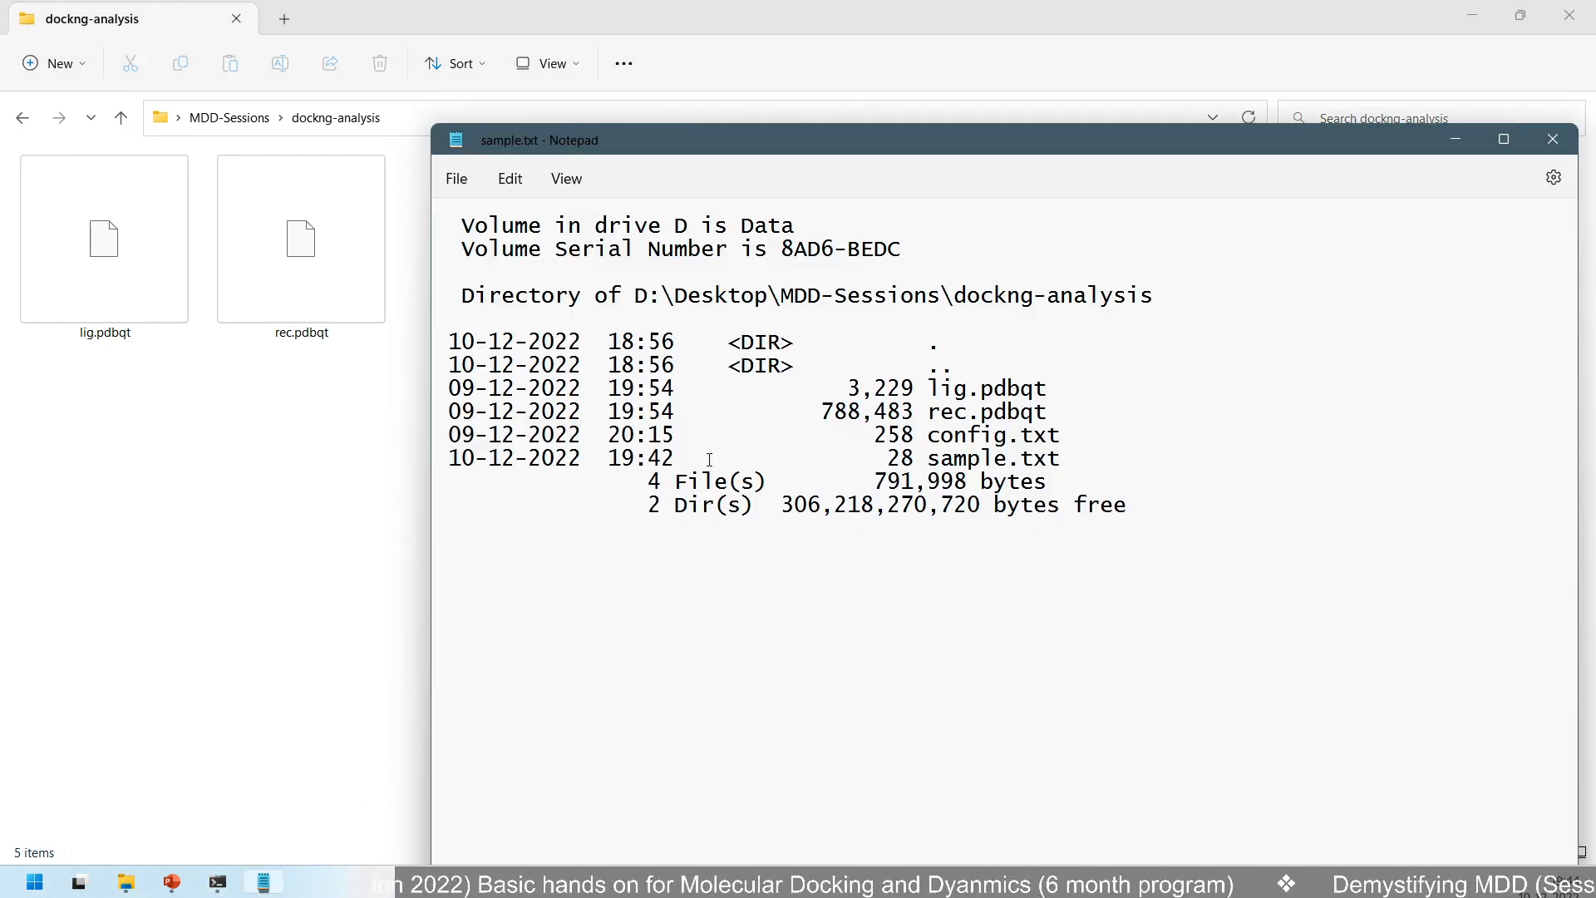
- Replace the entire contents of sample.txt with the copied AutoDock Vina output
{"action": "key", "text": "ctrl+a"}
{"action": "key", "text": "ctrl+v"}
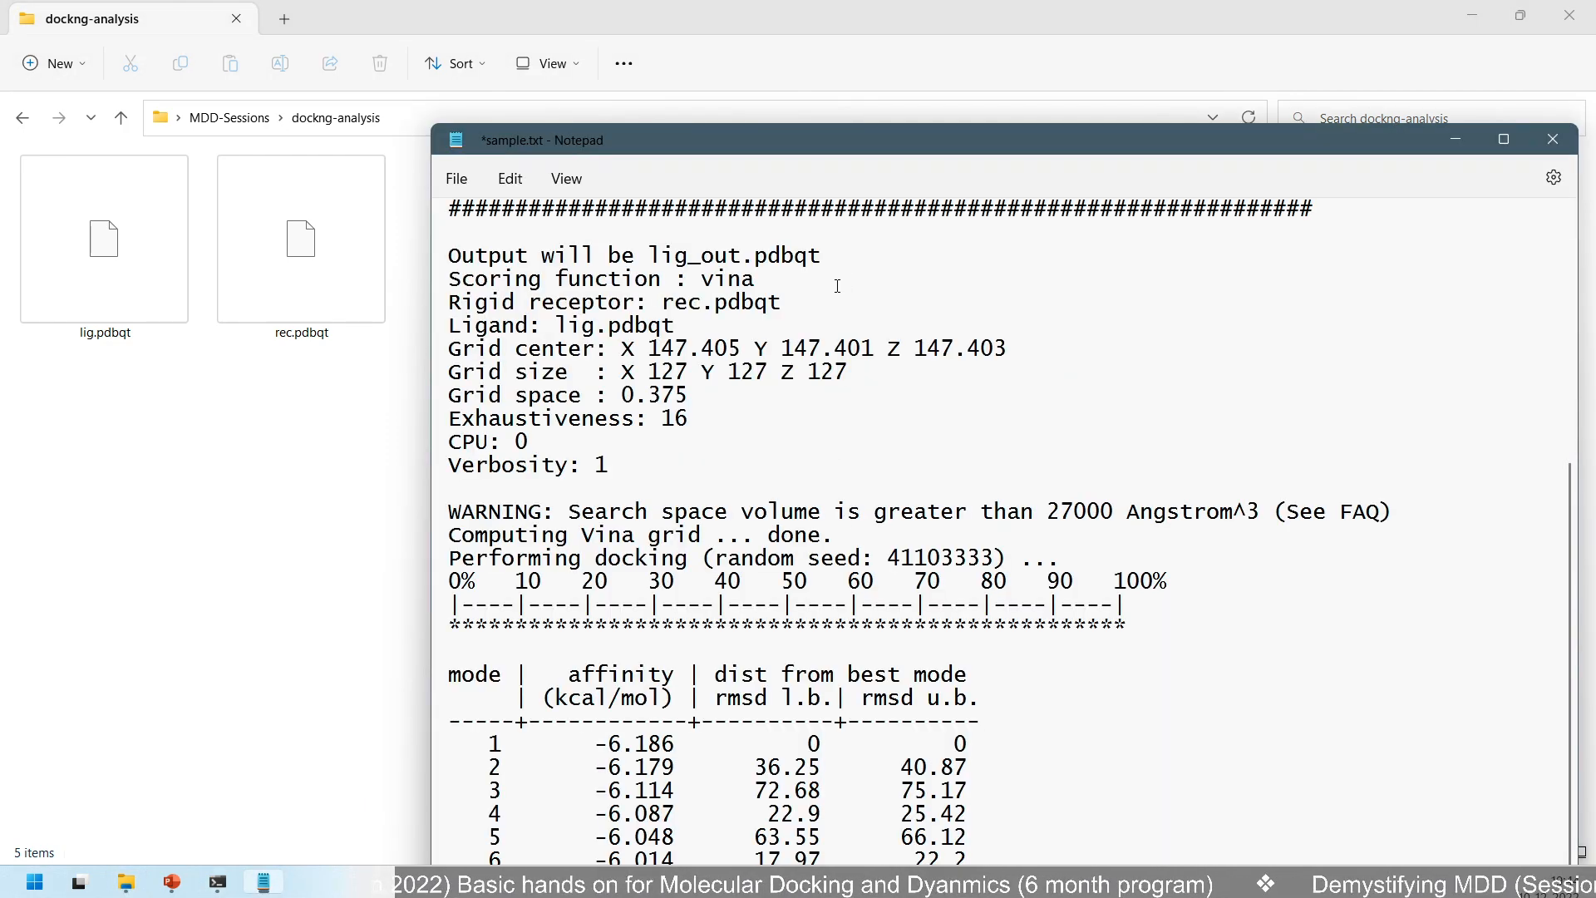
{"action": "scroll", "coordinate": [838, 286], "scroll_direction": "up", "scroll_amount": 4}
{"action": "scroll", "coordinate": [839, 287], "scroll_direction": "up", "scroll_amount": 3}
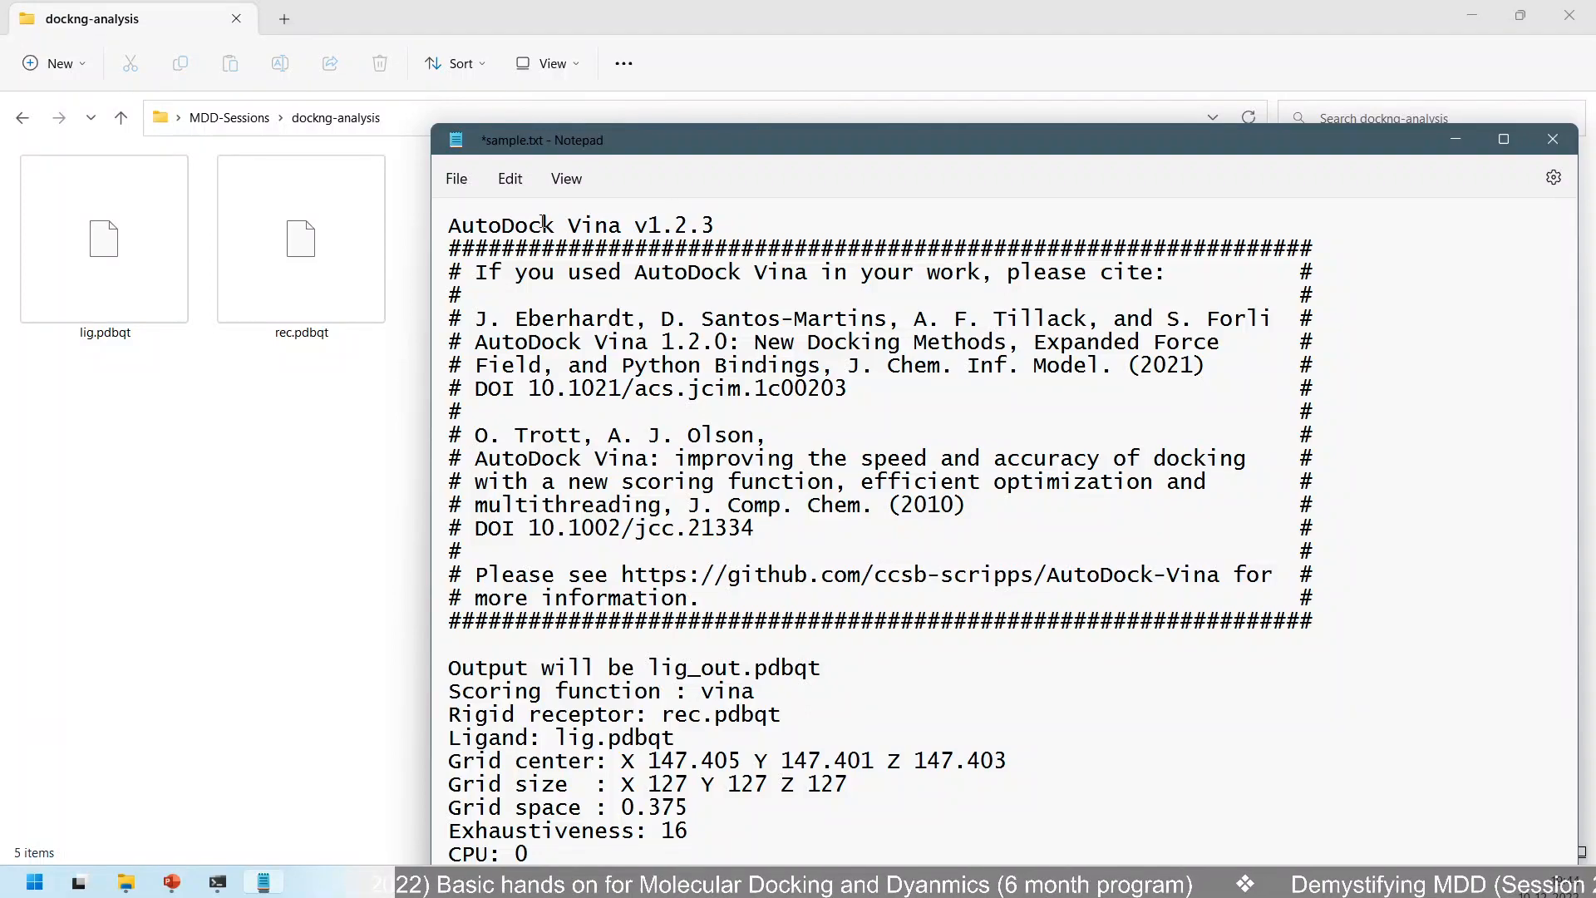
{"action": "left_click", "coordinate": [457, 178]}
{"action": "left_click", "coordinate": [510, 178]}
{"action": "left_click", "coordinate": [512, 179]}
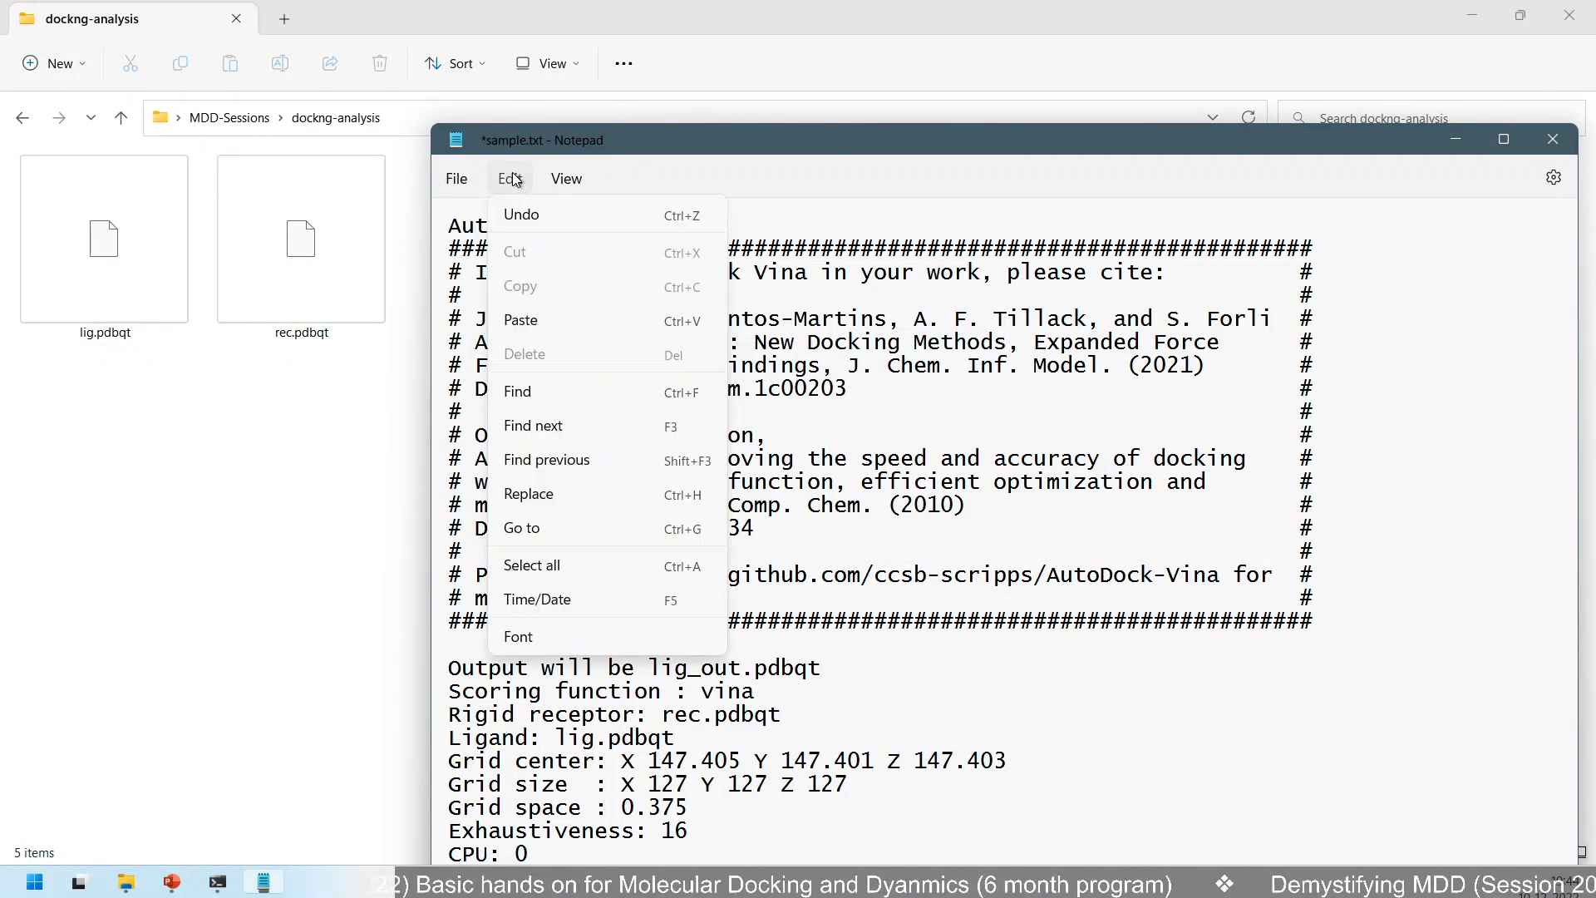
{"action": "left_click", "coordinate": [1010, 331]}
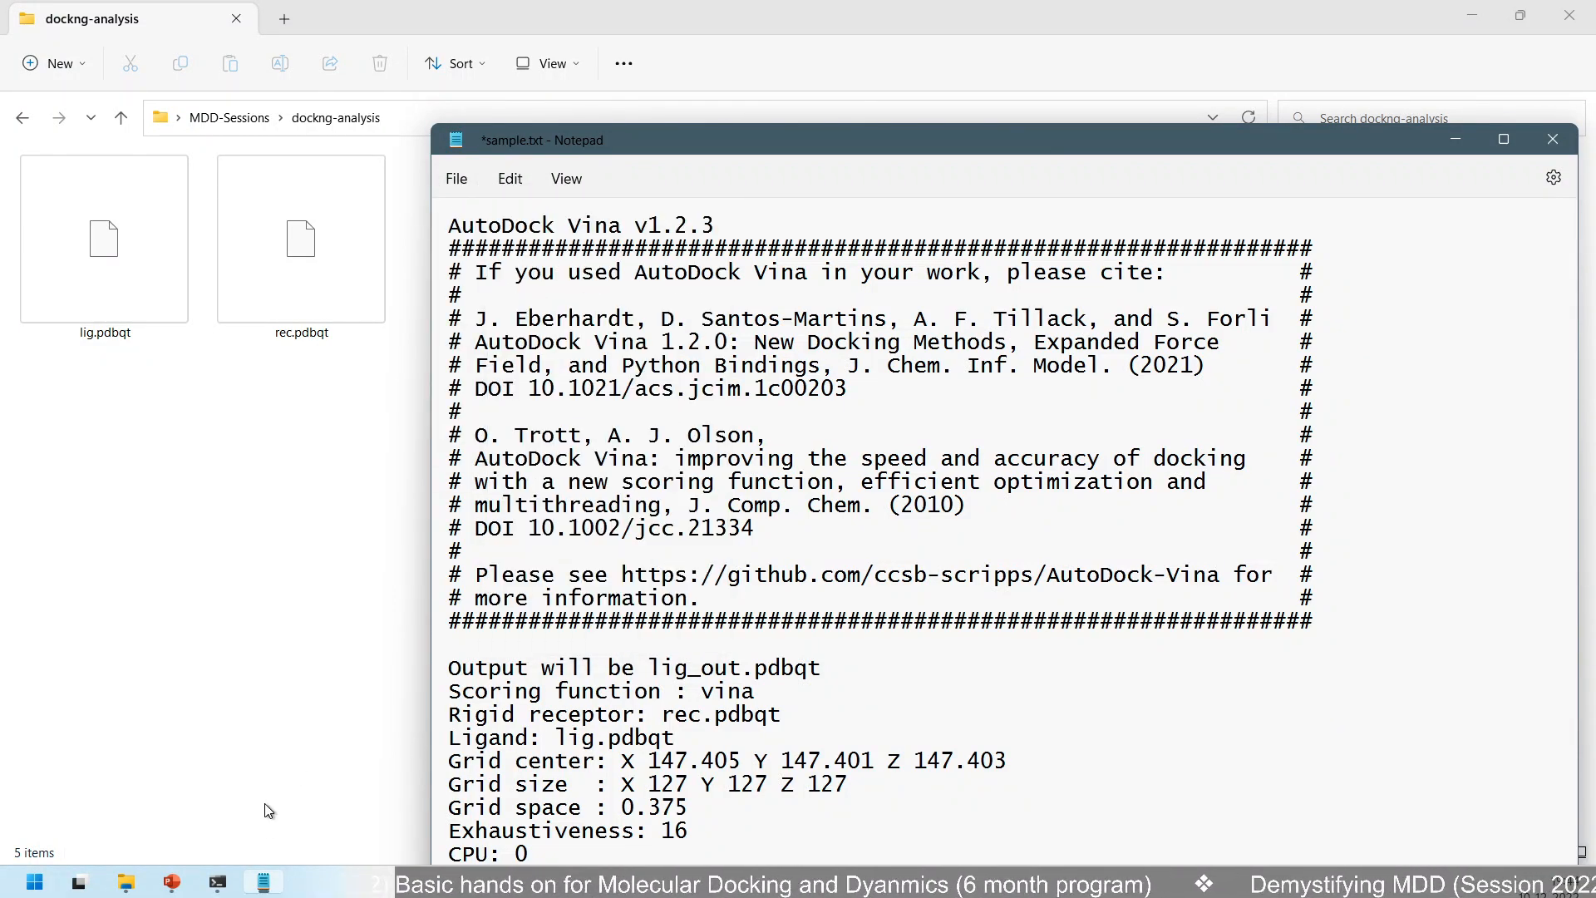
{"action": "left_click", "coordinate": [218, 883]}
{"action": "right_click", "coordinate": [721, 424]}
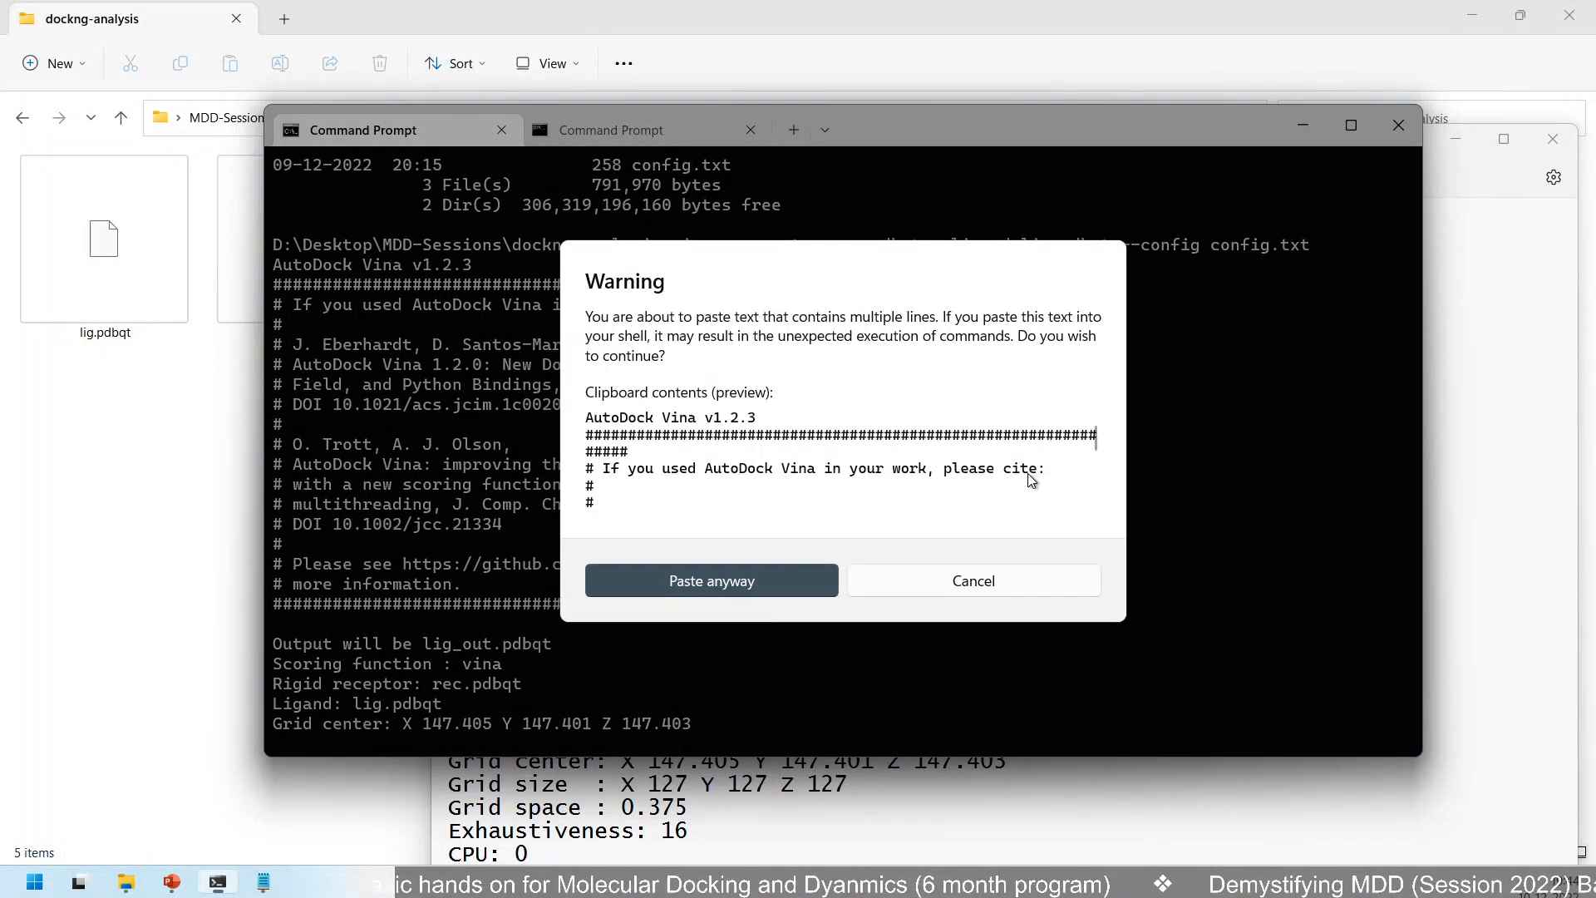
{"action": "left_click", "coordinate": [973, 579]}
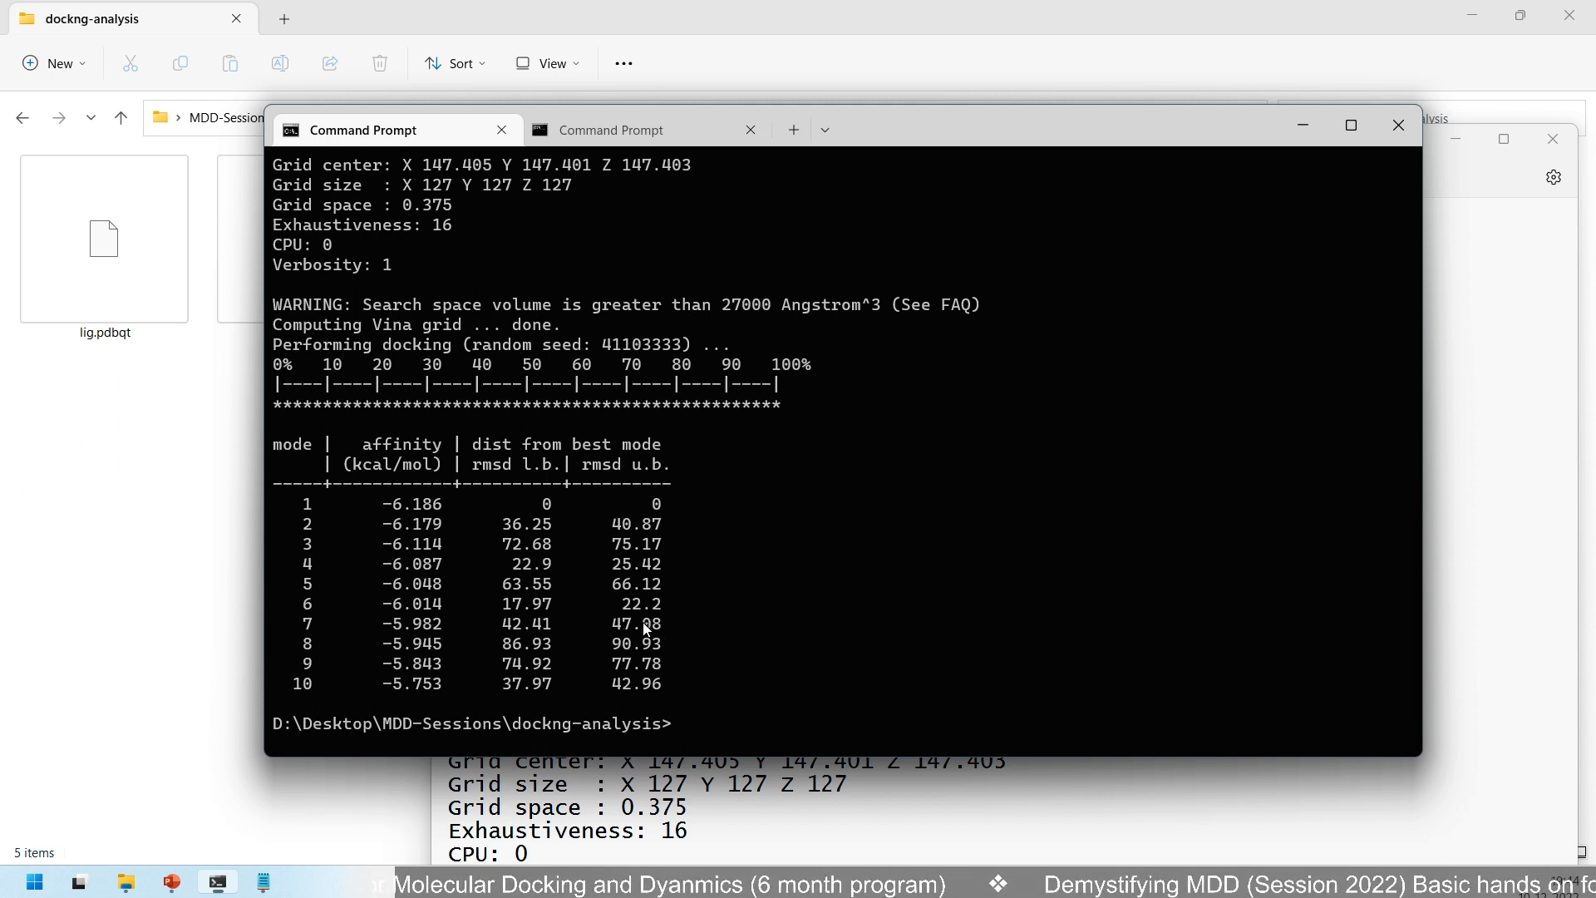
- Clear the stray text 47.08 from the input line of the second Command Prompt session
{"action": "left_click", "coordinate": [612, 130]}
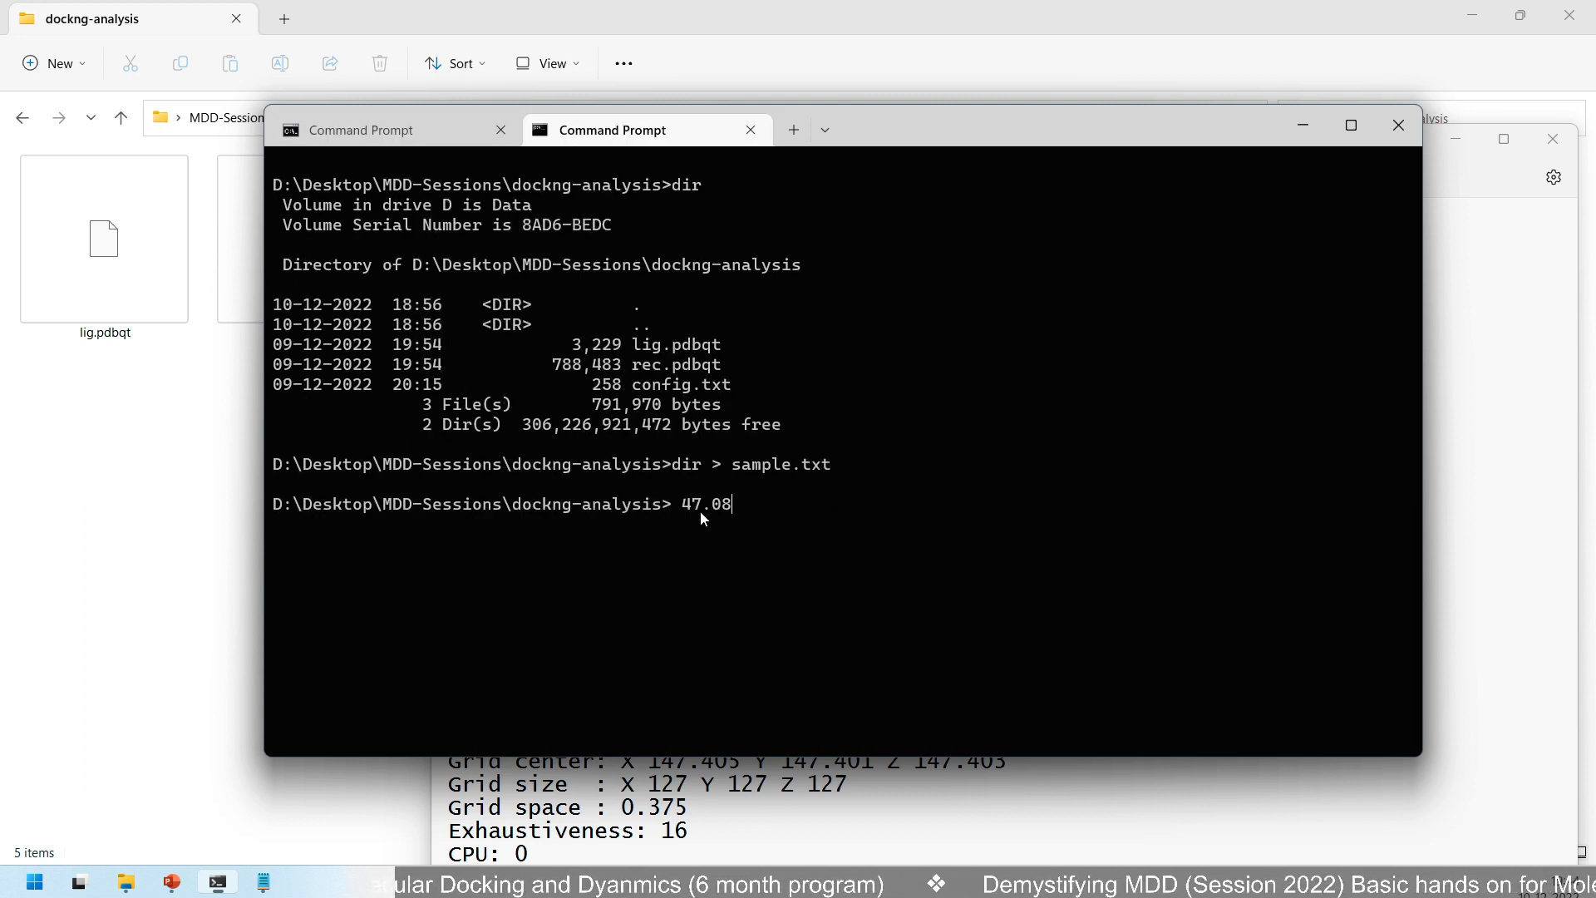
{"action": "key", "text": "BackSpace"}
{"action": "key", "text": "BackSpace"}
{"action": "key", "text": "BackSpace"}
{"action": "key", "text": "BackSpace"}
{"action": "key", "text": "BackSpace"}
{"action": "key", "text": "BackSpace"}
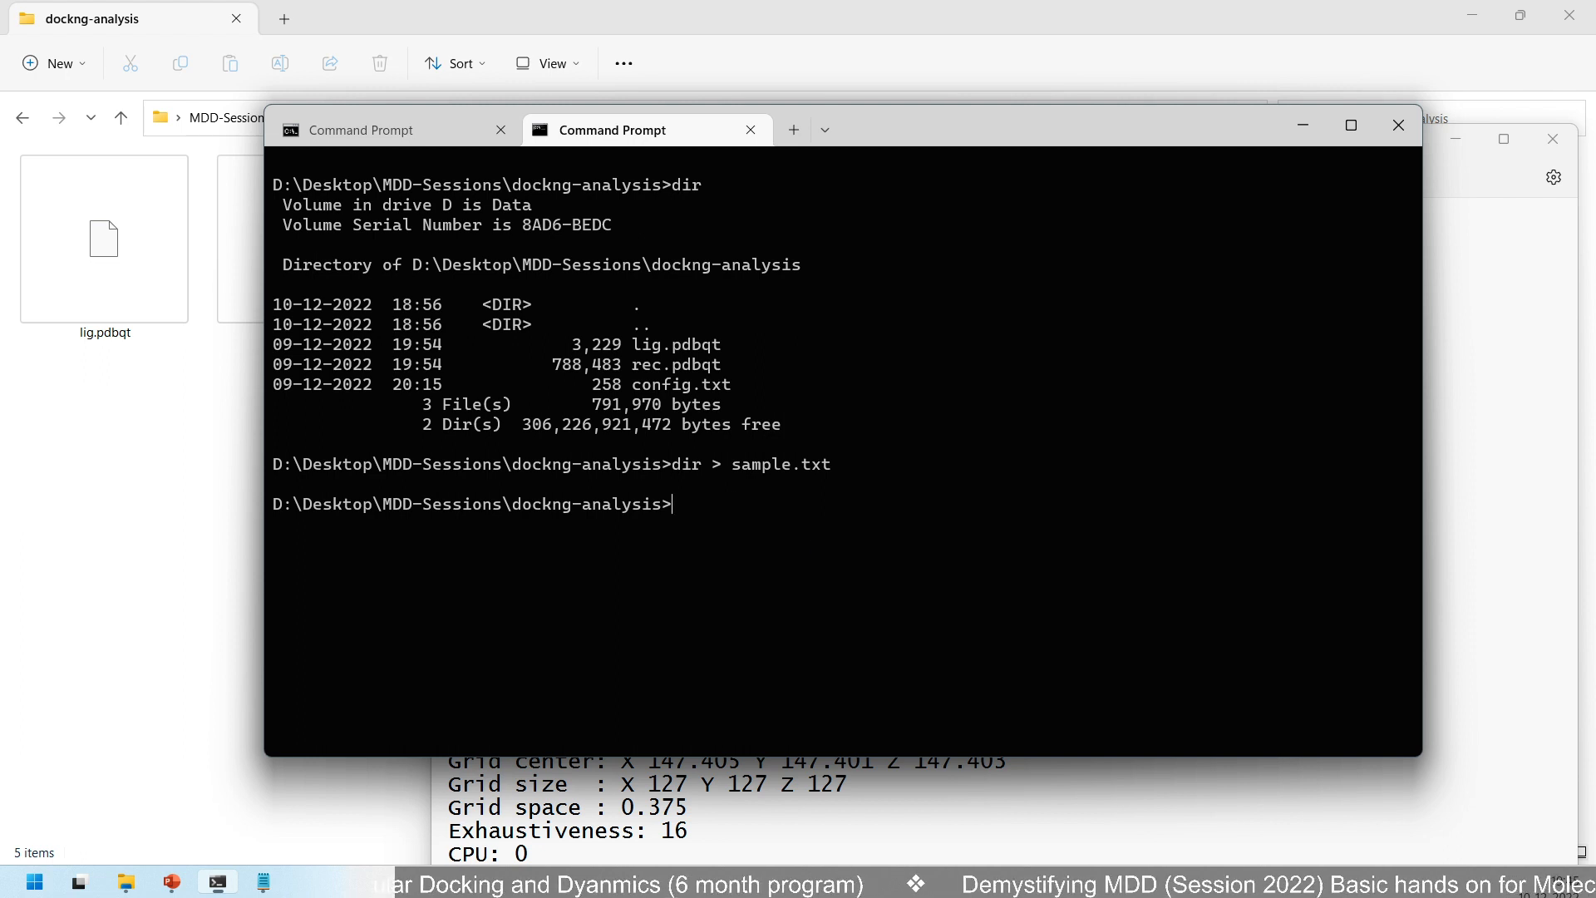
- Return to the docking session, minimize the Command Prompt, and snap the sample.txt window to a quarter of the screen to uncover the folder
{"action": "left_click", "coordinate": [366, 132]}
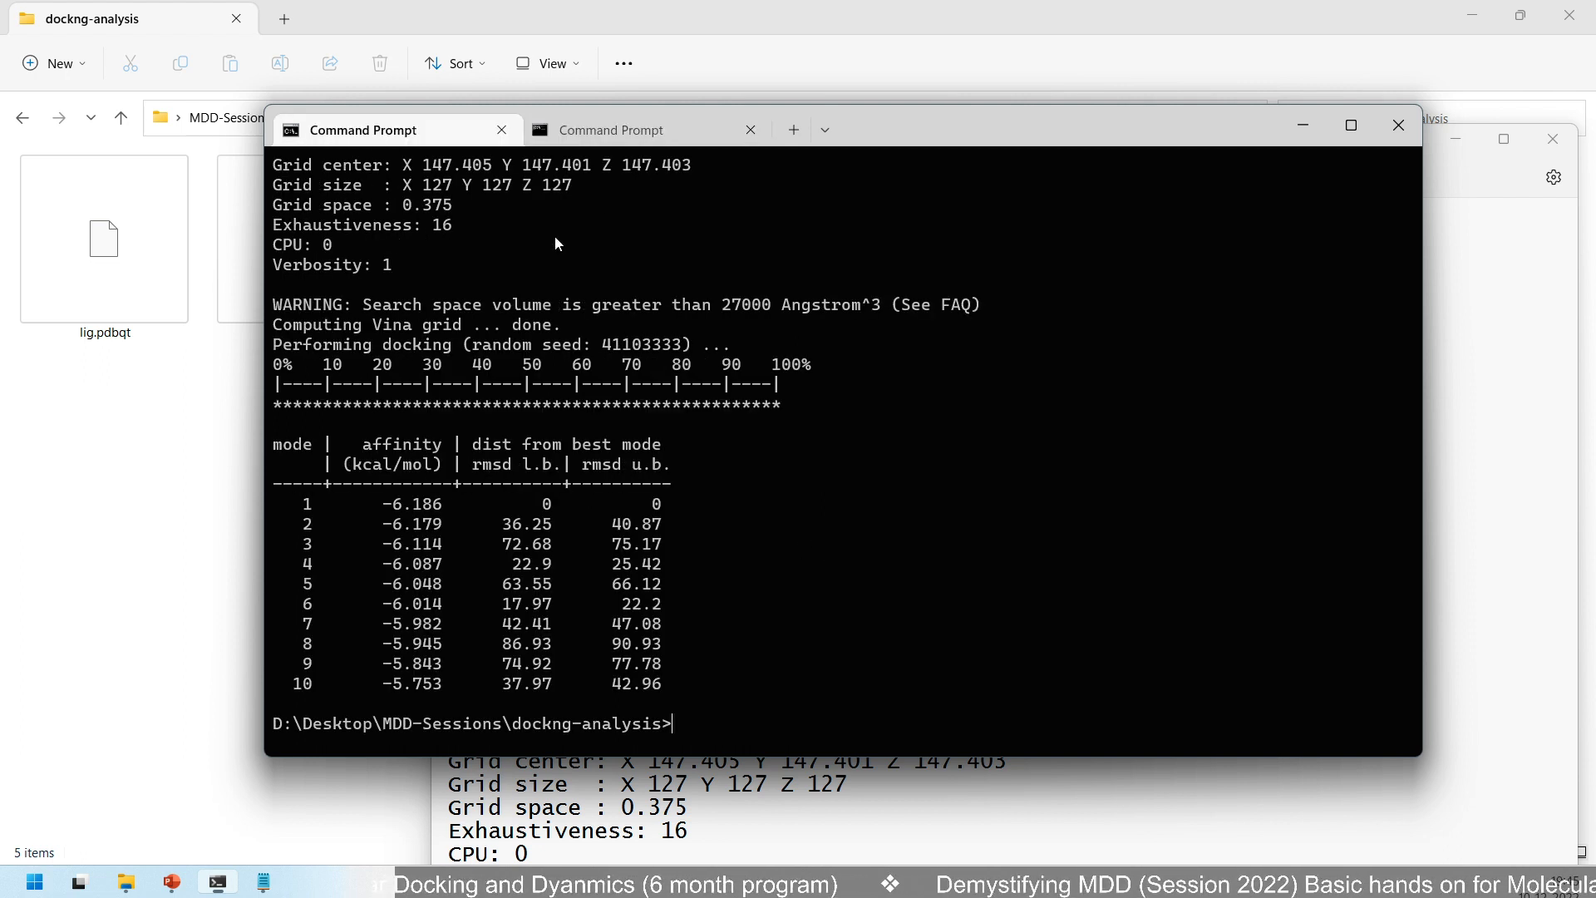
{"action": "left_click", "coordinate": [1306, 123]}
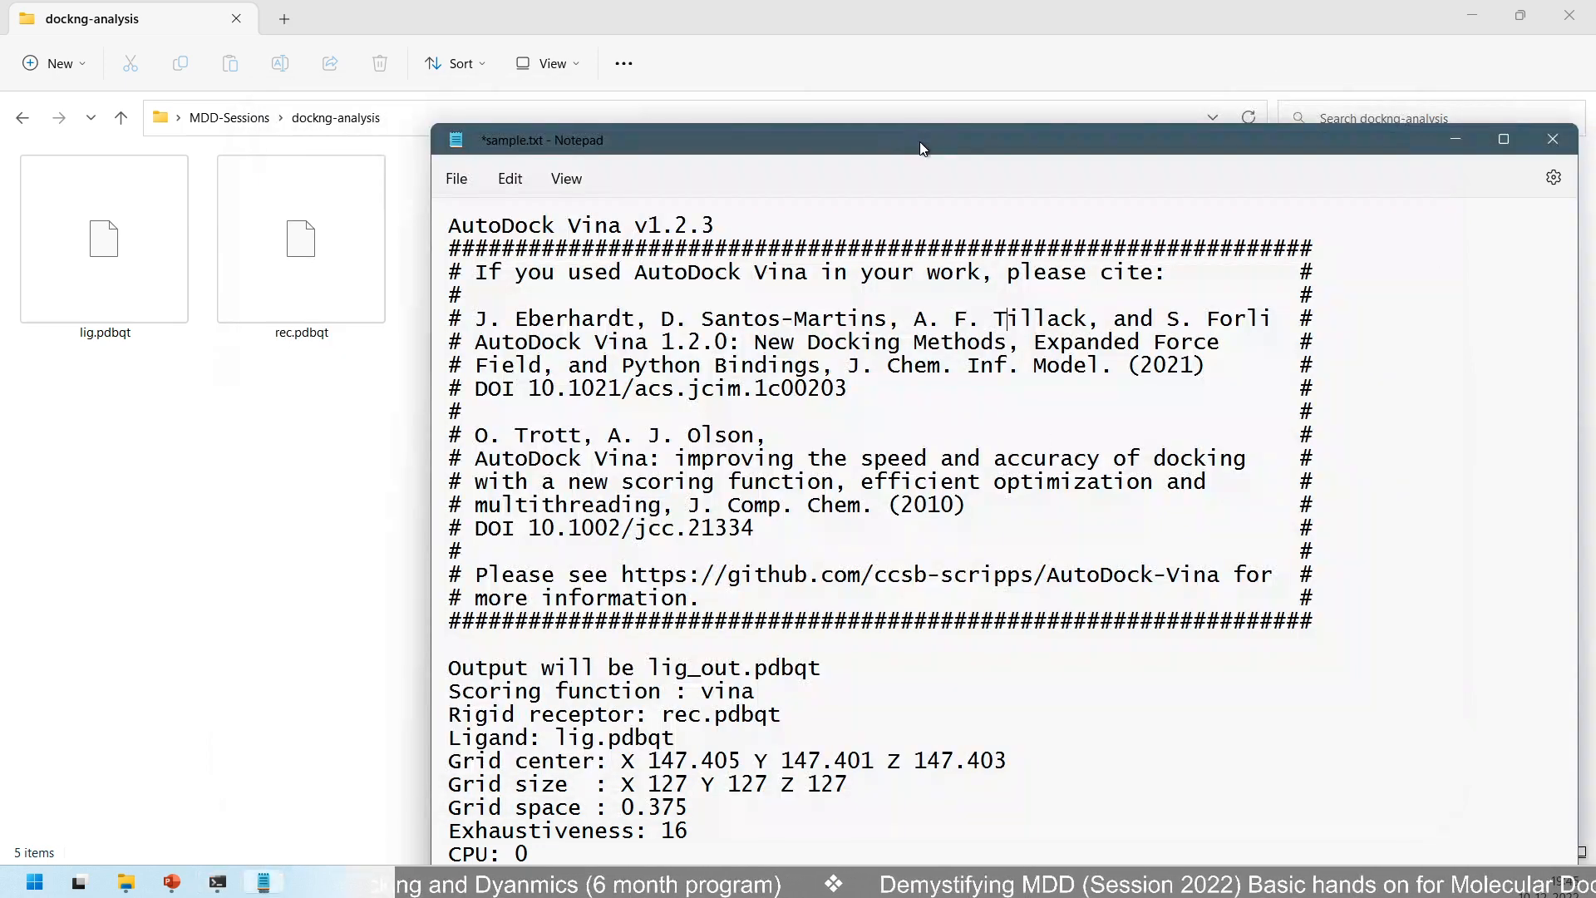
{"action": "left_click_drag", "start_coordinate": [920, 142], "coordinate": [901, 75]}
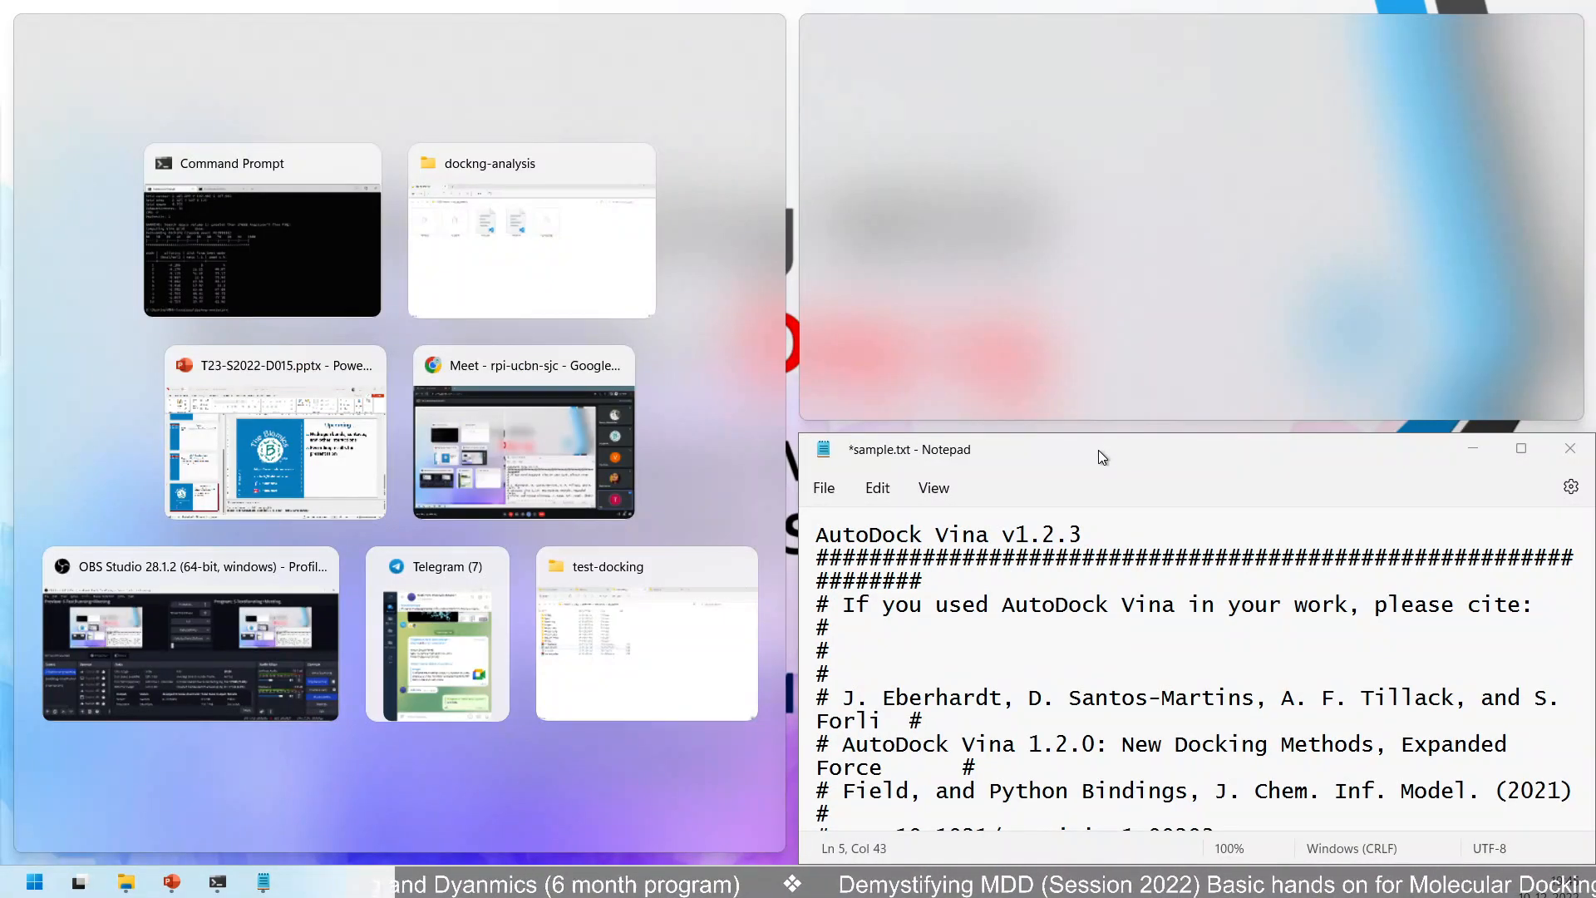
{"action": "left_click", "coordinate": [1099, 451]}
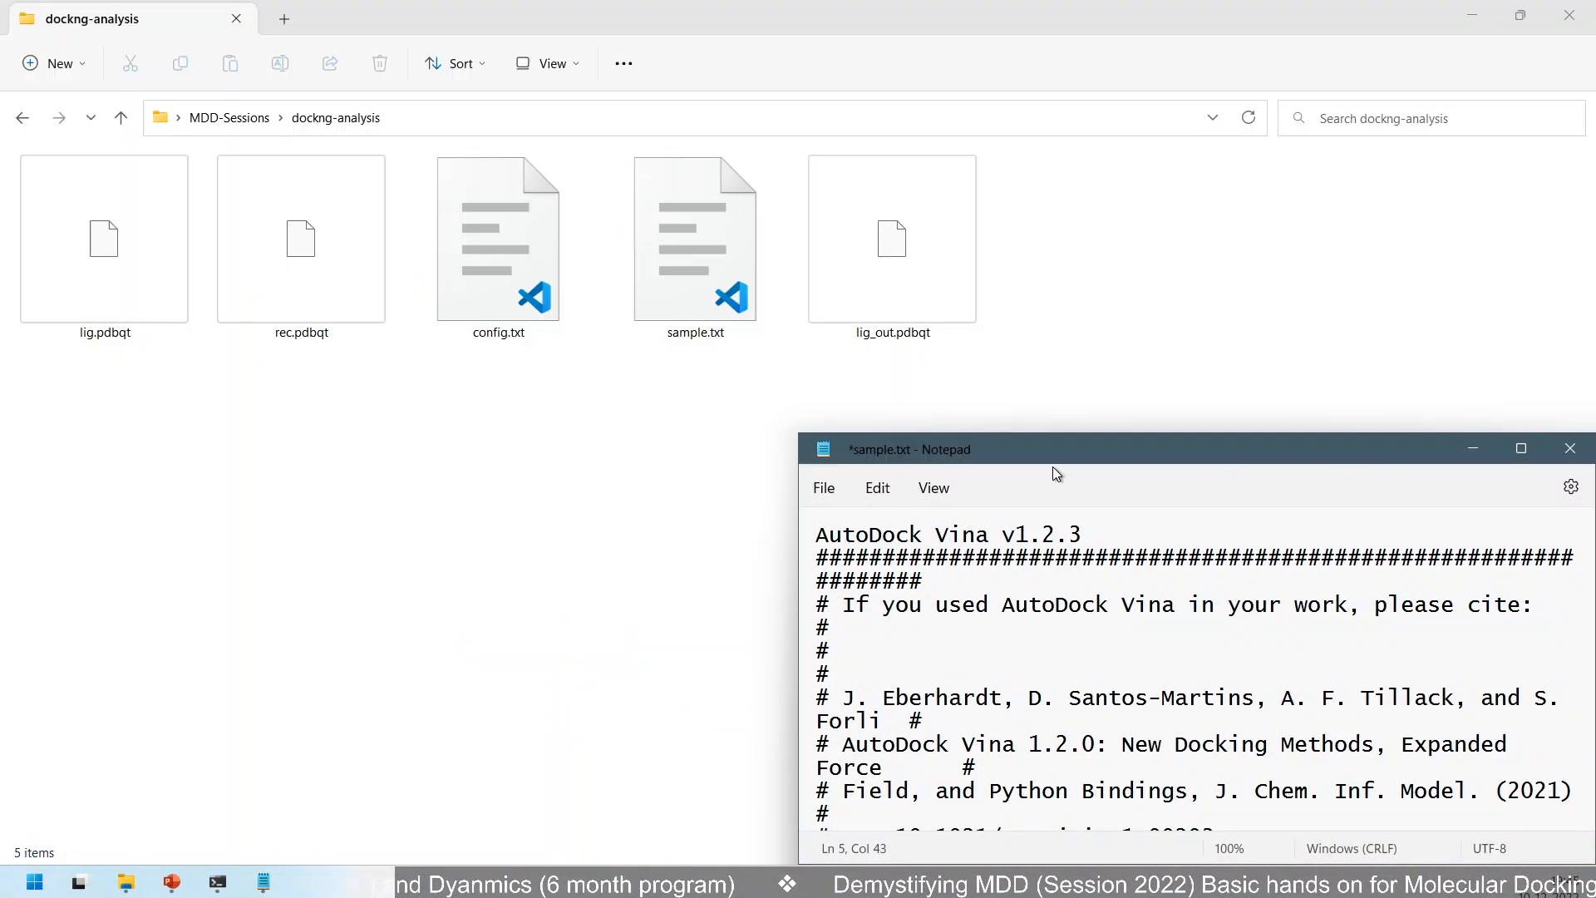
- Rerun the docking in Command Prompt with its output redirected: vina --receptor rec.pdbqt --ligand lig.pdbqt --config config.txt > result.log
{"action": "left_click", "coordinate": [219, 883]}
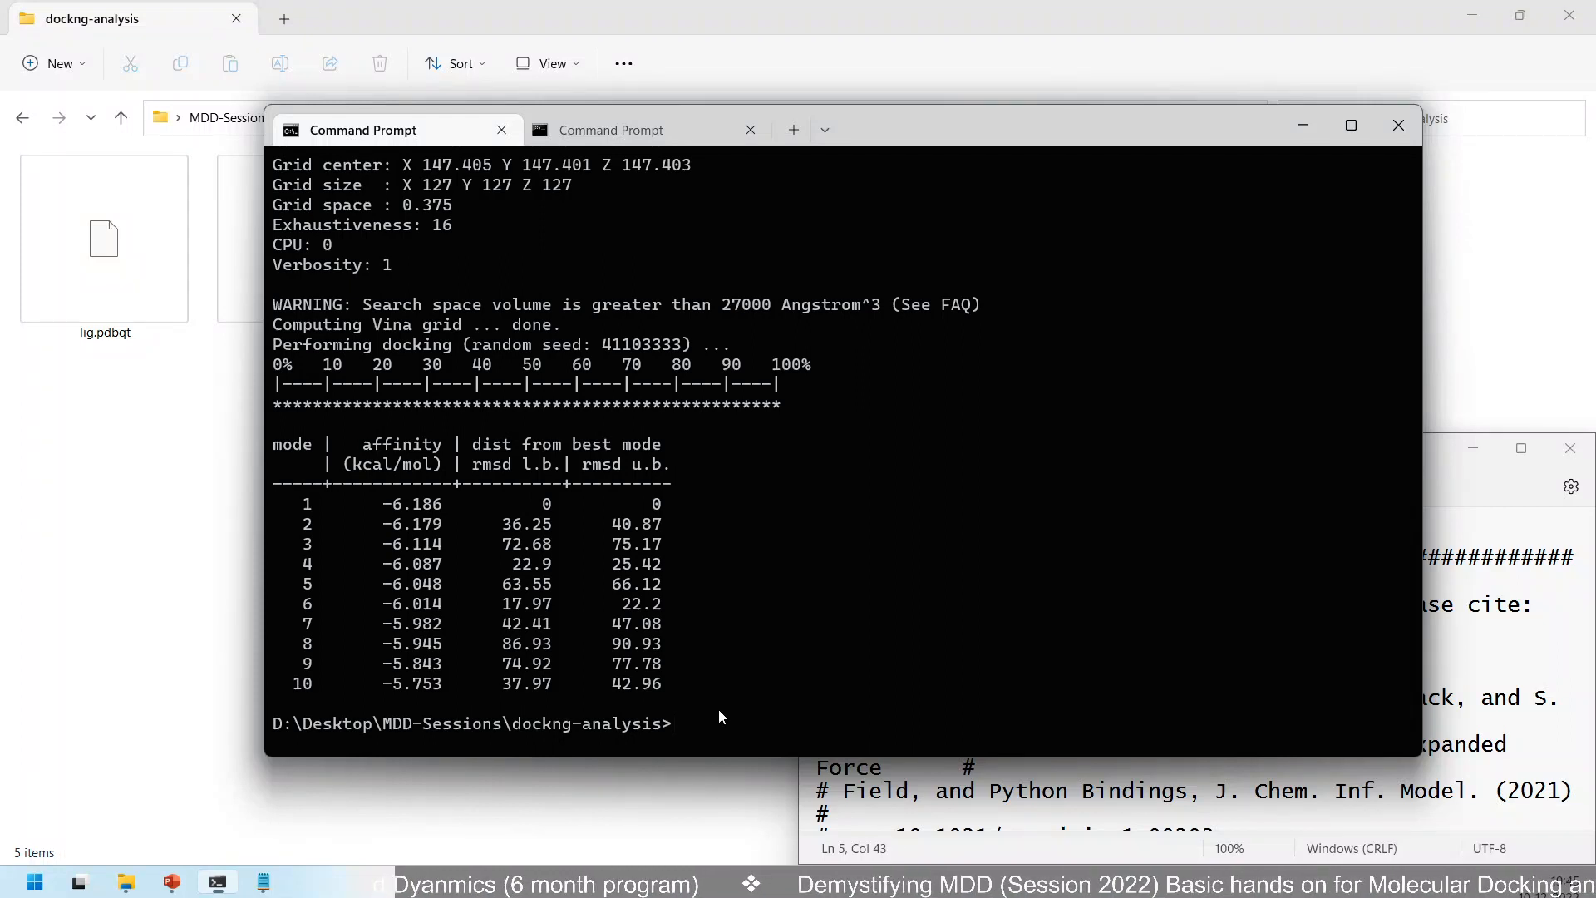
{"action": "key", "text": "Up"}
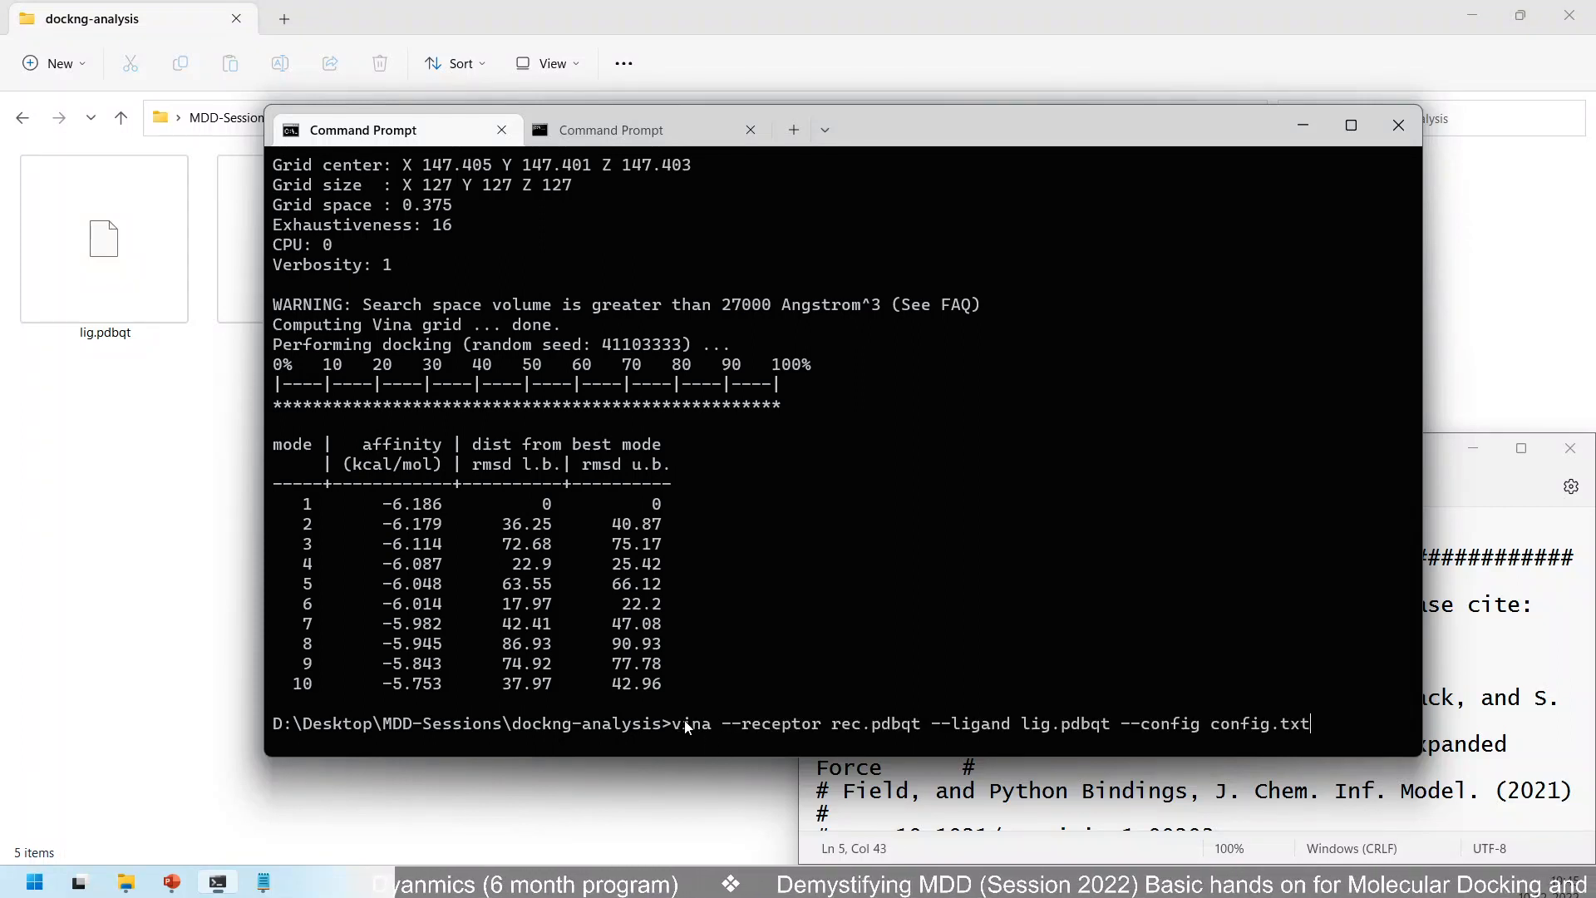
{"action": "left_click_drag", "start_coordinate": [672, 725], "coordinate": [1314, 728]}
{"action": "left_click", "coordinate": [1390, 731]}
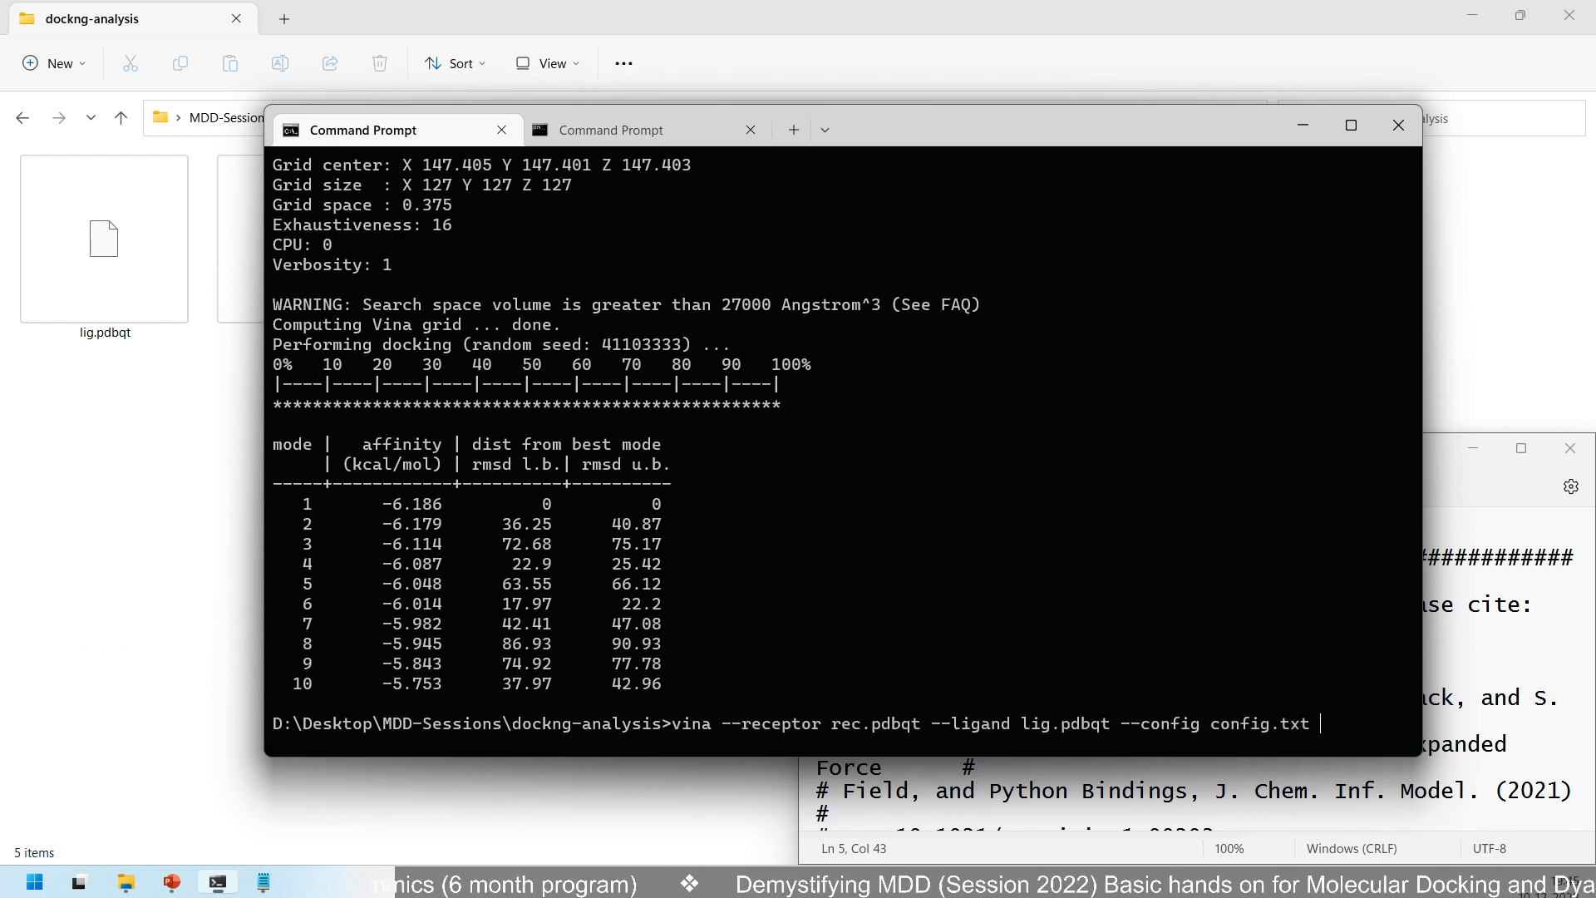
{"action": "type", "text": ">"}
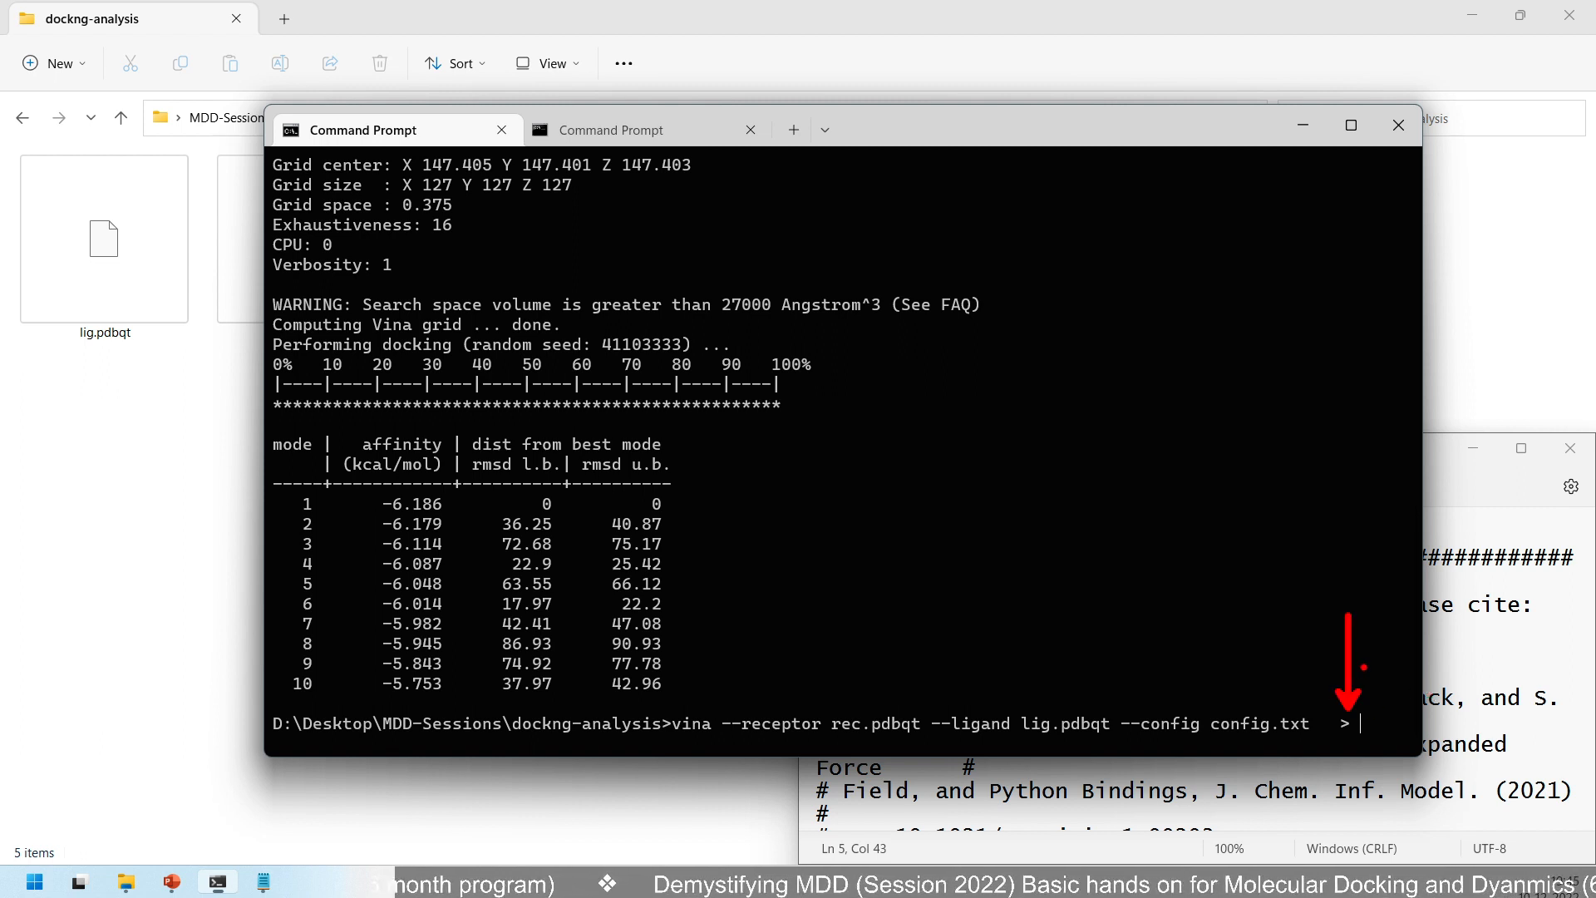
{"action": "key", "text": "Escape"}
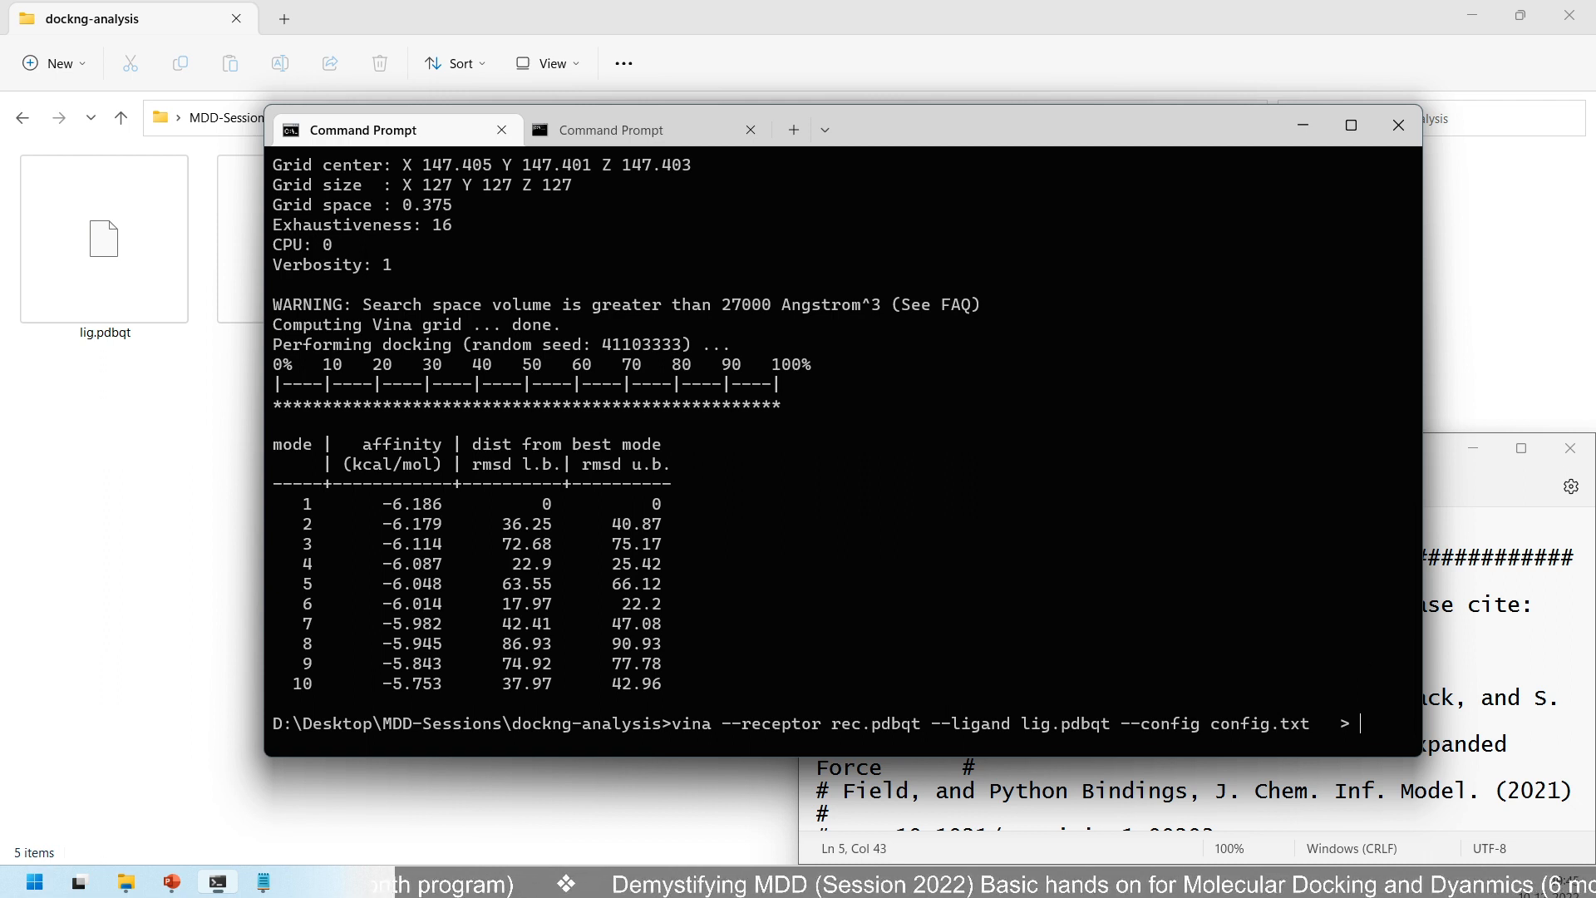
{"action": "type", "text": "result.log"}
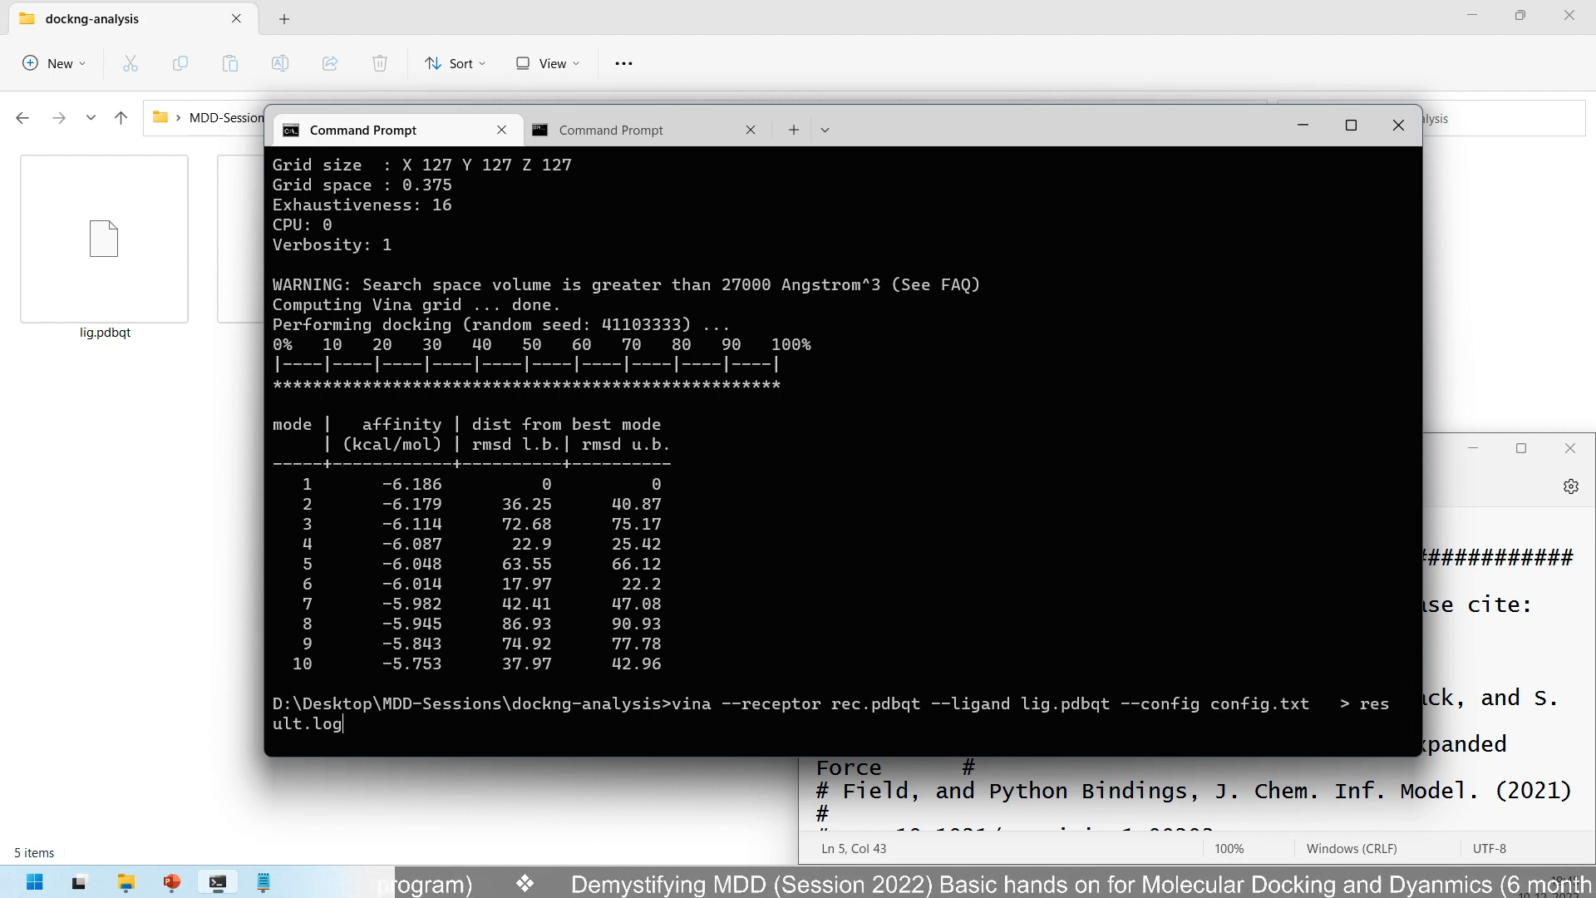
{"action": "key", "text": "Return"}
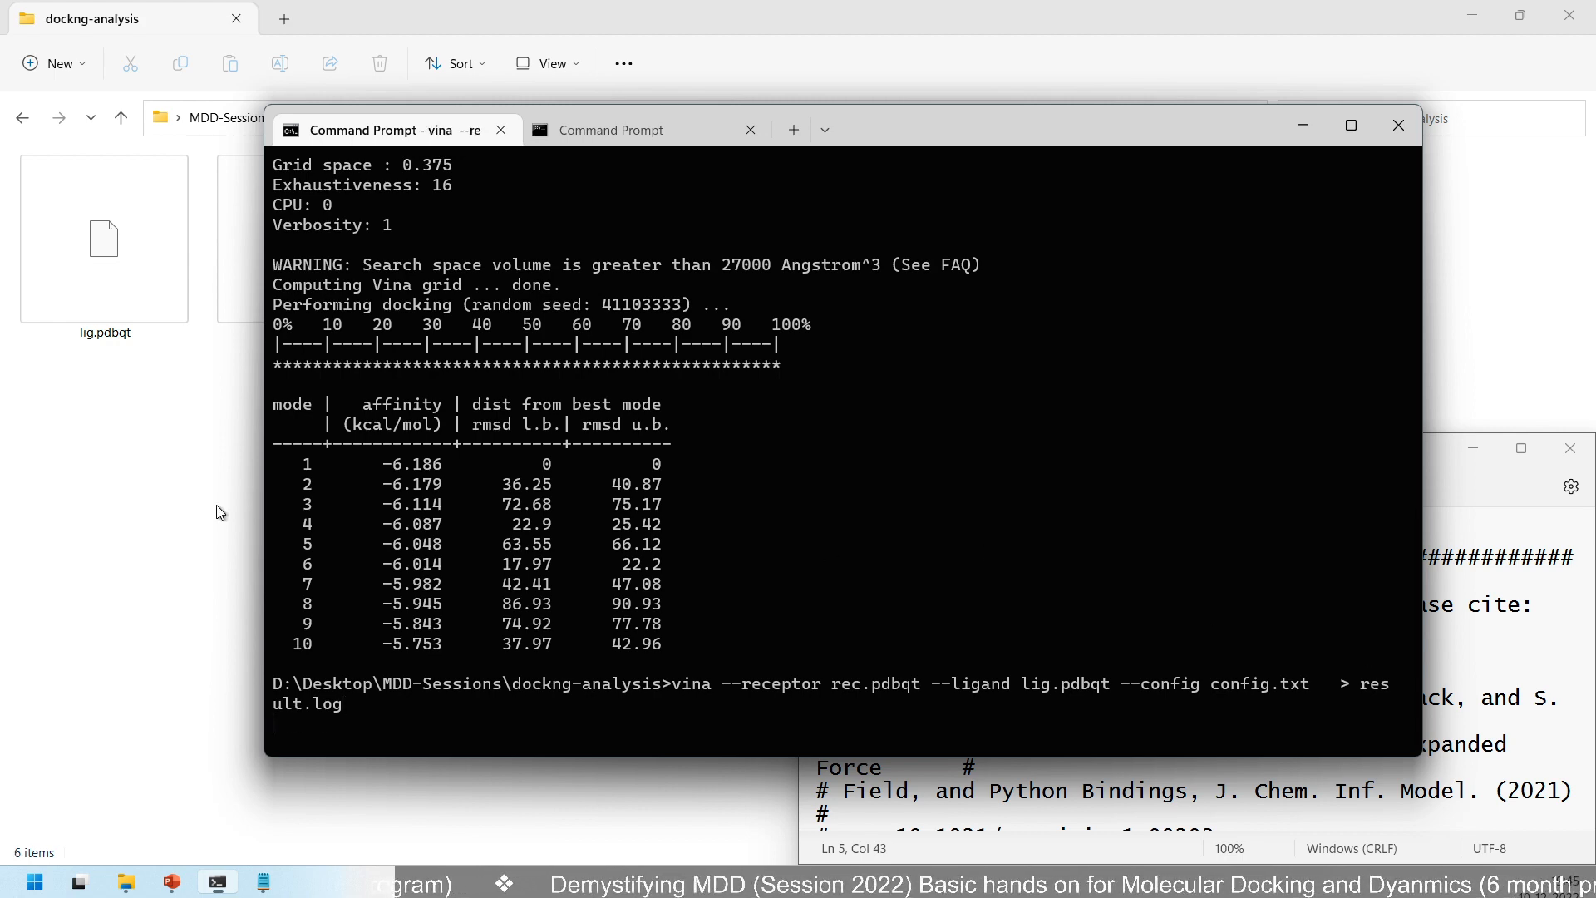
- Uncover the dockng-analysis folder, open result.log in Notepad, and move its window to show more of the text
{"action": "left_click_drag", "start_coordinate": [953, 131], "coordinate": [1197, 423]}
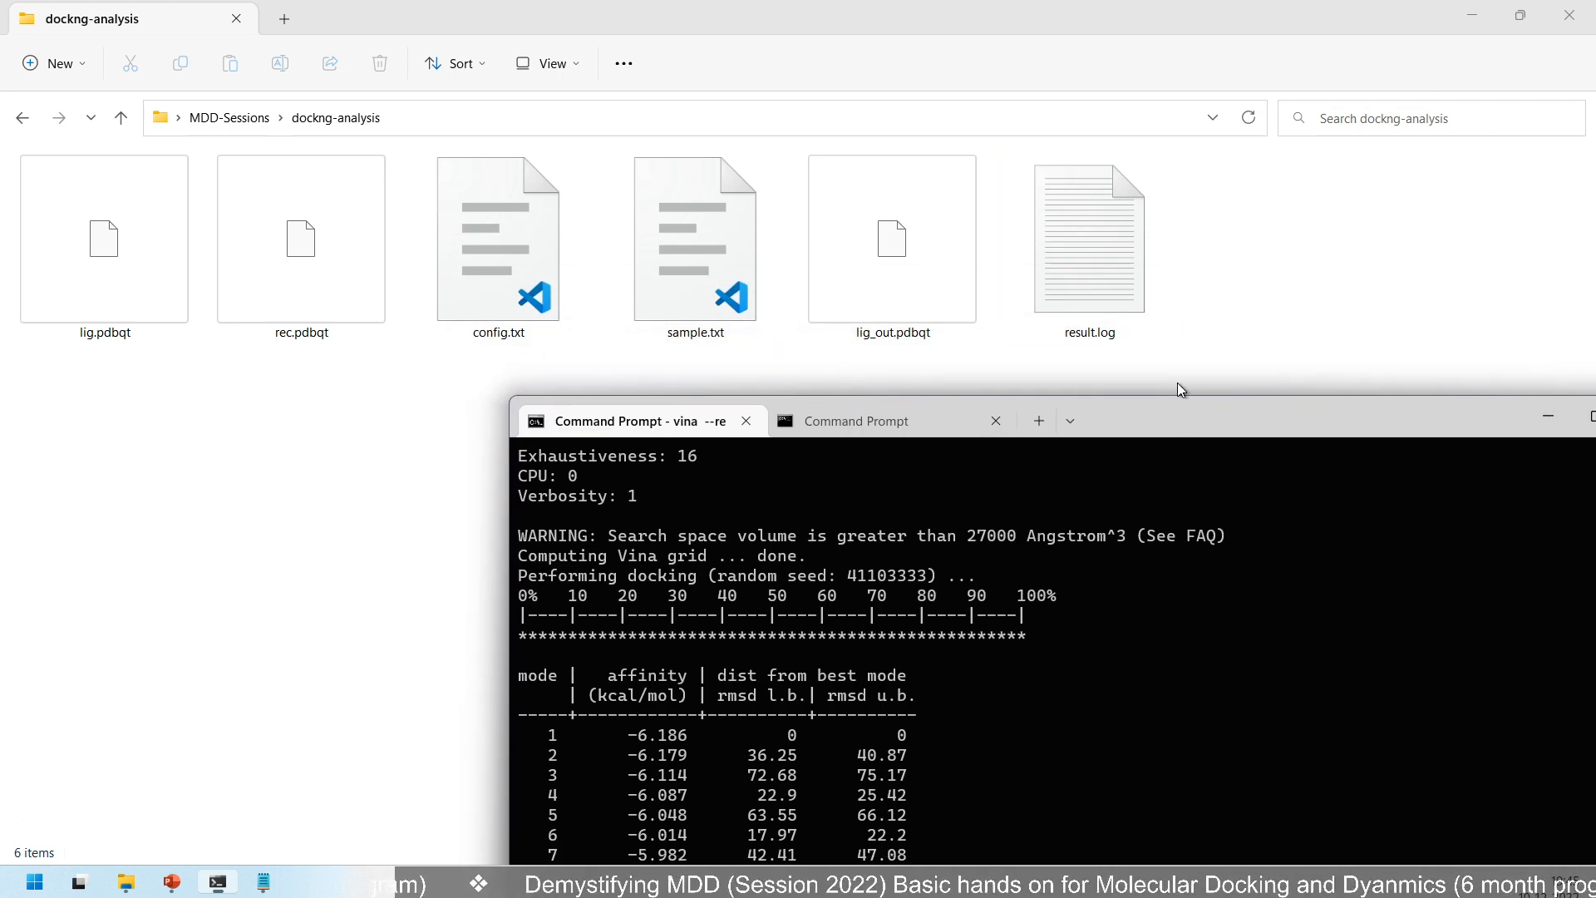
{"action": "left_click", "coordinate": [1107, 251]}
{"action": "right_click", "coordinate": [1107, 251]}
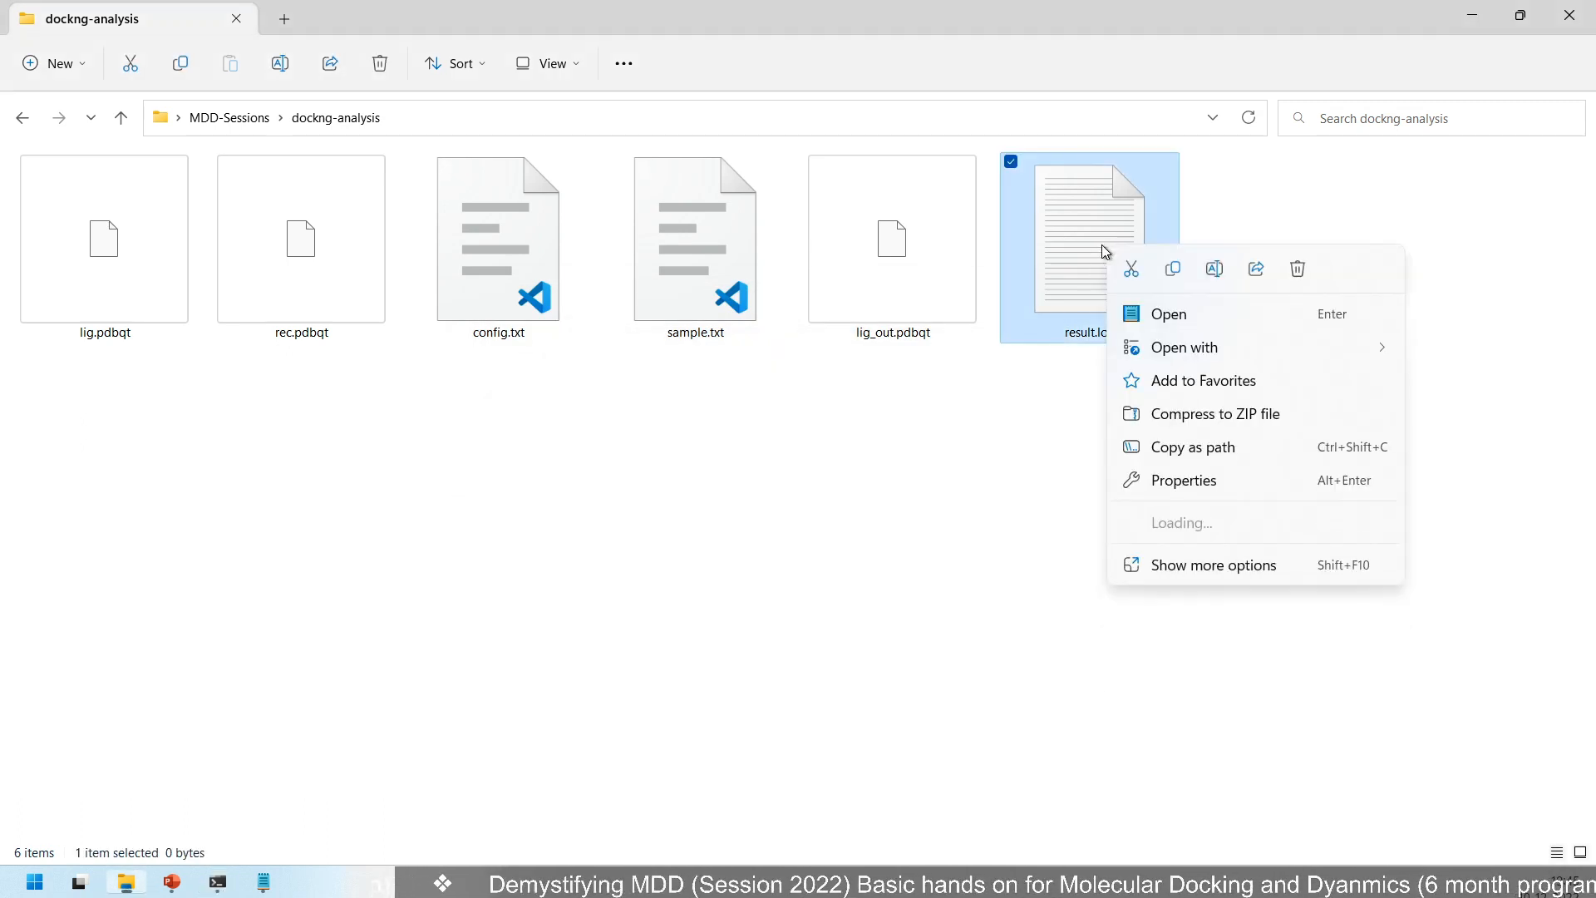
{"action": "mouse_move", "coordinate": [1213, 356]}
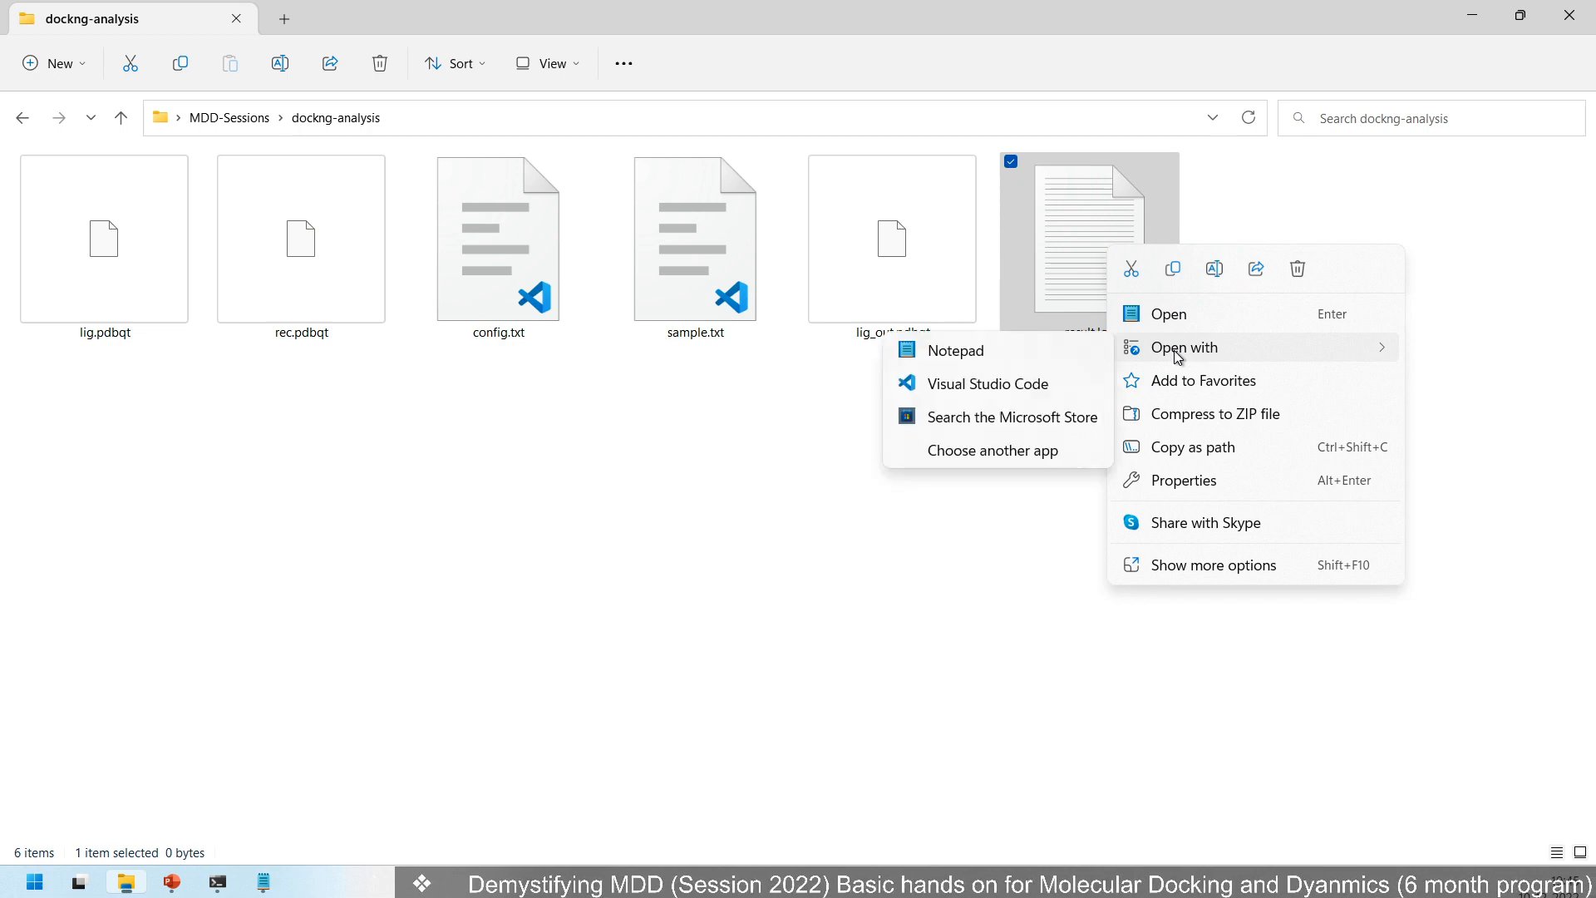
{"action": "left_click", "coordinate": [1026, 353]}
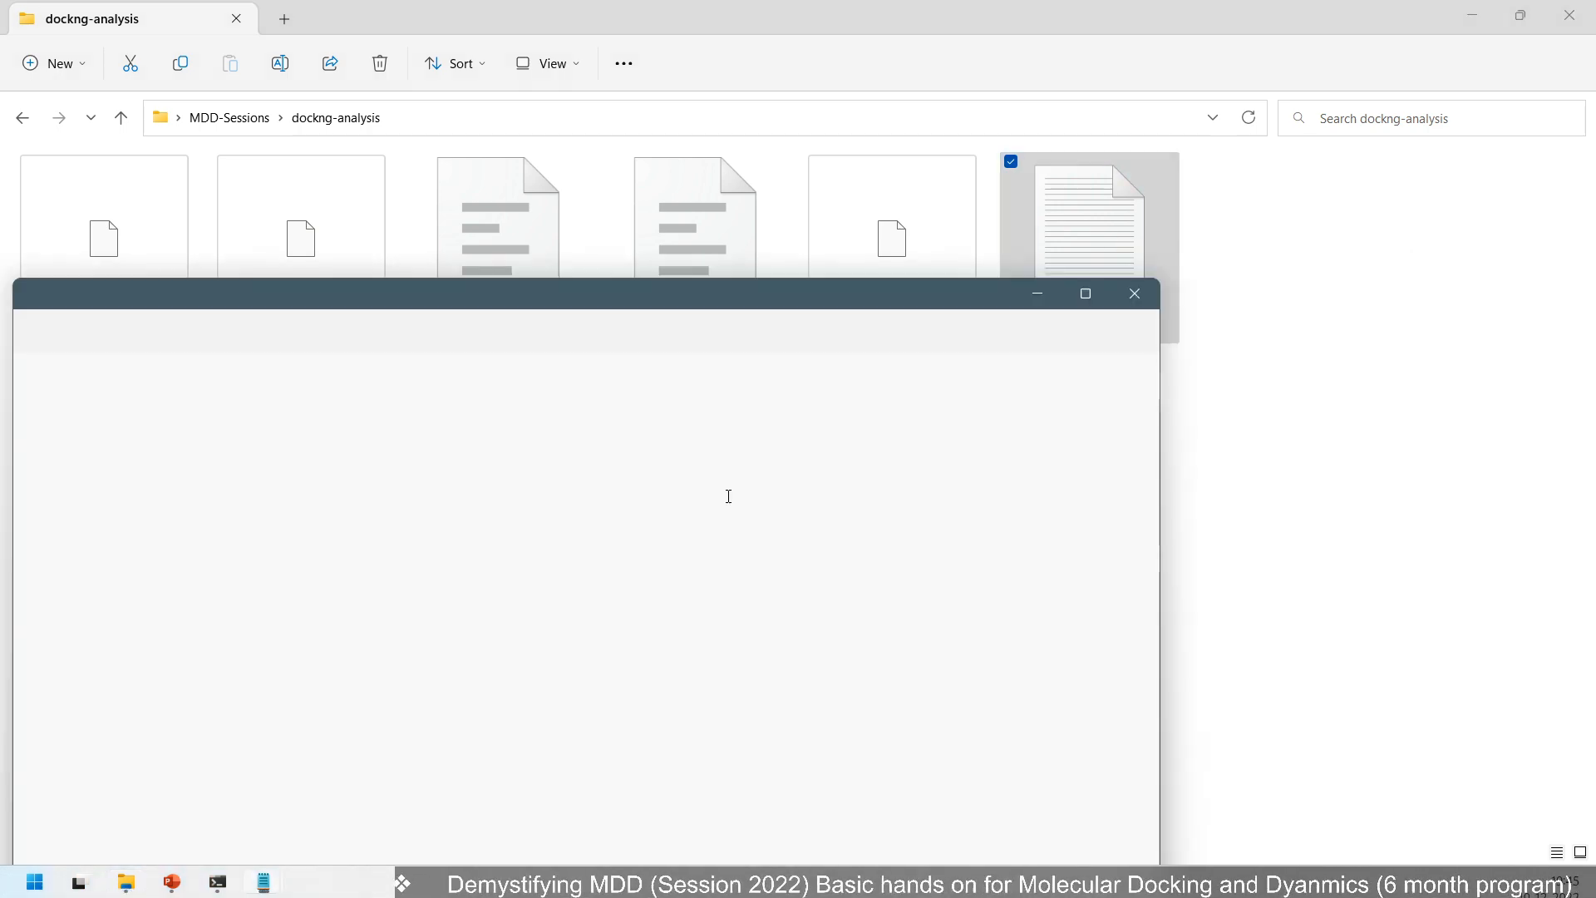
{"action": "left_click_drag", "start_coordinate": [556, 294], "coordinate": [760, 122]}
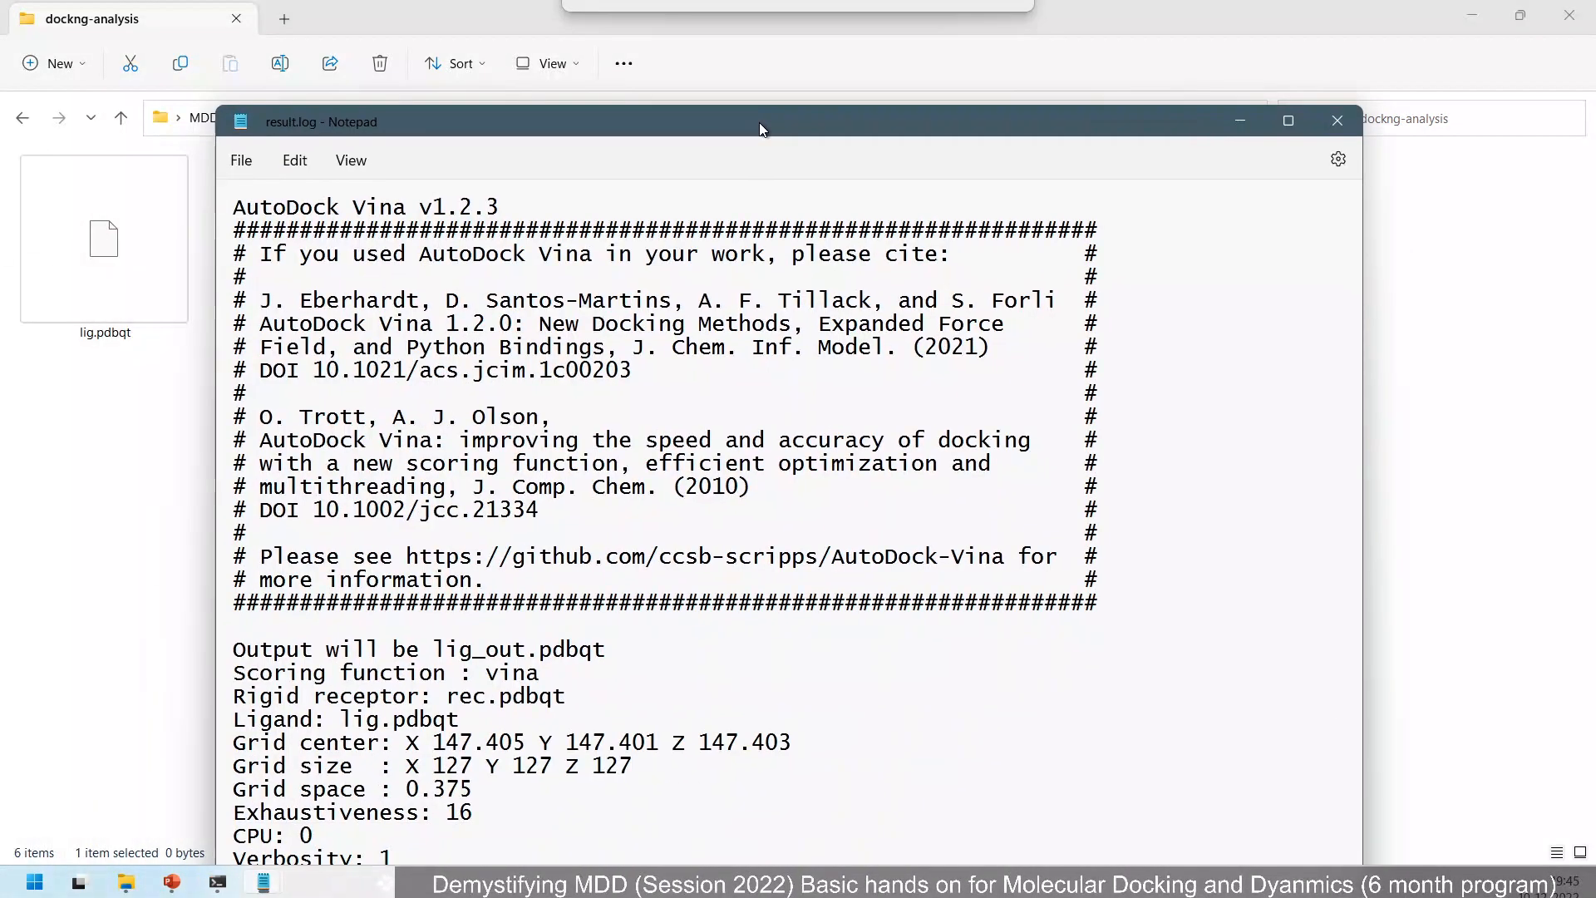
- In Command Prompt, examine the earlier Vina output and the command that redirects the docking output to result.log
{"action": "left_click", "coordinate": [217, 878]}
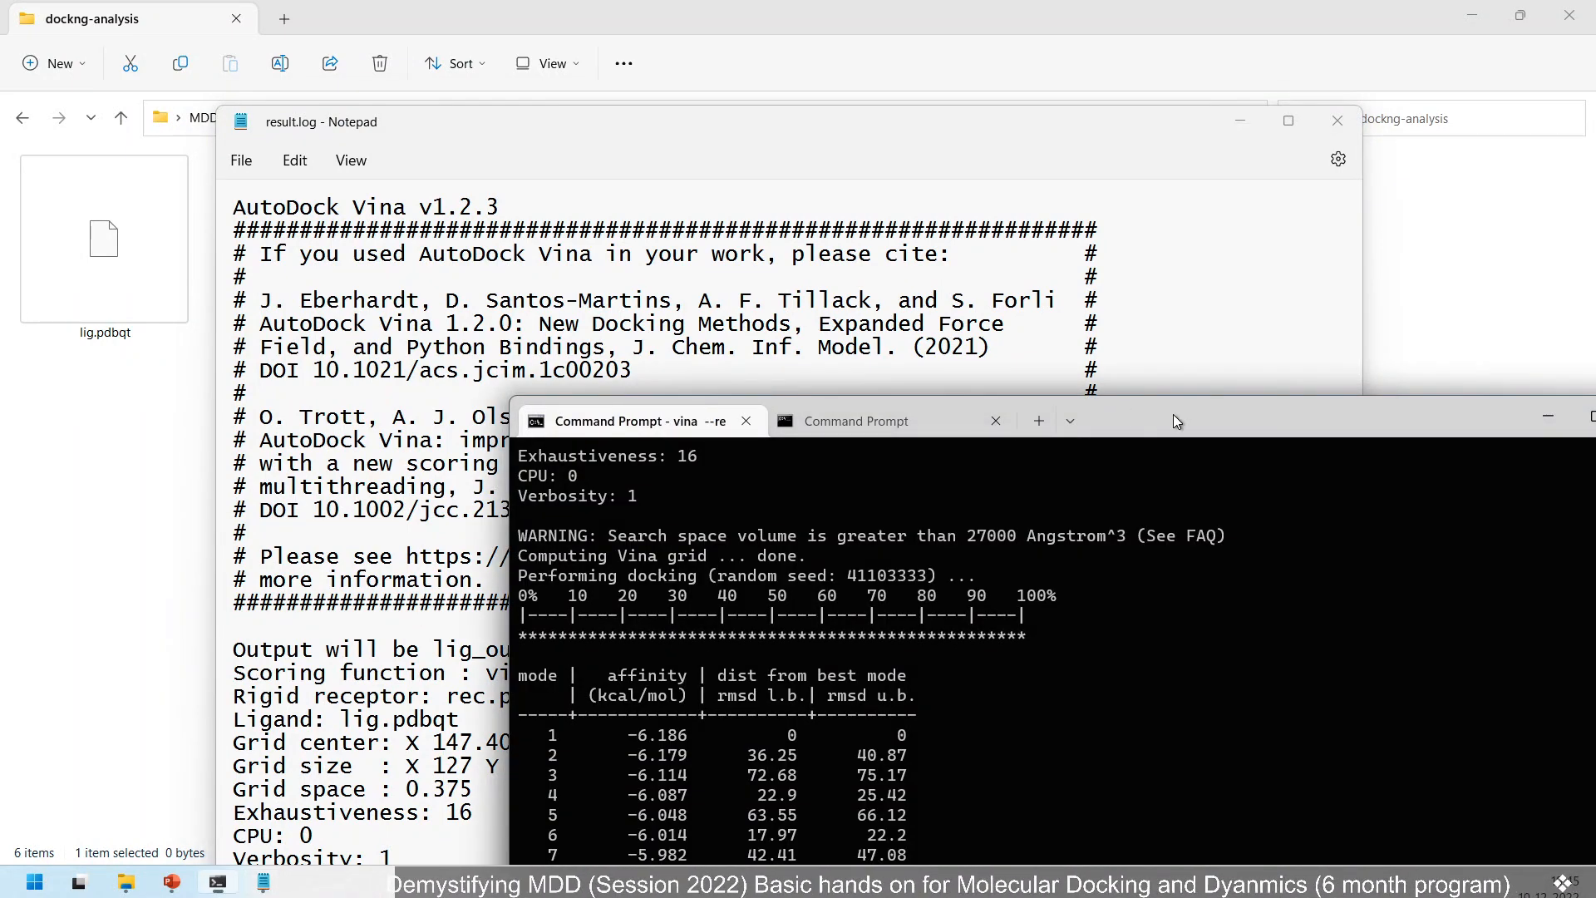
{"action": "left_click_drag", "start_coordinate": [1174, 414], "coordinate": [1095, 91]}
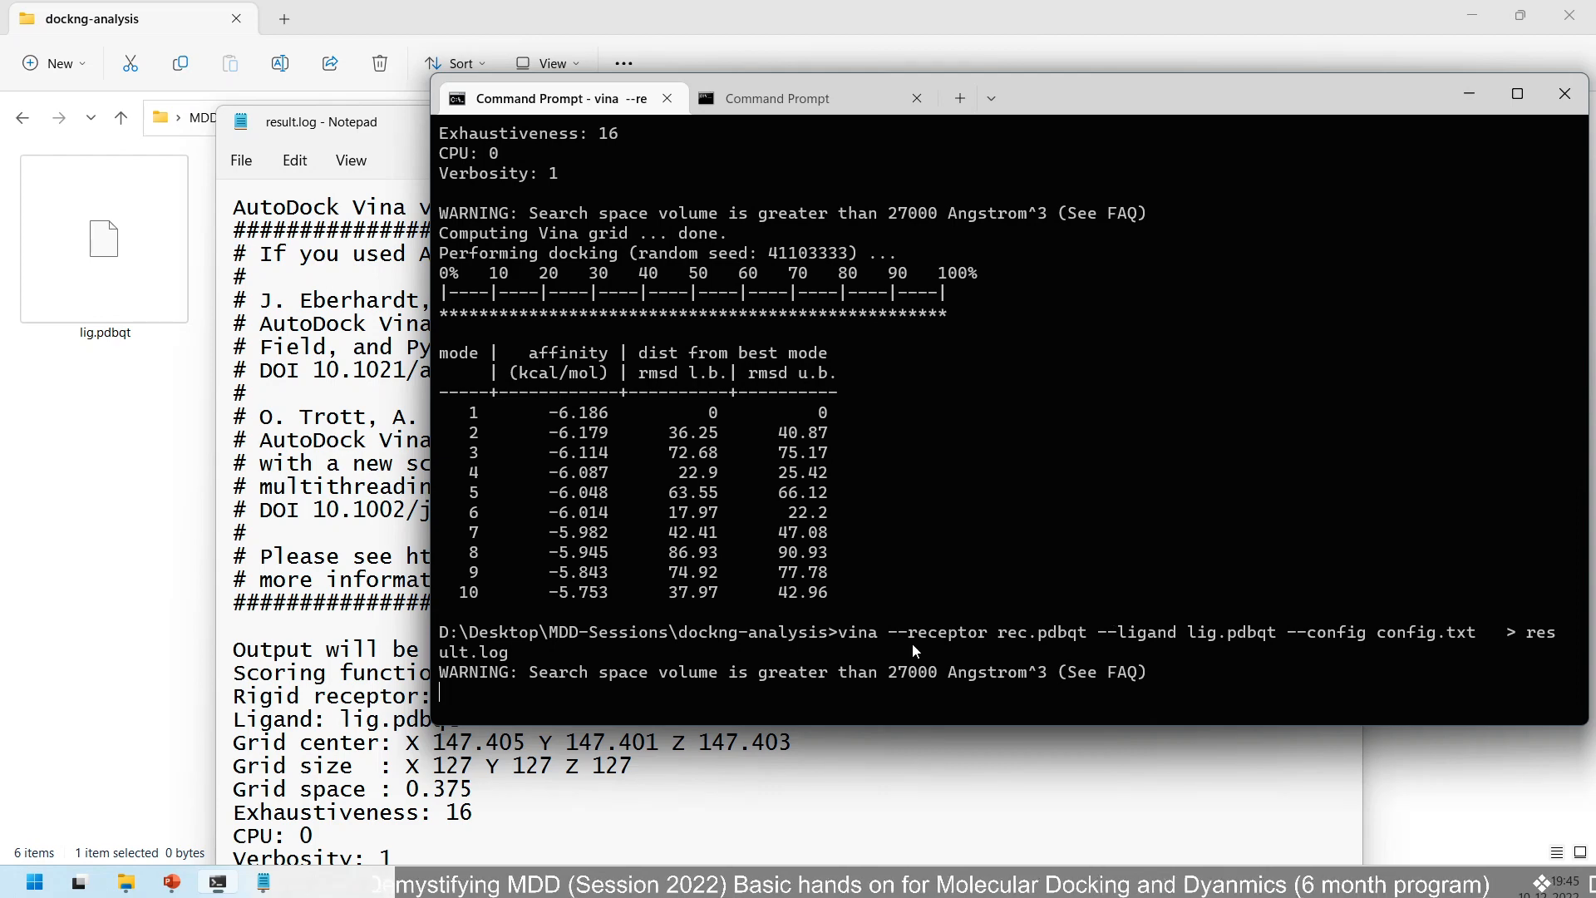
{"action": "left_click_drag", "start_coordinate": [838, 639], "coordinate": [1510, 640]}
{"action": "scroll", "coordinate": [890, 492], "scroll_direction": "up", "scroll_amount": 4}
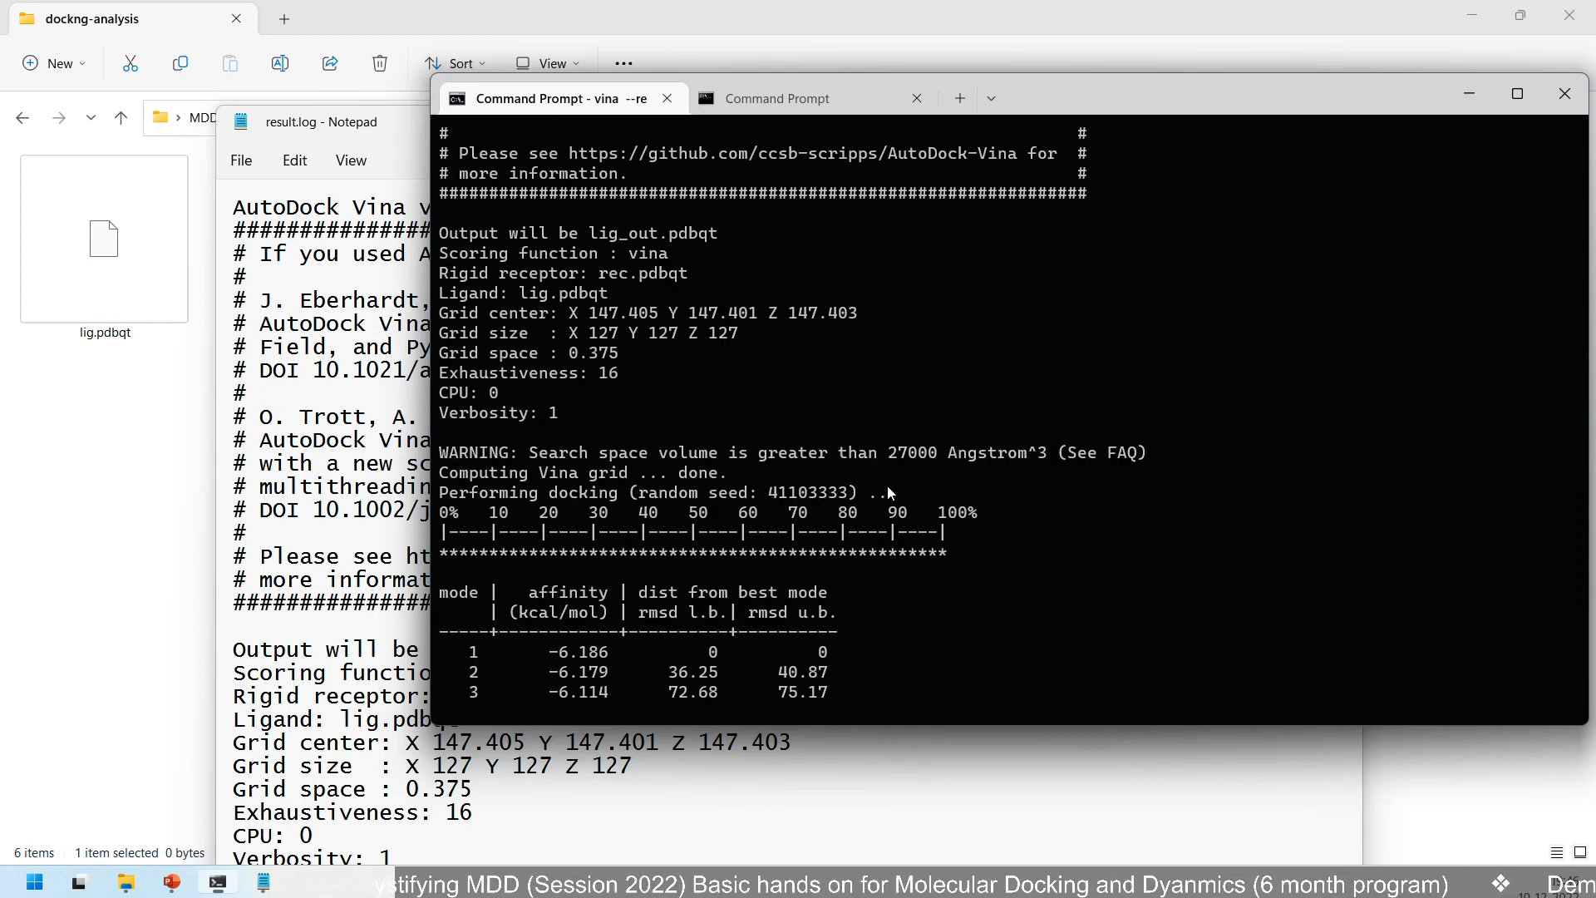
{"action": "scroll", "coordinate": [891, 492], "scroll_direction": "up", "scroll_amount": 9}
{"action": "left_click_drag", "start_coordinate": [460, 392], "coordinate": [543, 672]}
{"action": "scroll", "coordinate": [544, 650], "scroll_direction": "down", "scroll_amount": 13}
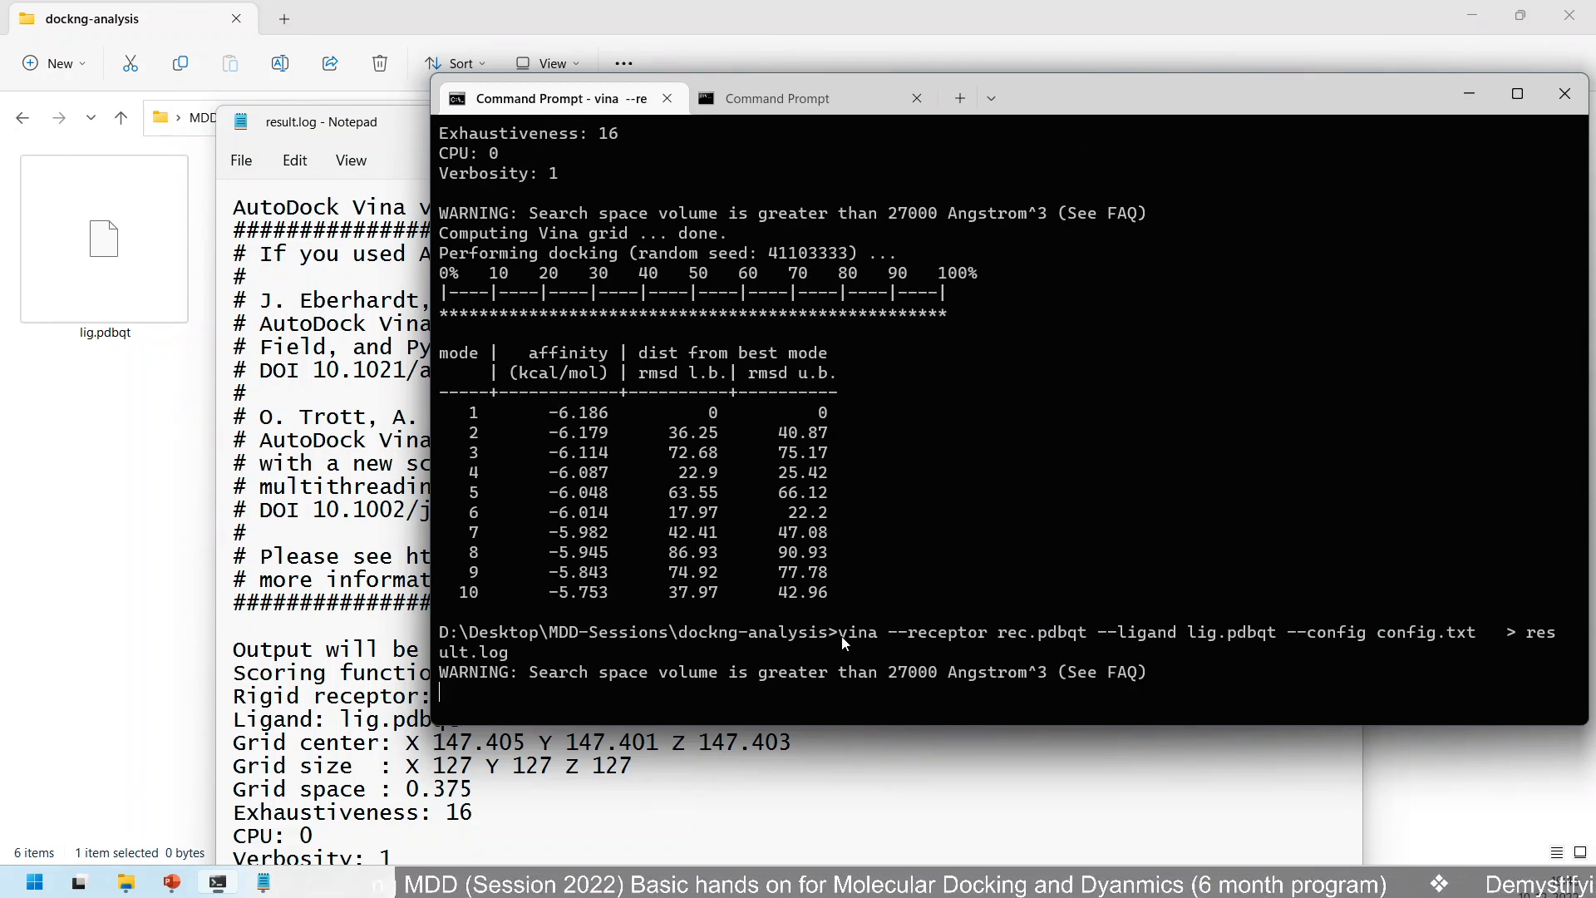
{"action": "left_click_drag", "start_coordinate": [843, 642], "coordinate": [1090, 651]}
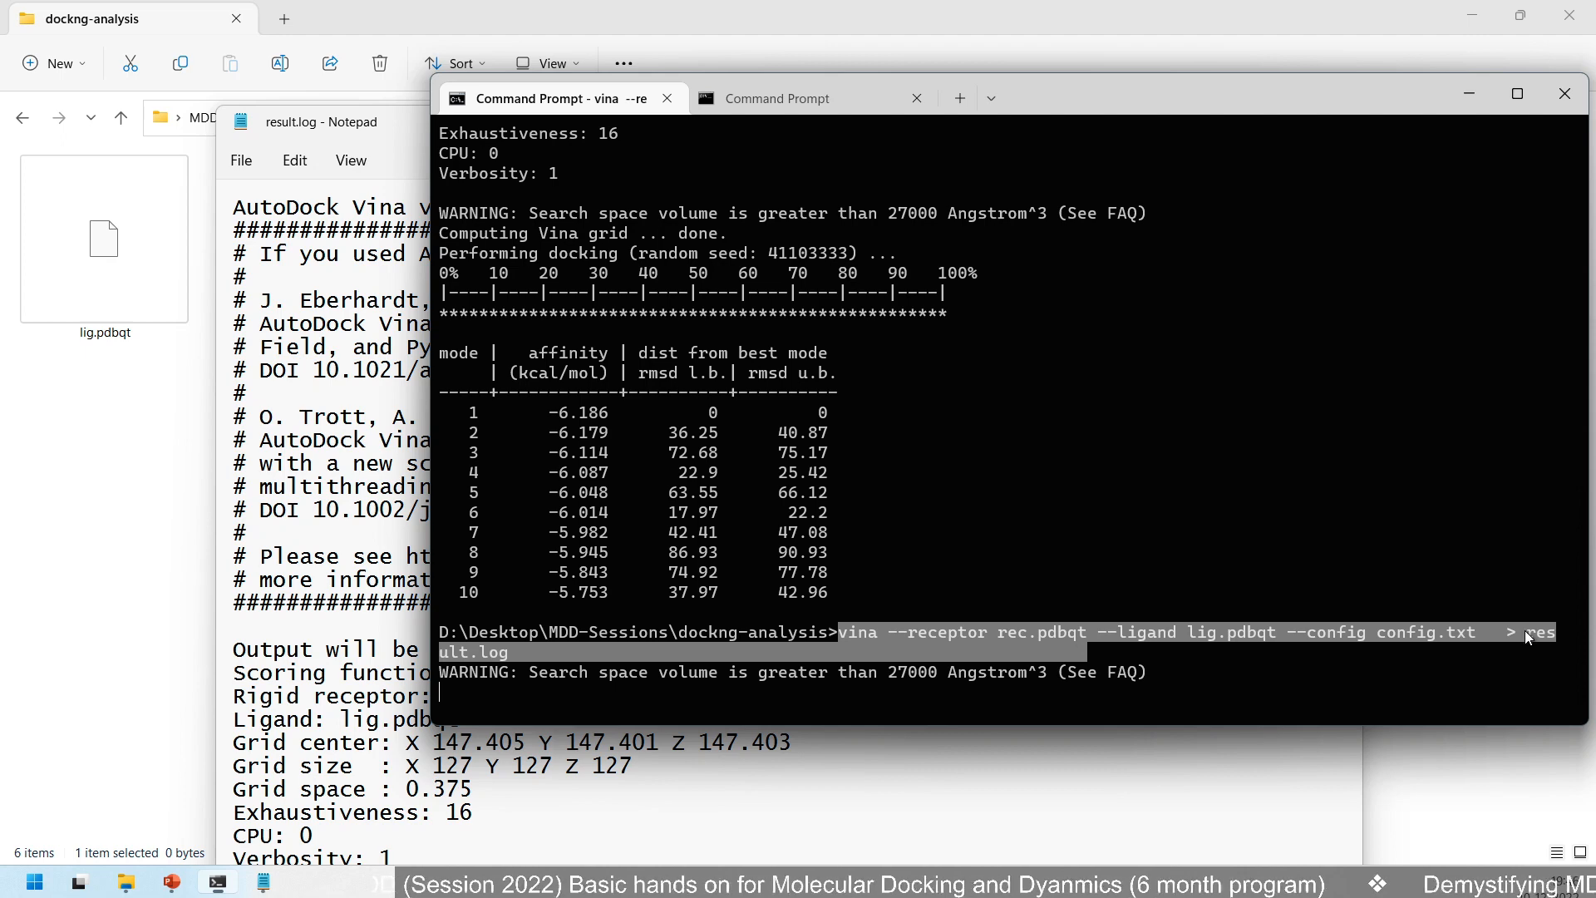
- Compare the end of the output in result.log with the docking progress section of the earlier console run
{"action": "left_click", "coordinate": [347, 329]}
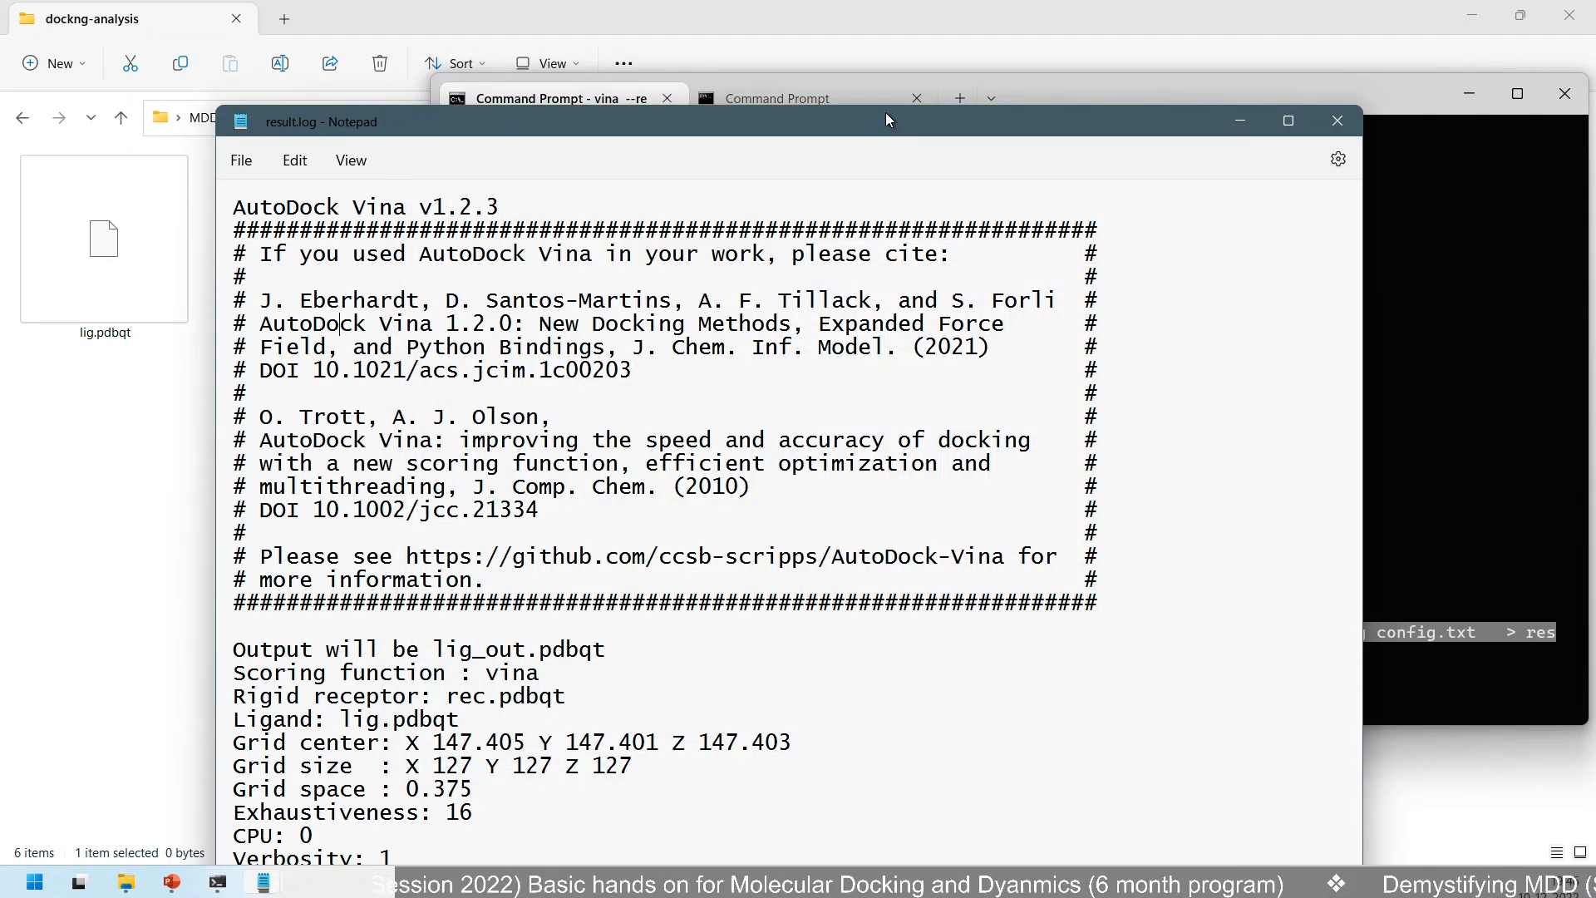
{"action": "mouse_move", "coordinate": [885, 117]}
{"action": "left_mouse_down"}
{"action": "mouse_move", "coordinate": [886, 248]}
{"action": "mouse_move", "coordinate": [868, 290]}
{"action": "mouse_move", "coordinate": [871, 126]}
{"action": "left_mouse_up"}
{"action": "scroll", "coordinate": [853, 551], "scroll_direction": "down", "scroll_amount": 2}
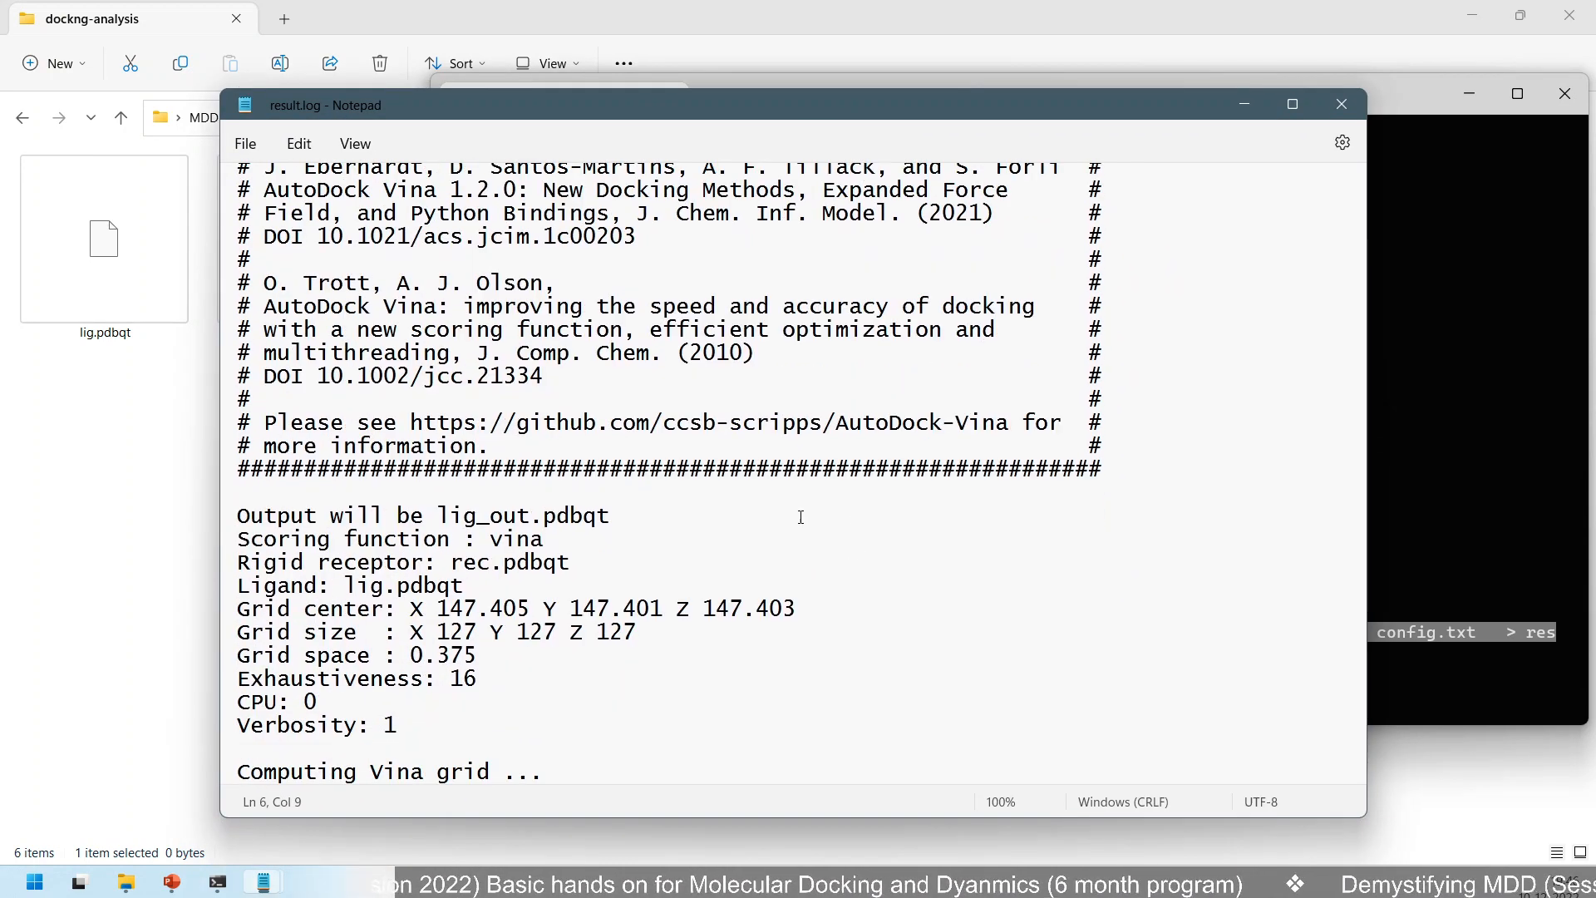
{"action": "left_click", "coordinate": [573, 758]}
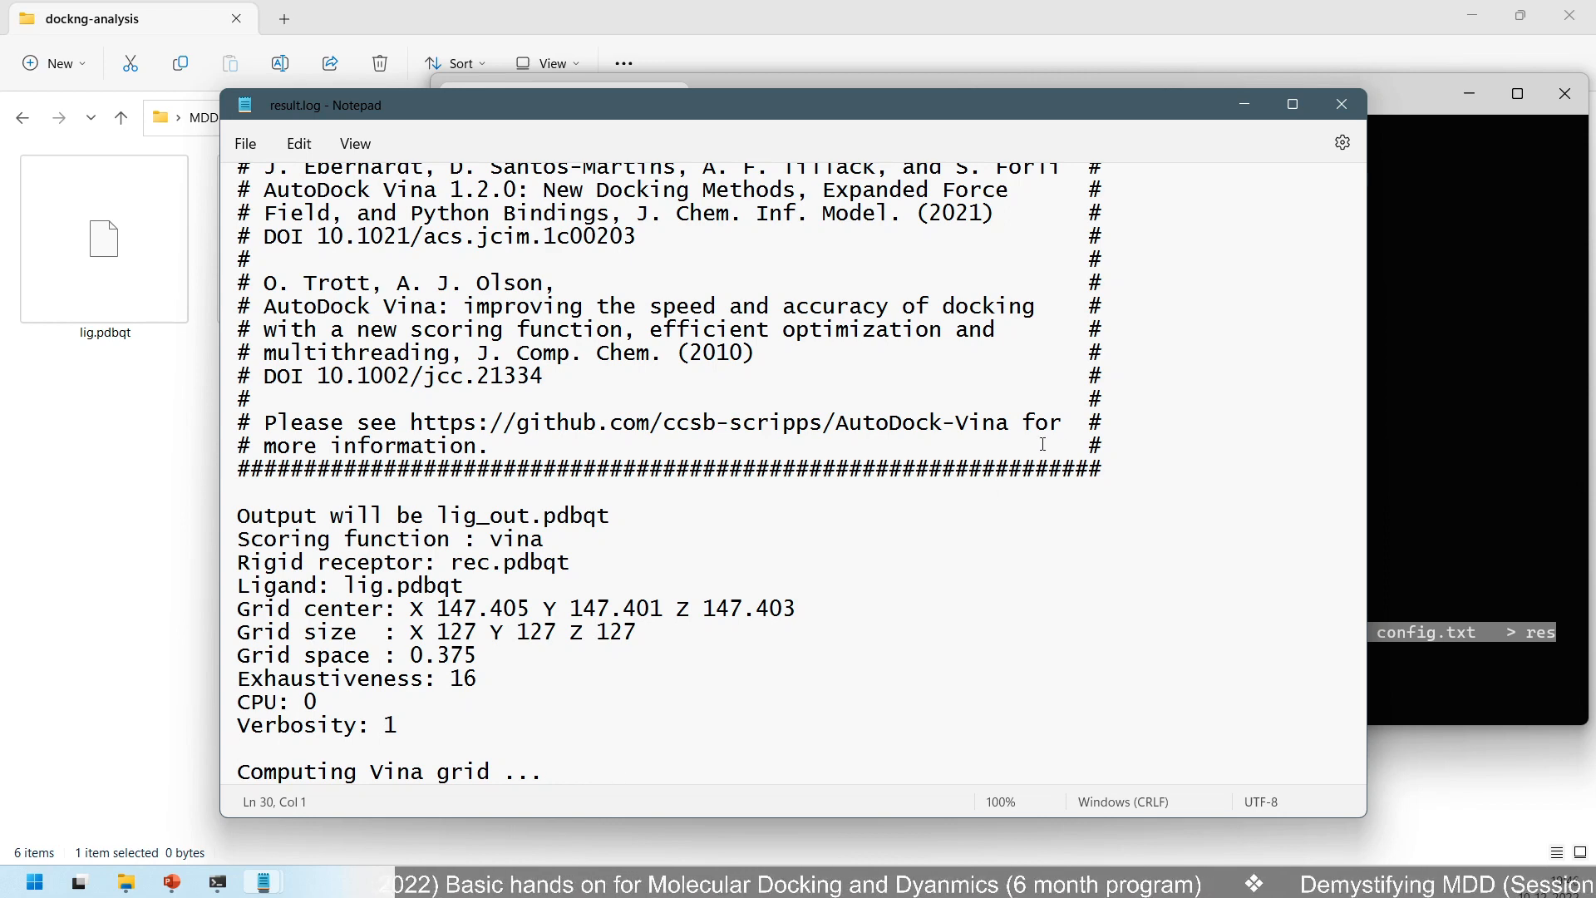
{"action": "left_click", "coordinate": [1407, 381]}
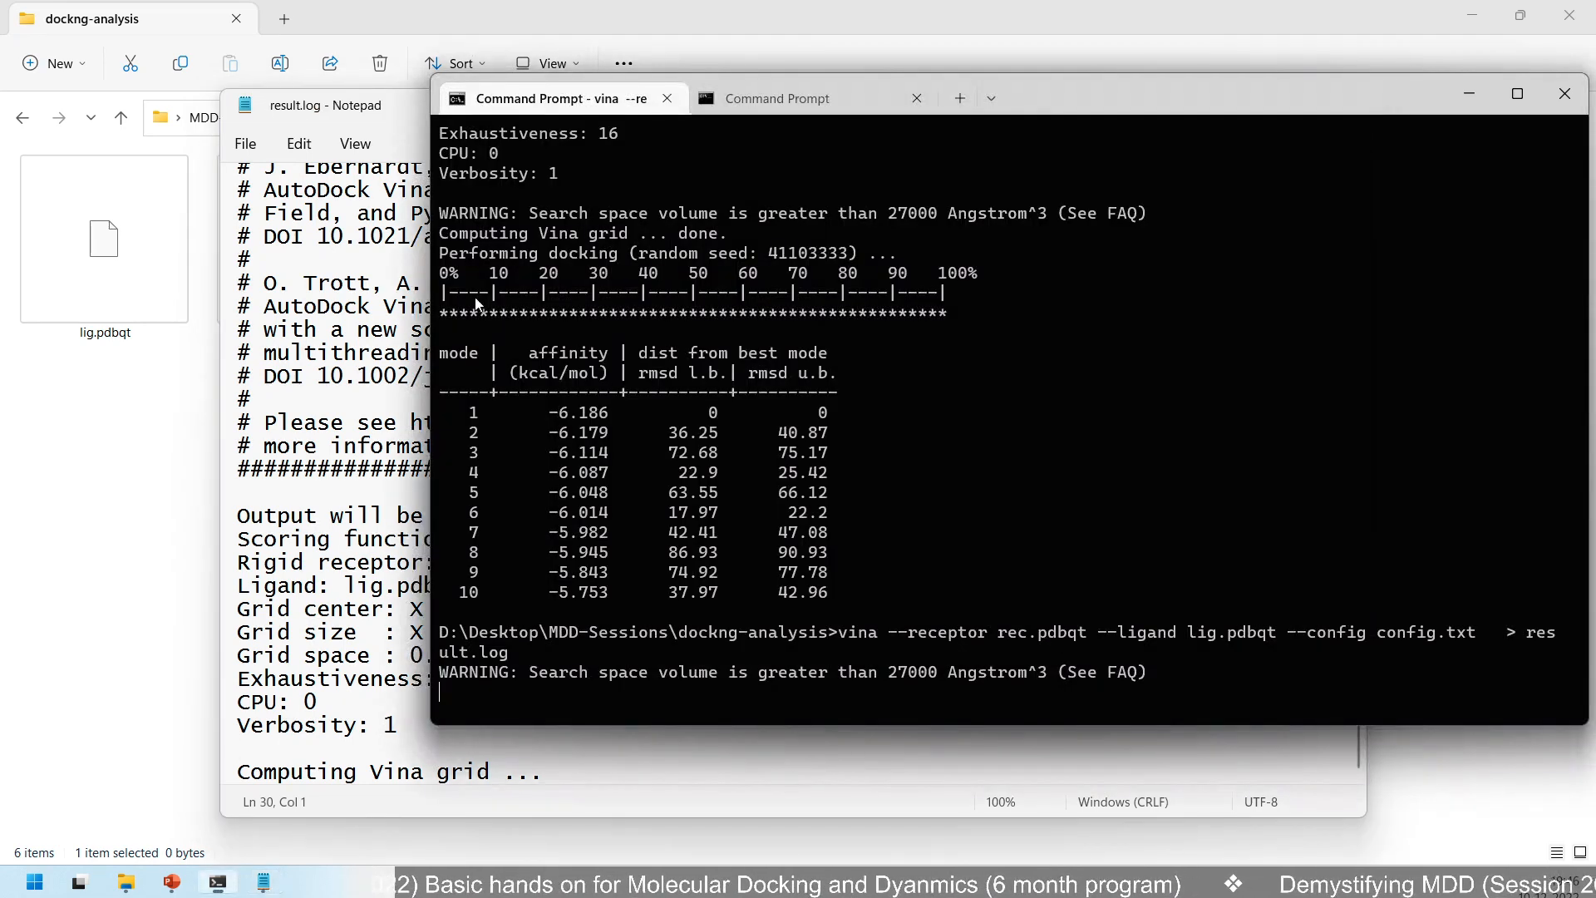
{"action": "left_click_drag", "start_coordinate": [441, 253], "coordinate": [1002, 298]}
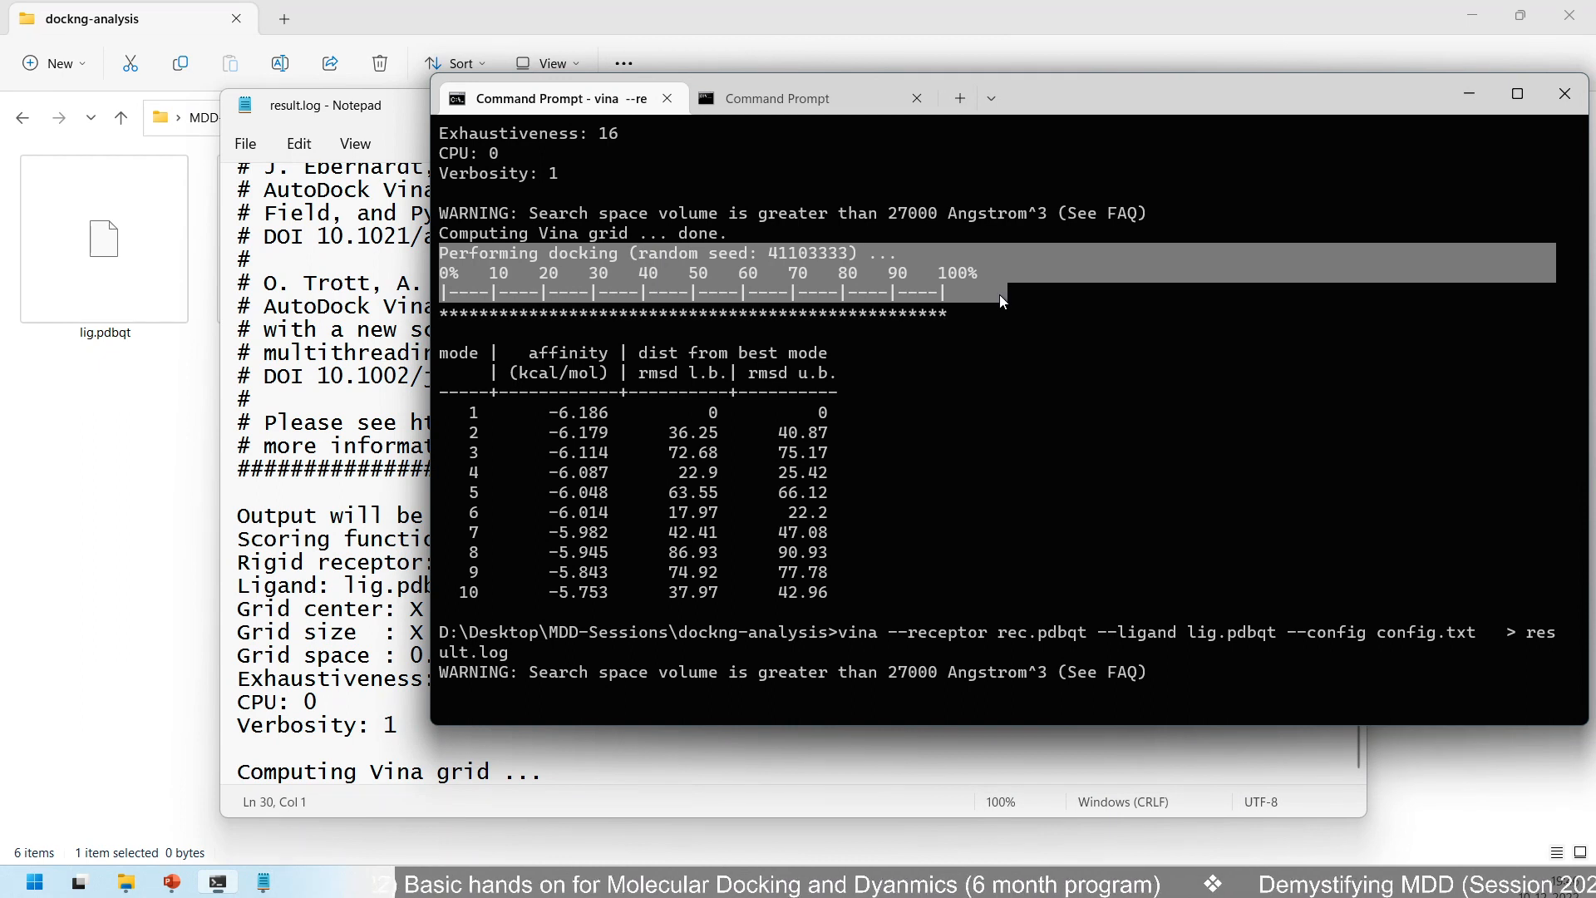
{"action": "key", "text": "ctrl+c"}
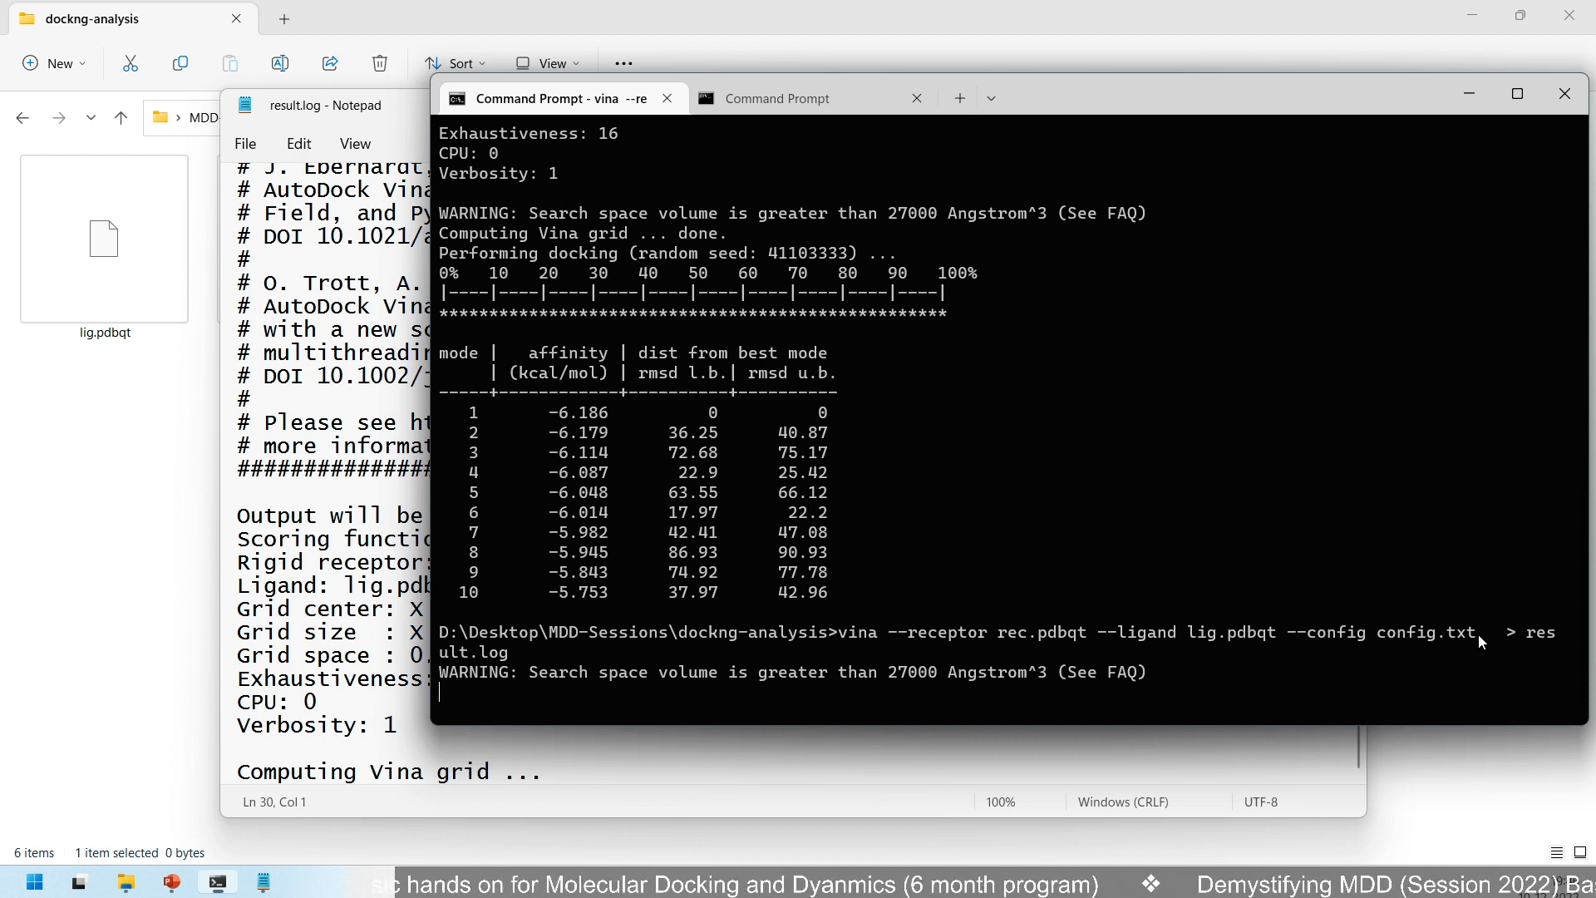
- Widen the Command Prompt window, mark the > result.log redirection in the docking command with a box, line and underline, and clear the markings
{"action": "left_click_drag", "start_coordinate": [1523, 636], "coordinate": [1499, 636]}
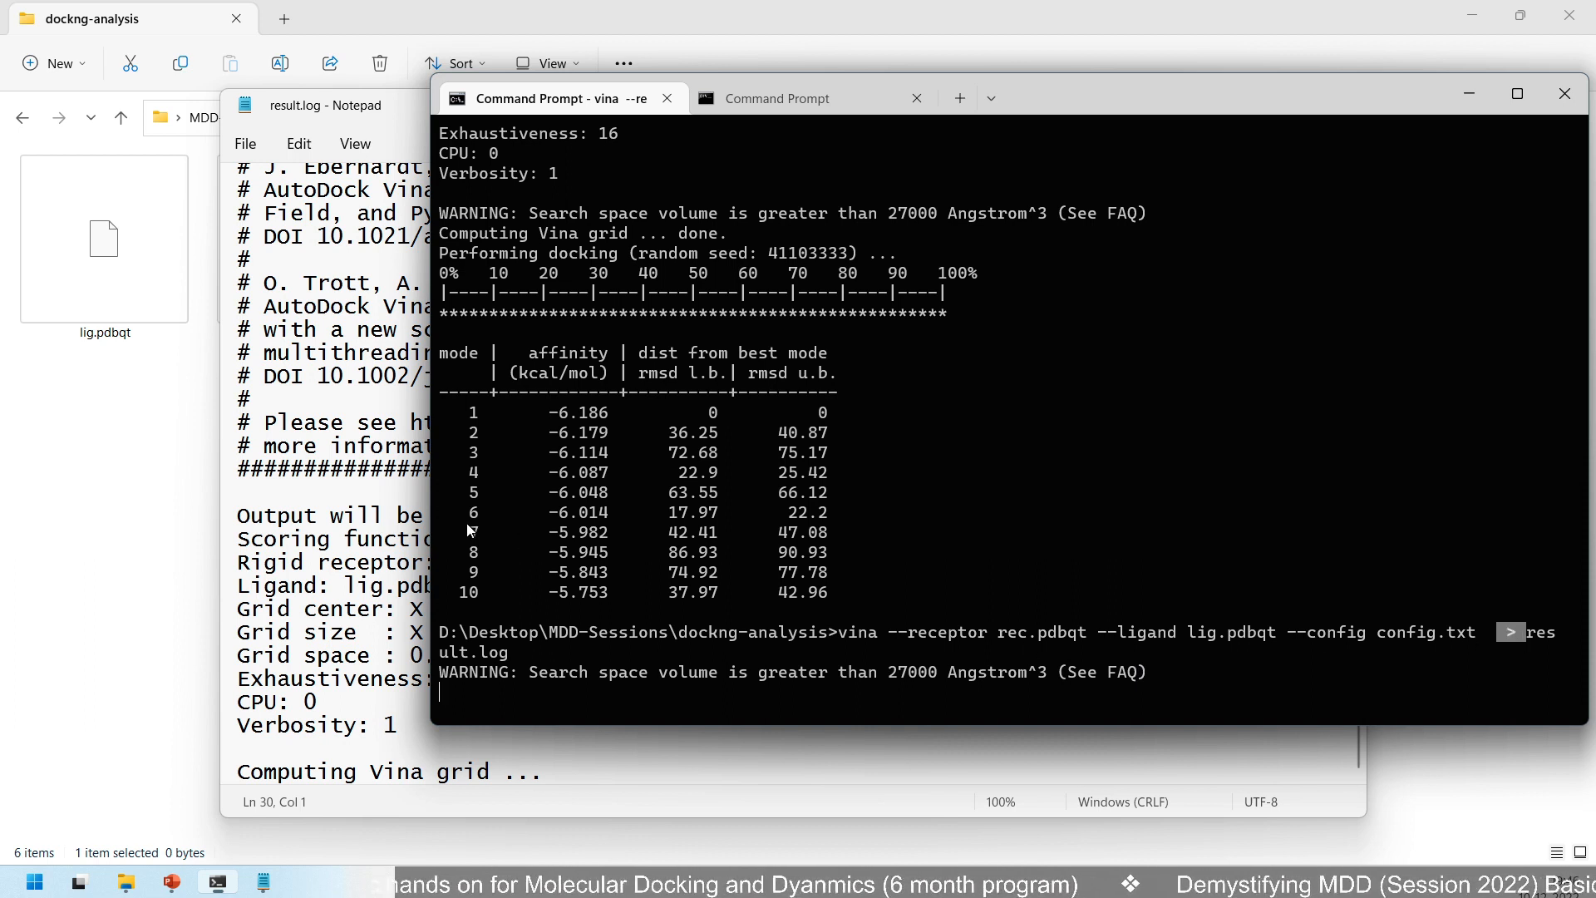
{"action": "left_click_drag", "start_coordinate": [427, 502], "coordinate": [155, 505]}
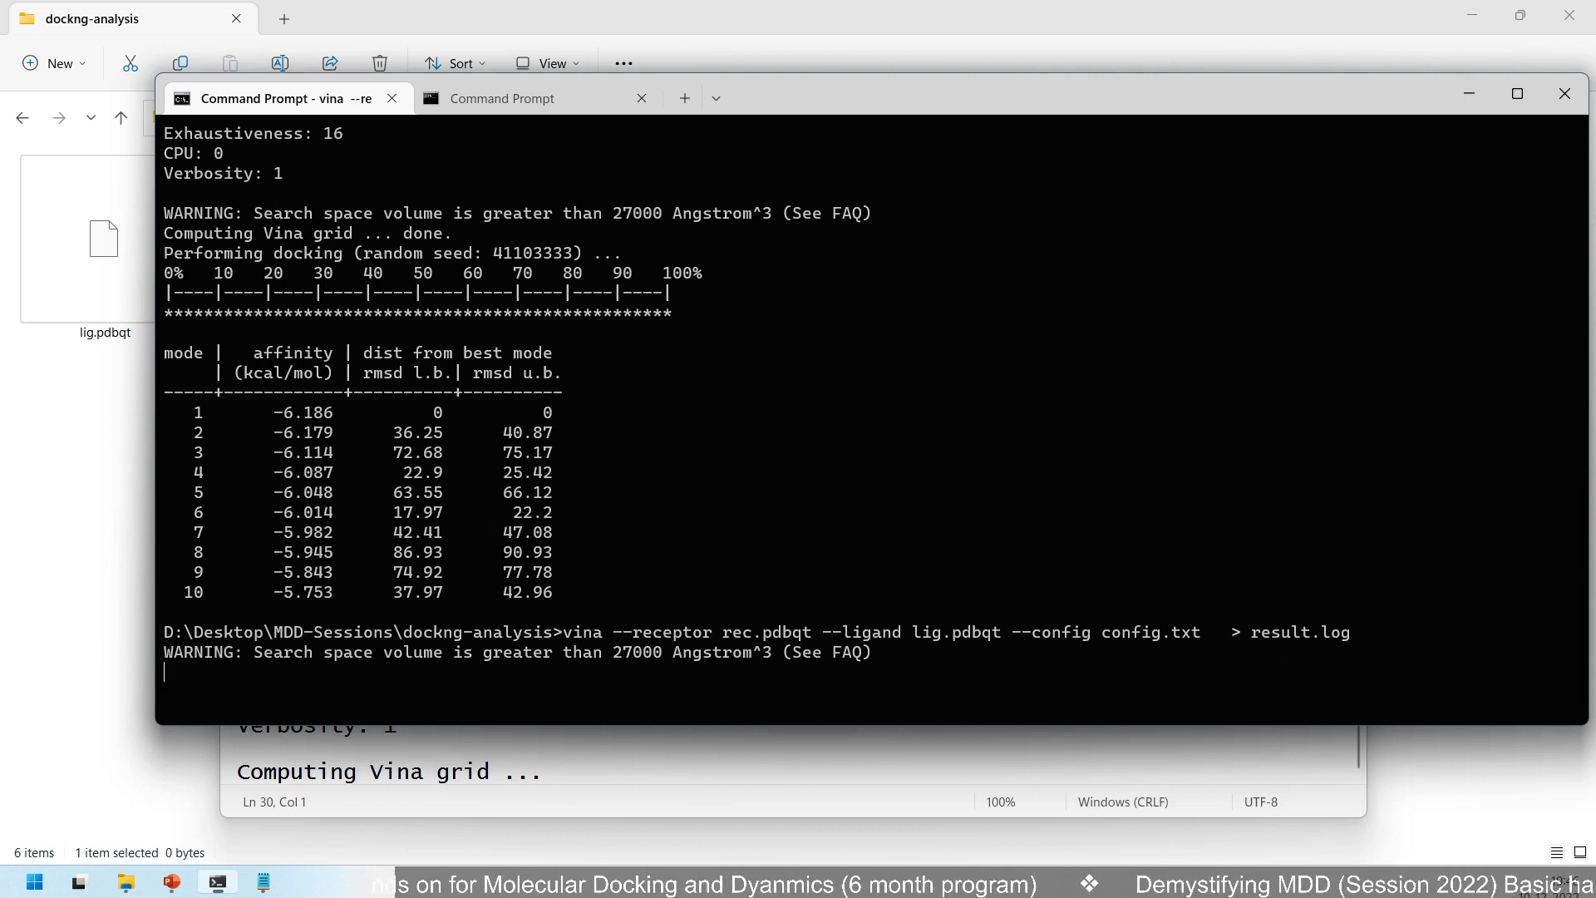
{"action": "mouse_move", "coordinate": [1210, 598]}
{"action": "left_mouse_down"}
{"action": "mouse_move", "coordinate": [1258, 647]}
{"action": "mouse_move", "coordinate": [1373, 652]}
{"action": "mouse_move", "coordinate": [1387, 684]}
{"action": "left_mouse_up"}
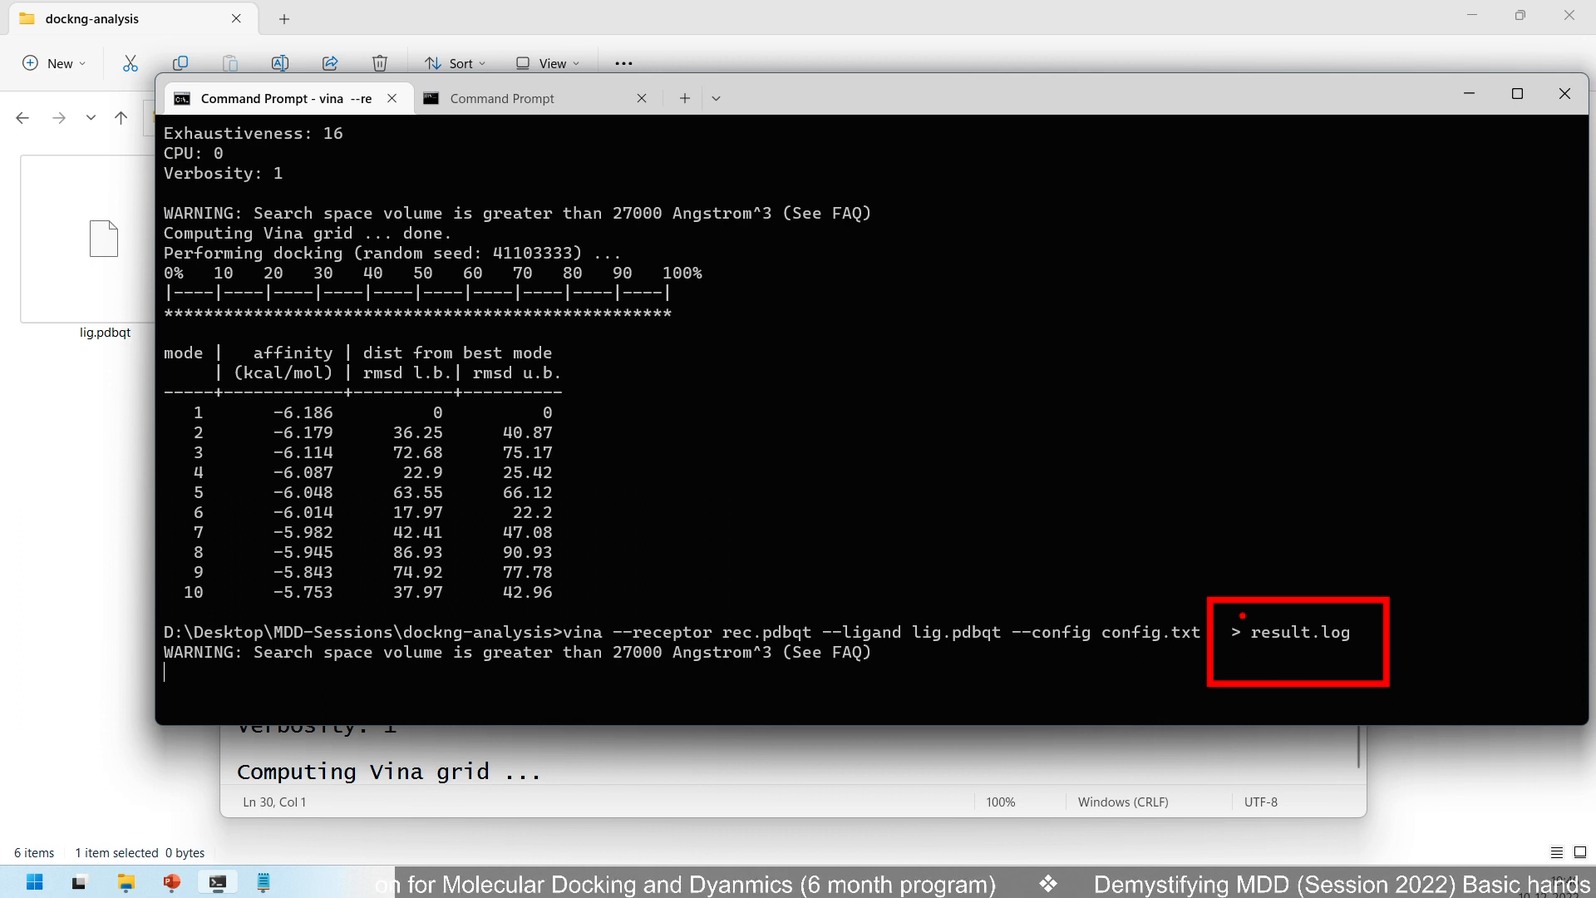
{"action": "left_click_drag", "start_coordinate": [1243, 615], "coordinate": [1262, 530]}
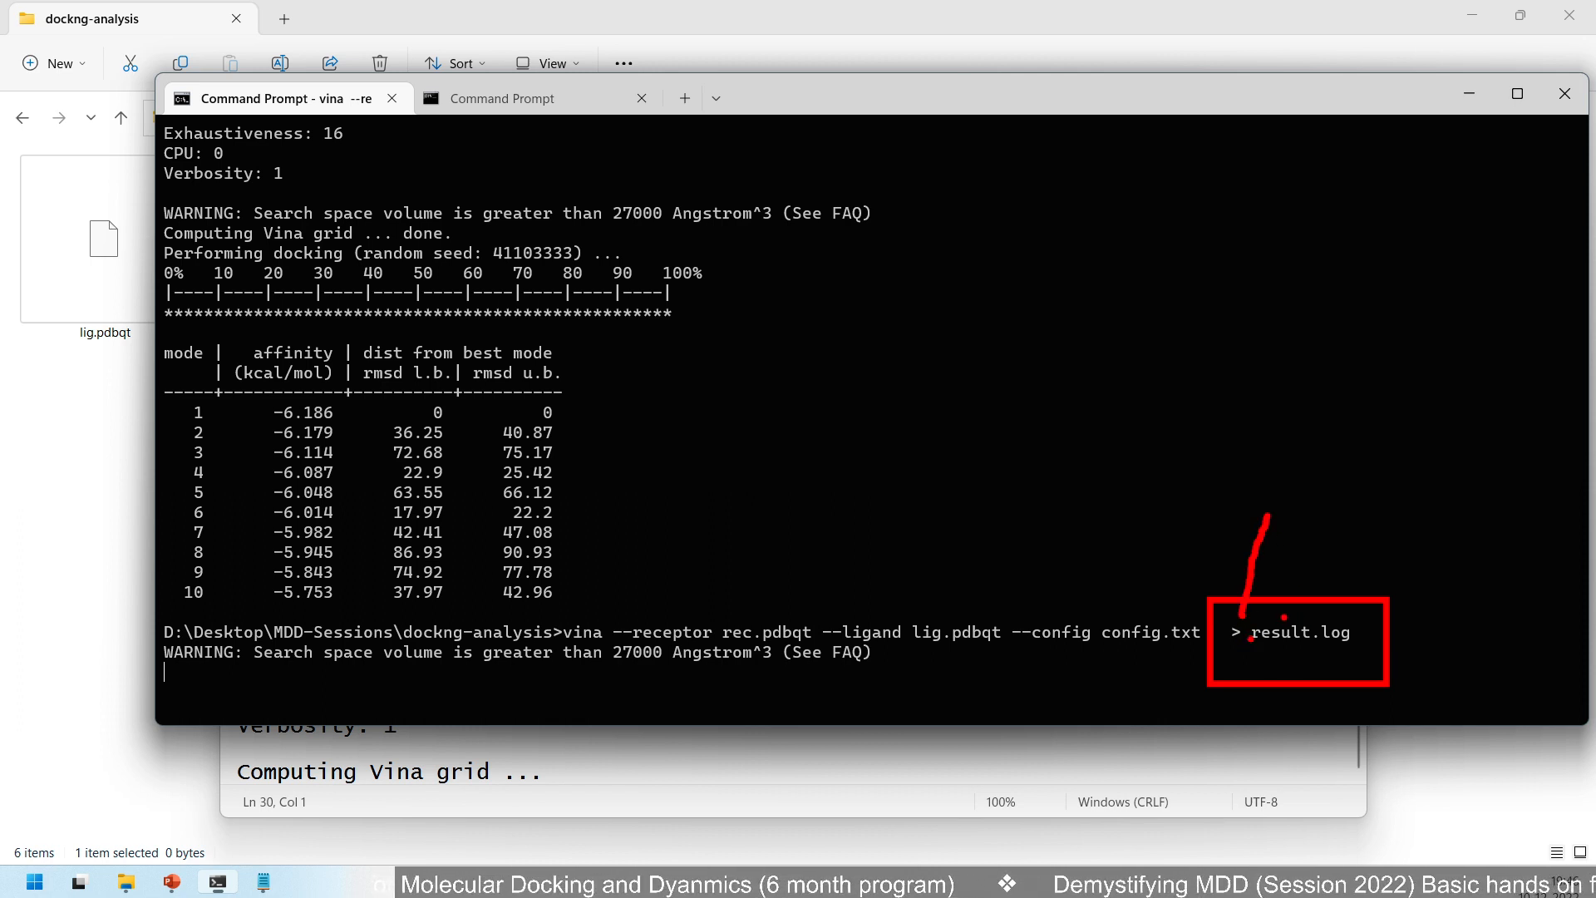
{"action": "left_click_drag", "start_coordinate": [1251, 642], "coordinate": [1354, 646]}
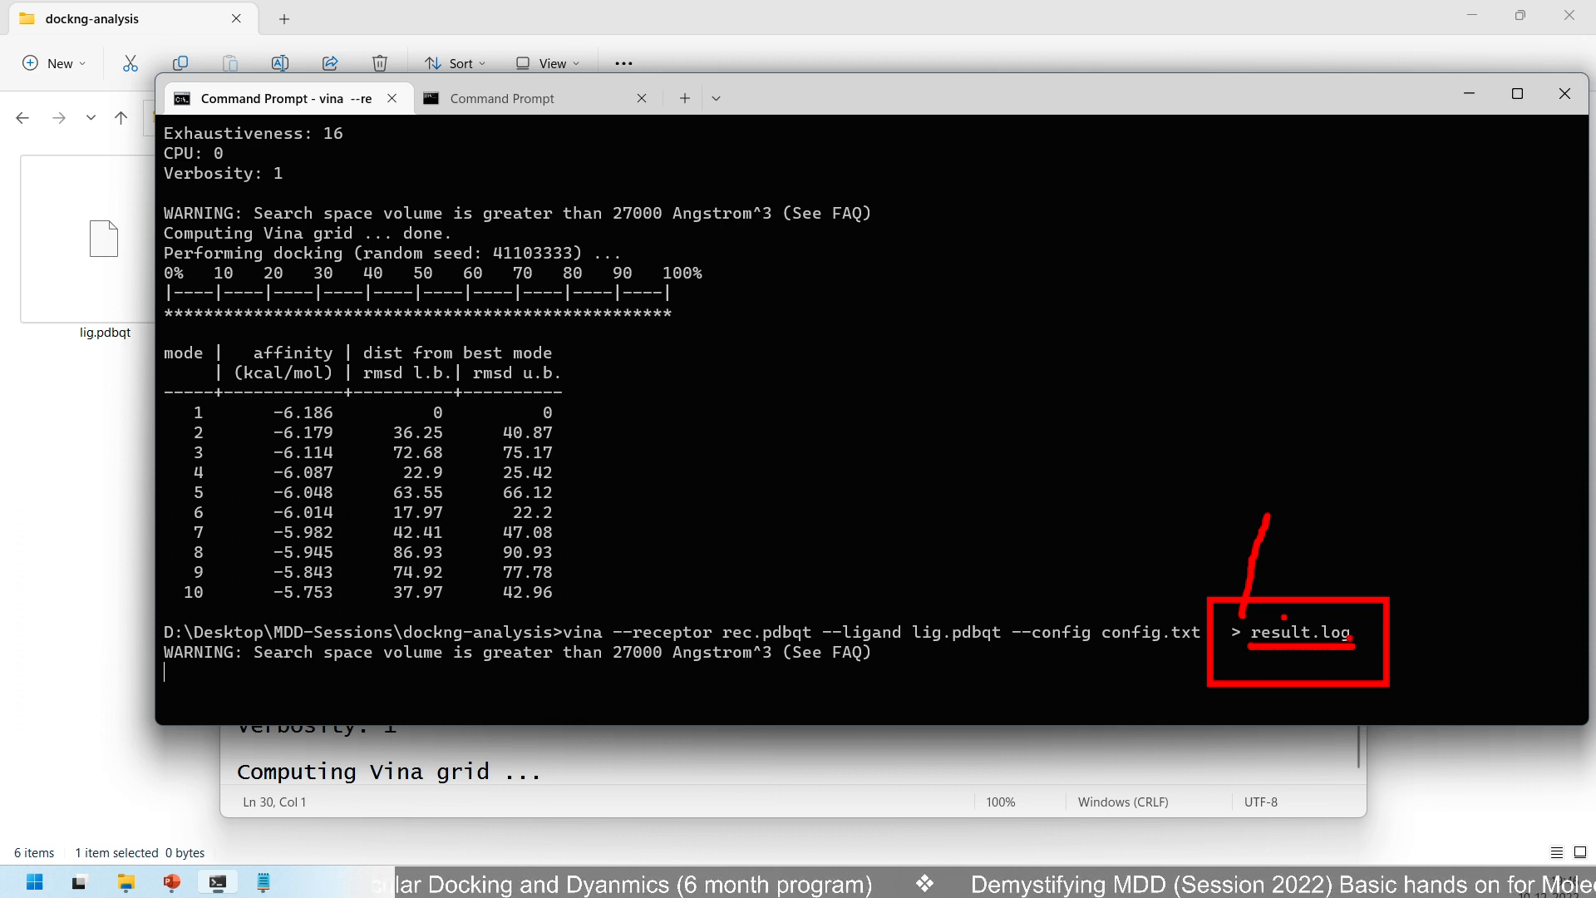
{"action": "key", "text": "Escape"}
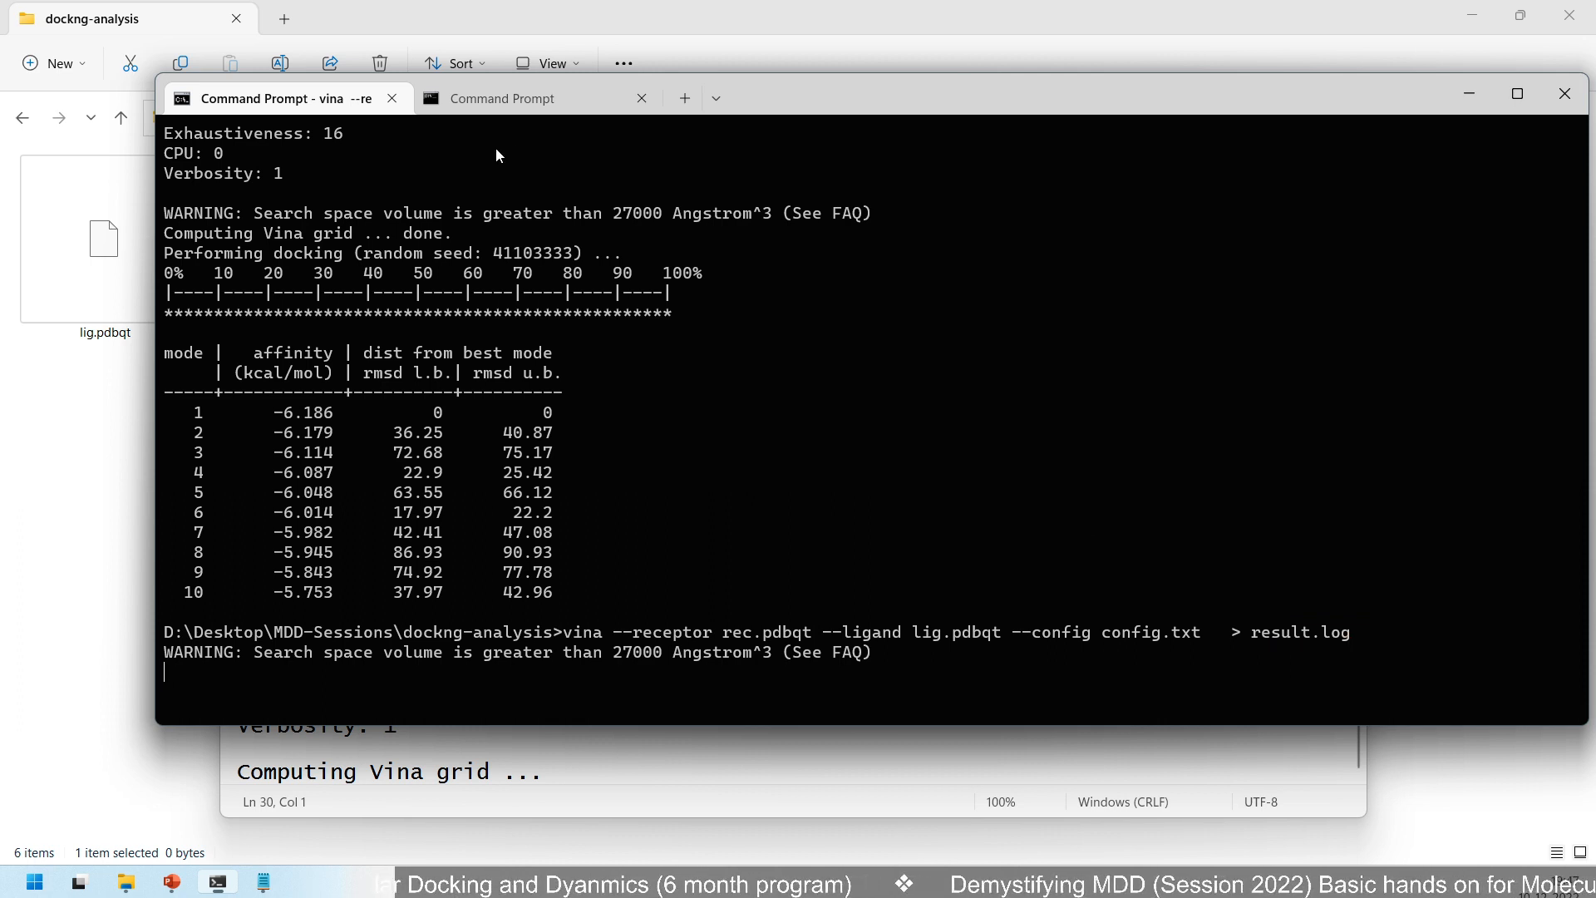
- Show the second Command Prompt session, bring sample.txt forward in Notepad, and maximize it at the docking results table
{"action": "left_click", "coordinate": [507, 98]}
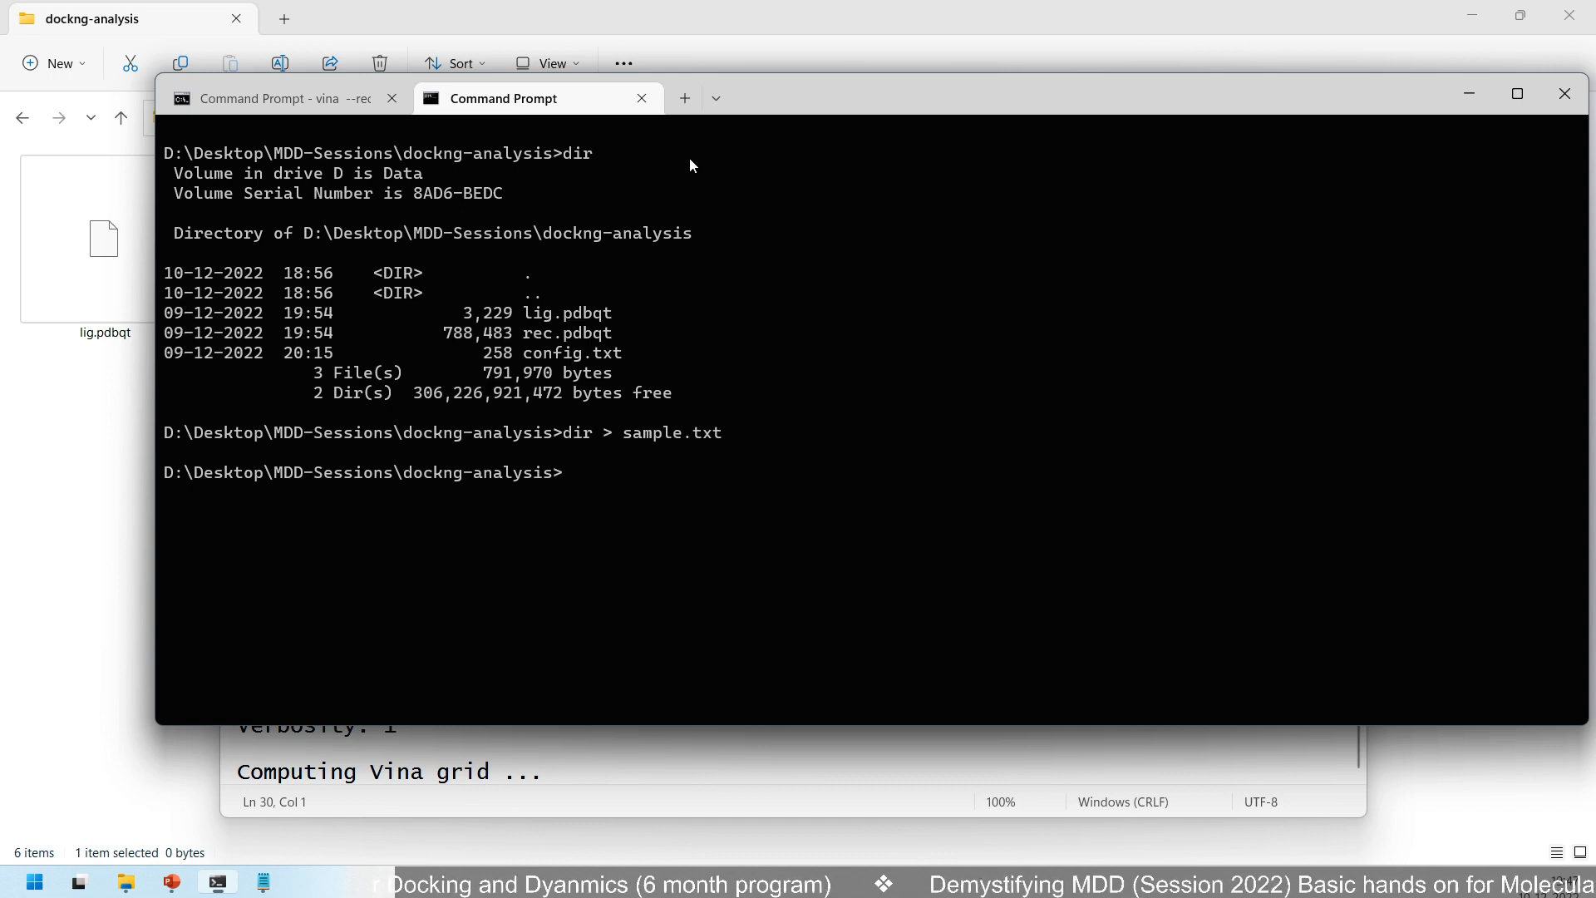
{"action": "mouse_move", "coordinate": [283, 886]}
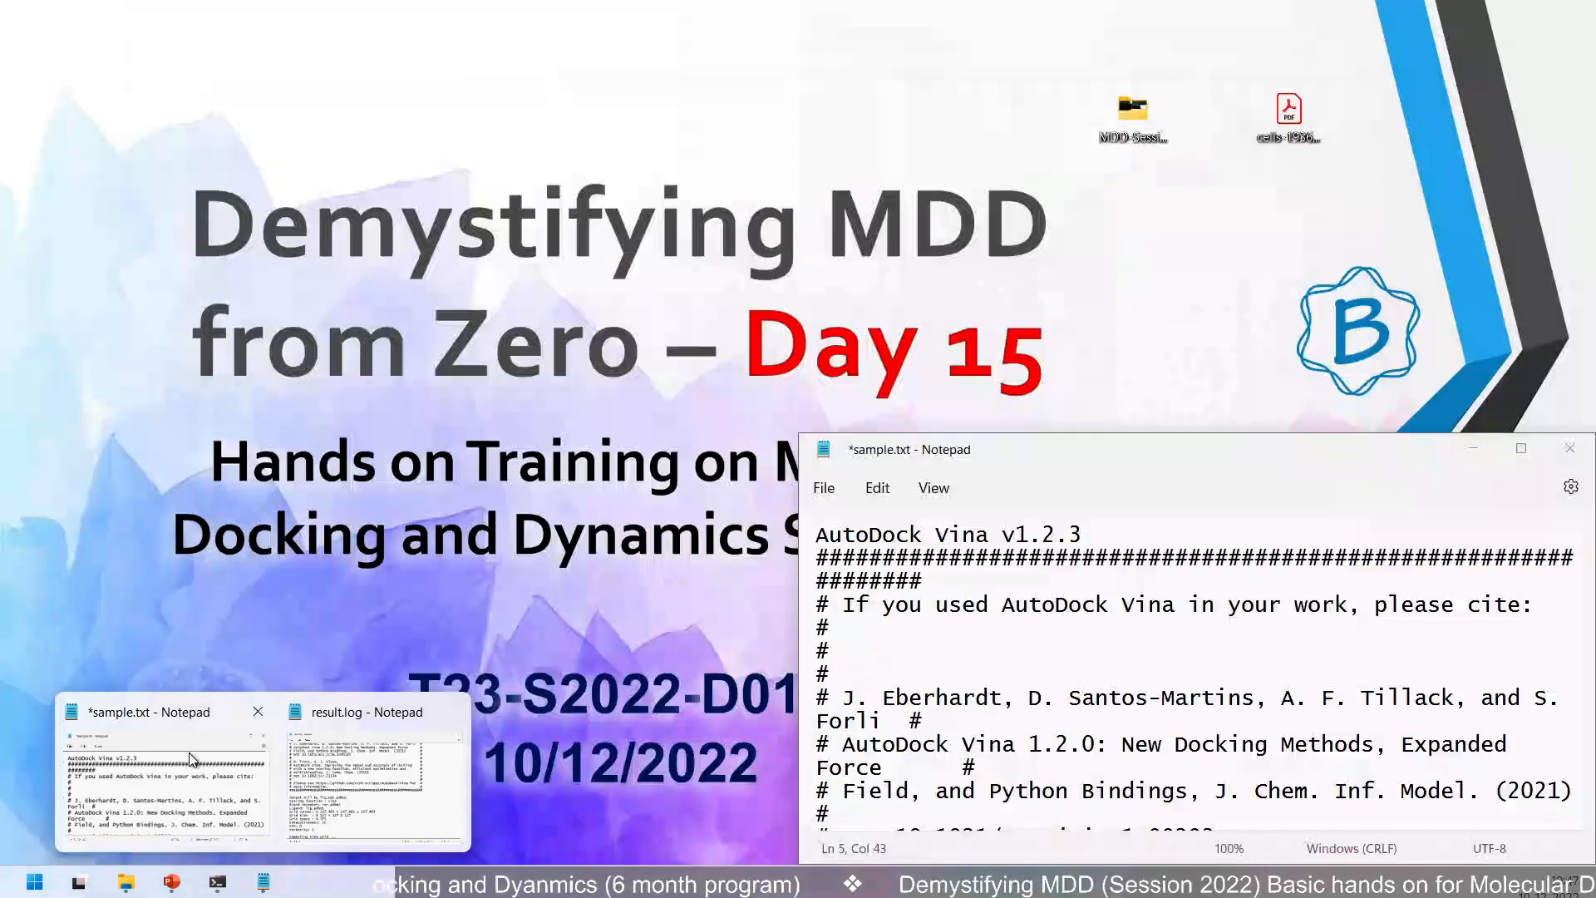
{"action": "left_click", "coordinate": [191, 758]}
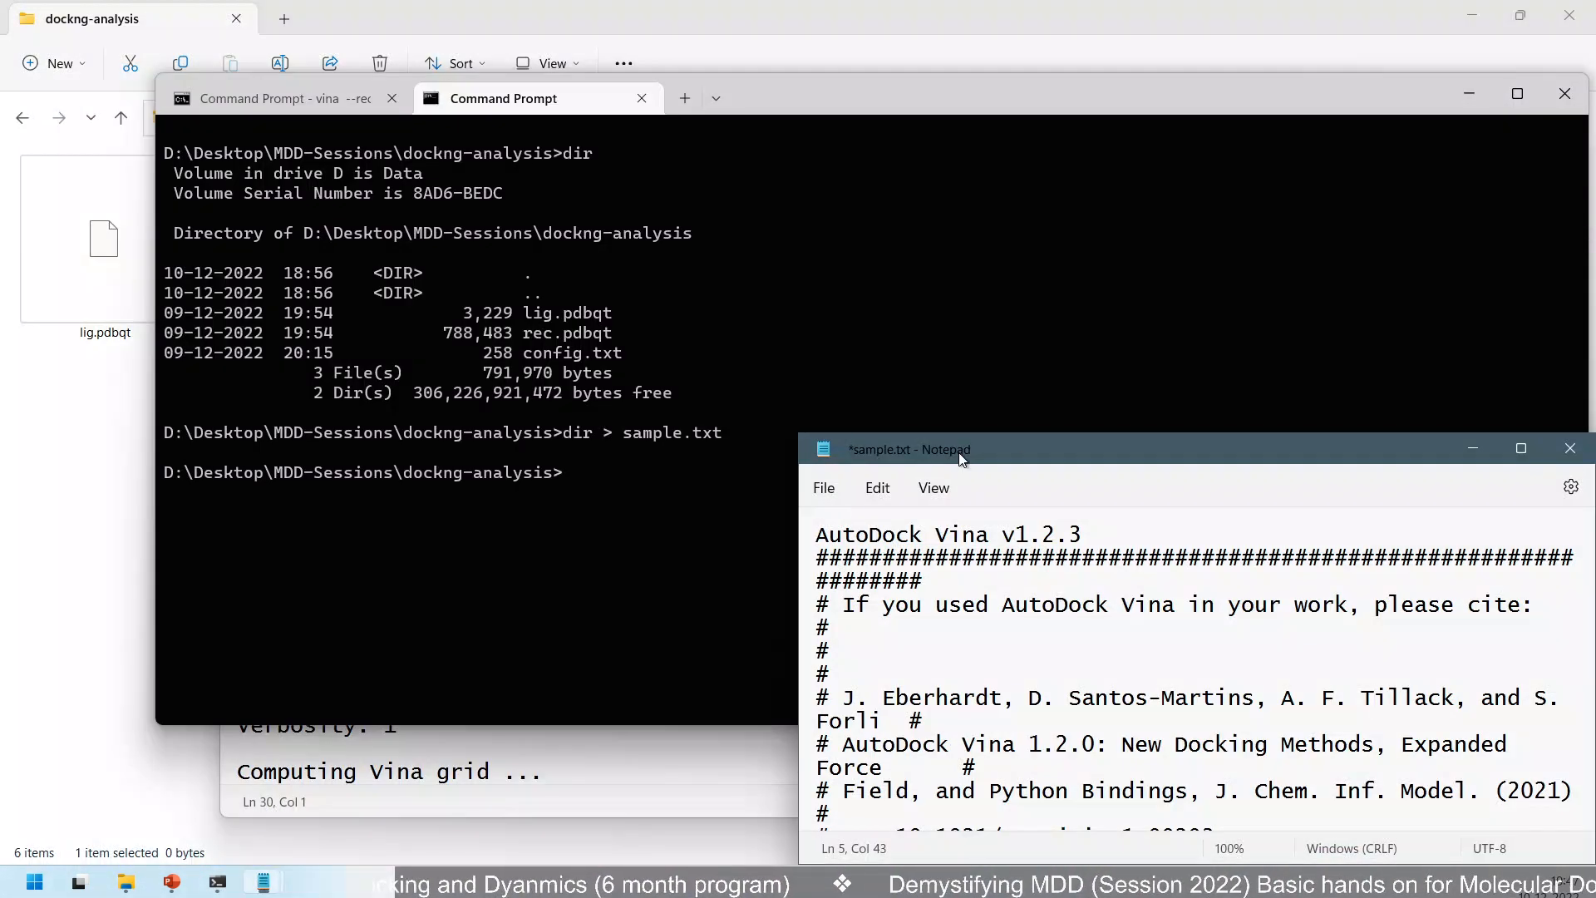
{"action": "left_click_drag", "start_coordinate": [1051, 457], "coordinate": [589, 94]}
{"action": "scroll", "coordinate": [804, 582], "scroll_direction": "down", "scroll_amount": 6}
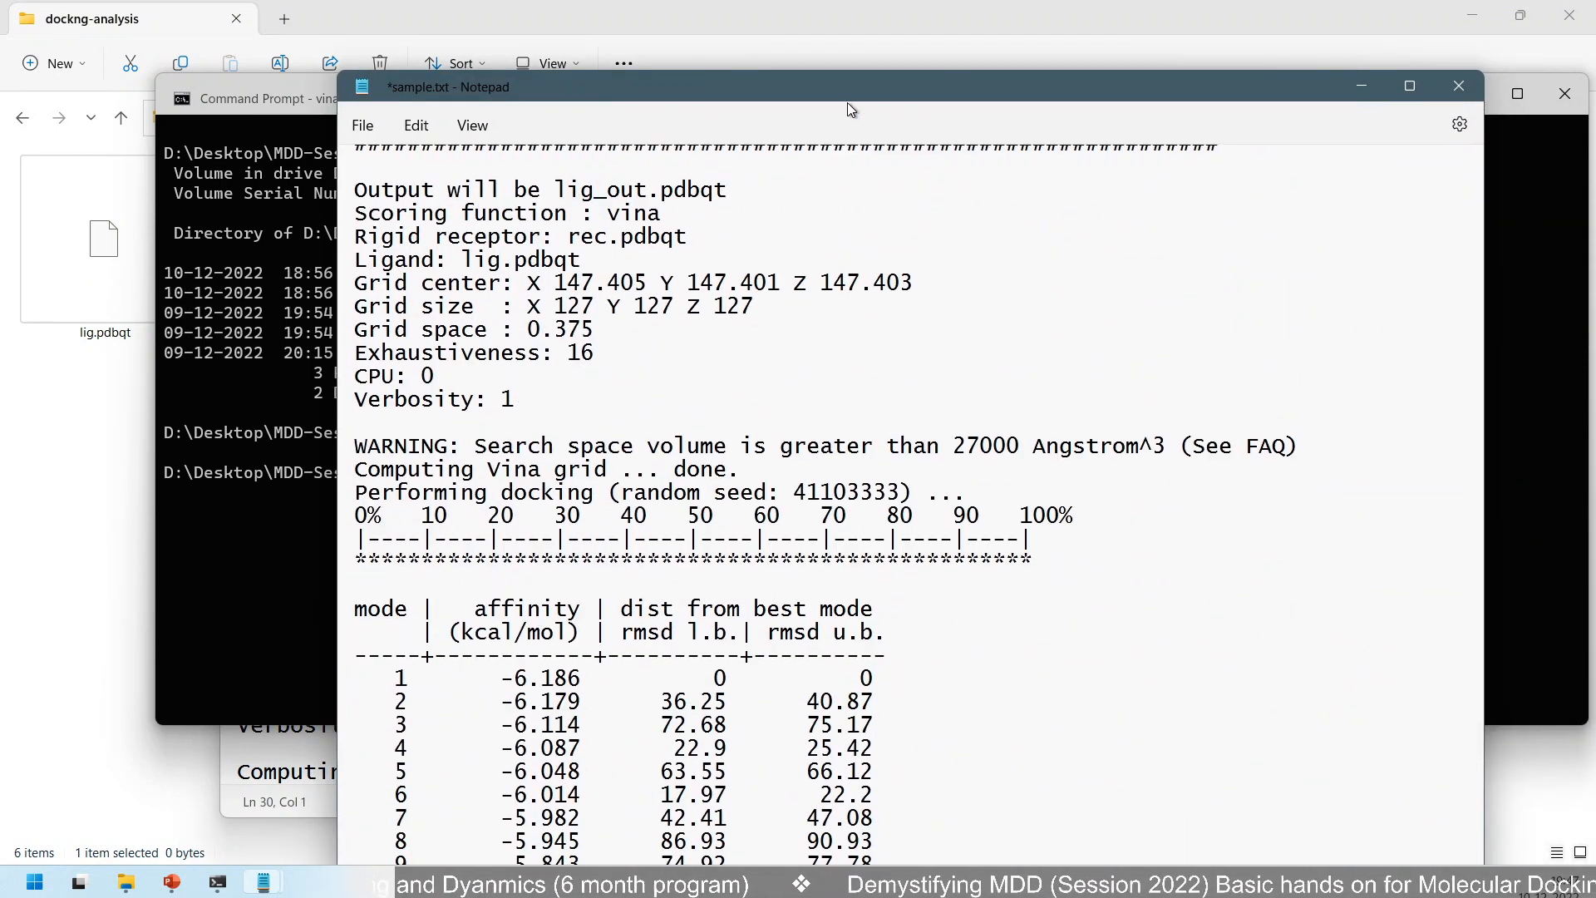
{"action": "left_click_drag", "start_coordinate": [847, 99], "coordinate": [805, 8]}
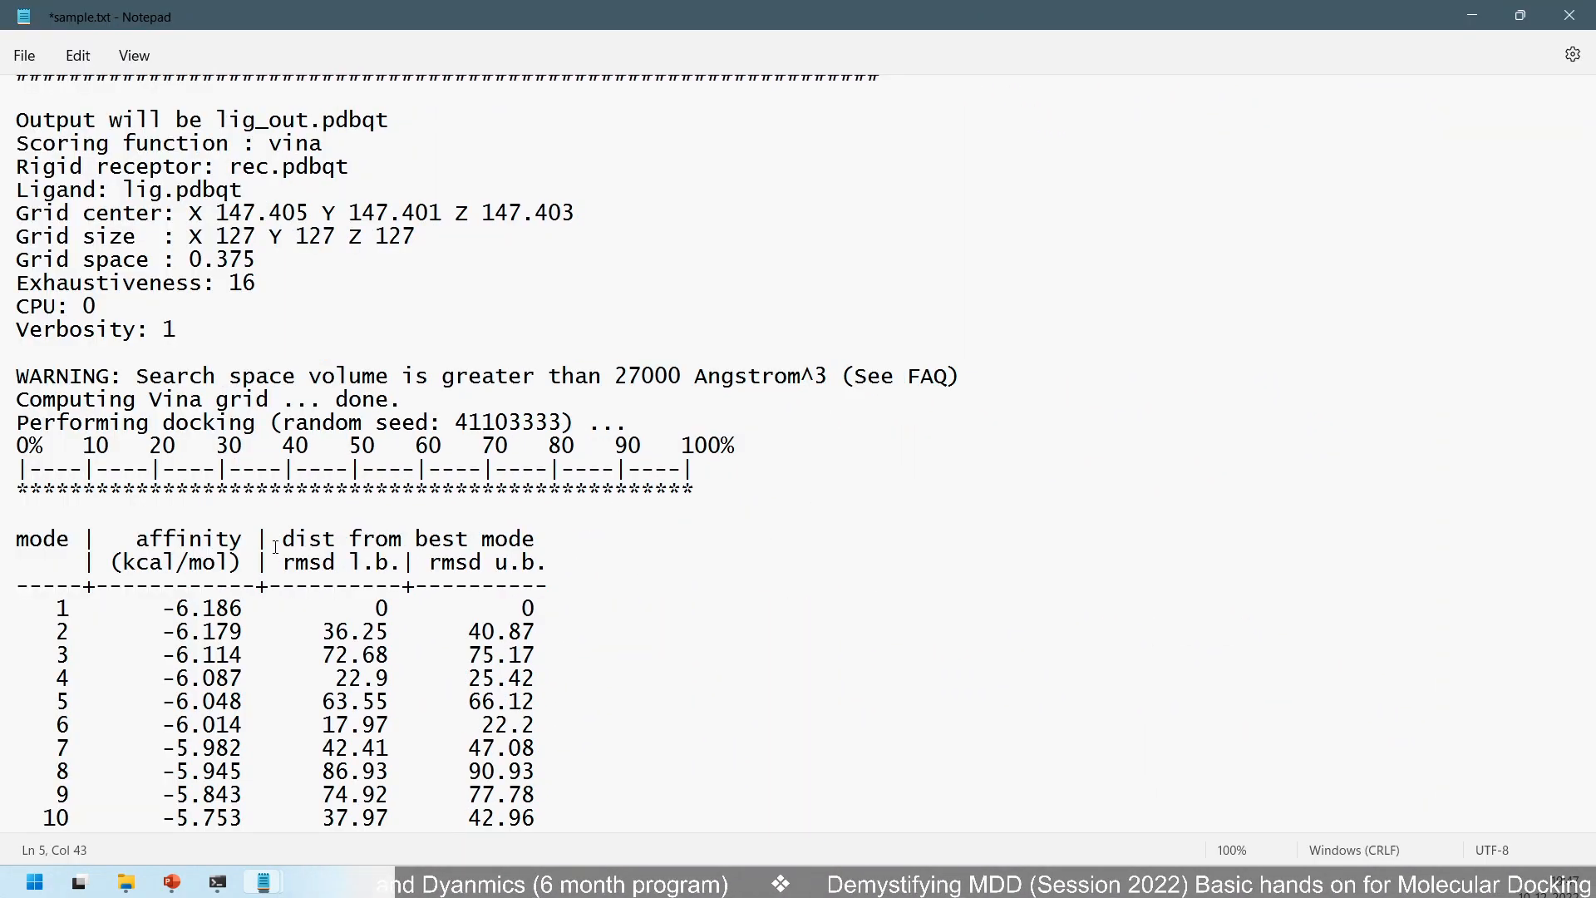
- Highlight the docking progress section and the complete mode and affinity results table in sample.txt for review
{"action": "left_click_drag", "start_coordinate": [686, 488], "coordinate": [16, 447]}
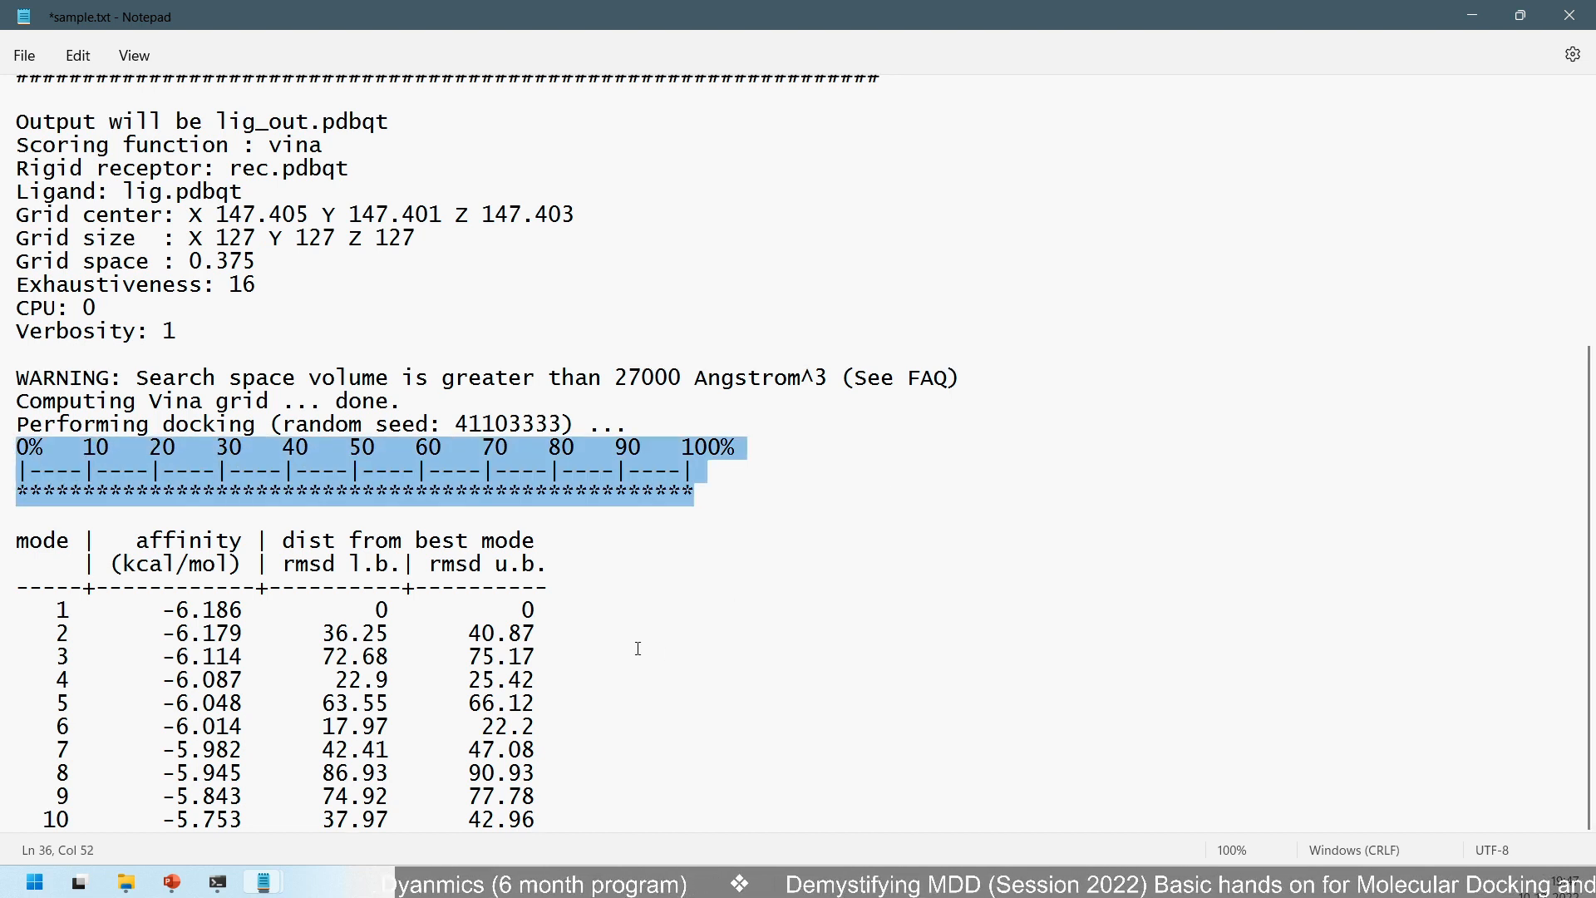
{"action": "left_click", "coordinate": [572, 819]}
{"action": "left_click_drag", "start_coordinate": [571, 819], "coordinate": [17, 541]}
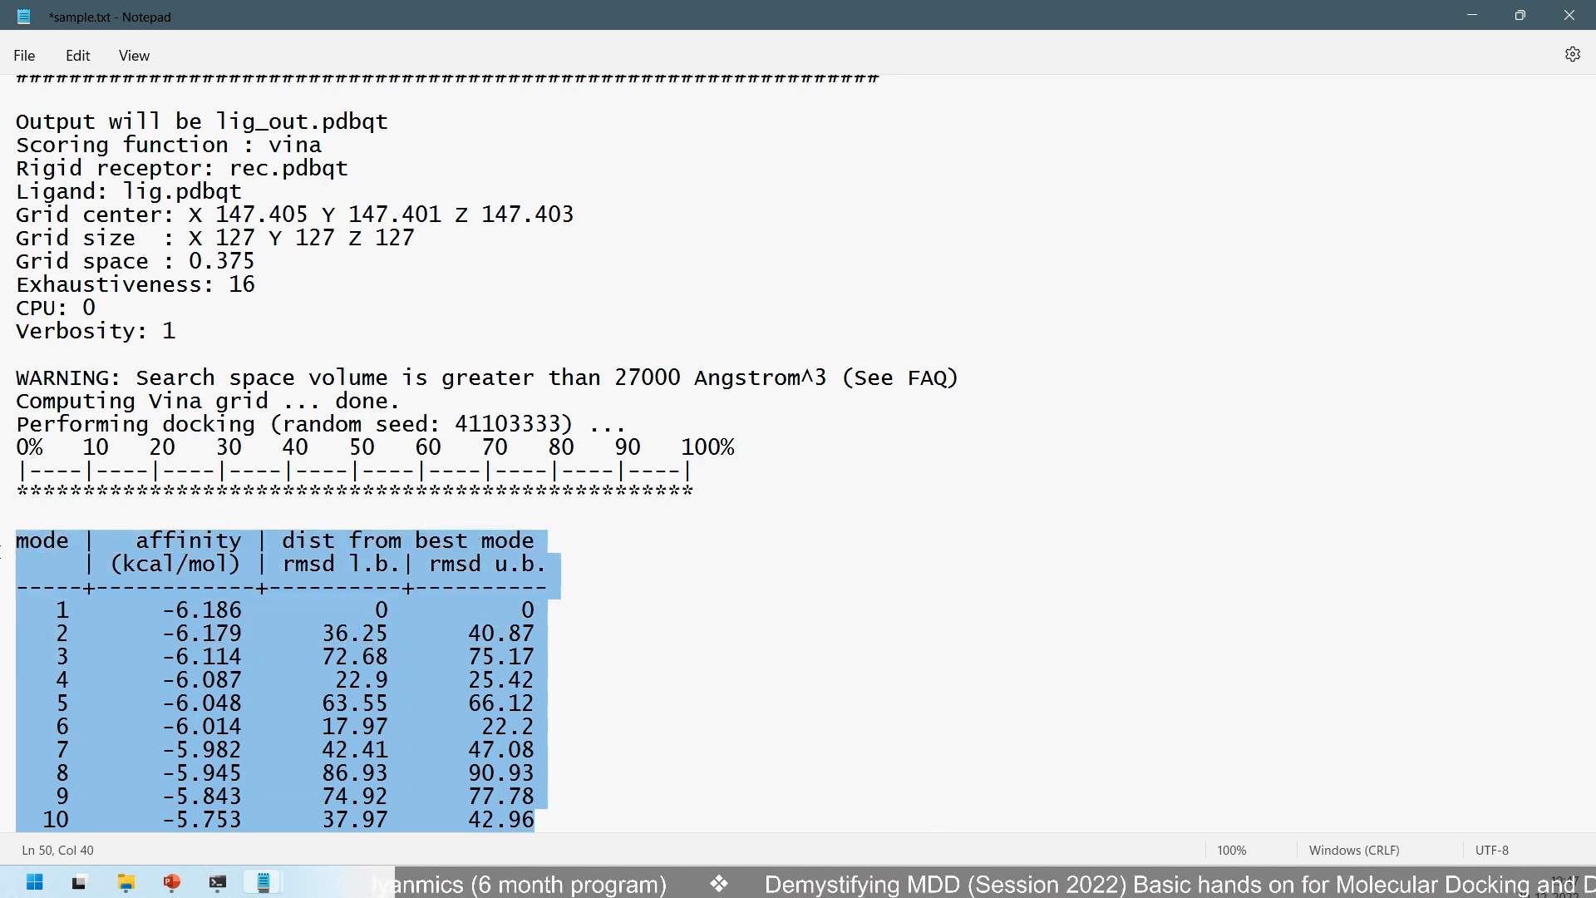
{"action": "left_click", "coordinate": [536, 682]}
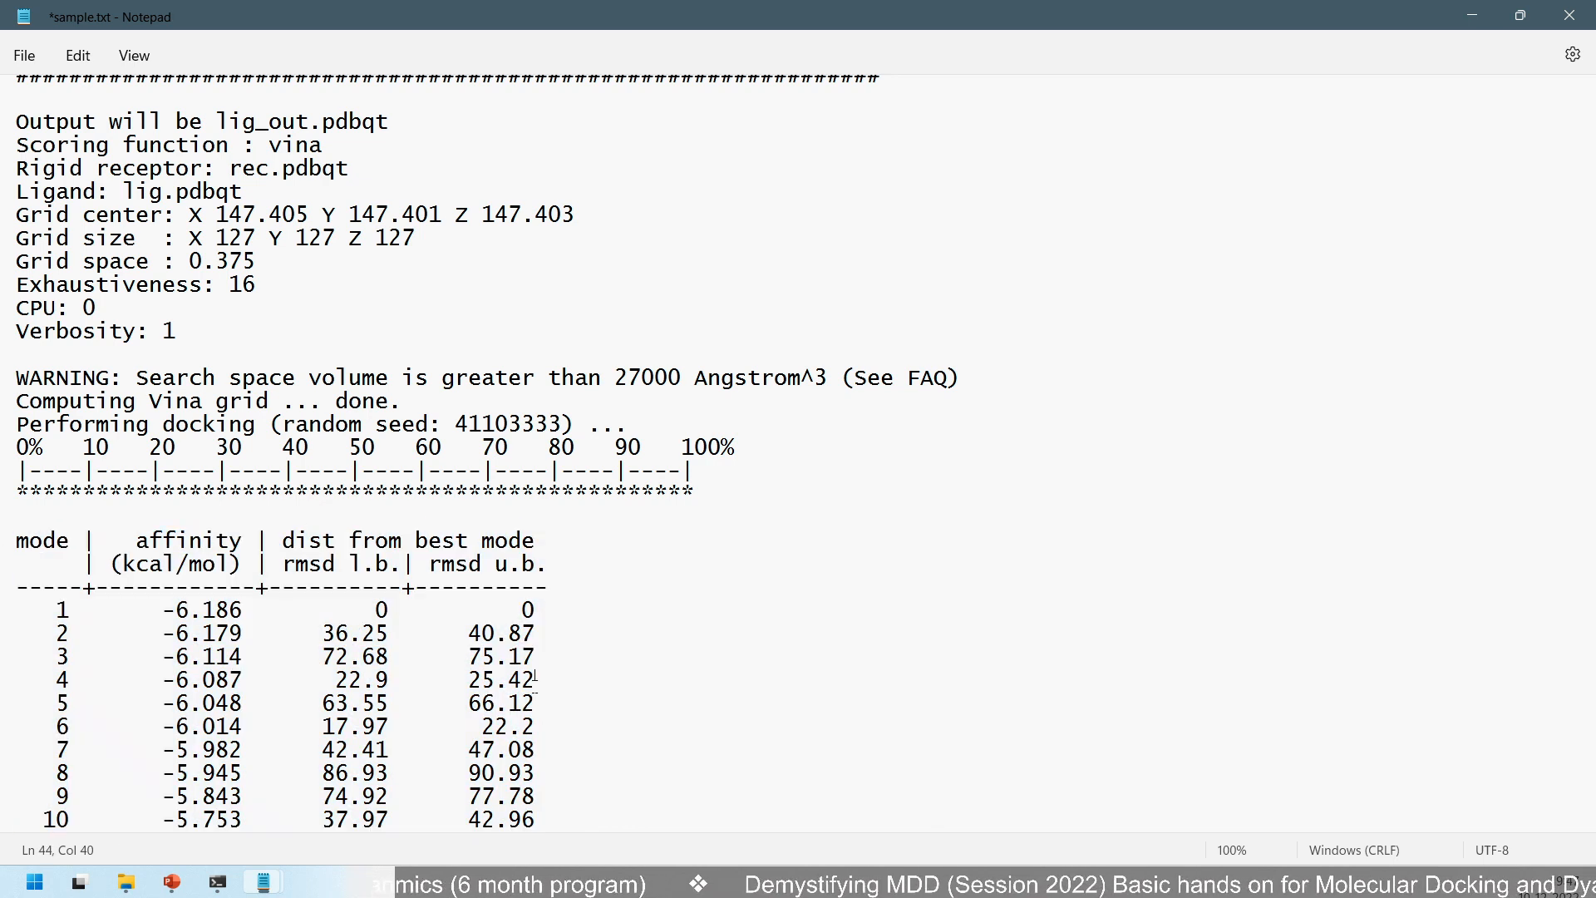
{"action": "left_click_drag", "start_coordinate": [537, 819], "coordinate": [17, 541]}
{"action": "left_click", "coordinate": [574, 822]}
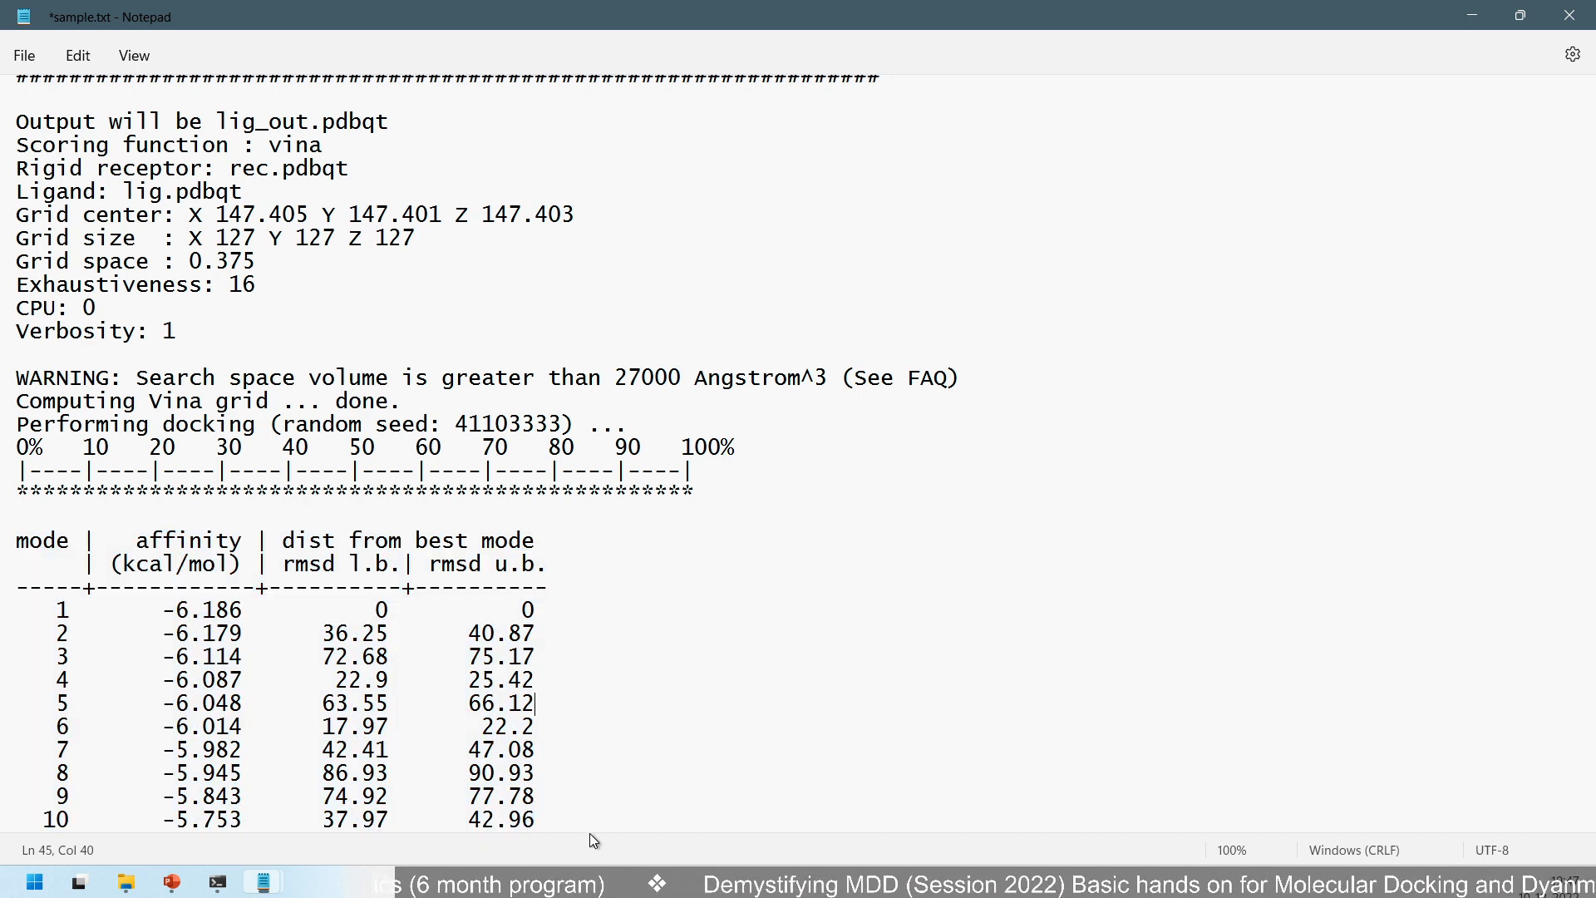
{"action": "left_click_drag", "start_coordinate": [557, 820], "coordinate": [15, 542]}
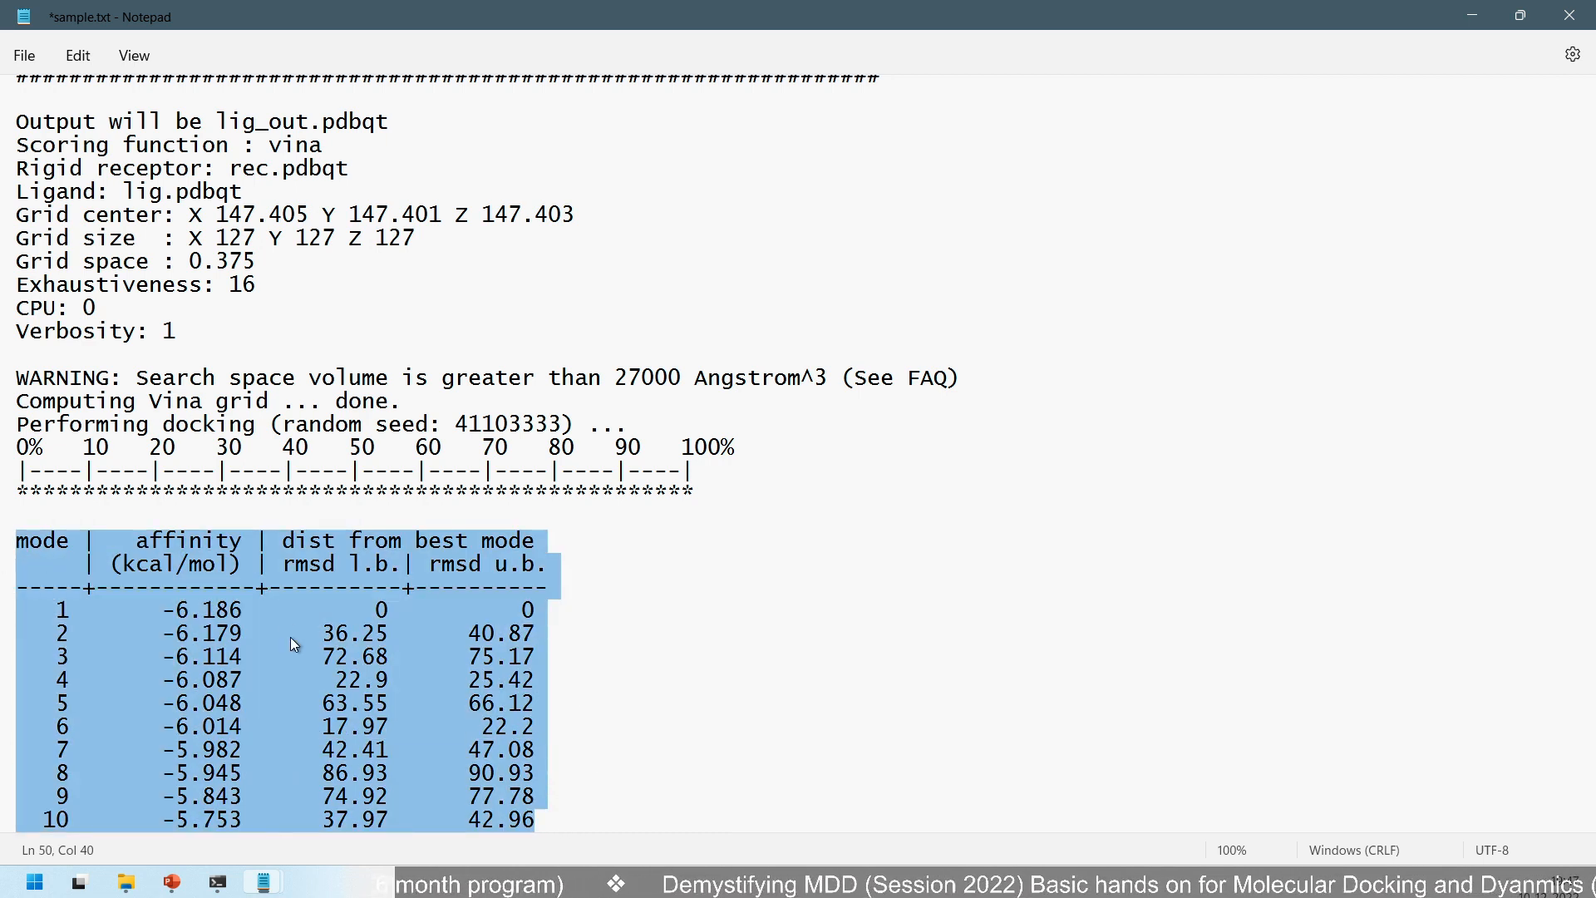
- Point out the mode and affinity columns of the results table with red boxes, and clear the markings
{"action": "left_click", "coordinate": [246, 607]}
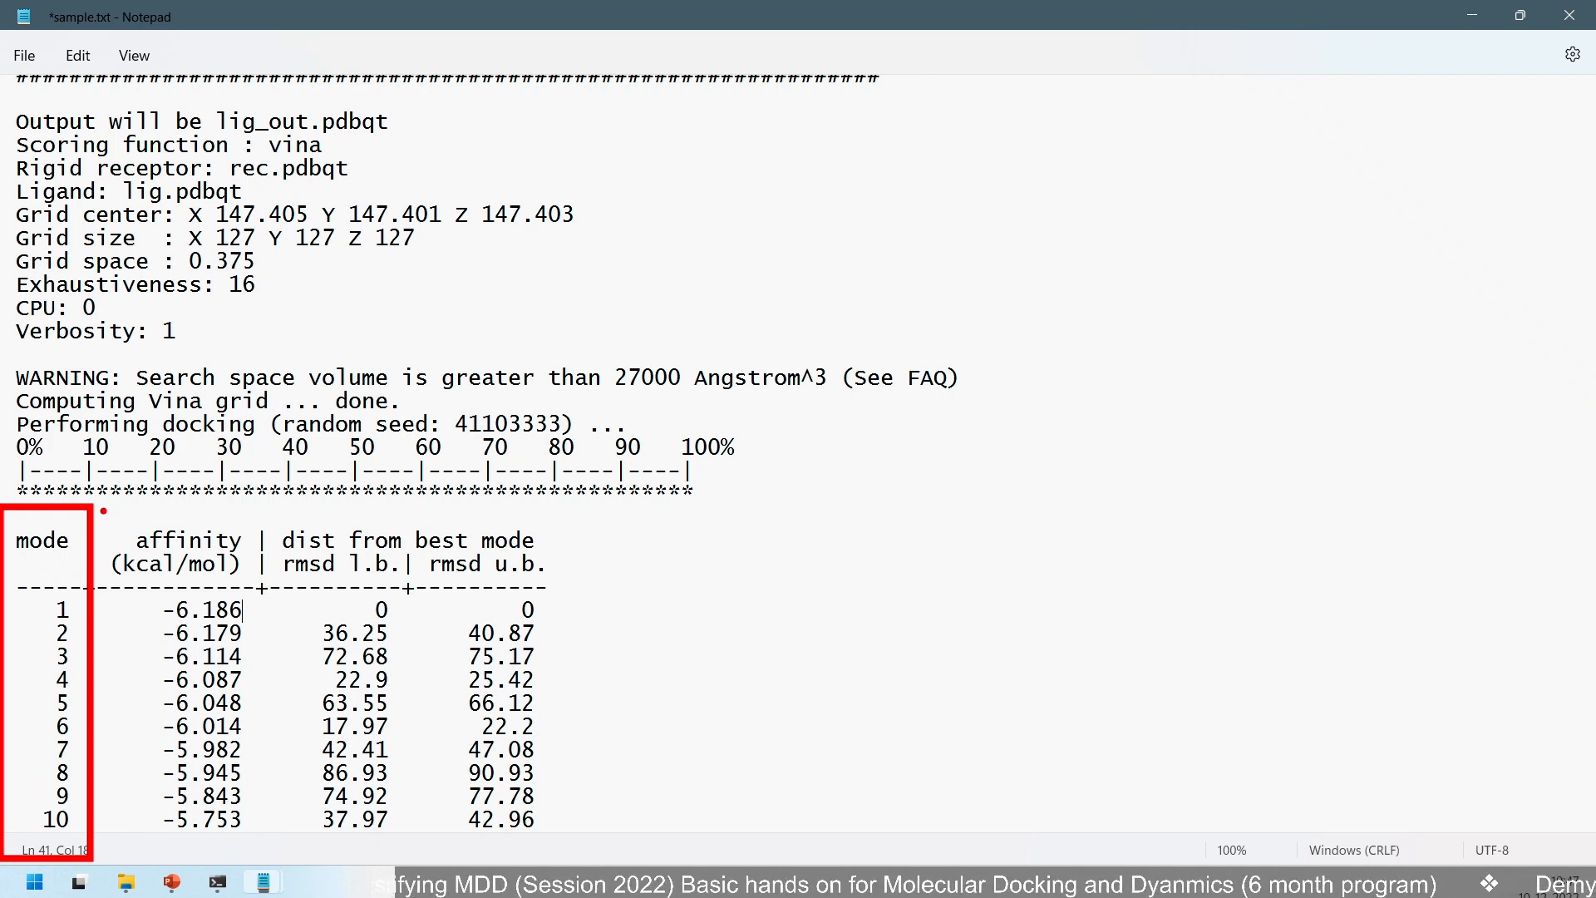
{"action": "mouse_move", "coordinate": [100, 506]}
{"action": "left_mouse_down"}
{"action": "mouse_move", "coordinate": [257, 778]}
{"action": "mouse_move", "coordinate": [272, 875]}
{"action": "mouse_move", "coordinate": [261, 856]}
{"action": "left_mouse_up"}
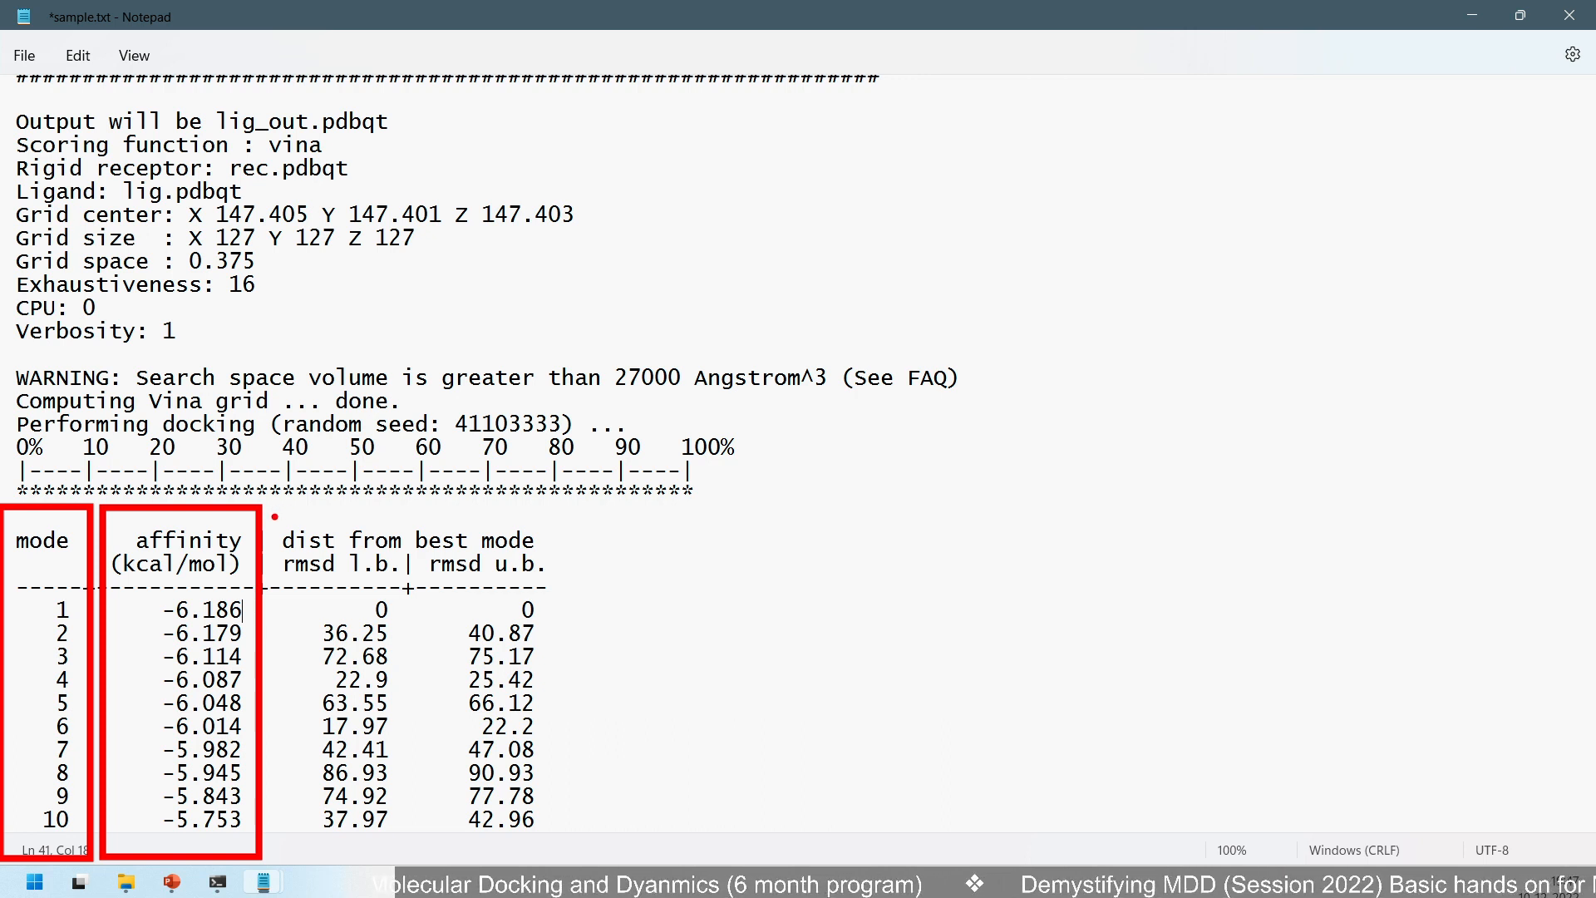
{"action": "key", "text": "Escape"}
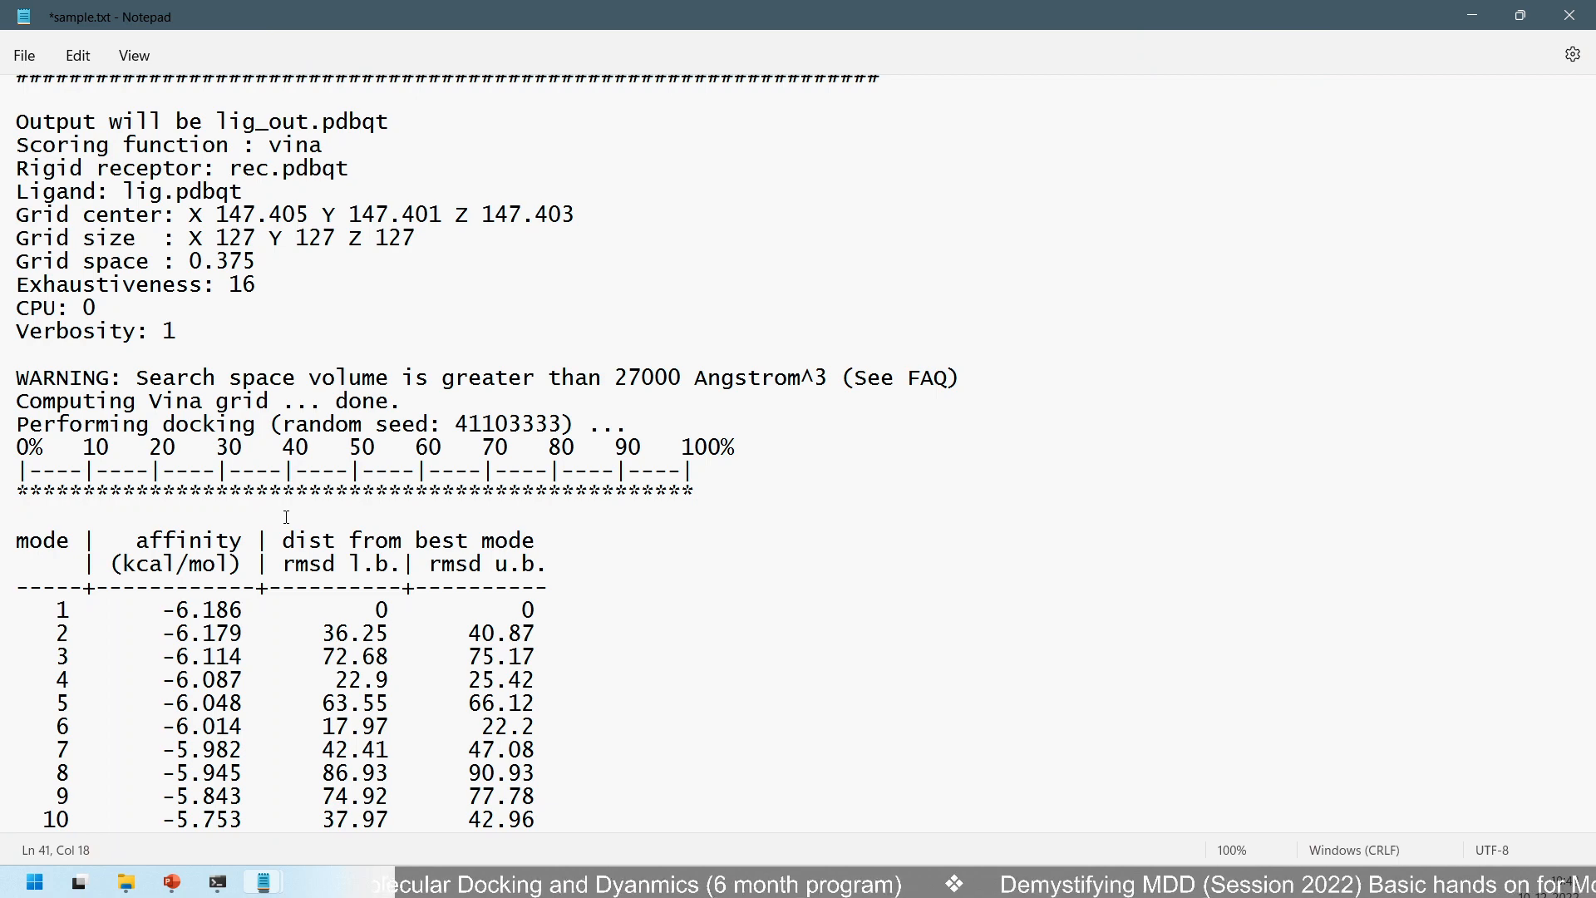
- Glance at the VINA Result Analysis slide in the presentation and return to sample.txt in Notepad
{"action": "type", "text": "A"}
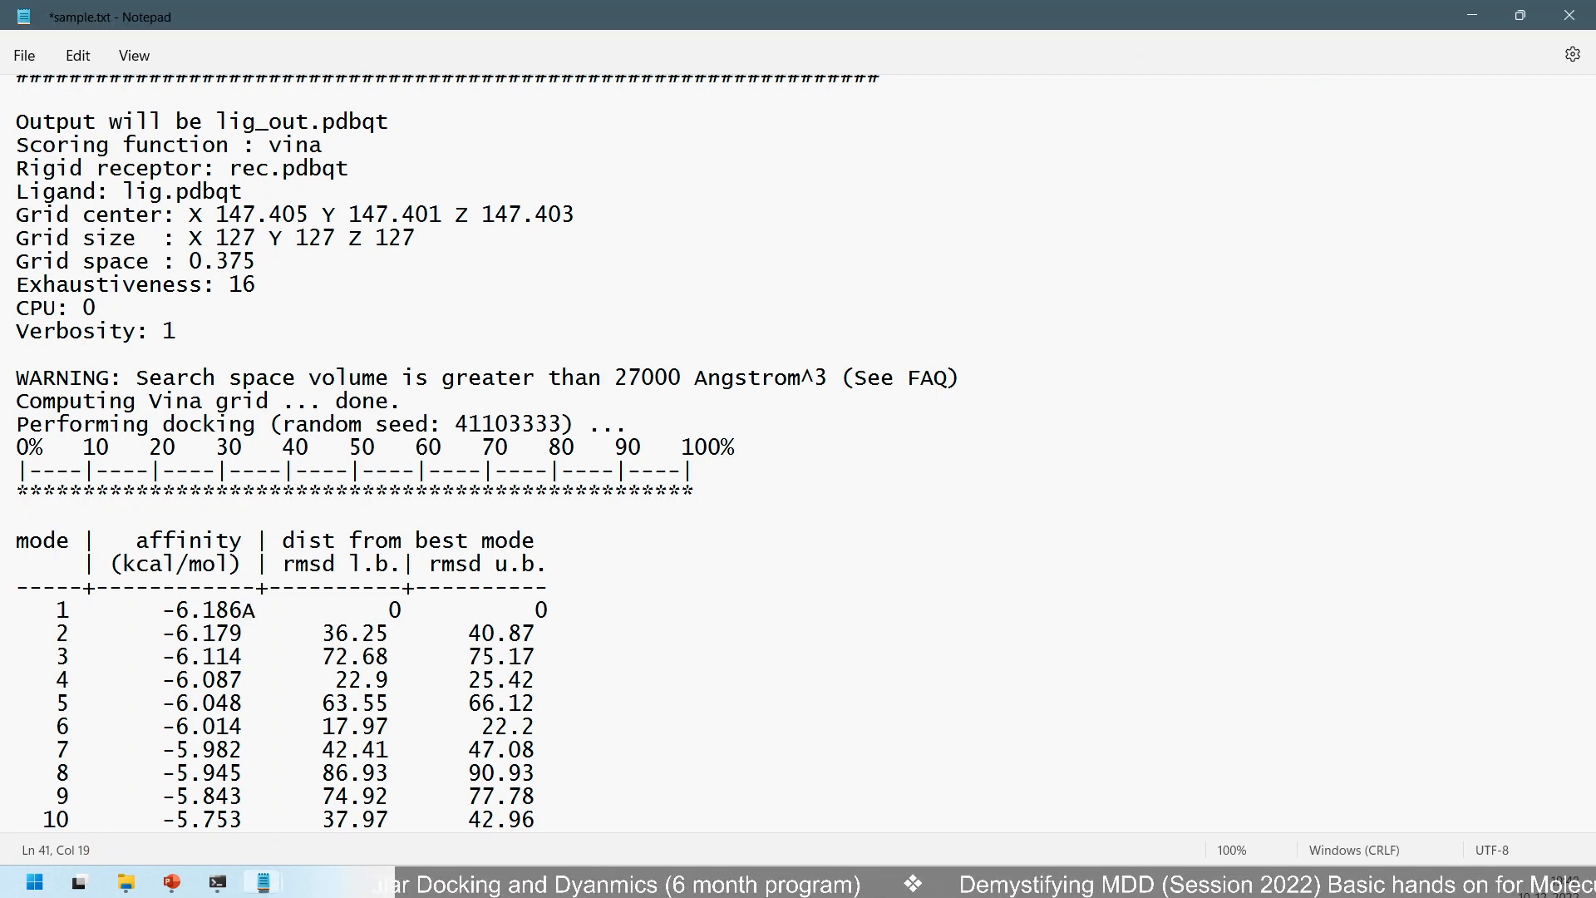
{"action": "key", "text": "alt+Tab"}
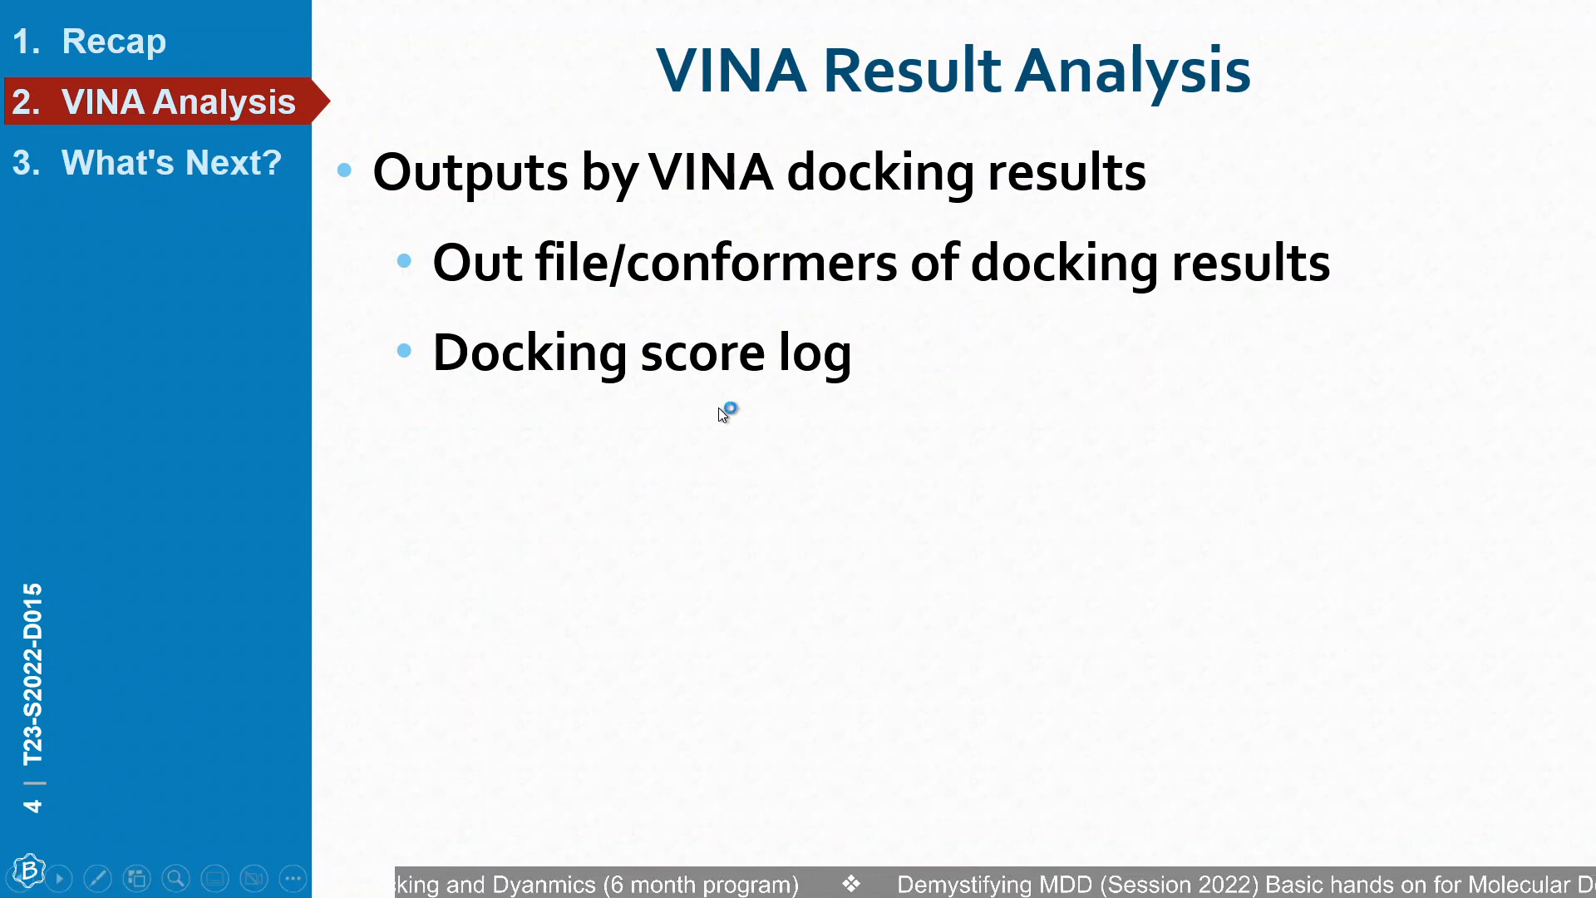
{"action": "key", "text": "alt+Tab"}
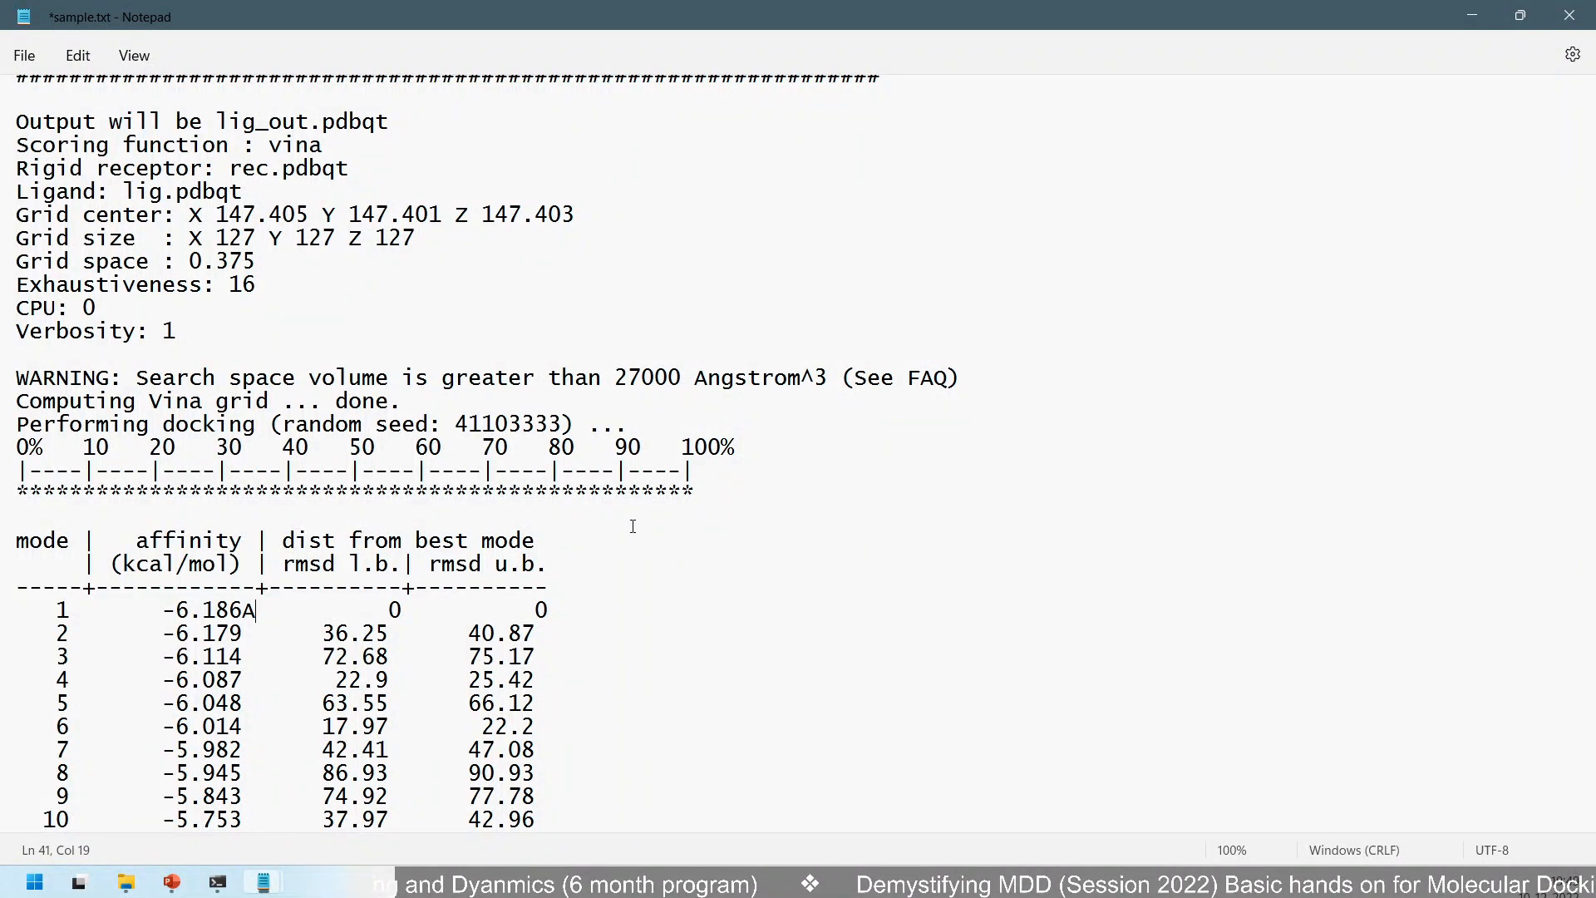
{"action": "left_click", "coordinate": [632, 526]}
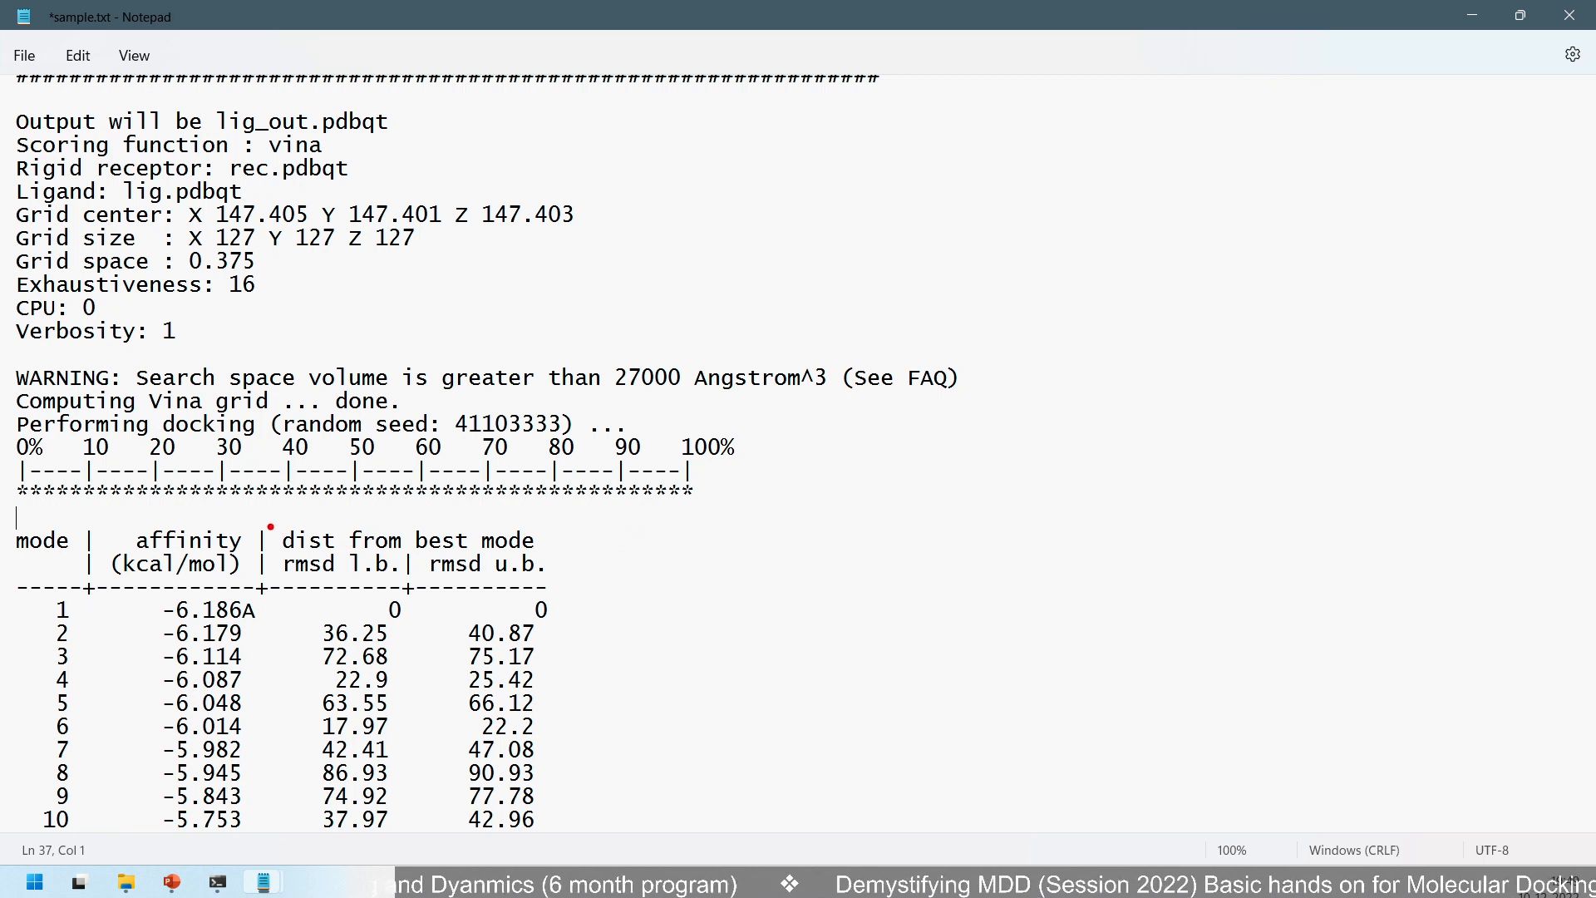
{"action": "left_click_drag", "start_coordinate": [262, 518], "coordinate": [393, 782]}
{"action": "key", "text": "e"}
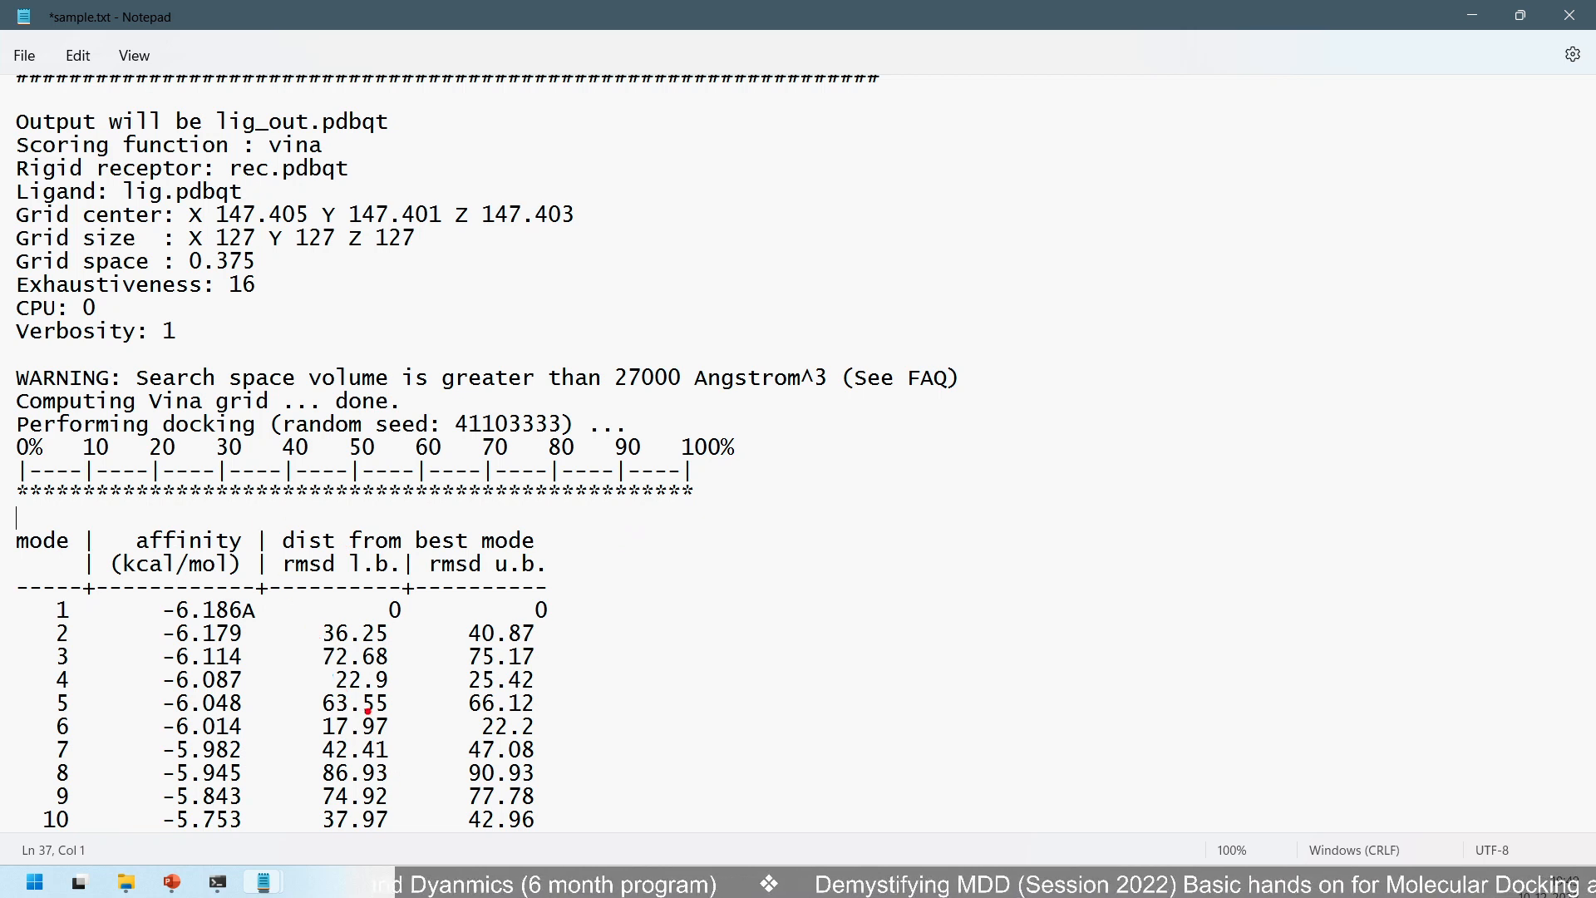
{"action": "left_click_drag", "start_coordinate": [265, 518], "coordinate": [425, 782]}
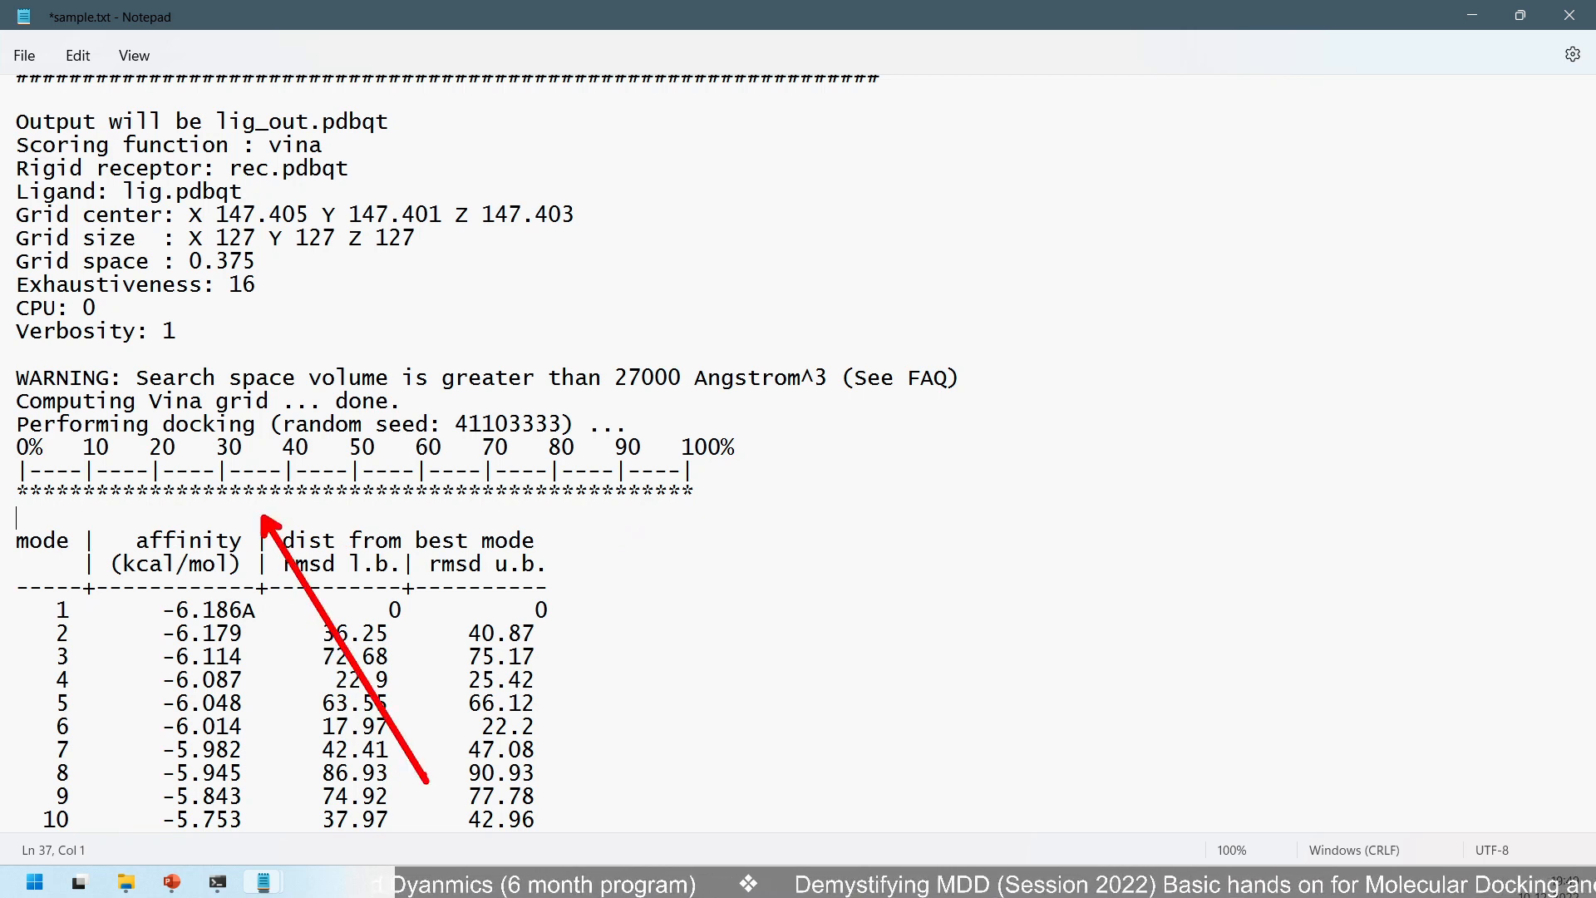
{"action": "key", "text": "e"}
- Box the dist from best mode columns in red, draw a line along their heading, and box mode 1
{"action": "mouse_move", "coordinate": [267, 522]}
{"action": "left_mouse_down"}
{"action": "mouse_move", "coordinate": [374, 684]}
{"action": "mouse_move", "coordinate": [576, 858]}
{"action": "left_mouse_up"}
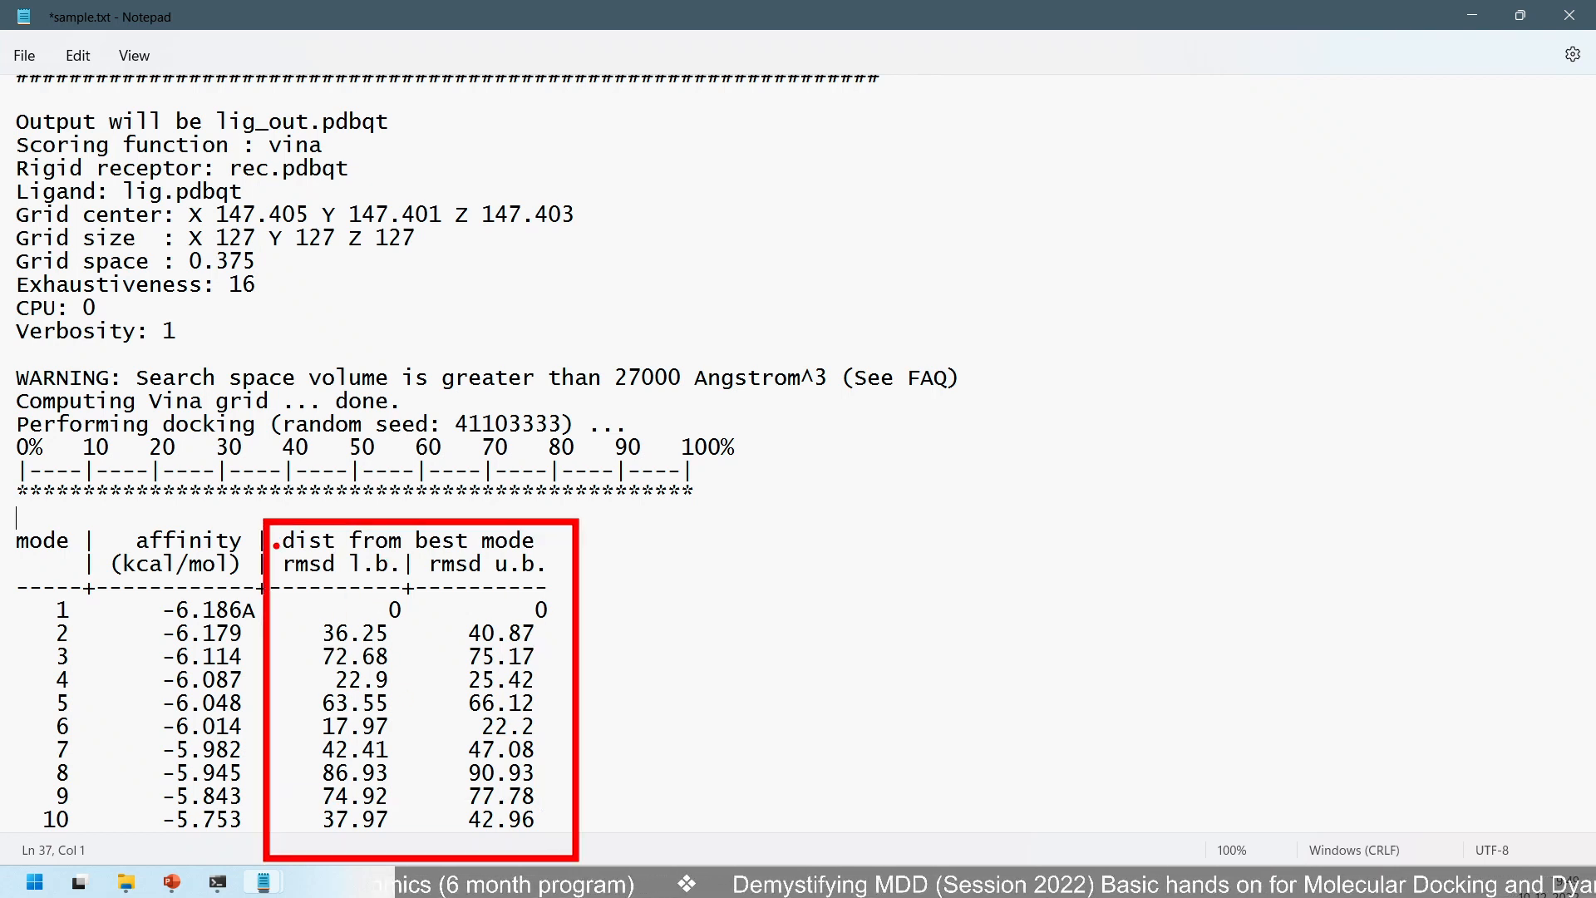
{"action": "left_click_drag", "start_coordinate": [271, 548], "coordinate": [582, 552]}
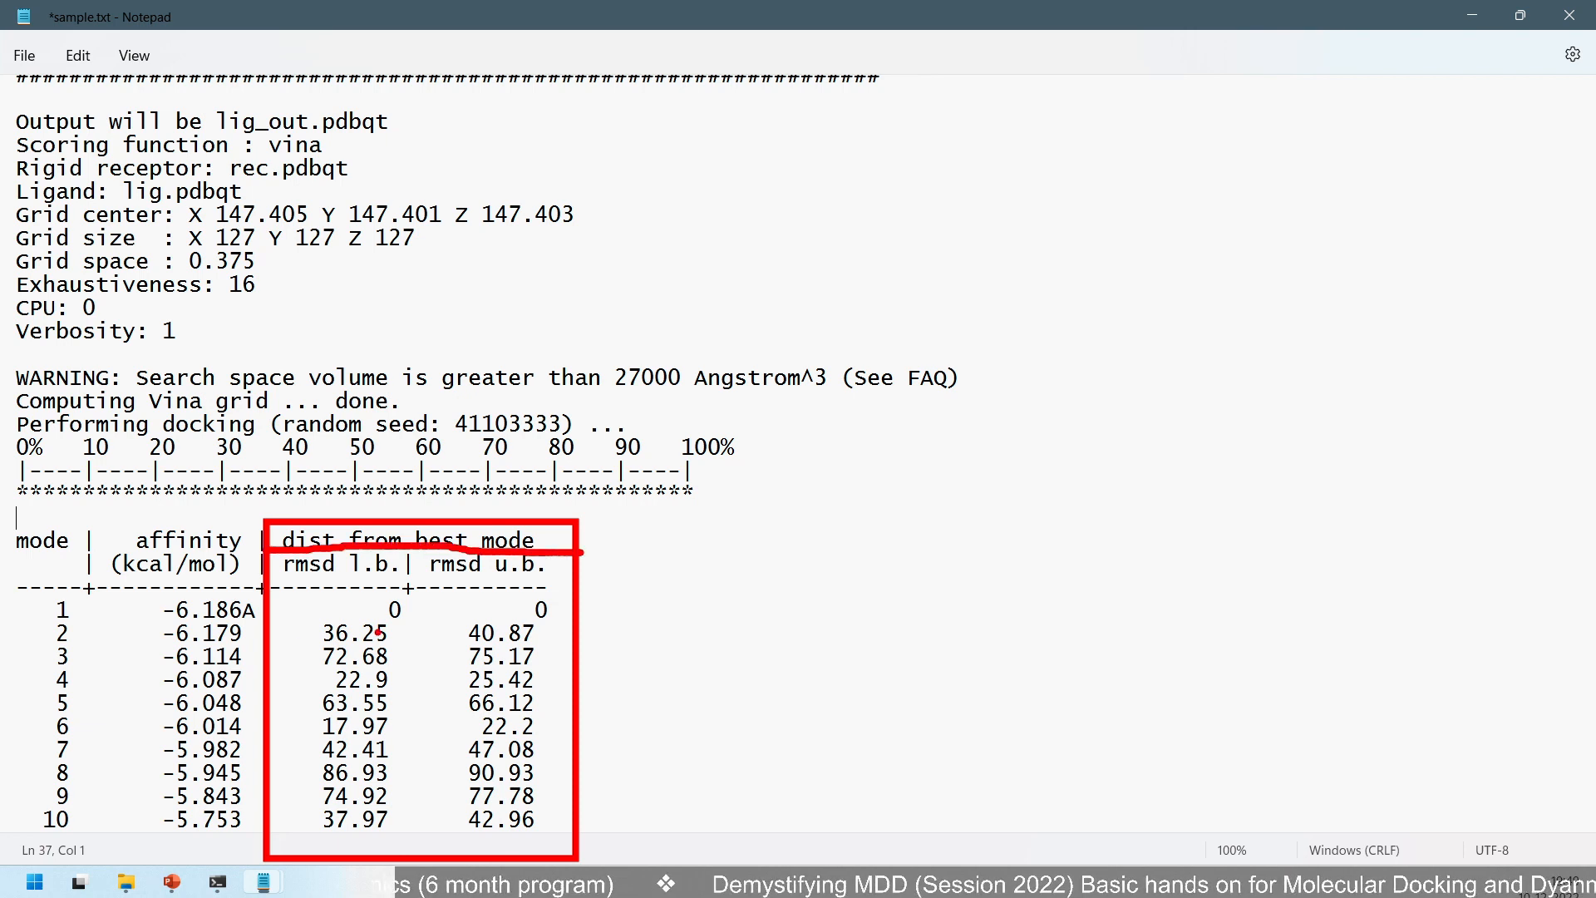
{"action": "left_click_drag", "start_coordinate": [46, 592], "coordinate": [85, 625]}
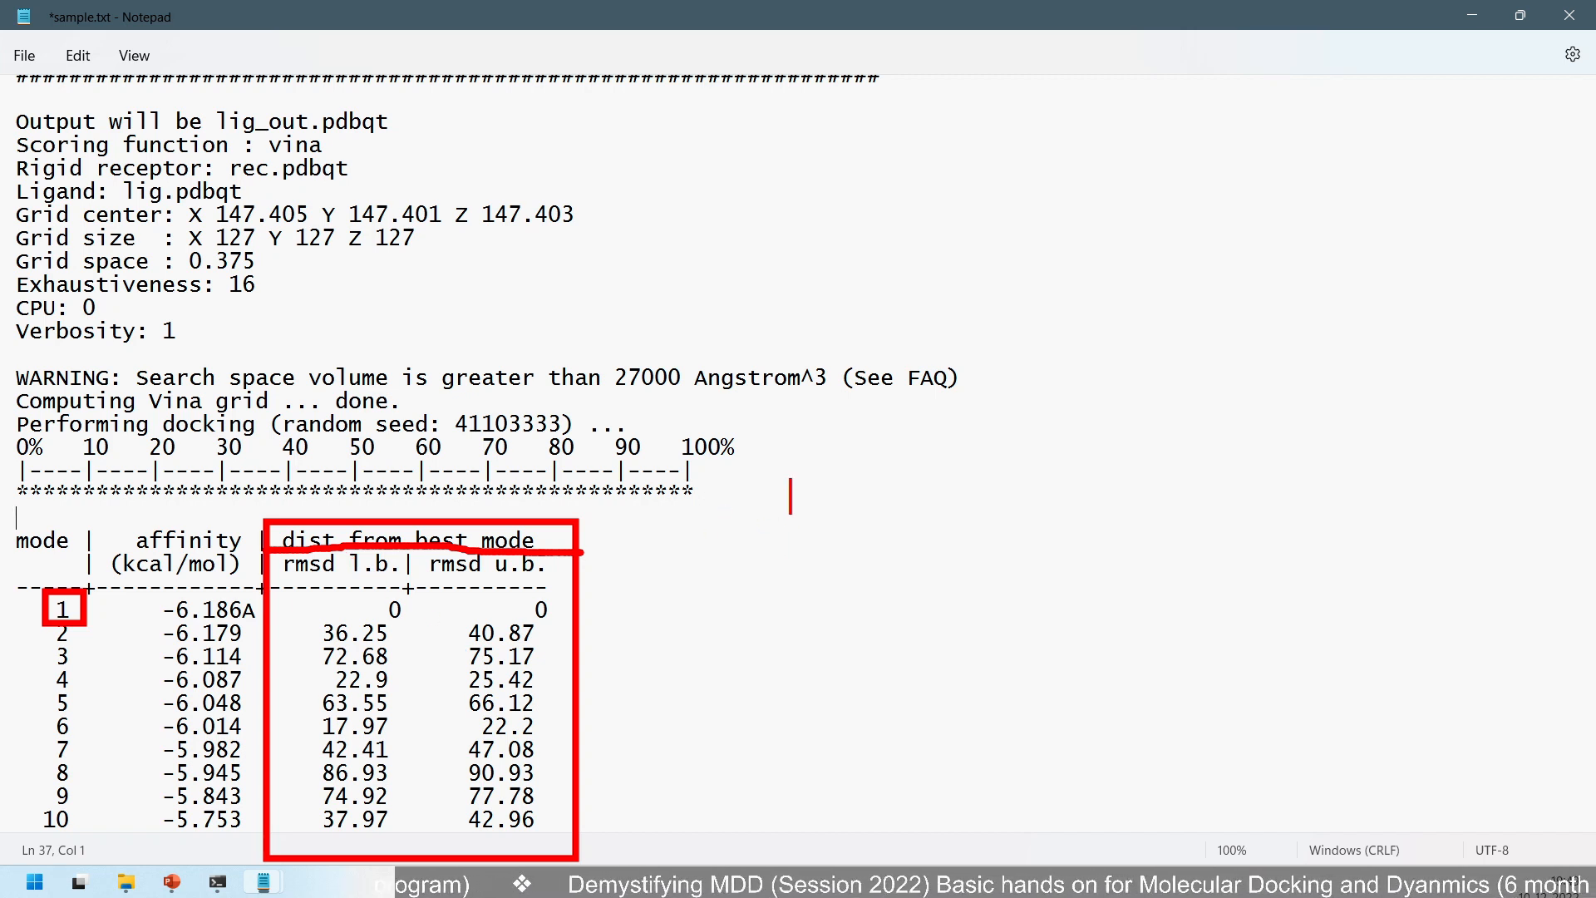
- Write the red screen annotation "RMSD Root Mean Squared Deviation" beside the results table
{"action": "type", "text": "RMS"}
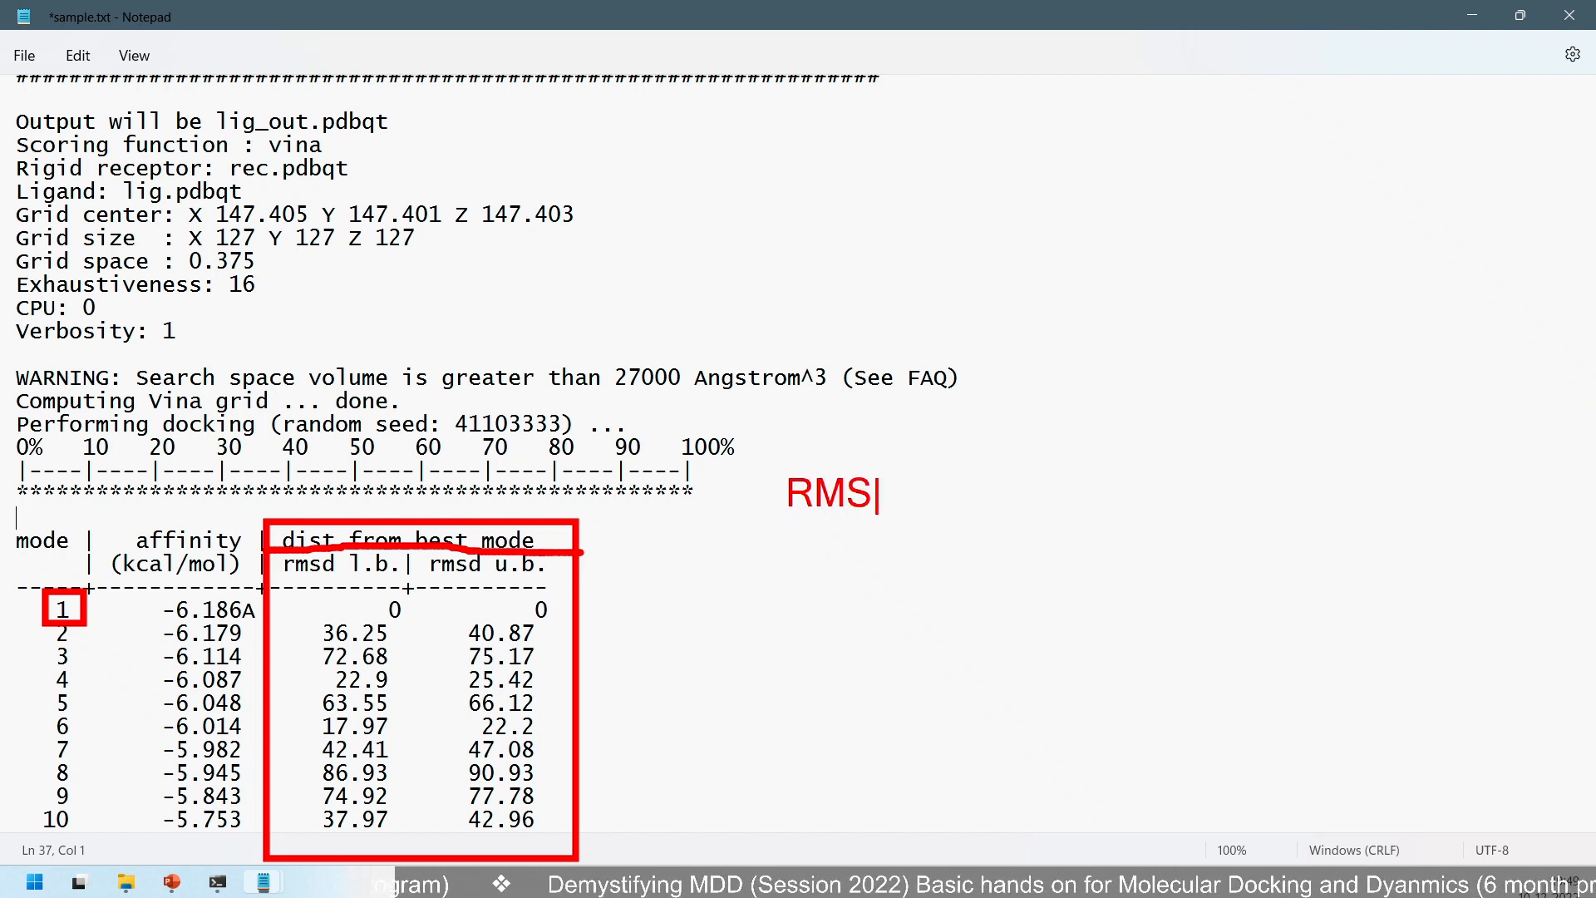
{"action": "type", "text": "D Root "}
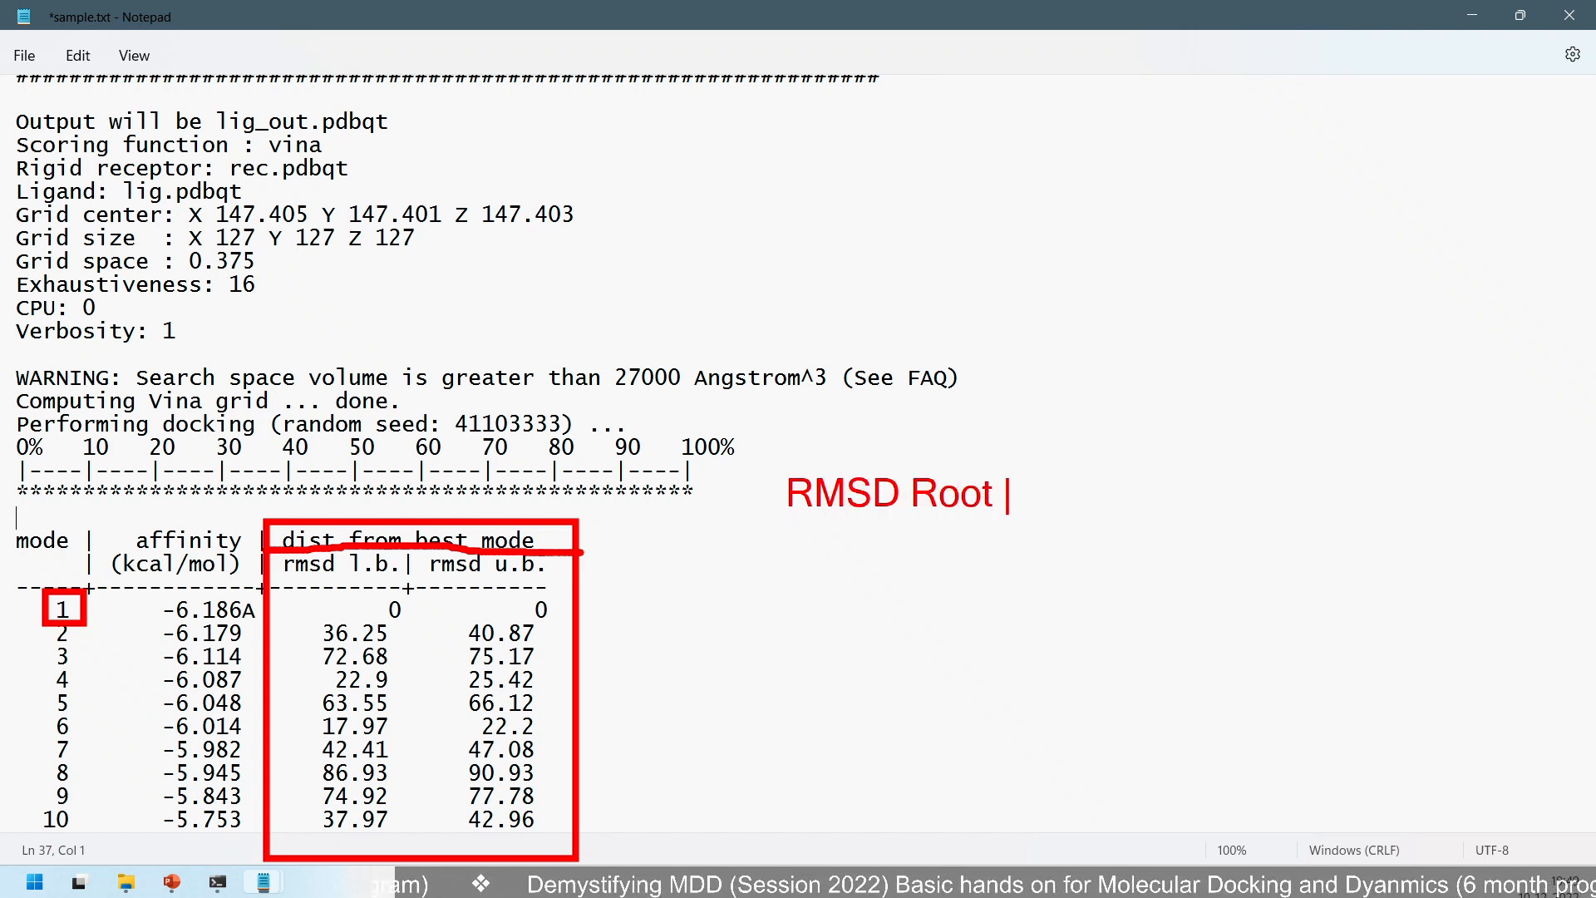
{"action": "type", "text": "Mean Se"}
{"action": "key", "text": "BackSpace"}
{"action": "type", "text": "q"}
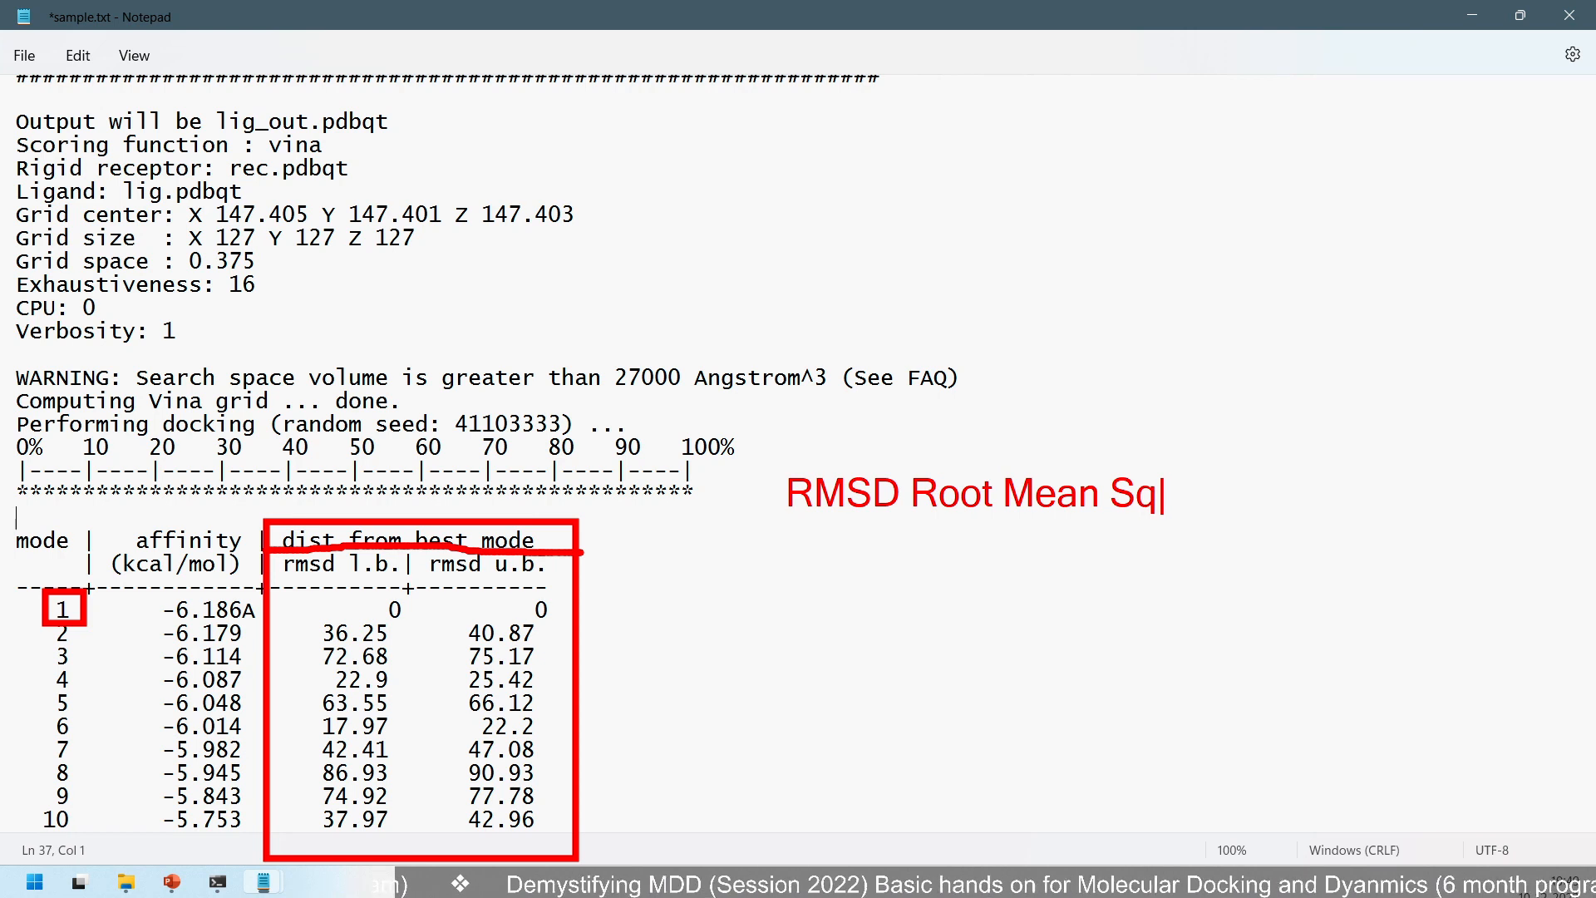
{"action": "type", "text": "uared De"}
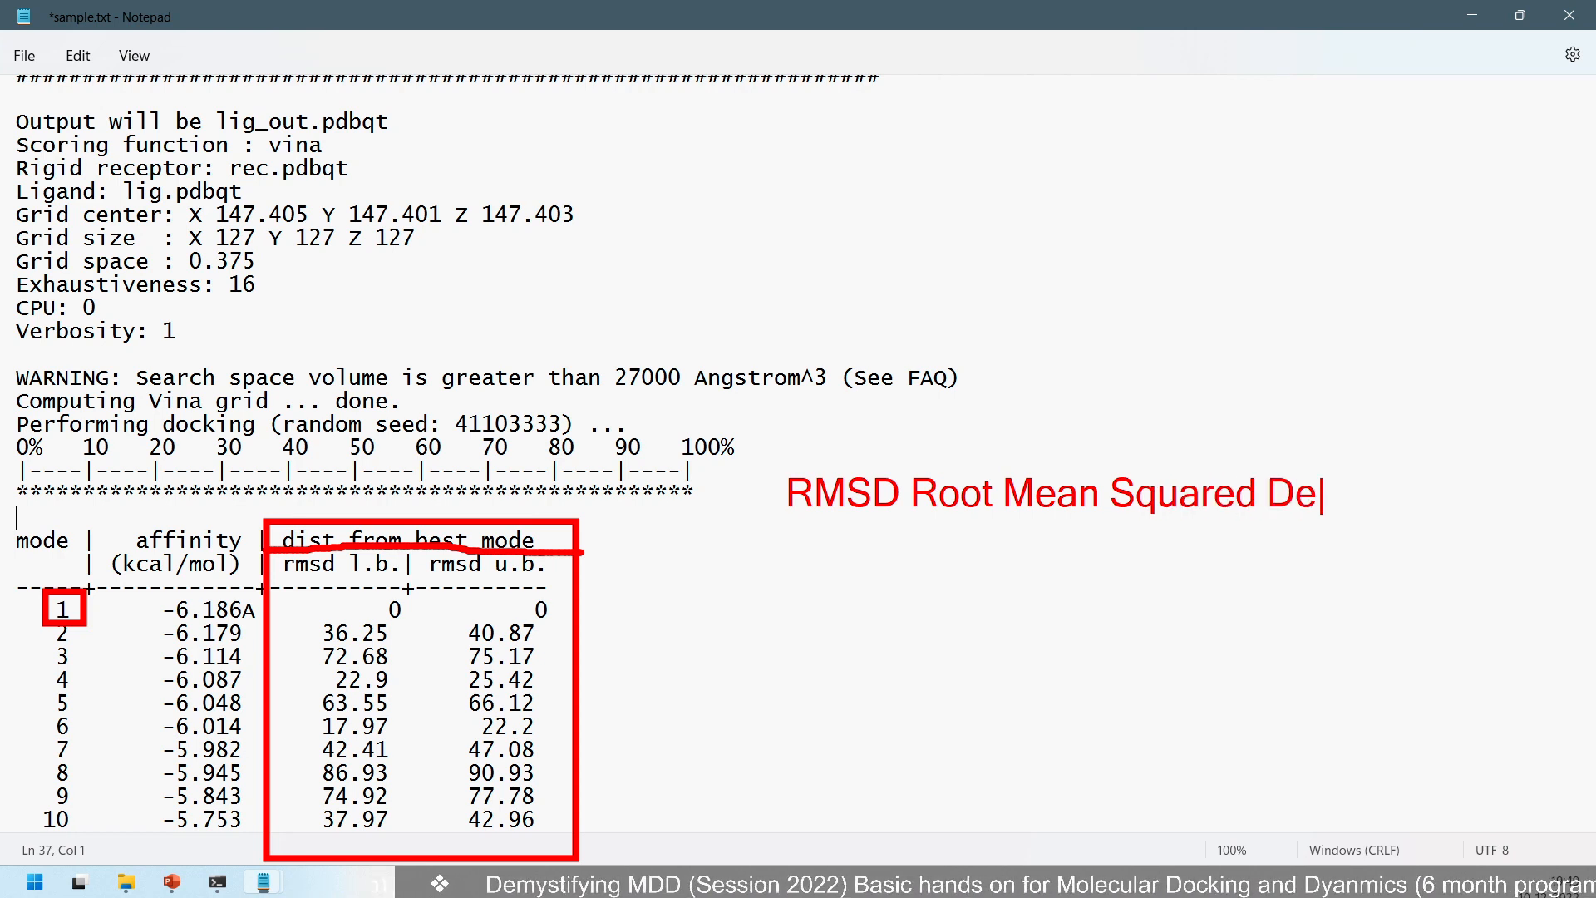
{"action": "type", "text": "viated"}
{"action": "key", "text": "BackSpace"}
{"action": "key", "text": "BackSpace"}
{"action": "key", "text": "BackSpace"}
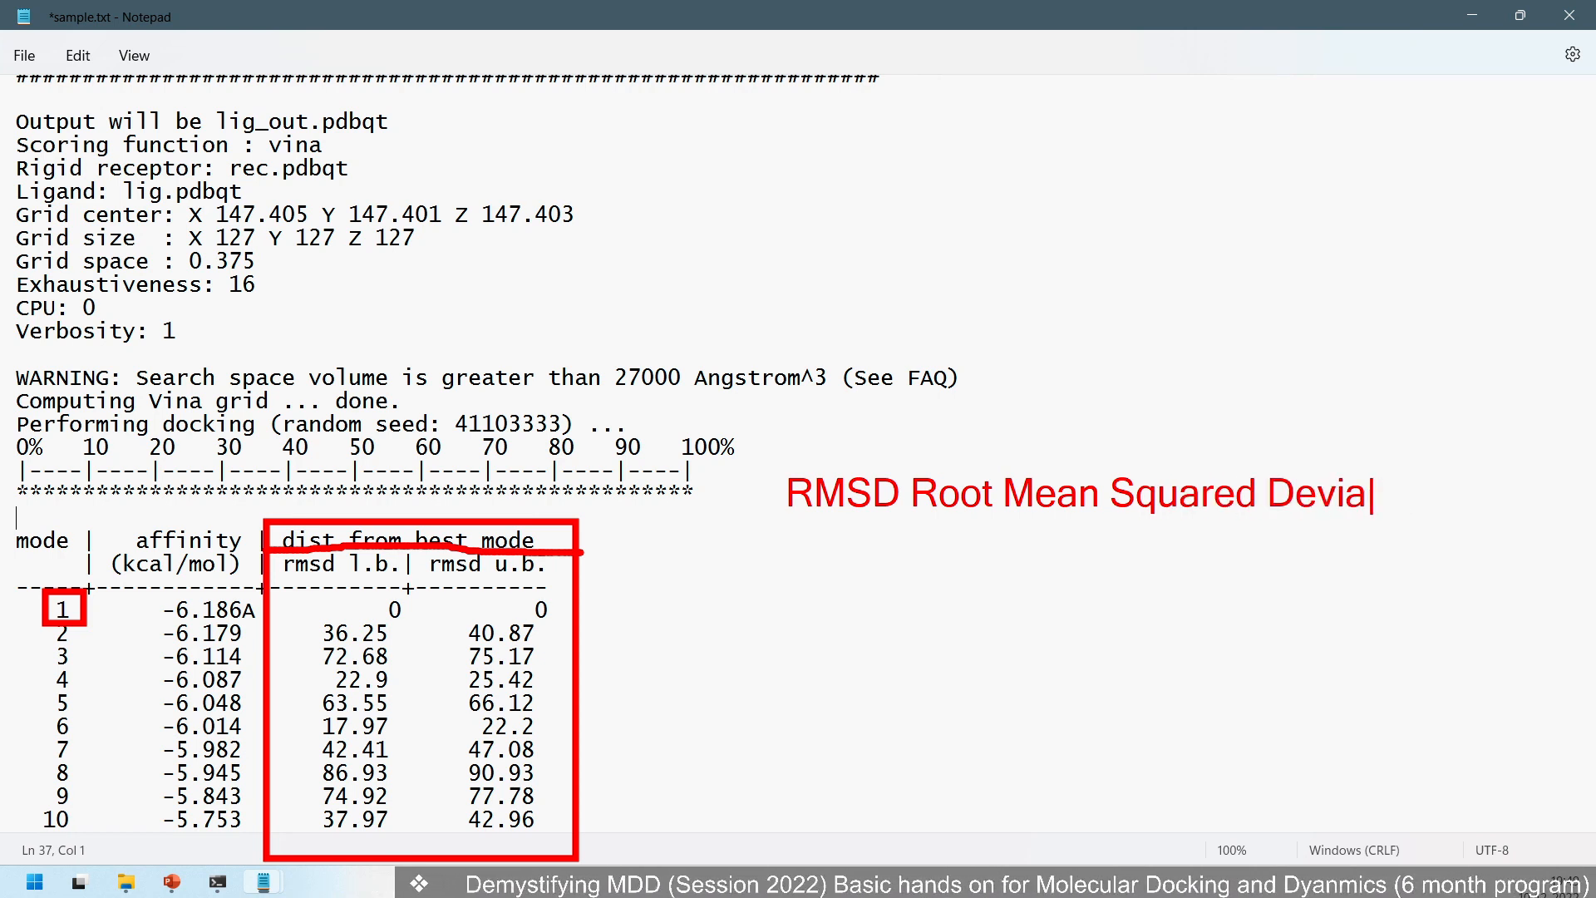
{"action": "type", "text": "tion"}
{"action": "key", "text": "Return"}
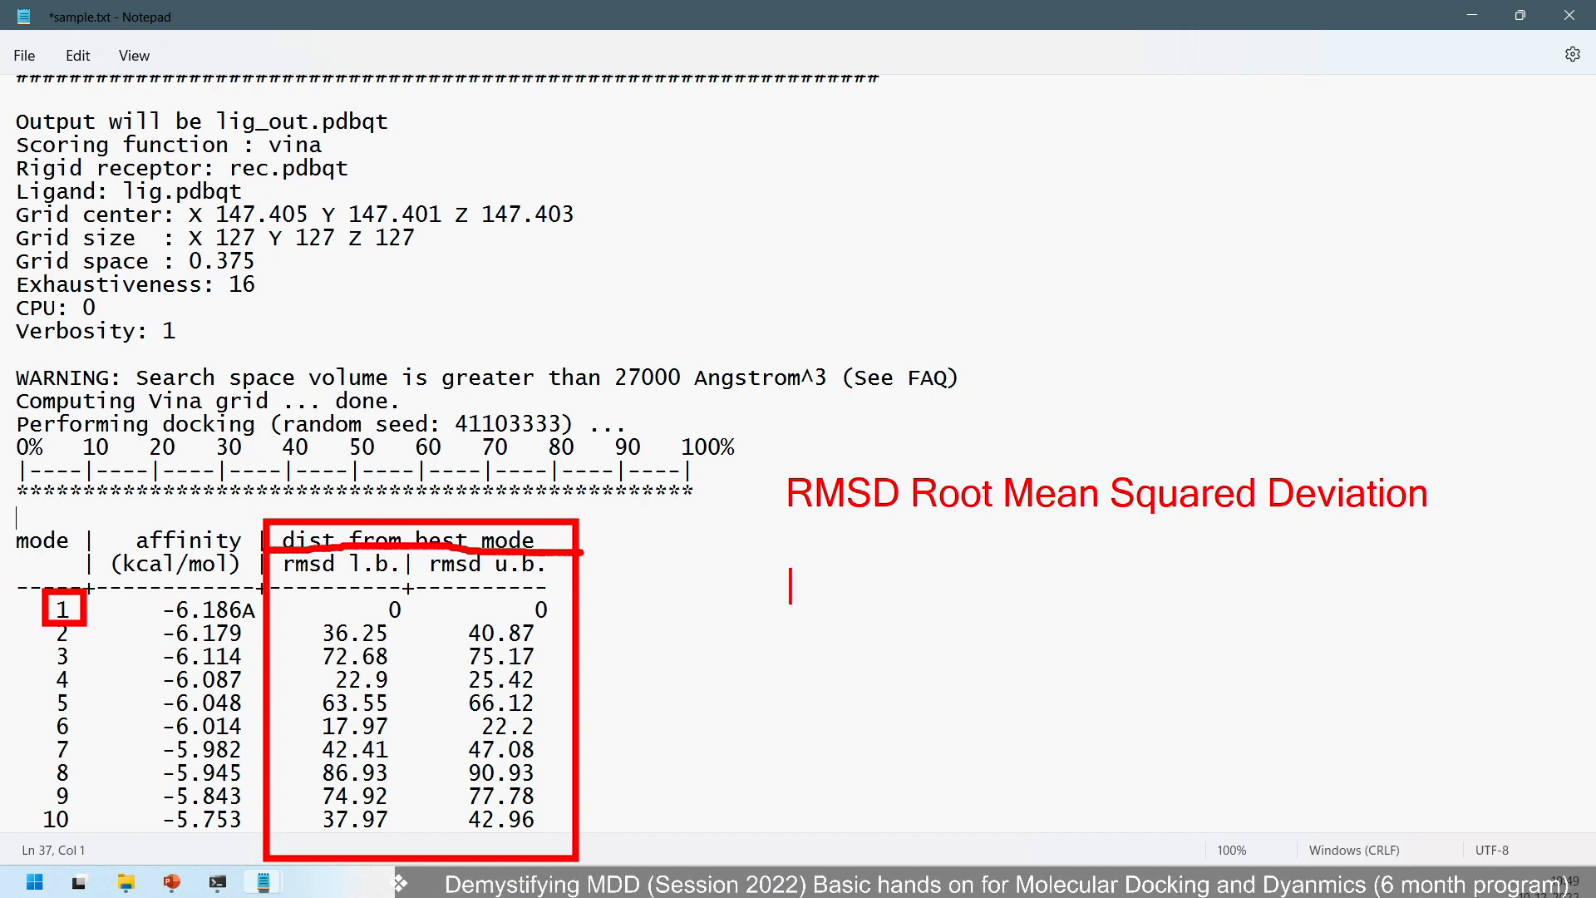
- Sketch two red points above the RMSD annotation, join them with a straight line, and handwrite a letter d beside it
{"action": "mouse_move", "coordinate": [971, 165]}
{"action": "left_mouse_down"}
{"action": "mouse_move", "coordinate": [953, 169]}
{"action": "mouse_move", "coordinate": [984, 171]}
{"action": "left_mouse_up"}
{"action": "left_click_drag", "start_coordinate": [1137, 252], "coordinate": [1146, 253]}
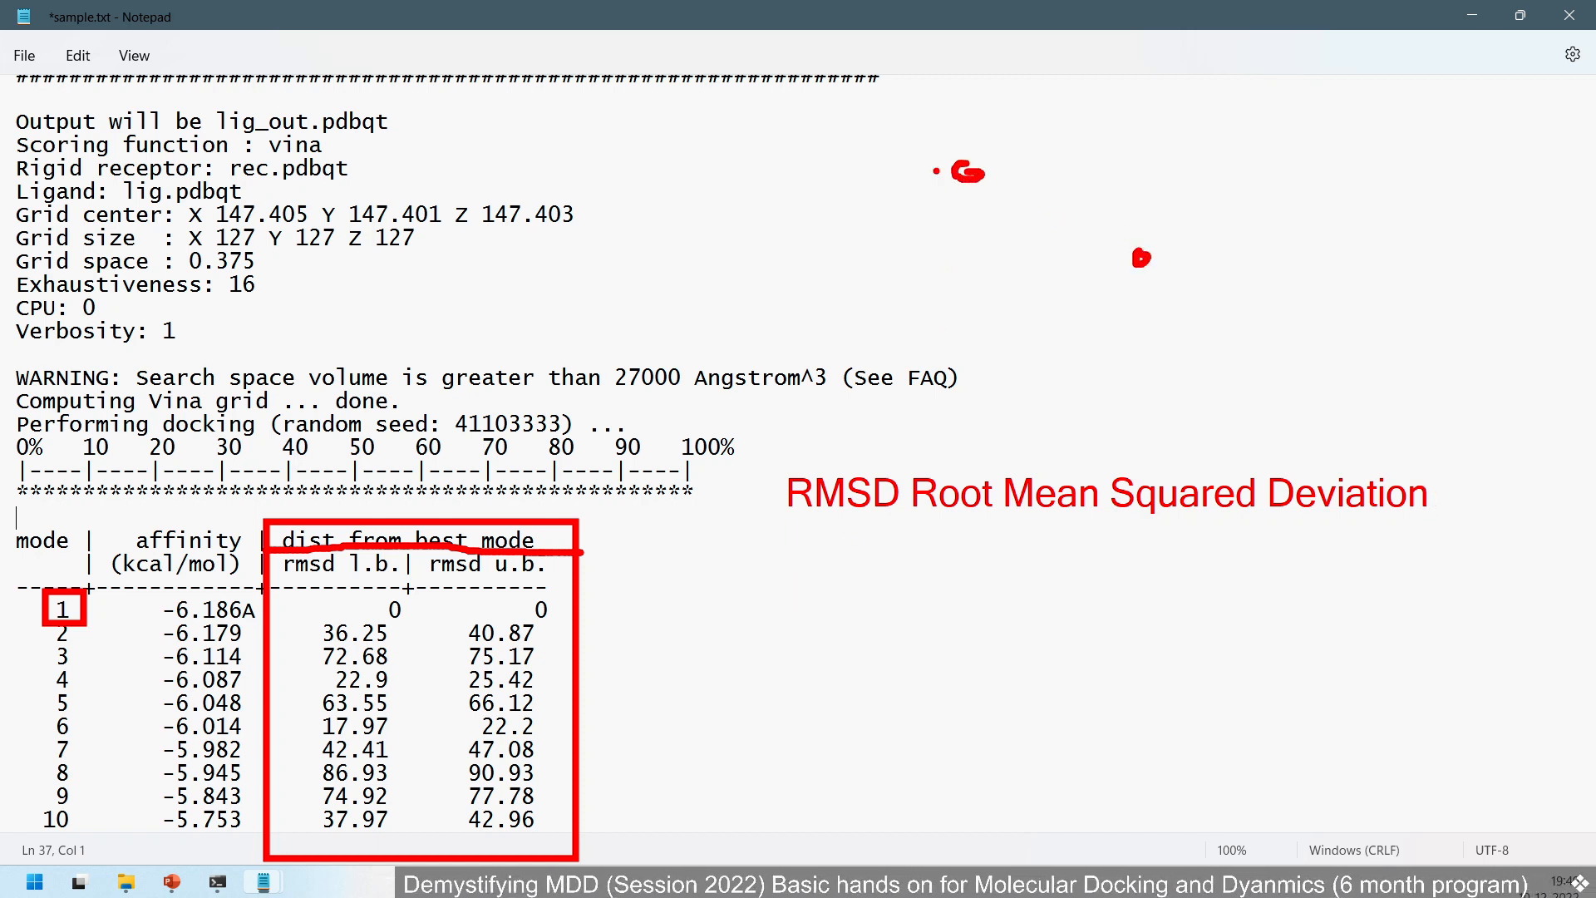
{"action": "left_click_drag", "start_coordinate": [967, 160], "coordinate": [1135, 244]}
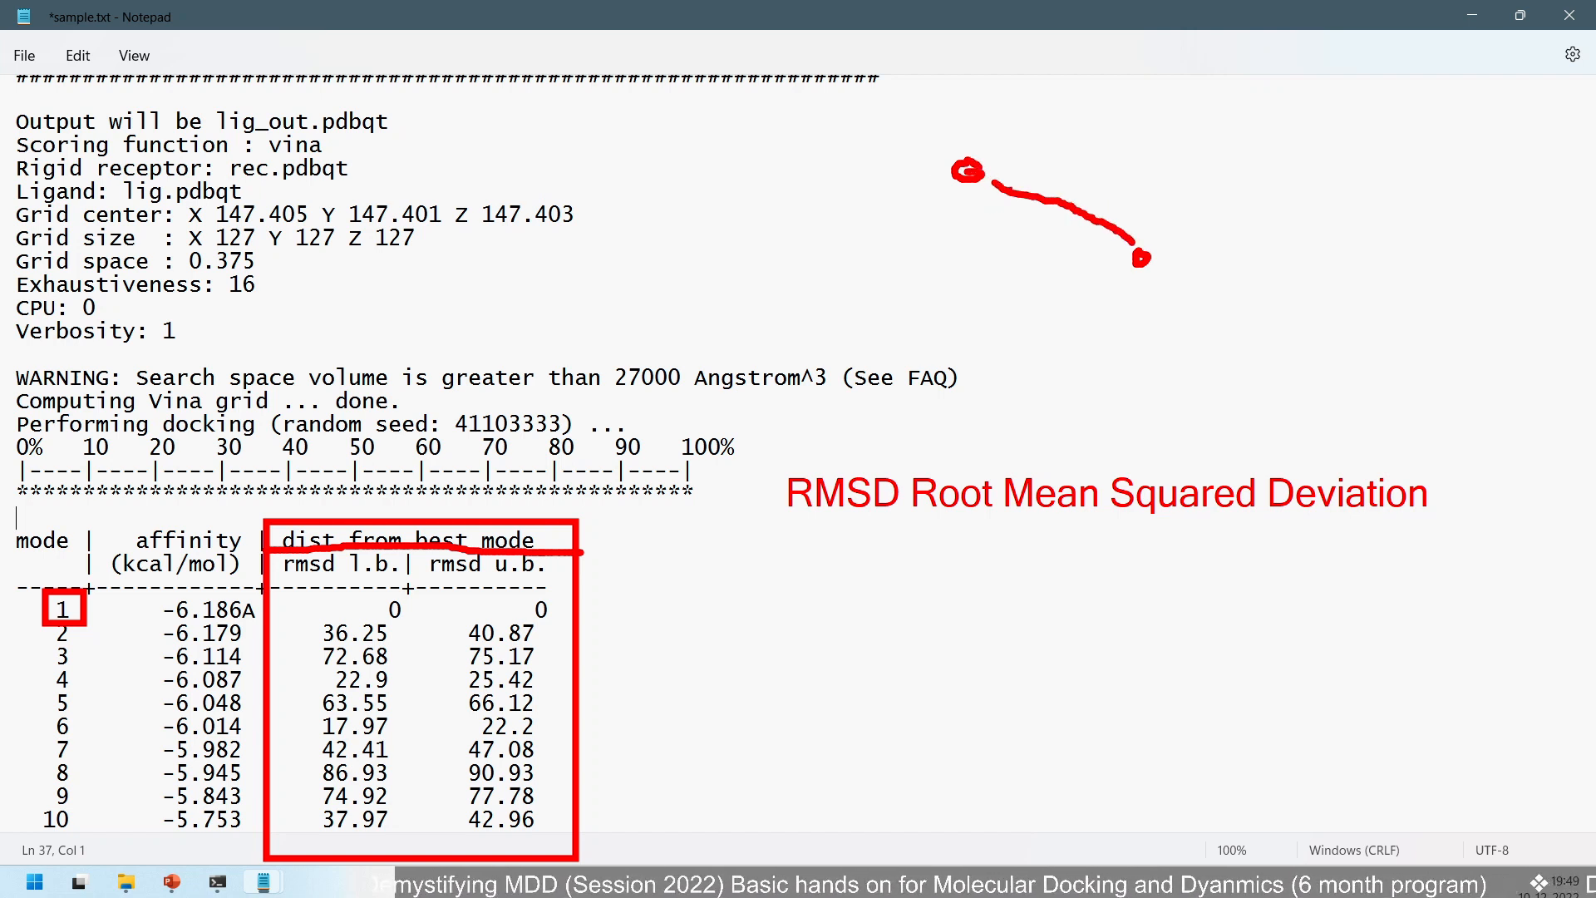
{"action": "key", "text": "ctrl+z"}
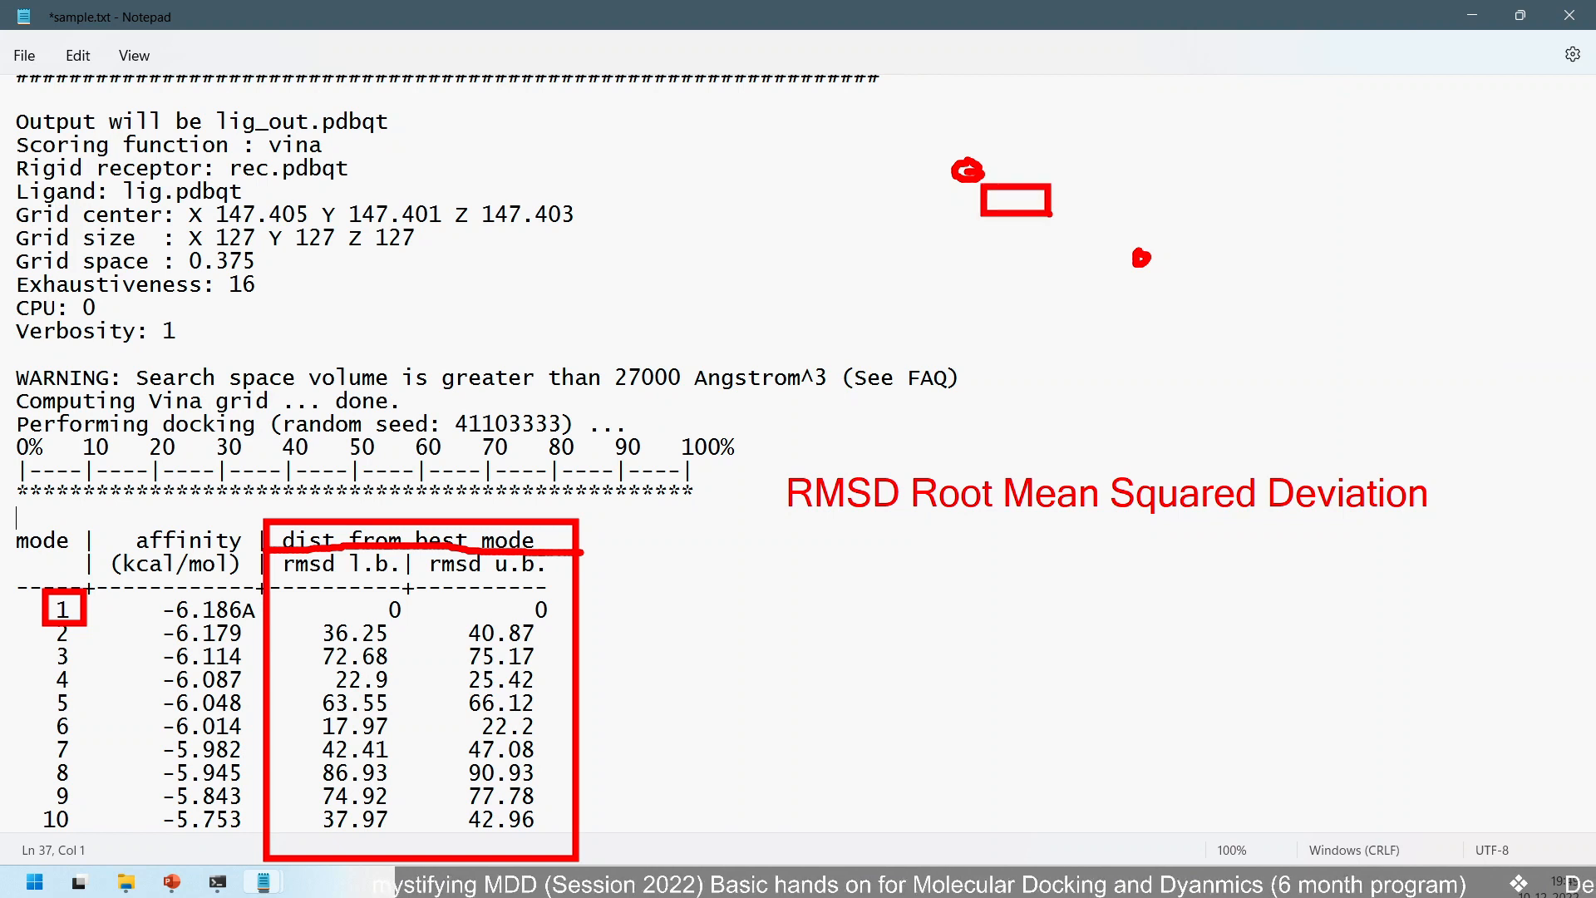
{"action": "left_click_drag", "start_coordinate": [994, 185], "coordinate": [1125, 263]}
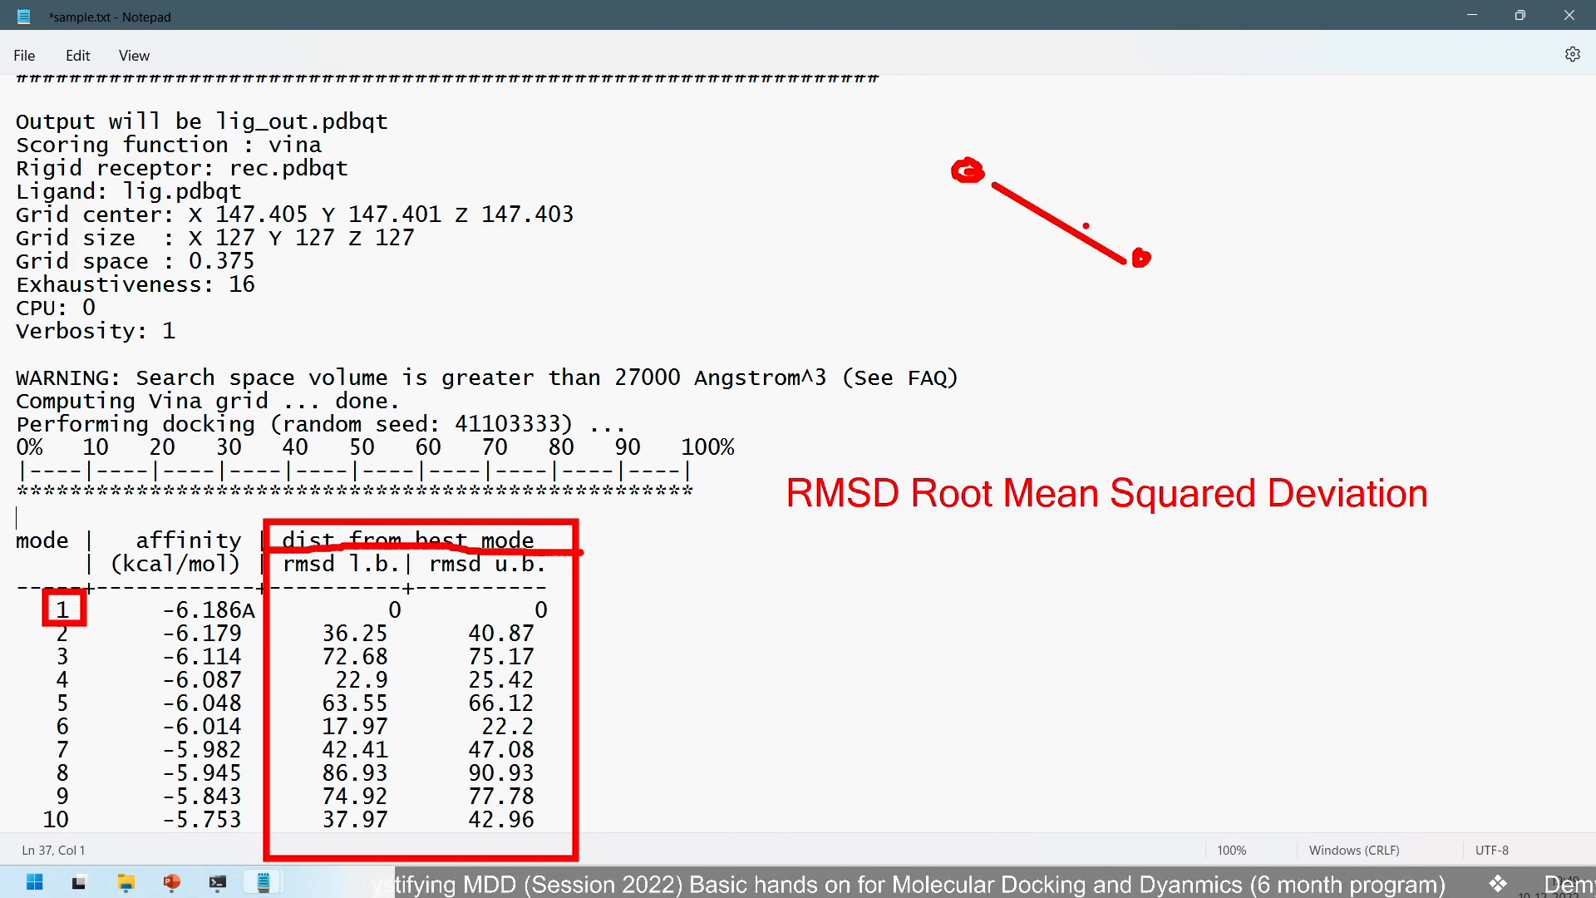
{"action": "mouse_move", "coordinate": [1083, 177]}
{"action": "left_mouse_down"}
{"action": "mouse_move", "coordinate": [1080, 197]}
{"action": "mouse_move", "coordinate": [1099, 188]}
{"action": "left_mouse_up"}
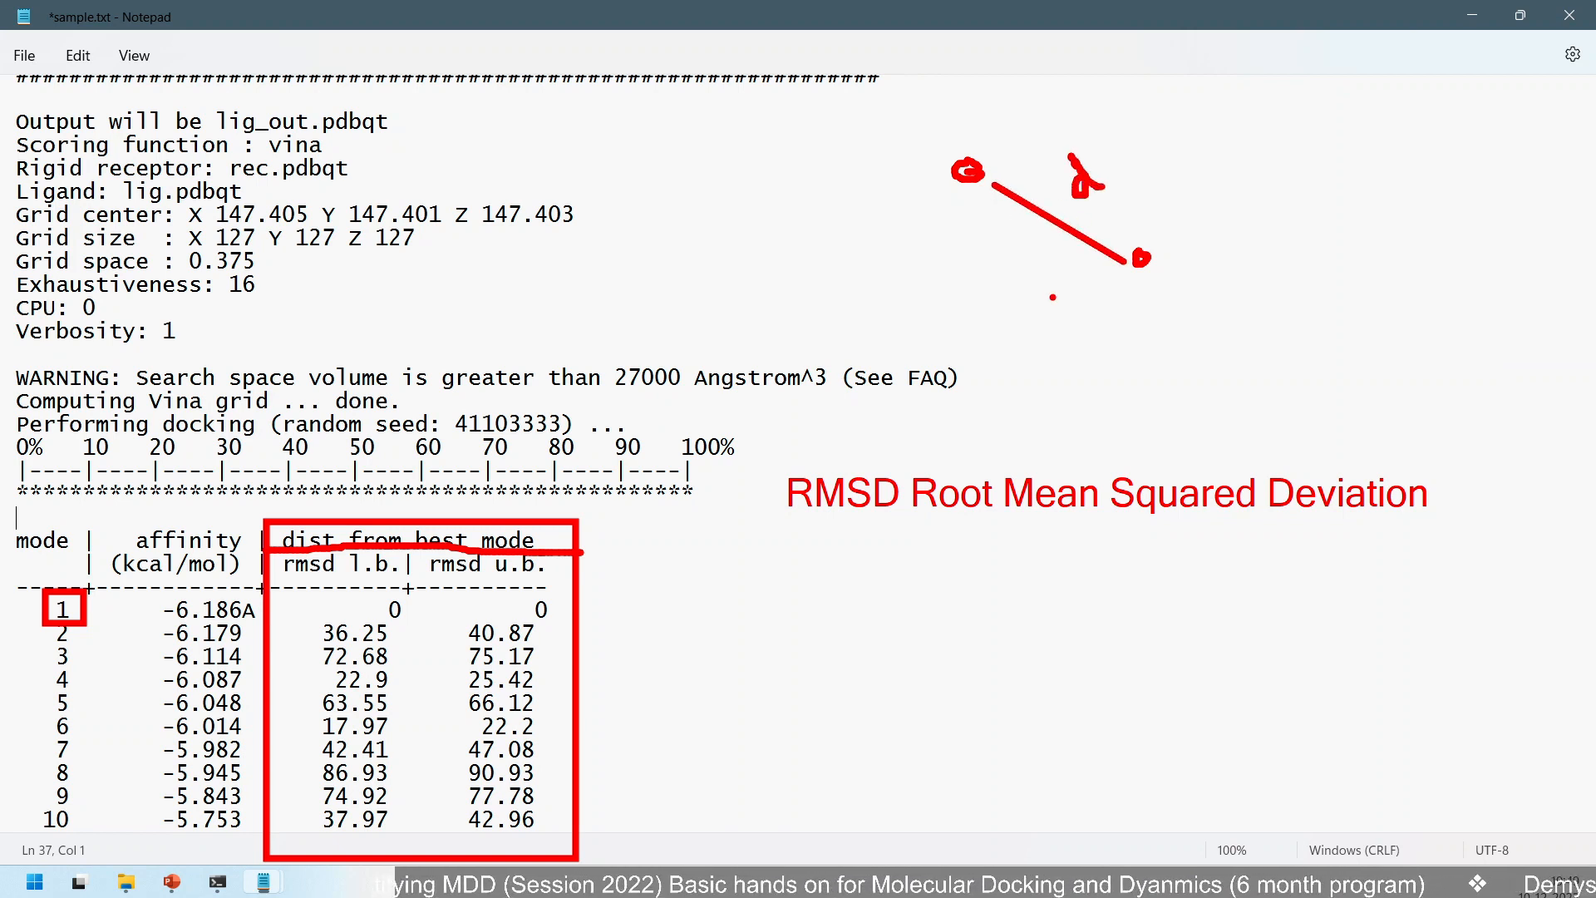
- Add a third red point joined to the lower end of the sketched line, and label the two distances d1 and d2
{"action": "left_click_drag", "start_coordinate": [1015, 342], "coordinate": [1028, 342]}
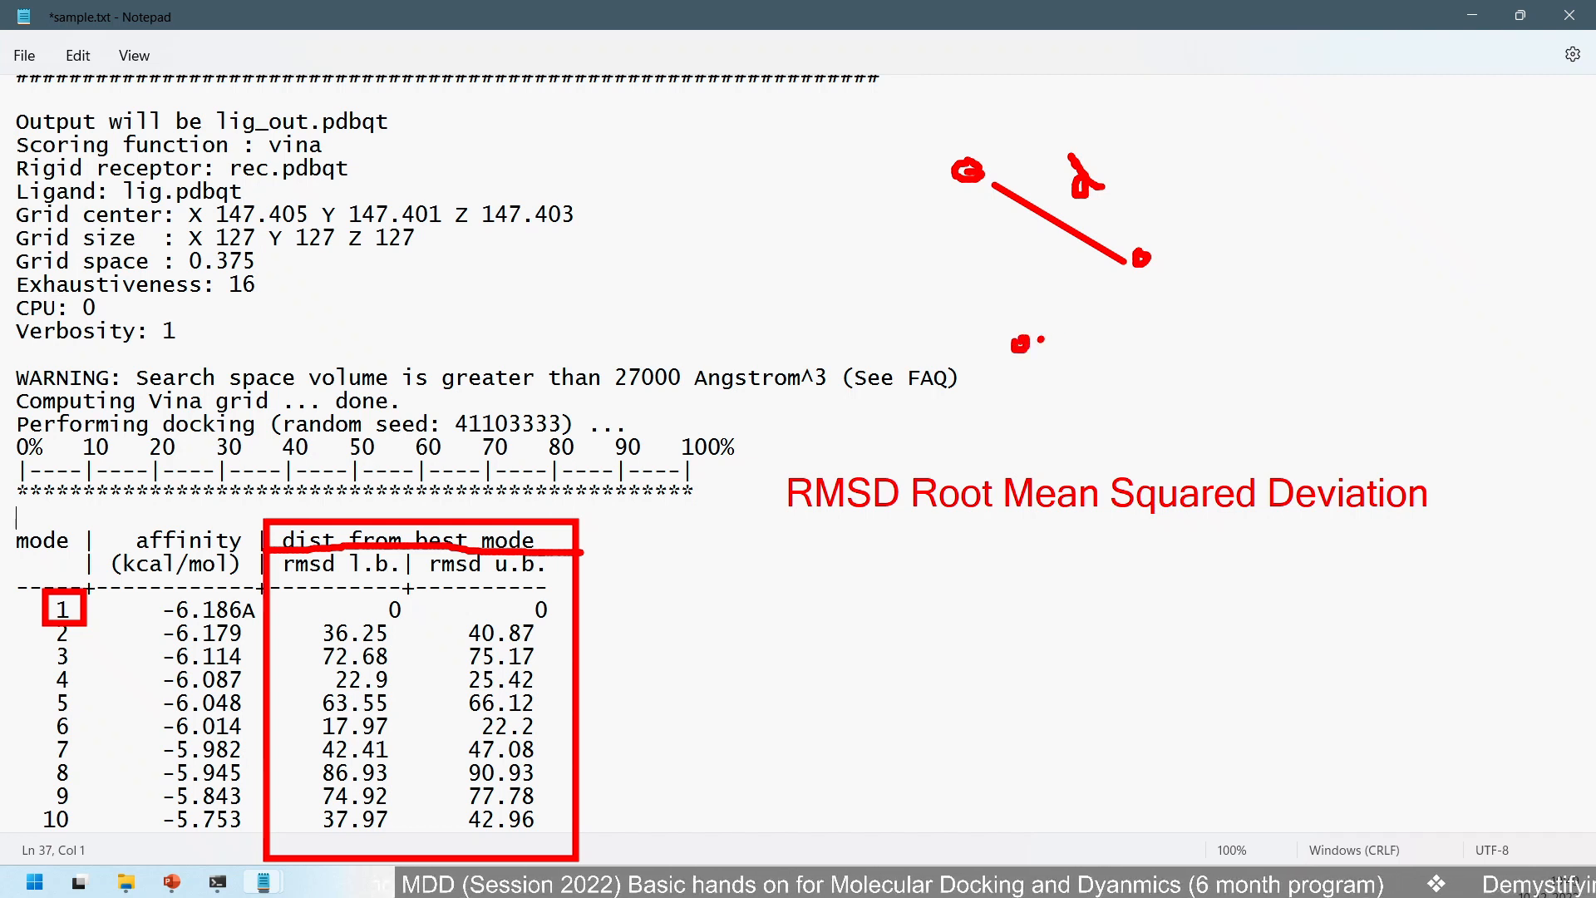
{"action": "left_click_drag", "start_coordinate": [1041, 339], "coordinate": [1117, 279]}
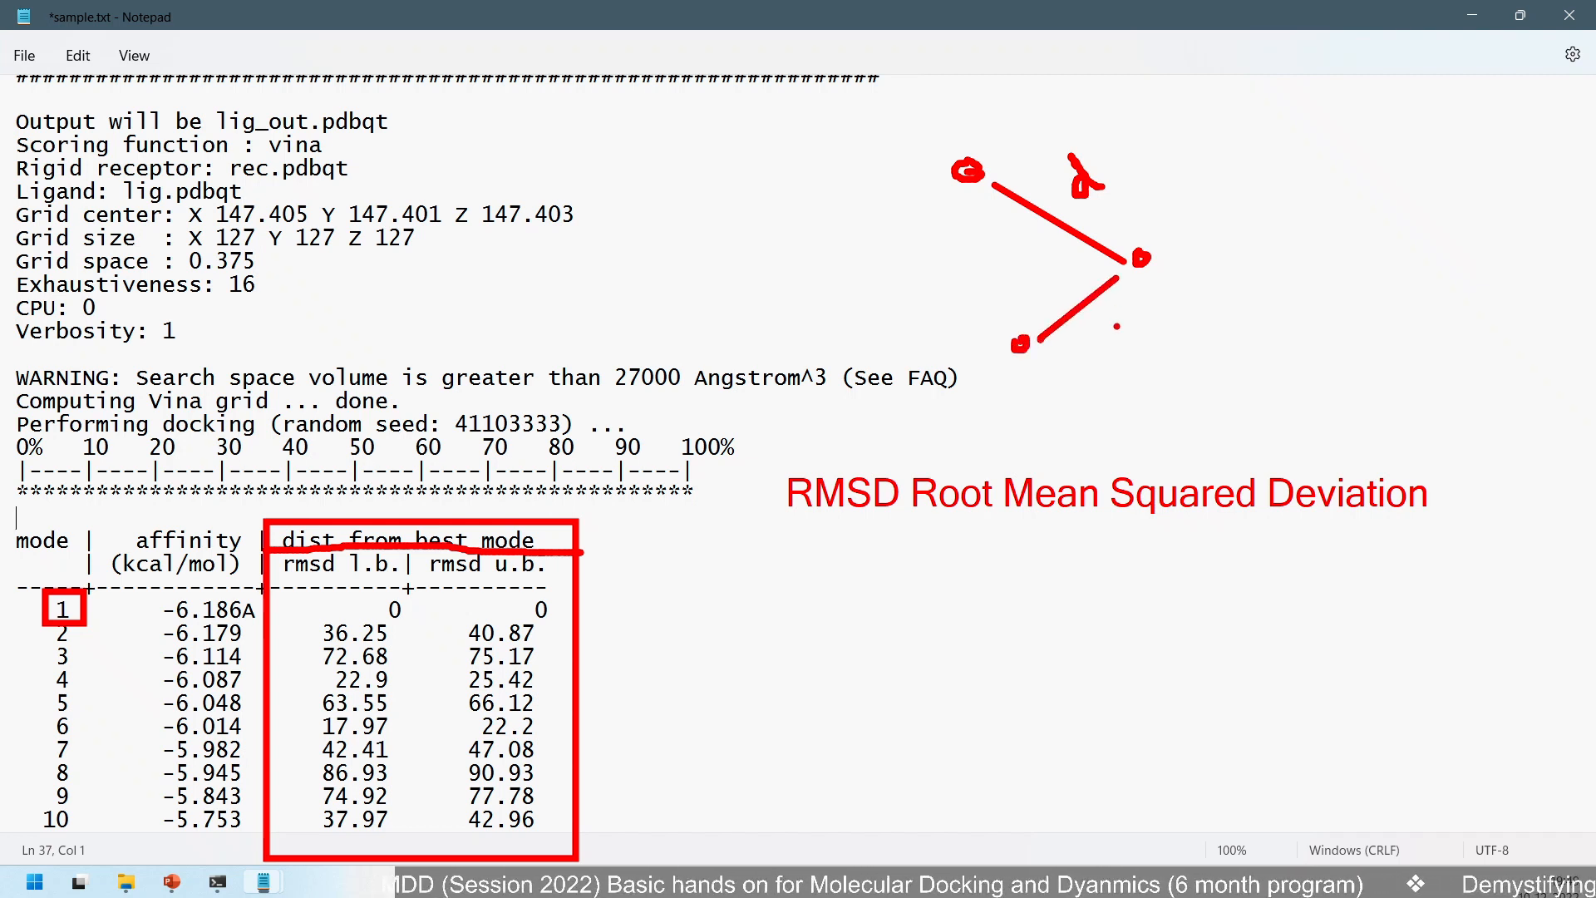
{"action": "type", "text": "d2"}
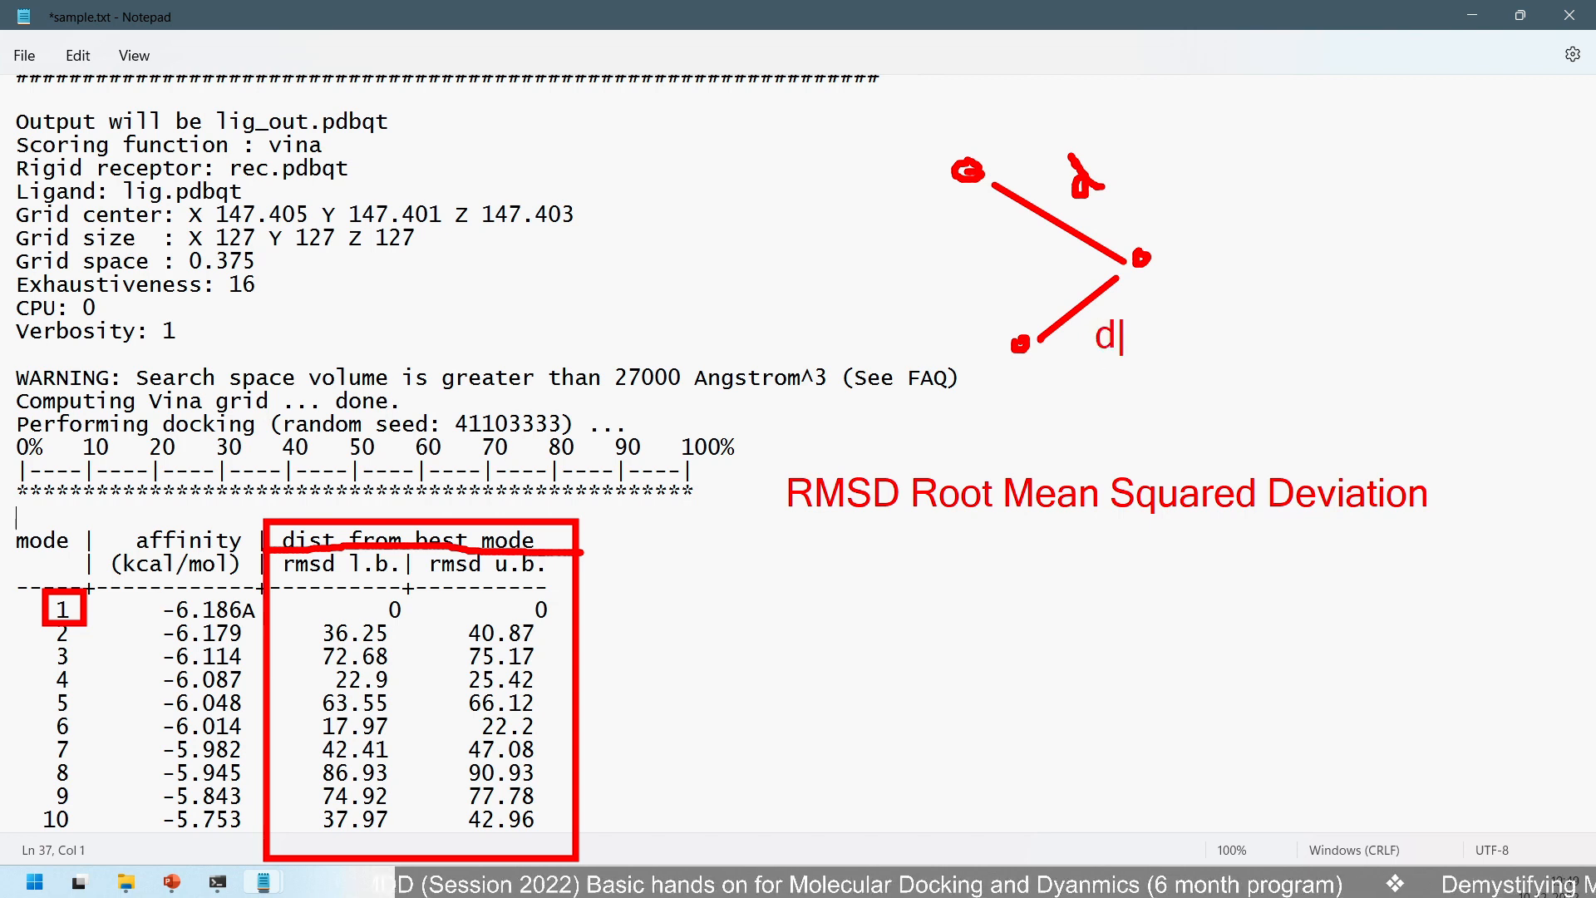
{"action": "left_click", "coordinate": [1145, 177]}
{"action": "type", "text": "d1"}
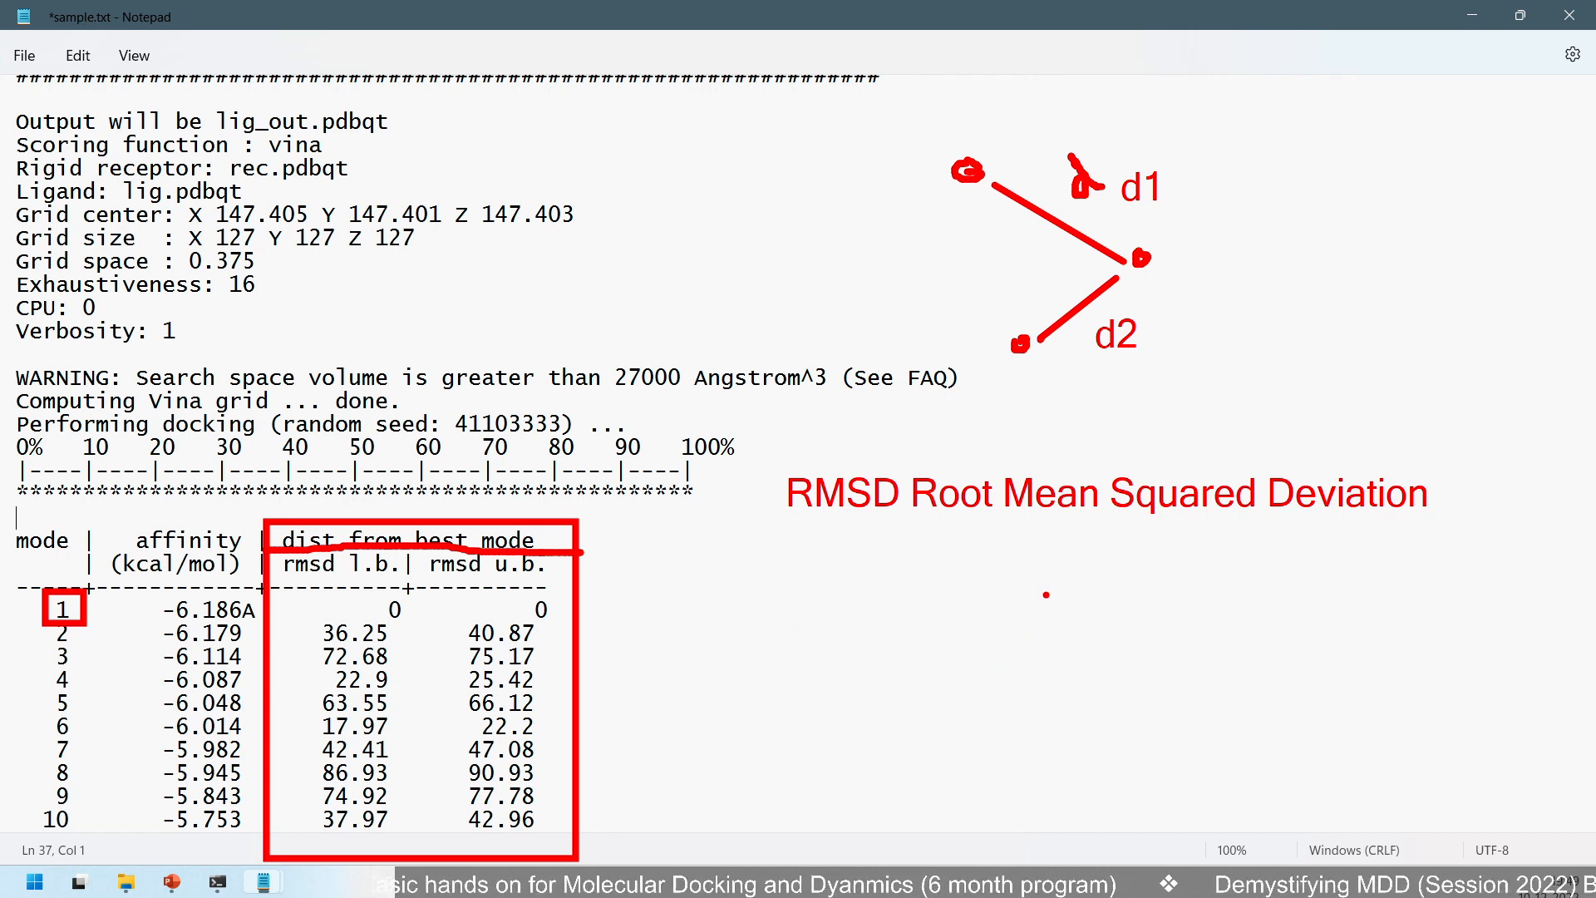
- Box the words Squared, Mean and Root of the RMSD annotation in red, and clear all screen markings
{"action": "mouse_move", "coordinate": [901, 463]}
{"action": "left_mouse_down"}
{"action": "mouse_move", "coordinate": [1013, 539]}
{"action": "mouse_move", "coordinate": [966, 503]}
{"action": "left_mouse_up"}
{"action": "key", "text": "ctrl+z"}
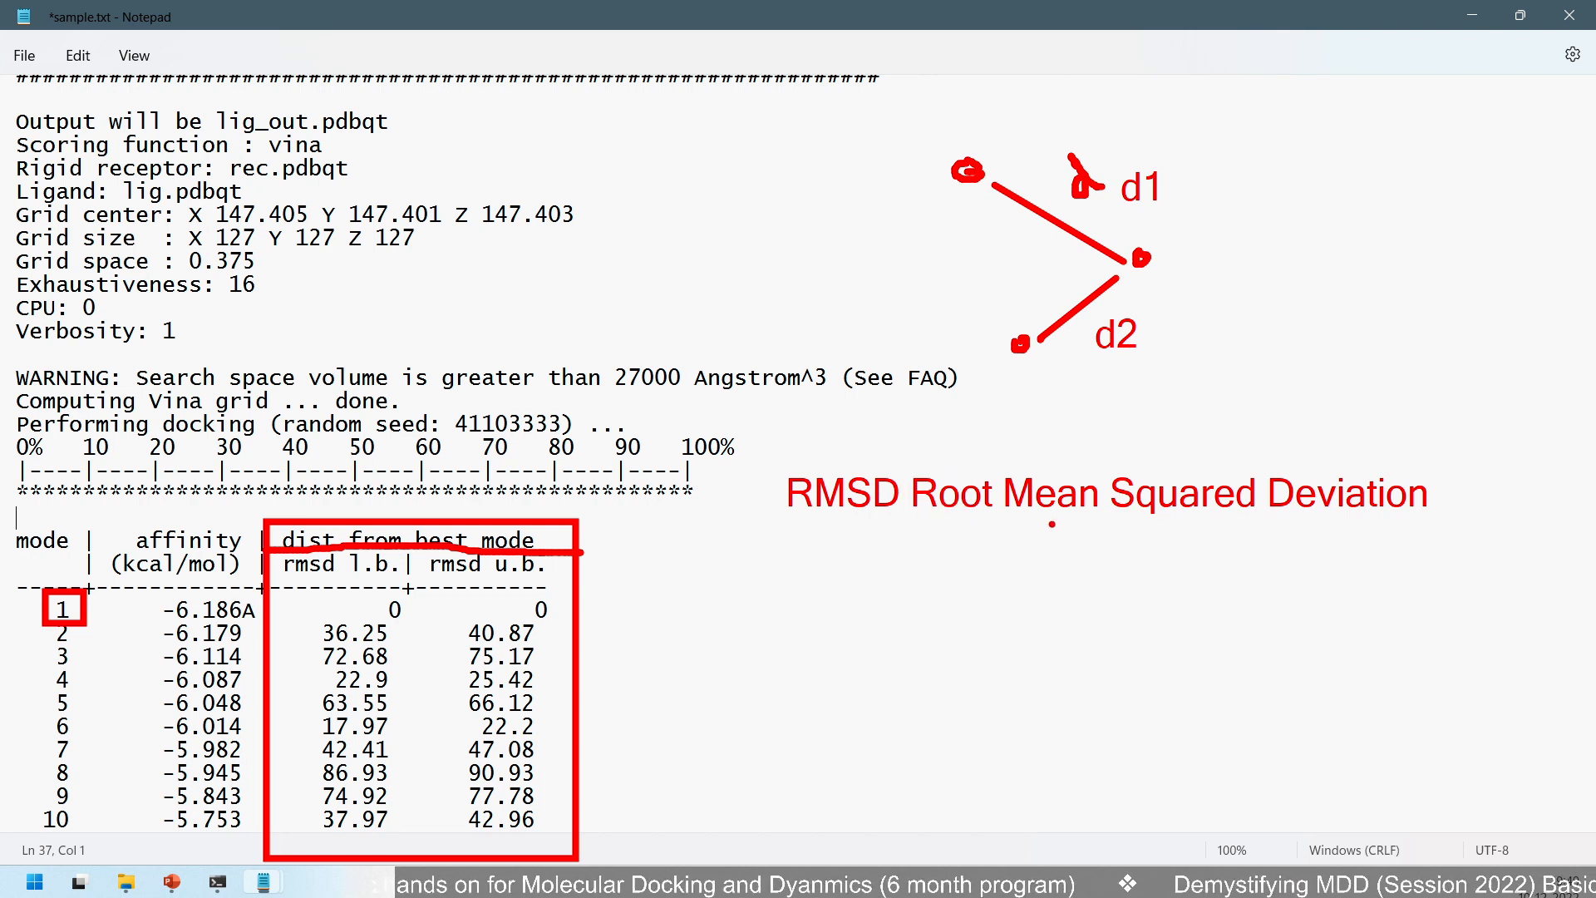
{"action": "mouse_move", "coordinate": [1105, 465]}
{"action": "left_mouse_down"}
{"action": "mouse_move", "coordinate": [1157, 514]}
{"action": "mouse_move", "coordinate": [1264, 519]}
{"action": "left_mouse_up"}
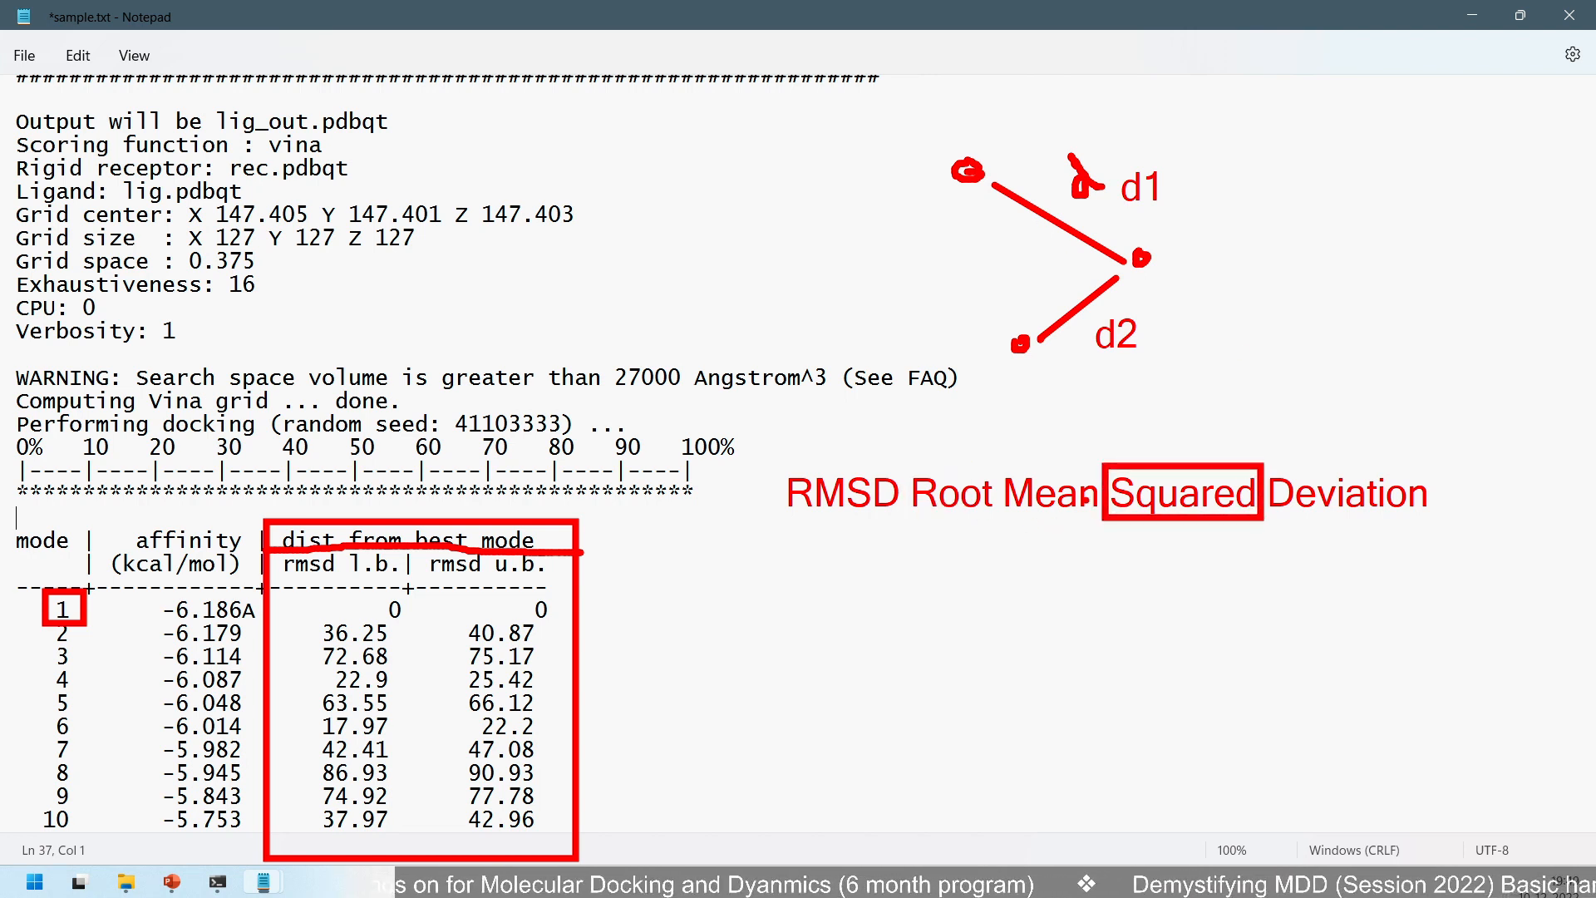
{"action": "mouse_move", "coordinate": [995, 451]}
{"action": "left_mouse_down"}
{"action": "mouse_move", "coordinate": [1080, 539]}
{"action": "mouse_move", "coordinate": [1112, 538]}
{"action": "left_mouse_up"}
{"action": "left_click_drag", "start_coordinate": [906, 455], "coordinate": [1001, 539]}
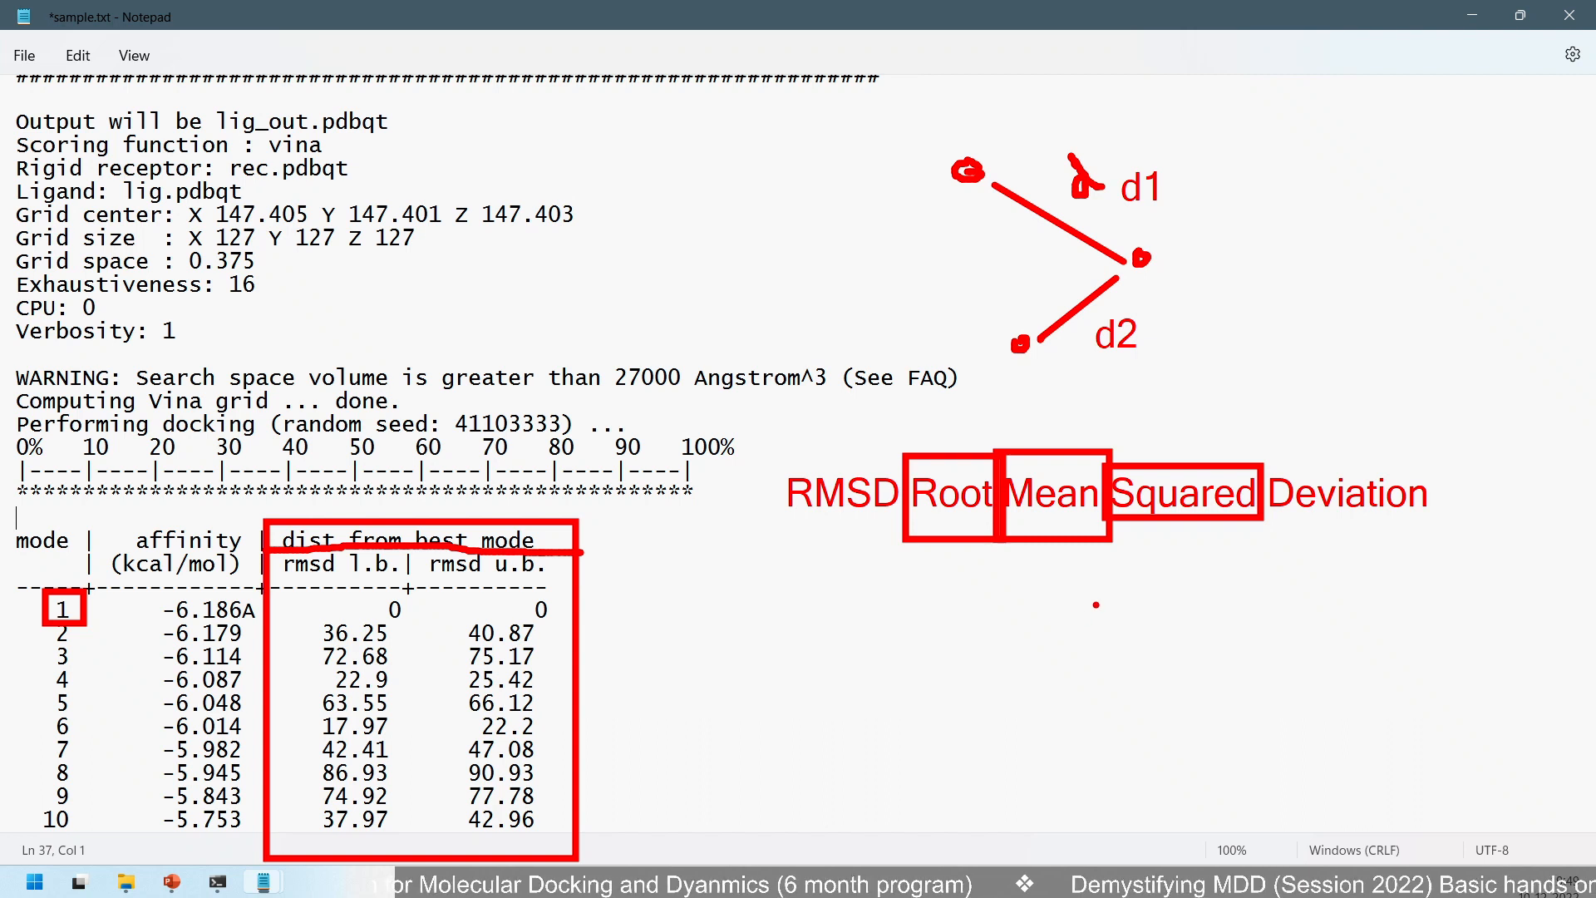
{"action": "key", "text": "Escape"}
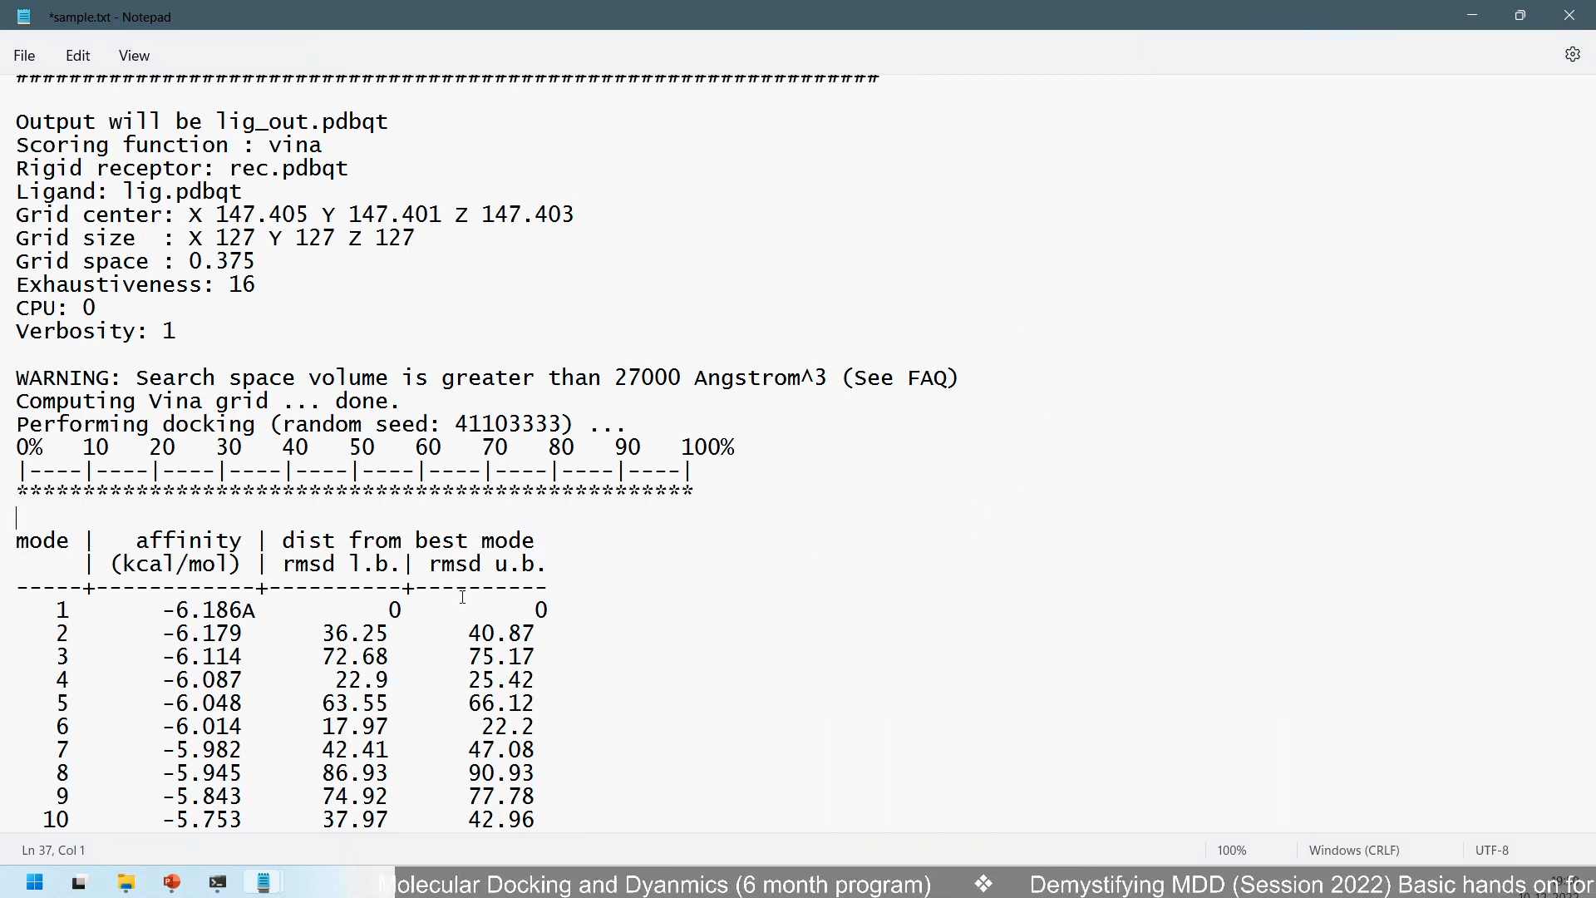
- Highlight modes 1 to 3 in the results table in turn, including the RMSD values of modes 2 and 3
{"action": "left_click_drag", "start_coordinate": [56, 618], "coordinate": [67, 637]}
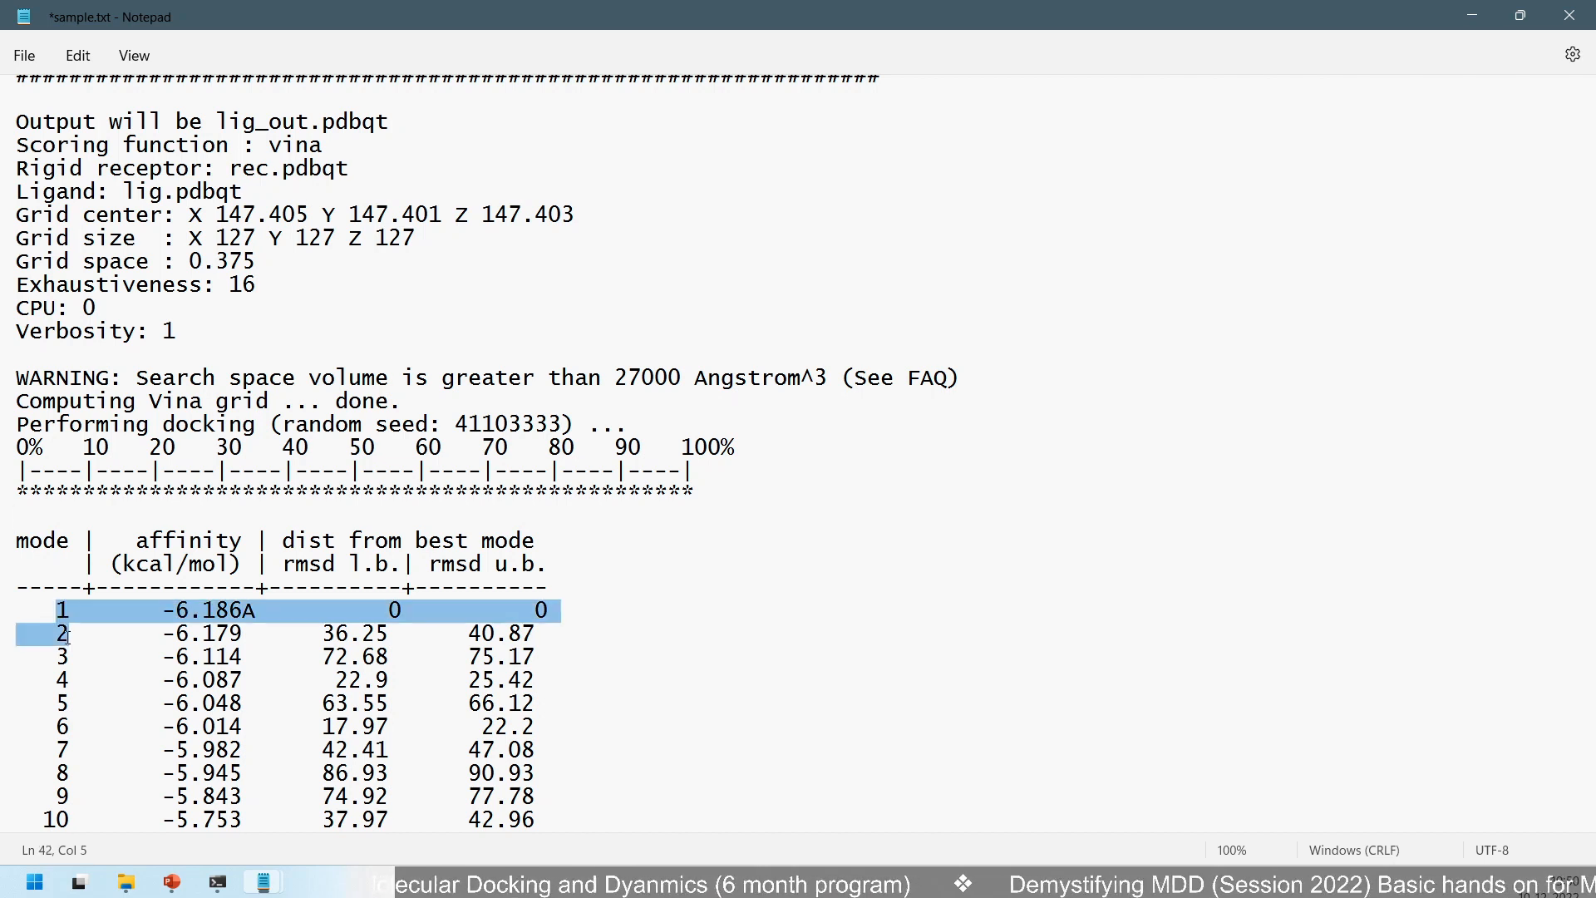
{"action": "left_click_drag", "start_coordinate": [323, 633], "coordinate": [391, 637]}
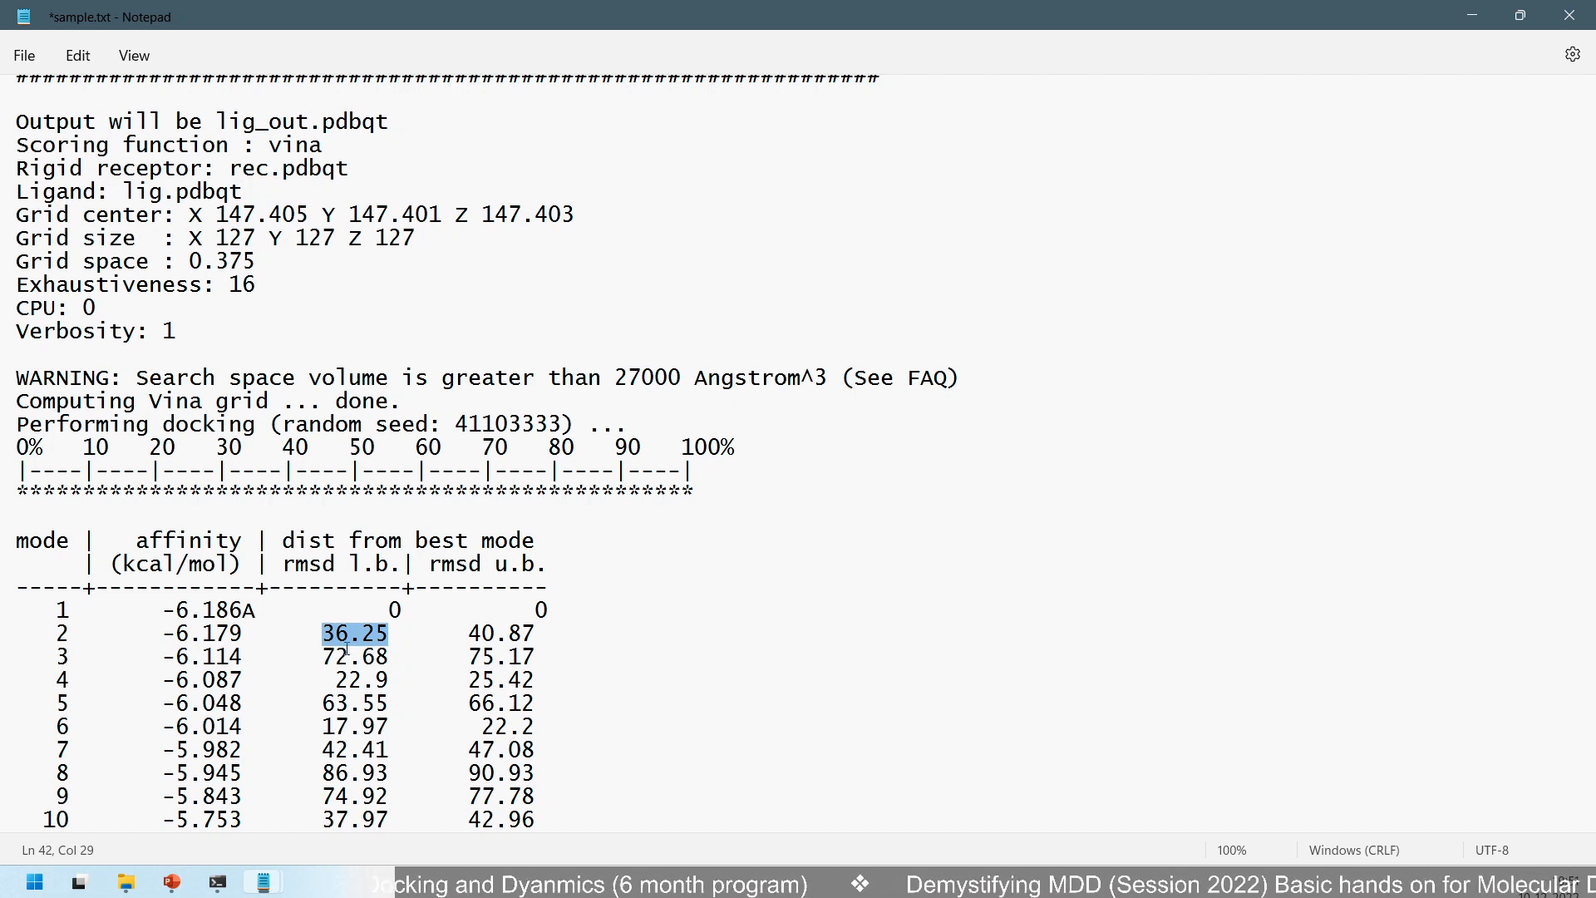
{"action": "left_click_drag", "start_coordinate": [309, 657], "coordinate": [396, 652]}
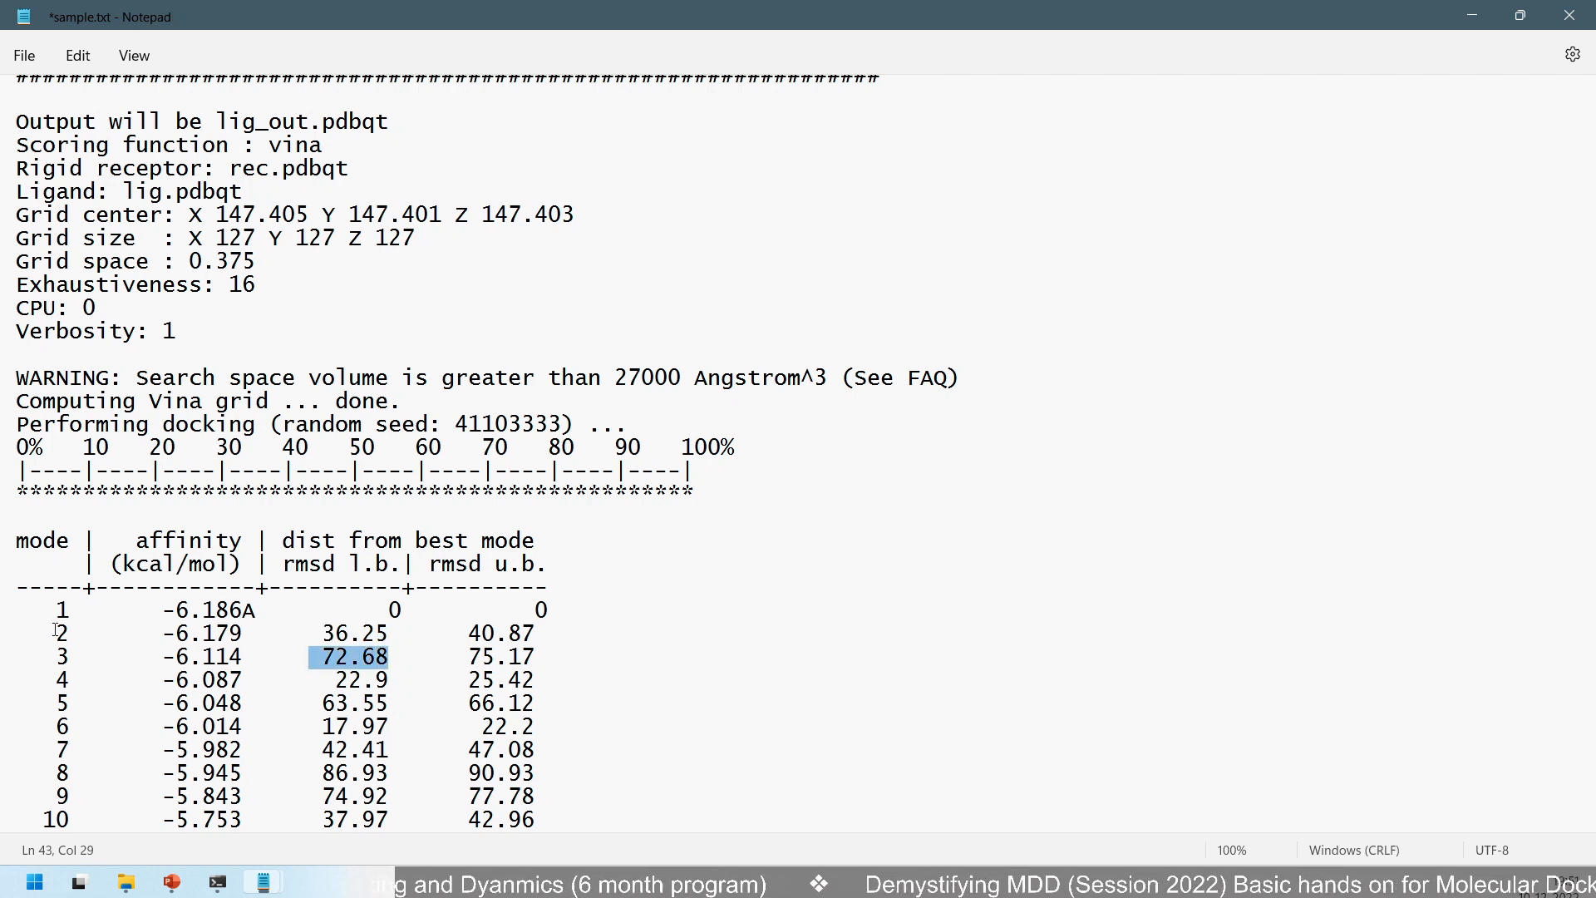
{"action": "left_click_drag", "start_coordinate": [50, 632], "coordinate": [75, 653]}
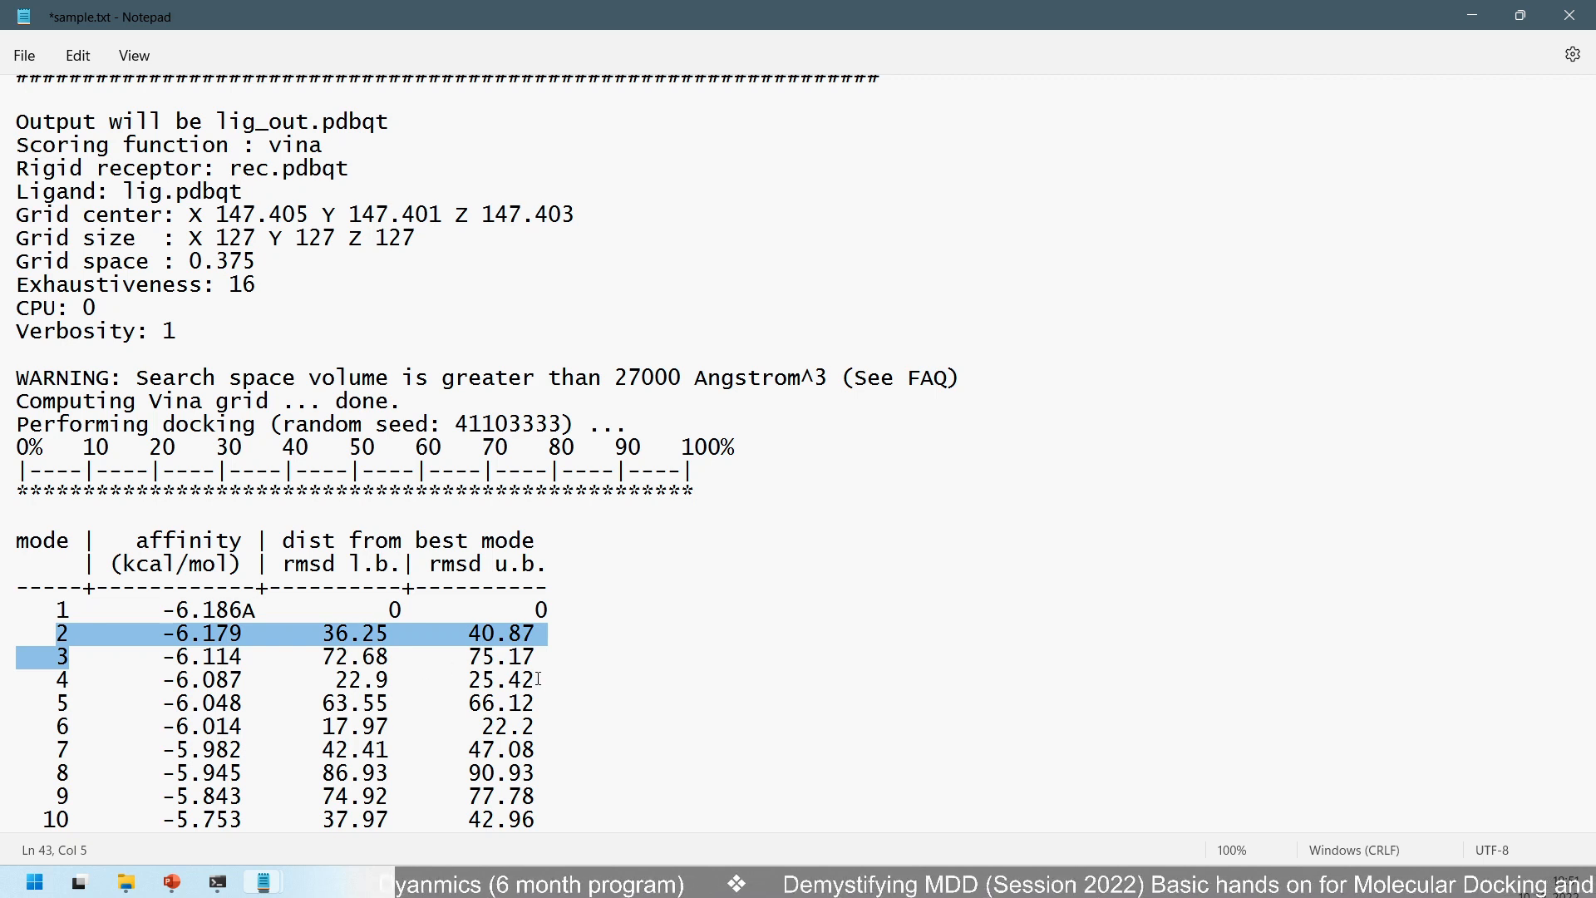
{"action": "left_click_drag", "start_coordinate": [538, 656], "coordinate": [322, 634]}
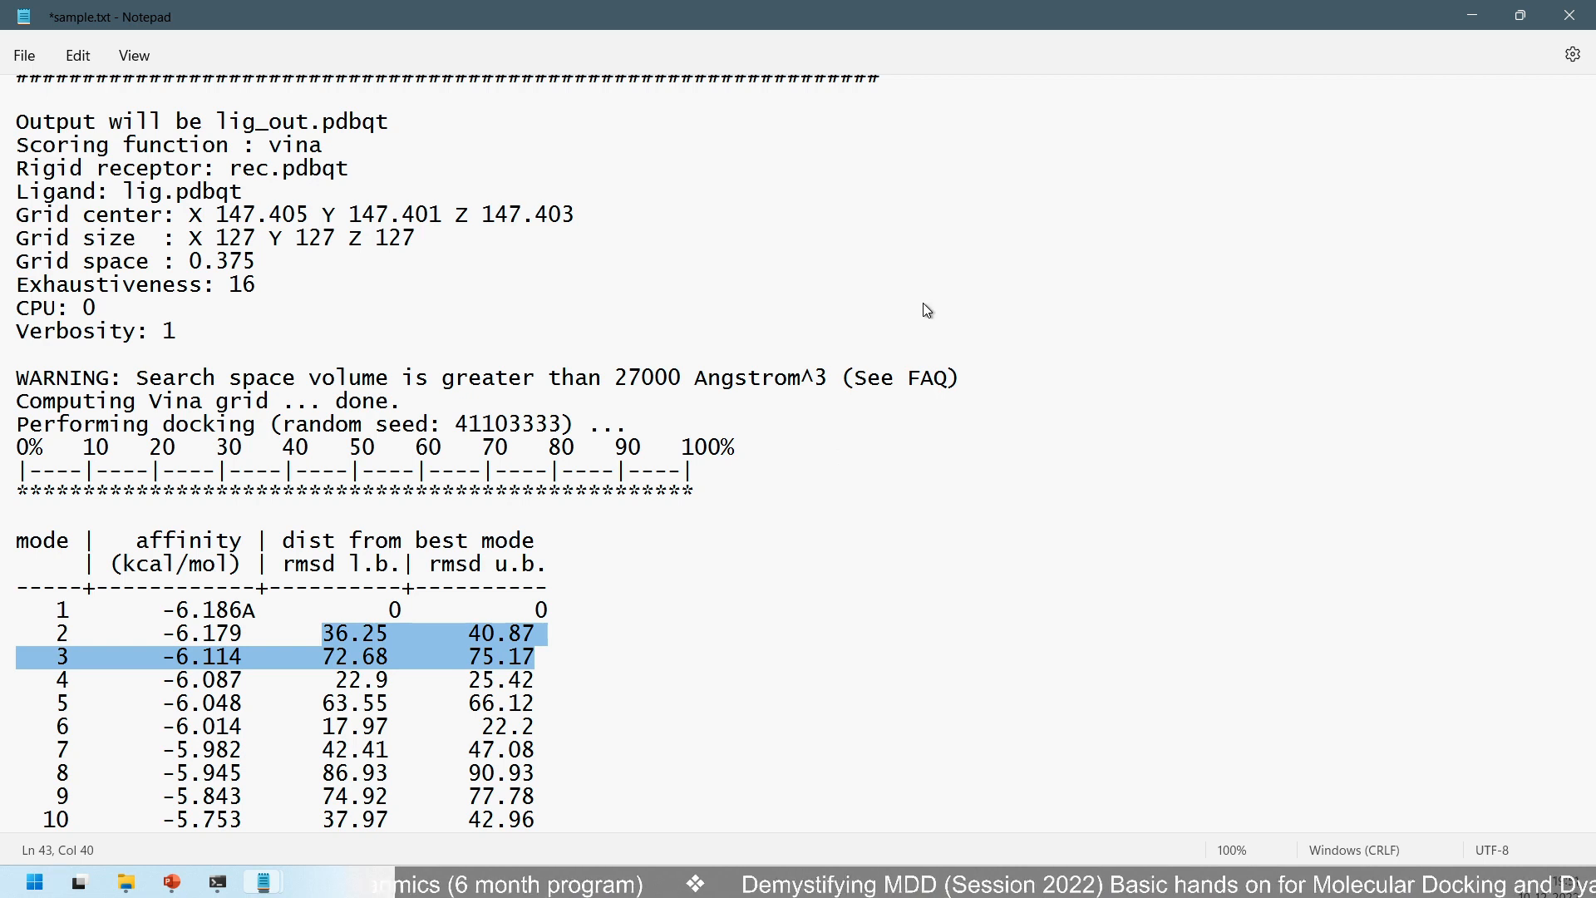
- Draw a red bent molecule outline beside the results and point three red arrows at its bend and two ends
{"action": "mouse_move", "coordinate": [1110, 166]}
{"action": "left_mouse_down"}
{"action": "mouse_move", "coordinate": [1030, 223]}
{"action": "mouse_move", "coordinate": [1096, 254]}
{"action": "mouse_move", "coordinate": [1172, 201]}
{"action": "mouse_move", "coordinate": [1110, 165]}
{"action": "left_mouse_up"}
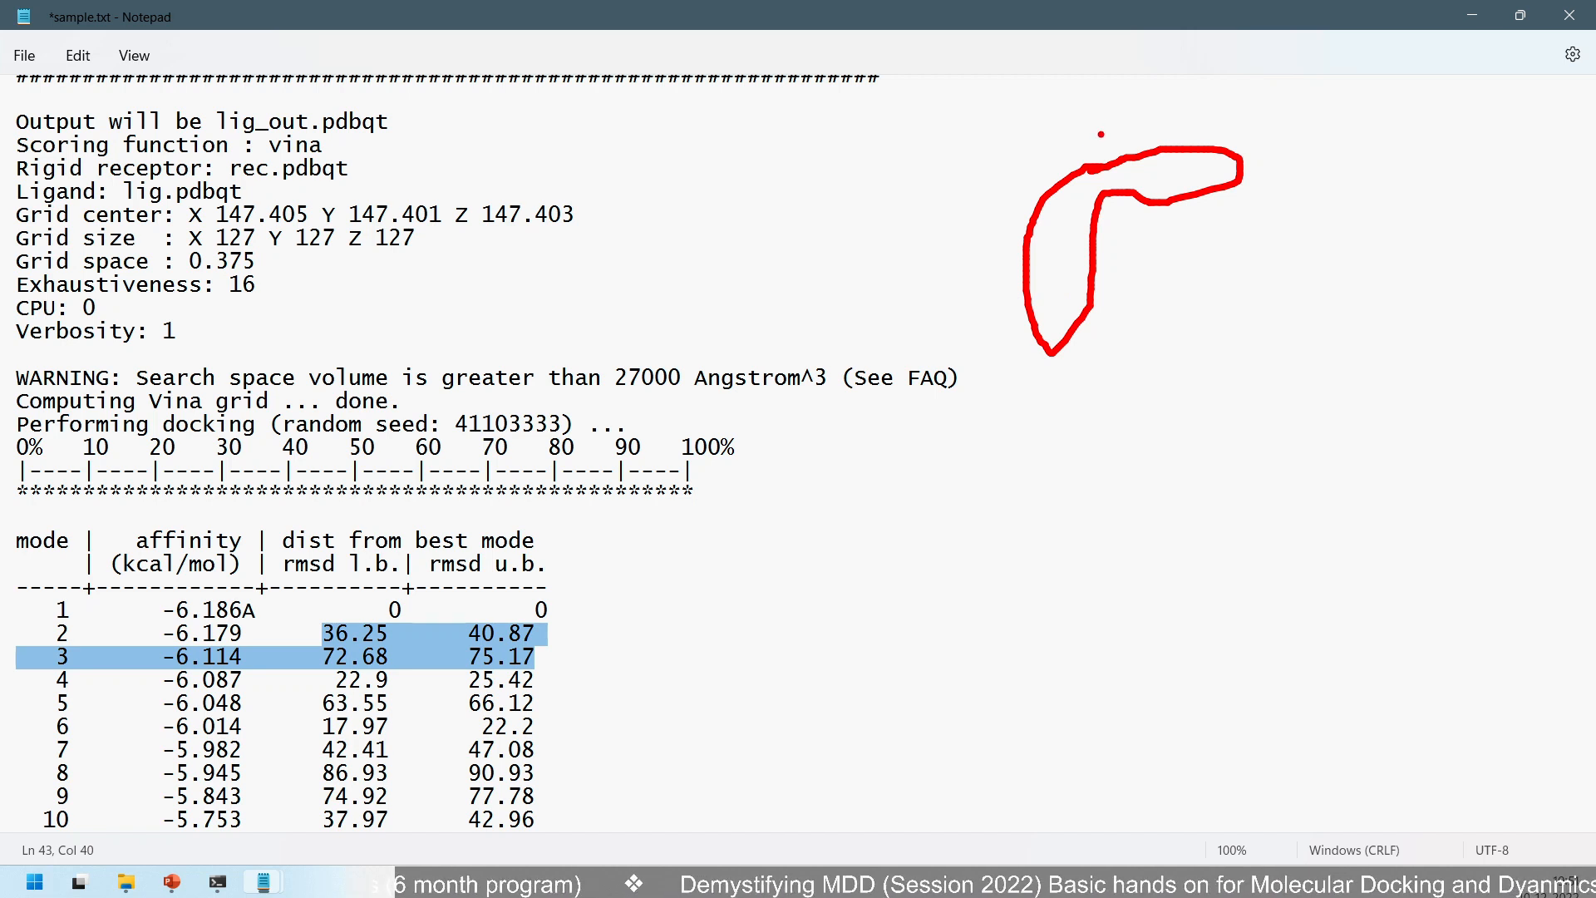
{"action": "left_click_drag", "start_coordinate": [1099, 120], "coordinate": [1095, 98]}
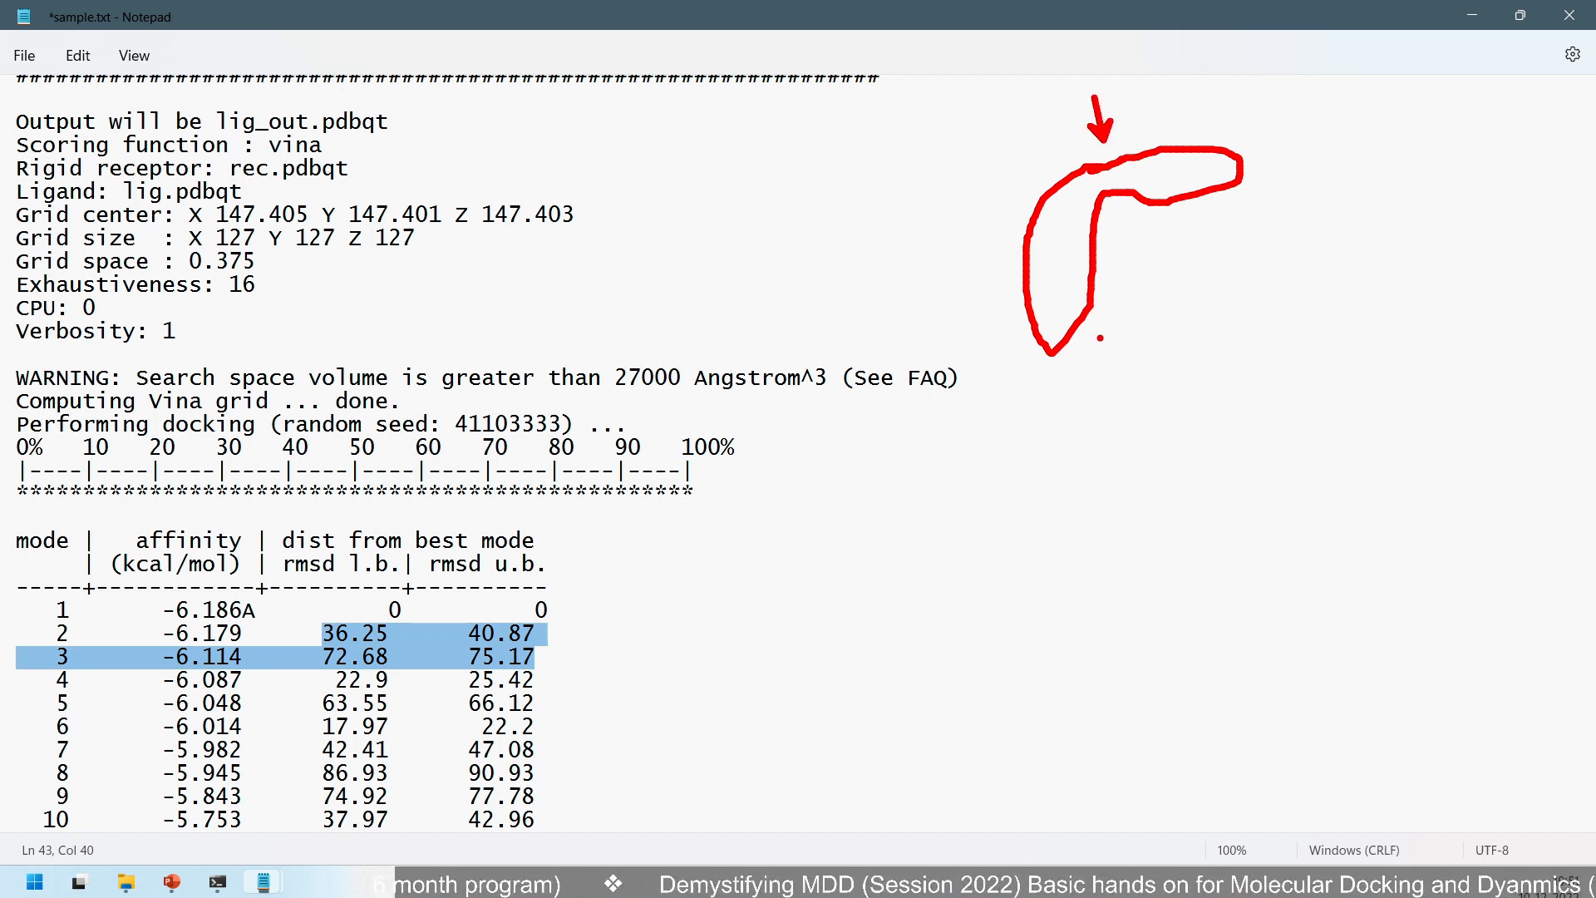
{"action": "left_click_drag", "start_coordinate": [1078, 355], "coordinate": [1108, 394]}
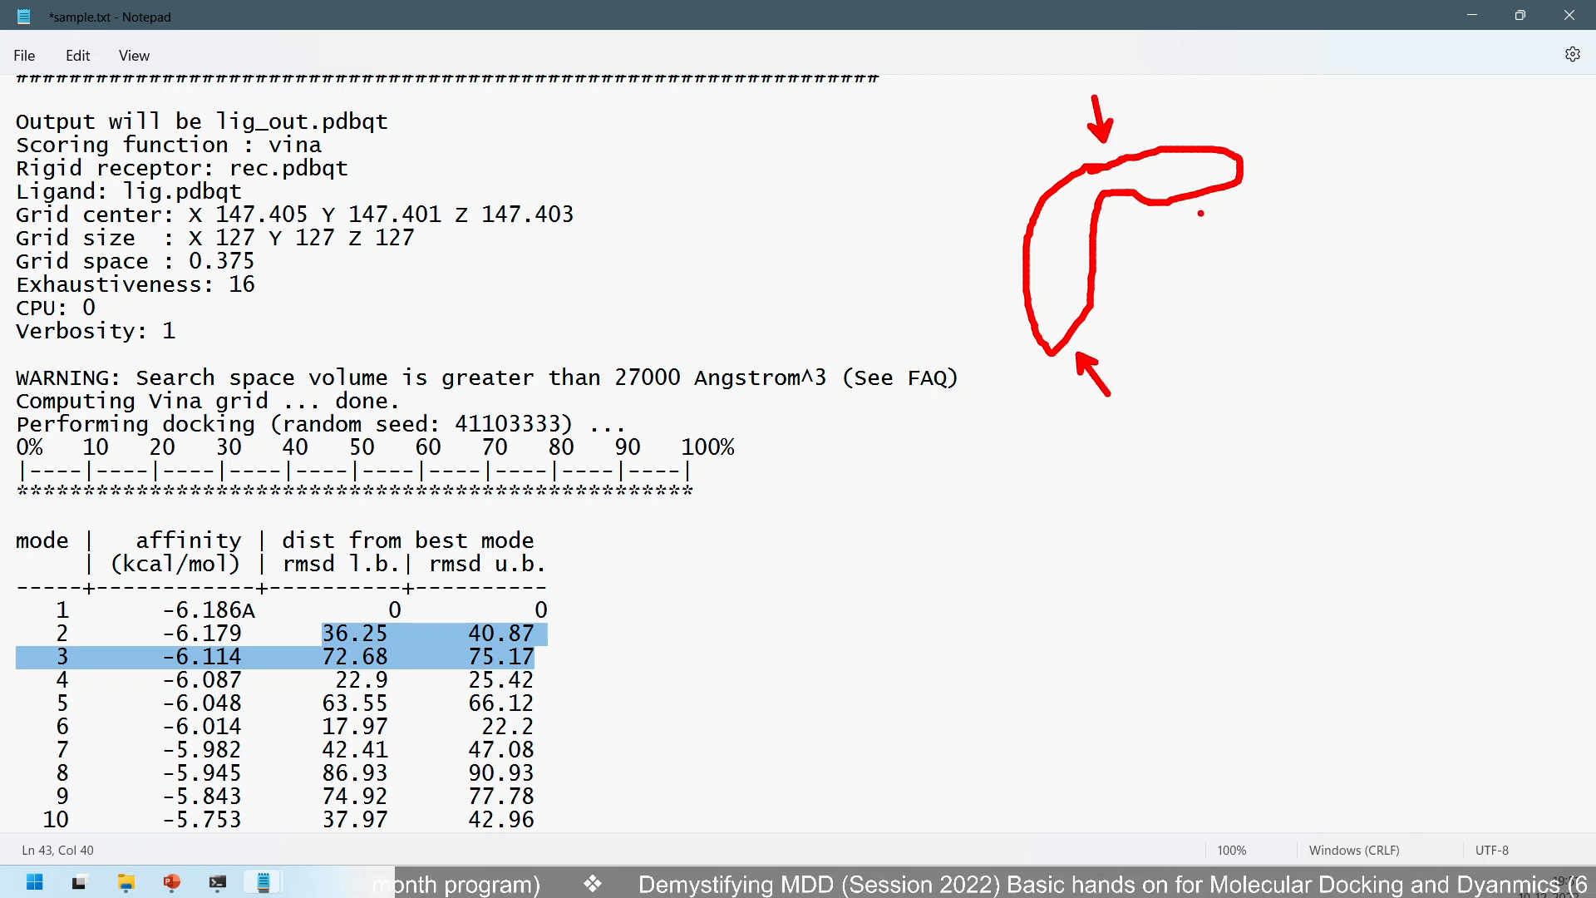
{"action": "left_click_drag", "start_coordinate": [1200, 213], "coordinate": [1235, 259]}
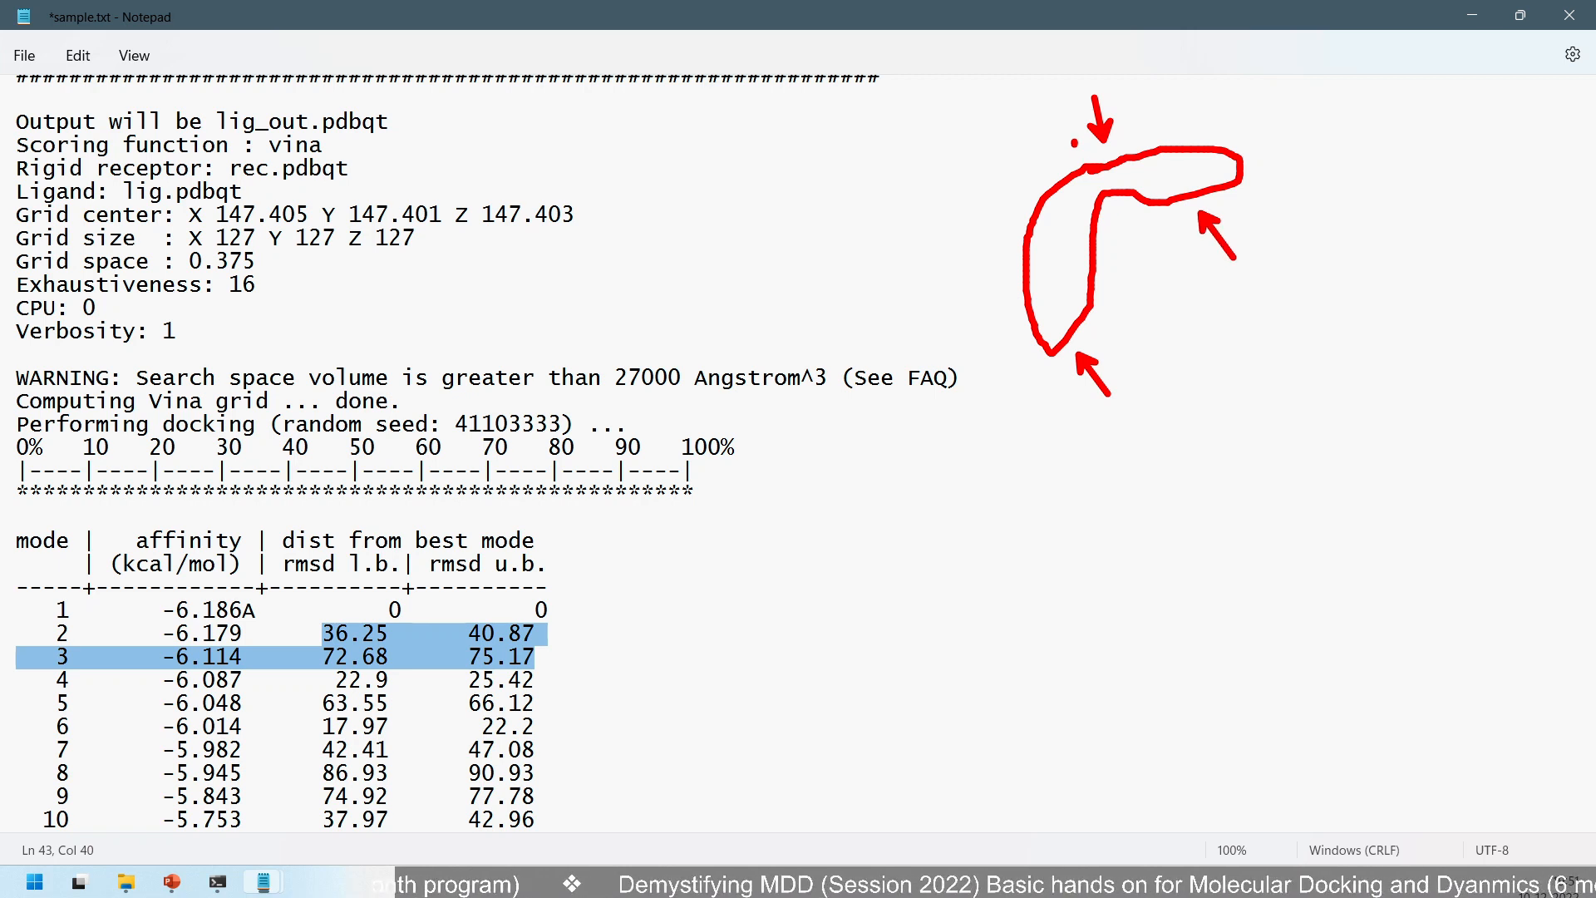
- Mark four blue points around the bent outline and draw a short blue line between the two upper ones
{"action": "left_click_drag", "start_coordinate": [1075, 143], "coordinate": [1069, 145]}
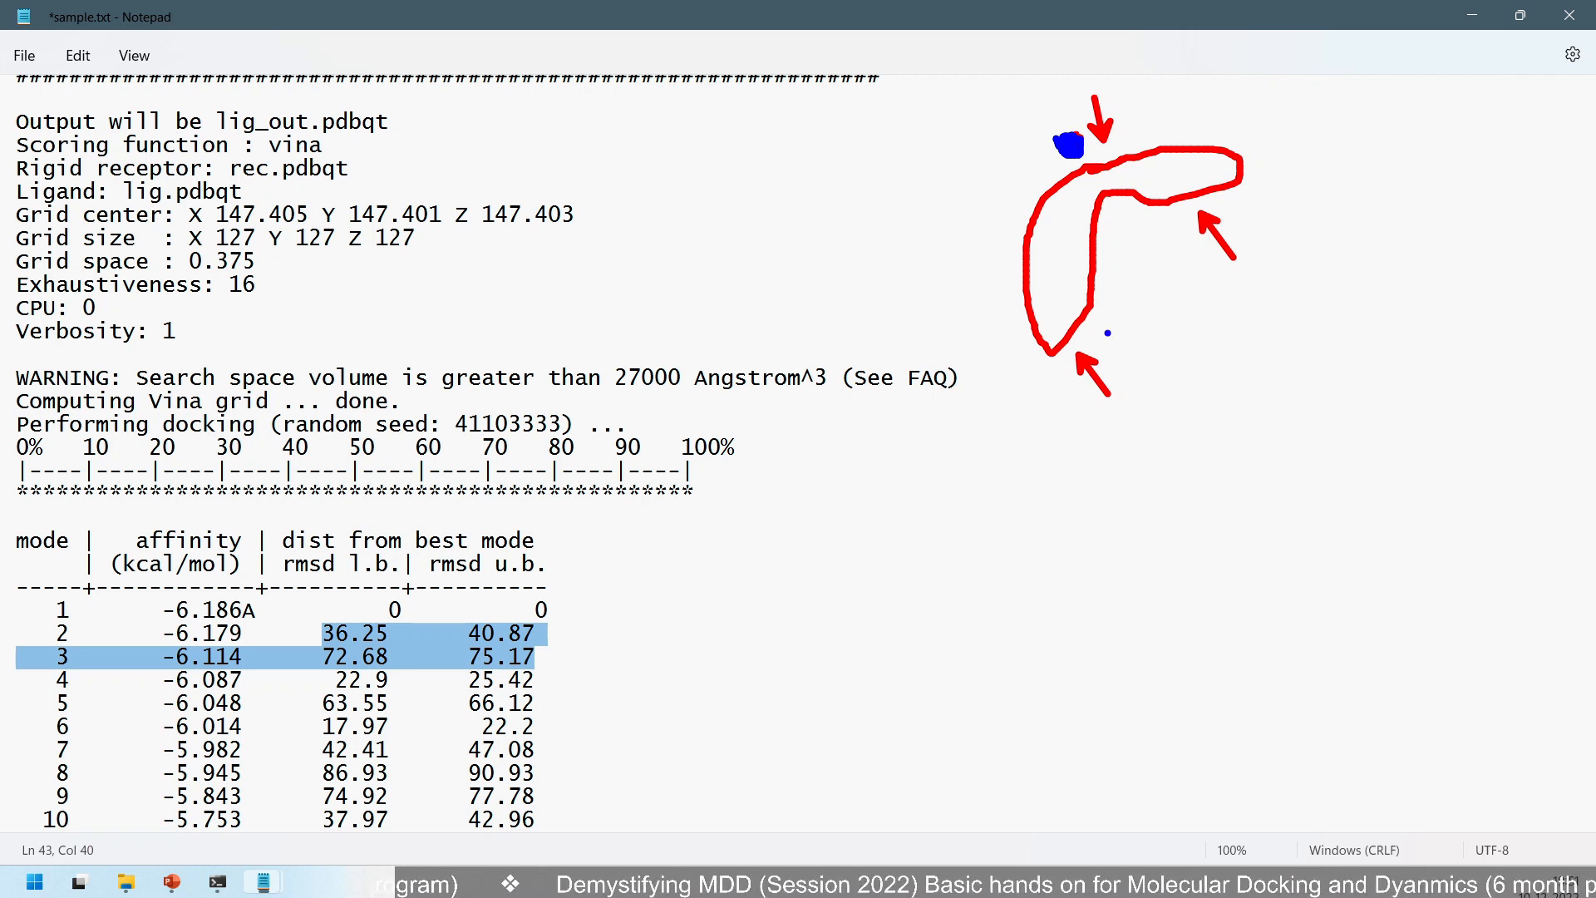
{"action": "left_click_drag", "start_coordinate": [1108, 333], "coordinate": [1098, 340]}
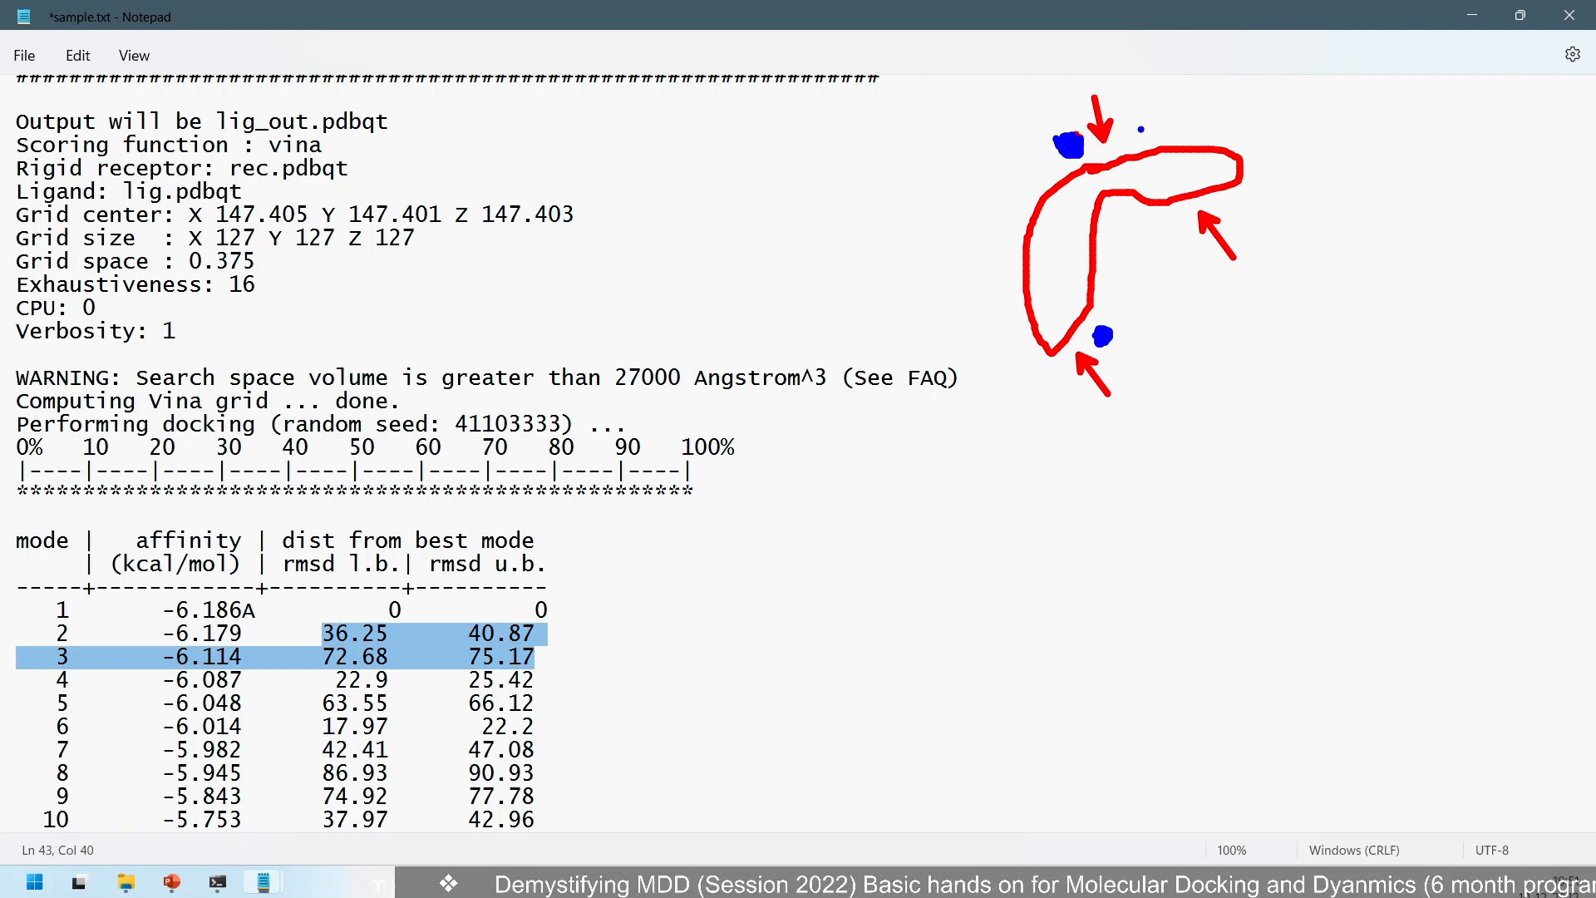
{"action": "left_click_drag", "start_coordinate": [1236, 214], "coordinate": [1234, 192]}
{"action": "left_click_drag", "start_coordinate": [1149, 123], "coordinate": [1124, 142]}
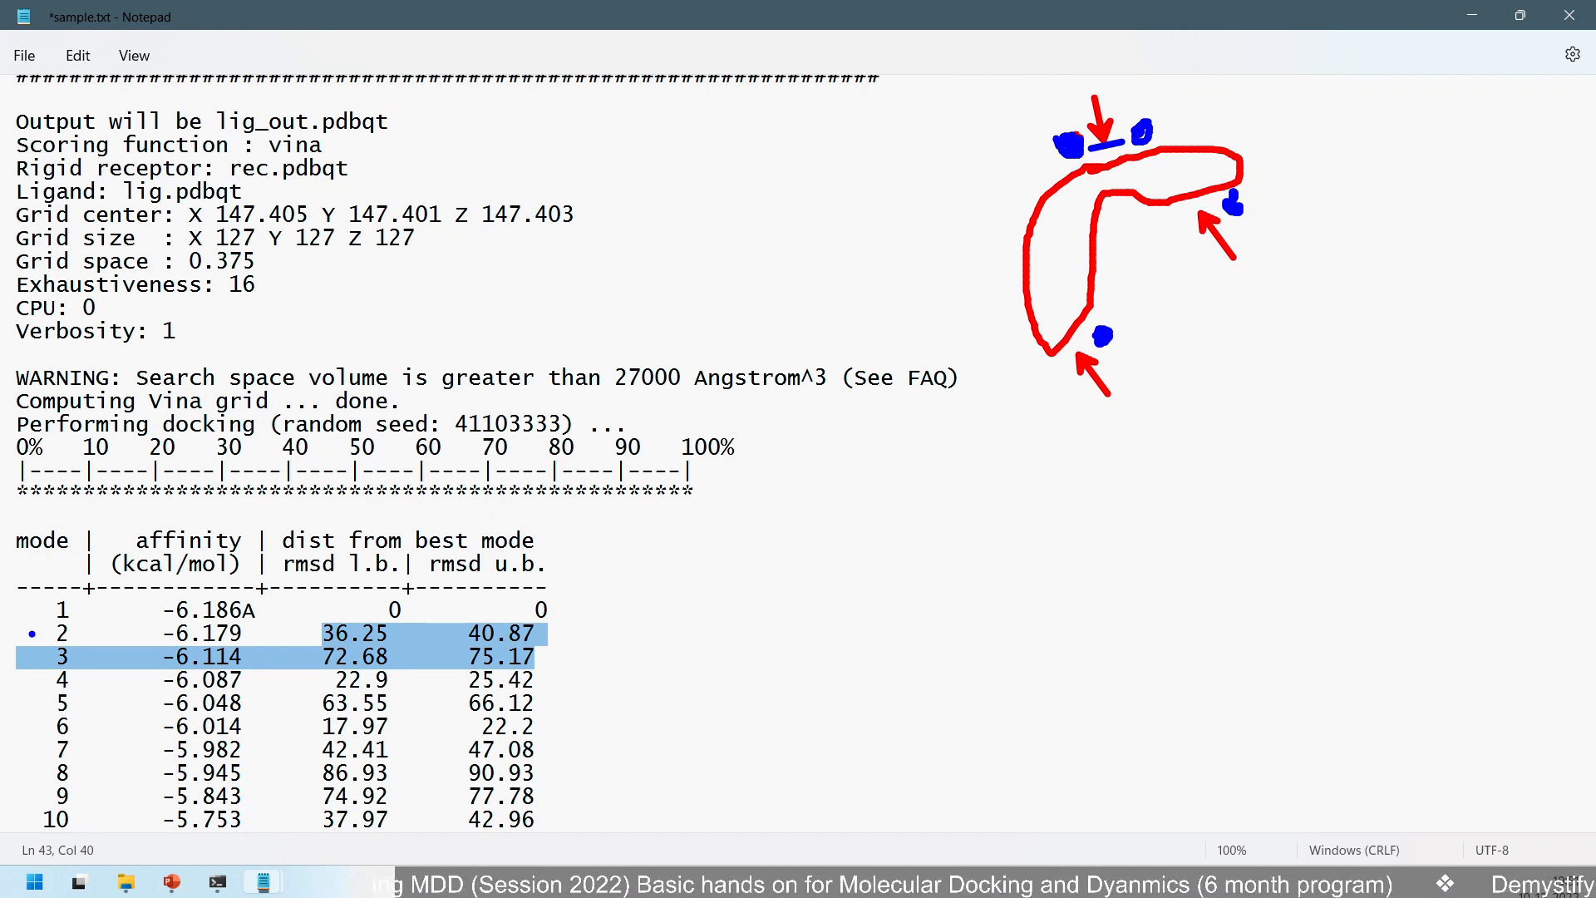
- Box modes 2 to 10 of the results table and the inner bend of the outline in blue, and clear the markings
{"action": "mouse_move", "coordinate": [11, 621]}
{"action": "left_mouse_down"}
{"action": "mouse_move", "coordinate": [377, 783]}
{"action": "mouse_move", "coordinate": [465, 782]}
{"action": "left_mouse_up"}
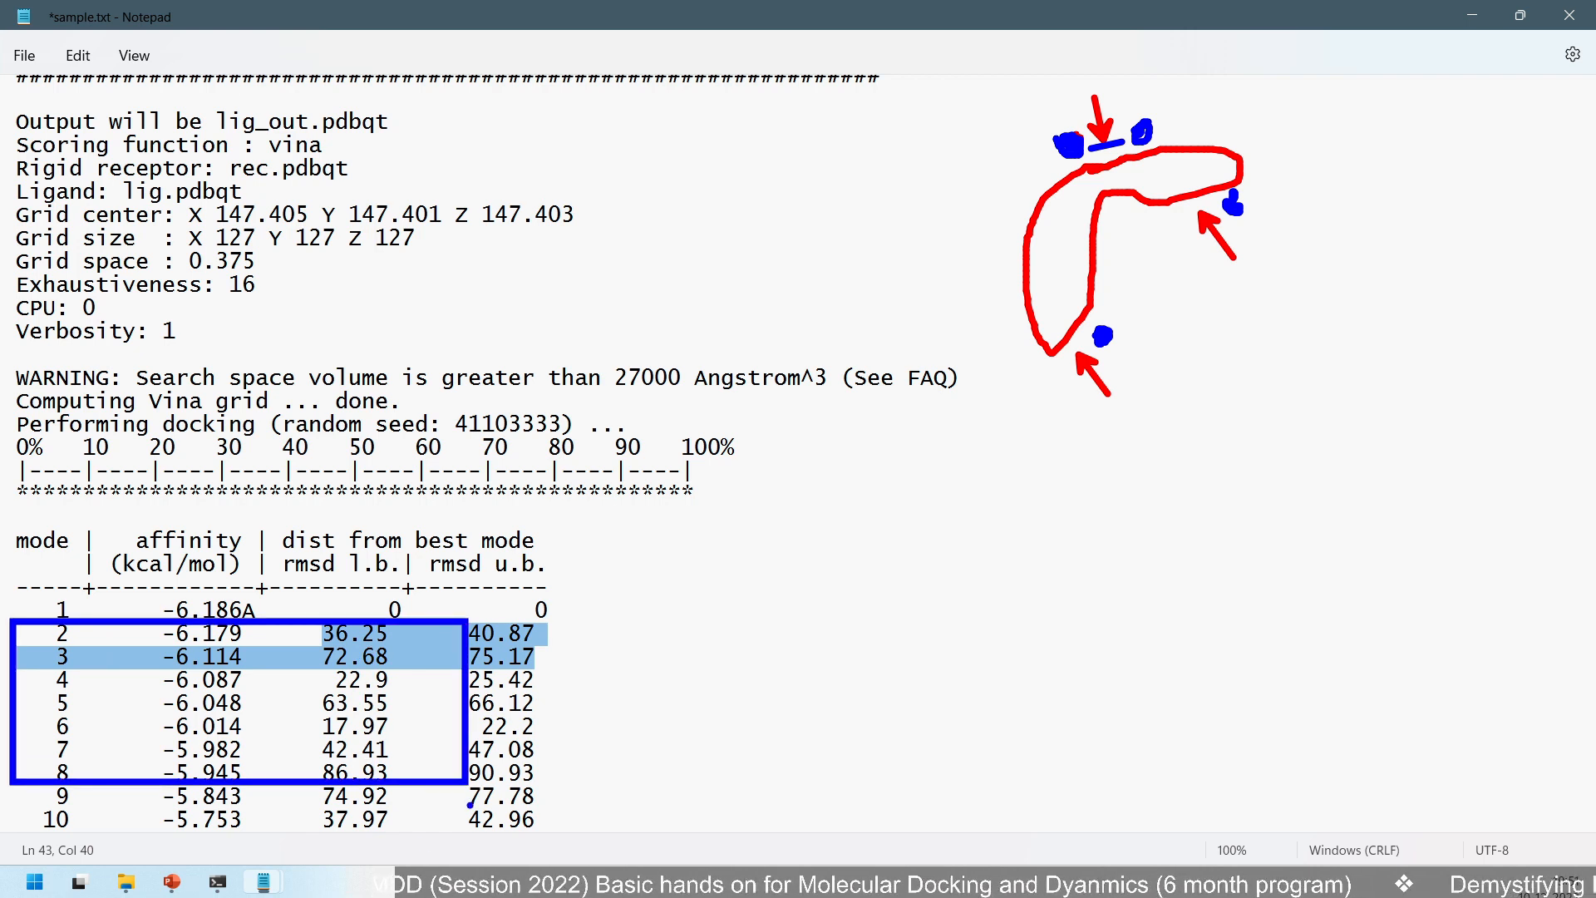
{"action": "key", "text": "ctrl+z"}
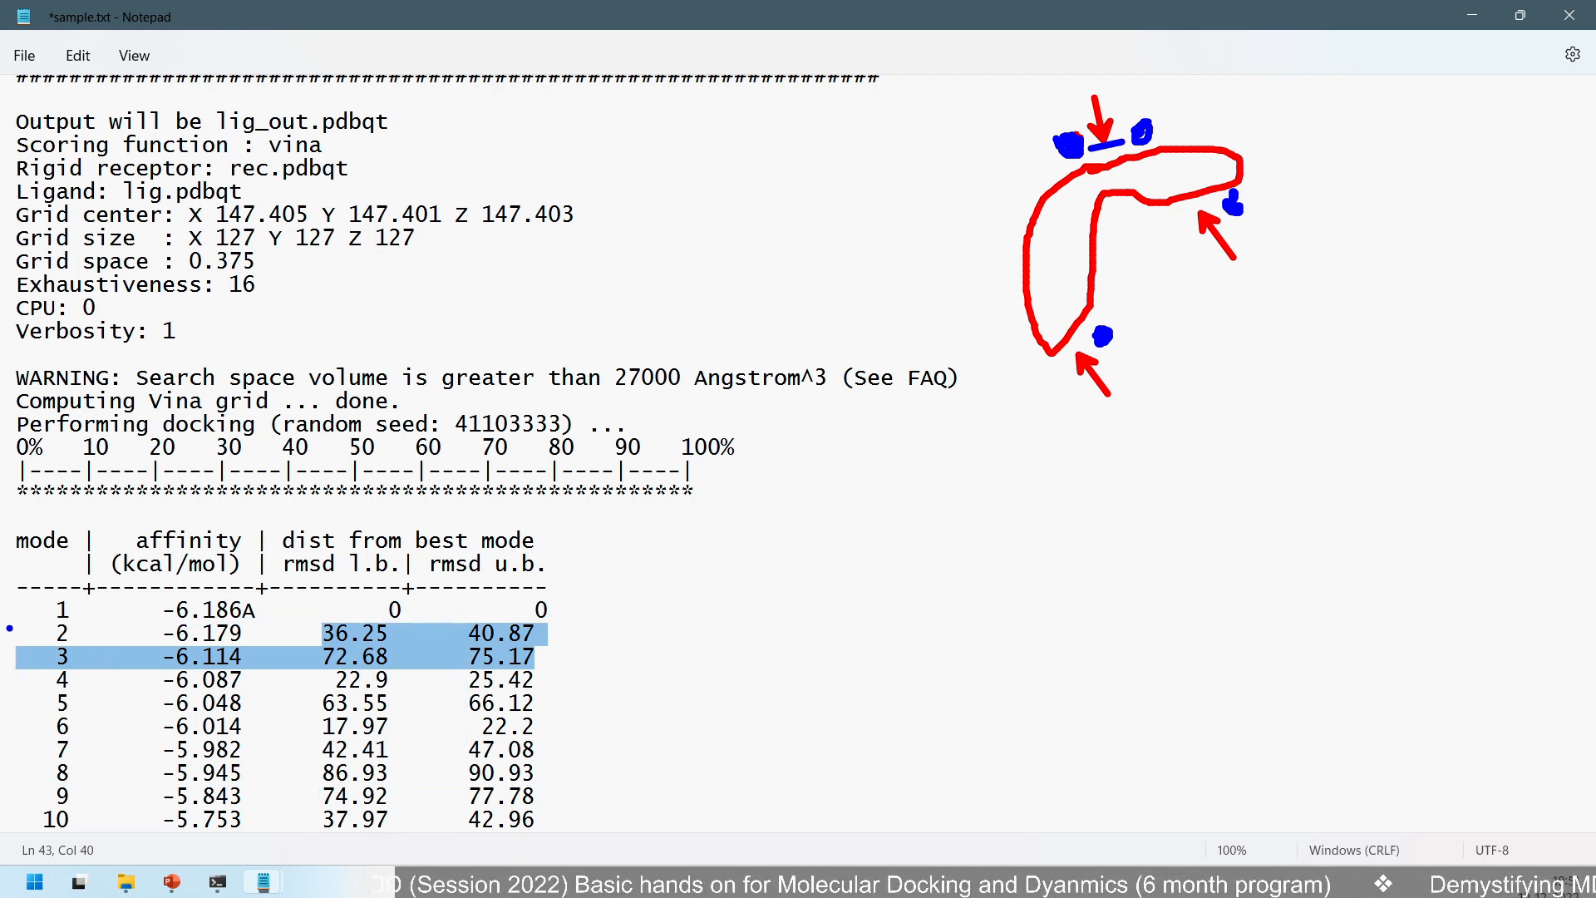
{"action": "mouse_move", "coordinate": [7, 619]}
{"action": "left_mouse_down"}
{"action": "mouse_move", "coordinate": [126, 697]}
{"action": "mouse_move", "coordinate": [567, 840]}
{"action": "left_mouse_up"}
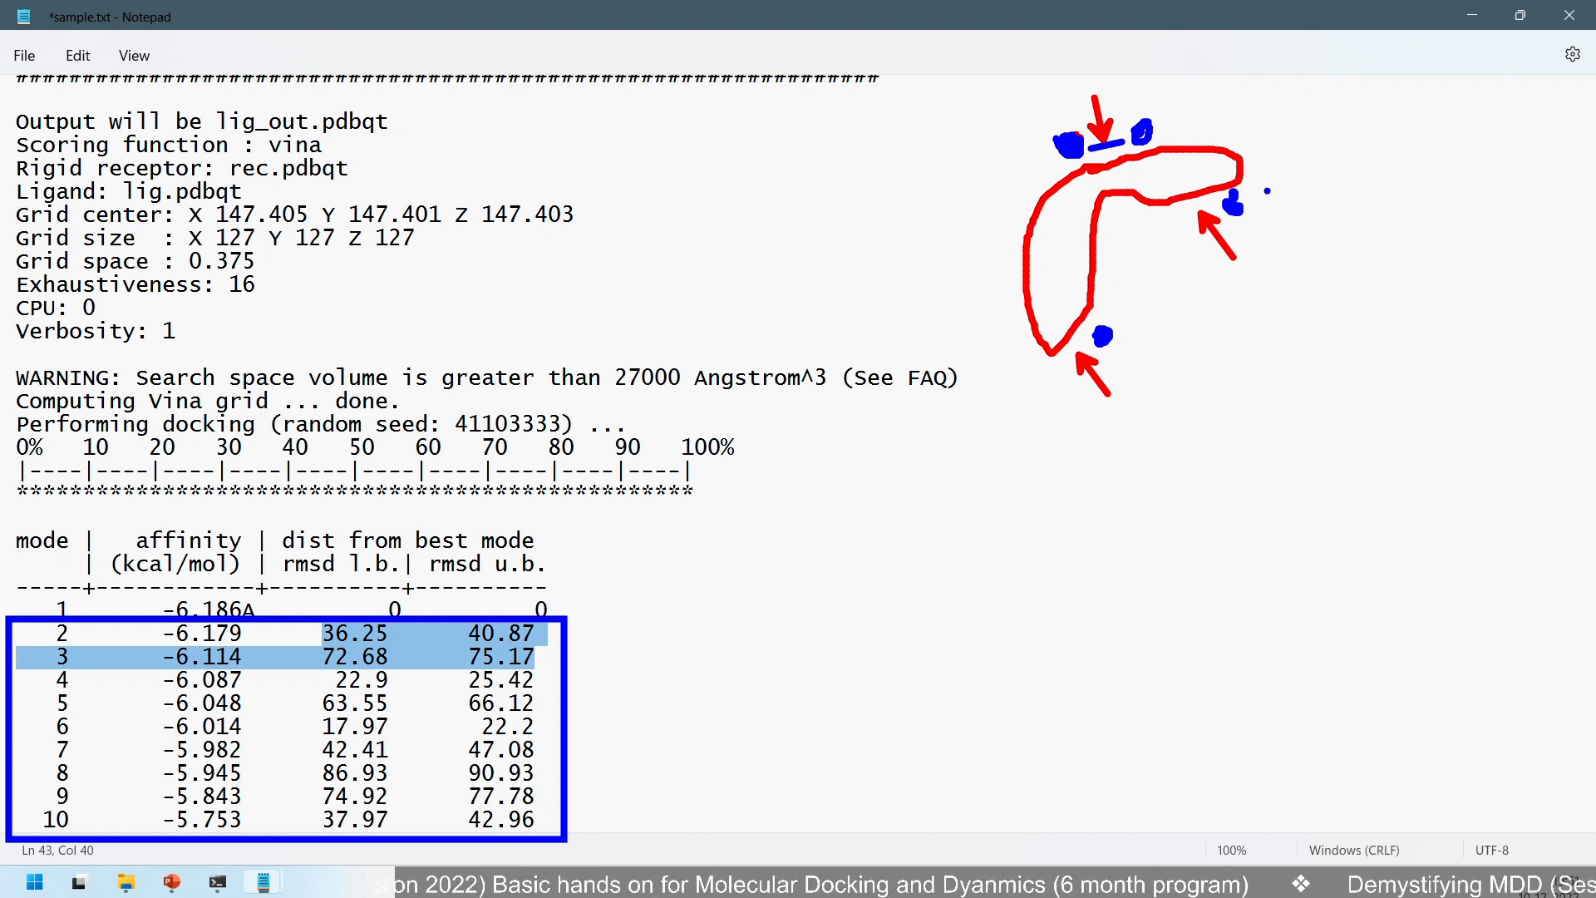
{"action": "left_click_drag", "start_coordinate": [1073, 179], "coordinate": [1174, 262]}
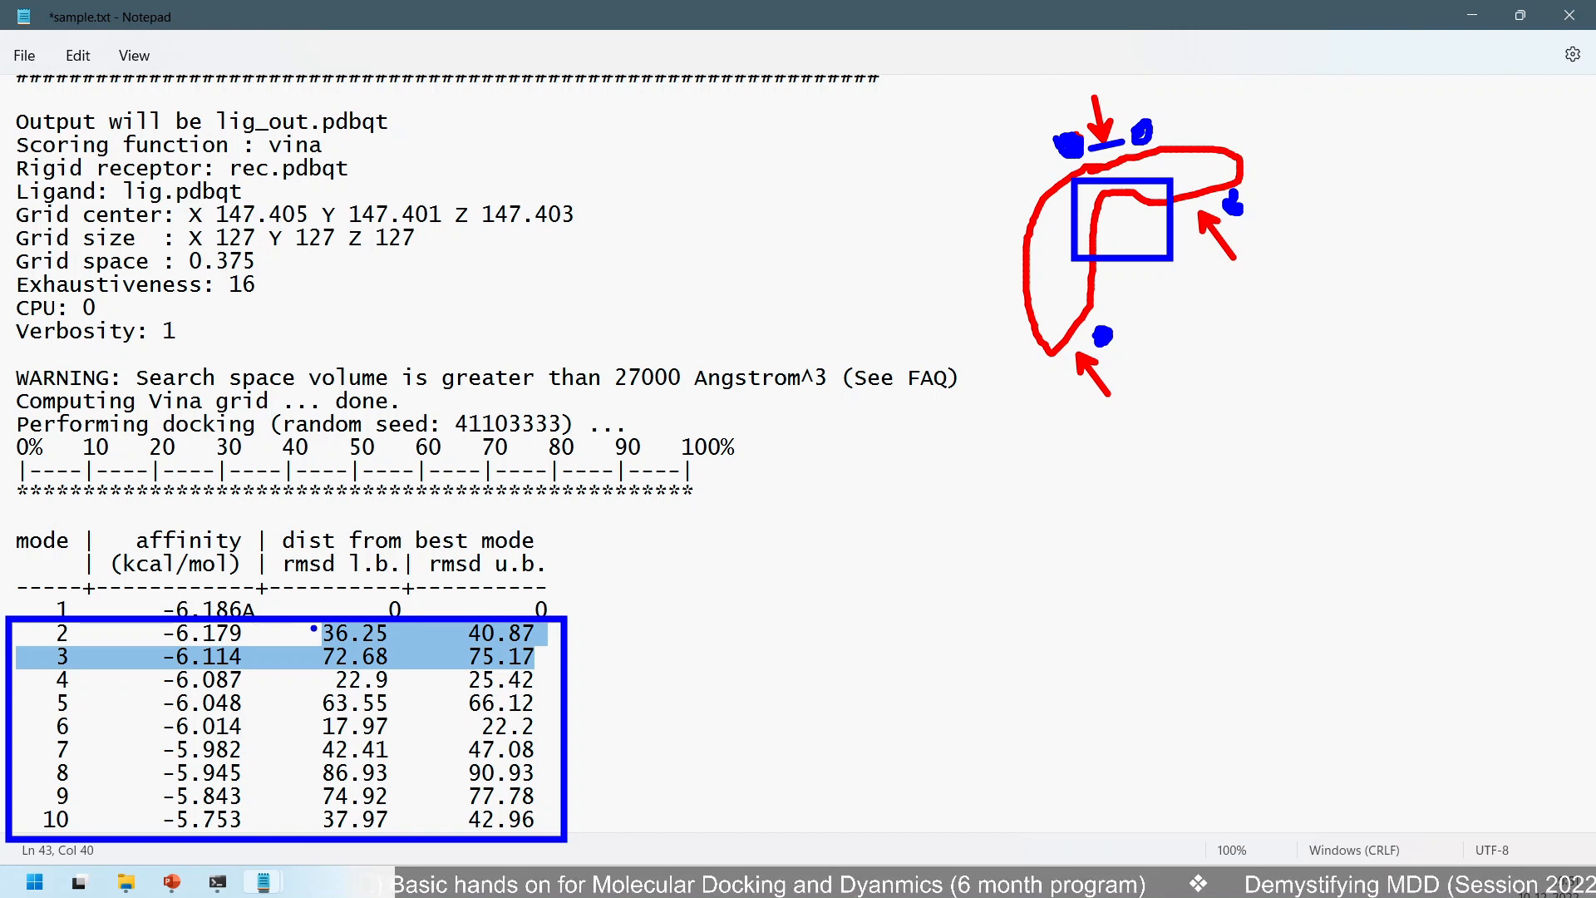
{"action": "key", "text": "Escape"}
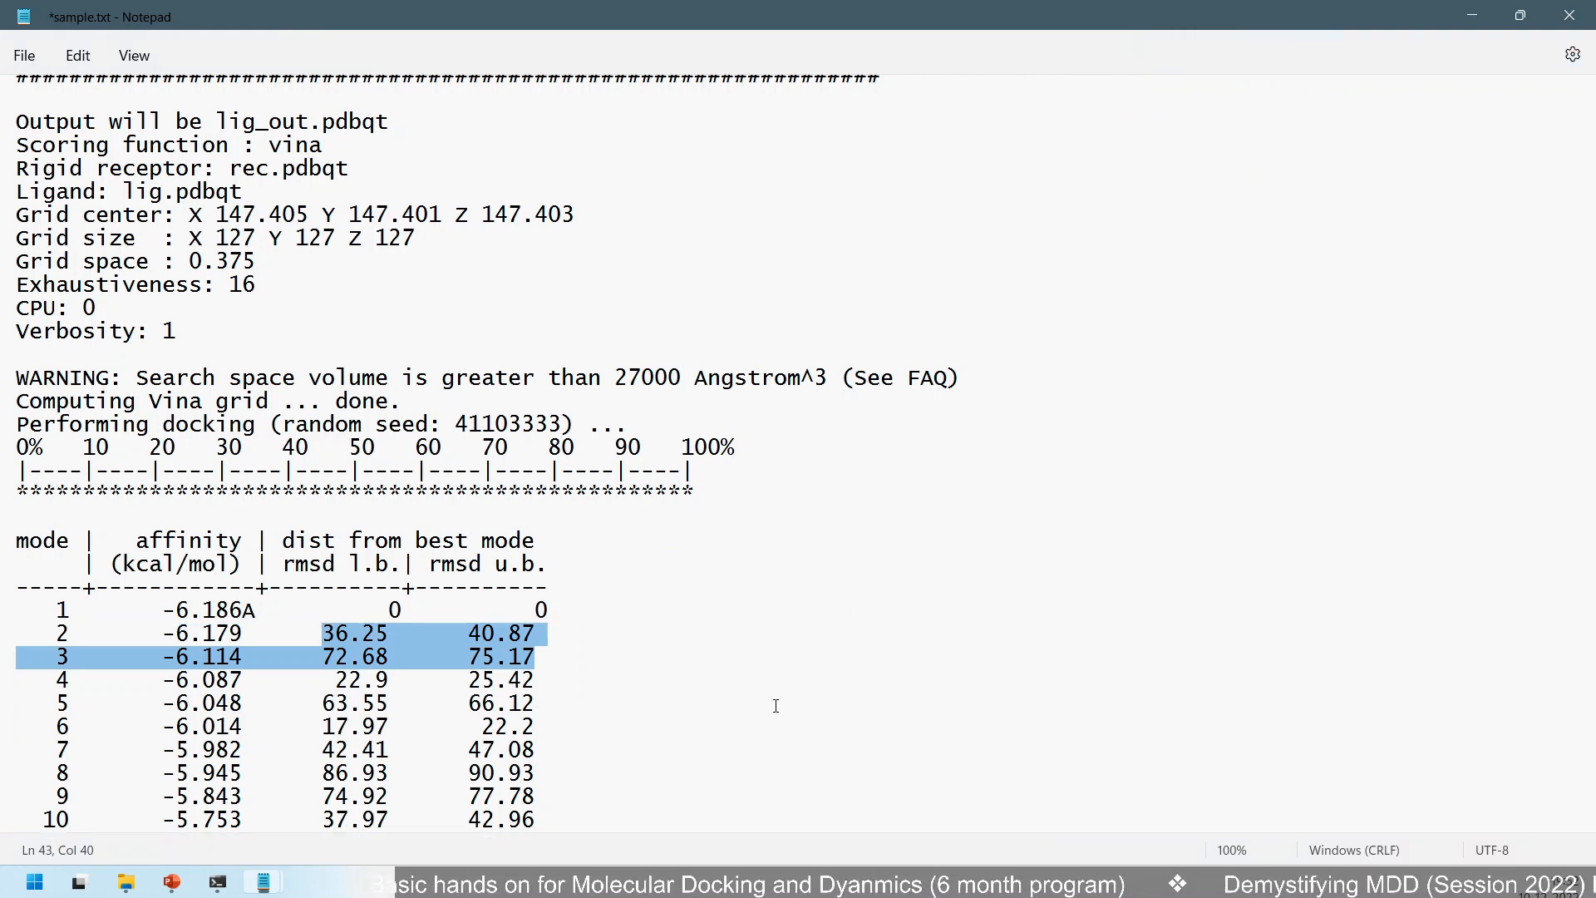
- Highlight the two RMSD values of mode 2 and the complete mode 1 row in the results table
{"action": "left_click", "coordinate": [597, 680]}
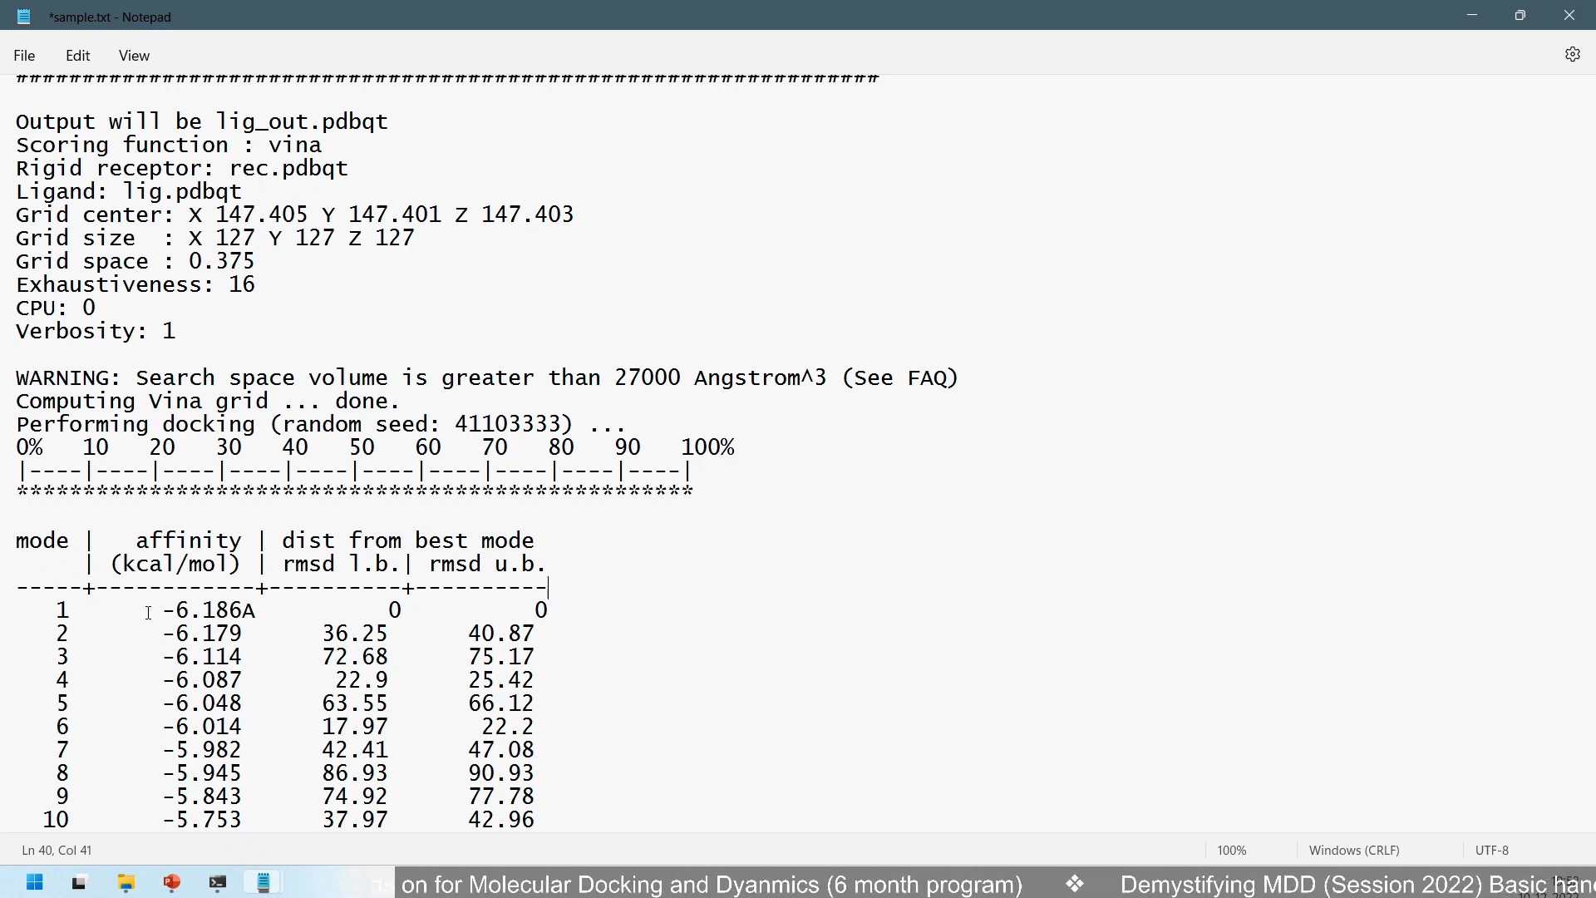
{"action": "left_click_drag", "start_coordinate": [149, 613], "coordinate": [536, 634]}
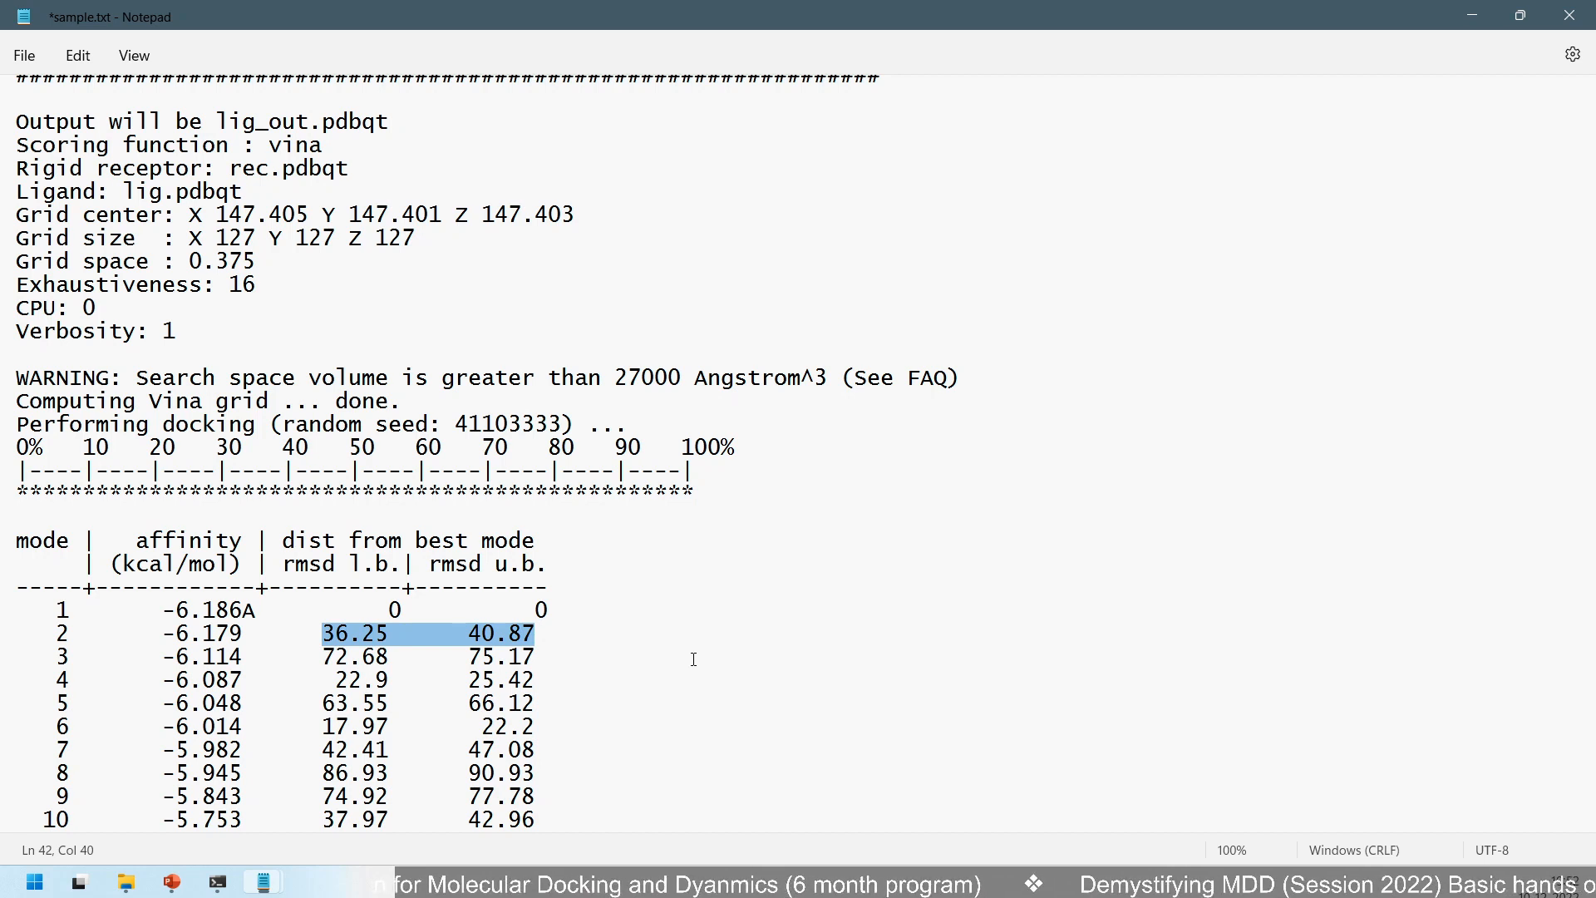
{"action": "left_click_drag", "start_coordinate": [24, 611], "coordinate": [573, 612]}
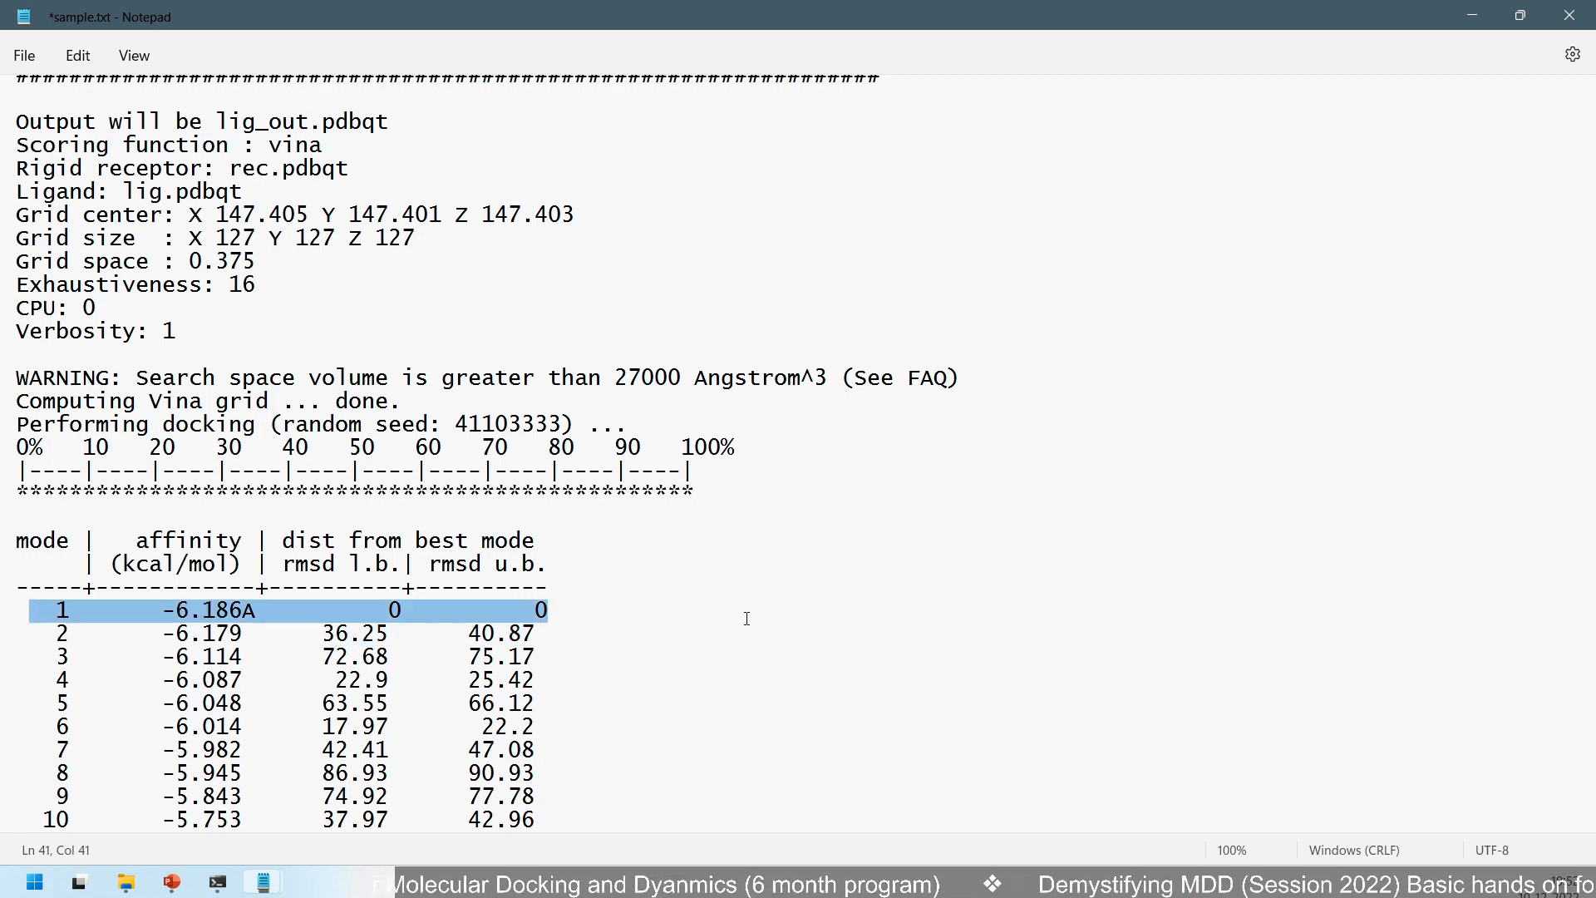
- Switch to the Command Prompt session that holds the Vina docking run and its result.log command
{"action": "left_click", "coordinate": [218, 883]}
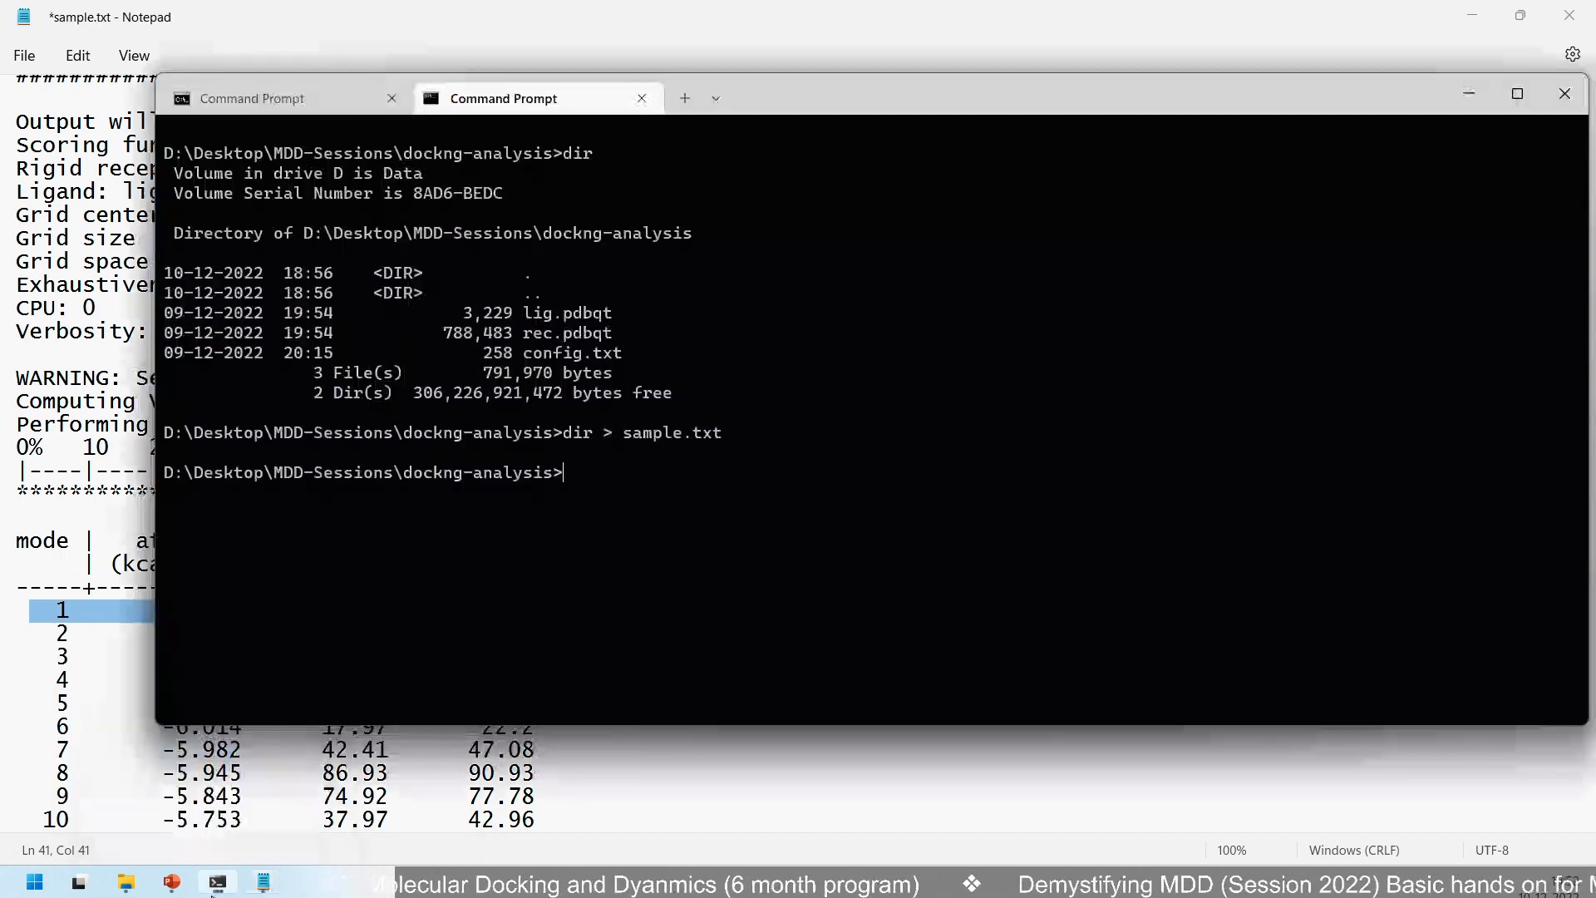
{"action": "left_click", "coordinate": [317, 104]}
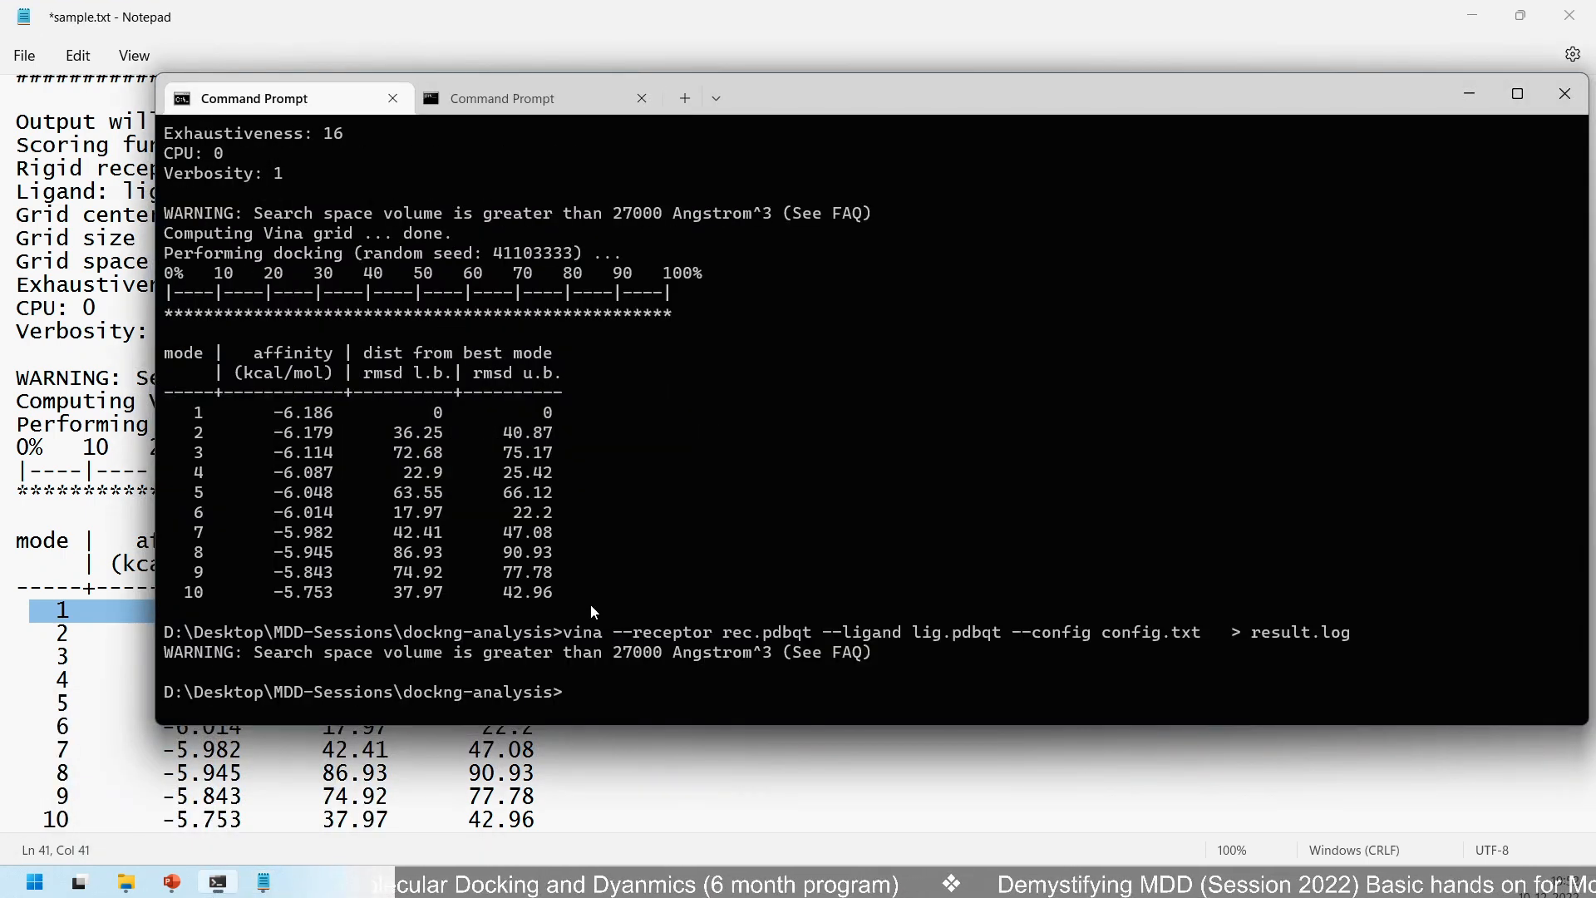
- Highlight the full Vina docking command and its "> result.log" redirection, and minimize the Command Prompt window
{"action": "left_click_drag", "start_coordinate": [896, 652], "coordinate": [566, 631]}
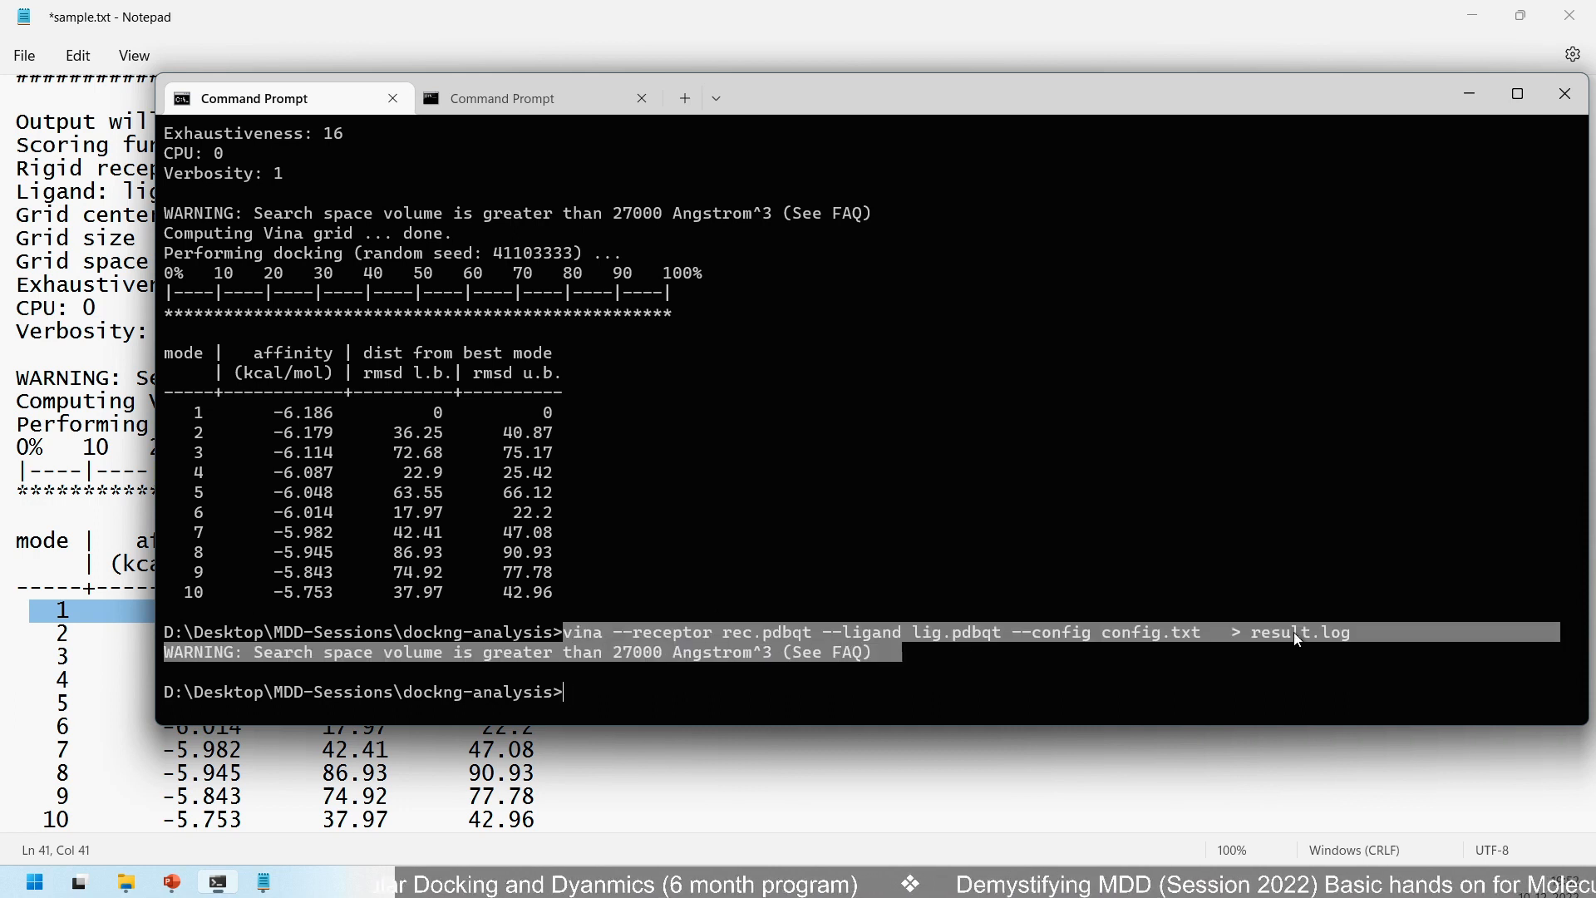
{"action": "left_click", "coordinate": [1198, 640]}
{"action": "left_click_drag", "start_coordinate": [1214, 632], "coordinate": [1353, 639]}
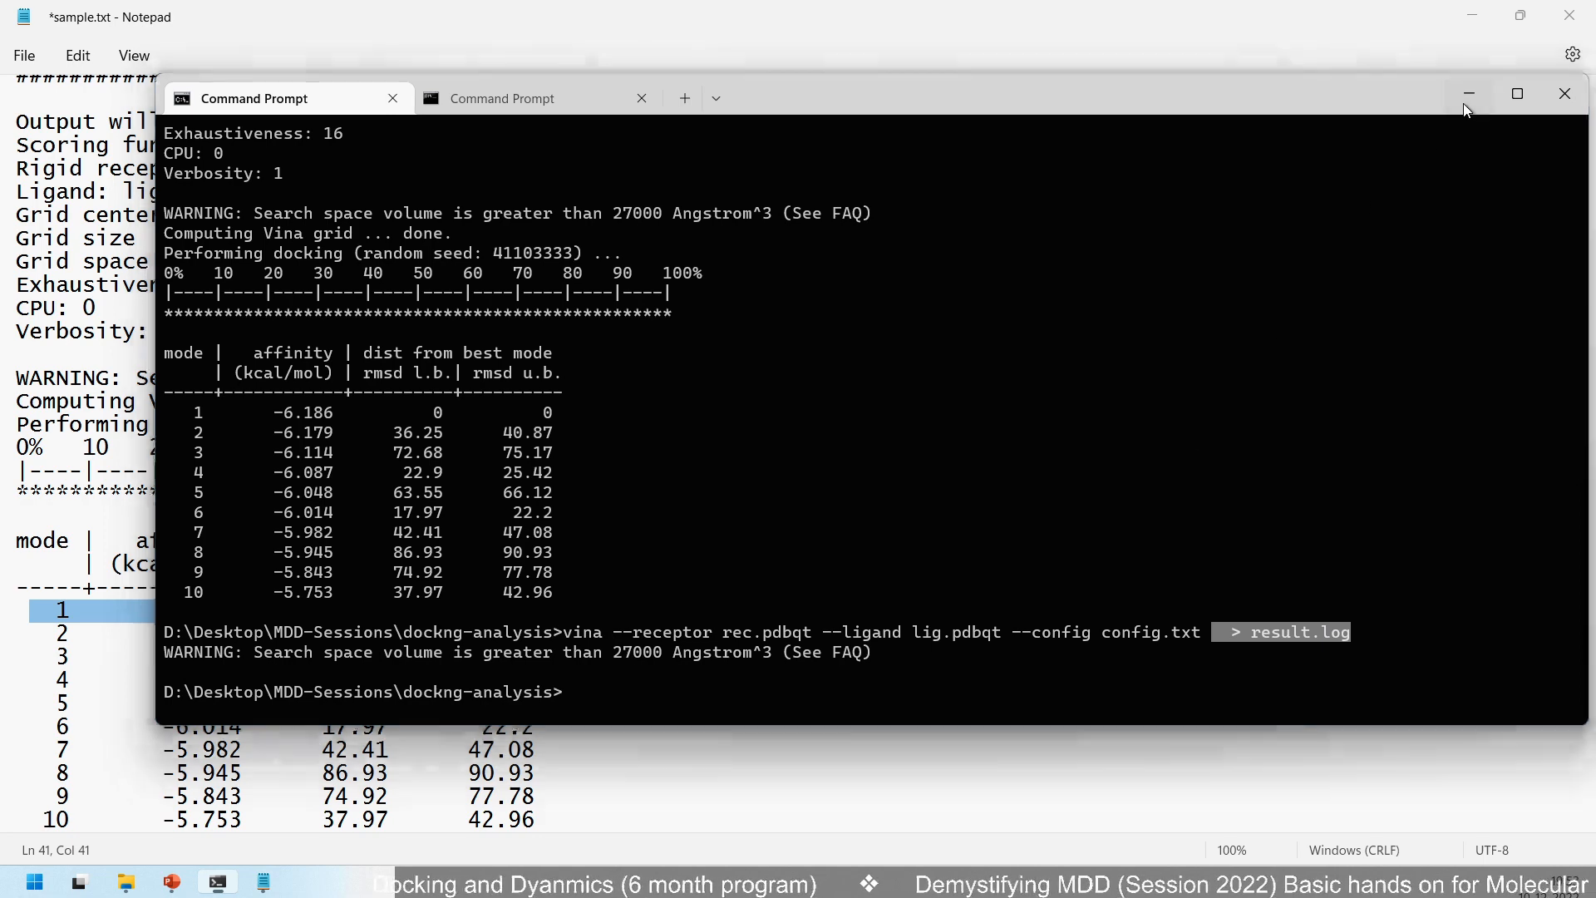
{"action": "left_click", "coordinate": [1469, 97]}
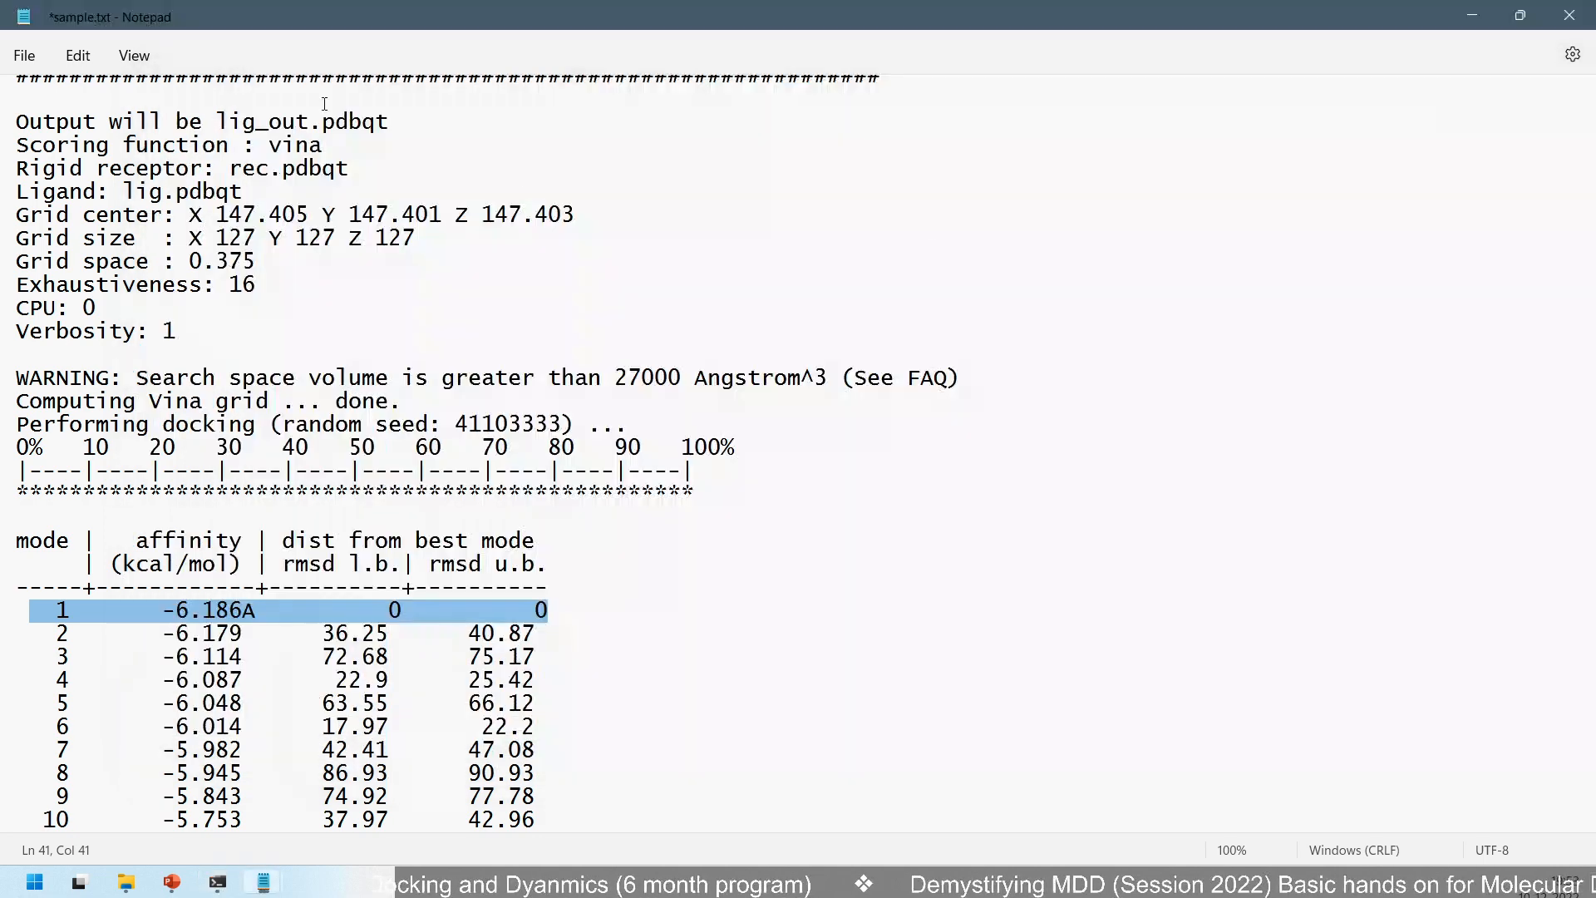
- Review the already open result.log from its end back to the citation header, close it and put sample.txt out of view
{"action": "left_click", "coordinate": [1470, 17]}
{"action": "key", "text": "alt+Tab"}
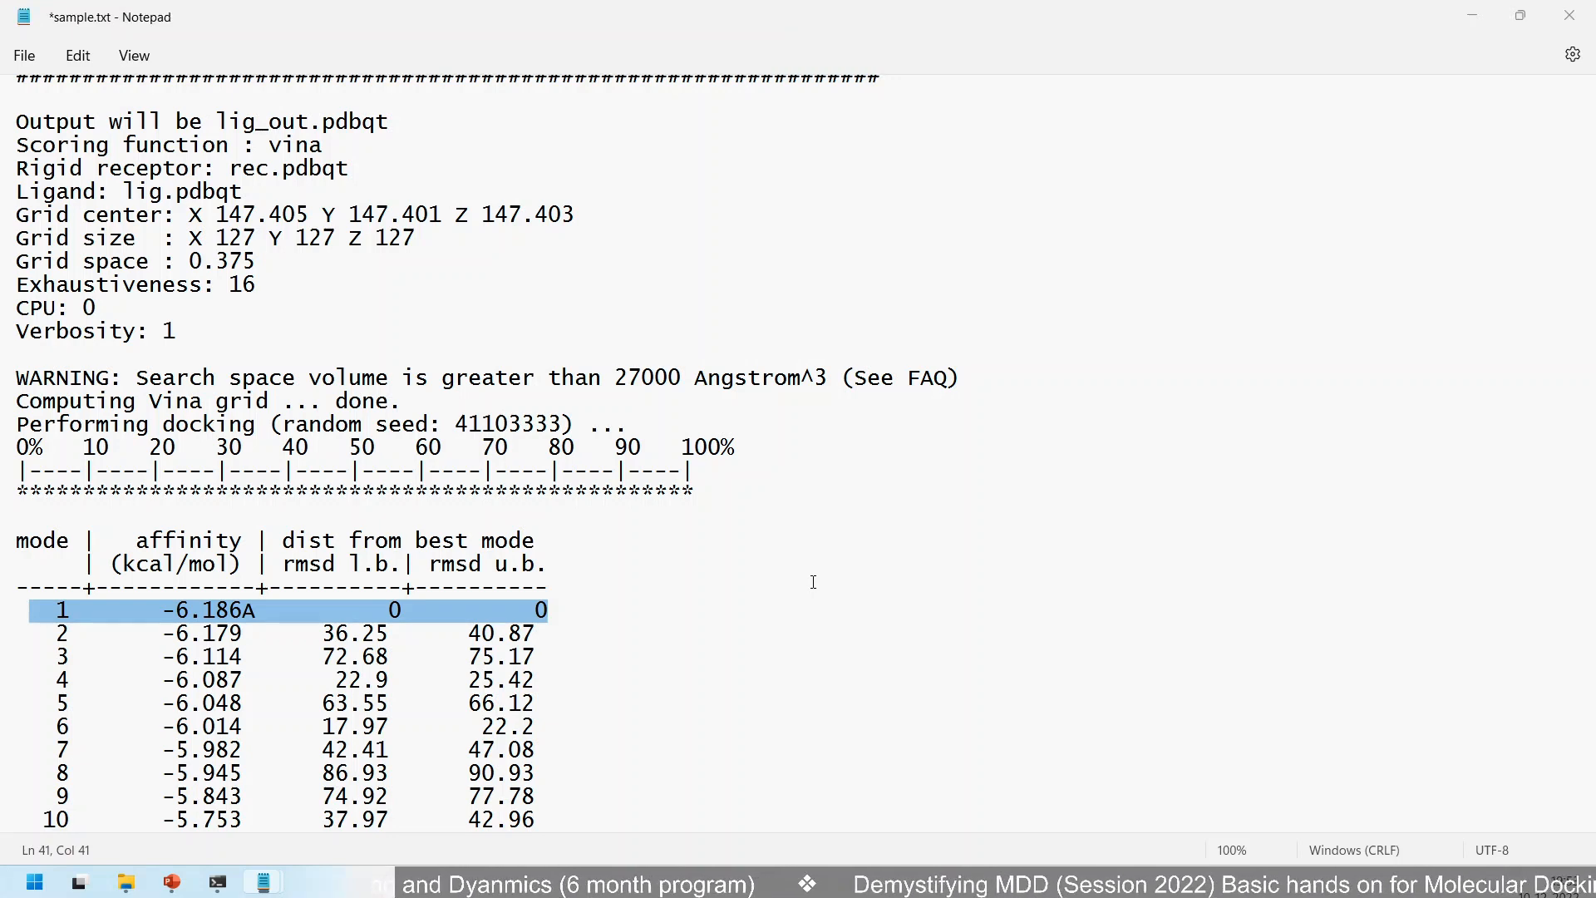
{"action": "key", "text": "alt+Tab"}
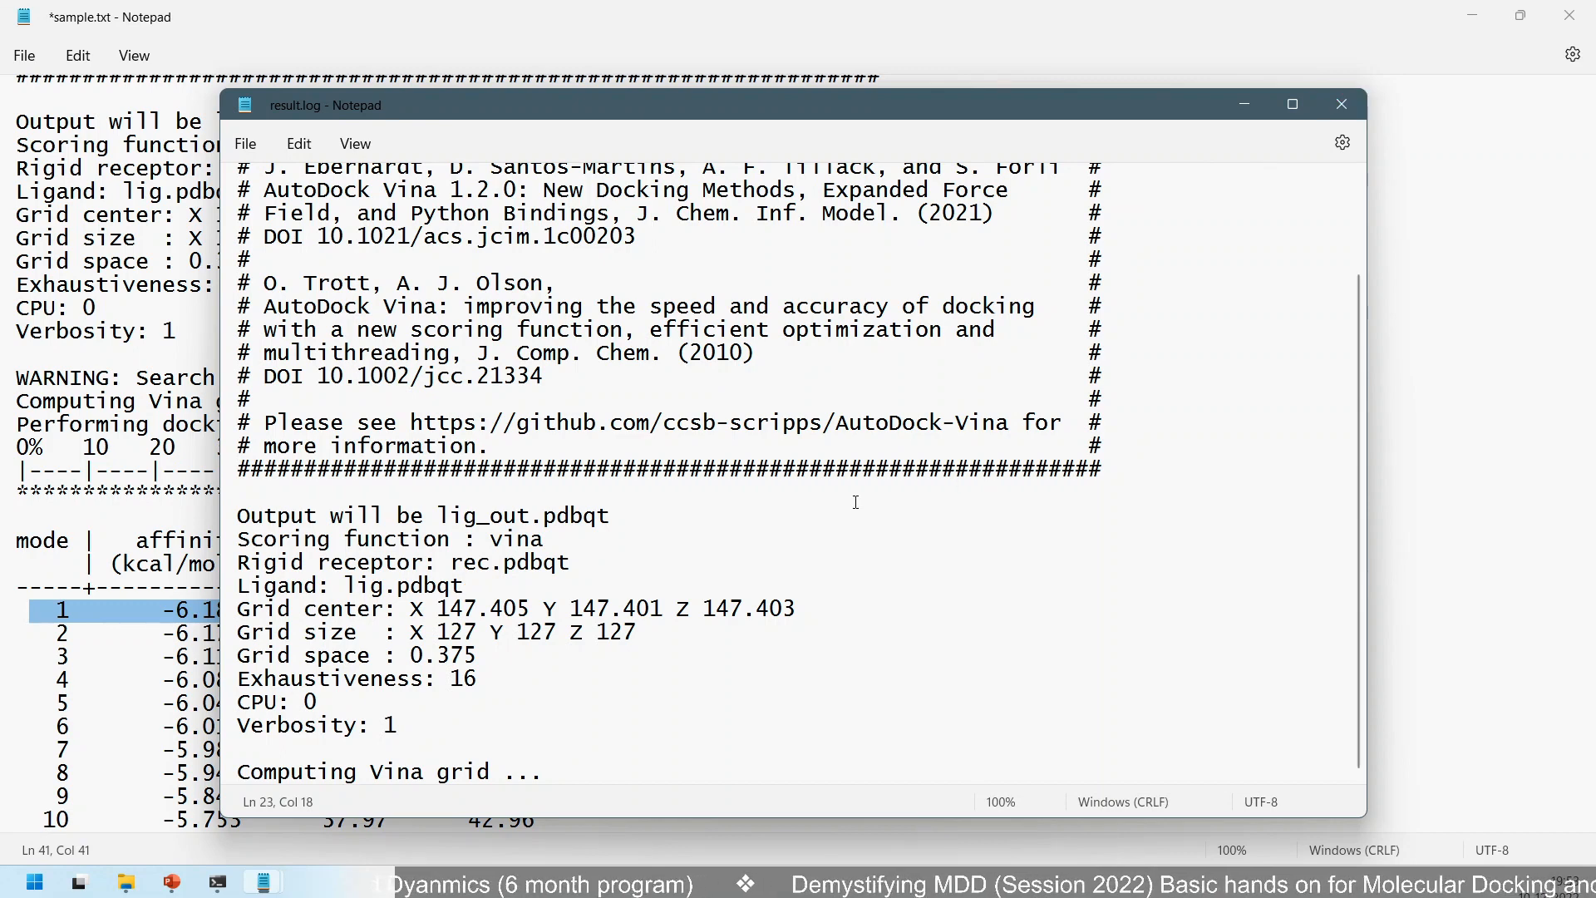
{"action": "scroll", "coordinate": [855, 503], "scroll_direction": "up", "scroll_amount": 1}
{"action": "scroll", "coordinate": [856, 502], "scroll_direction": "up", "scroll_amount": 1}
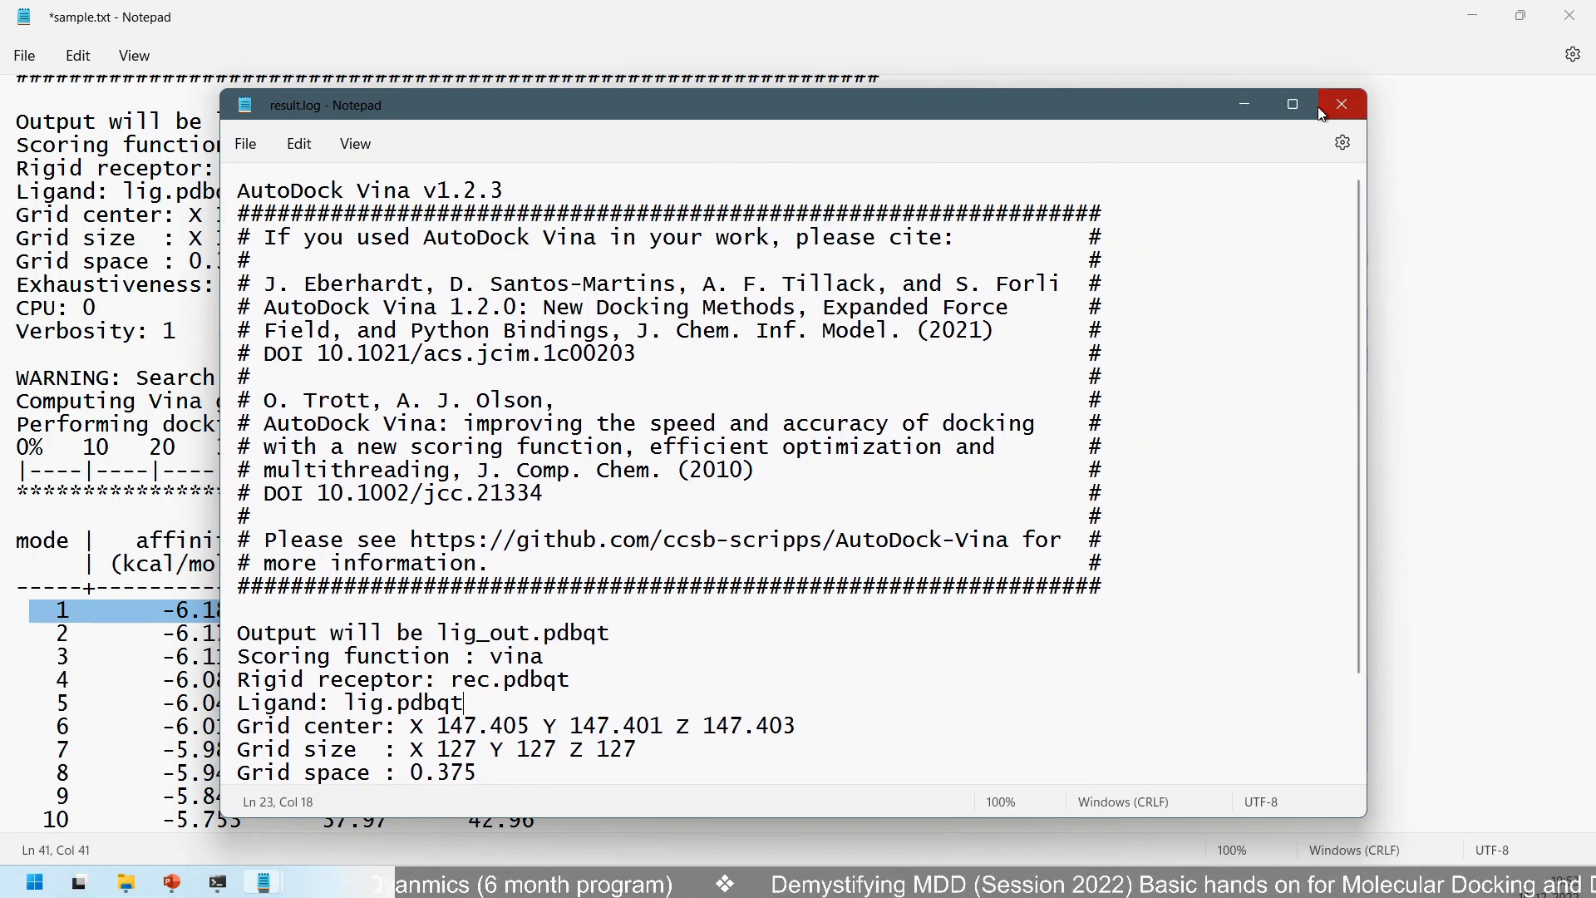
{"action": "left_click", "coordinate": [1342, 104]}
{"action": "left_click", "coordinate": [1461, 25]}
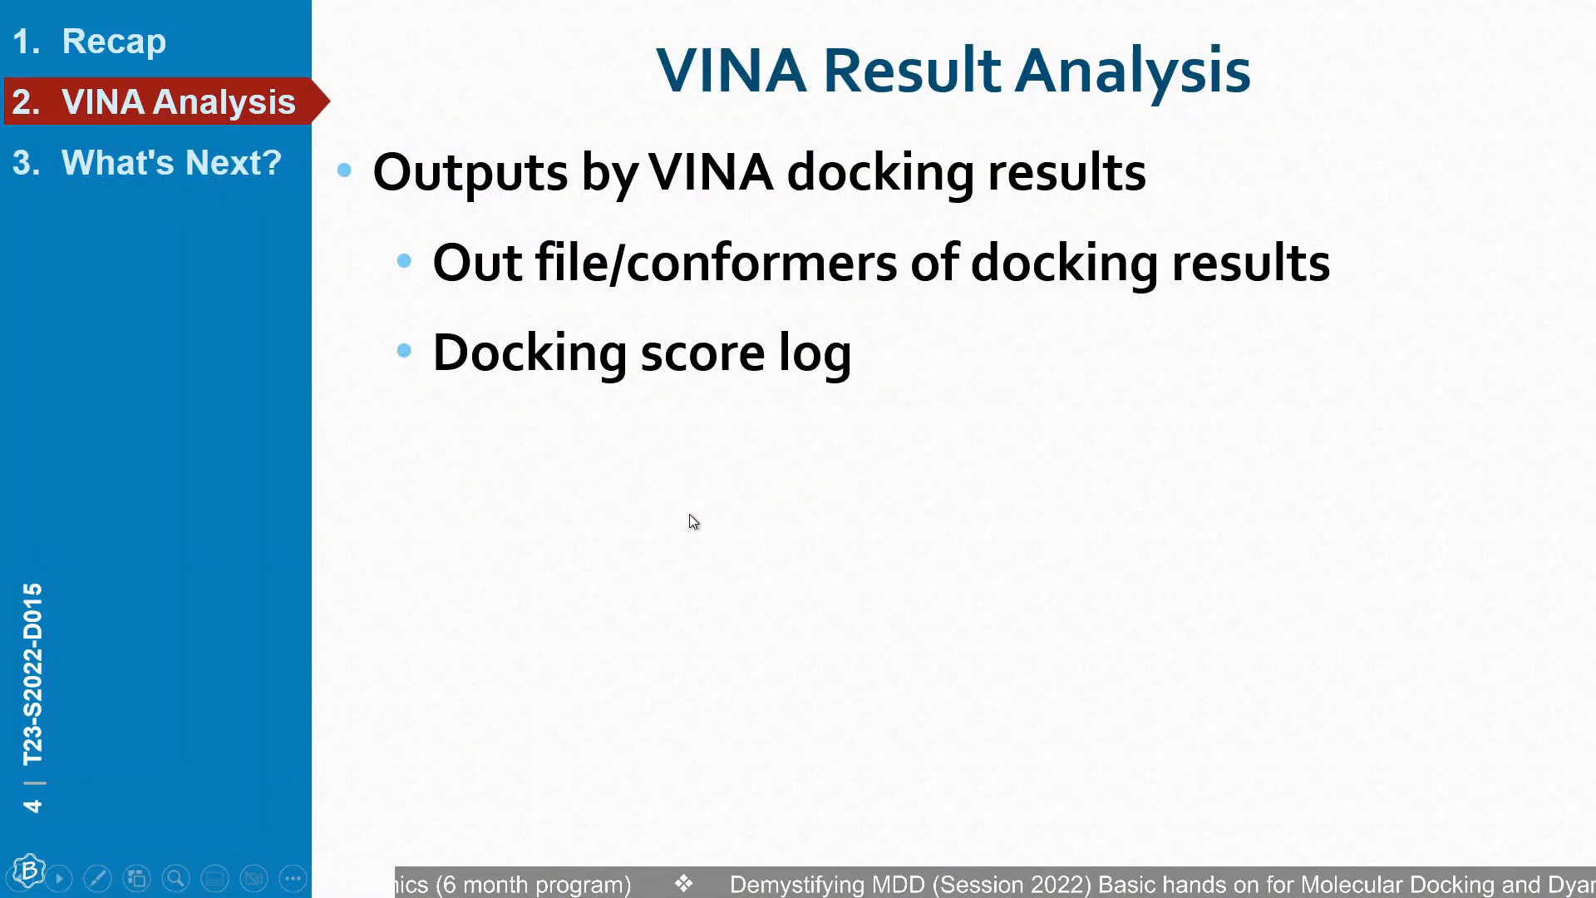
- Reopen result.log from the dockng-analysis folder and select its results table from the header to mode 10
{"action": "key", "text": "alt+Tab"}
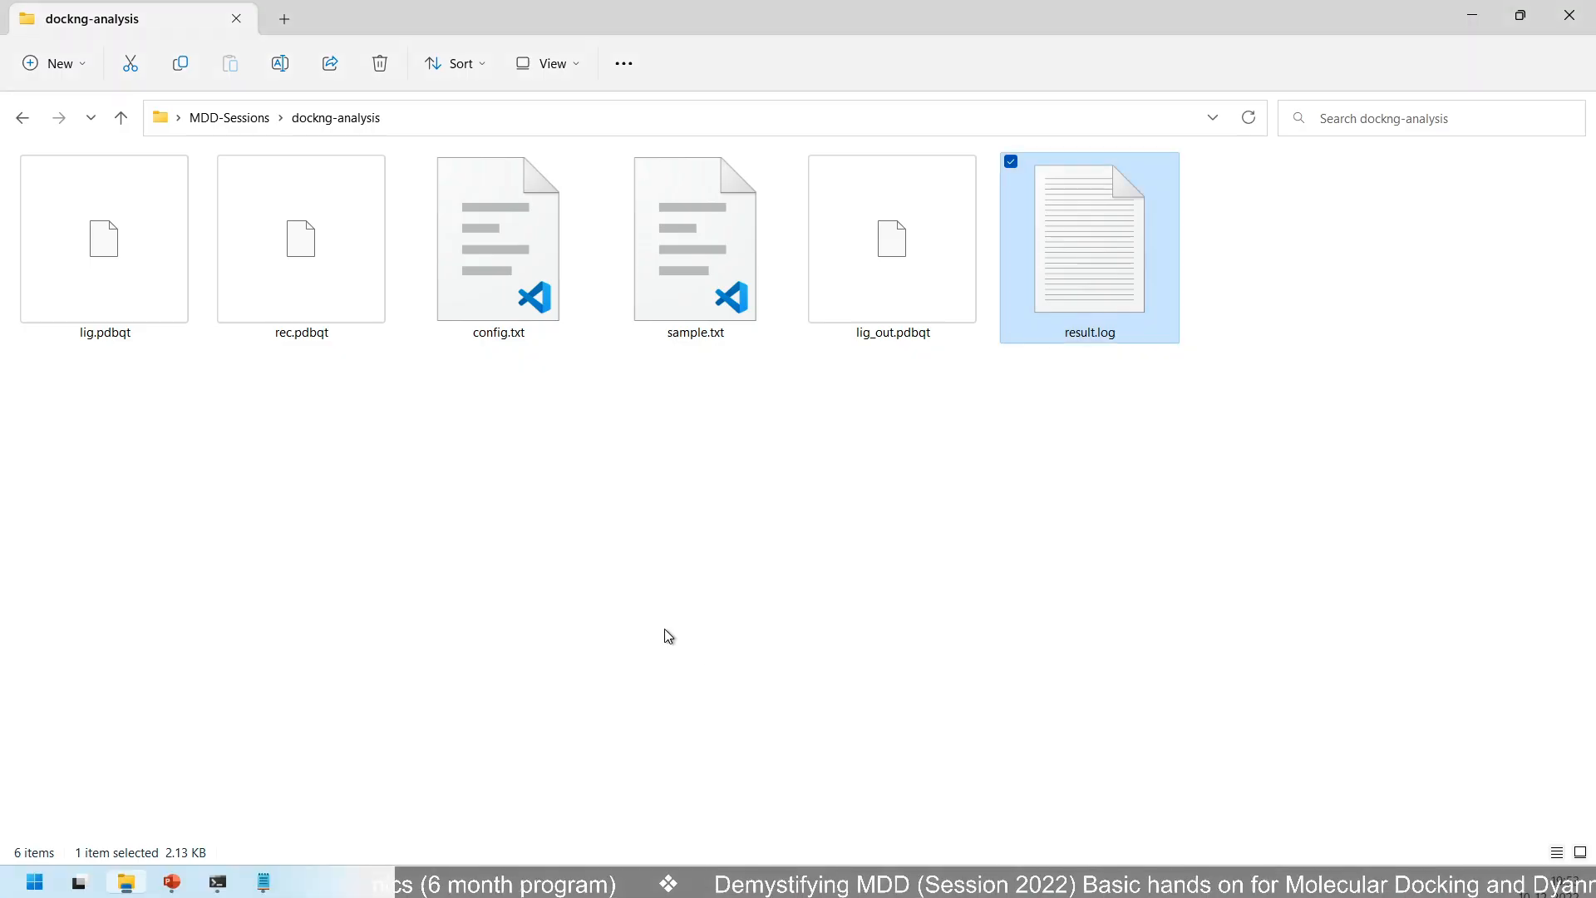
{"action": "right_click", "coordinate": [1108, 280]}
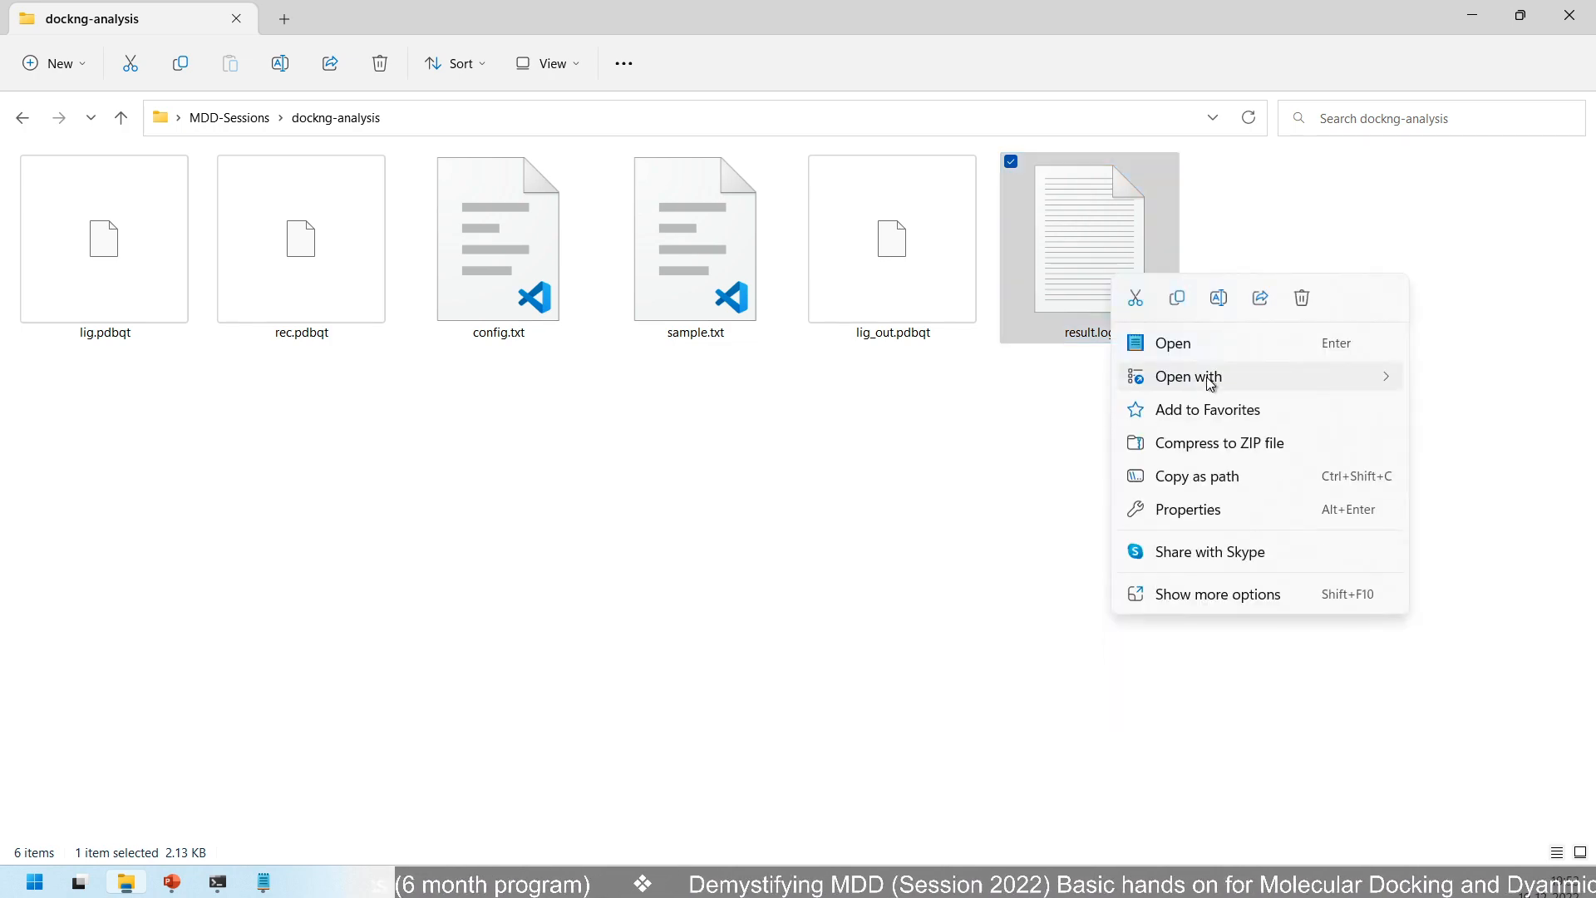
{"action": "mouse_move", "coordinate": [1211, 383]}
{"action": "left_click", "coordinate": [993, 388]}
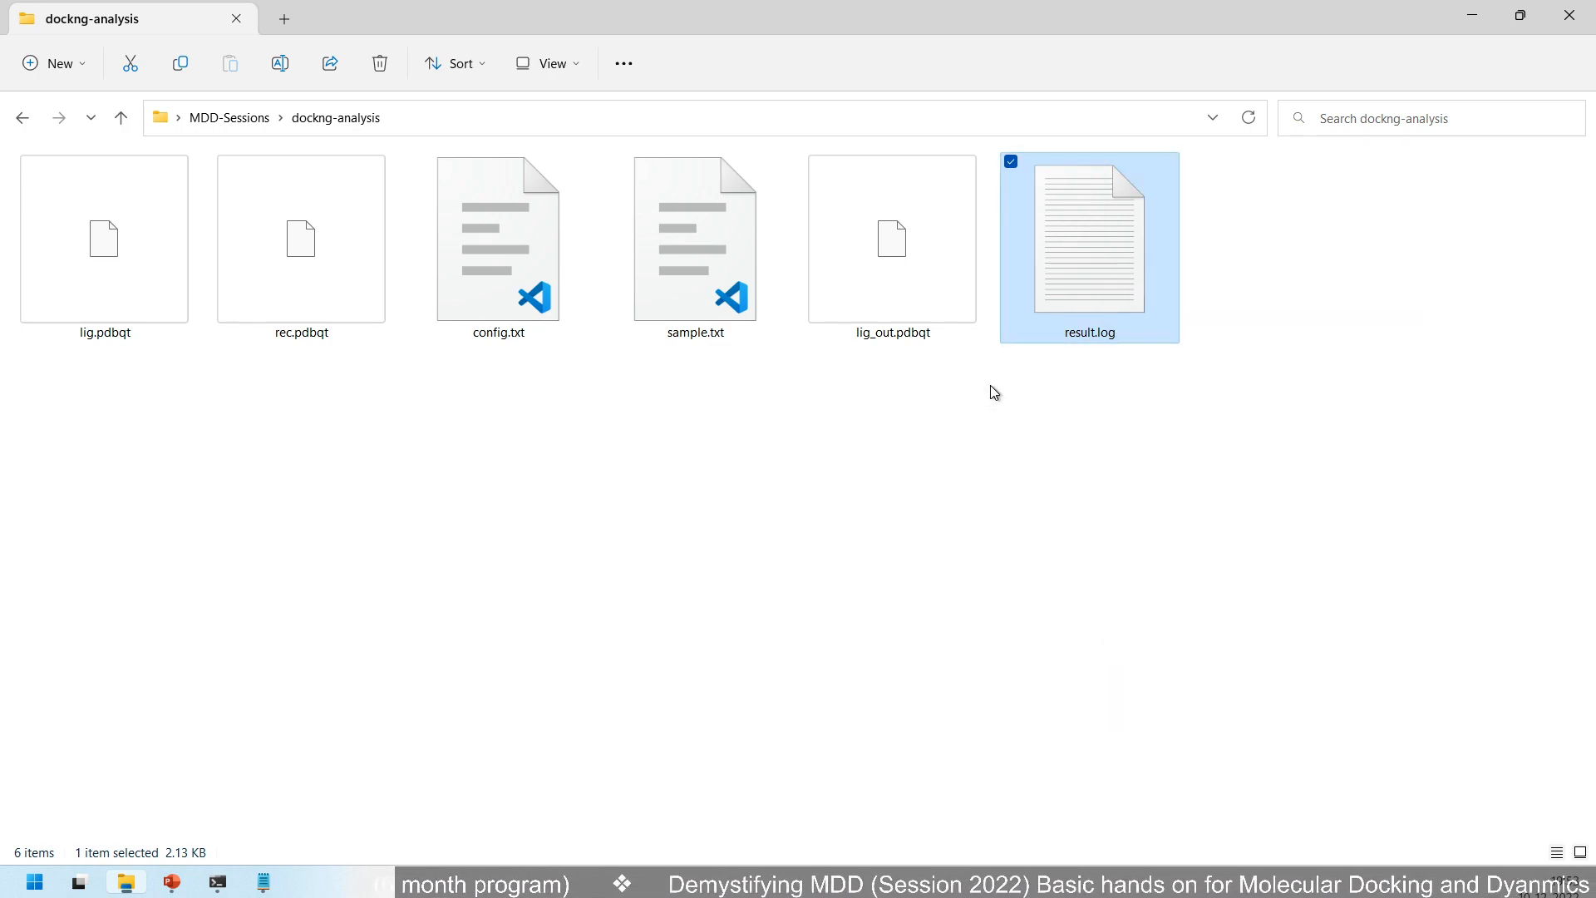
{"action": "scroll", "coordinate": [829, 460], "scroll_direction": "down", "scroll_amount": 6}
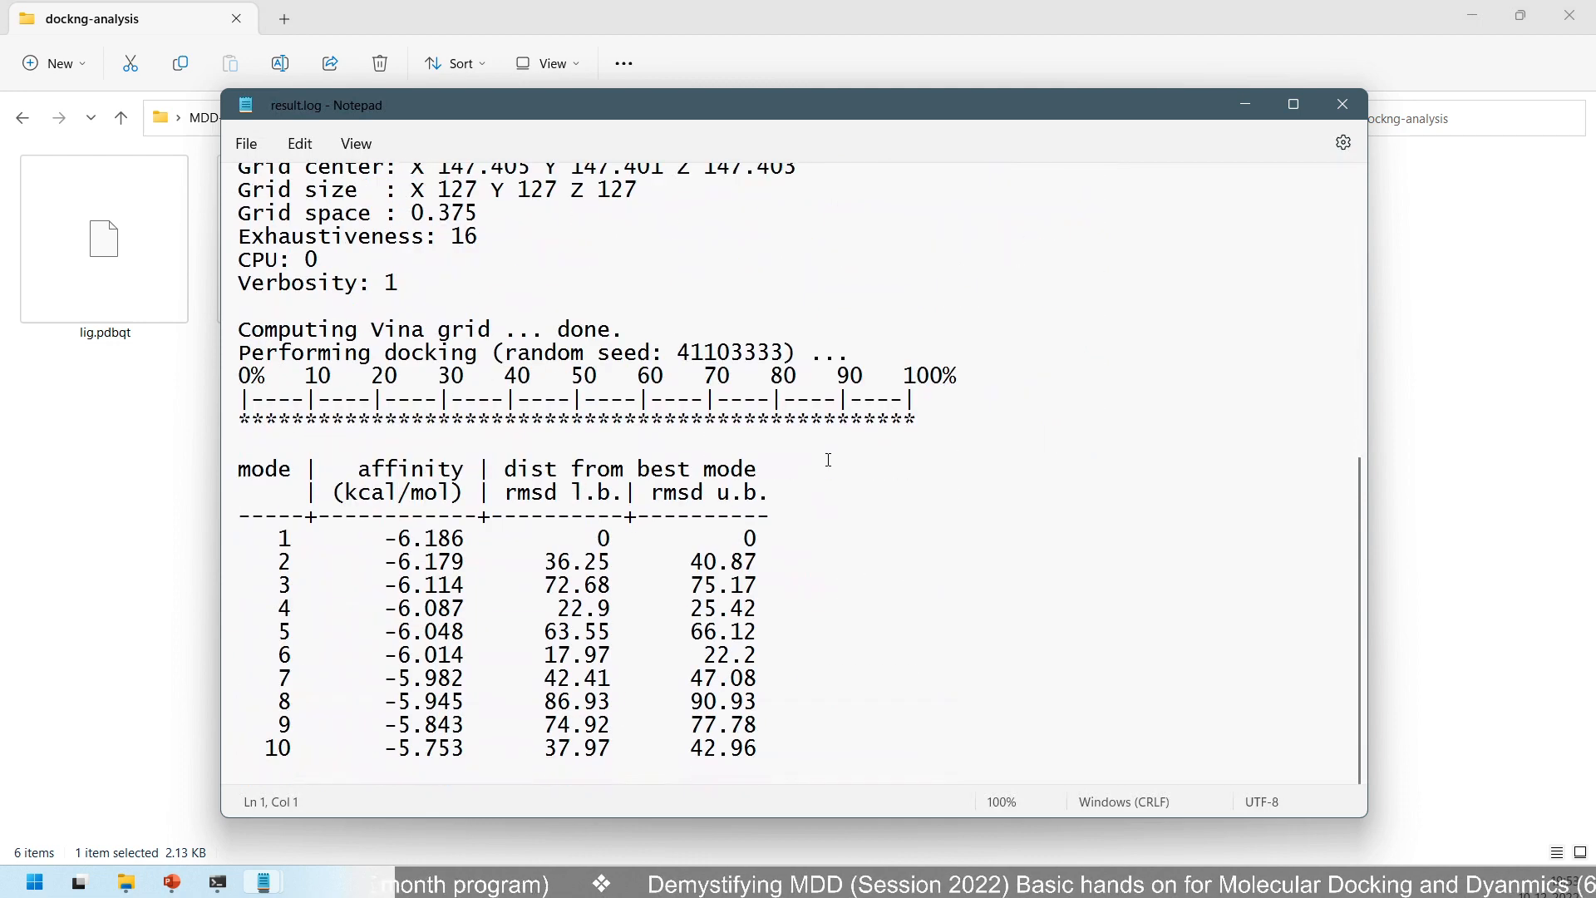
{"action": "left_click_drag", "start_coordinate": [782, 765], "coordinate": [241, 466]}
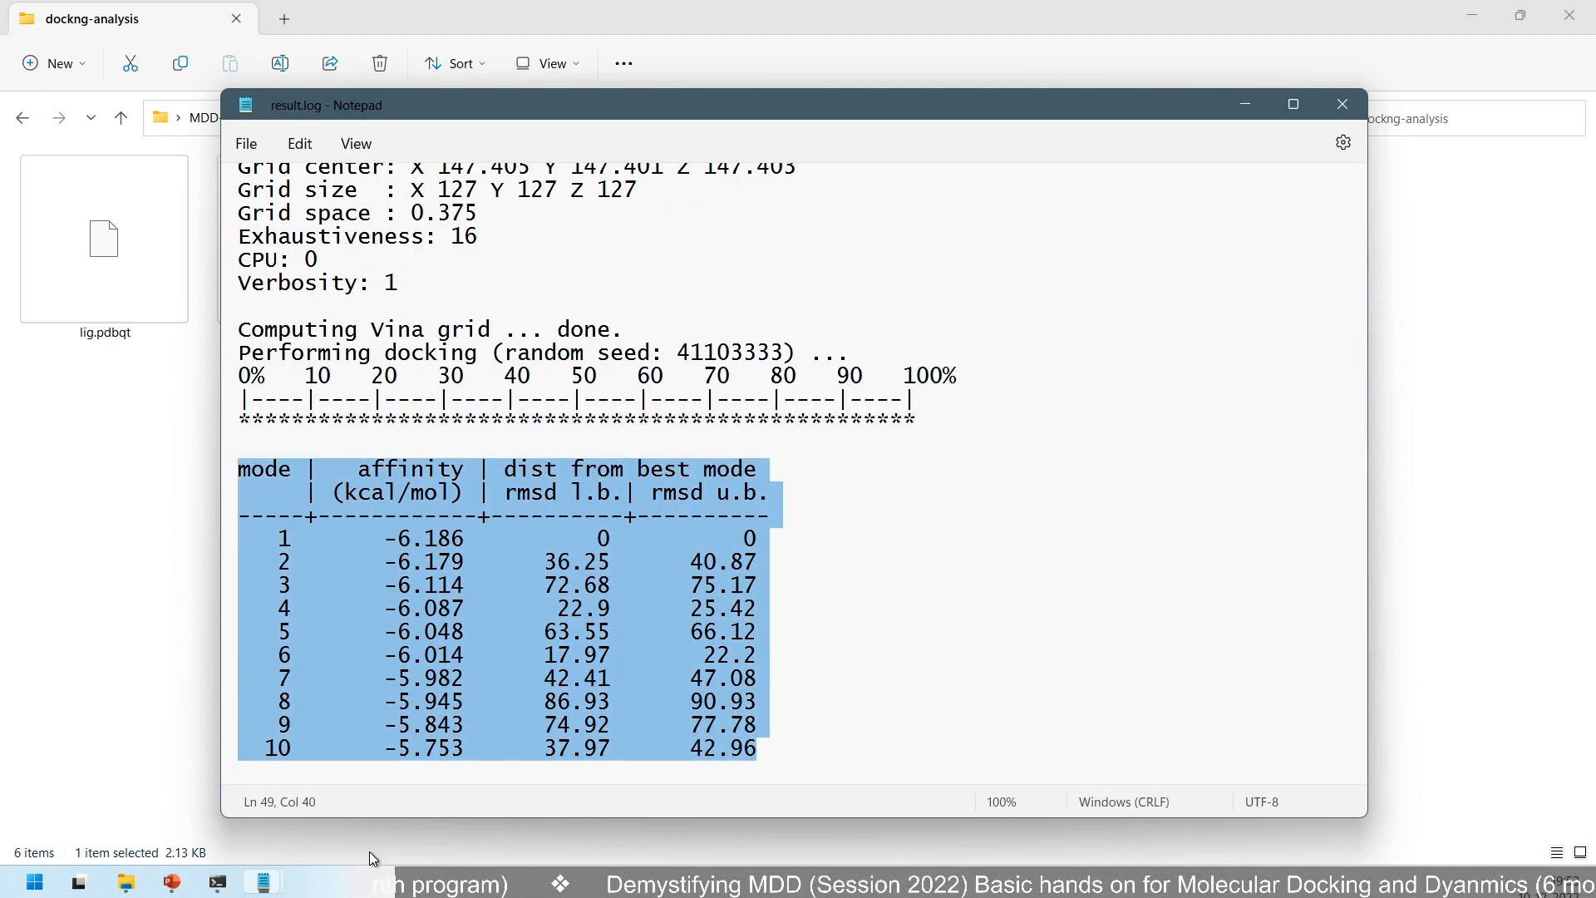
- Place the sample.txt window beside result.log and delete the stray "A" after the mode 1 affinity value
{"action": "mouse_move", "coordinate": [264, 888]}
{"action": "left_click", "coordinate": [147, 783]}
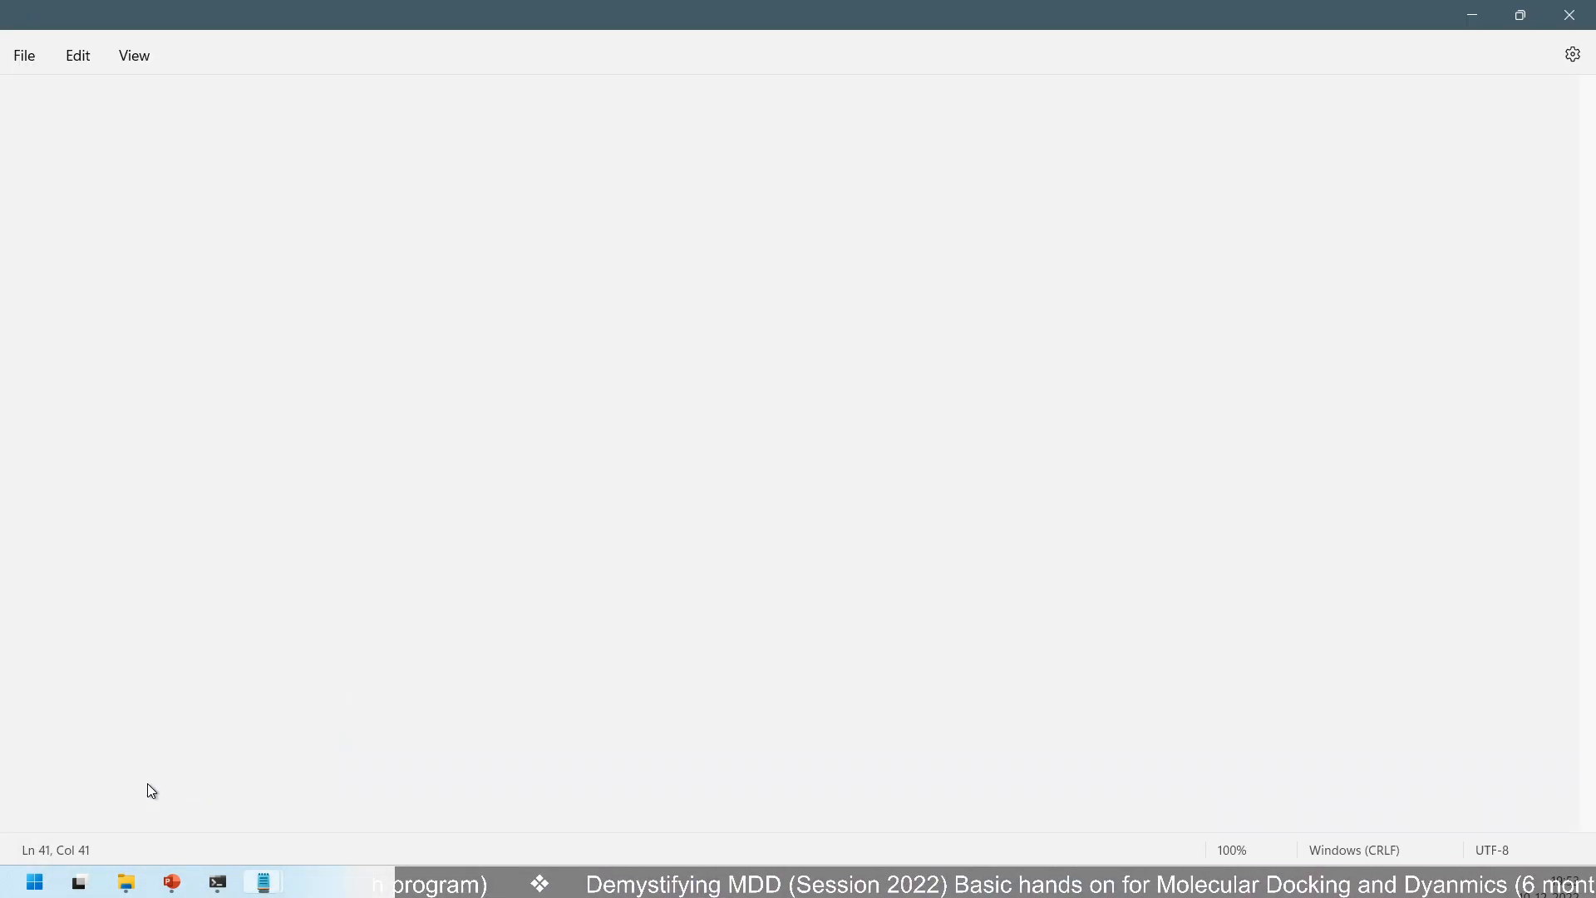
{"action": "left_click_drag", "start_coordinate": [563, 26], "coordinate": [1371, 110]}
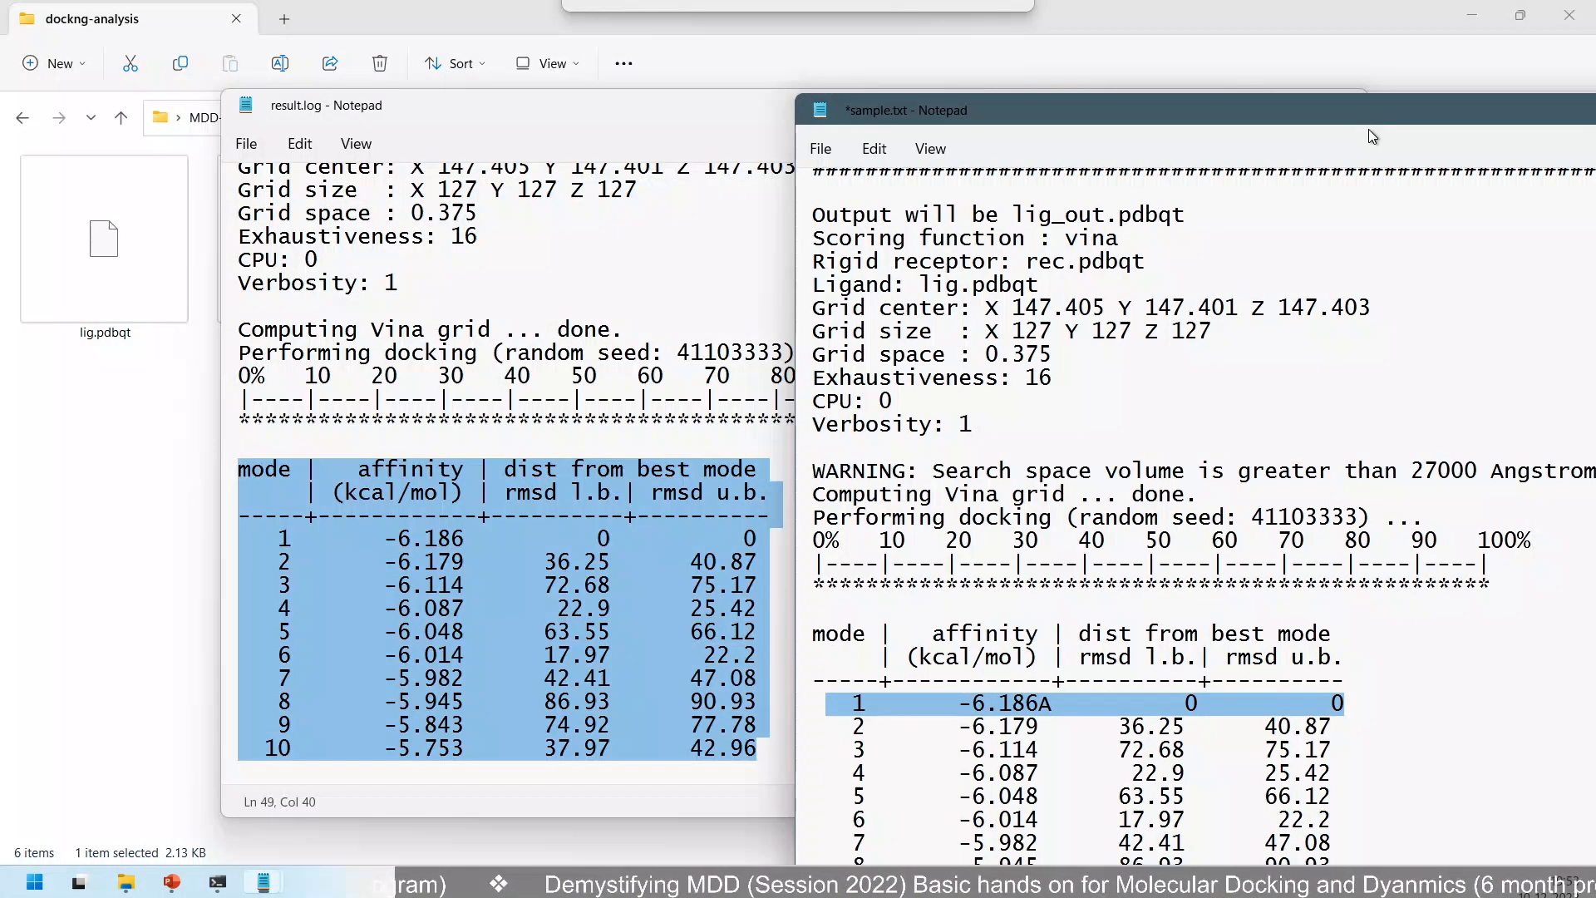
{"action": "left_click", "coordinate": [1066, 708]}
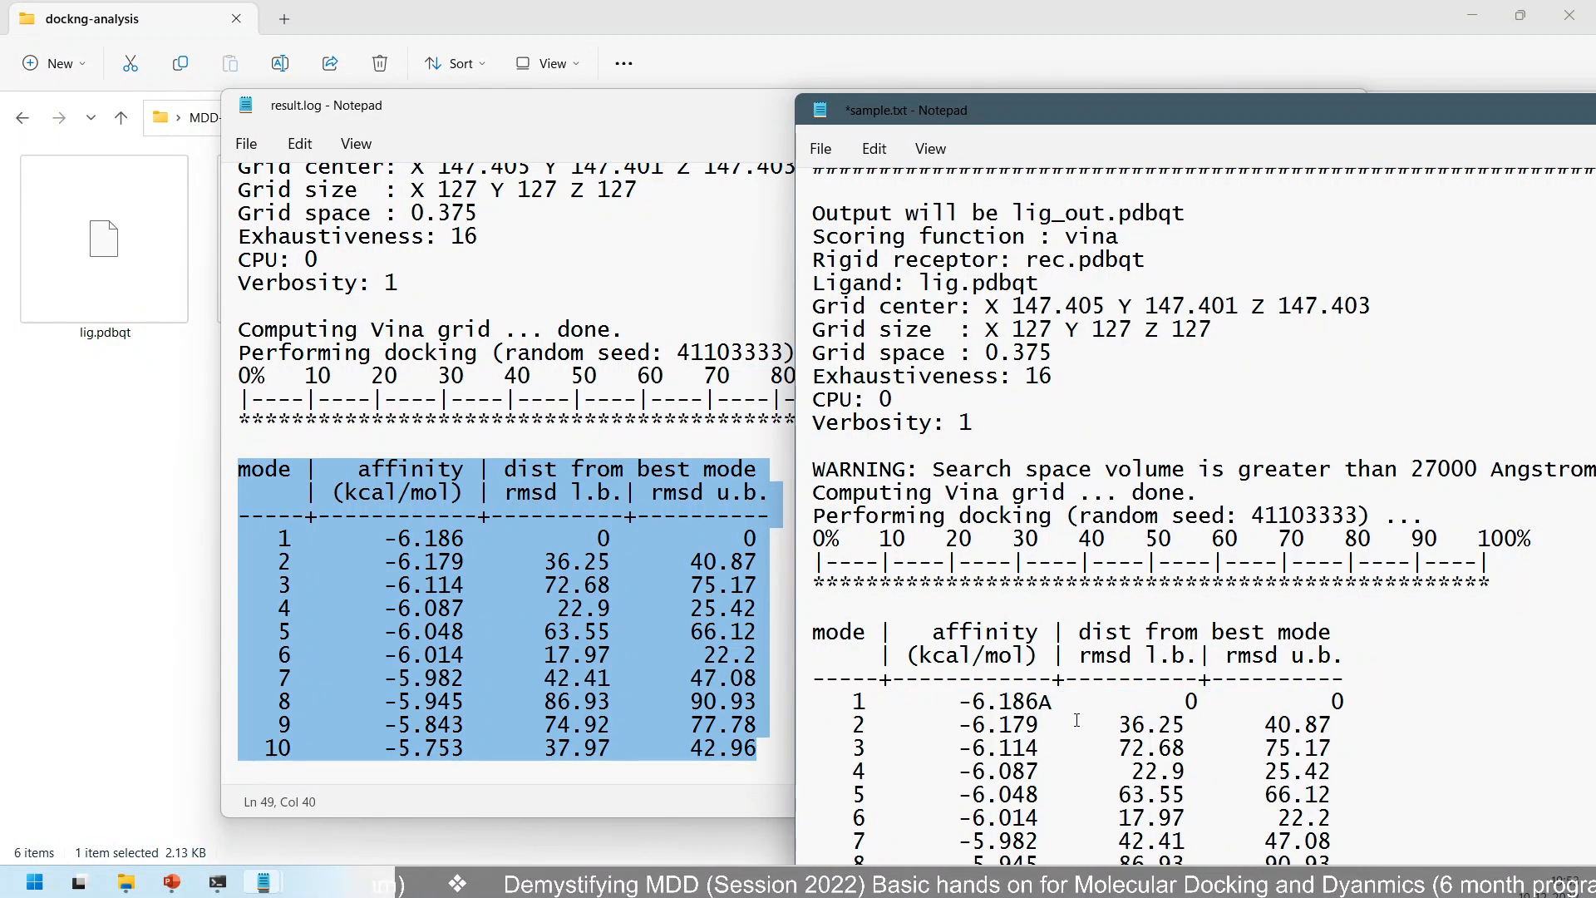
{"action": "key", "text": "BackSpace"}
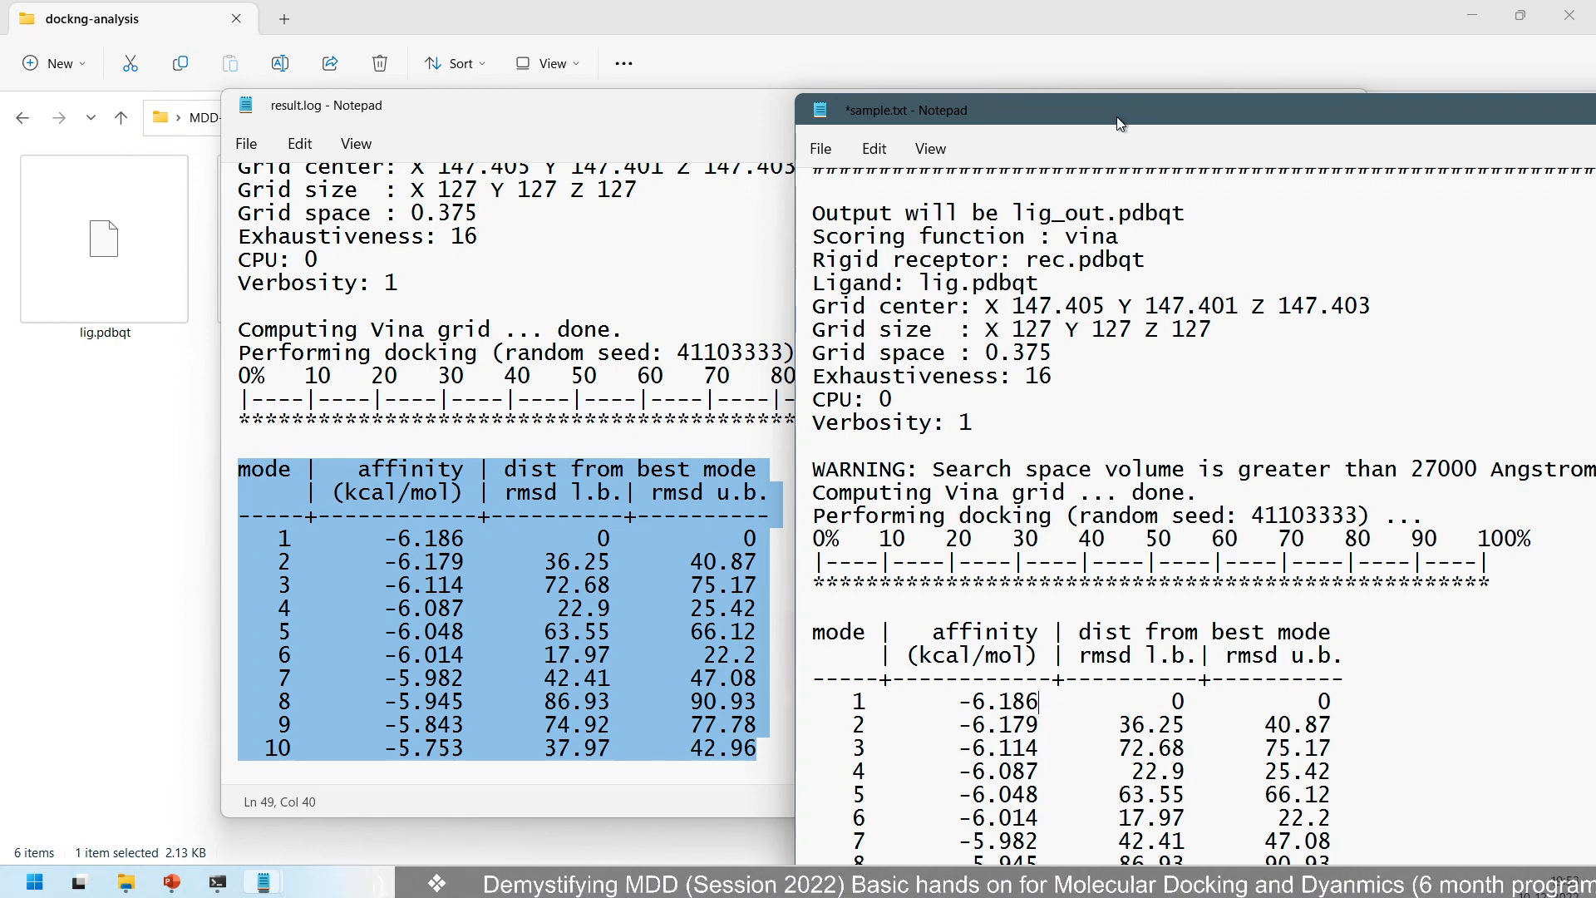
- Adjust the sample.txt window's position and highlight the rows of modes 1 to 10 for comparison with result.log
{"action": "mouse_move", "coordinate": [1124, 109]}
{"action": "left_mouse_down"}
{"action": "mouse_move", "coordinate": [1146, 43]}
{"action": "mouse_move", "coordinate": [1133, 247]}
{"action": "mouse_move", "coordinate": [1121, 50]}
{"action": "mouse_move", "coordinate": [1116, 119]}
{"action": "left_mouse_up"}
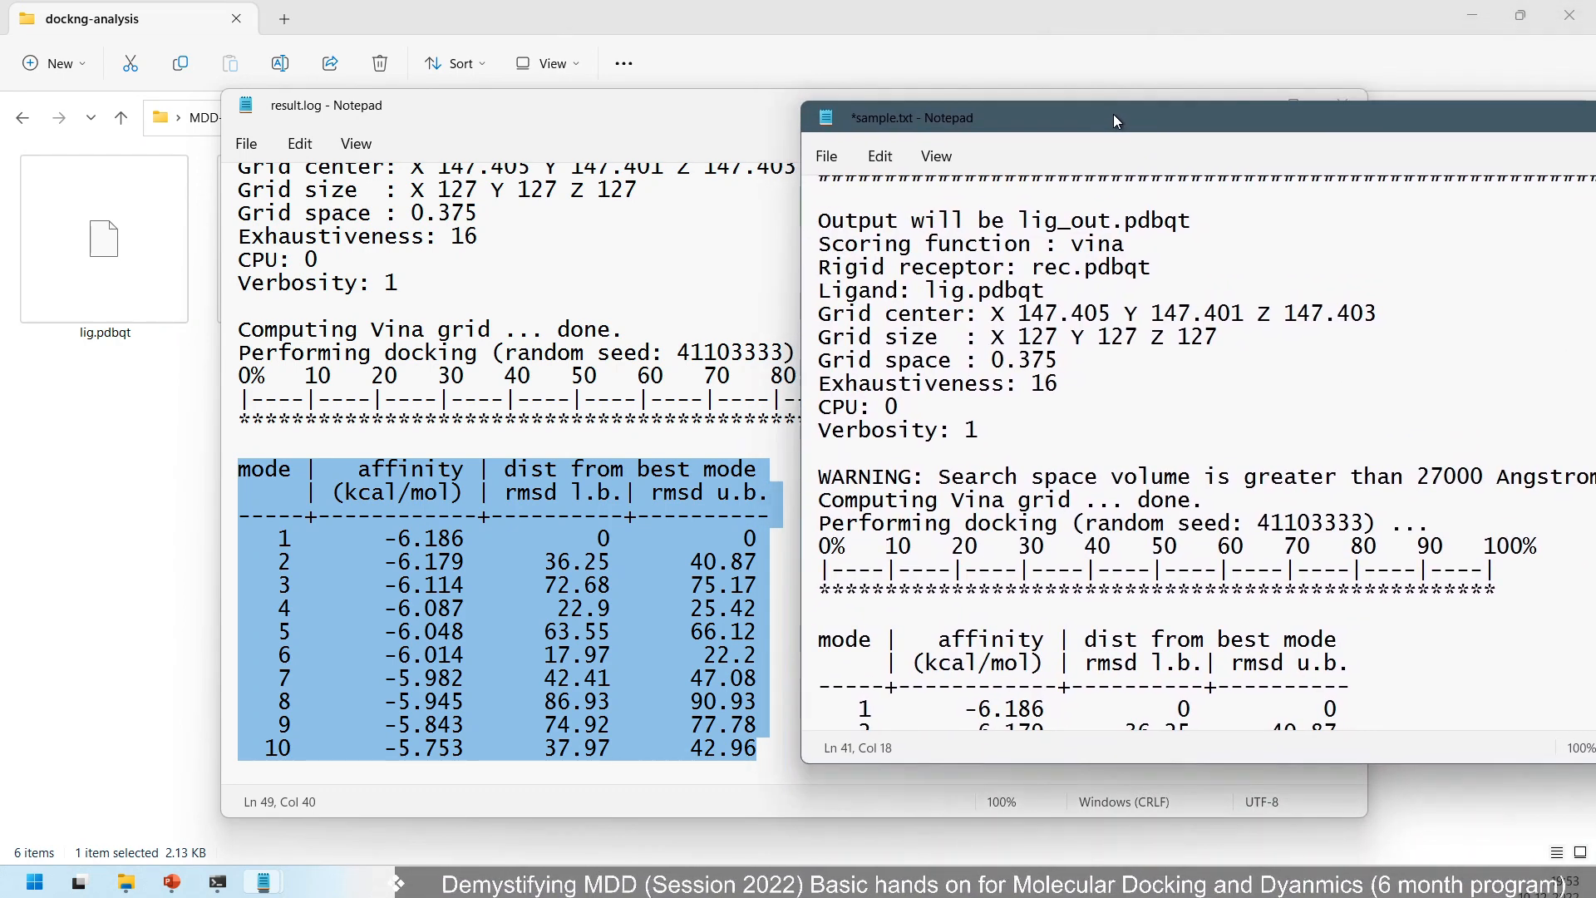
{"action": "scroll", "coordinate": [1111, 329], "scroll_direction": "down", "scroll_amount": 3}
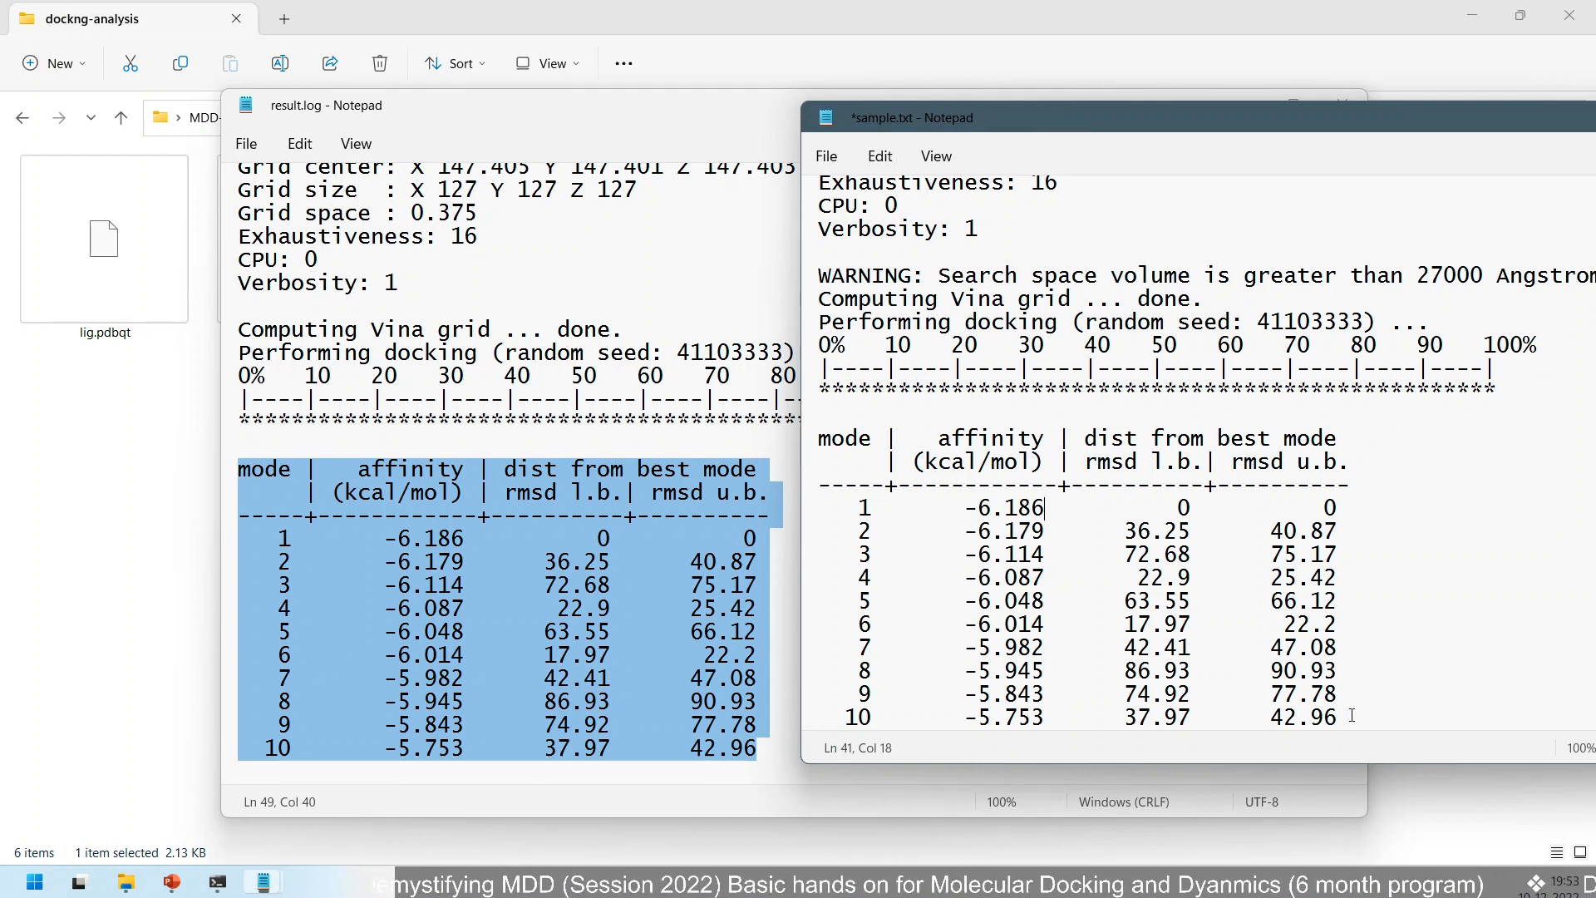
{"action": "left_click_drag", "start_coordinate": [1352, 717], "coordinate": [818, 503]}
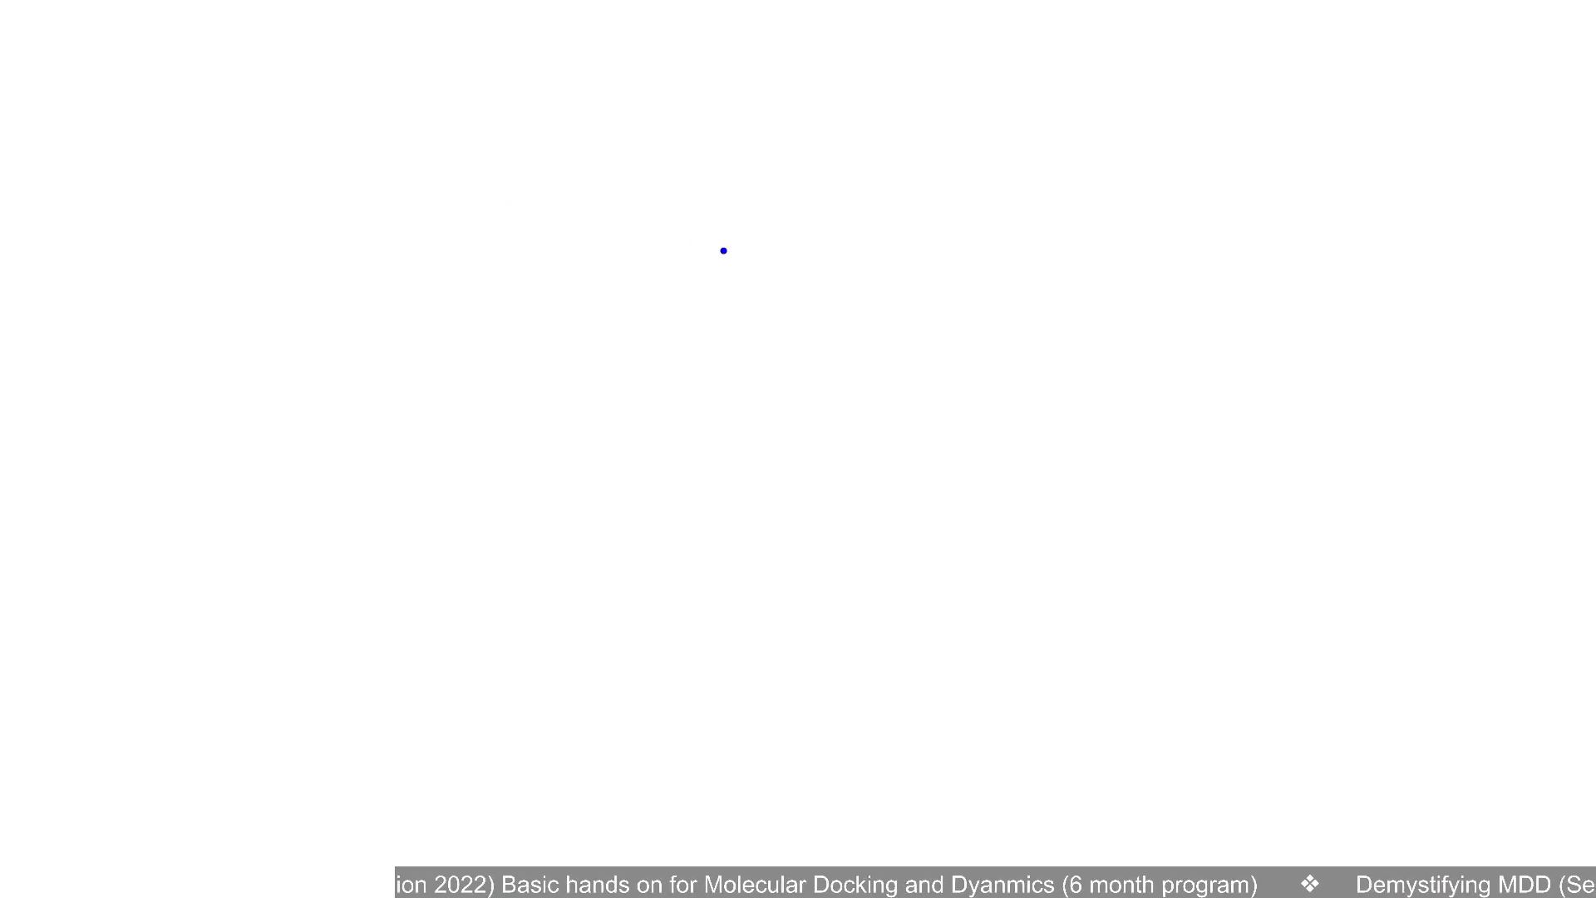
- Sketch a bent blue outline with a small mark at its notch and an L-shaped figure with two curved arrows, and close the blank board
{"action": "mouse_move", "coordinate": [723, 250]}
{"action": "left_mouse_down"}
{"action": "mouse_move", "coordinate": [574, 407]}
{"action": "mouse_move", "coordinate": [728, 371]}
{"action": "mouse_move", "coordinate": [735, 239]}
{"action": "mouse_move", "coordinate": [720, 241]}
{"action": "left_mouse_up"}
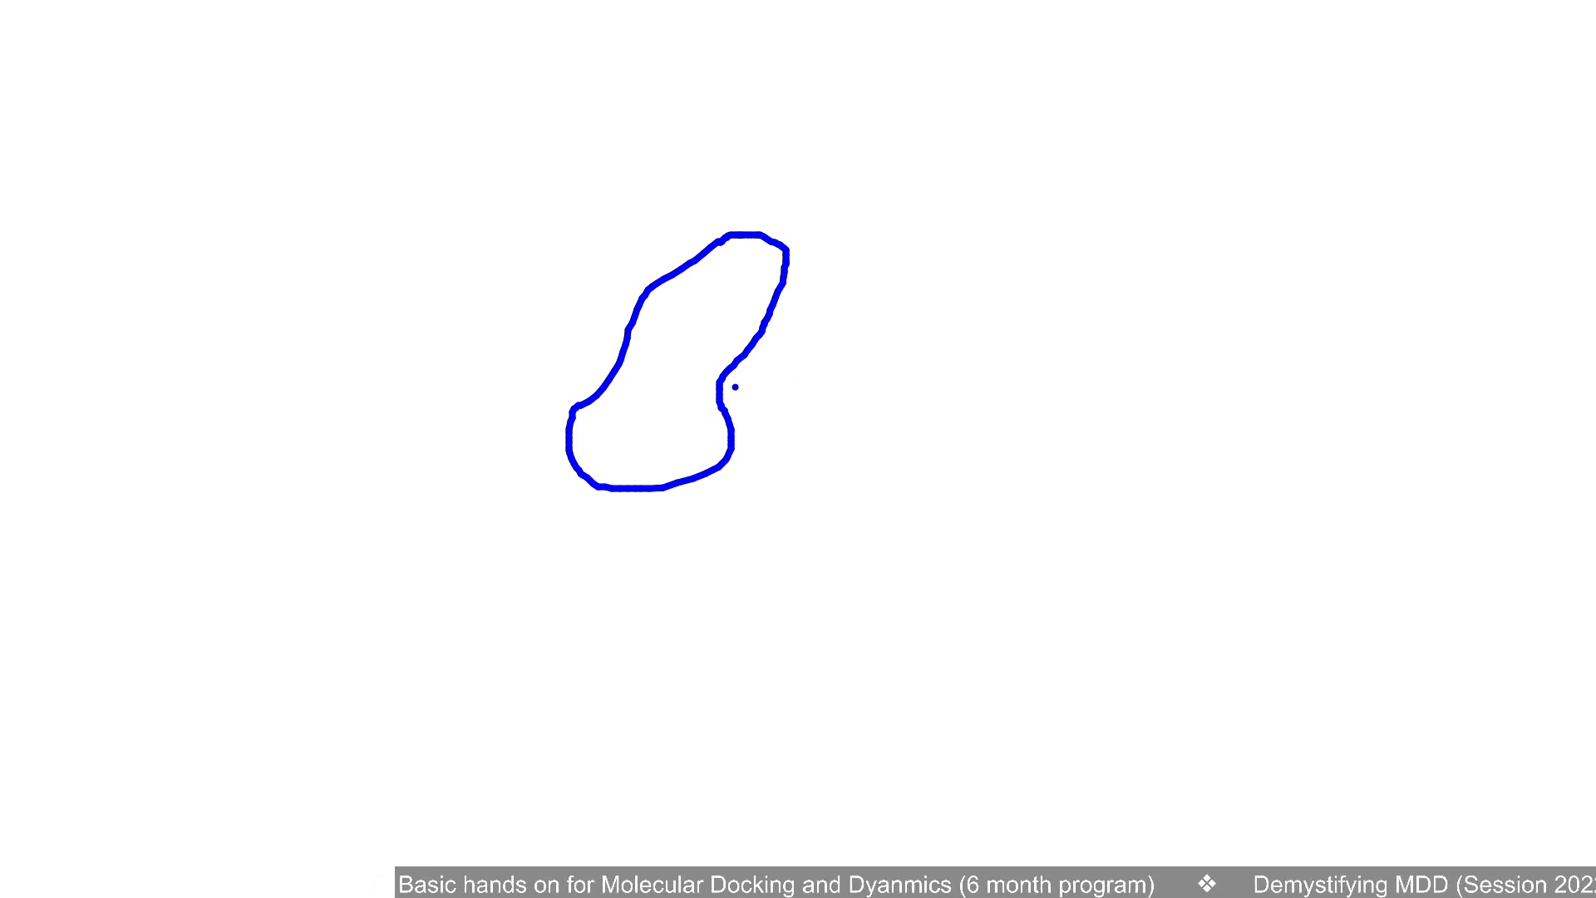
{"action": "mouse_move", "coordinate": [747, 385]}
{"action": "left_mouse_down"}
{"action": "mouse_move", "coordinate": [742, 400]}
{"action": "mouse_move", "coordinate": [763, 379]}
{"action": "left_mouse_up"}
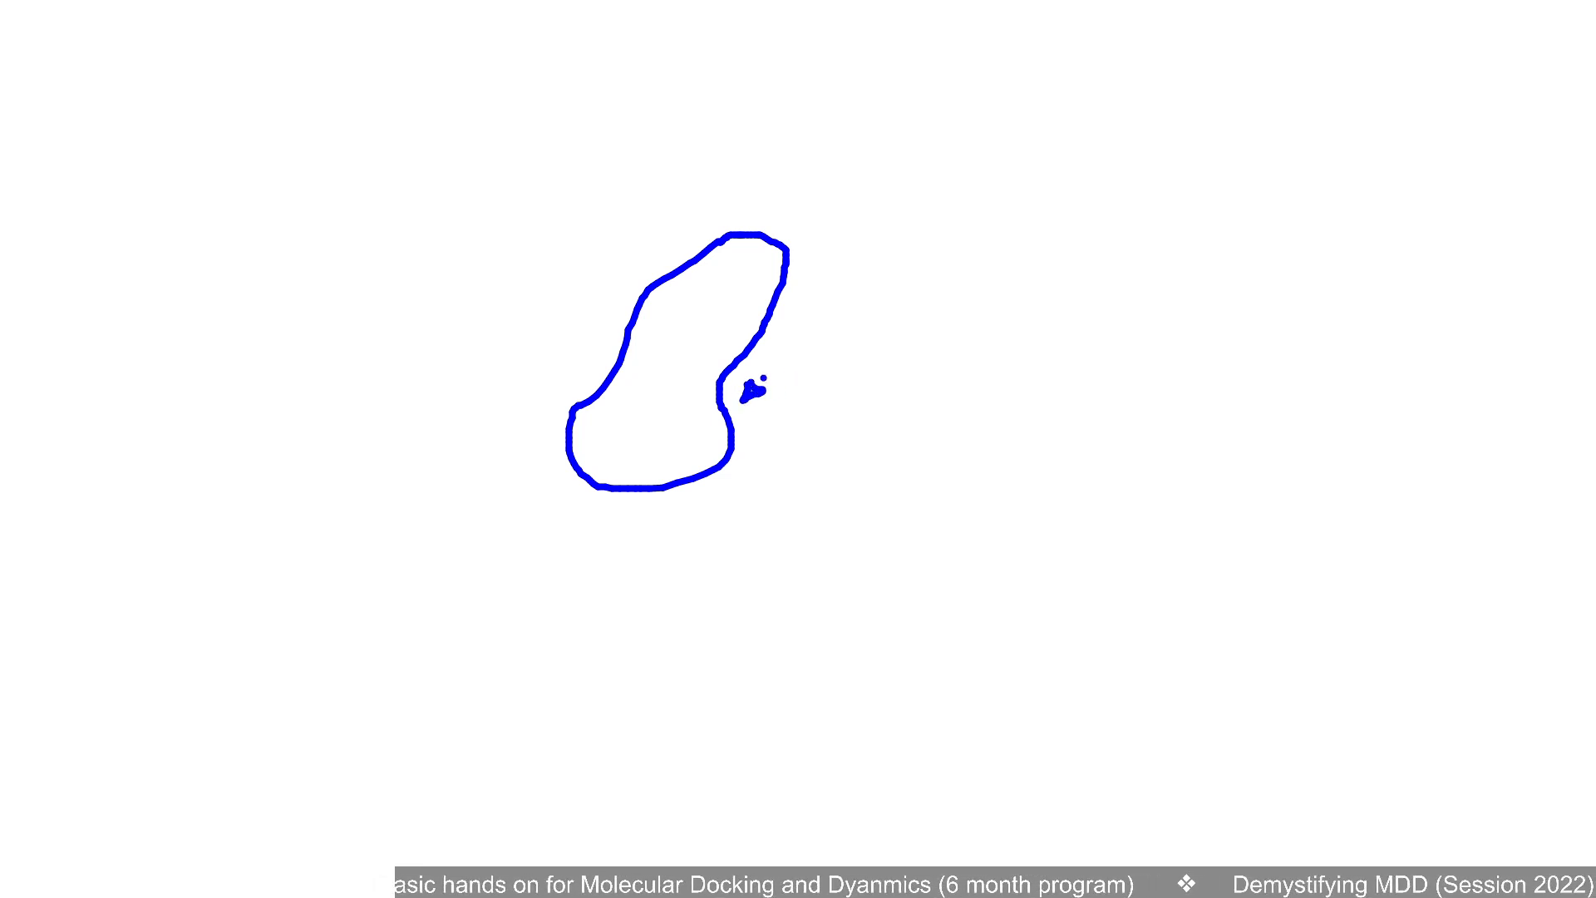
{"action": "mouse_move", "coordinate": [1096, 224]}
{"action": "left_mouse_down"}
{"action": "mouse_move", "coordinate": [1137, 382]}
{"action": "mouse_move", "coordinate": [1277, 309]}
{"action": "mouse_move", "coordinate": [1139, 339]}
{"action": "mouse_move", "coordinate": [1087, 233]}
{"action": "left_mouse_up"}
{"action": "mouse_move", "coordinate": [1058, 202]}
{"action": "left_mouse_down"}
{"action": "mouse_move", "coordinate": [985, 275]}
{"action": "mouse_move", "coordinate": [996, 286]}
{"action": "mouse_move", "coordinate": [1009, 262]}
{"action": "left_mouse_up"}
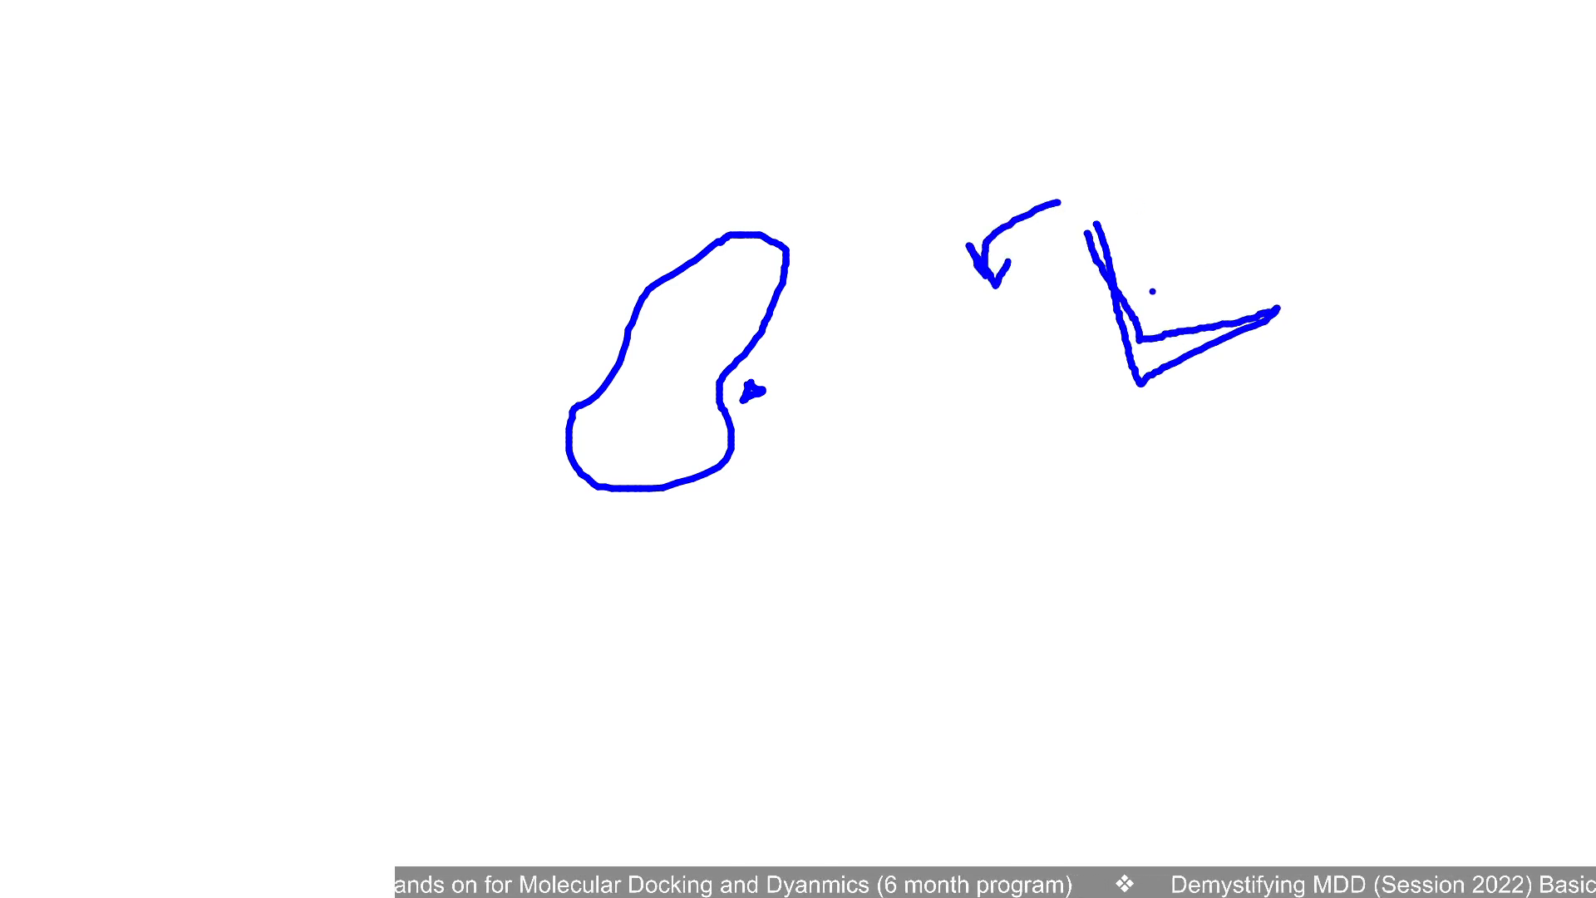
{"action": "mouse_move", "coordinate": [1049, 325]}
{"action": "left_mouse_down"}
{"action": "mouse_move", "coordinate": [1086, 334]}
{"action": "mouse_move", "coordinate": [1223, 226]}
{"action": "left_mouse_up"}
{"action": "mouse_move", "coordinate": [1172, 249]}
{"action": "left_mouse_down"}
{"action": "mouse_move", "coordinate": [1222, 224]}
{"action": "mouse_move", "coordinate": [1224, 250]}
{"action": "left_mouse_up"}
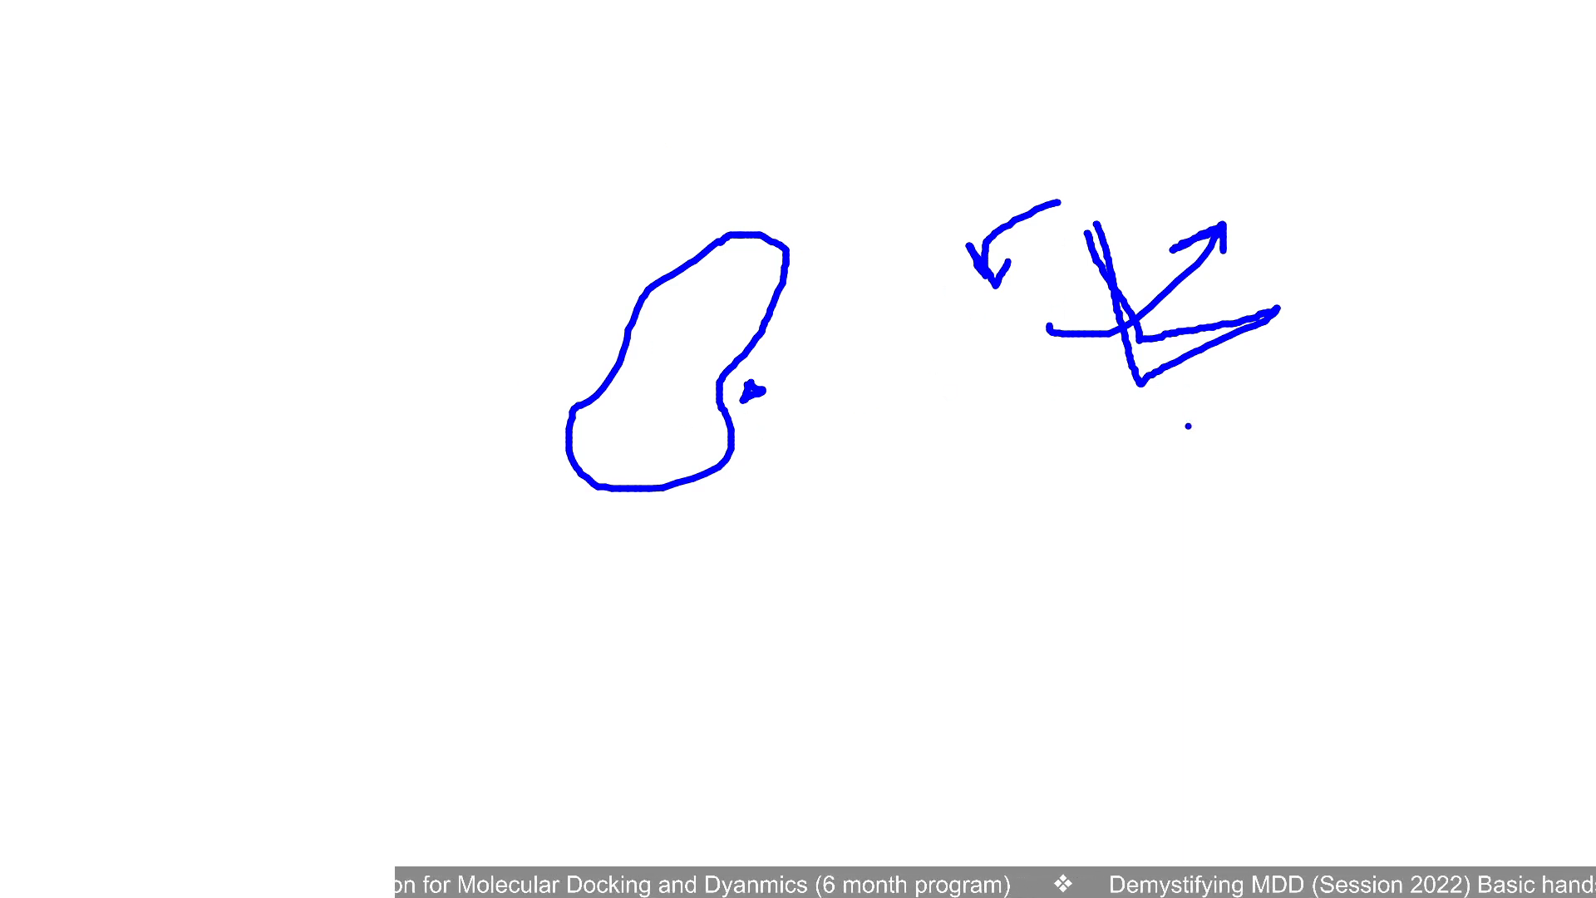
{"action": "key", "text": "Escape"}
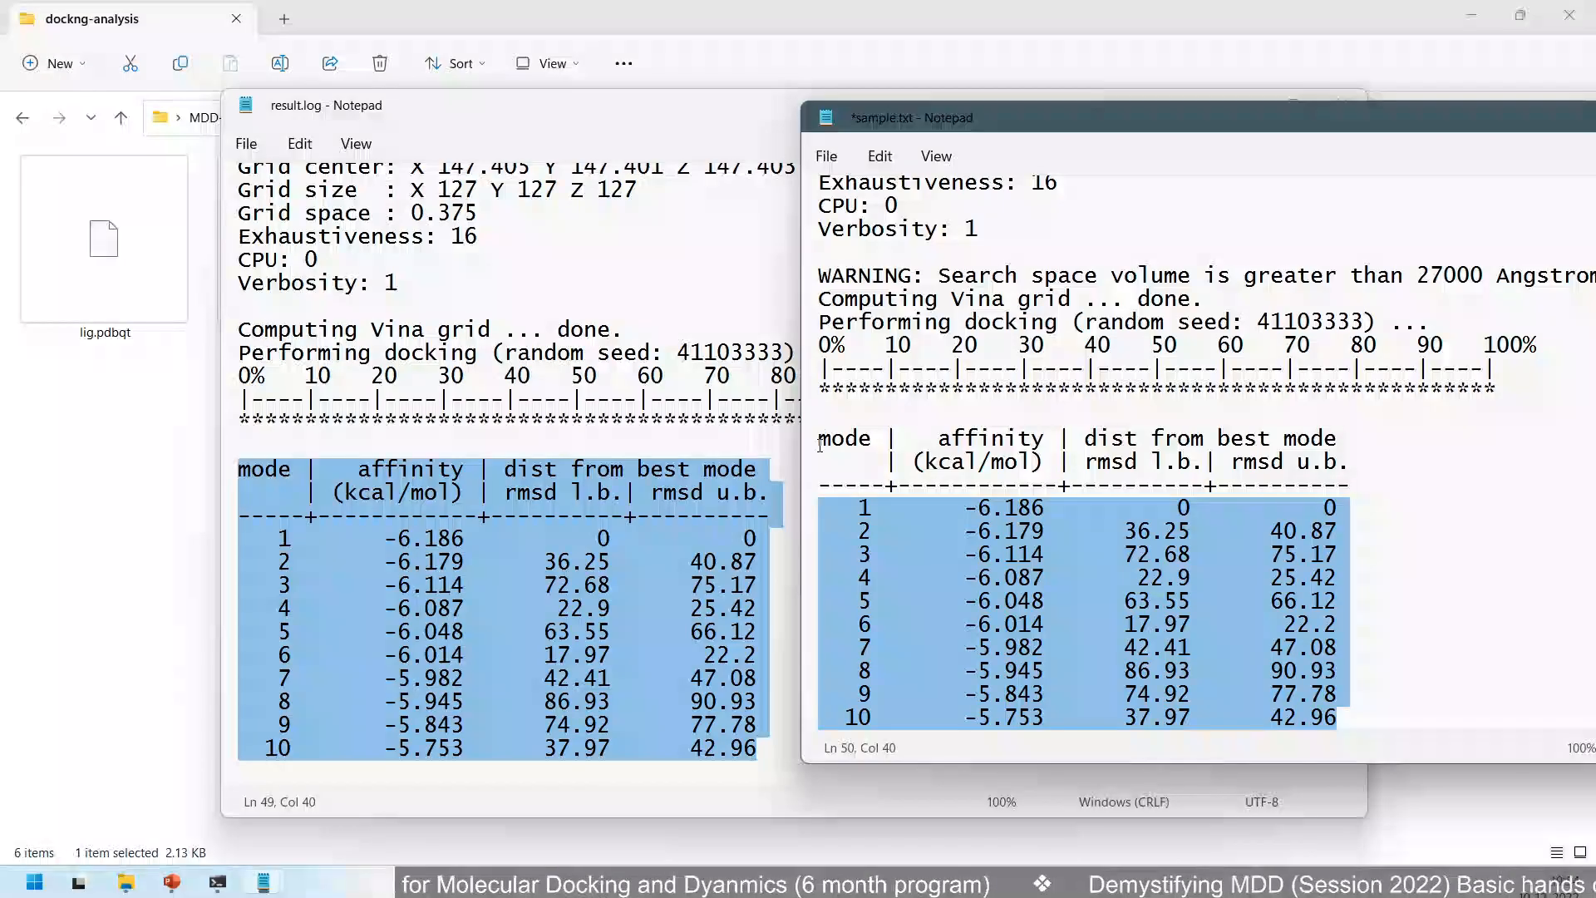
- Switch to Command Prompt, clear its output and run "vina -h"
{"action": "left_click", "coordinate": [222, 884]}
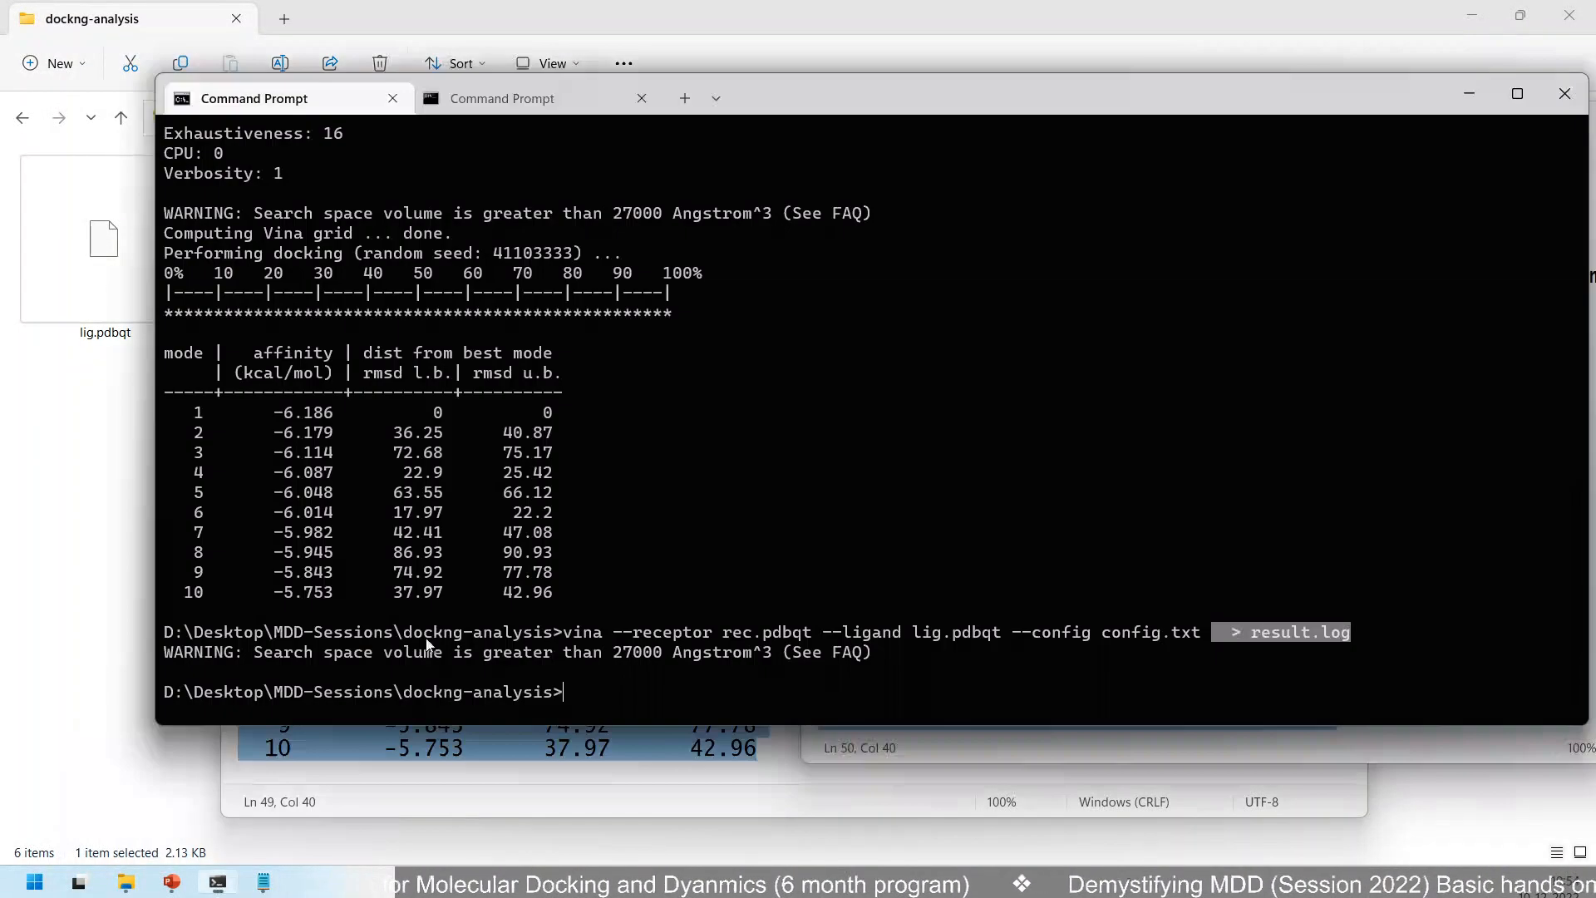
{"action": "type", "text": "cls"}
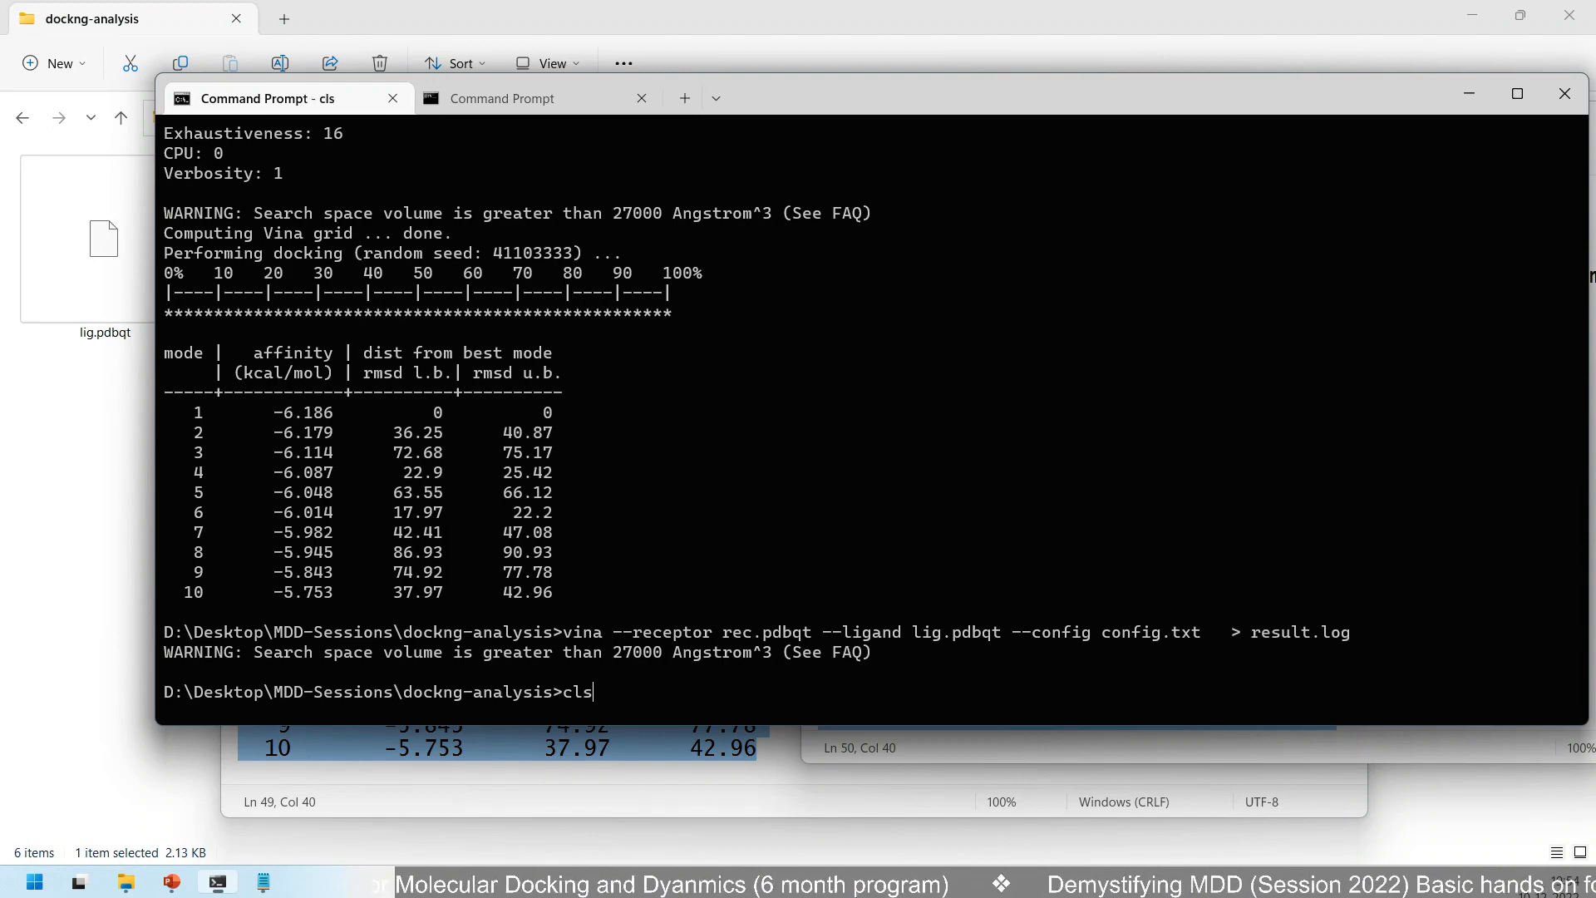
{"action": "key", "text": "Return"}
{"action": "type", "text": "vina"}
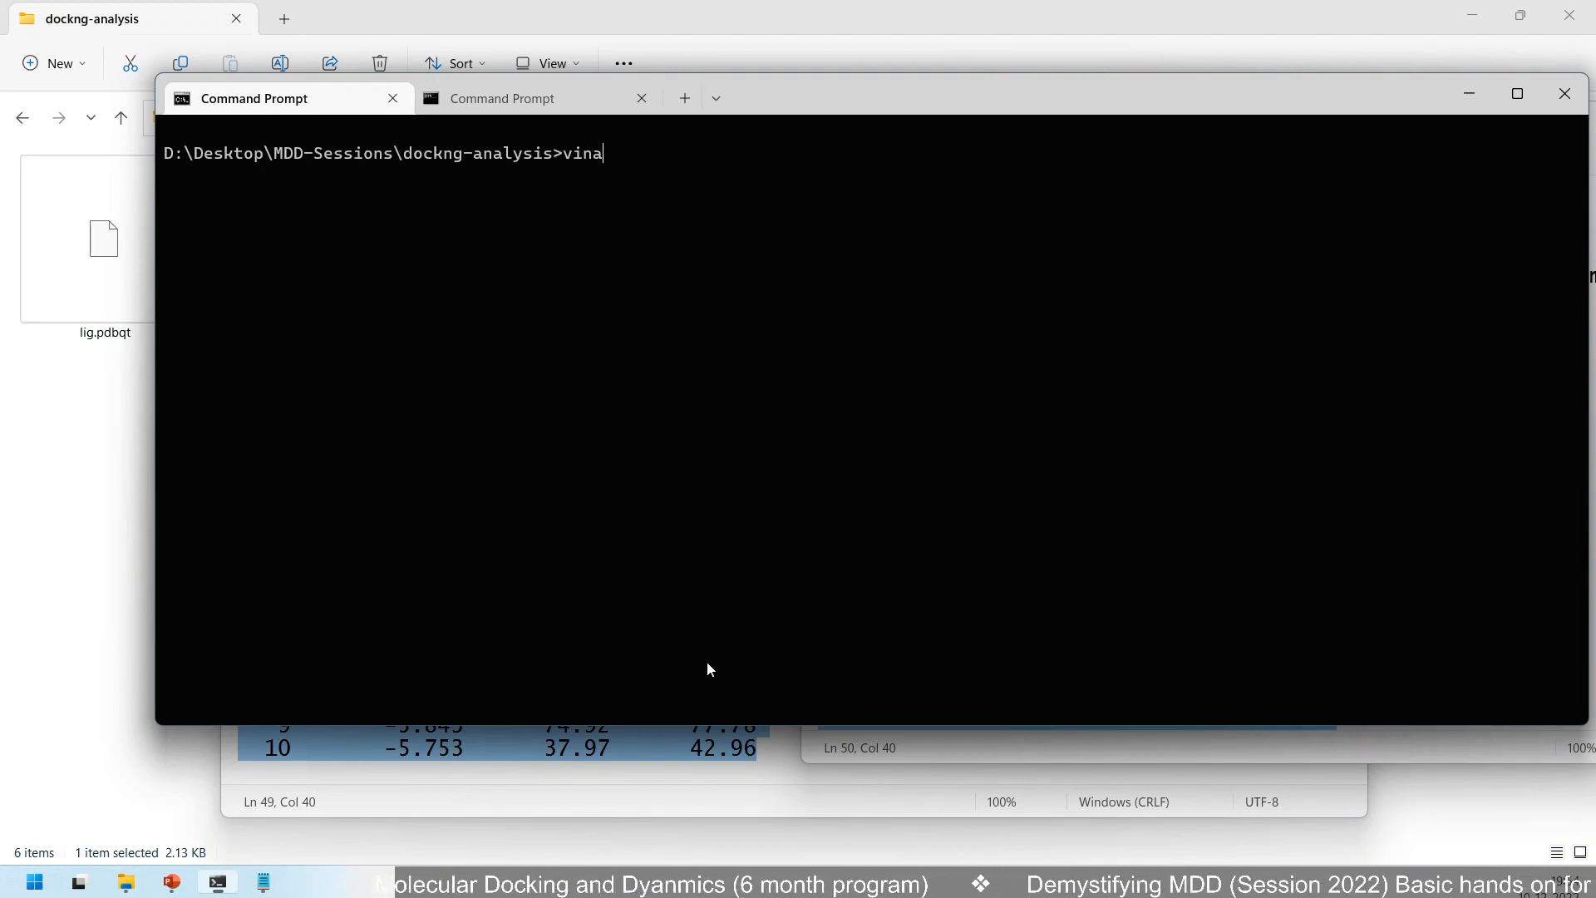
{"action": "type", "text": " -h"}
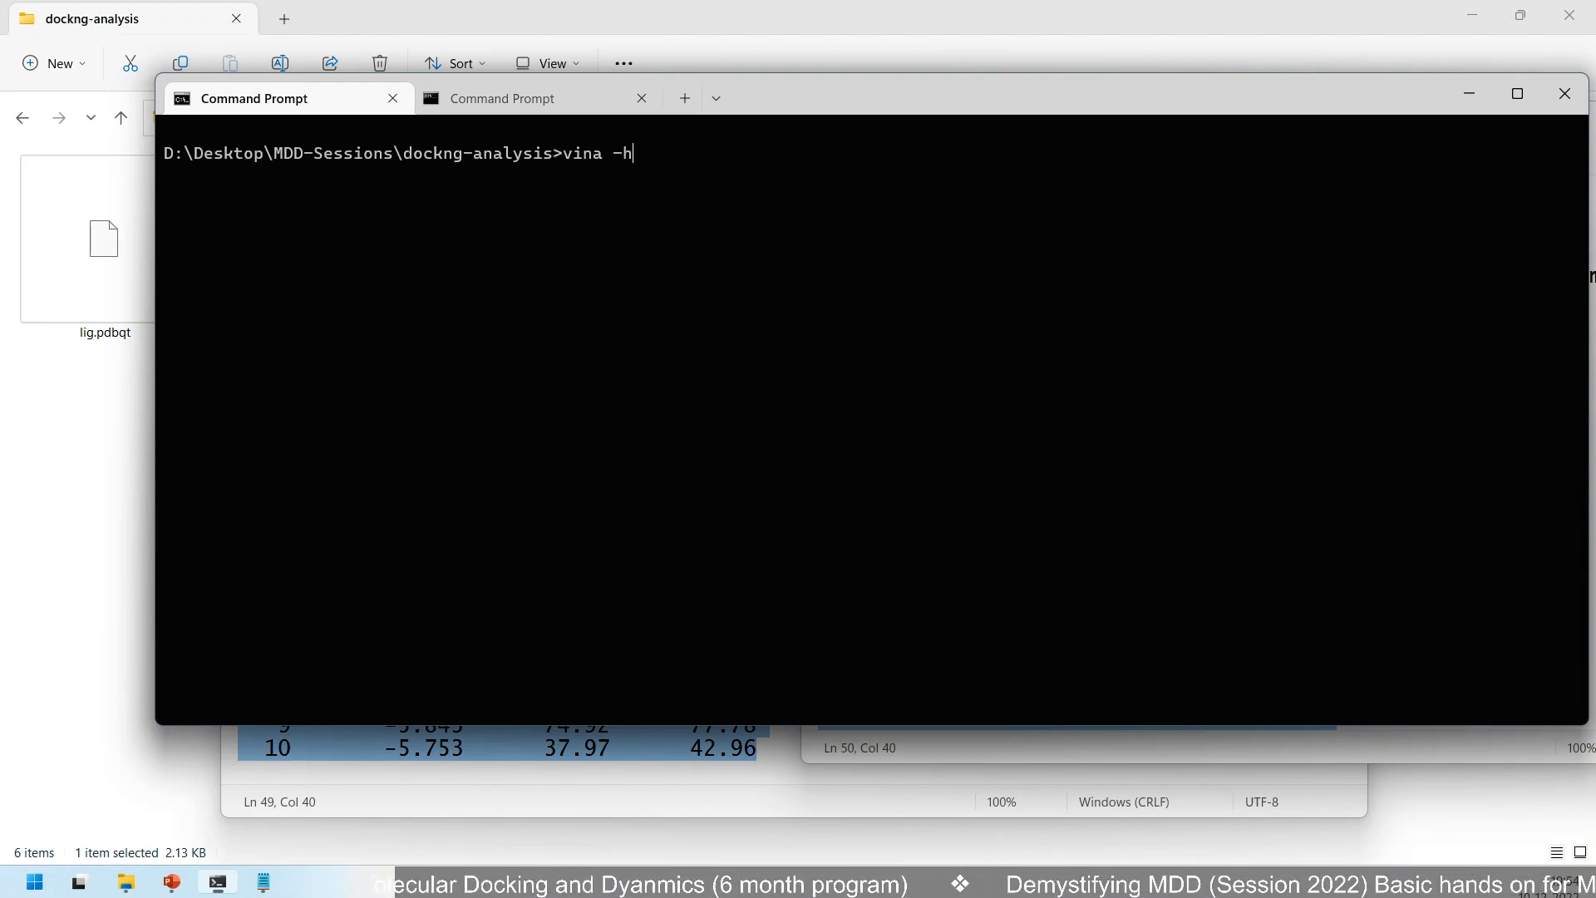
{"action": "key", "text": "Return"}
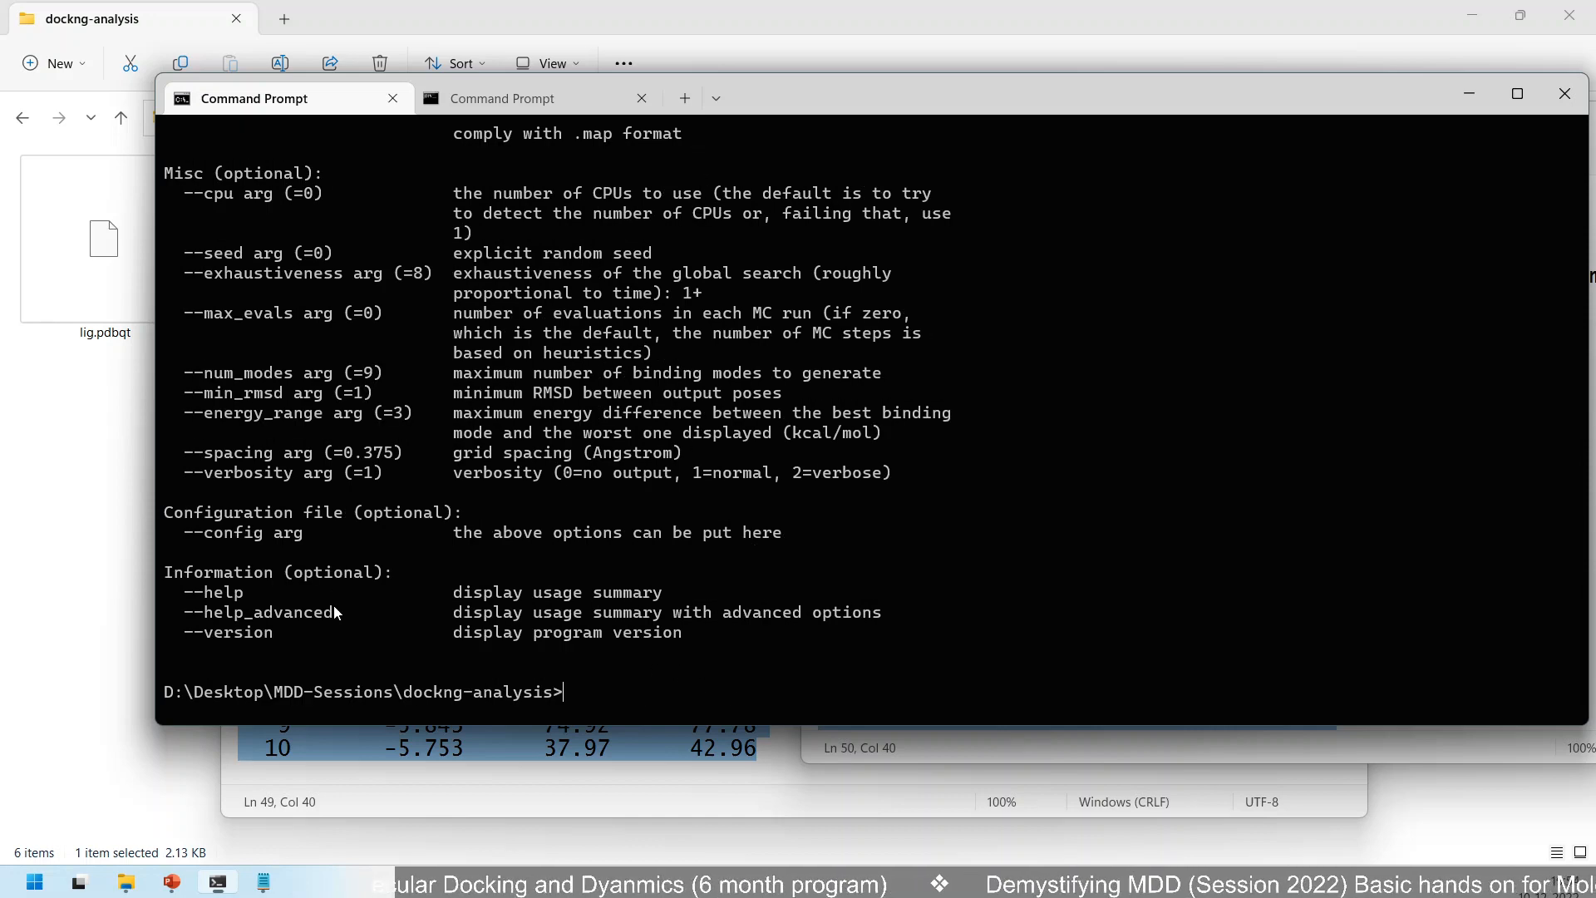
- Look through Vina's option list, highlight the --seed option line and return to result.log
{"action": "scroll", "coordinate": [250, 512], "scroll_direction": "up", "scroll_amount": 2}
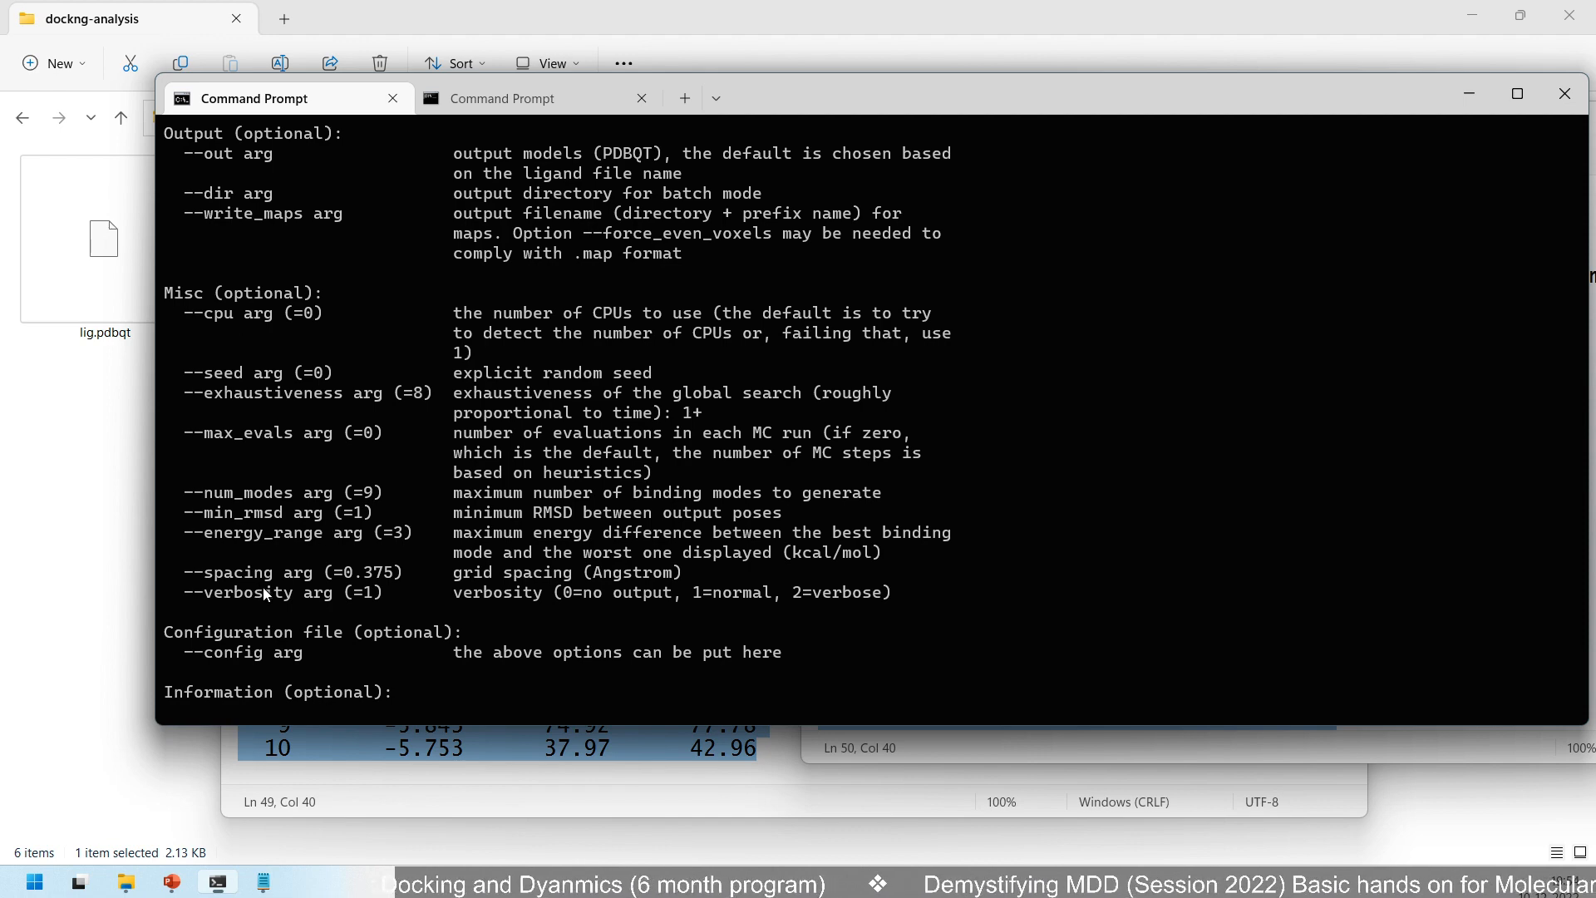
{"action": "scroll", "coordinate": [268, 530], "scroll_direction": "up", "scroll_amount": 3}
{"action": "scroll", "coordinate": [263, 524], "scroll_direction": "up", "scroll_amount": 2}
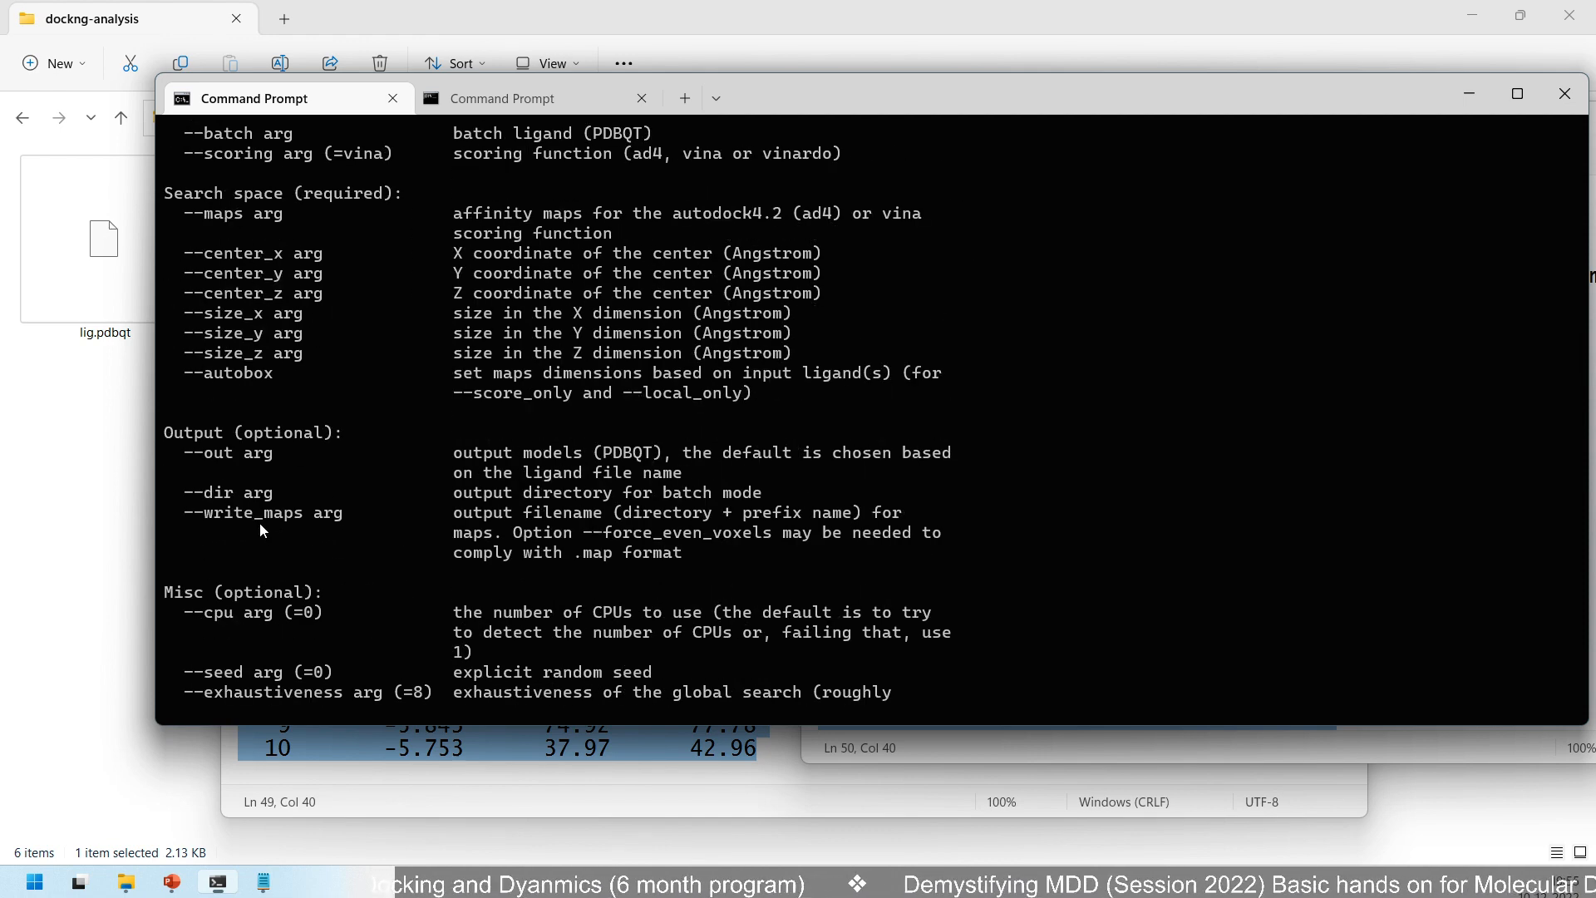
{"action": "scroll", "coordinate": [258, 378], "scroll_direction": "up", "scroll_amount": 3}
{"action": "scroll", "coordinate": [262, 329], "scroll_direction": "up", "scroll_amount": 1}
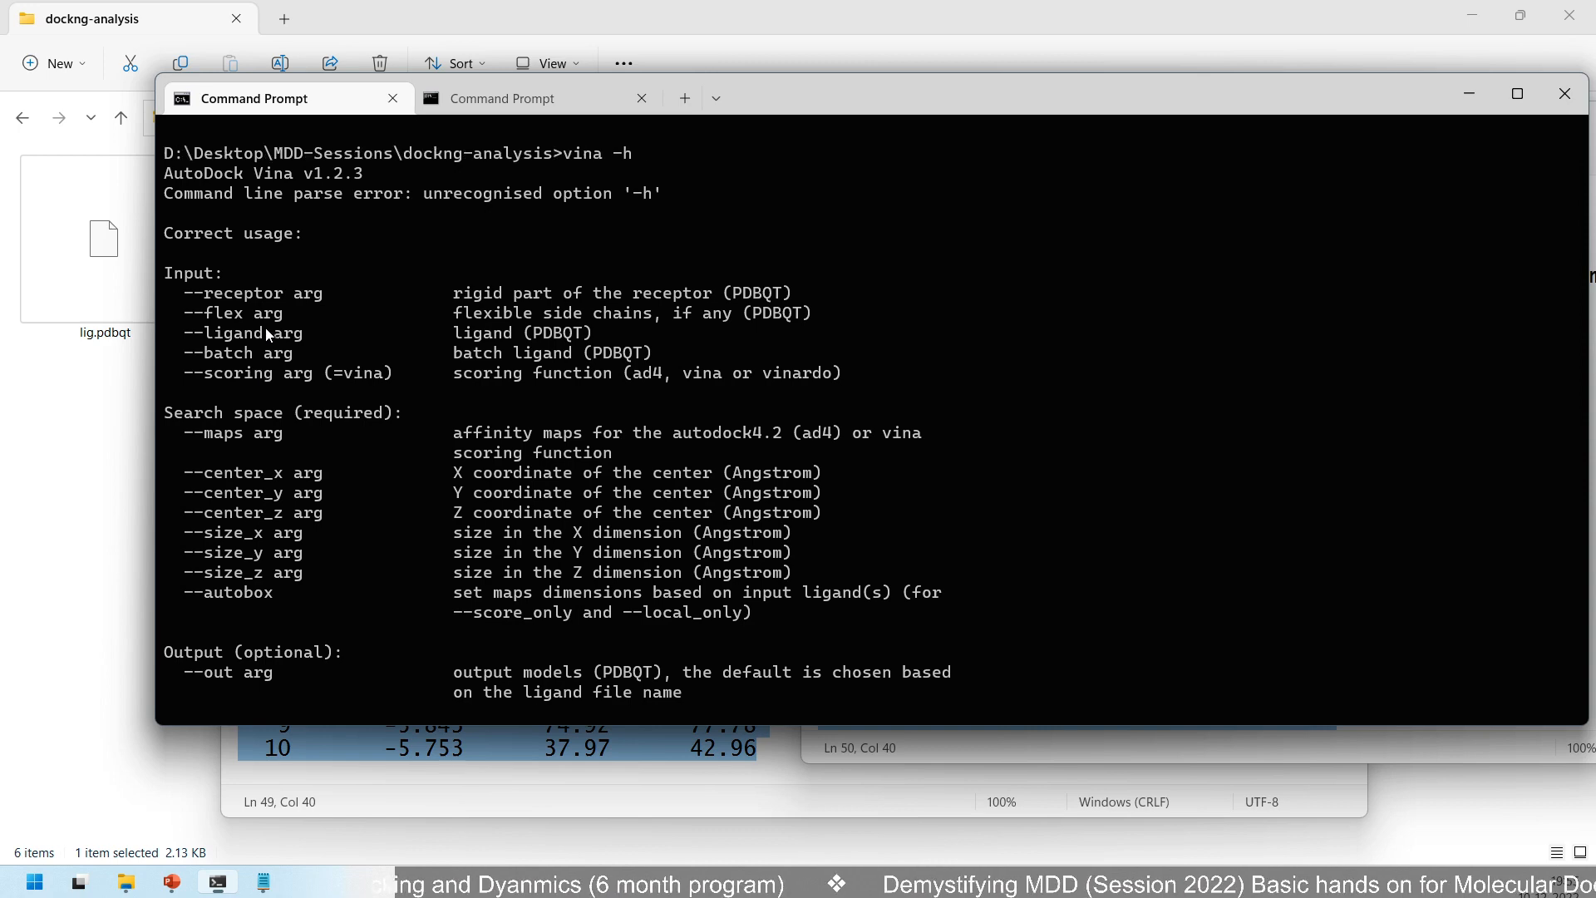
{"action": "scroll", "coordinate": [316, 433], "scroll_direction": "down", "scroll_amount": 9}
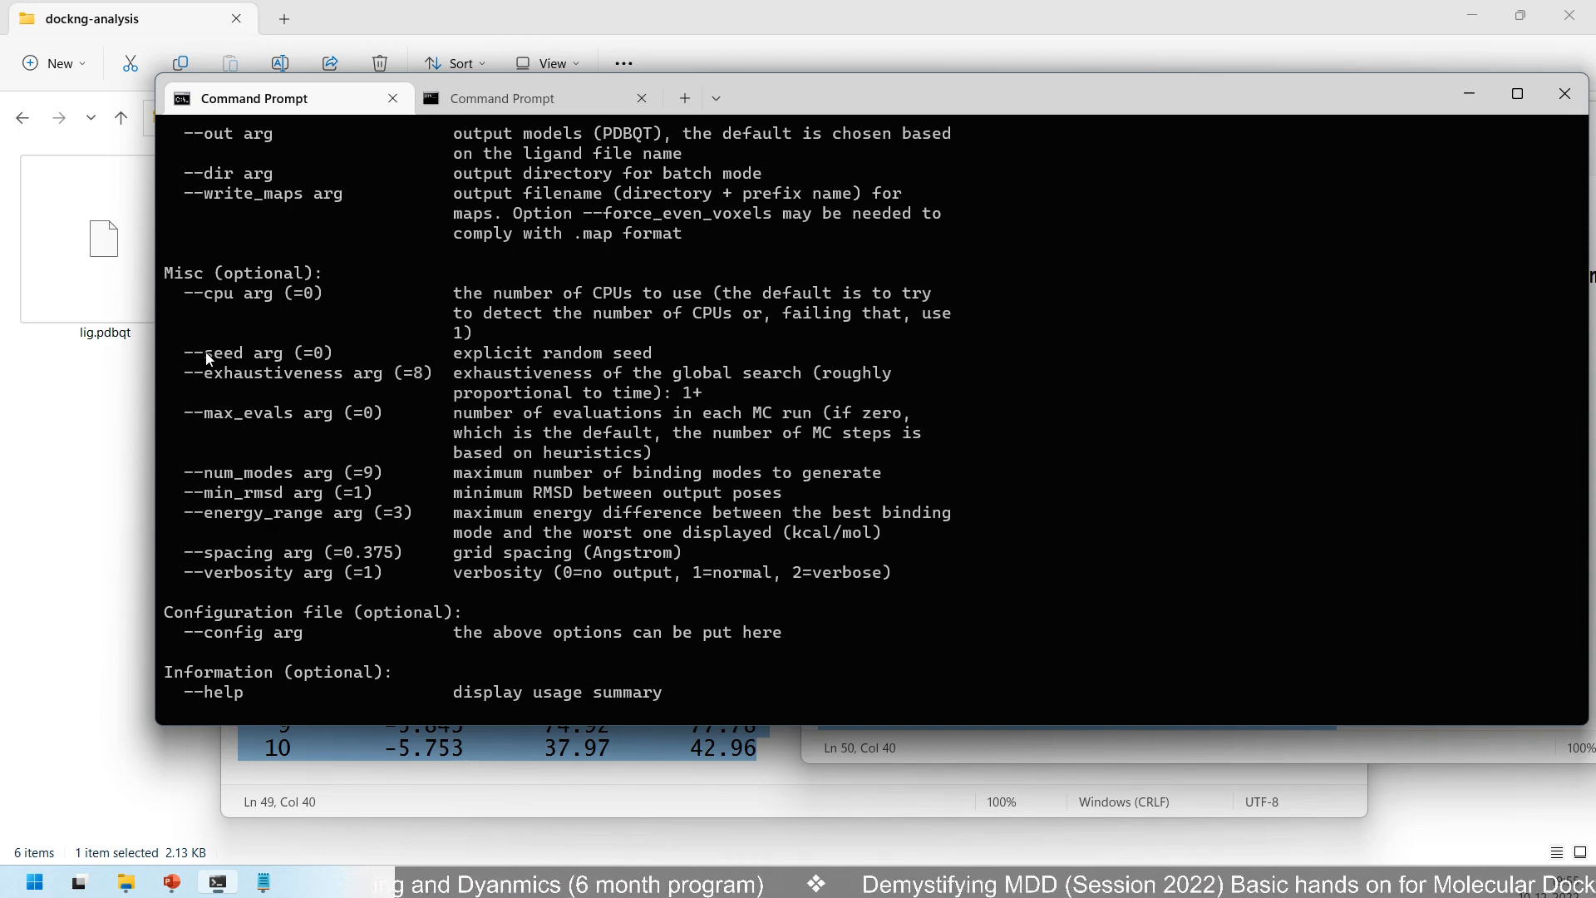
{"action": "left_click_drag", "start_coordinate": [657, 352], "coordinate": [170, 351]}
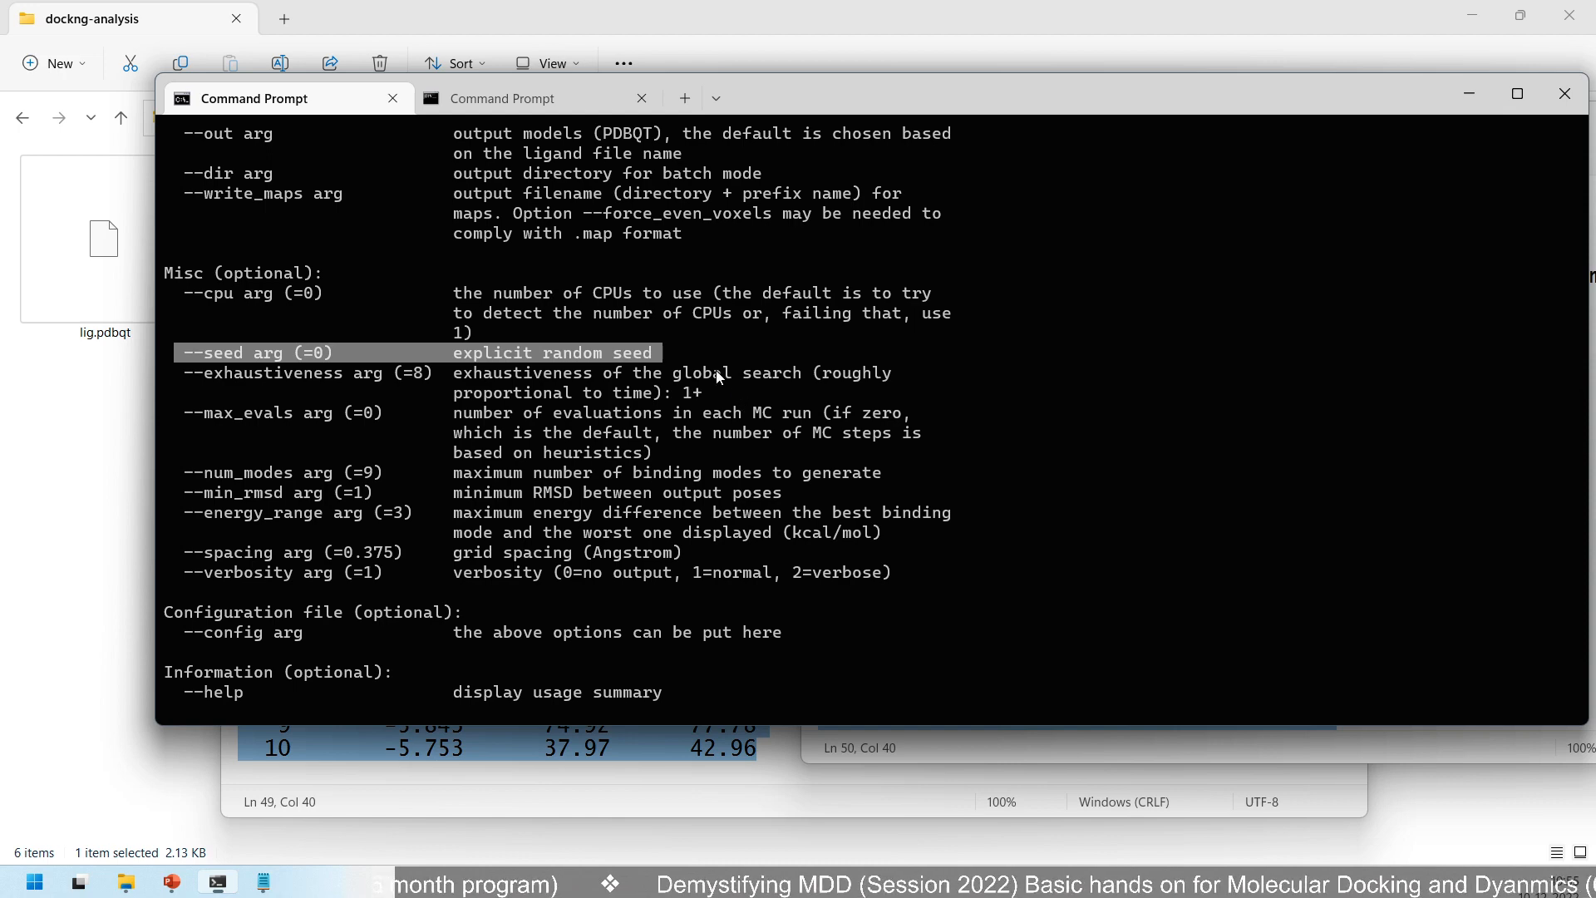
{"action": "left_click", "coordinate": [670, 767]}
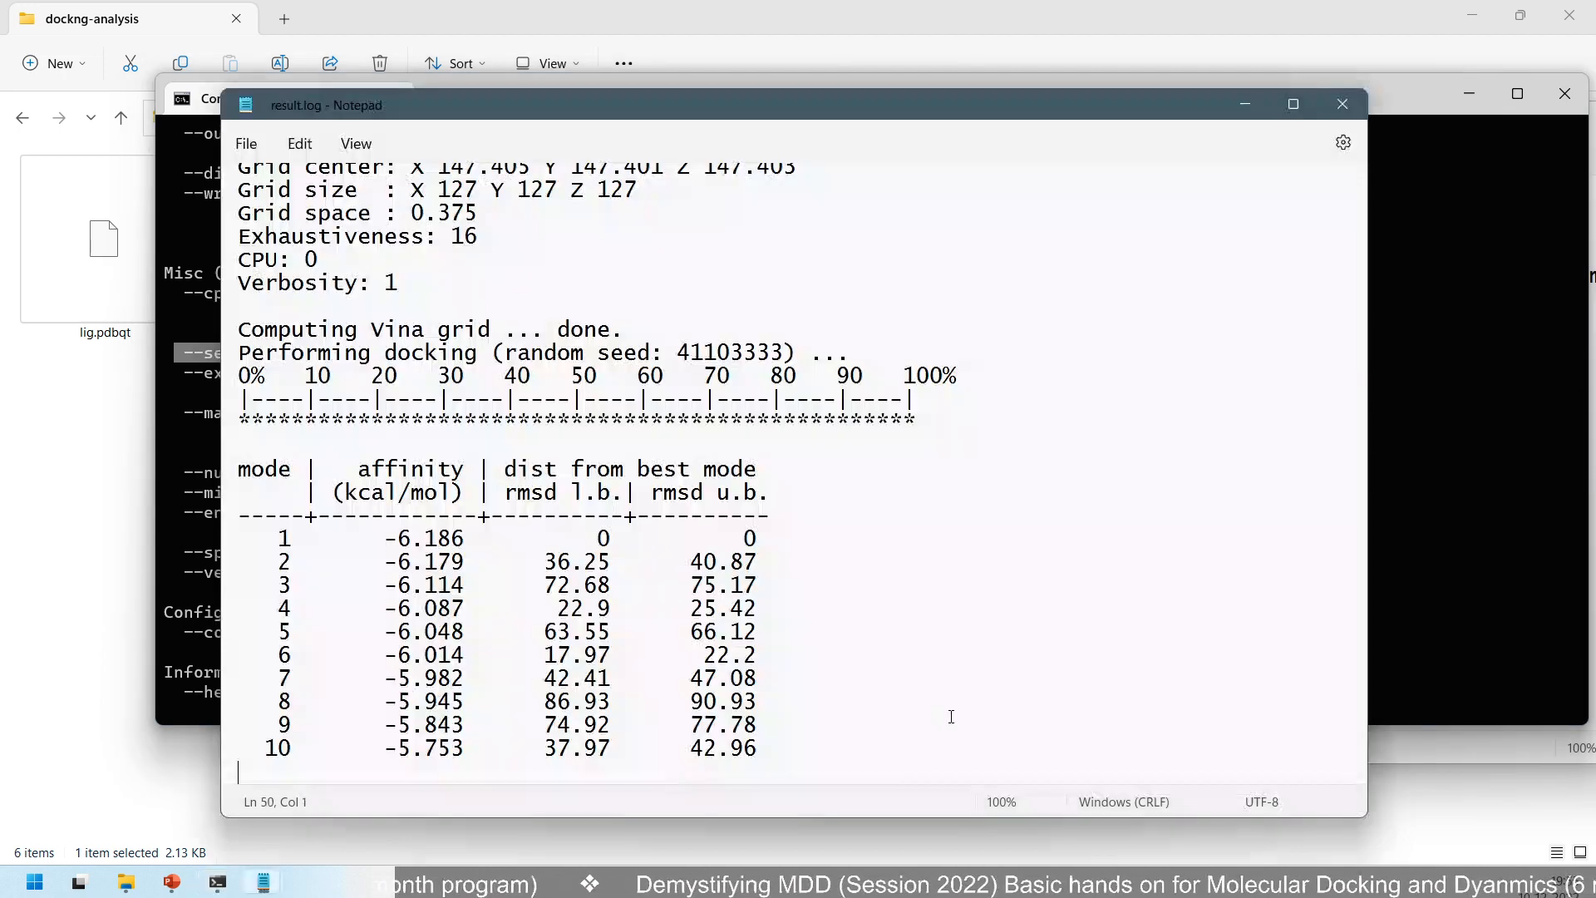
- Switch to the dockng-analysis folder in File Explorer and open config.txt with Notepad
{"action": "left_click", "coordinate": [978, 648]}
{"action": "left_click", "coordinate": [1399, 392]}
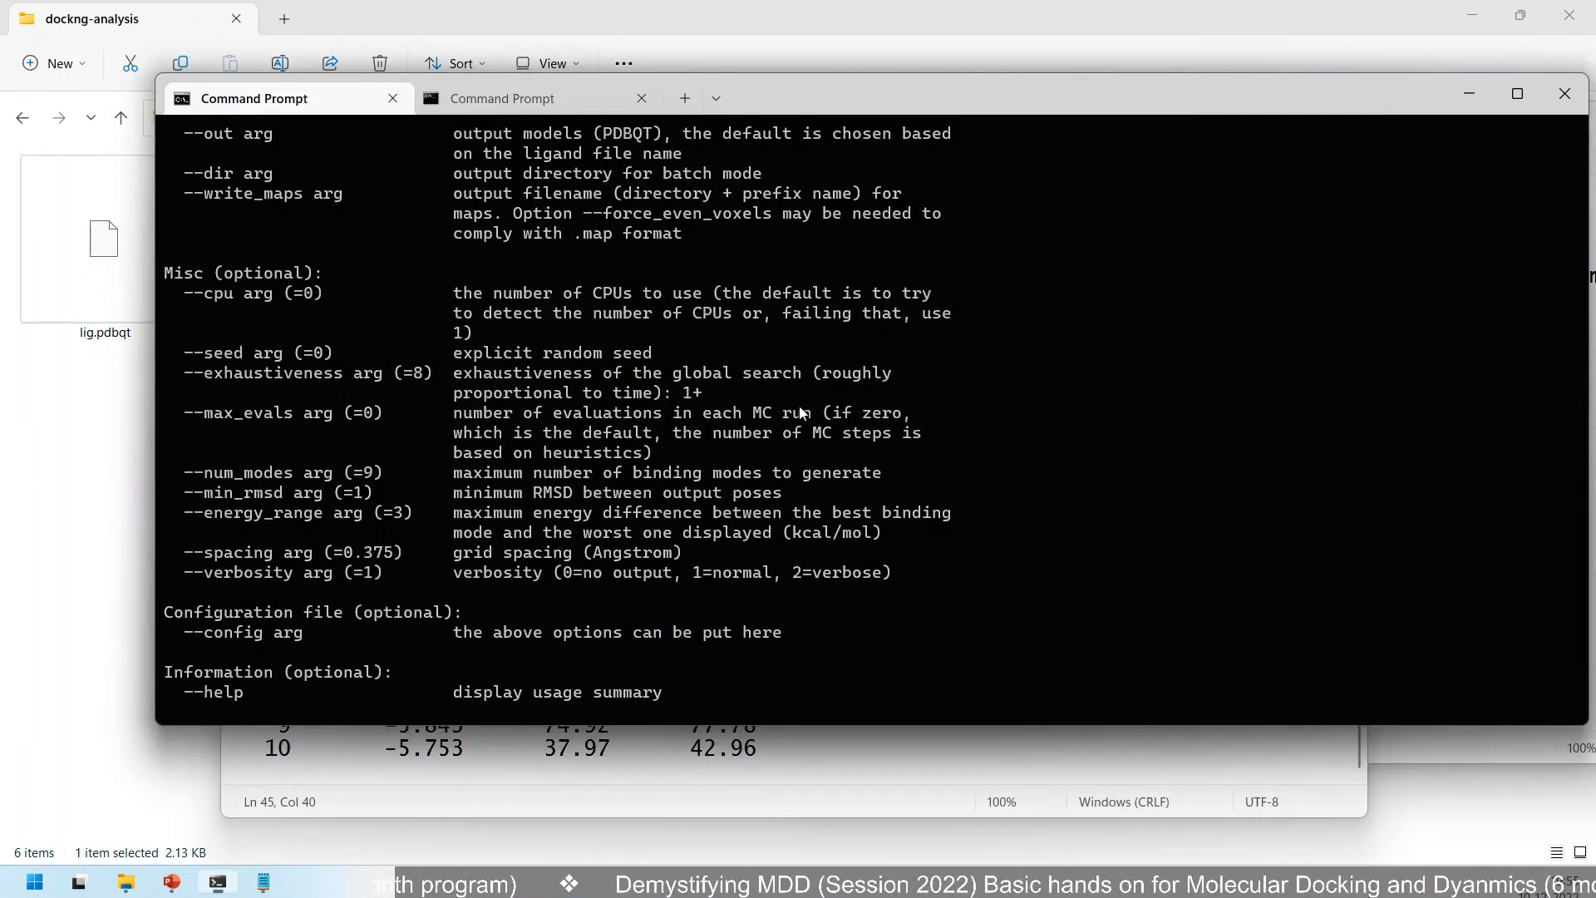
{"action": "left_click", "coordinate": [78, 460]}
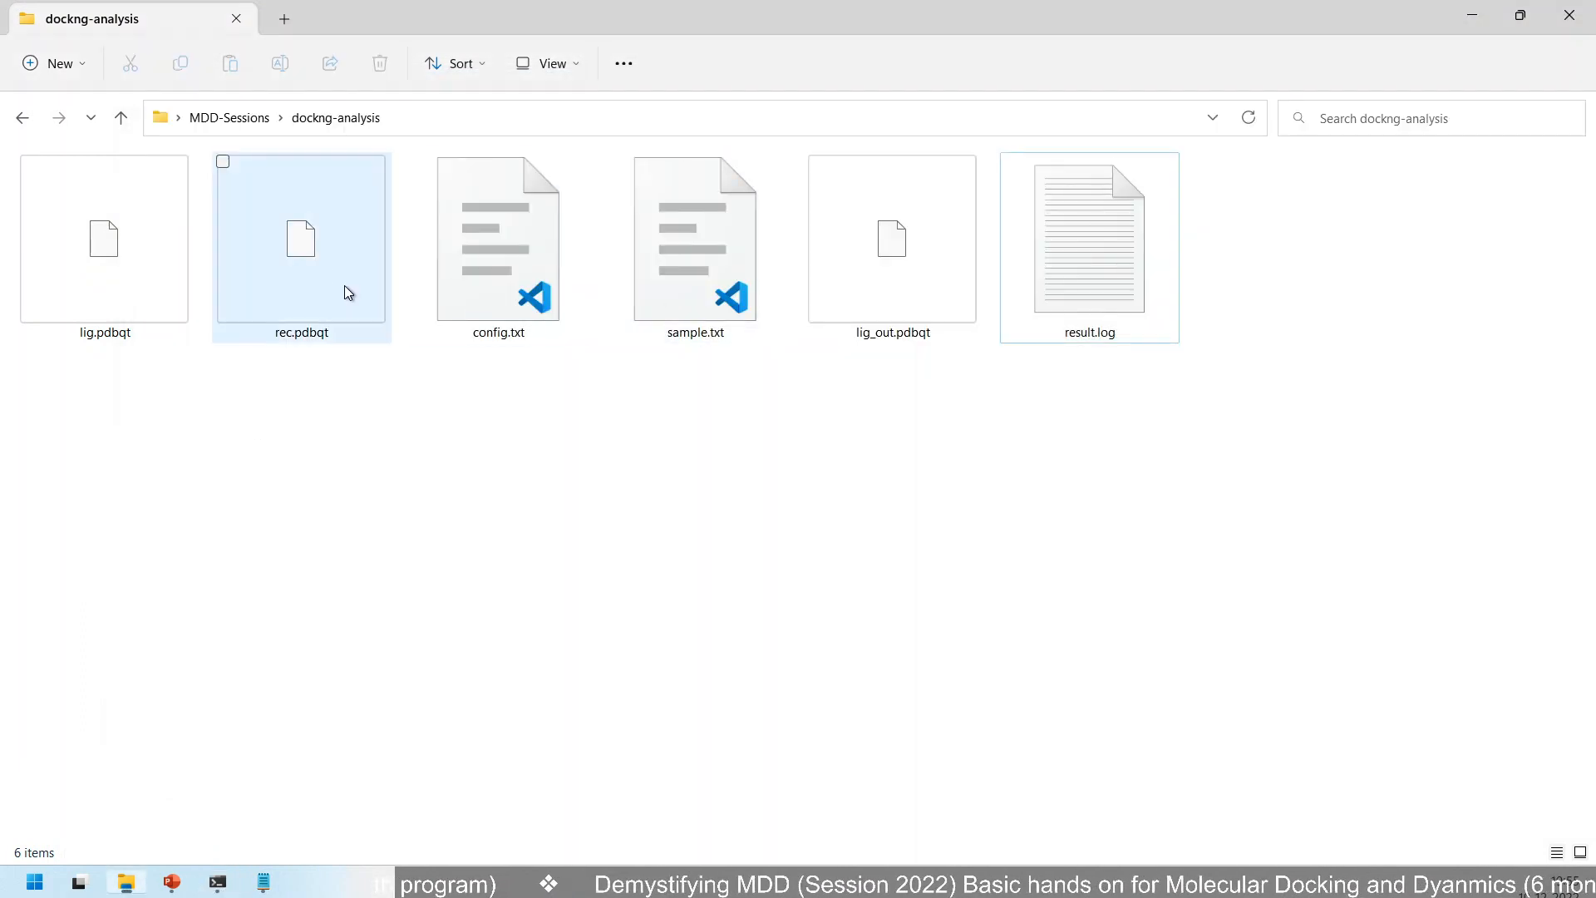
{"action": "left_click", "coordinate": [739, 285]}
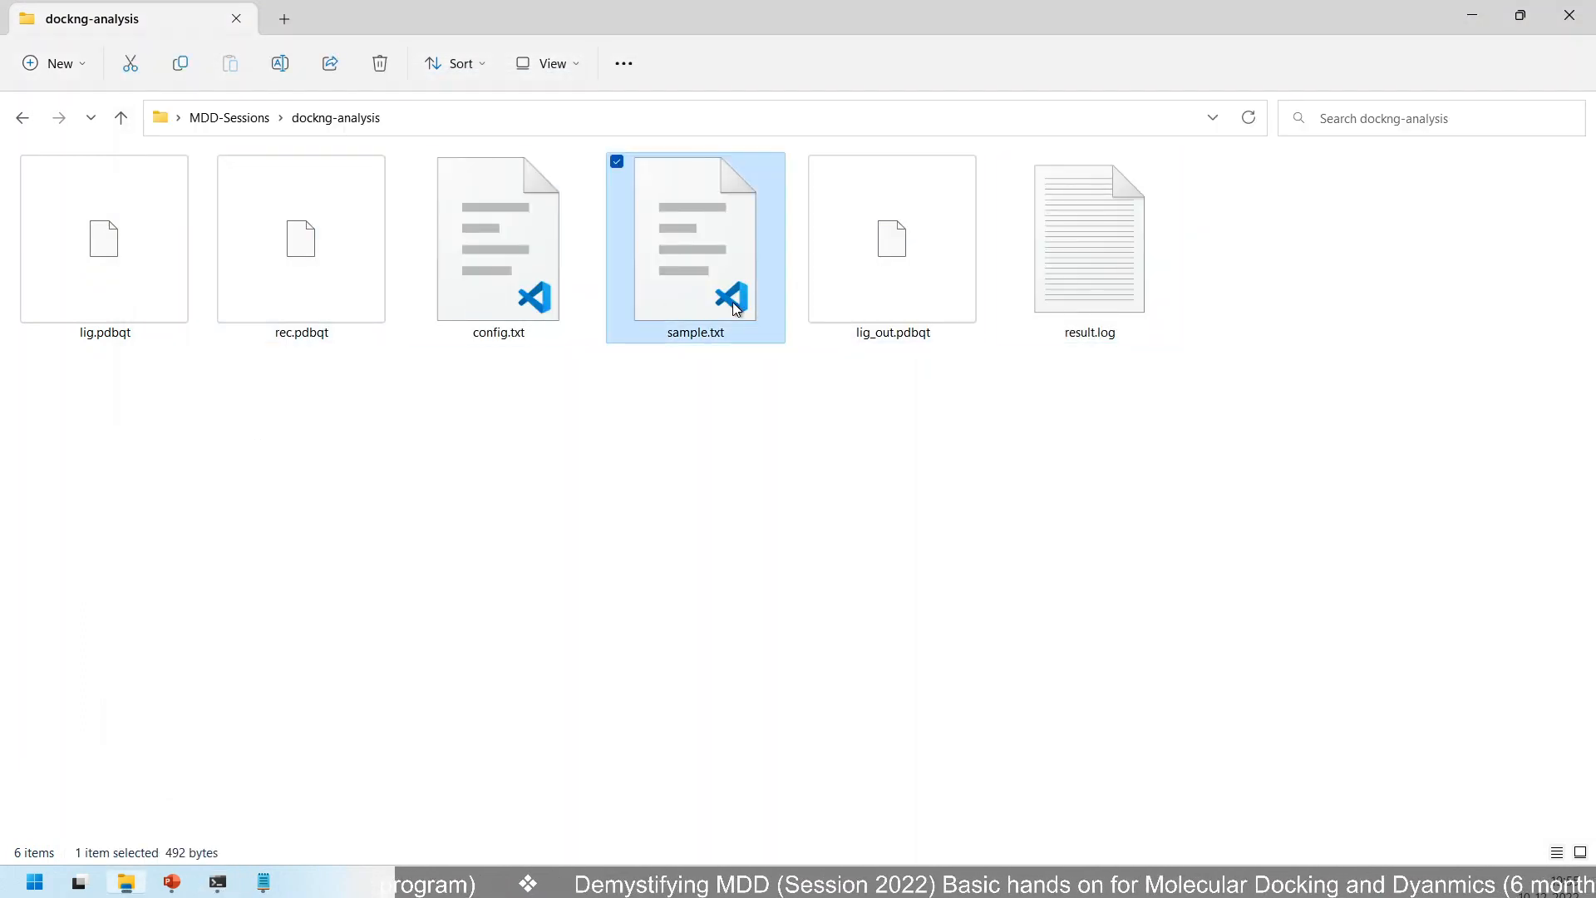
{"action": "left_click", "coordinate": [513, 270]}
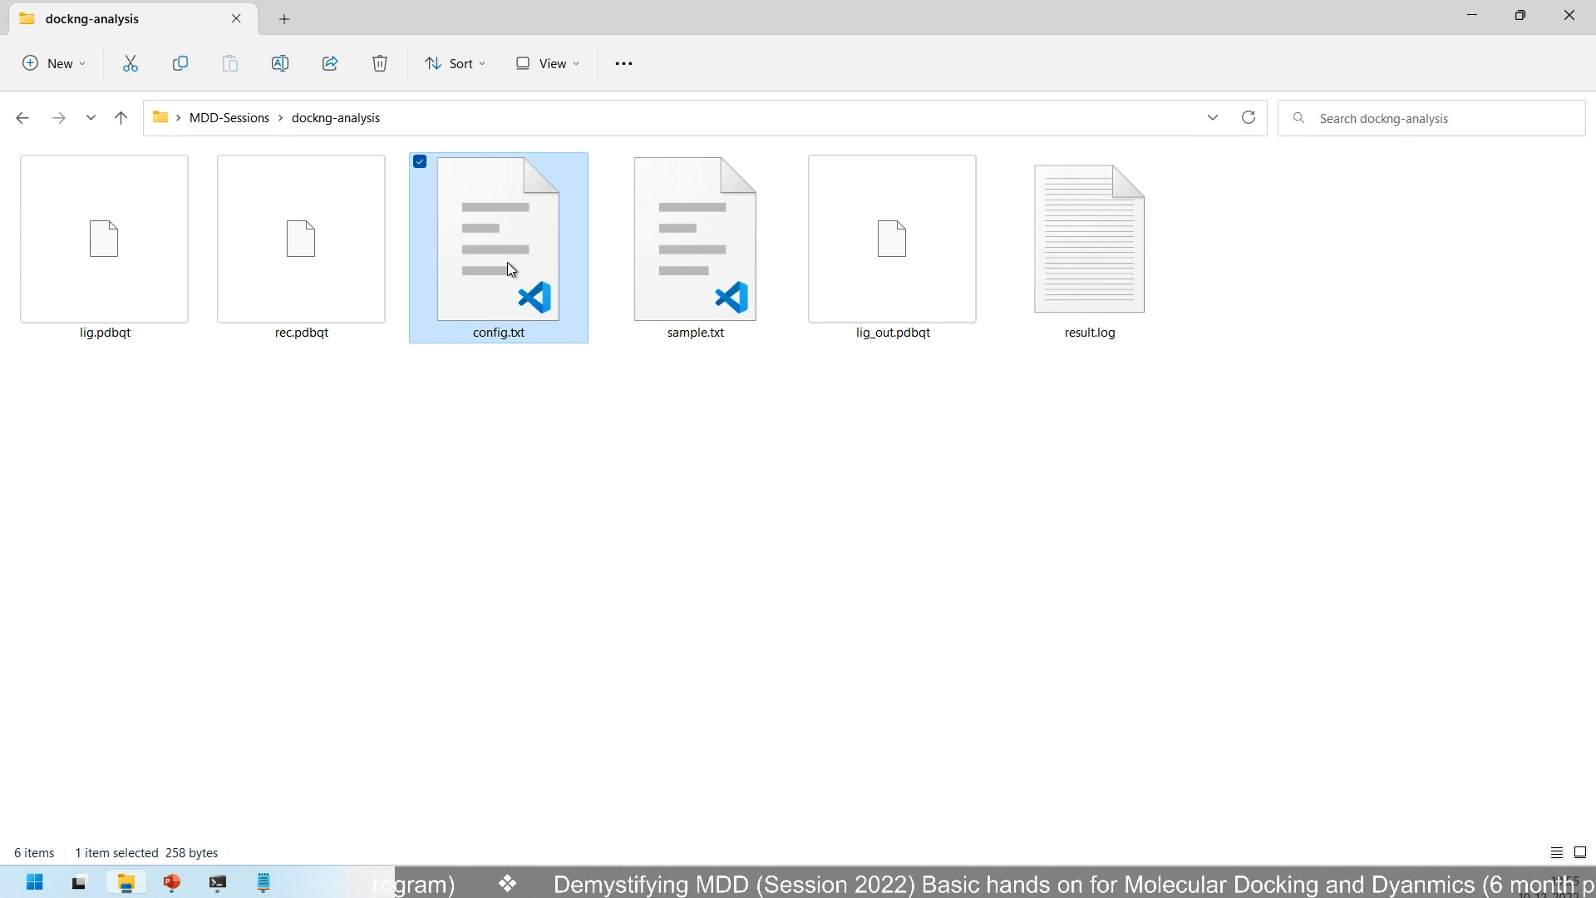
{"action": "right_click", "coordinate": [512, 270]}
{"action": "mouse_move", "coordinate": [613, 374]}
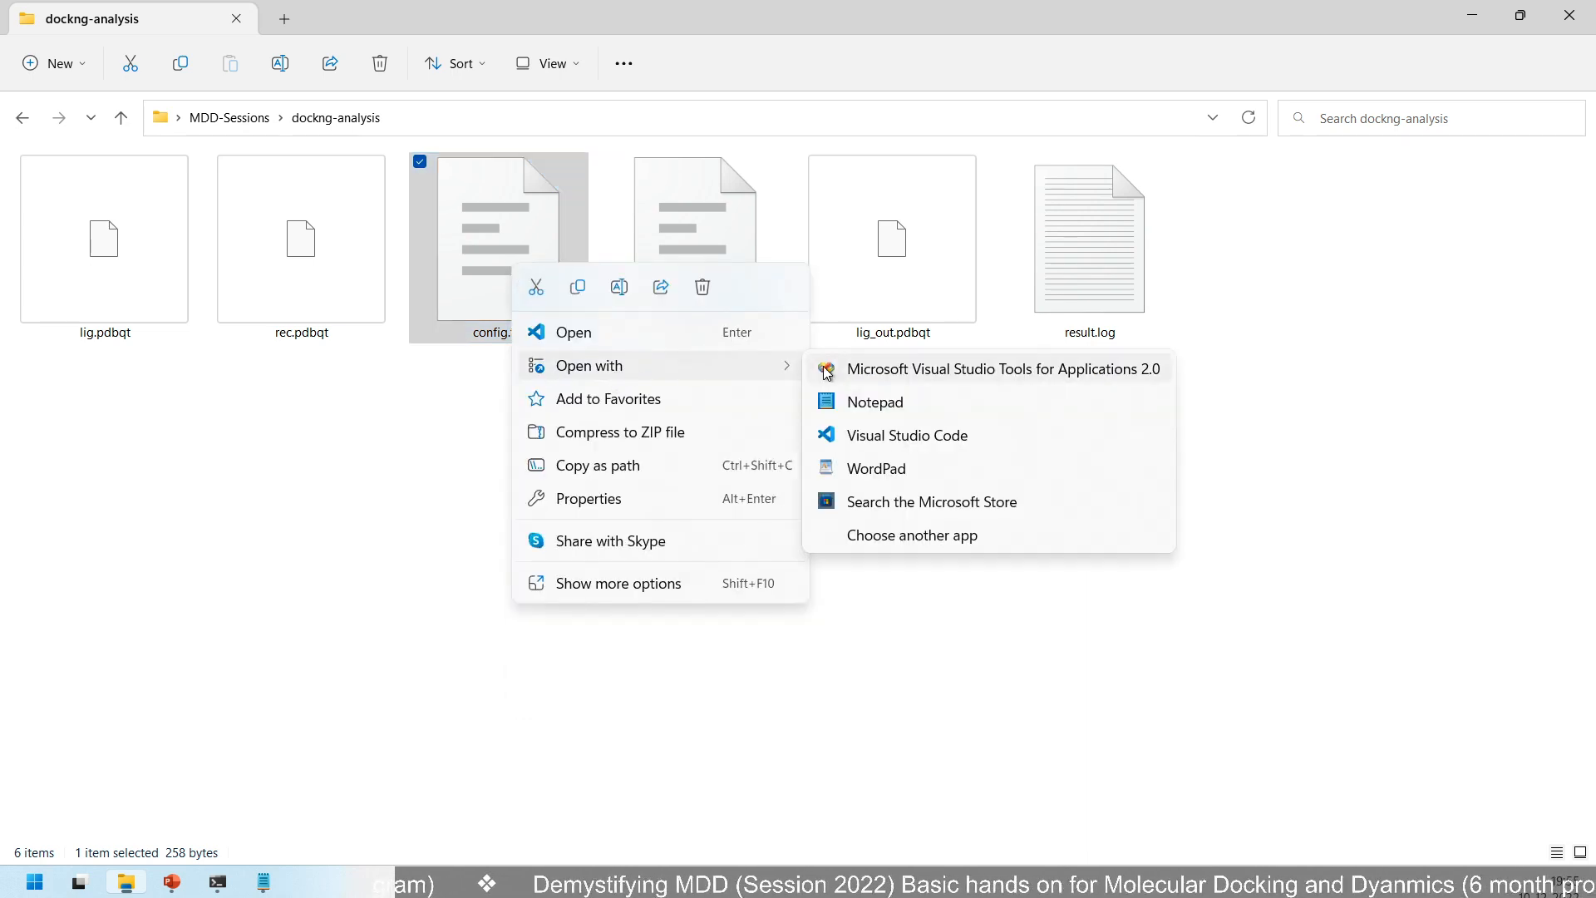
{"action": "left_click", "coordinate": [912, 404]}
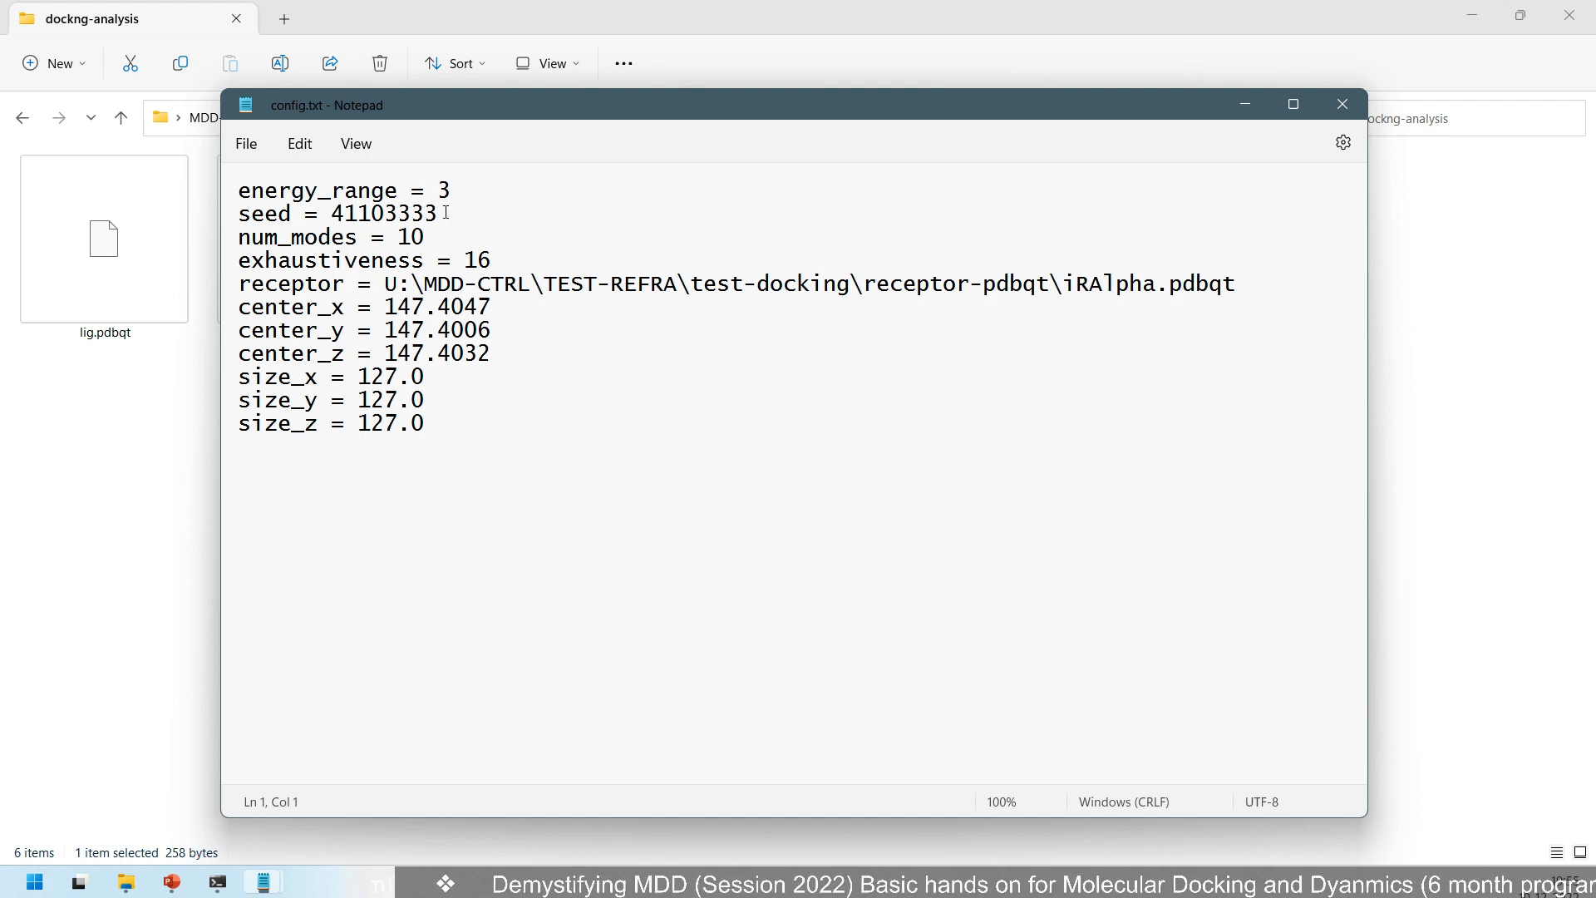
- Delete the seed setting from config.txt, save the file and close it
{"action": "left_click_drag", "start_coordinate": [446, 213], "coordinate": [207, 218]}
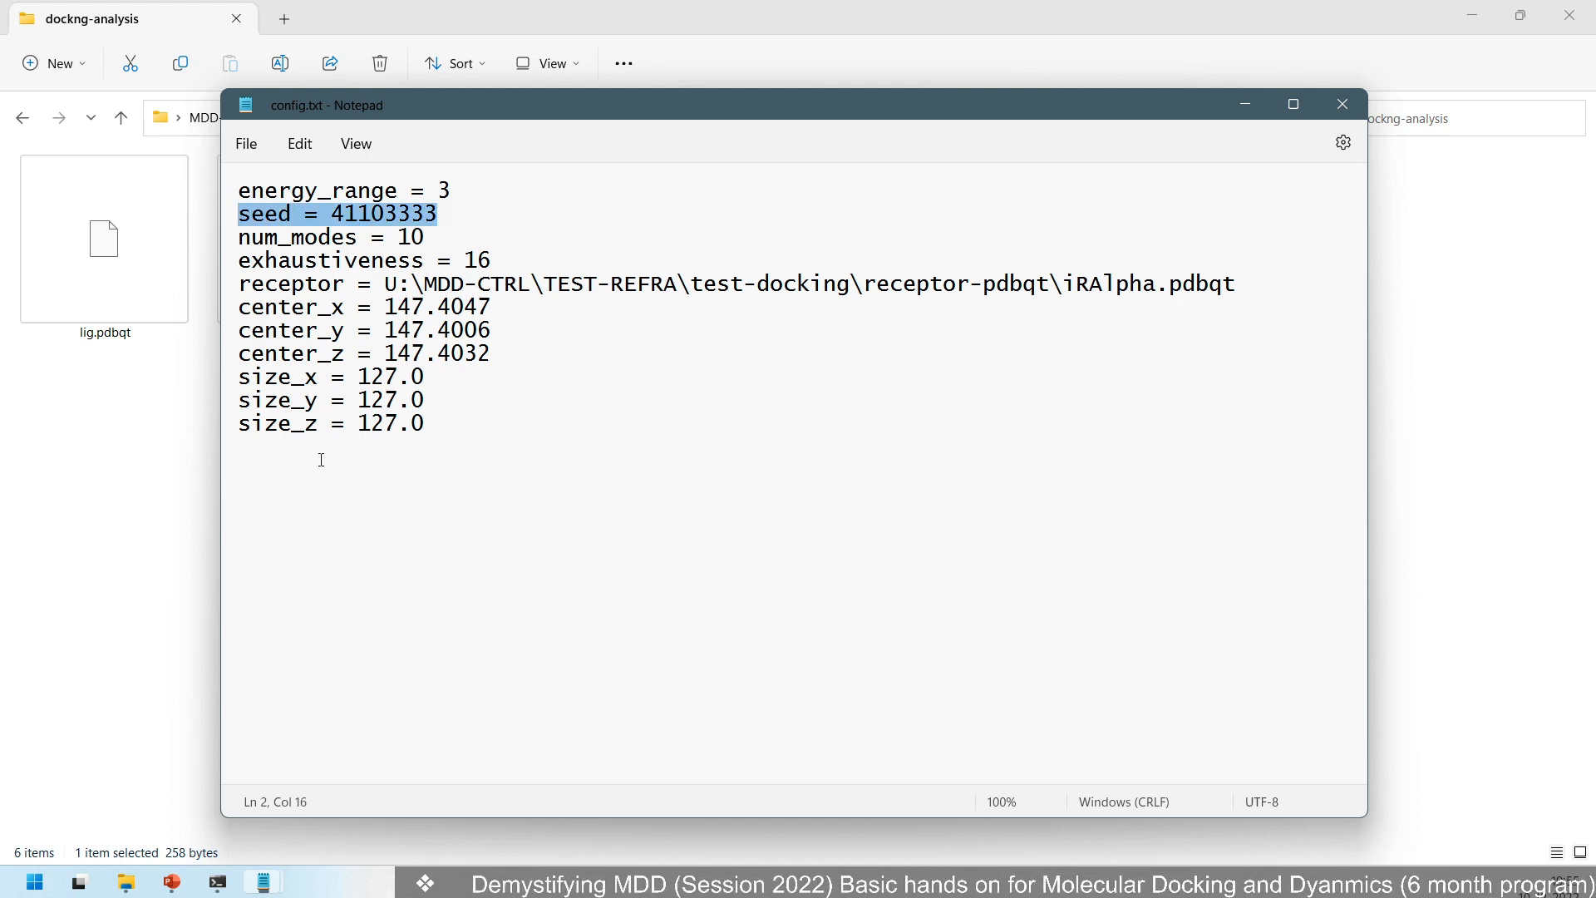
{"action": "key", "text": "BackSpace"}
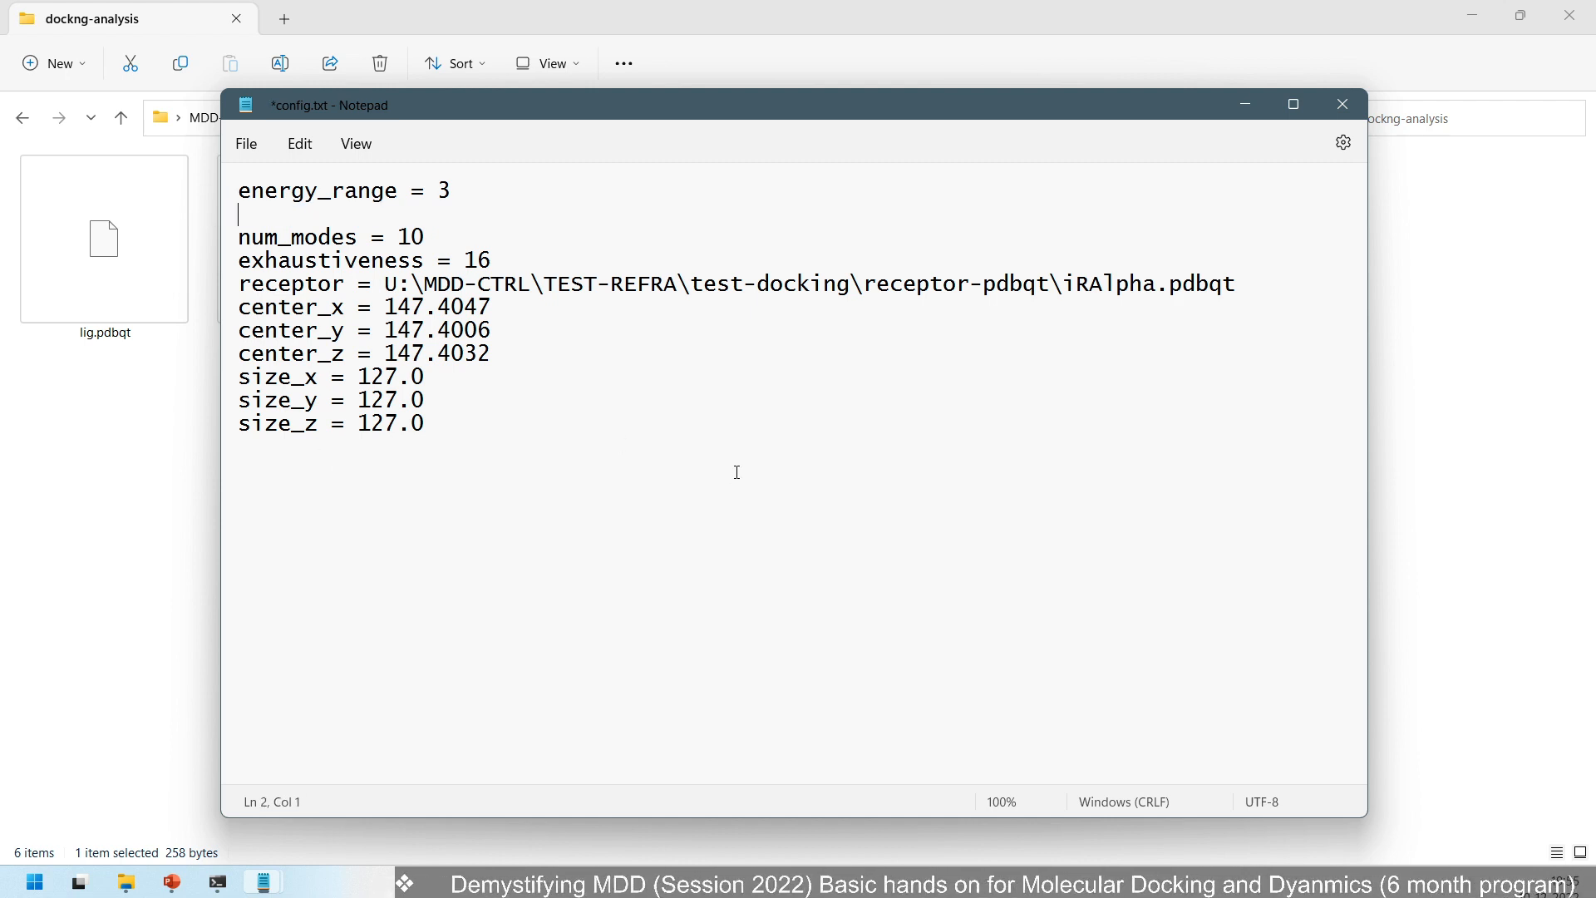
{"action": "key", "text": "ctrl+s"}
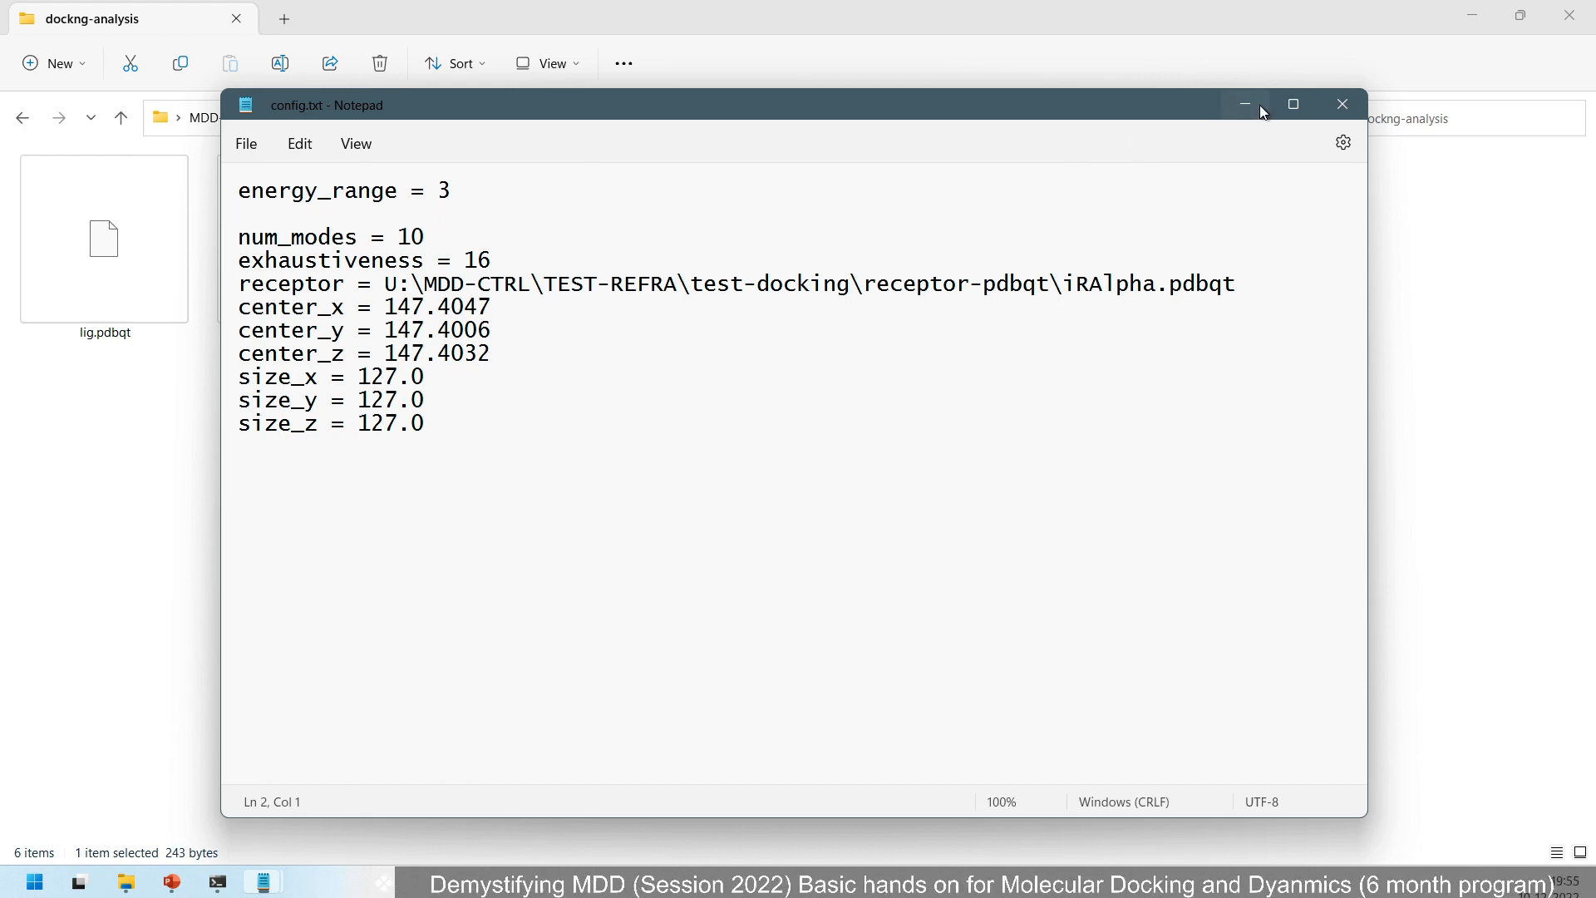
{"action": "left_click", "coordinate": [1343, 104]}
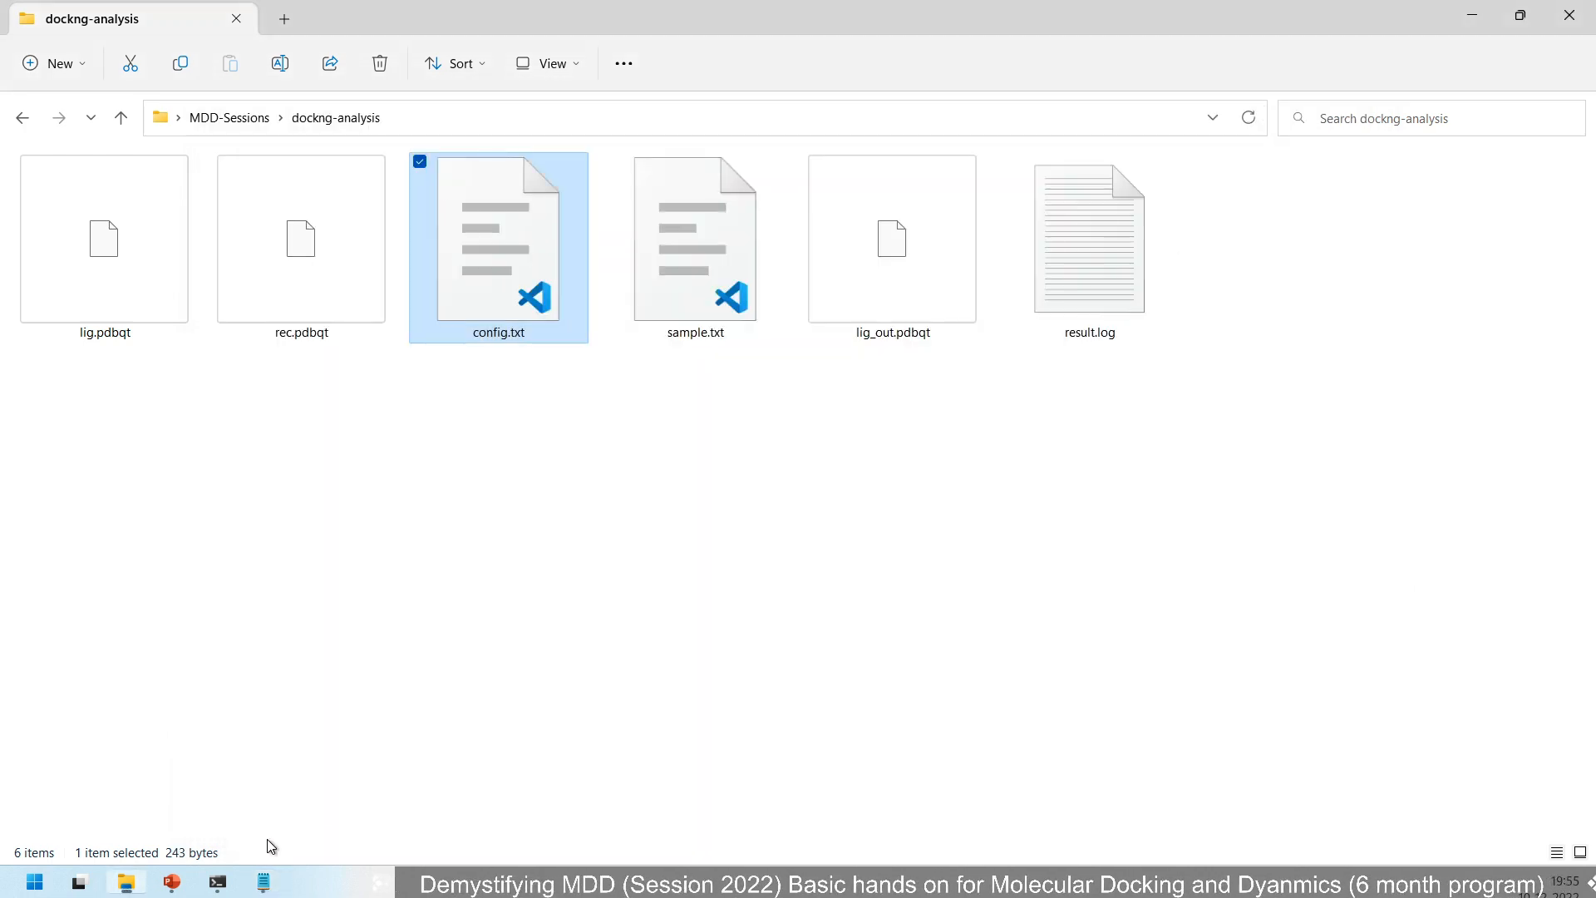
- In Command Prompt, rerun the earlier Vina docking command with rec.pdbqt, lig.pdbqt and config.txt, redirecting the output to result2.log
{"action": "left_click", "coordinate": [218, 882]}
{"action": "scroll", "coordinate": [765, 601], "scroll_direction": "down", "scroll_amount": 2}
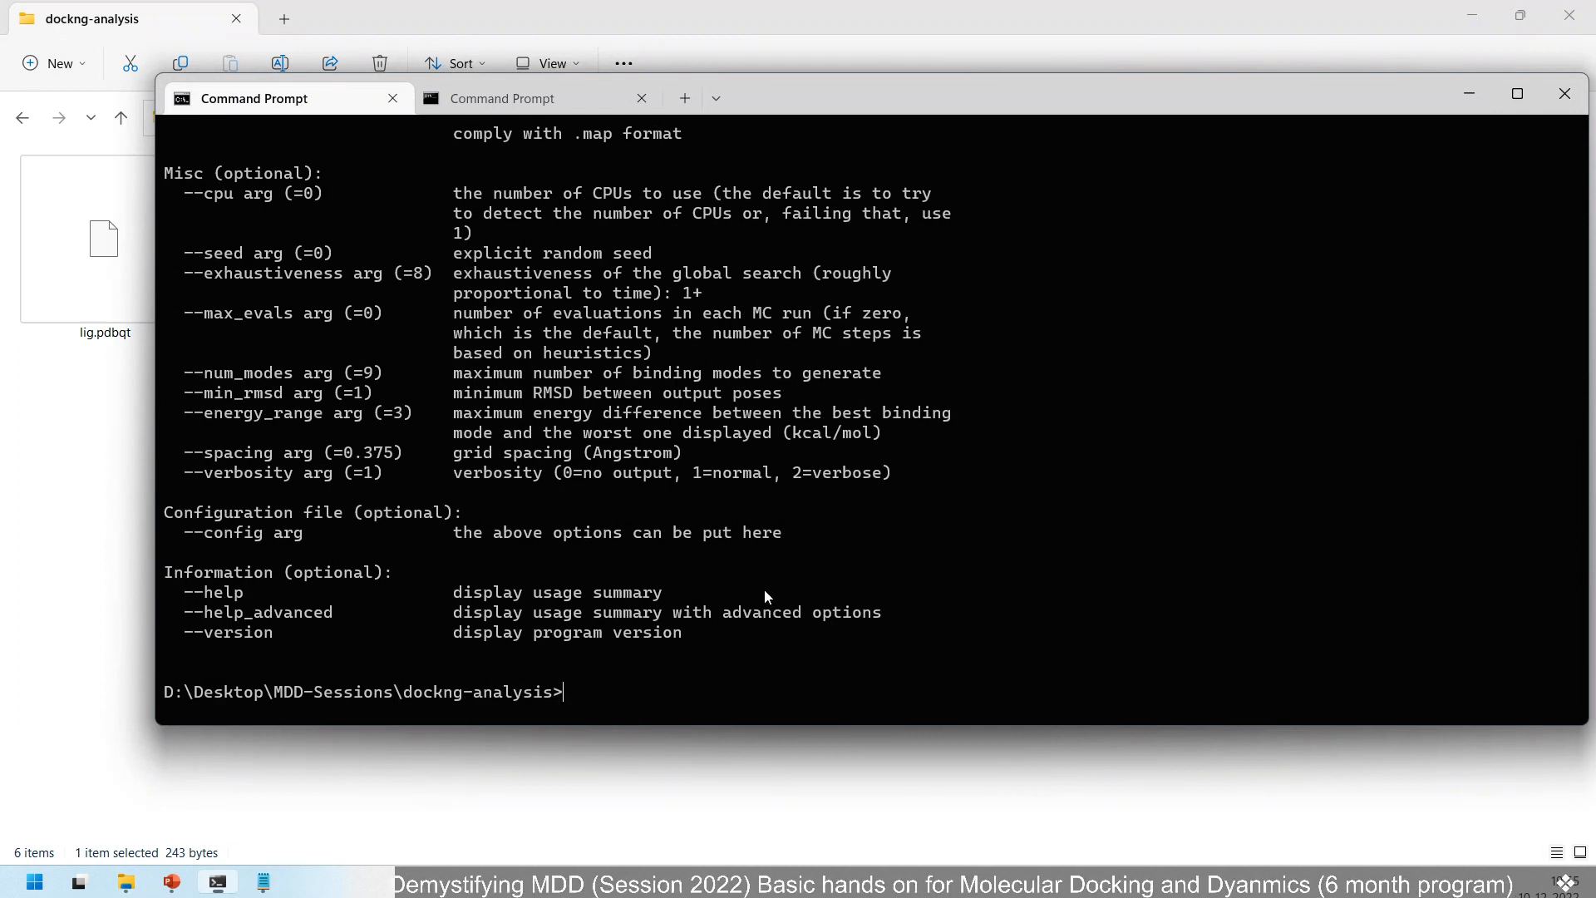
{"action": "key", "text": "Up"}
{"action": "key", "text": "Up"}
{"action": "key", "text": "Up"}
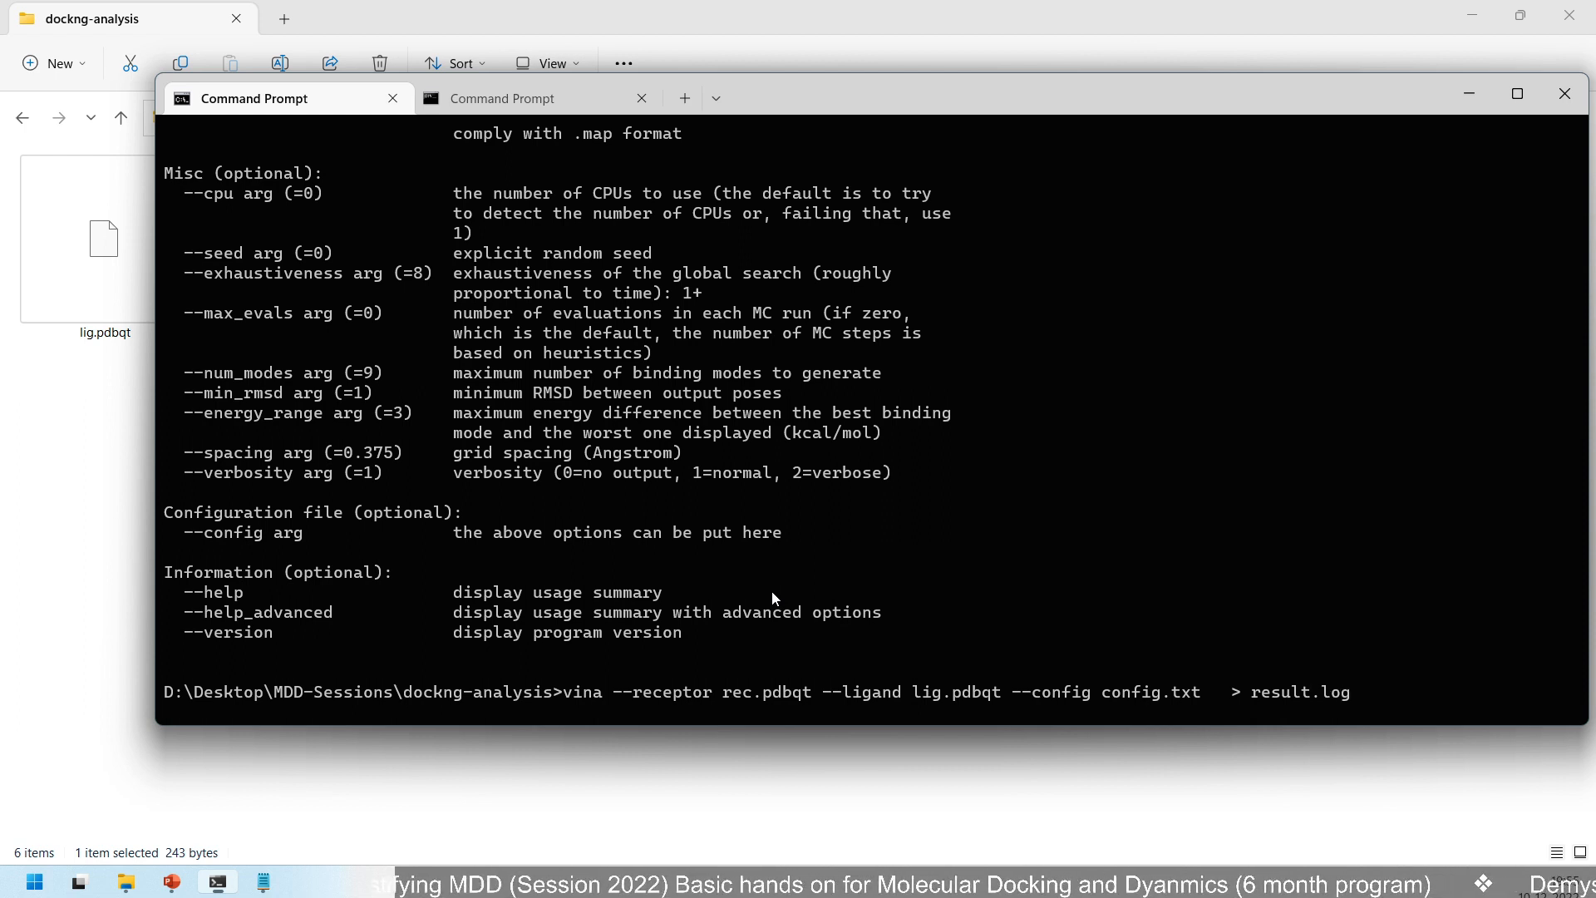
{"action": "key", "text": "Left"}
{"action": "key", "text": "Left"}
{"action": "key", "text": "Left"}
{"action": "key", "text": "Left"}
{"action": "type", "text": "2"}
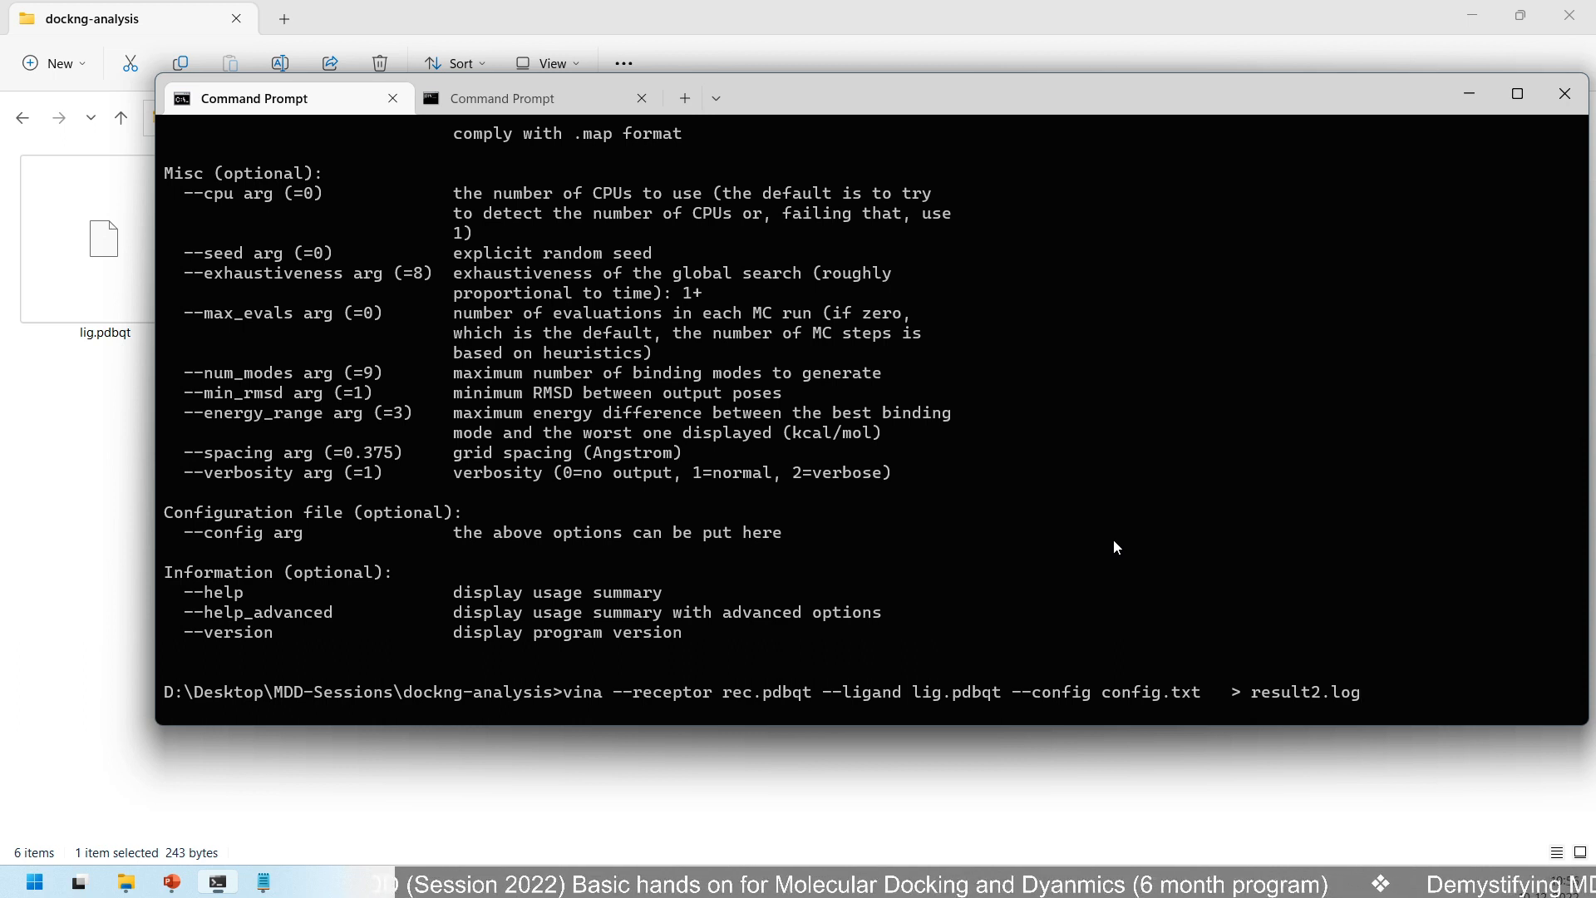
{"action": "key", "text": "Return"}
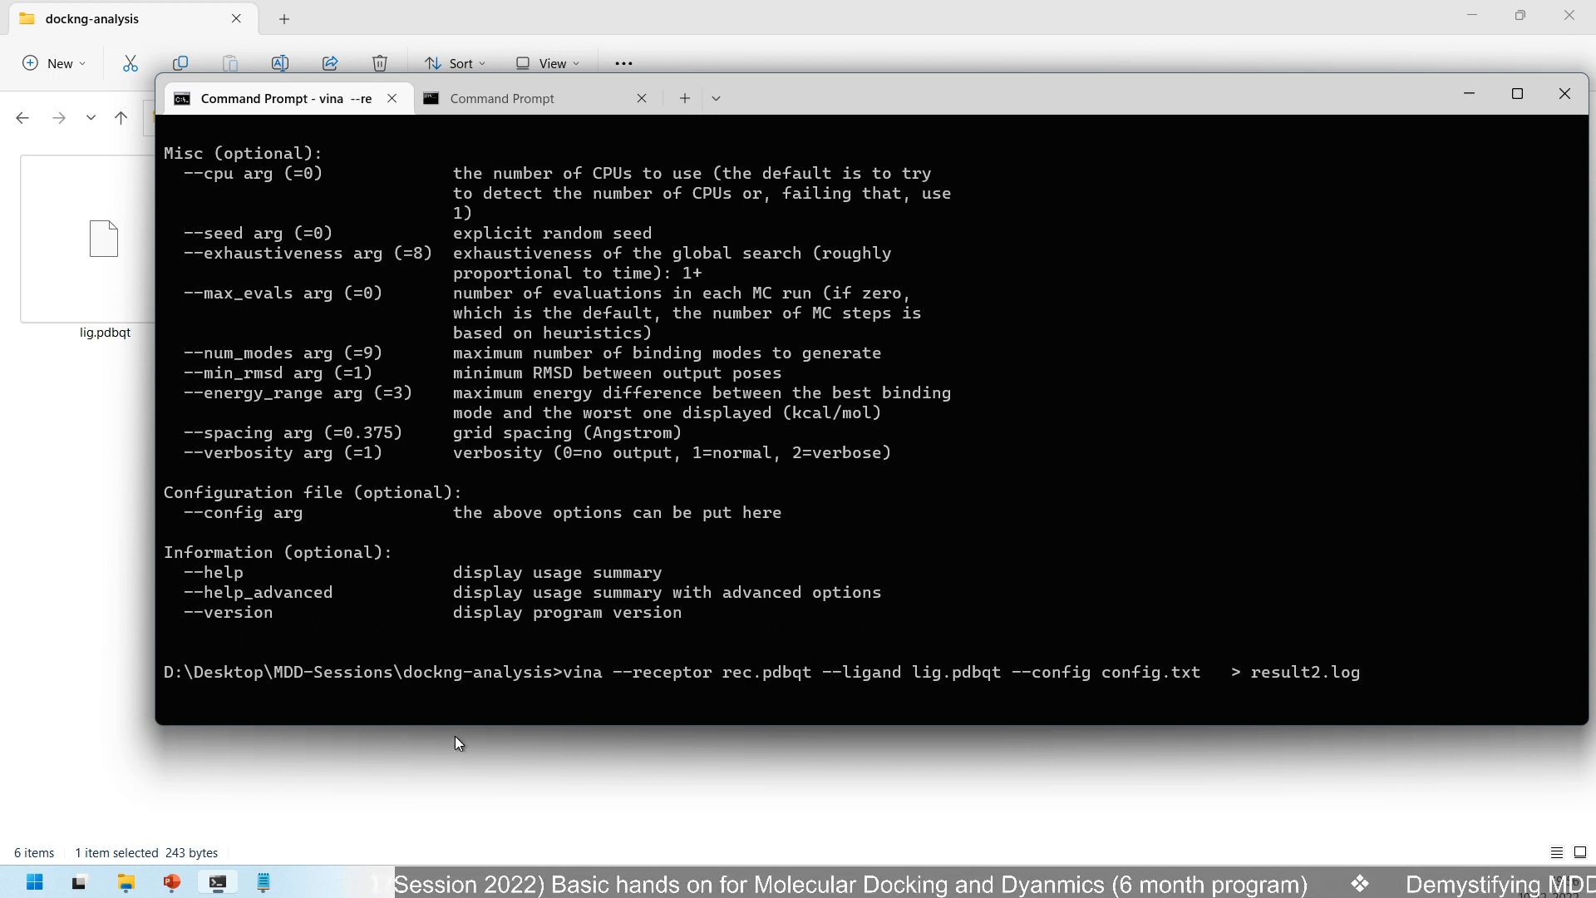
- Review the modes table in result.log and place Command Prompt beside it, showing the start of Vina's option list
{"action": "mouse_move", "coordinate": [262, 888]}
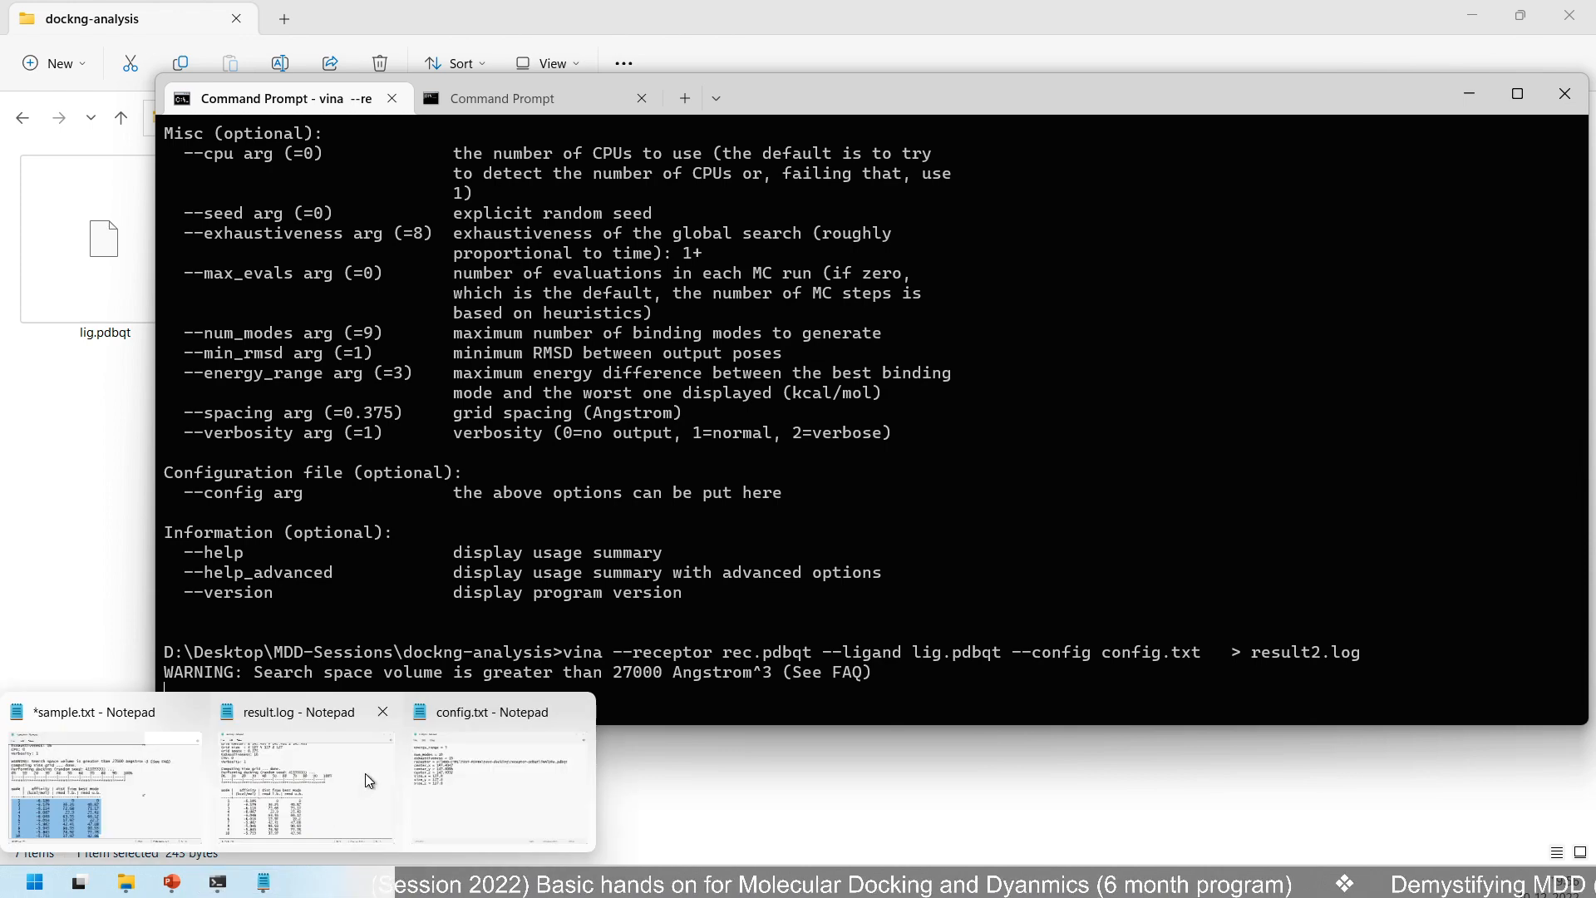
{"action": "left_click", "coordinate": [291, 798]}
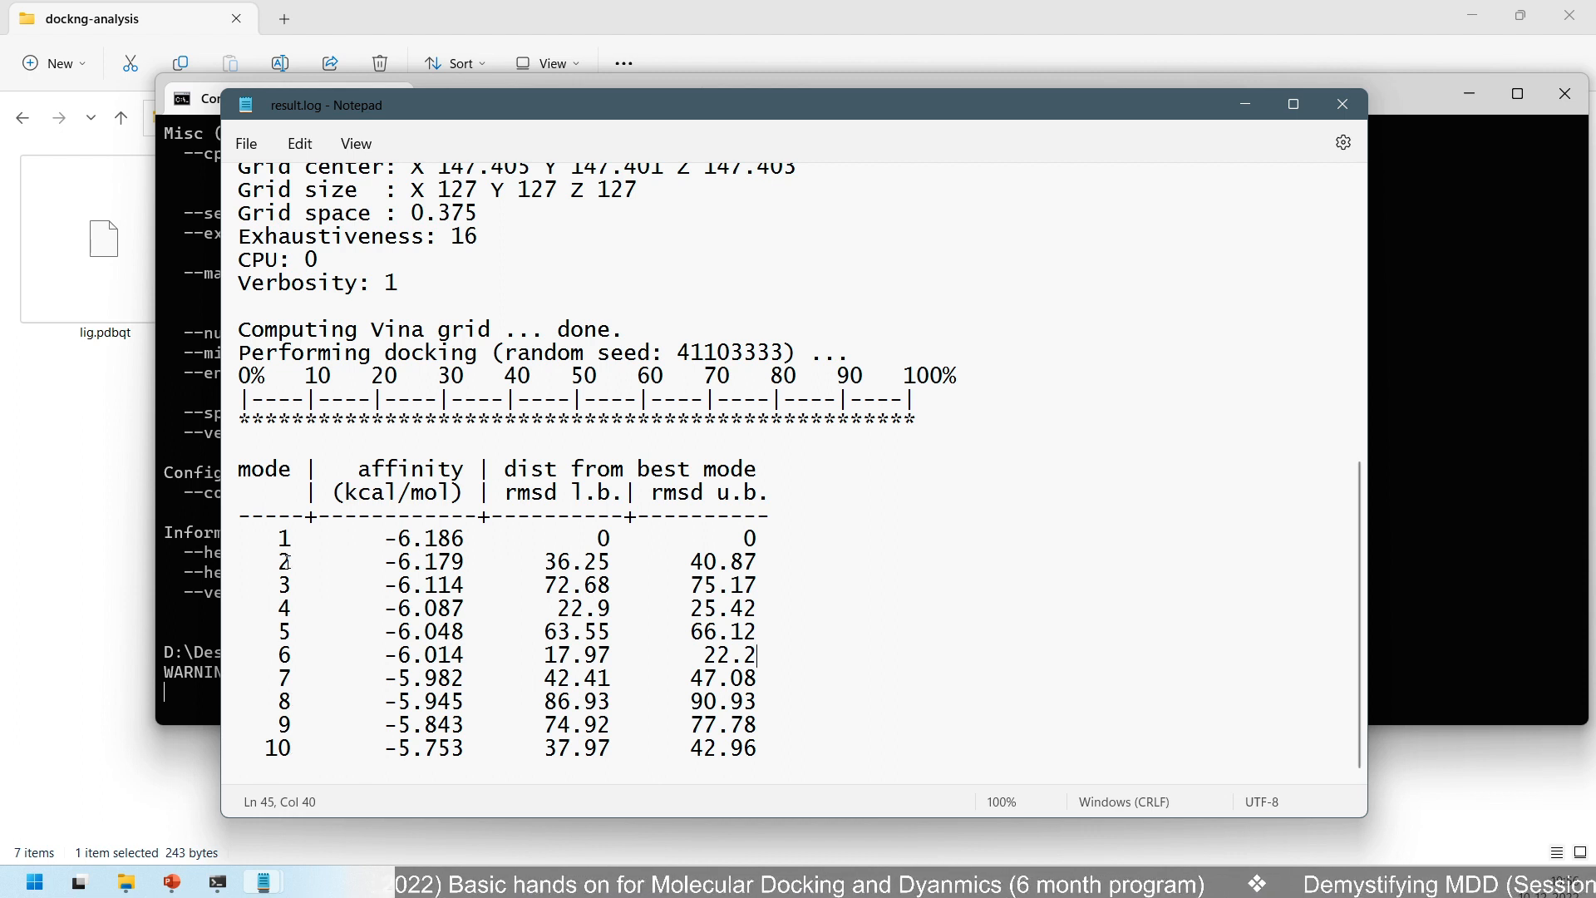
{"action": "left_click", "coordinate": [274, 536]}
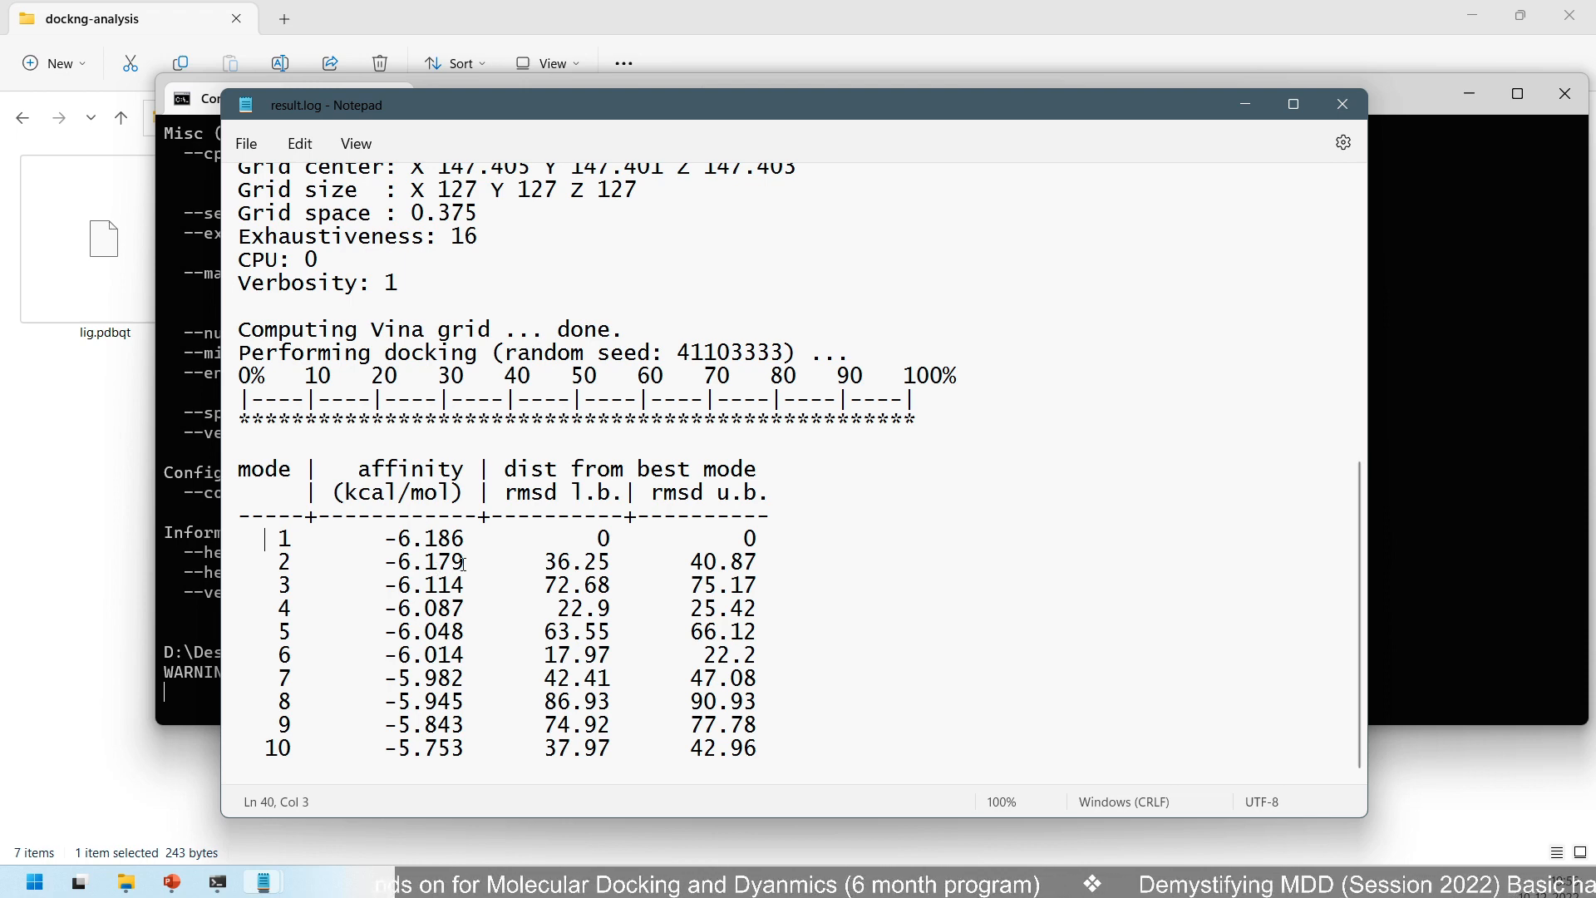
{"action": "left_click", "coordinate": [1566, 405]}
{"action": "scroll", "coordinate": [587, 371], "scroll_direction": "up", "scroll_amount": 4}
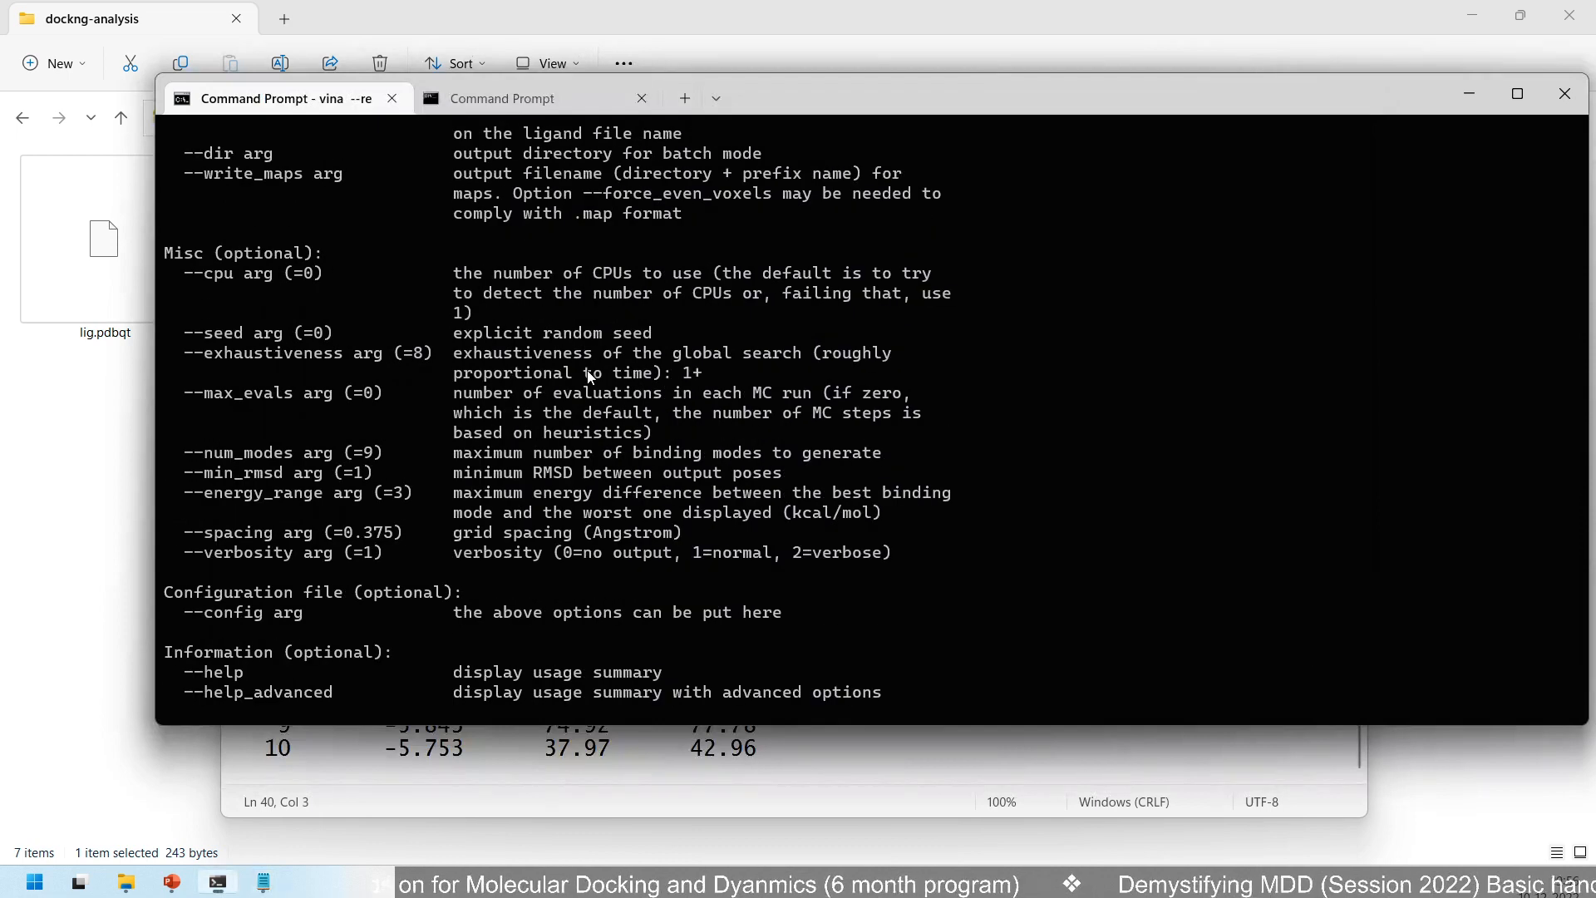
{"action": "scroll", "coordinate": [587, 371], "scroll_direction": "up", "scroll_amount": 5}
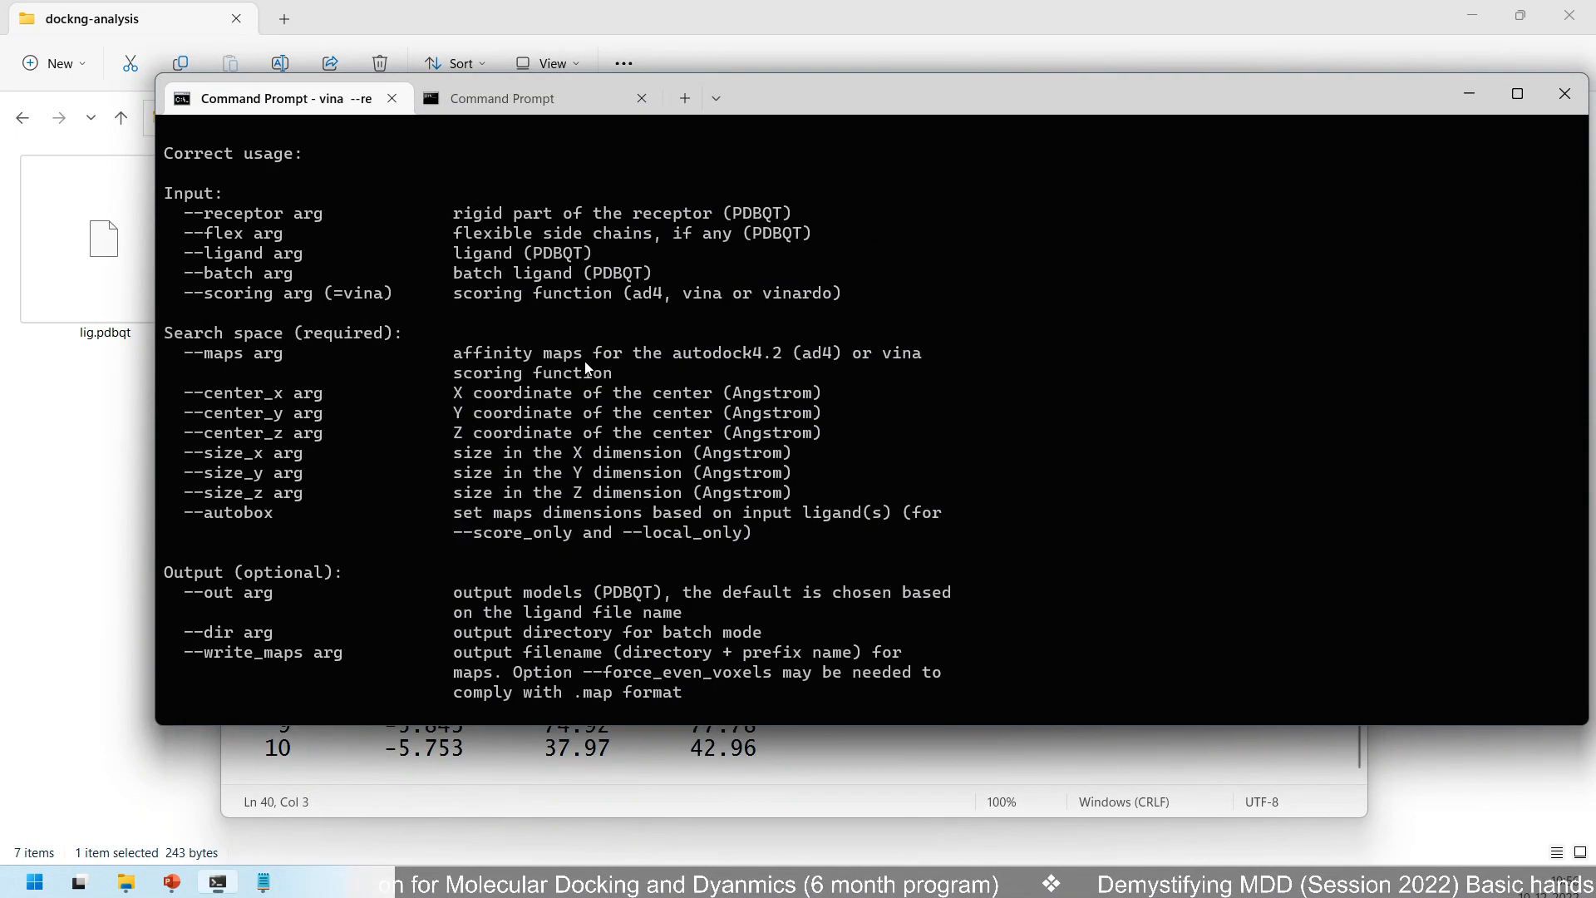
{"action": "scroll", "coordinate": [587, 369], "scroll_direction": "up", "scroll_amount": 1}
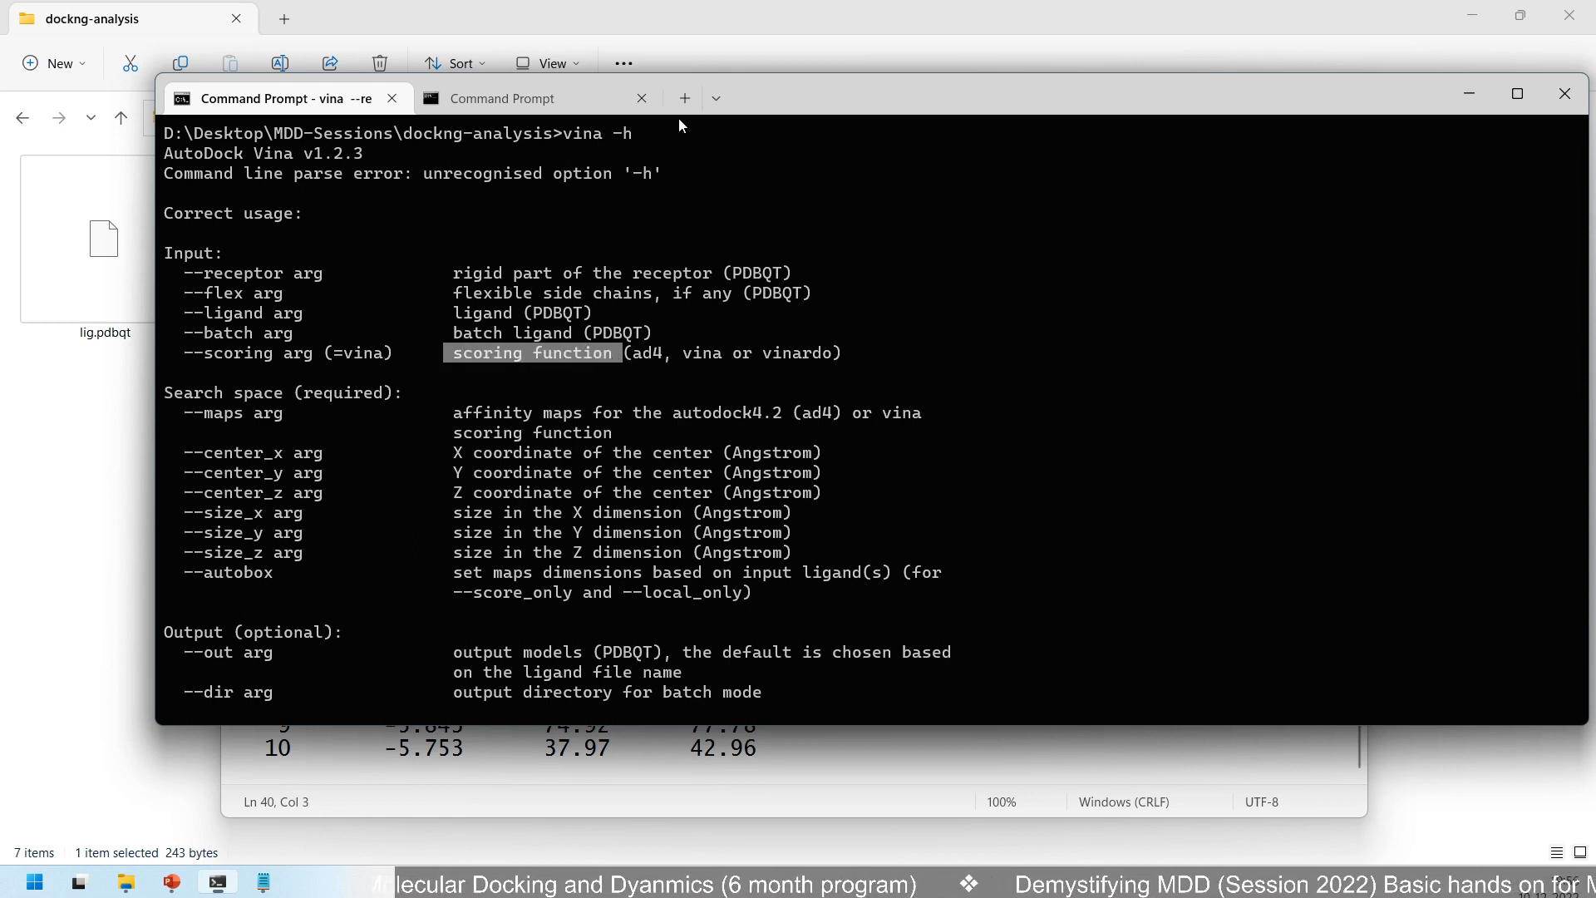
{"action": "left_click_drag", "start_coordinate": [876, 87], "coordinate": [1417, 89]}
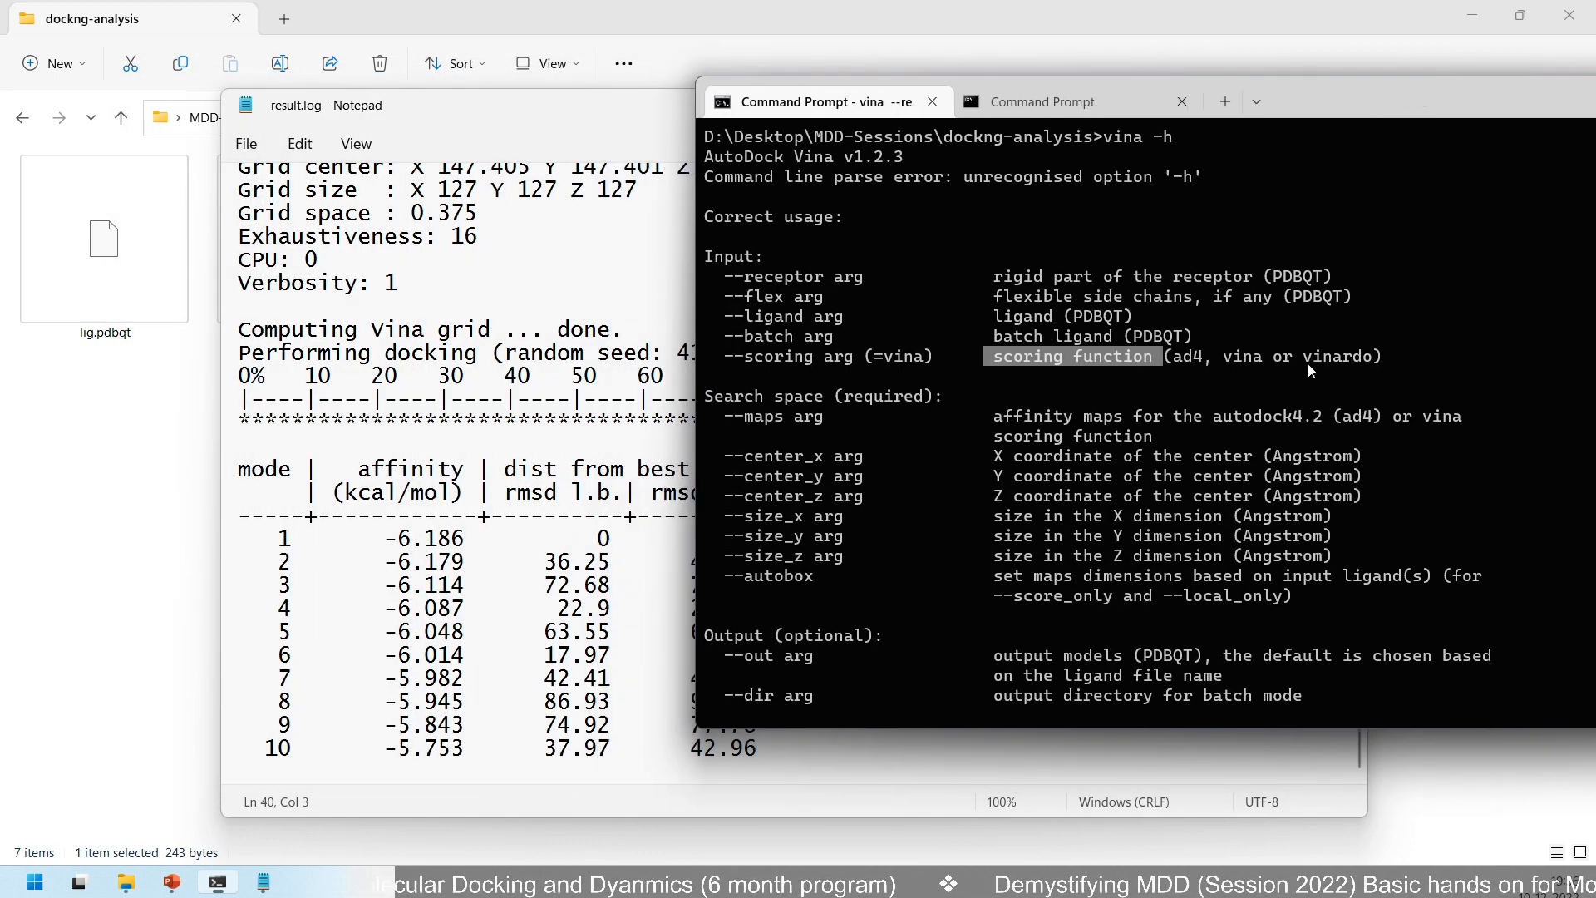
- Highlight the scoring function choices in the --scoring description, including vinardo and vina
{"action": "left_click", "coordinate": [1243, 367]}
{"action": "left_click_drag", "start_coordinate": [1175, 366], "coordinate": [1384, 367]}
{"action": "left_click", "coordinate": [1250, 363]}
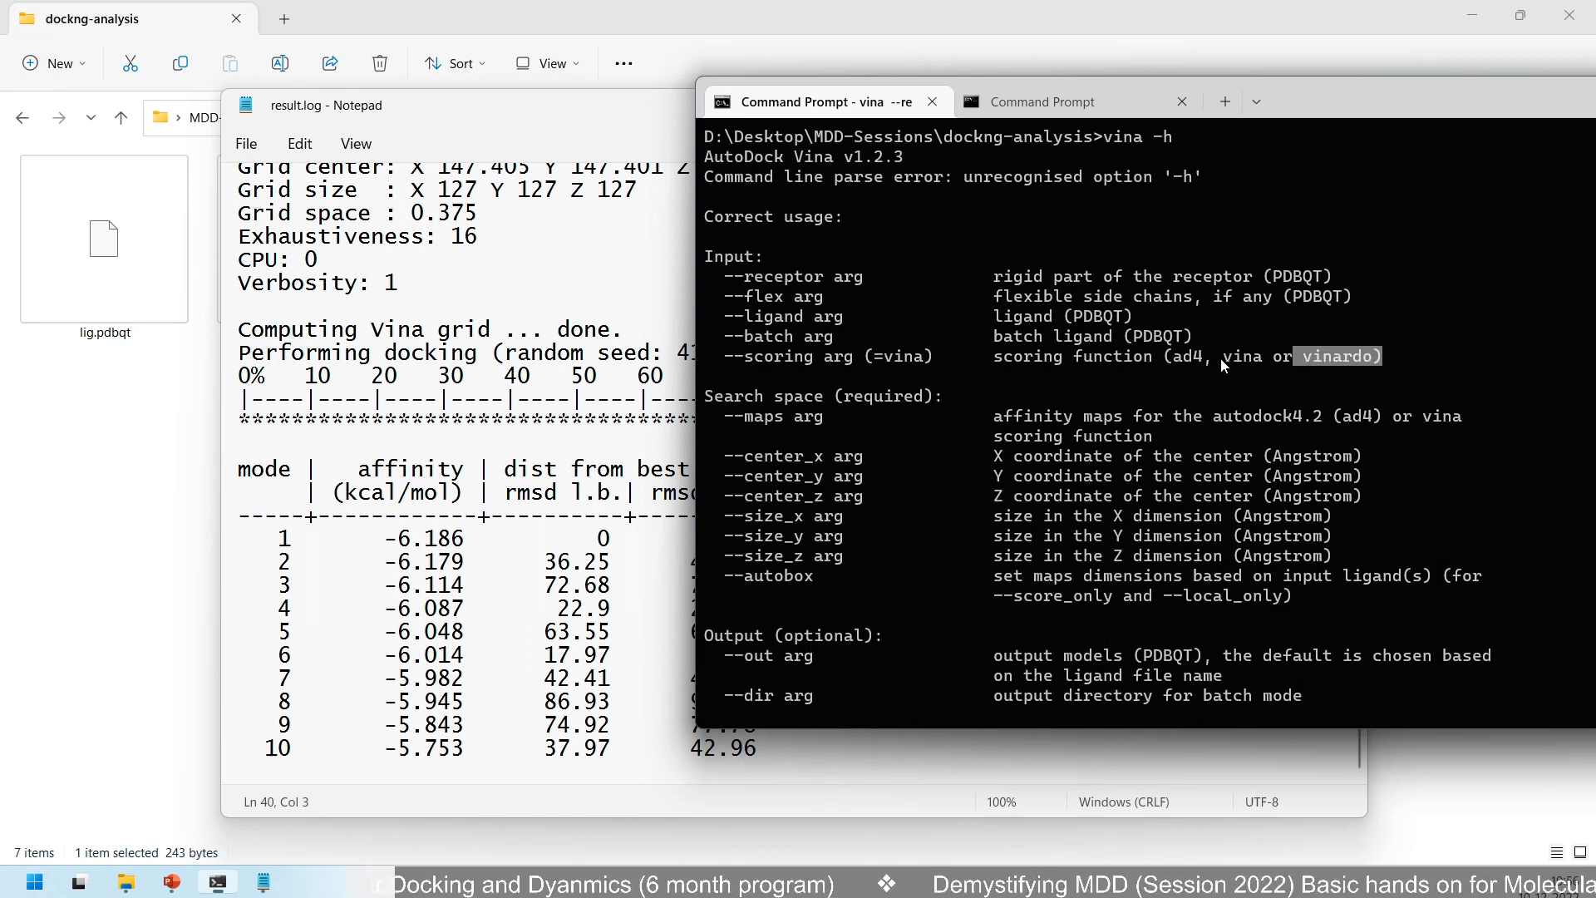
{"action": "left_click_drag", "start_coordinate": [1216, 365], "coordinate": [1260, 366]}
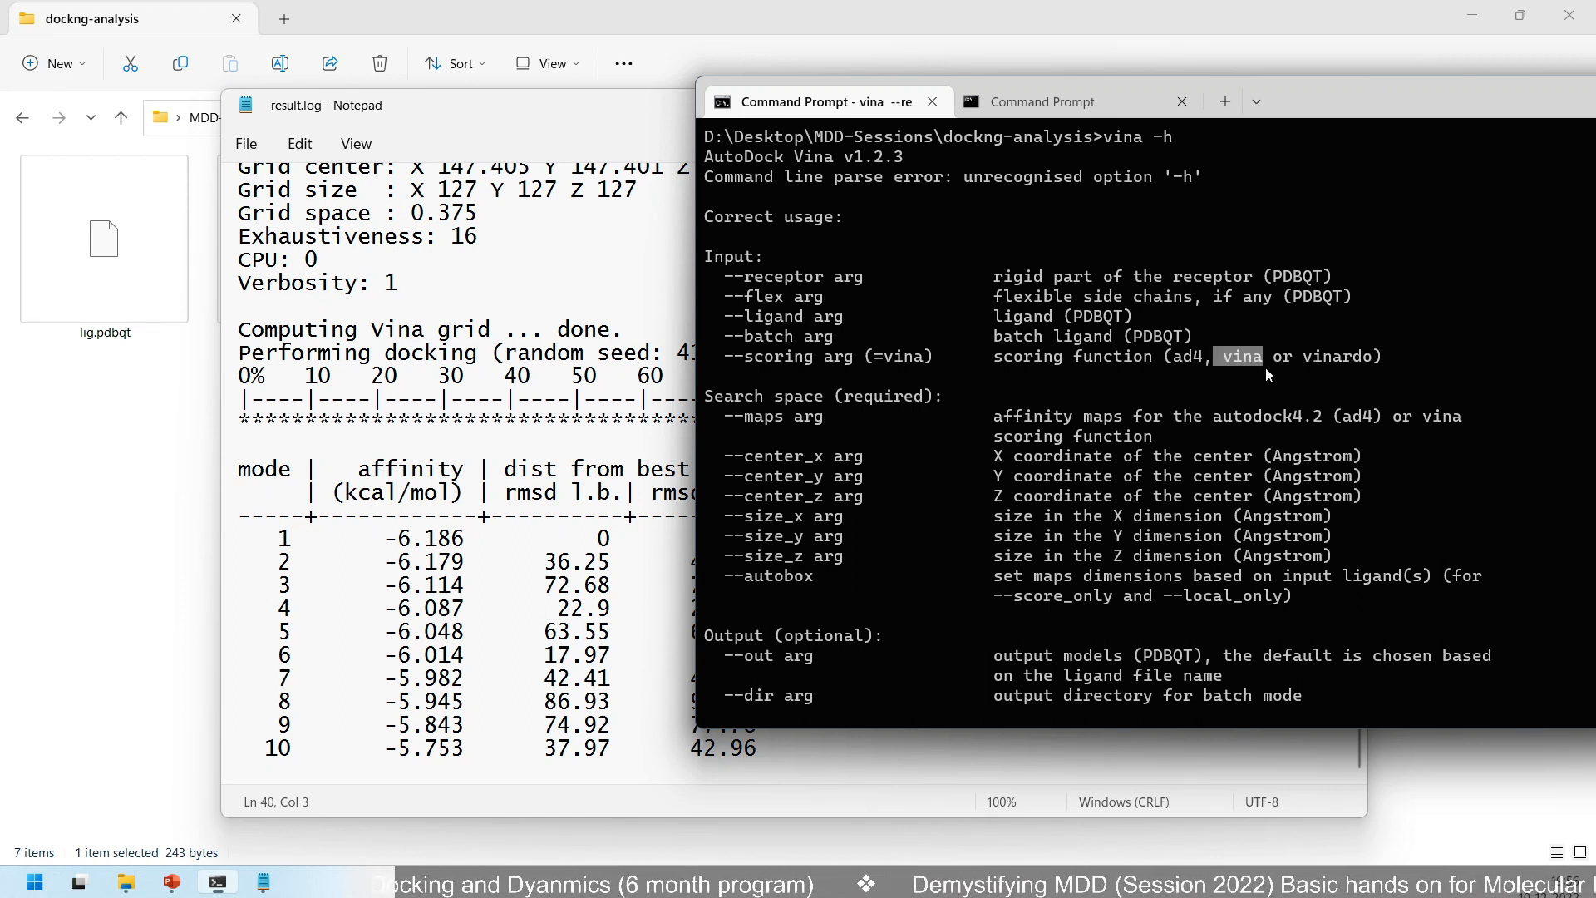
{"action": "left_click", "coordinate": [1261, 373]}
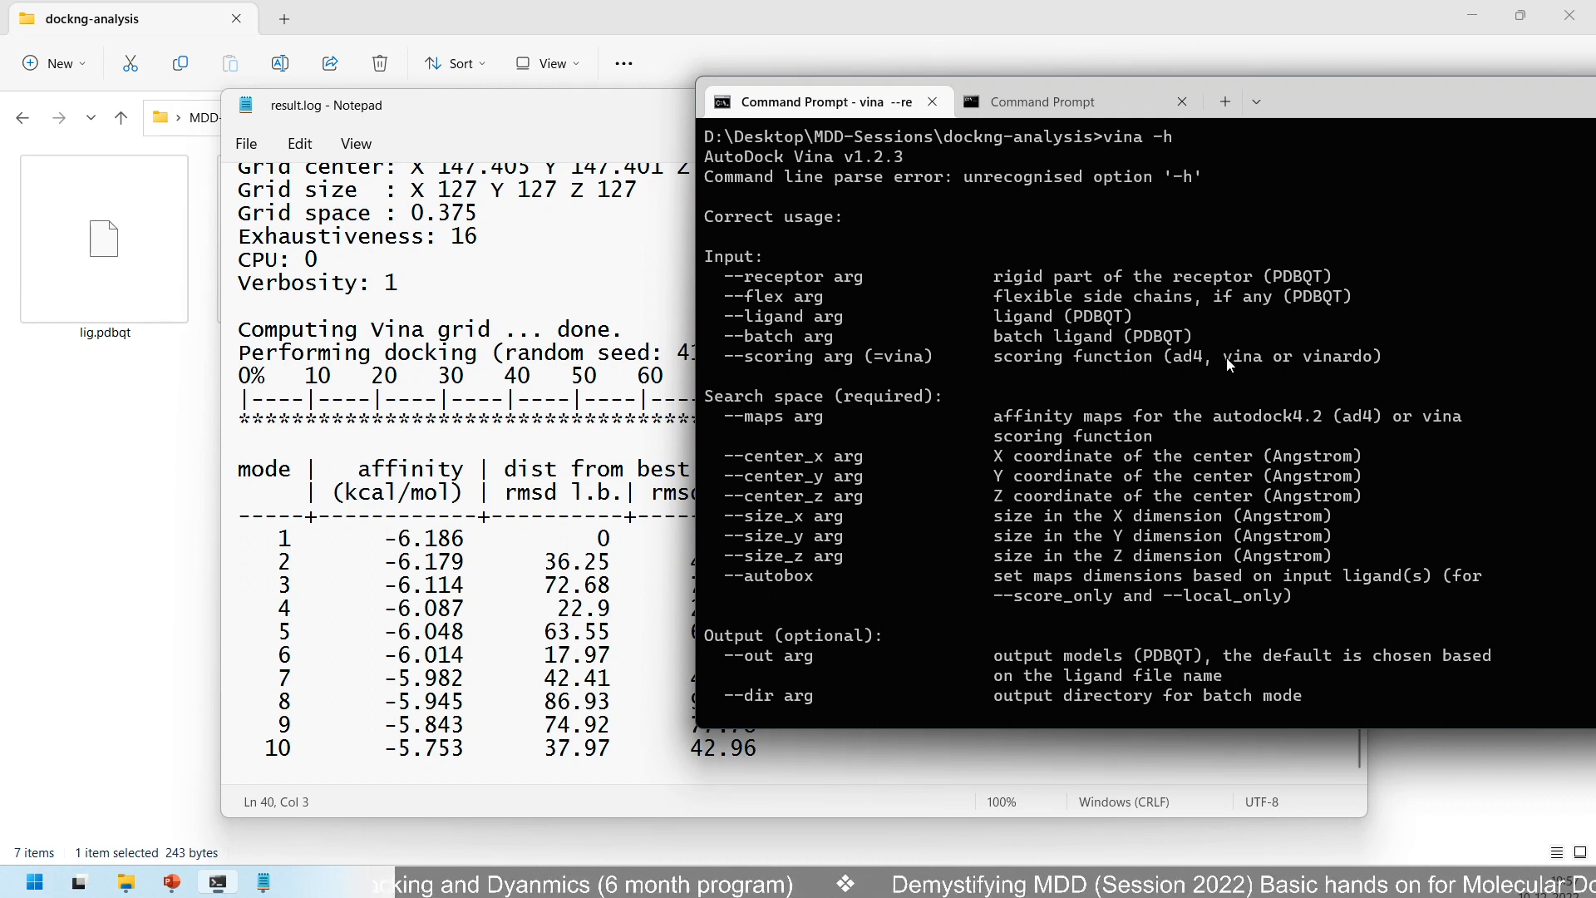
{"action": "left_click_drag", "start_coordinate": [1223, 366], "coordinate": [1262, 365]}
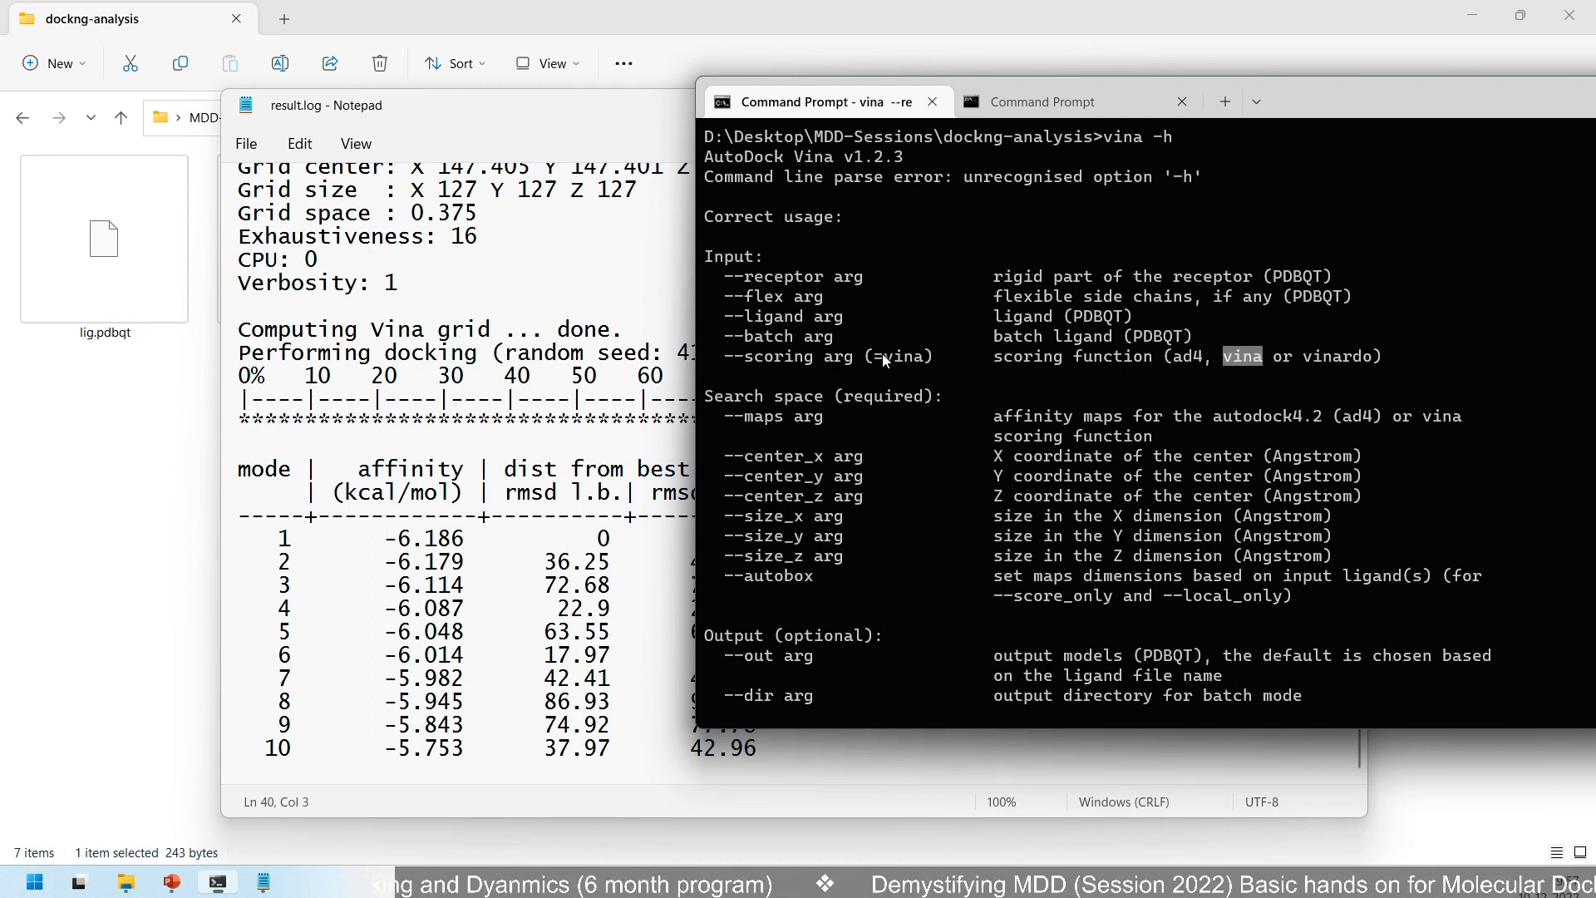
- Highlight the --scoring option's default (=vina), its name and its whole description line
{"action": "left_click_drag", "start_coordinate": [865, 359], "coordinate": [918, 364]}
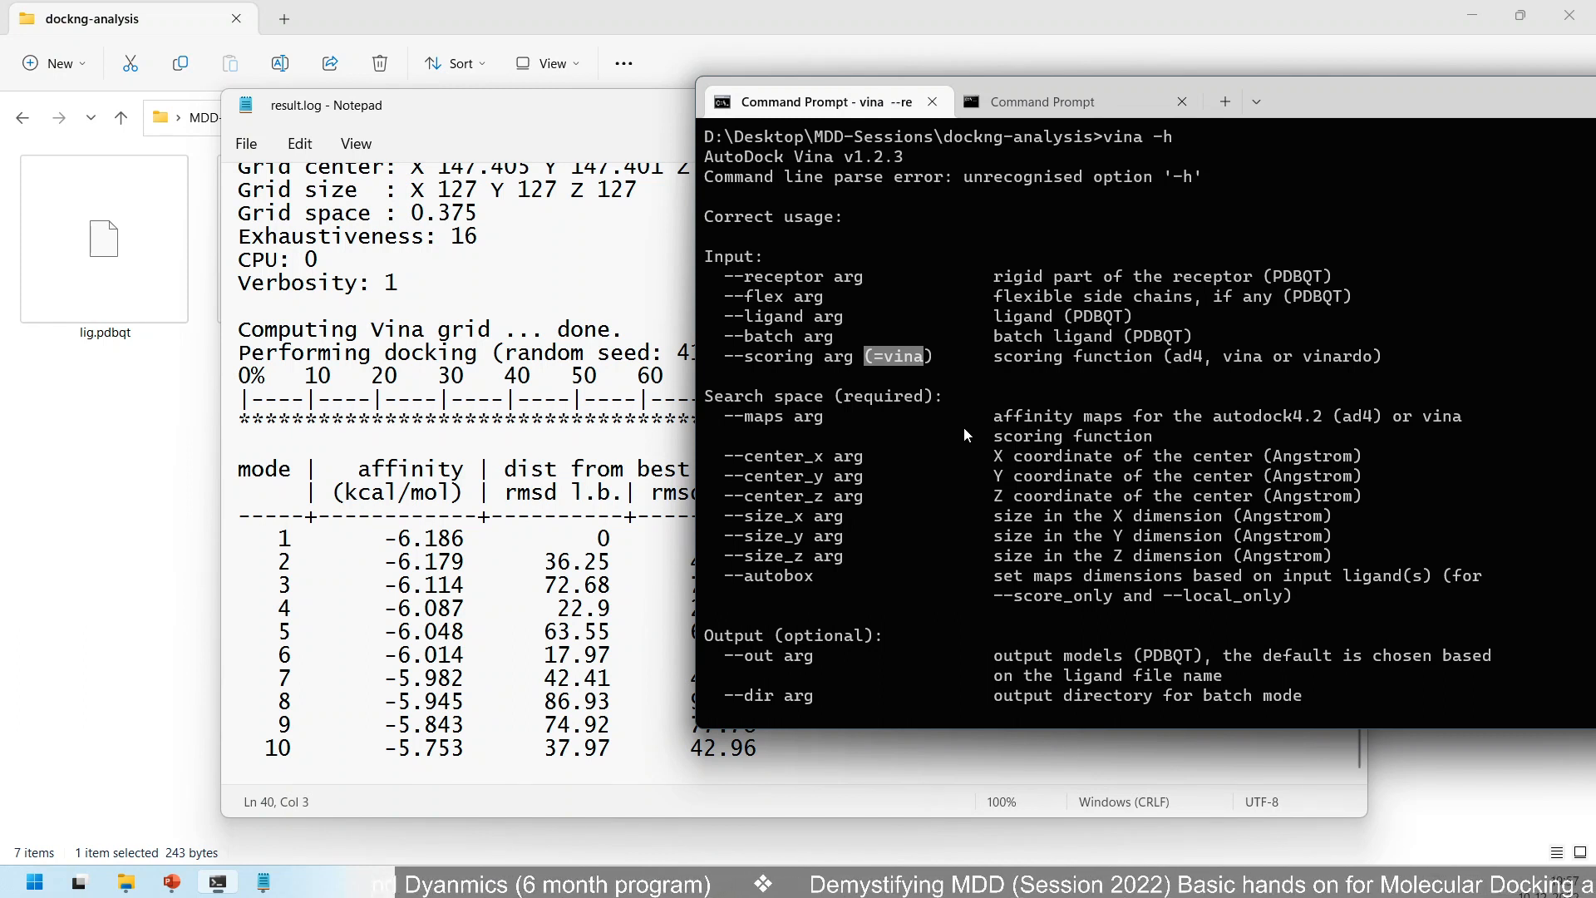
{"action": "left_click", "coordinate": [922, 358]}
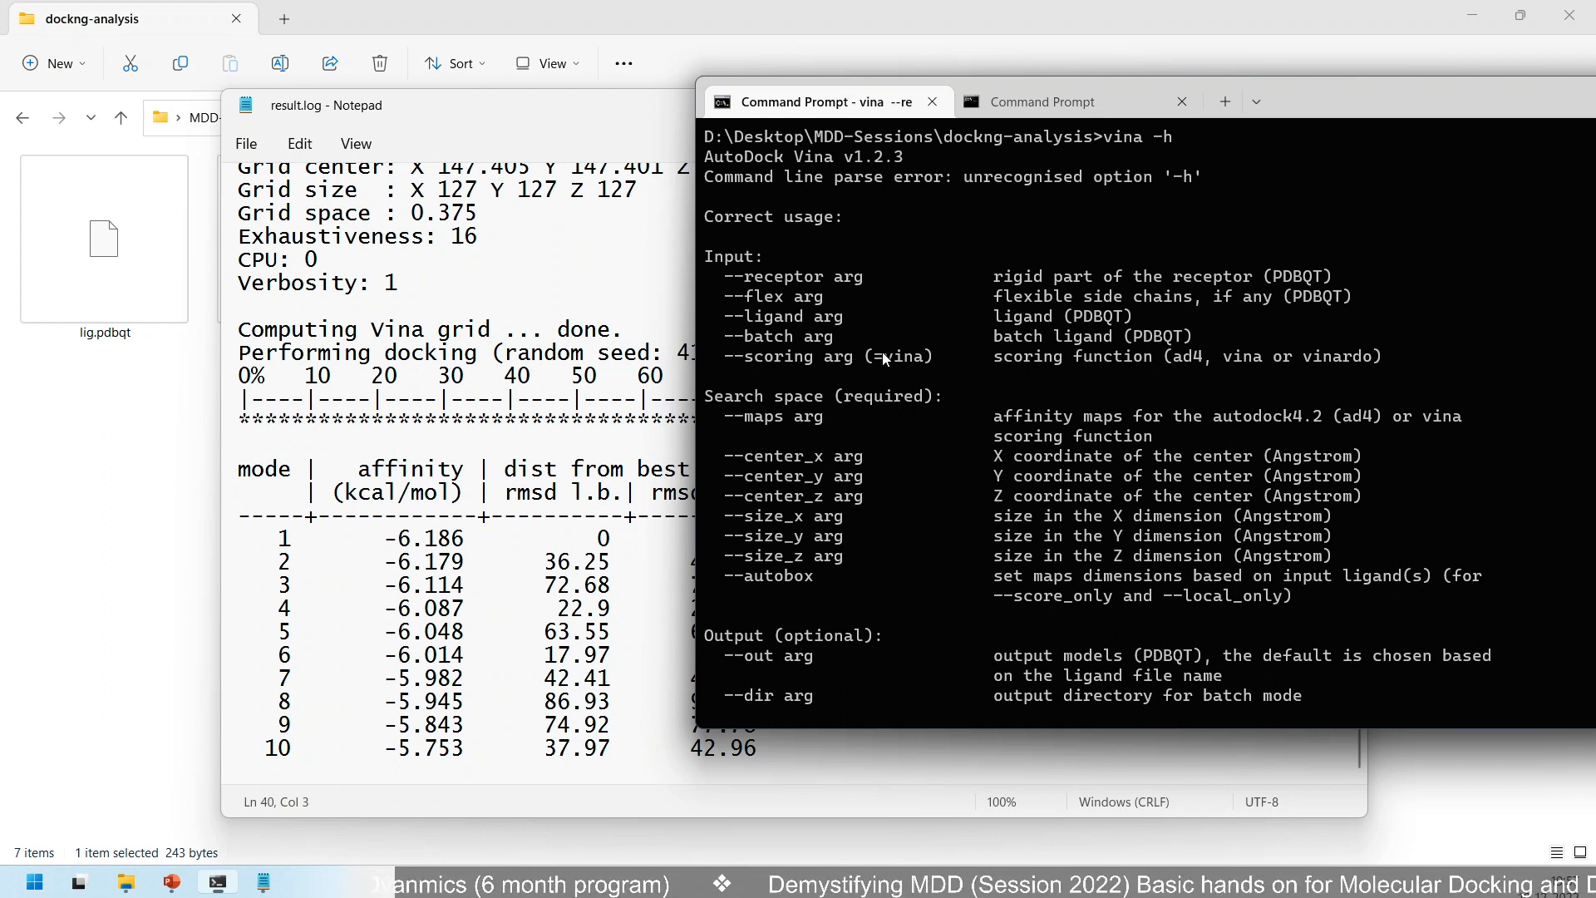
{"action": "left_click_drag", "start_coordinate": [884, 358], "coordinate": [919, 363]}
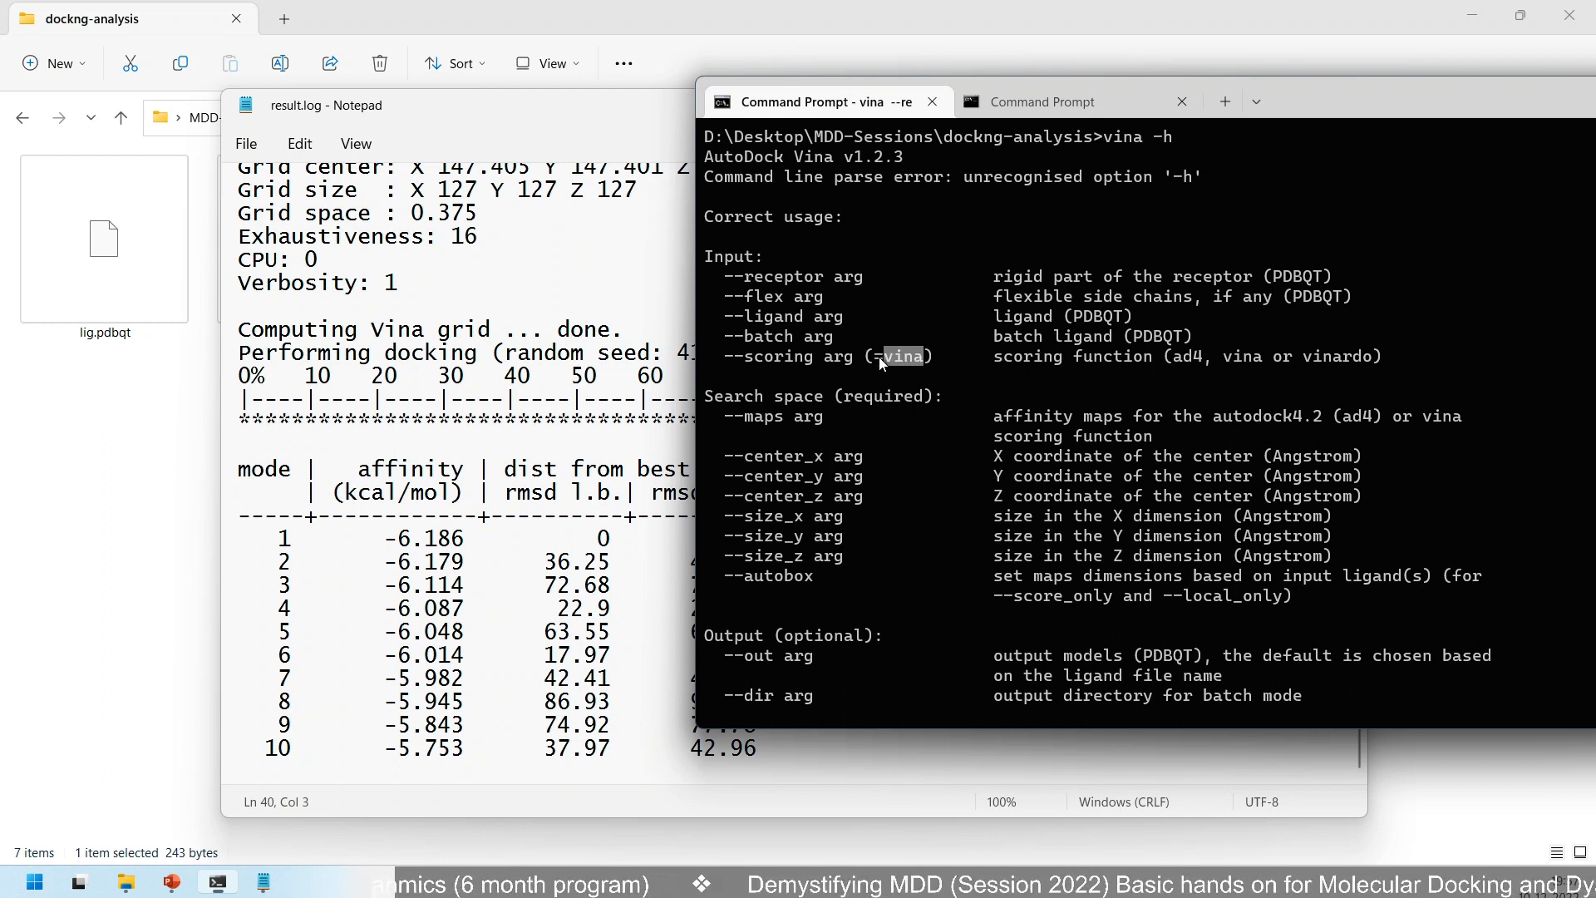
{"action": "left_click_drag", "start_coordinate": [746, 359], "coordinate": [815, 359]}
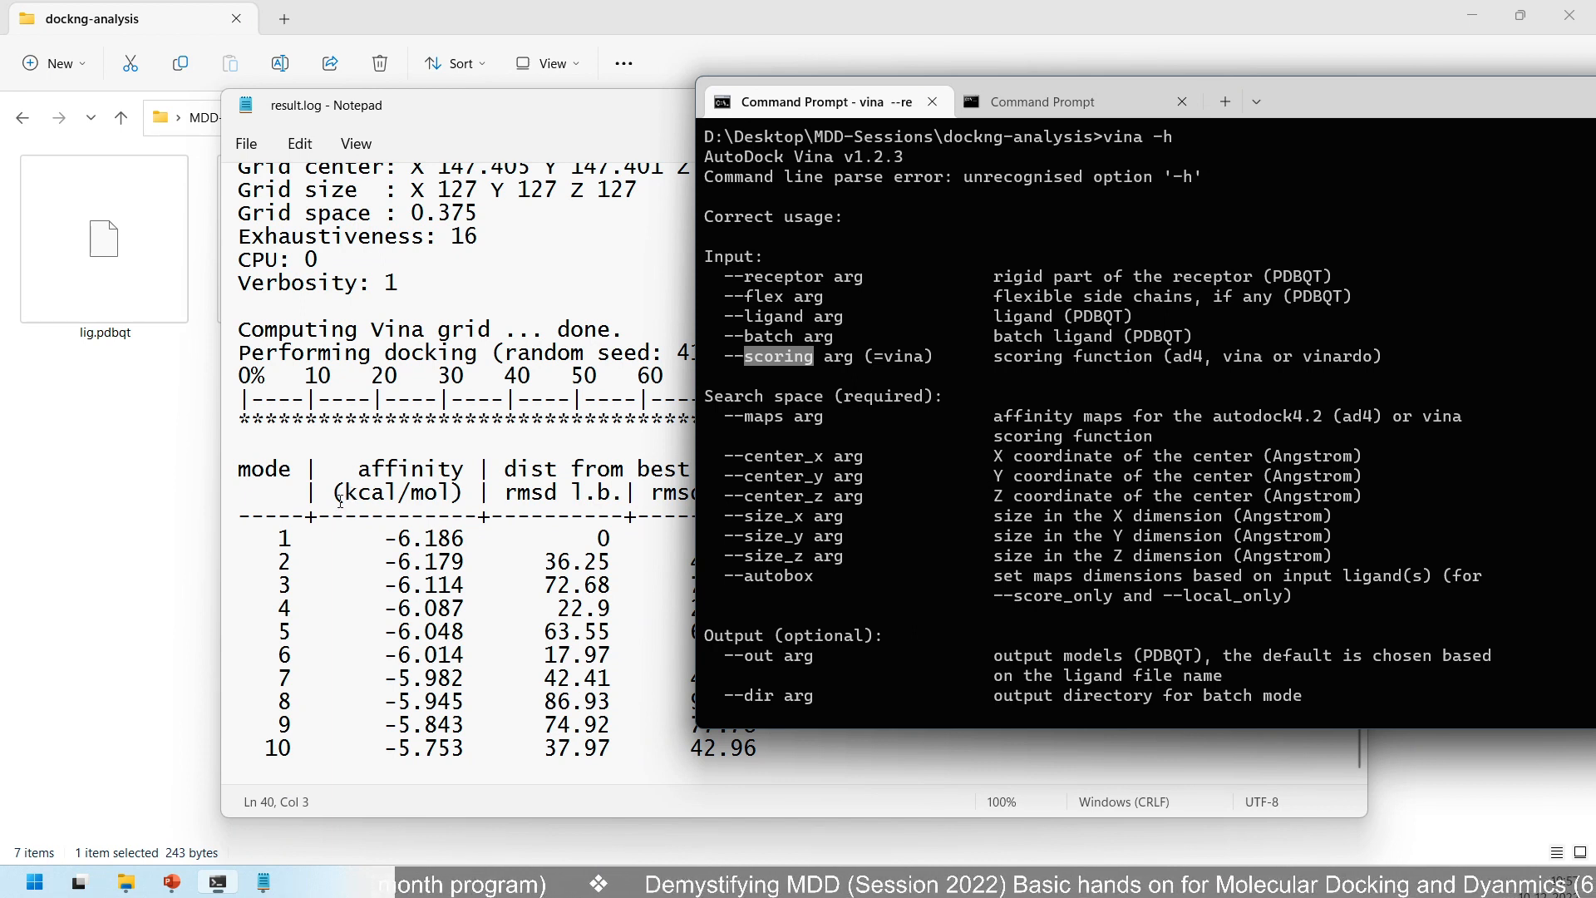
{"action": "left_click", "coordinate": [1016, 453]}
{"action": "left_click_drag", "start_coordinate": [722, 360], "coordinate": [1382, 376]}
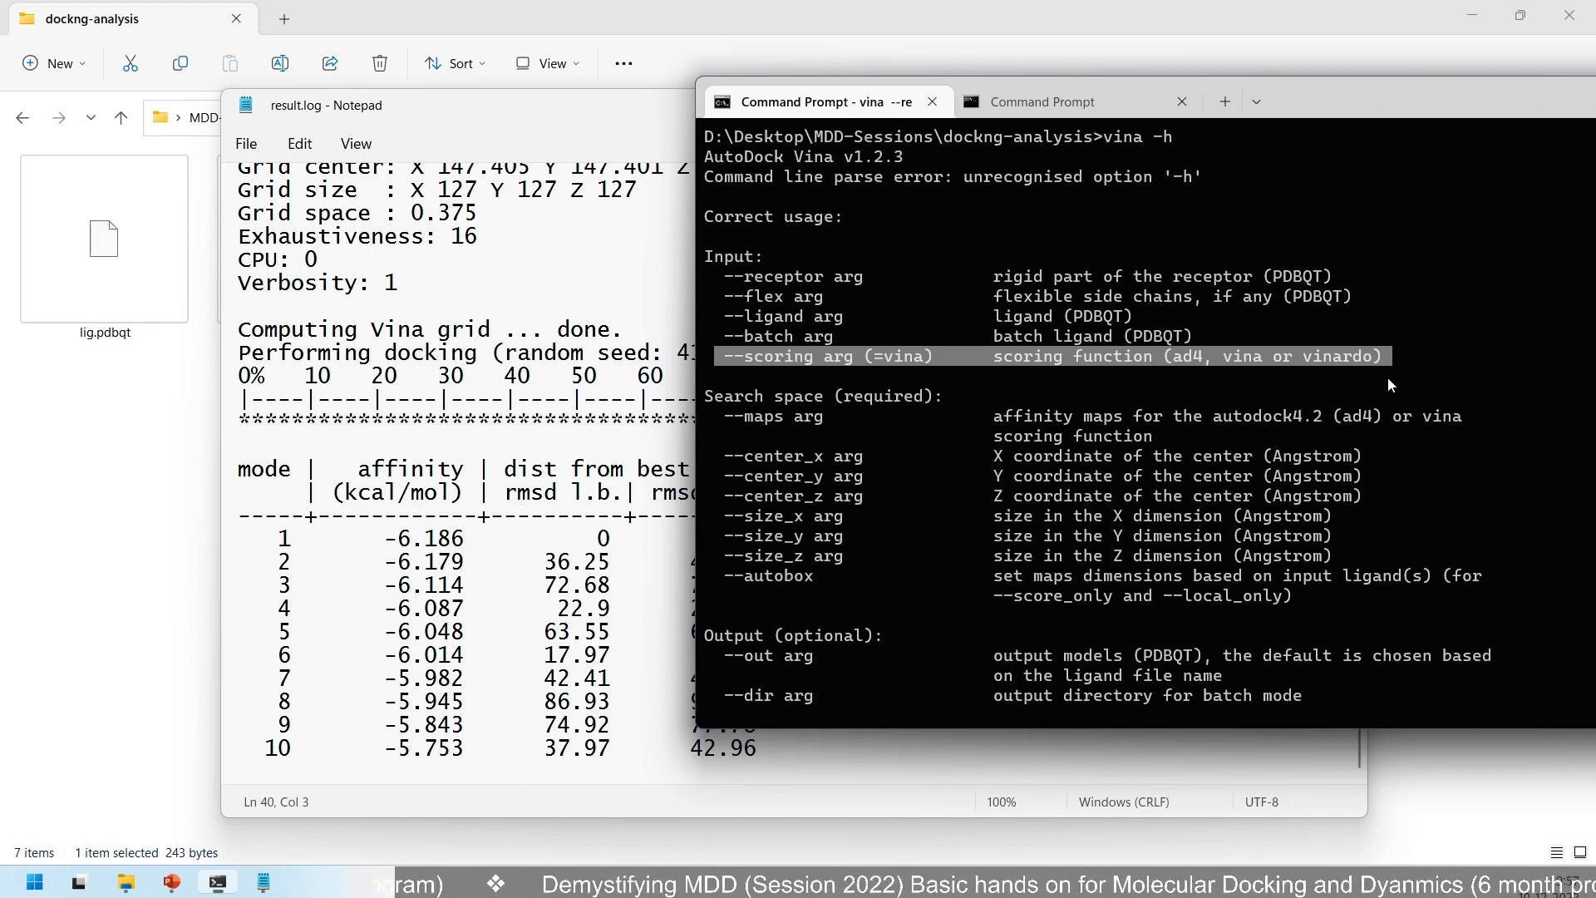
{"action": "left_click", "coordinate": [1123, 424]}
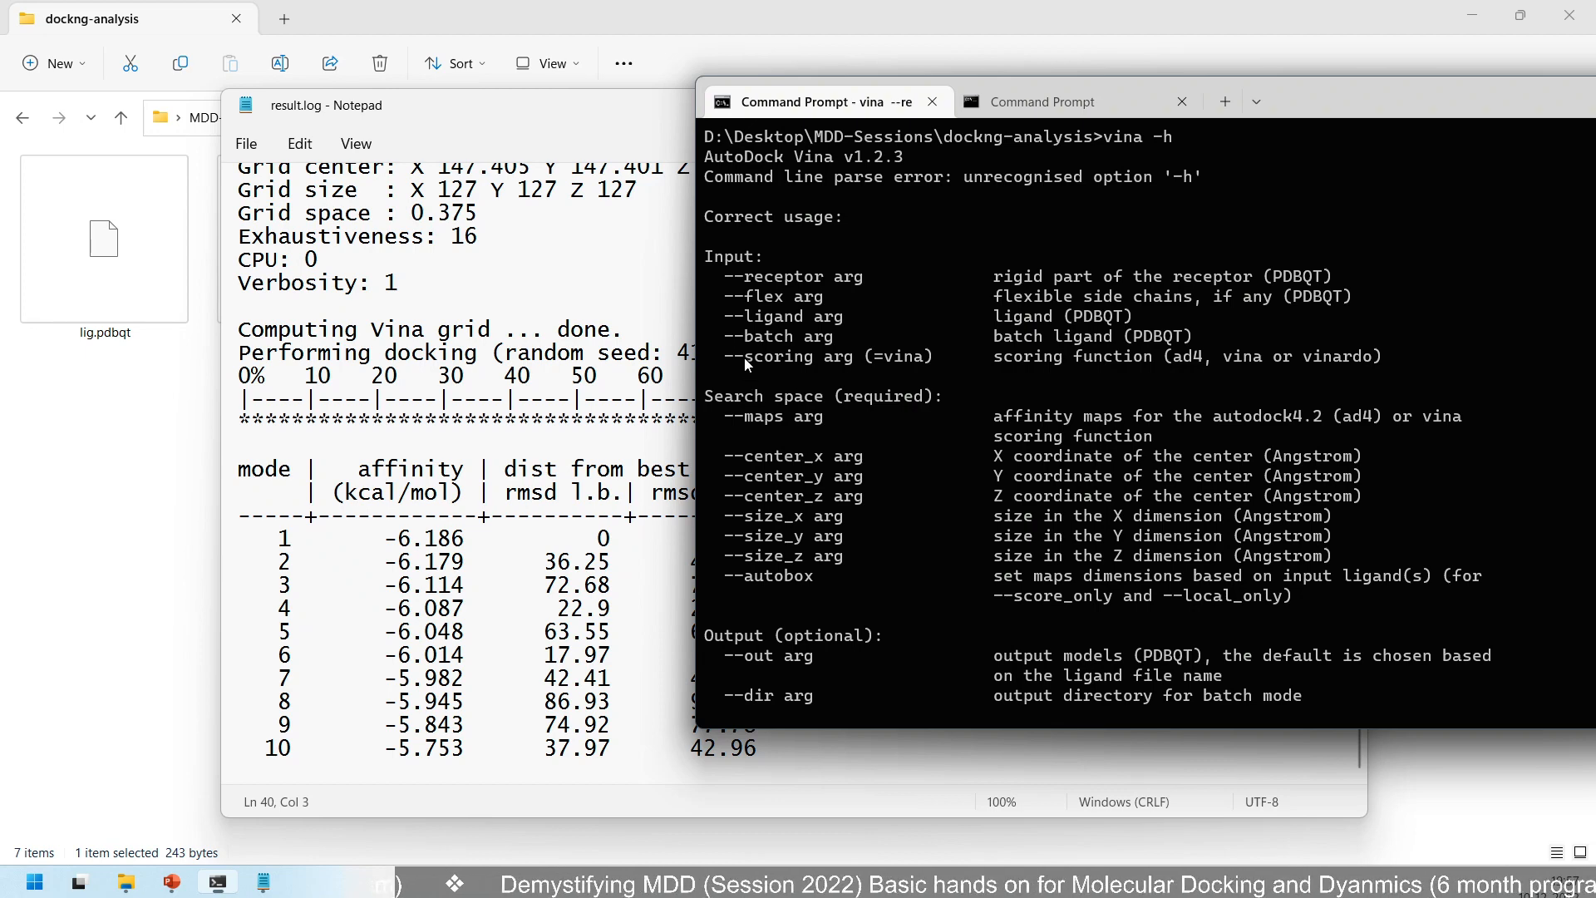
{"action": "left_click_drag", "start_coordinate": [735, 359], "coordinate": [813, 366]}
- Highlight the search space options from --center_x to --size_z and the --seed option in Vina's option list
{"action": "scroll", "coordinate": [840, 428], "scroll_direction": "down", "scroll_amount": 2}
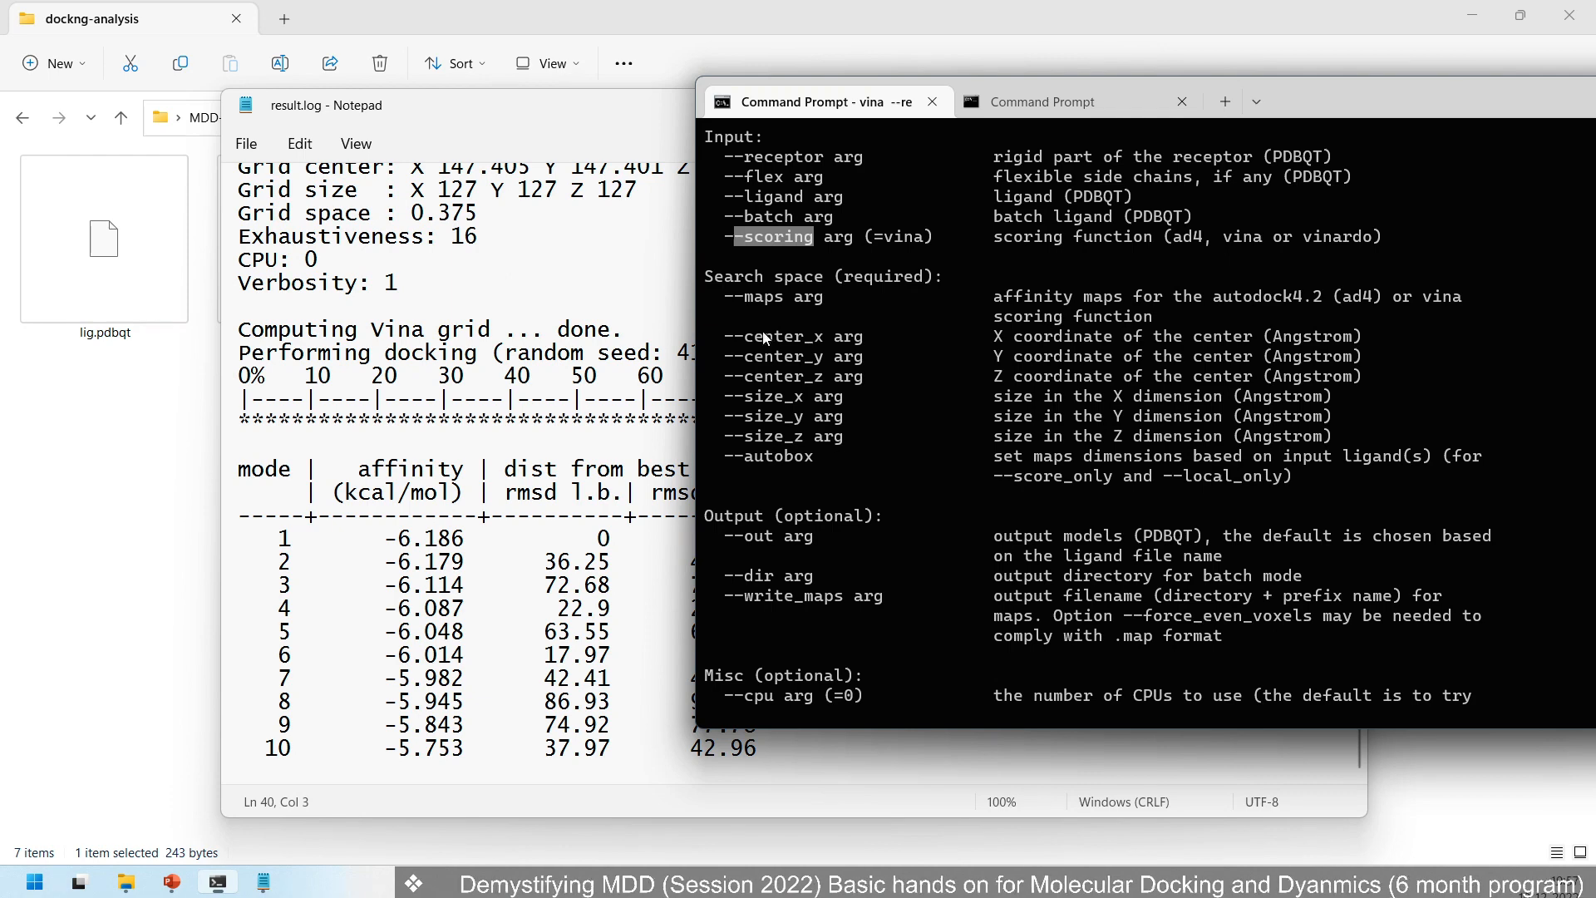
{"action": "left_click_drag", "start_coordinate": [734, 336], "coordinate": [832, 426]}
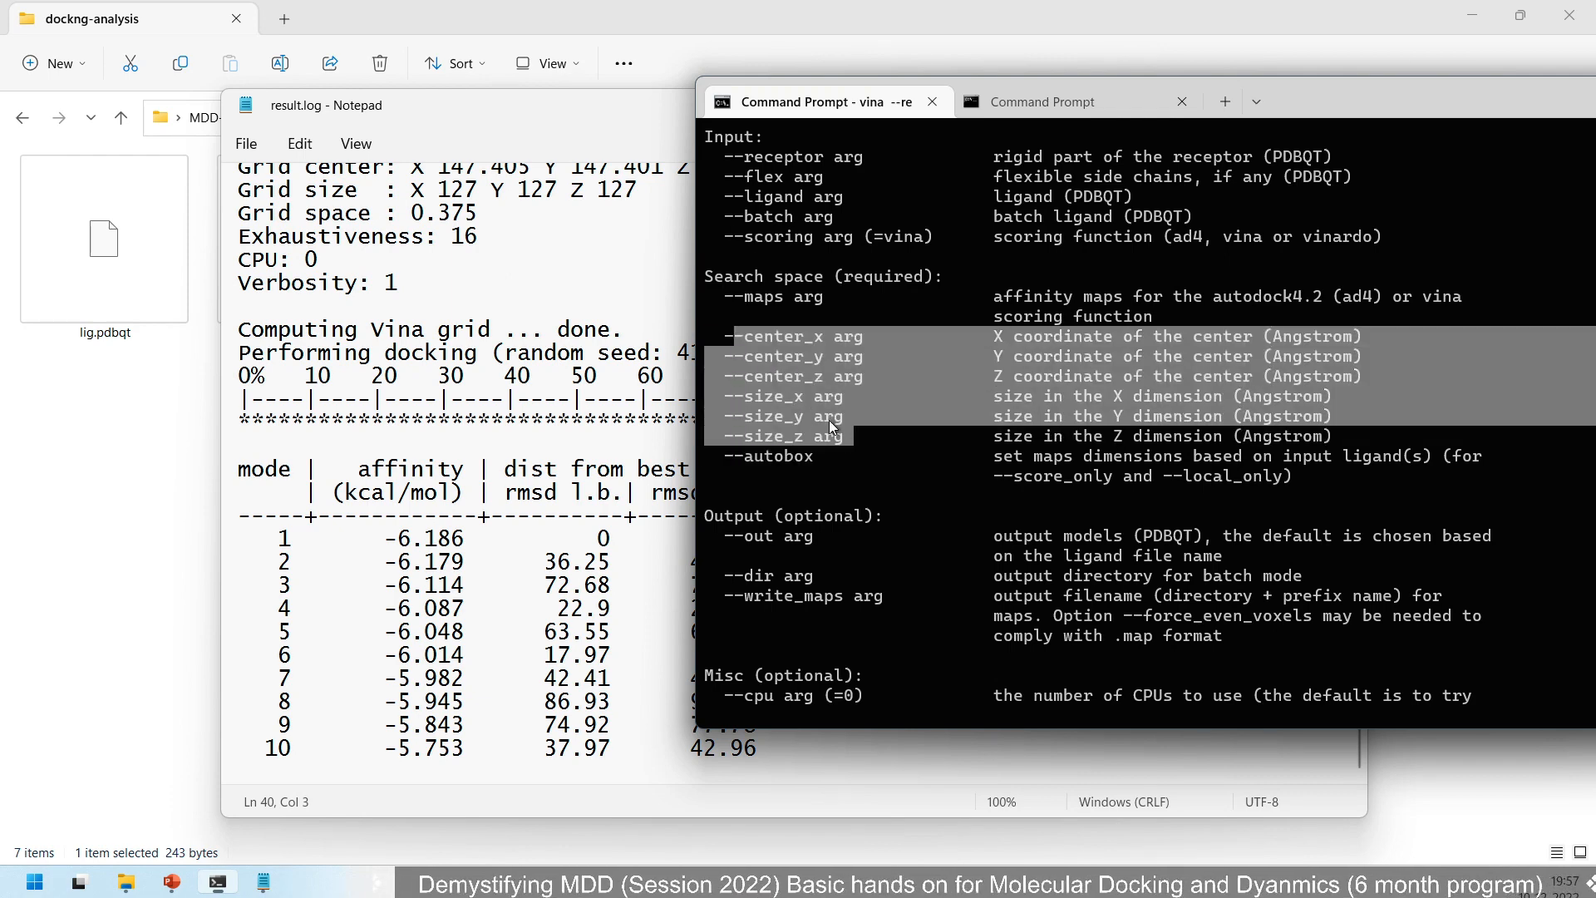
{"action": "scroll", "coordinate": [840, 498], "scroll_direction": "down", "scroll_amount": 4}
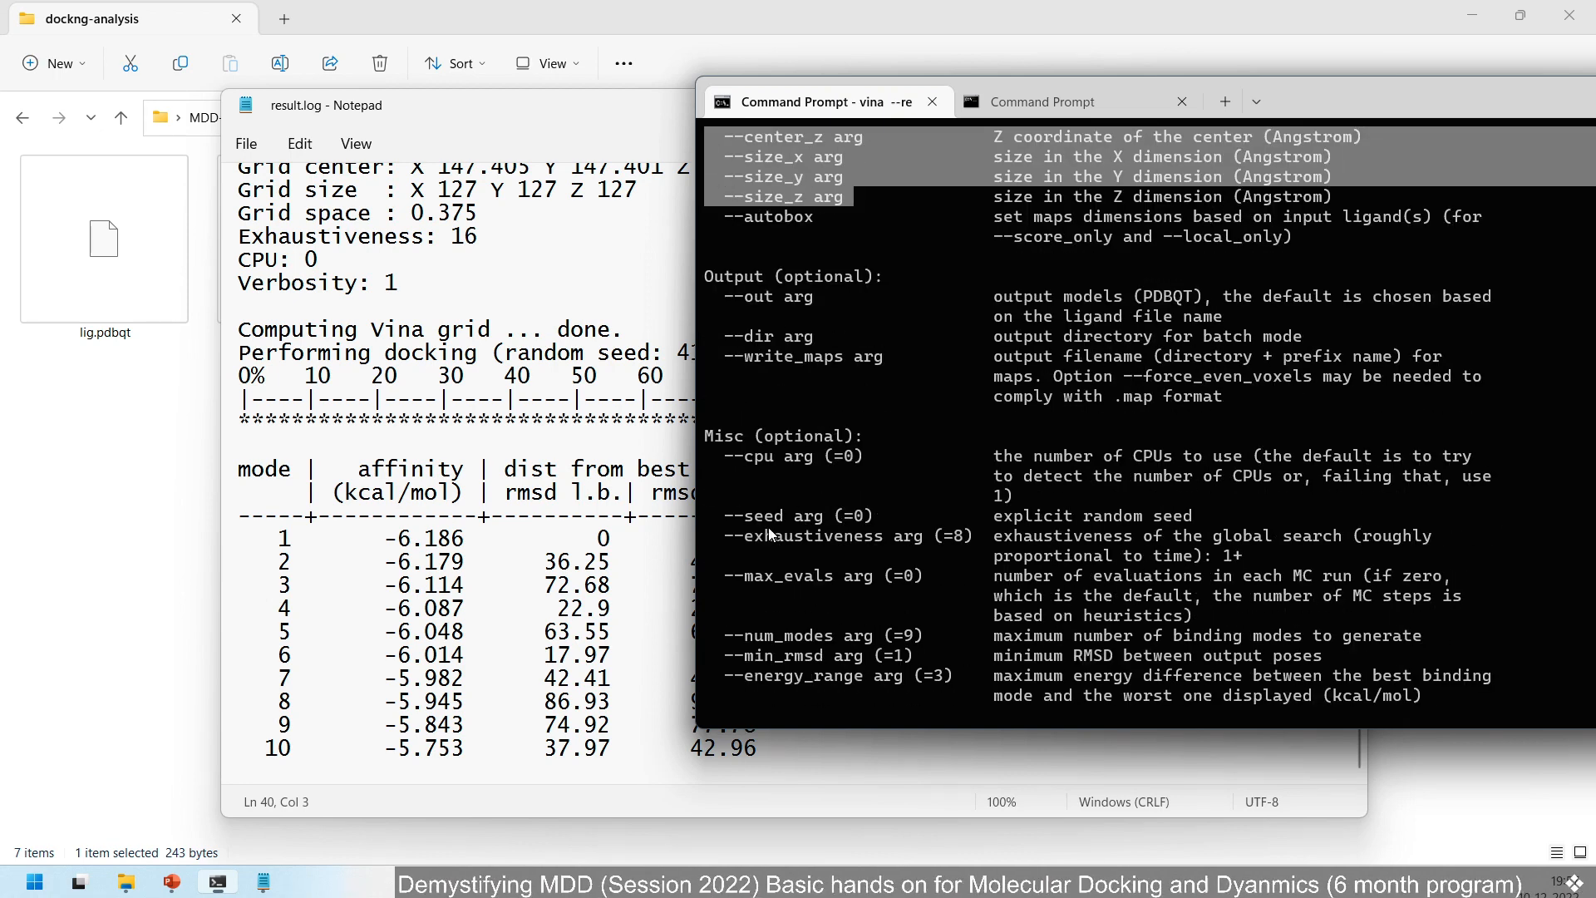
{"action": "left_click_drag", "start_coordinate": [720, 520], "coordinate": [893, 517]}
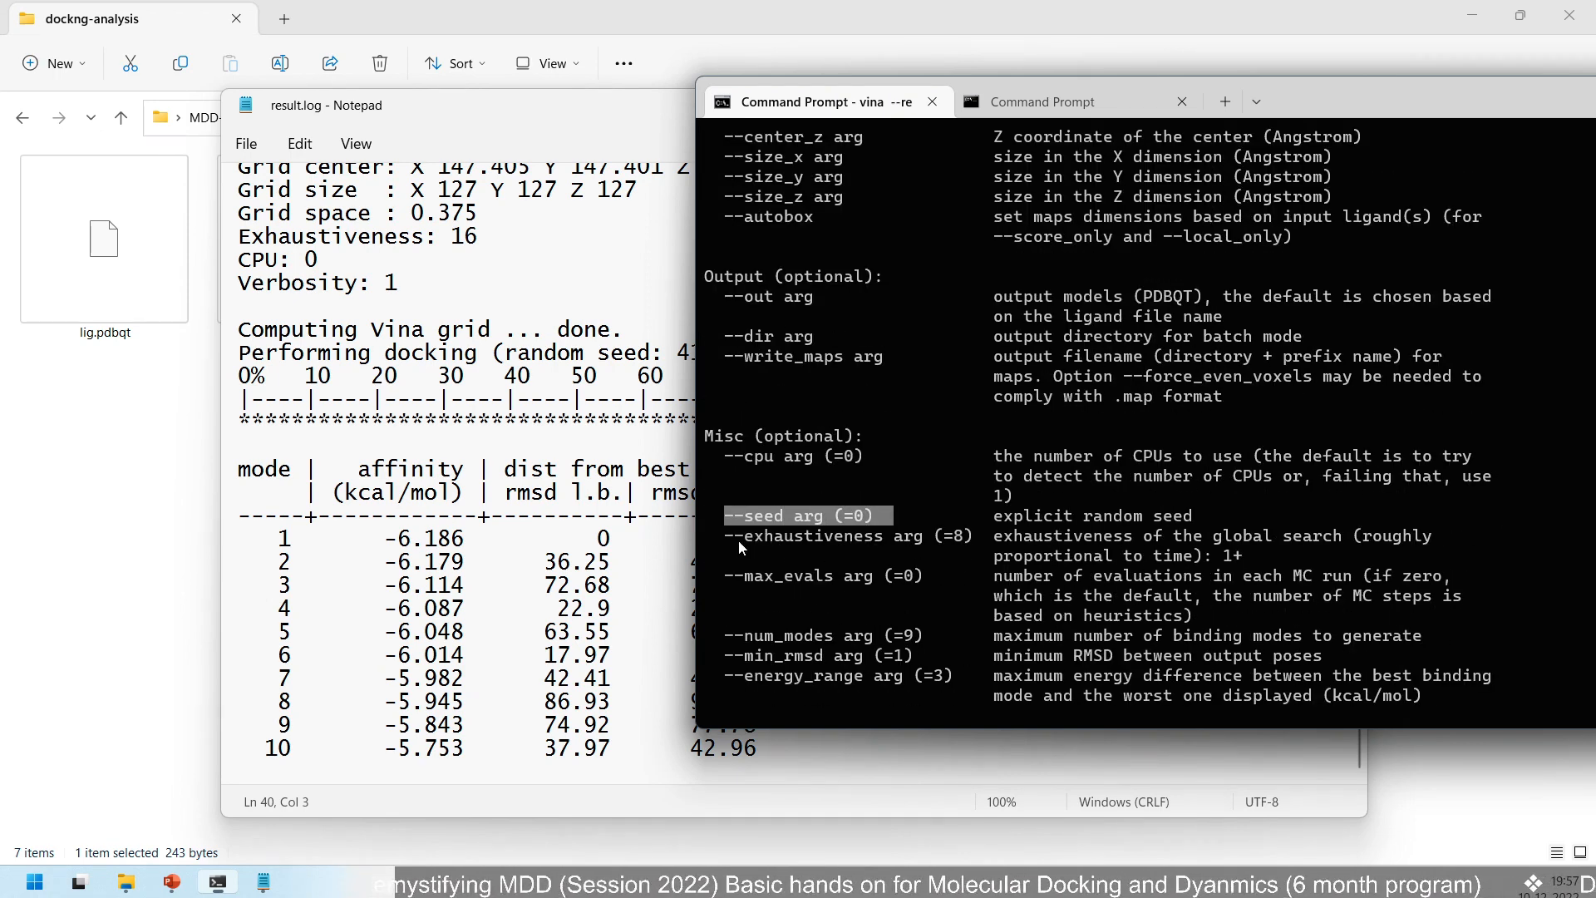
- Highlight the --exhaustiveness option name and its global search description in Vina's option list
{"action": "left_click_drag", "start_coordinate": [739, 539], "coordinate": [897, 540]}
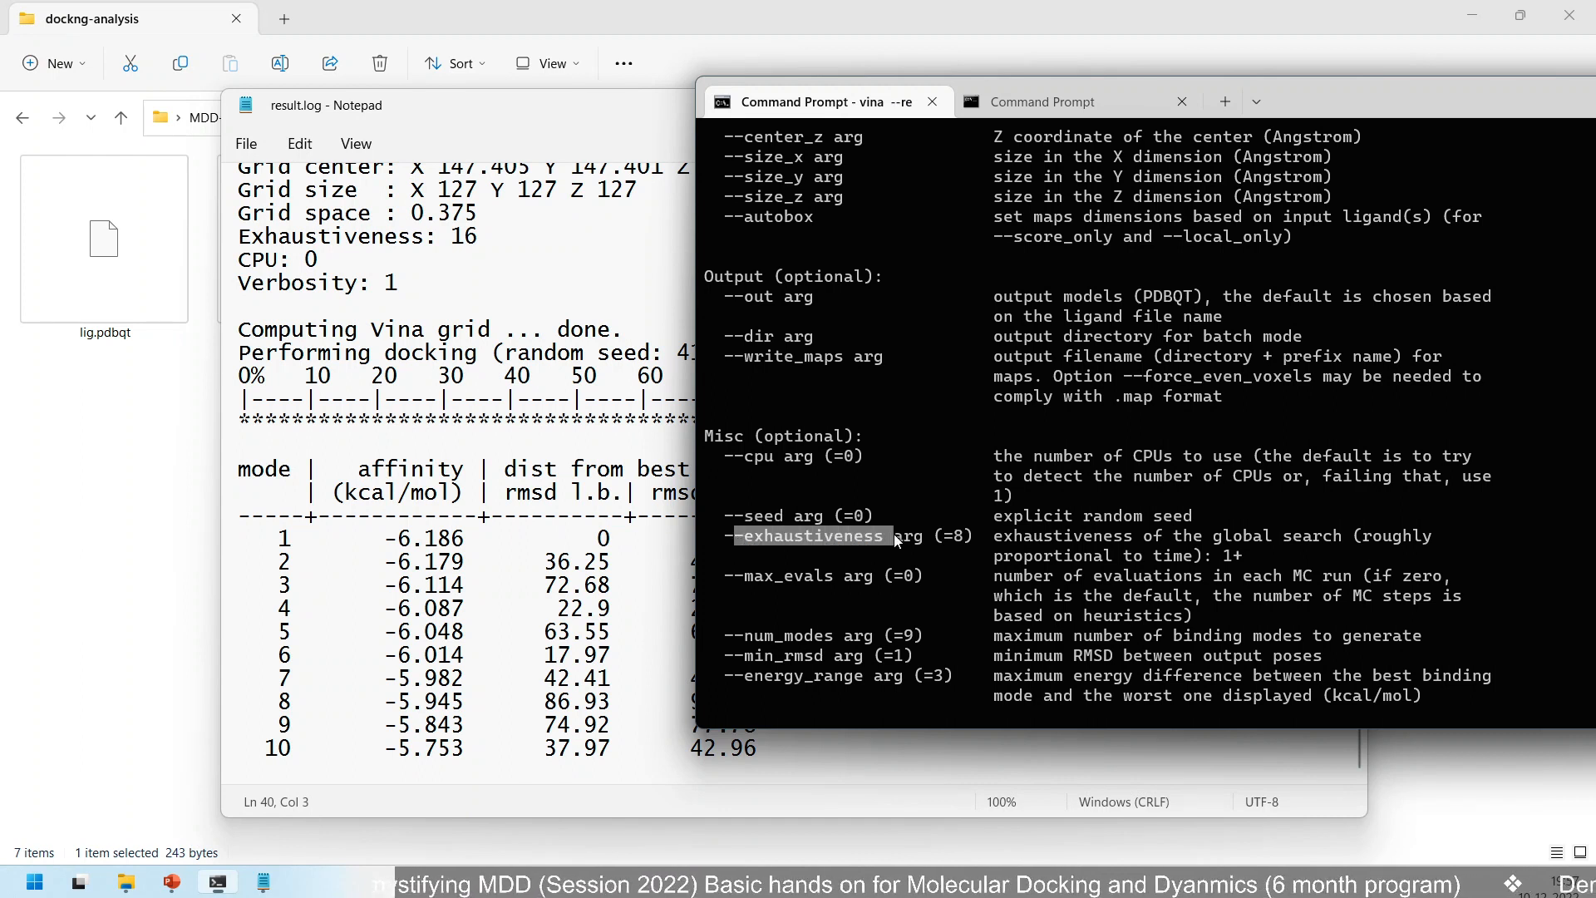
{"action": "left_click", "coordinate": [1253, 561]}
{"action": "left_click_drag", "start_coordinate": [1255, 563], "coordinate": [1001, 549]}
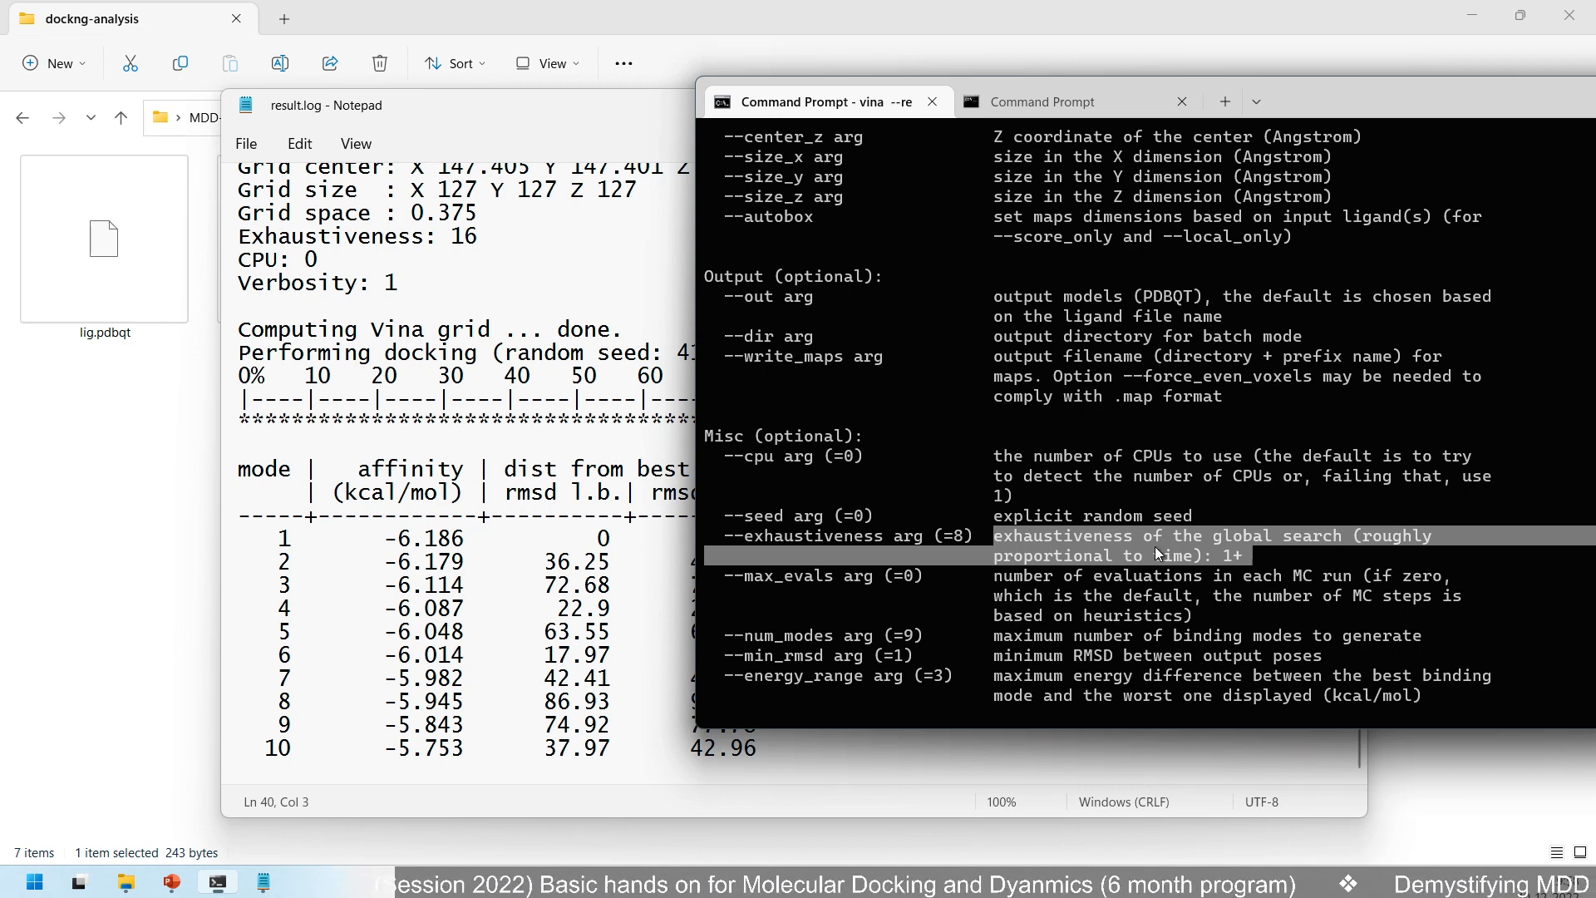
{"action": "left_click", "coordinate": [1011, 540]}
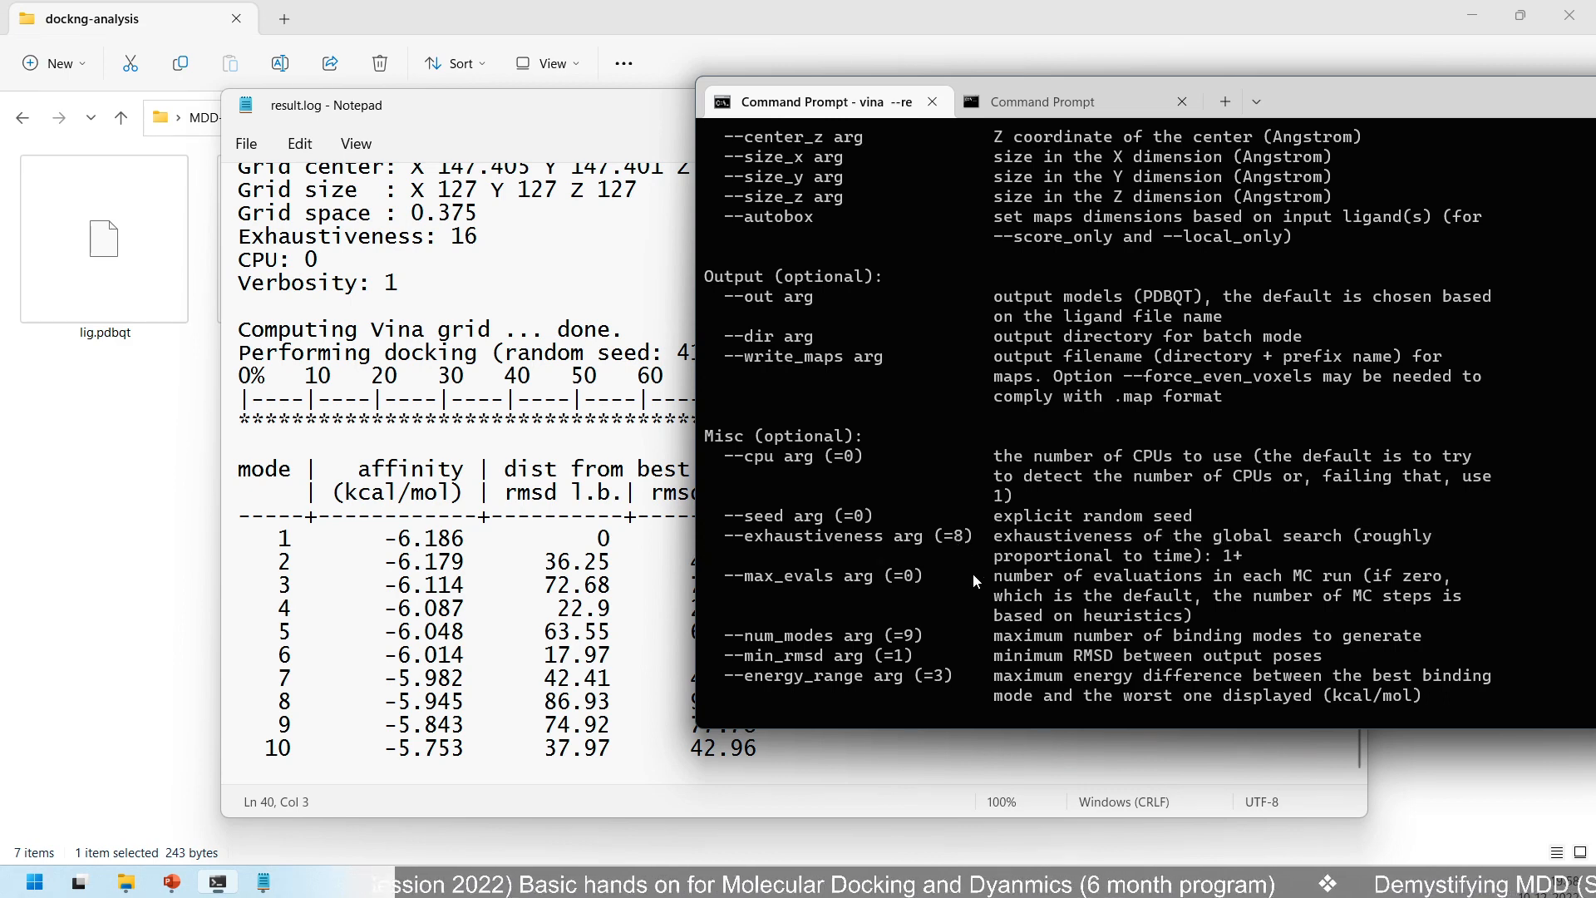
- Highlight the full --exhaustiveness entry together with its default value (=8)
{"action": "scroll", "coordinate": [976, 579], "scroll_direction": "down", "scroll_amount": 1}
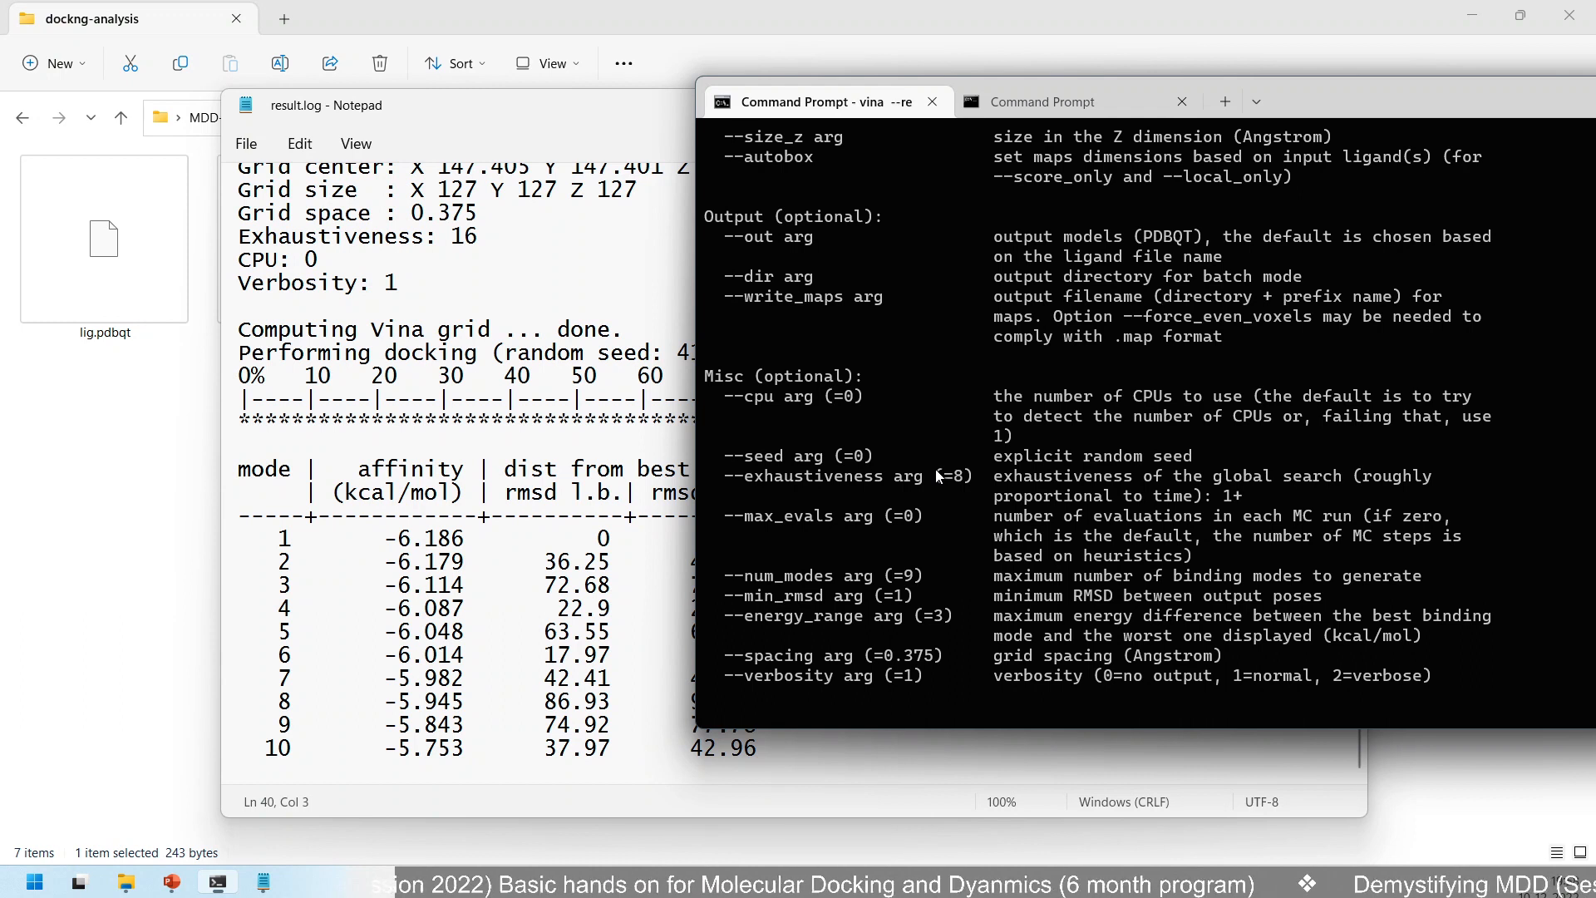
{"action": "left_click_drag", "start_coordinate": [937, 475], "coordinate": [945, 476]}
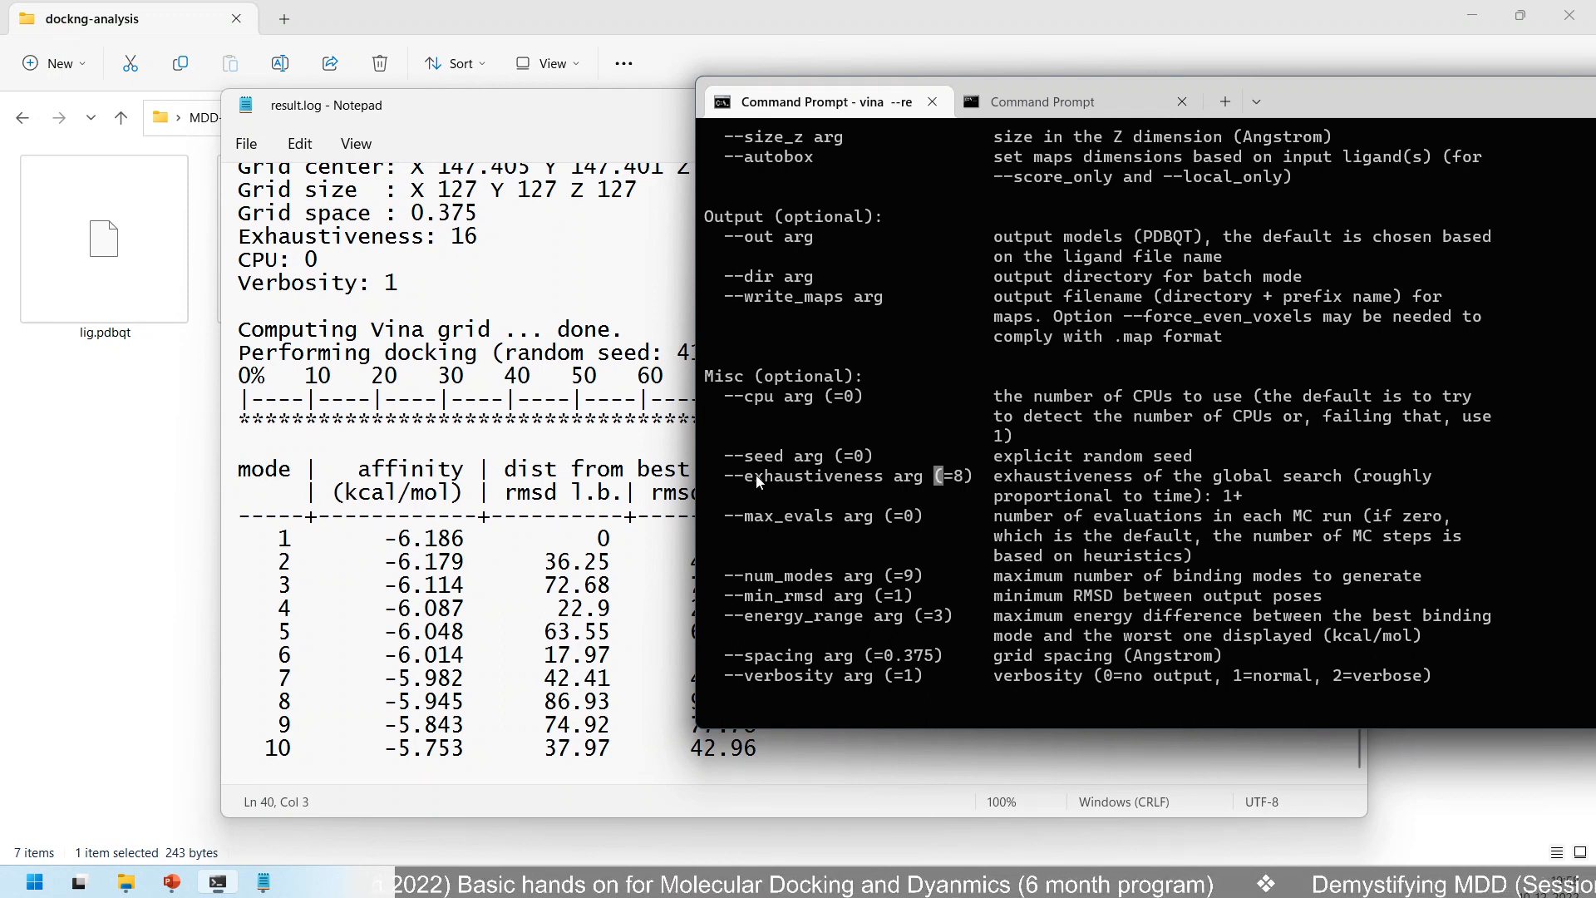
{"action": "left_click_drag", "start_coordinate": [745, 476], "coordinate": [884, 471]}
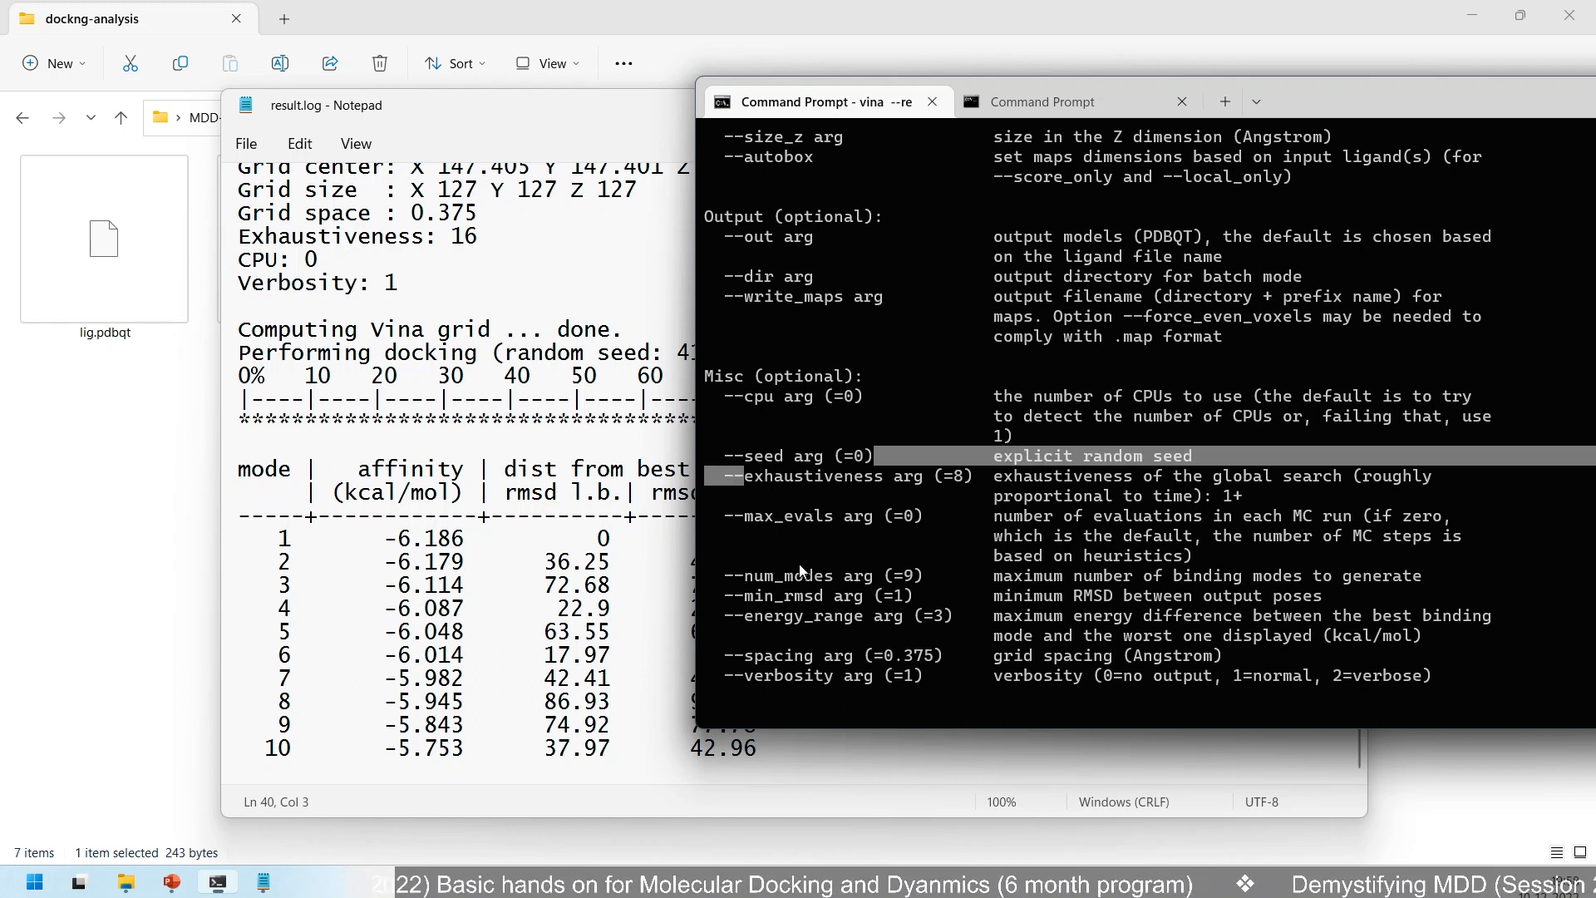
{"action": "left_click", "coordinate": [732, 490]}
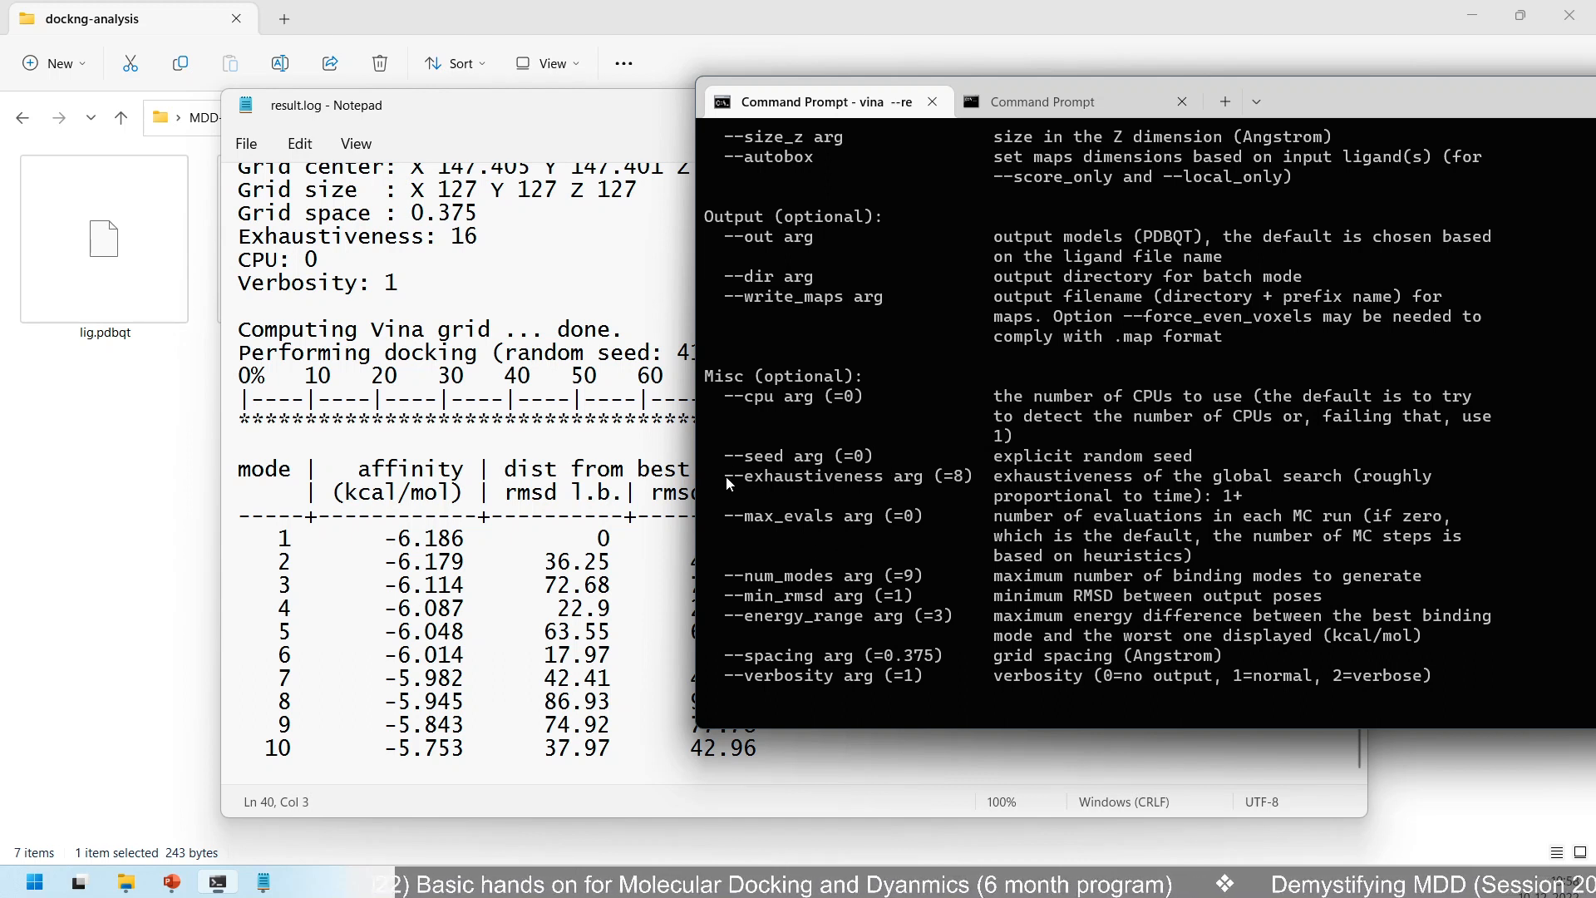
{"action": "left_click_drag", "start_coordinate": [727, 481], "coordinate": [974, 478]}
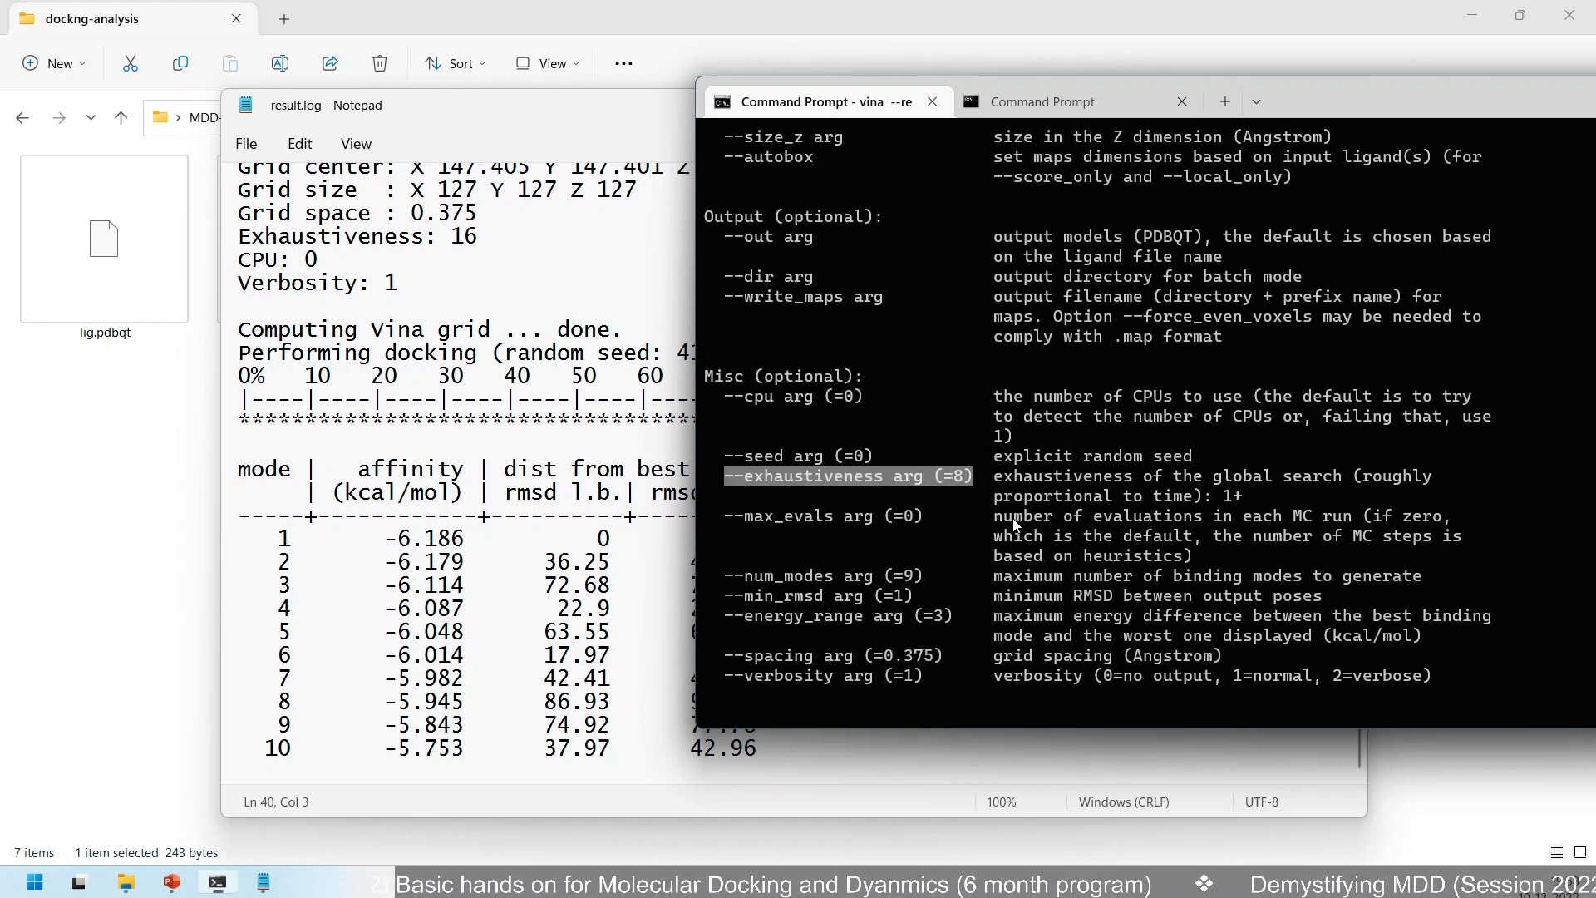
{"action": "left_click", "coordinate": [957, 477]}
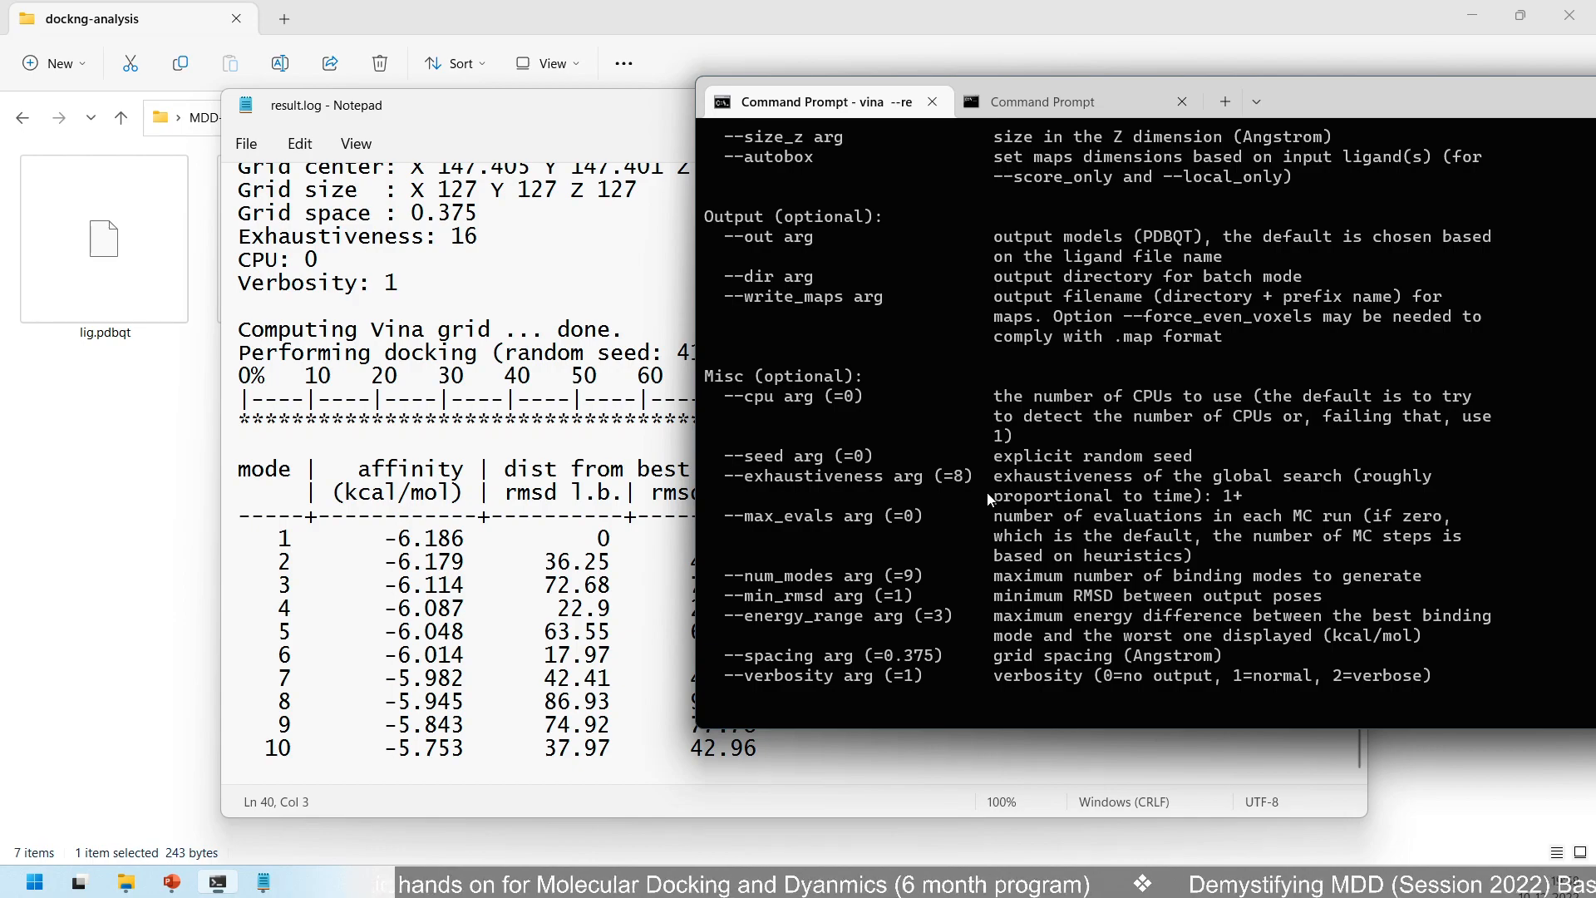
- Sketch a large closed outline on a blank whiteboard with a small circle and a wider loop overlapping its edge, and return to the desktop
{"action": "key", "text": "w"}
{"action": "mouse_move", "coordinate": [342, 110]}
{"action": "left_mouse_down"}
{"action": "mouse_move", "coordinate": [332, 148]}
{"action": "mouse_move", "coordinate": [592, 497]}
{"action": "mouse_move", "coordinate": [402, 152]}
{"action": "mouse_move", "coordinate": [341, 119]}
{"action": "mouse_move", "coordinate": [485, 207]}
{"action": "mouse_move", "coordinate": [415, 85]}
{"action": "mouse_move", "coordinate": [405, 99]}
{"action": "left_mouse_up"}
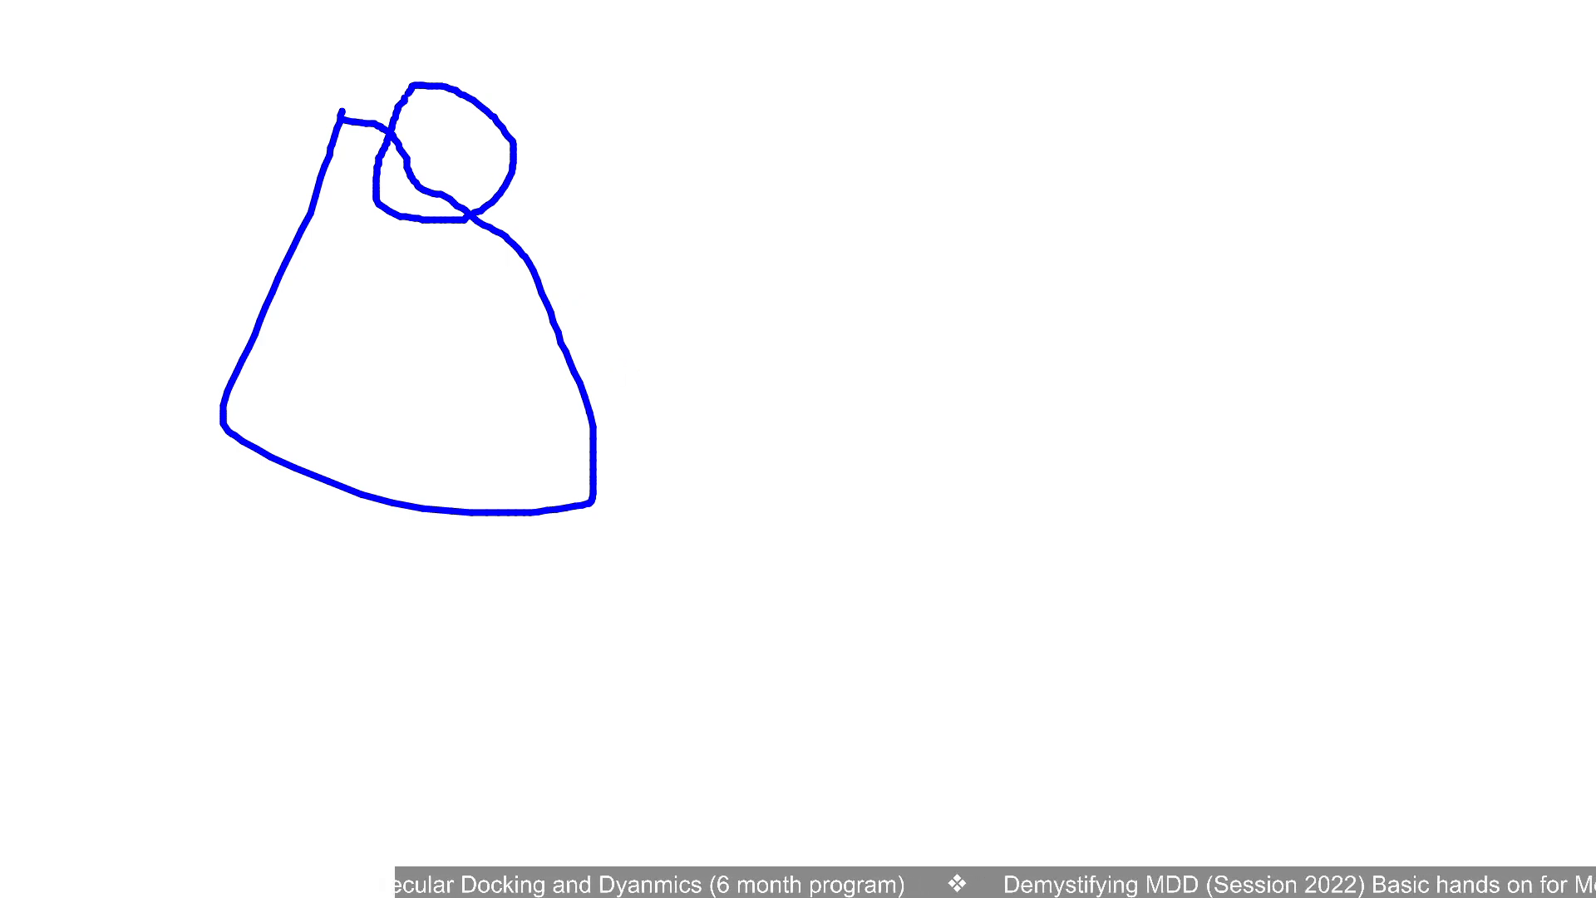
{"action": "mouse_move", "coordinate": [571, 317]}
{"action": "left_mouse_down"}
{"action": "mouse_move", "coordinate": [502, 439]}
{"action": "mouse_move", "coordinate": [686, 339]}
{"action": "mouse_move", "coordinate": [570, 318]}
{"action": "left_mouse_up"}
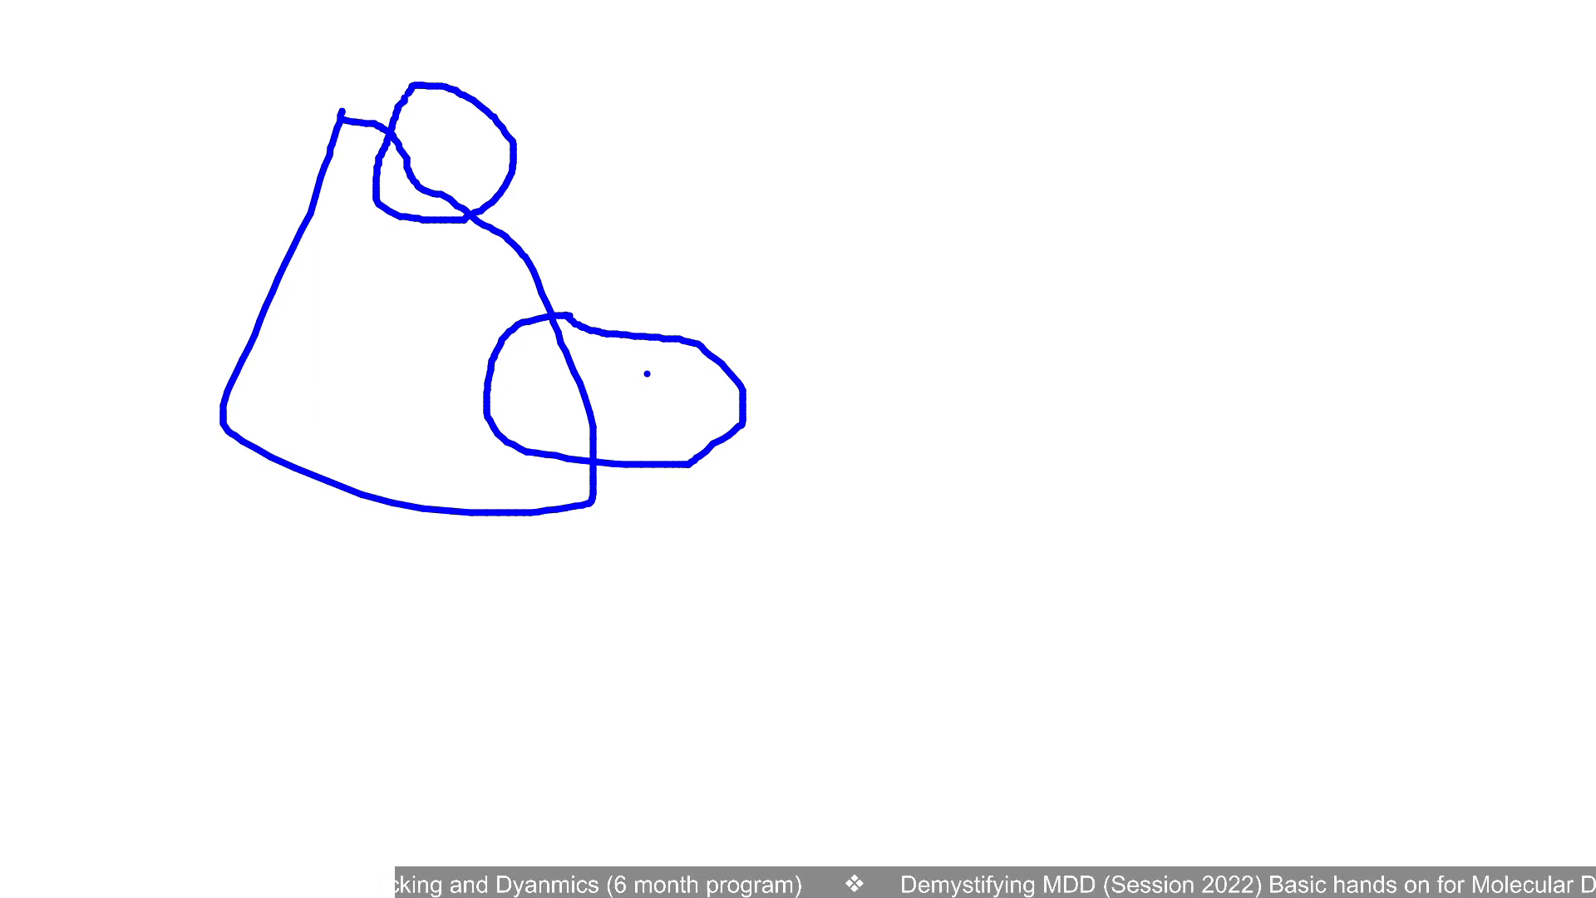
{"action": "key", "text": "Escape"}
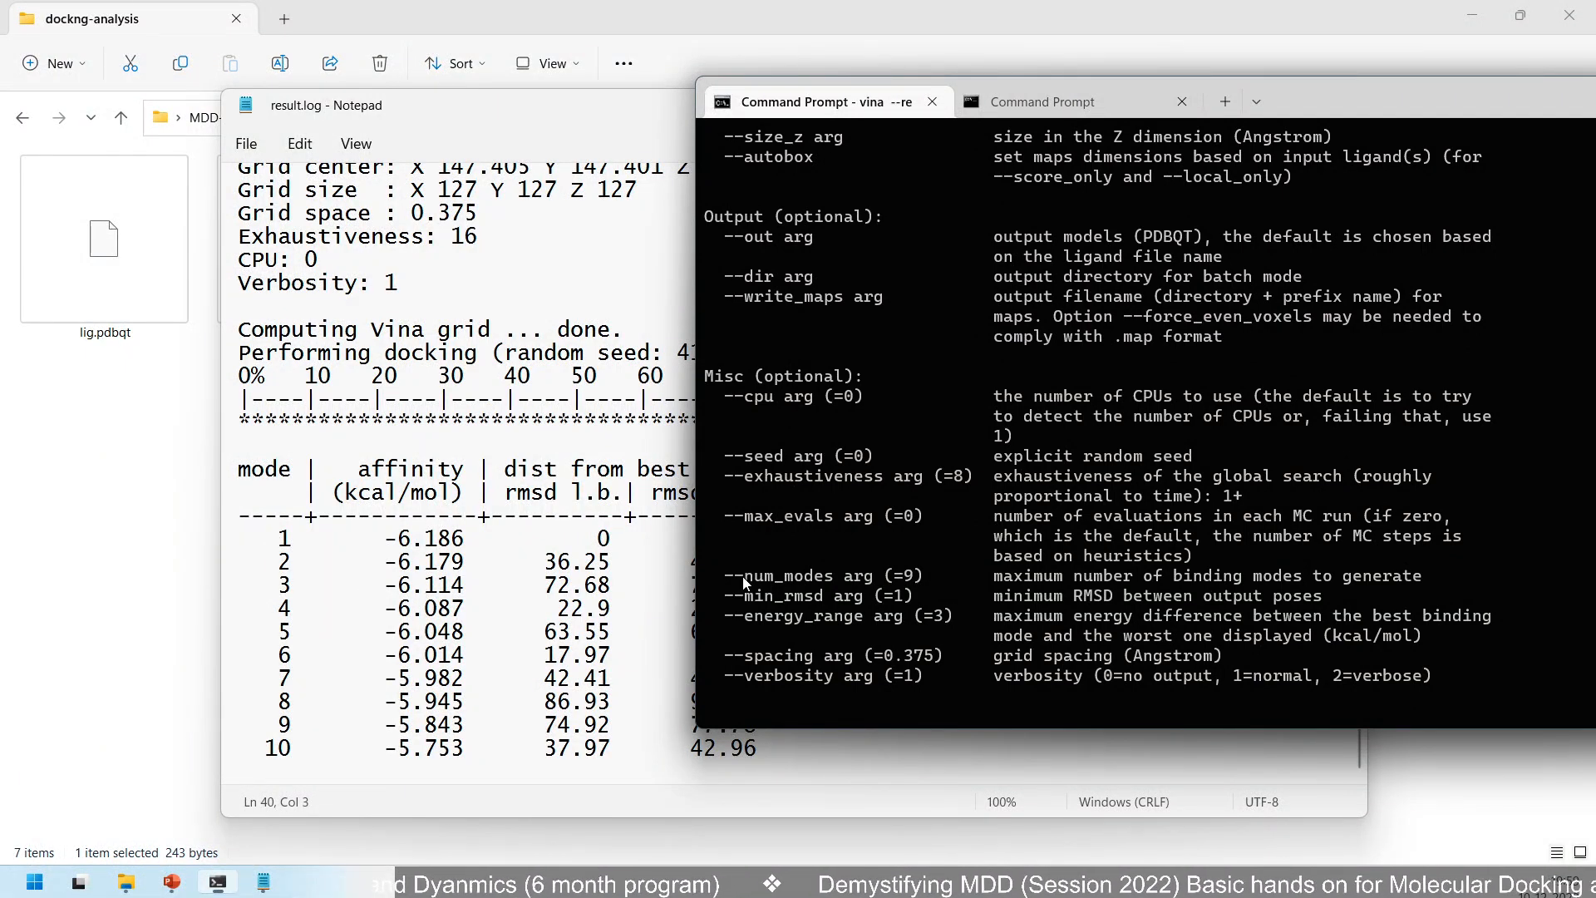
- Highlight the --num_modes option's default value (=9)
{"action": "left_click_drag", "start_coordinate": [744, 575], "coordinate": [911, 579]}
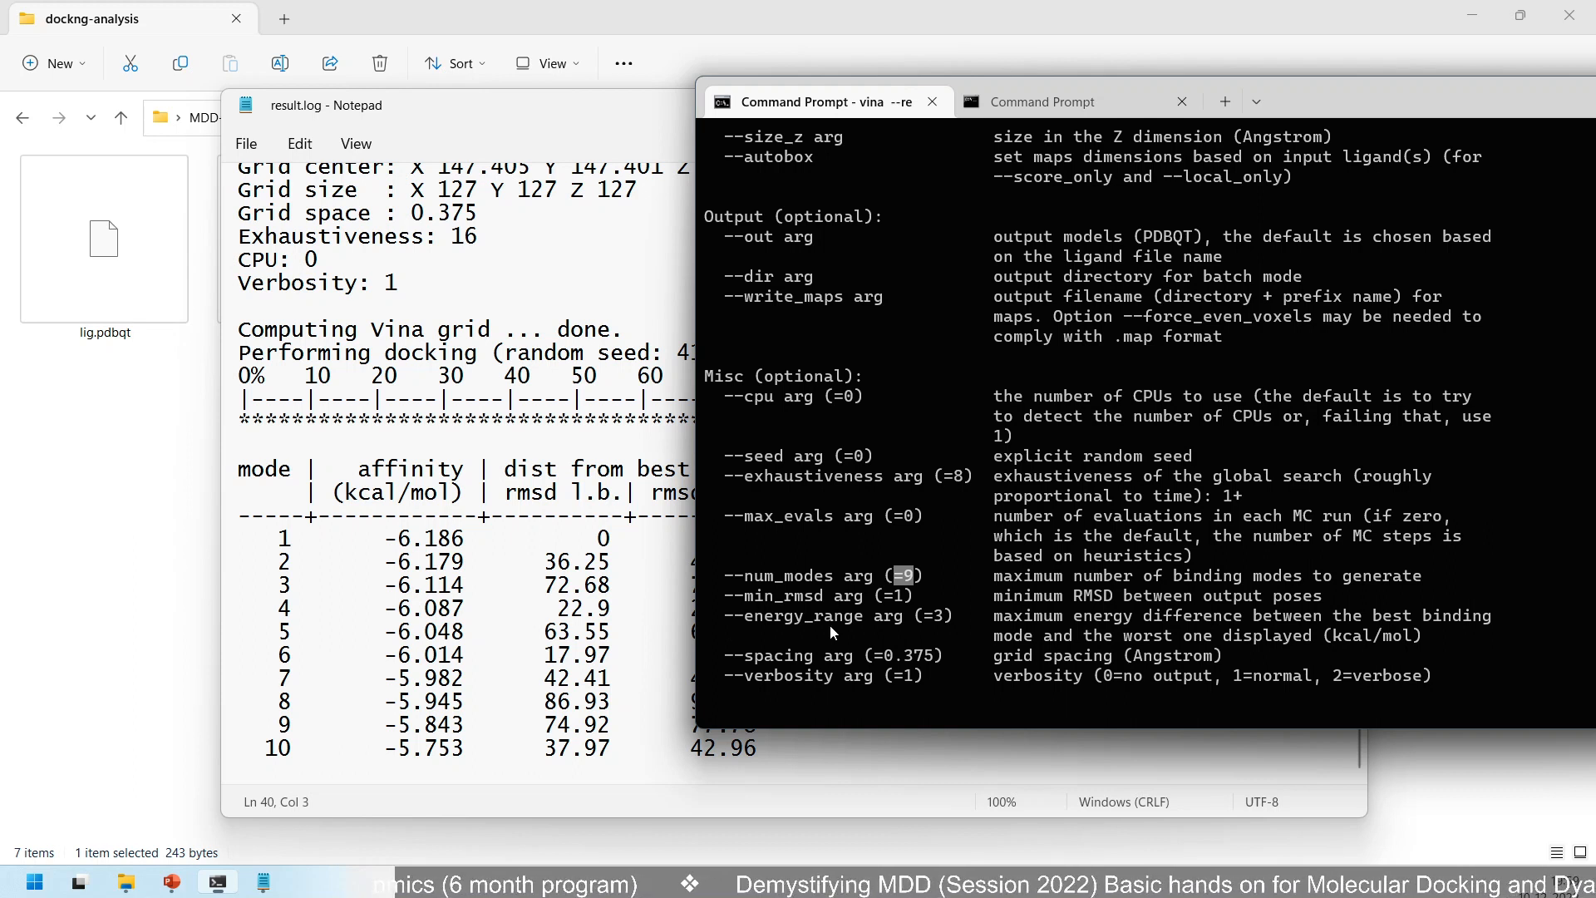
{"action": "left_click", "coordinate": [912, 587]}
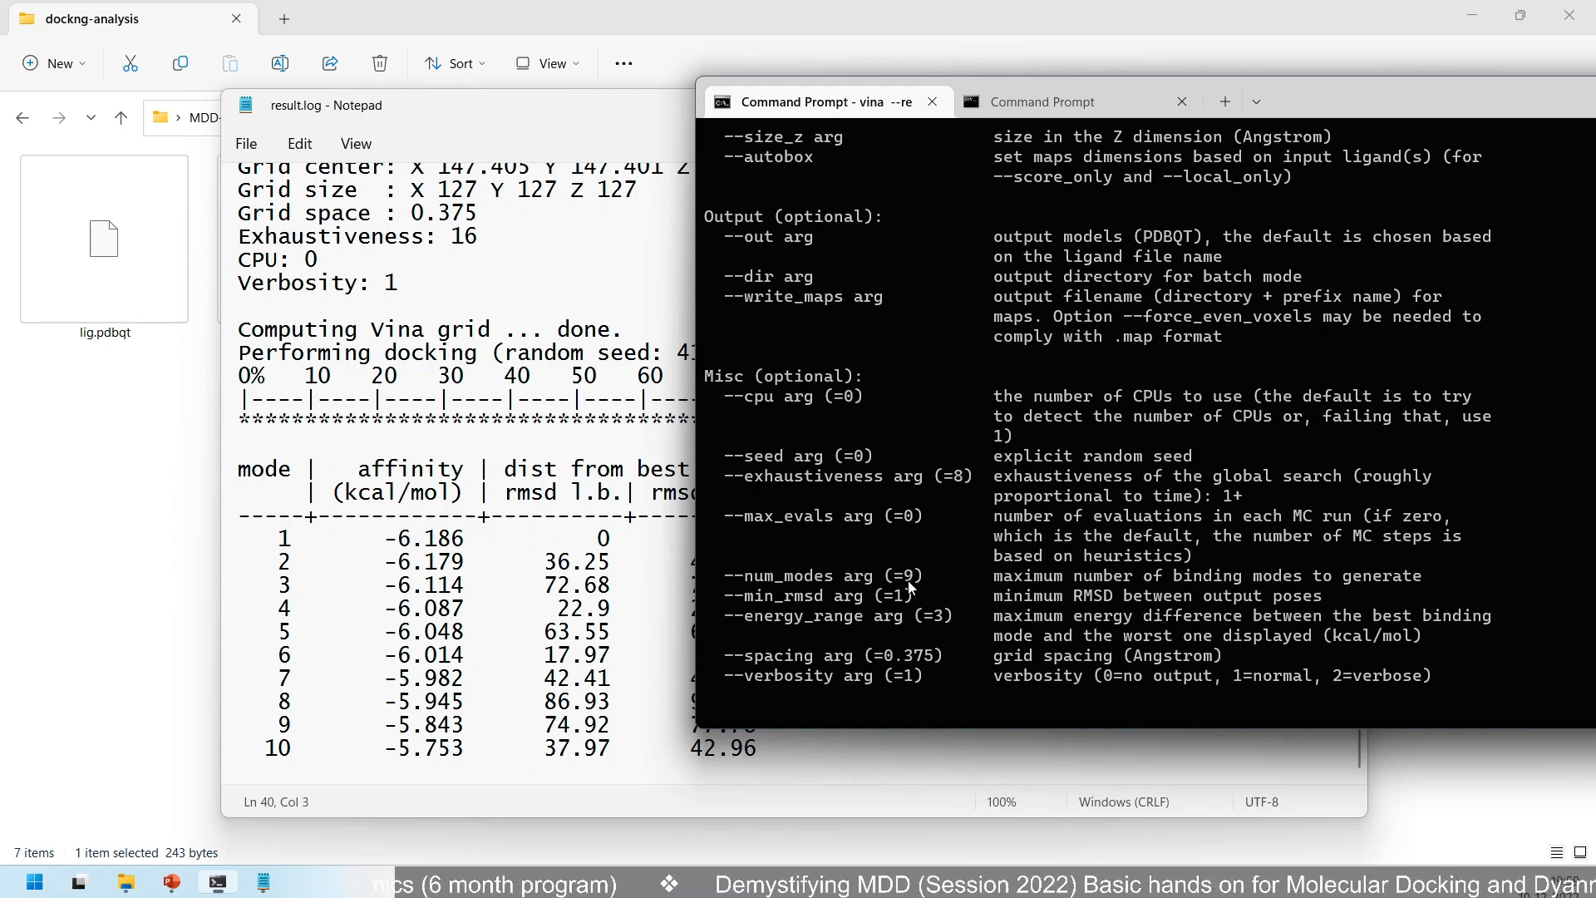
{"action": "left_click_drag", "start_coordinate": [912, 588], "coordinate": [907, 587]}
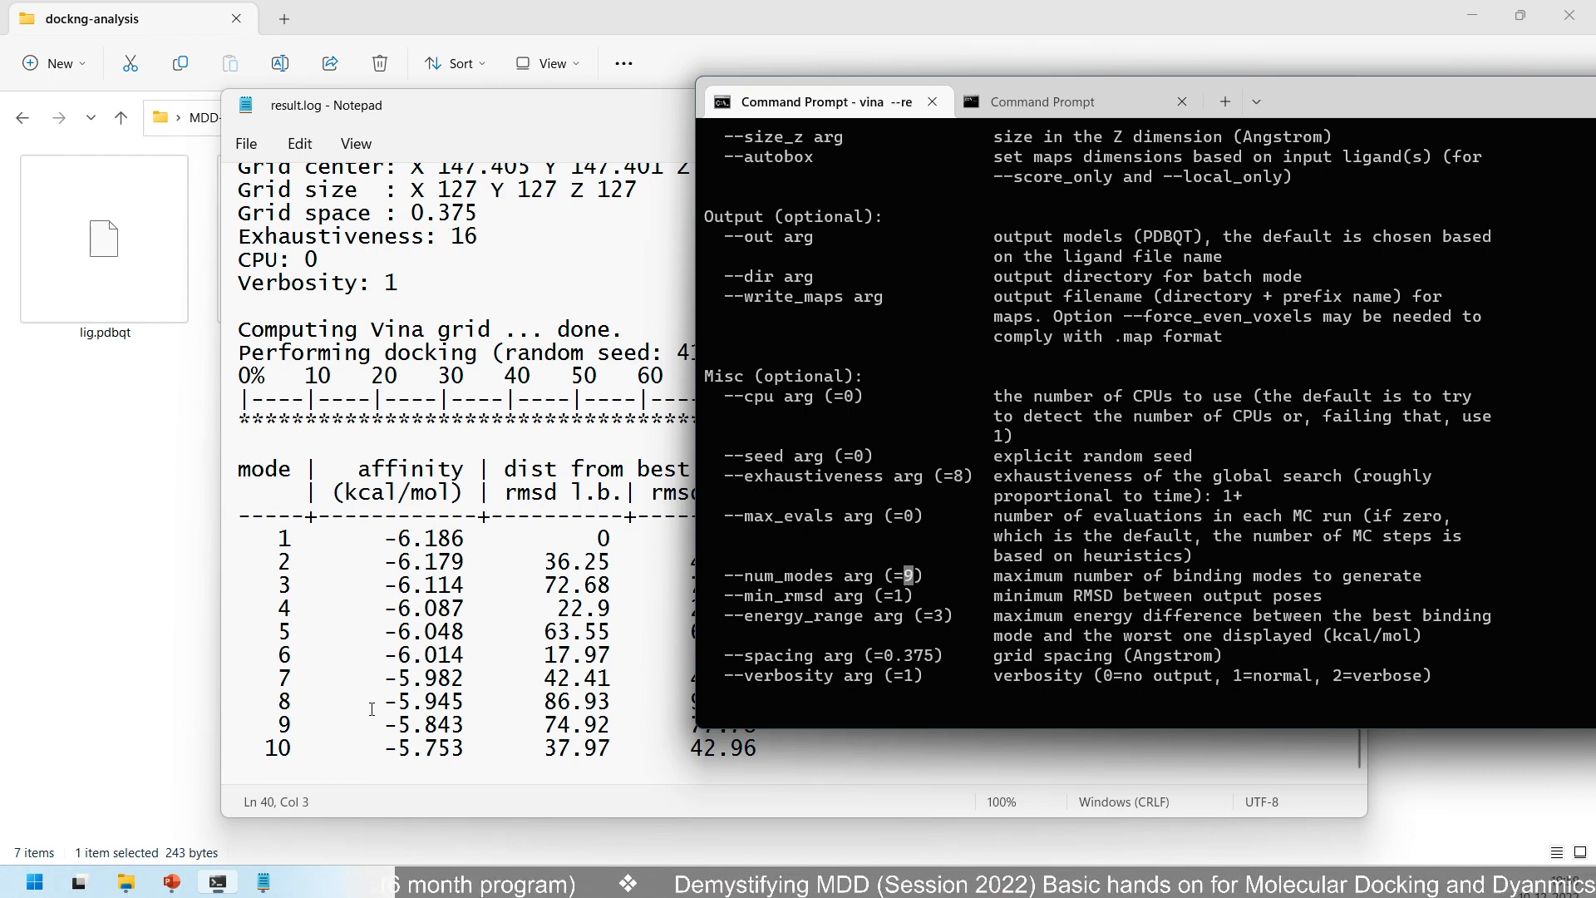
- Highlight the rows for modes 1 to 9 in the result.log table in Notepad
{"action": "left_click", "coordinate": [278, 725]}
{"action": "left_click_drag", "start_coordinate": [782, 725], "coordinate": [229, 539]}
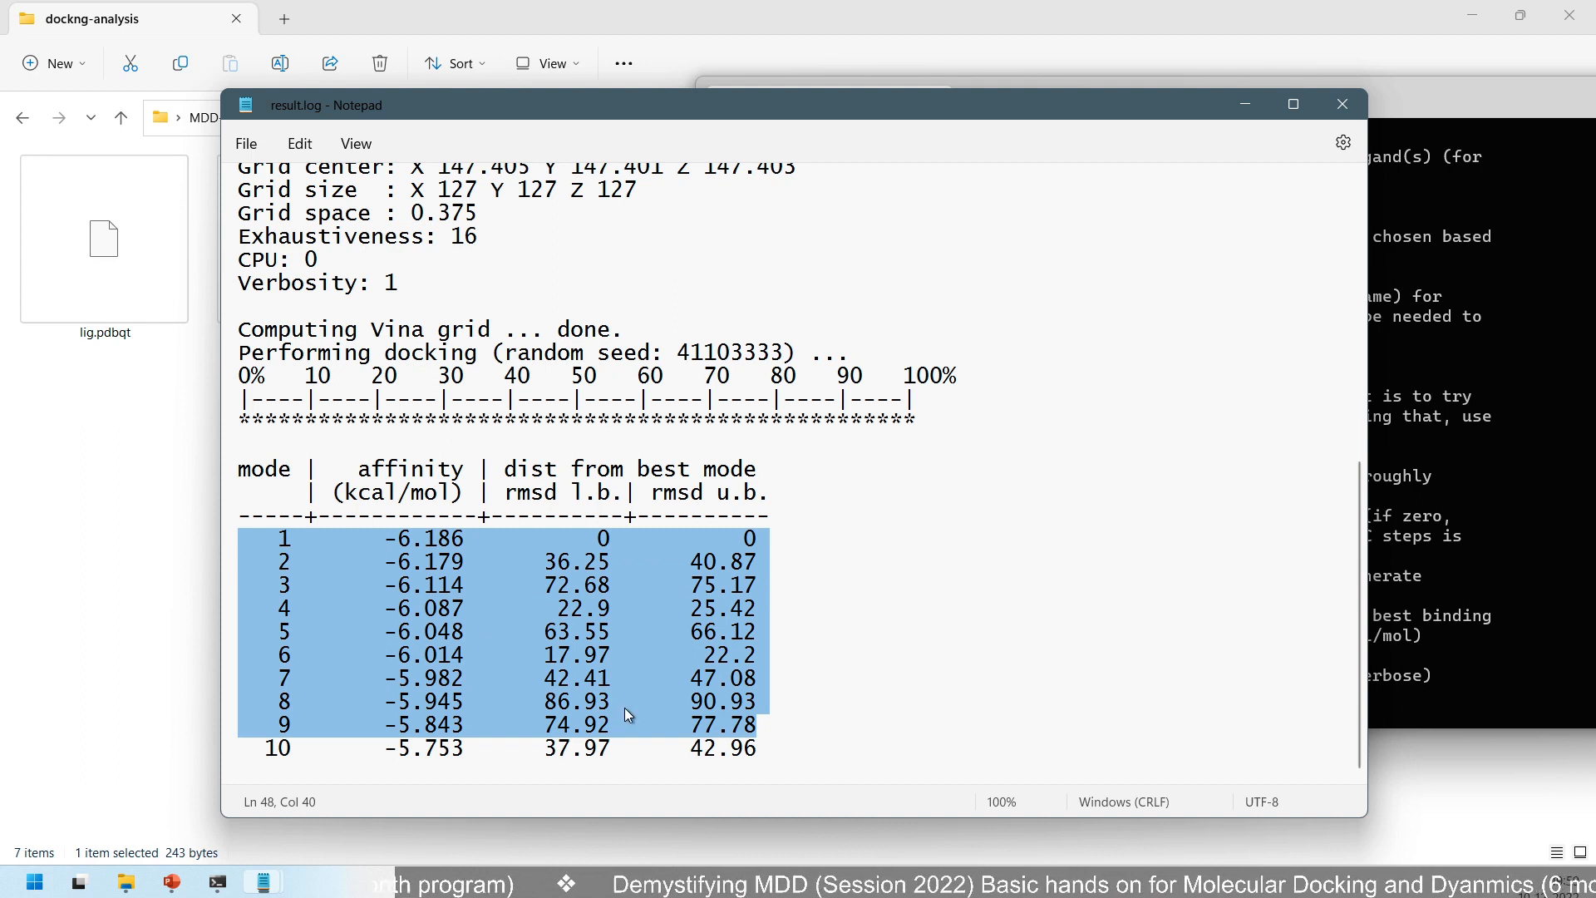
{"action": "left_click", "coordinate": [772, 700]}
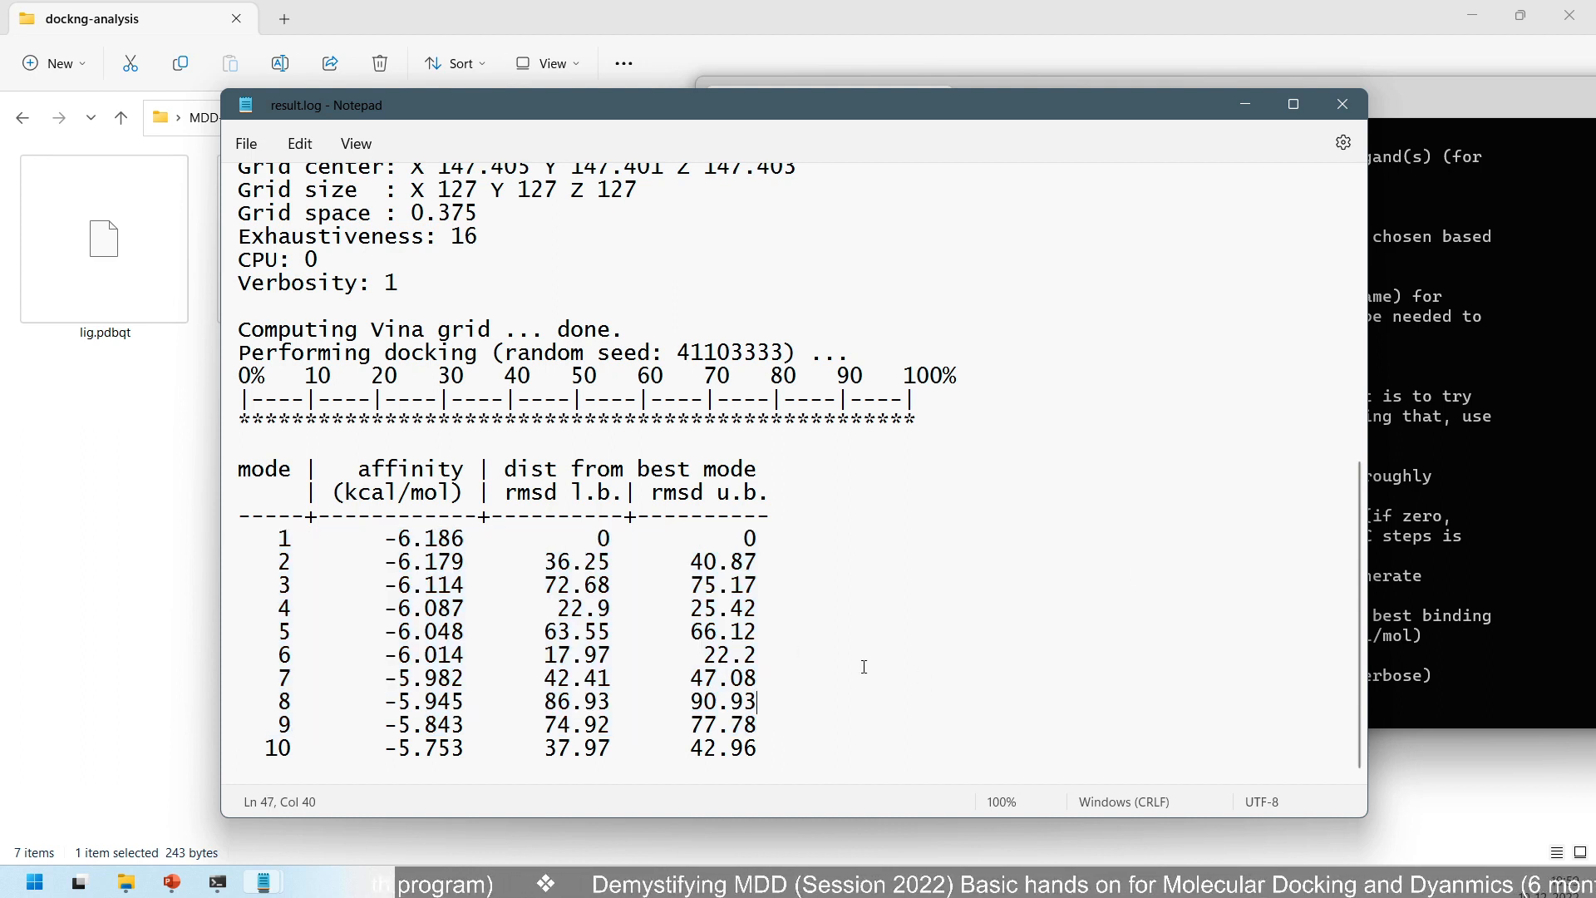
- Check the docking command below Vina's option list in Command Prompt, and point out lig_out.pdbqt in the dockng-analysis folder
{"action": "left_click", "coordinate": [1415, 331]}
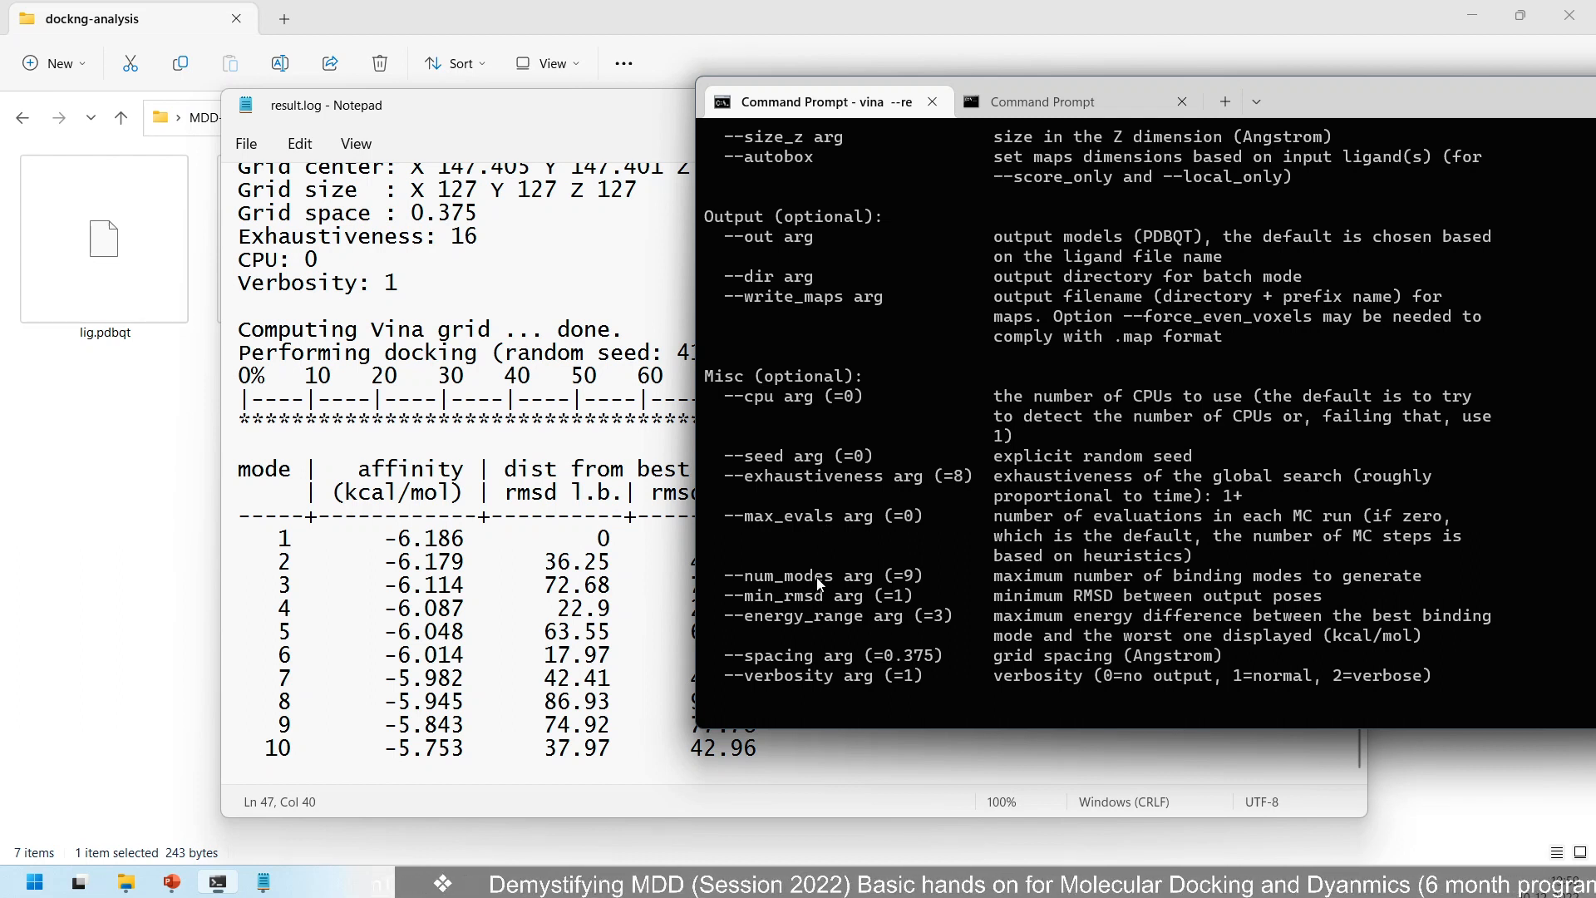
{"action": "scroll", "coordinate": [819, 582], "scroll_direction": "down", "scroll_amount": 4}
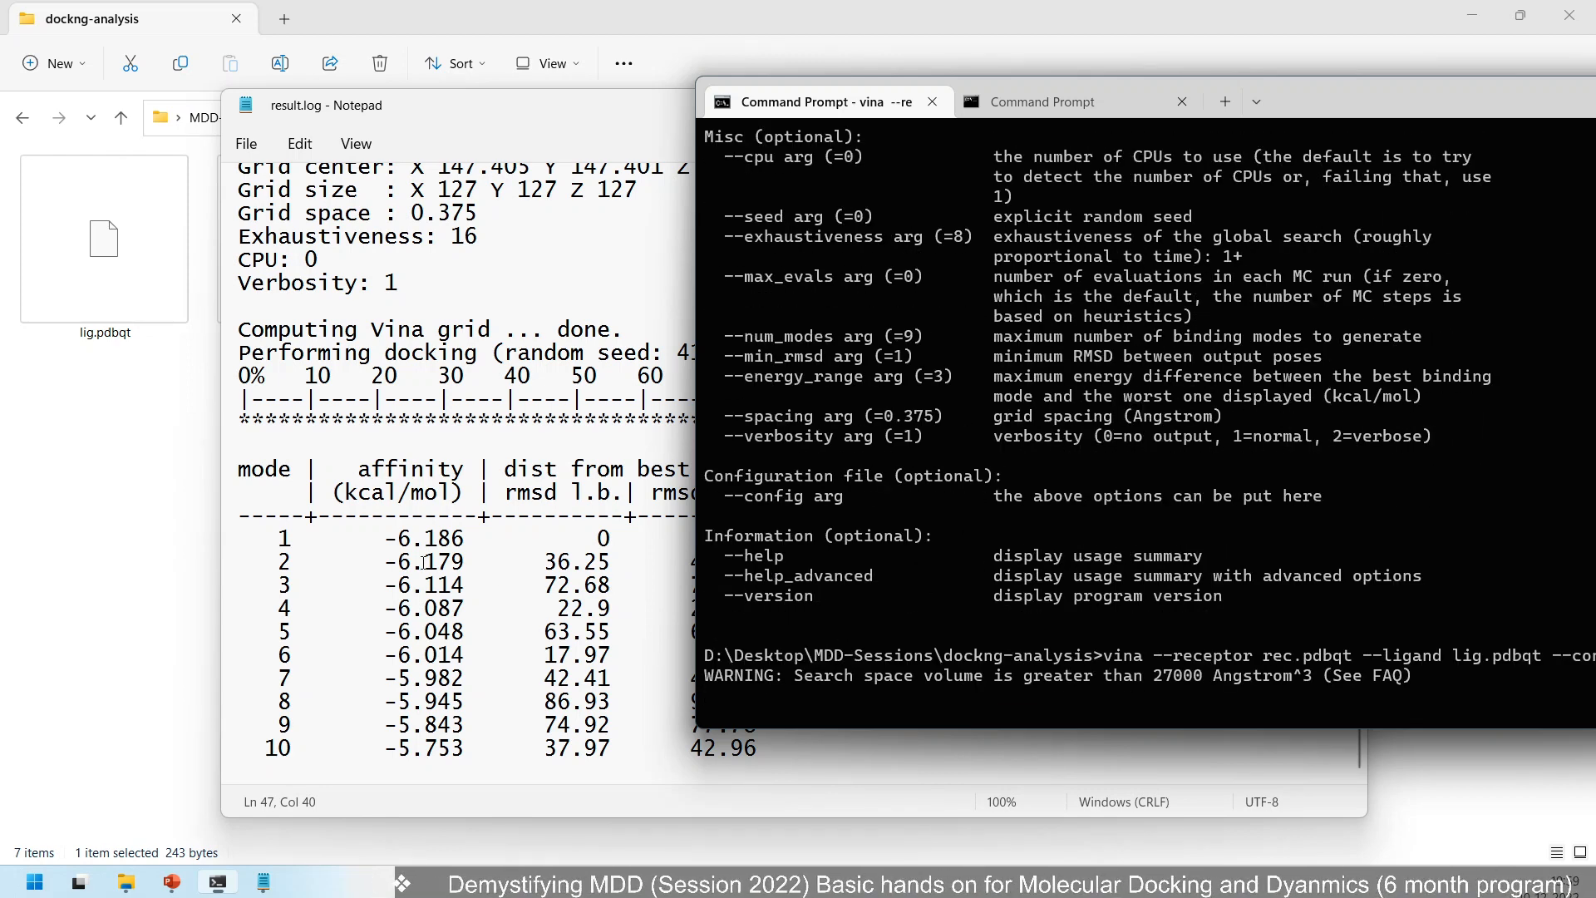
{"action": "left_click", "coordinate": [448, 565]}
{"action": "left_click", "coordinate": [83, 470]}
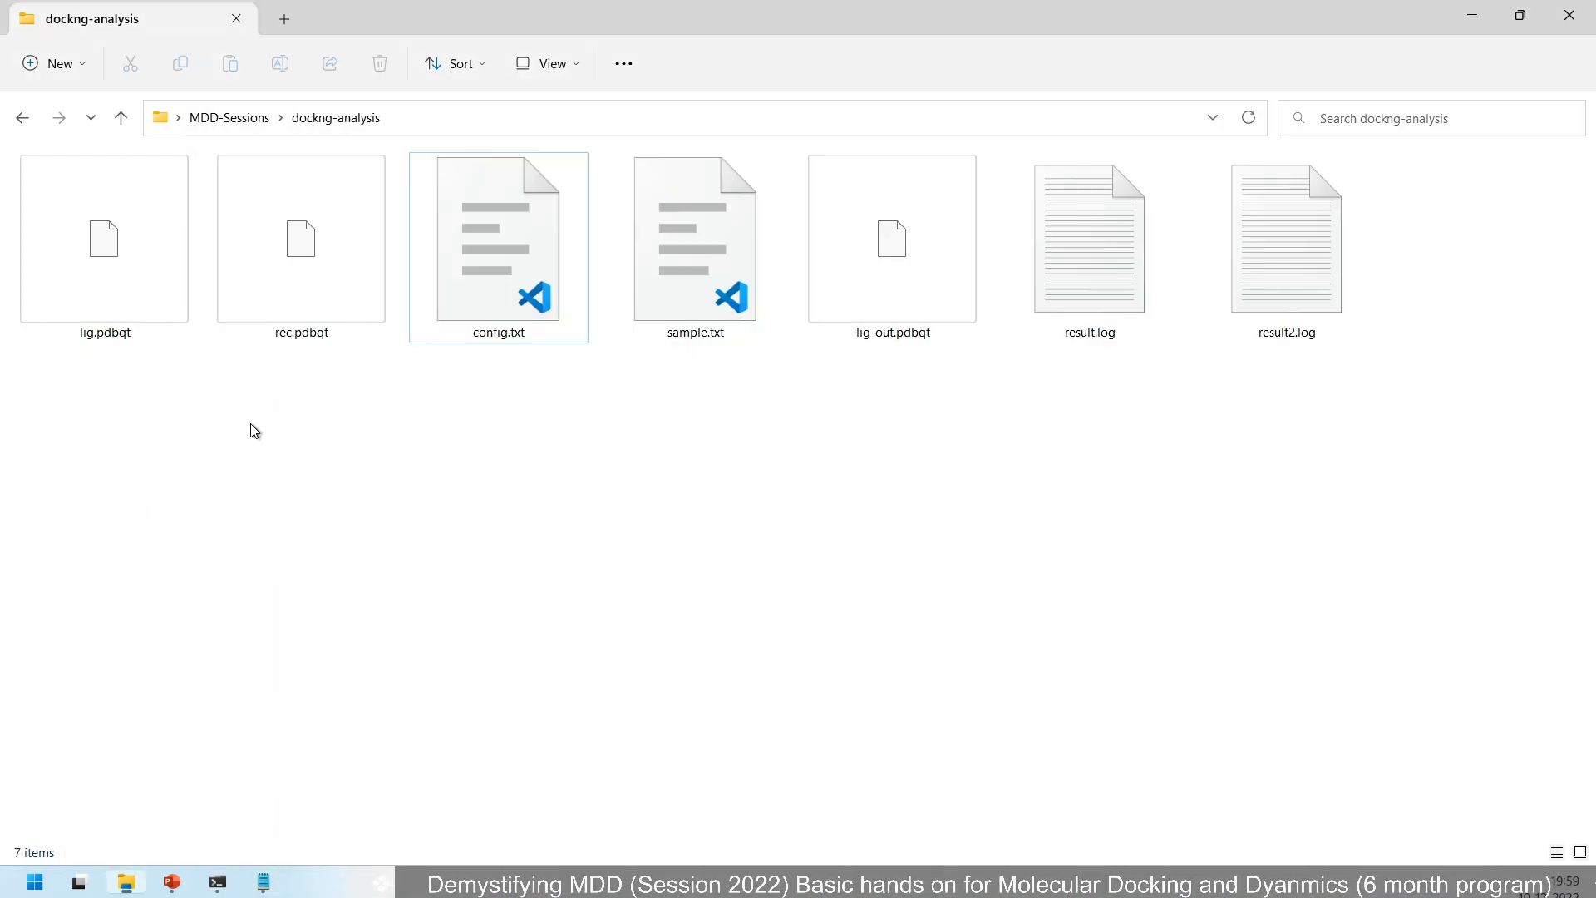
{"action": "left_click", "coordinate": [891, 234]}
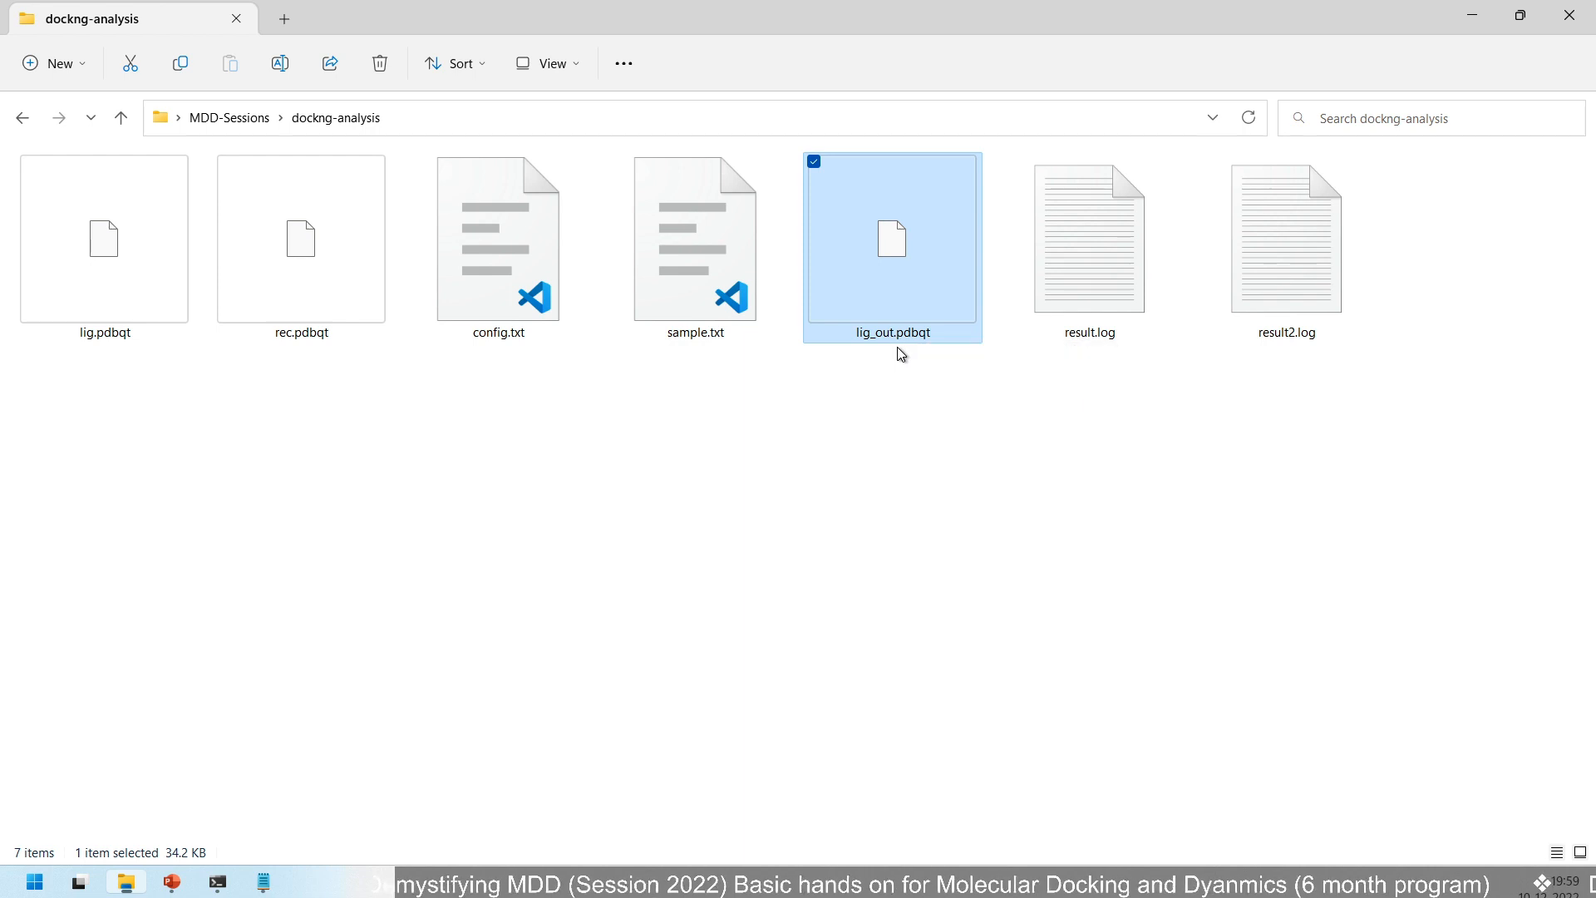
{"action": "left_click", "coordinate": [426, 690]}
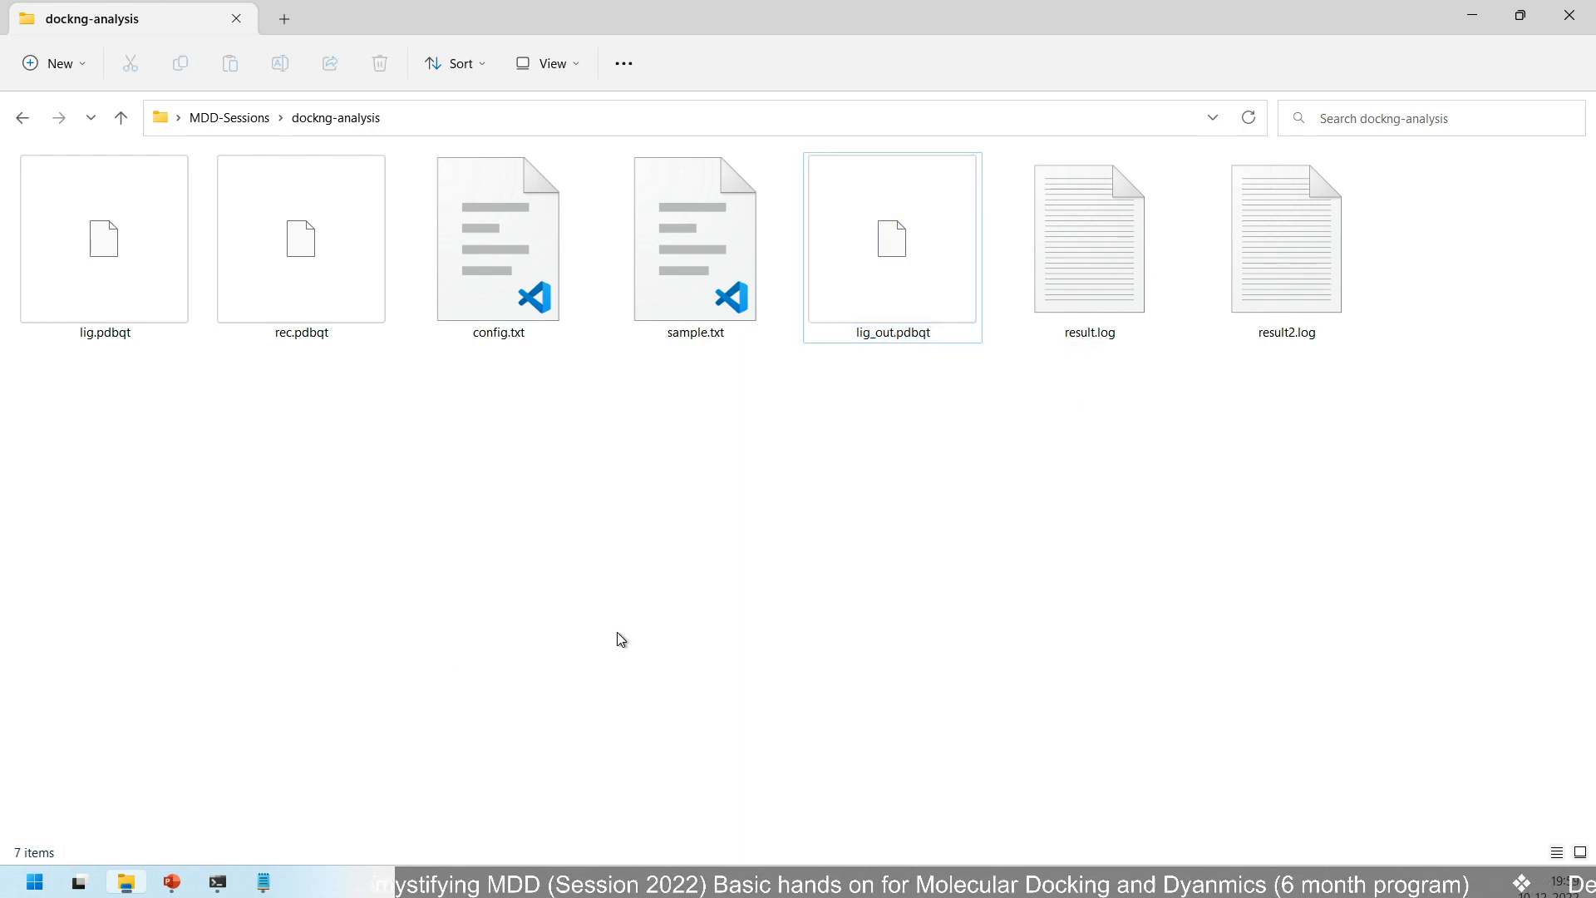
- Switch to the VINA Result Analysis slide, box its three bullet lines in red and add arrows pointing at the two sub-bullets
{"action": "key", "text": "alt+Tab"}
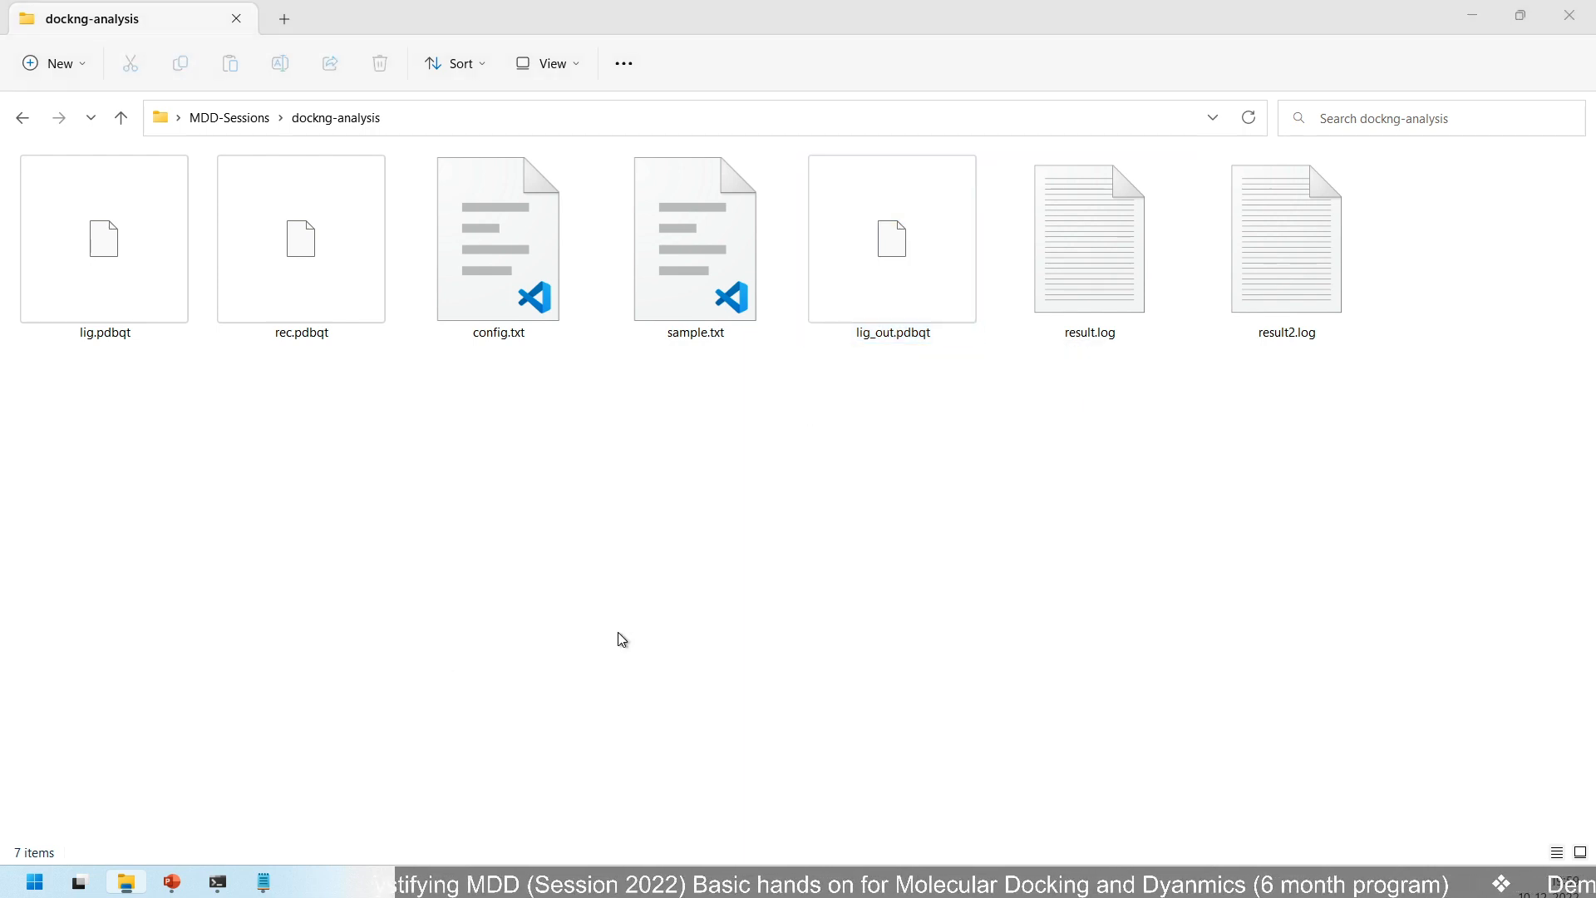
{"action": "key", "text": "alt+Tab"}
{"action": "key", "text": "ctrl+p"}
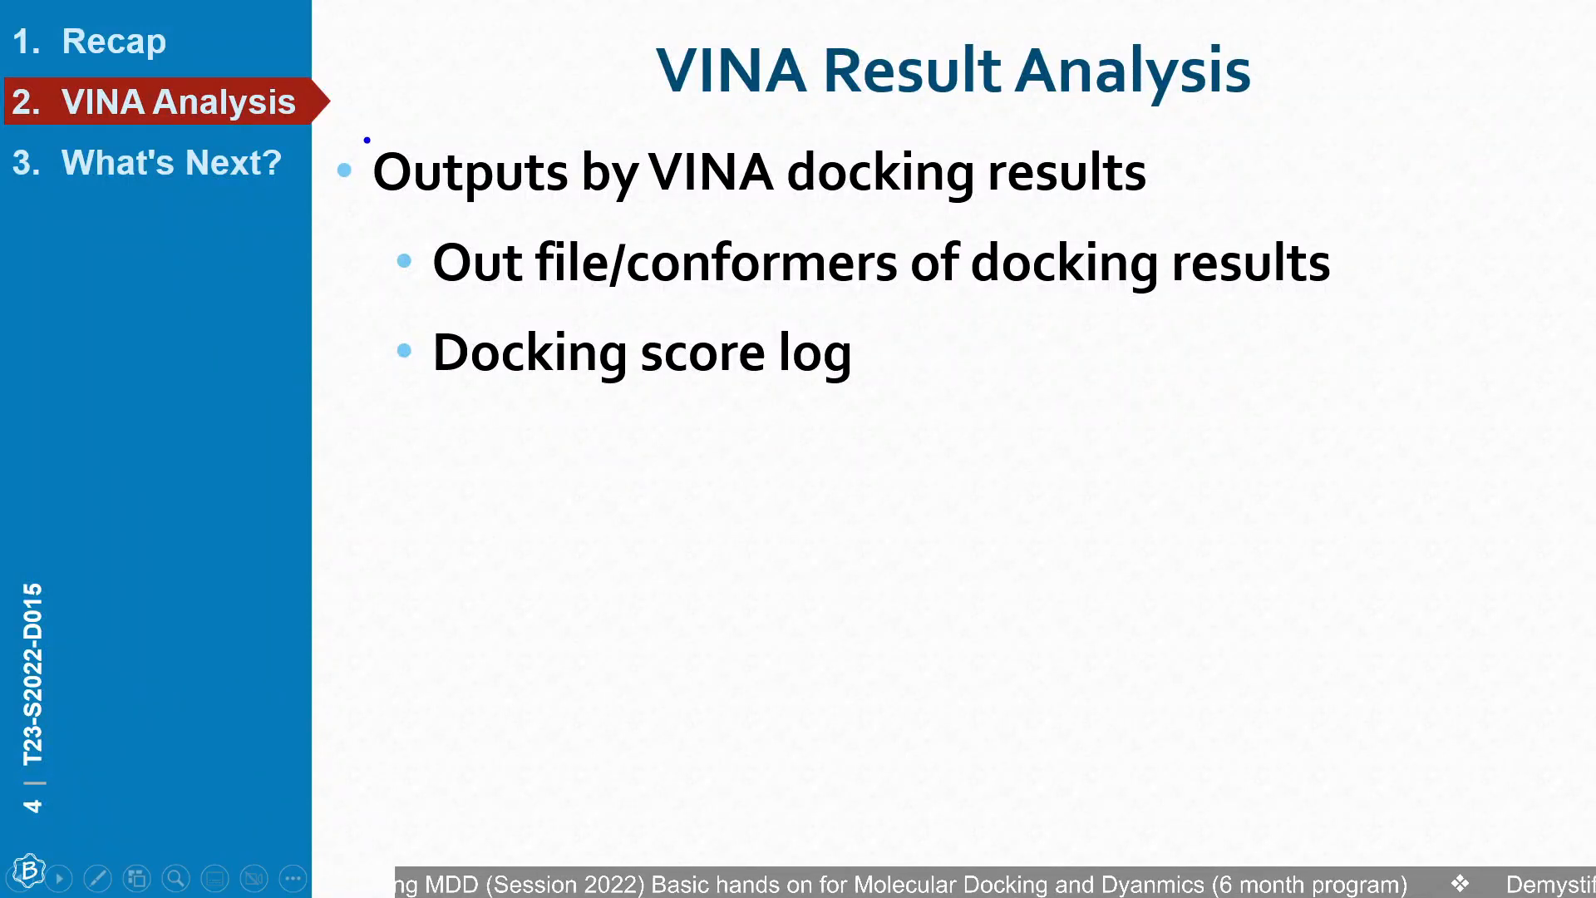
{"action": "left_click_drag", "start_coordinate": [363, 136], "coordinate": [1173, 221]}
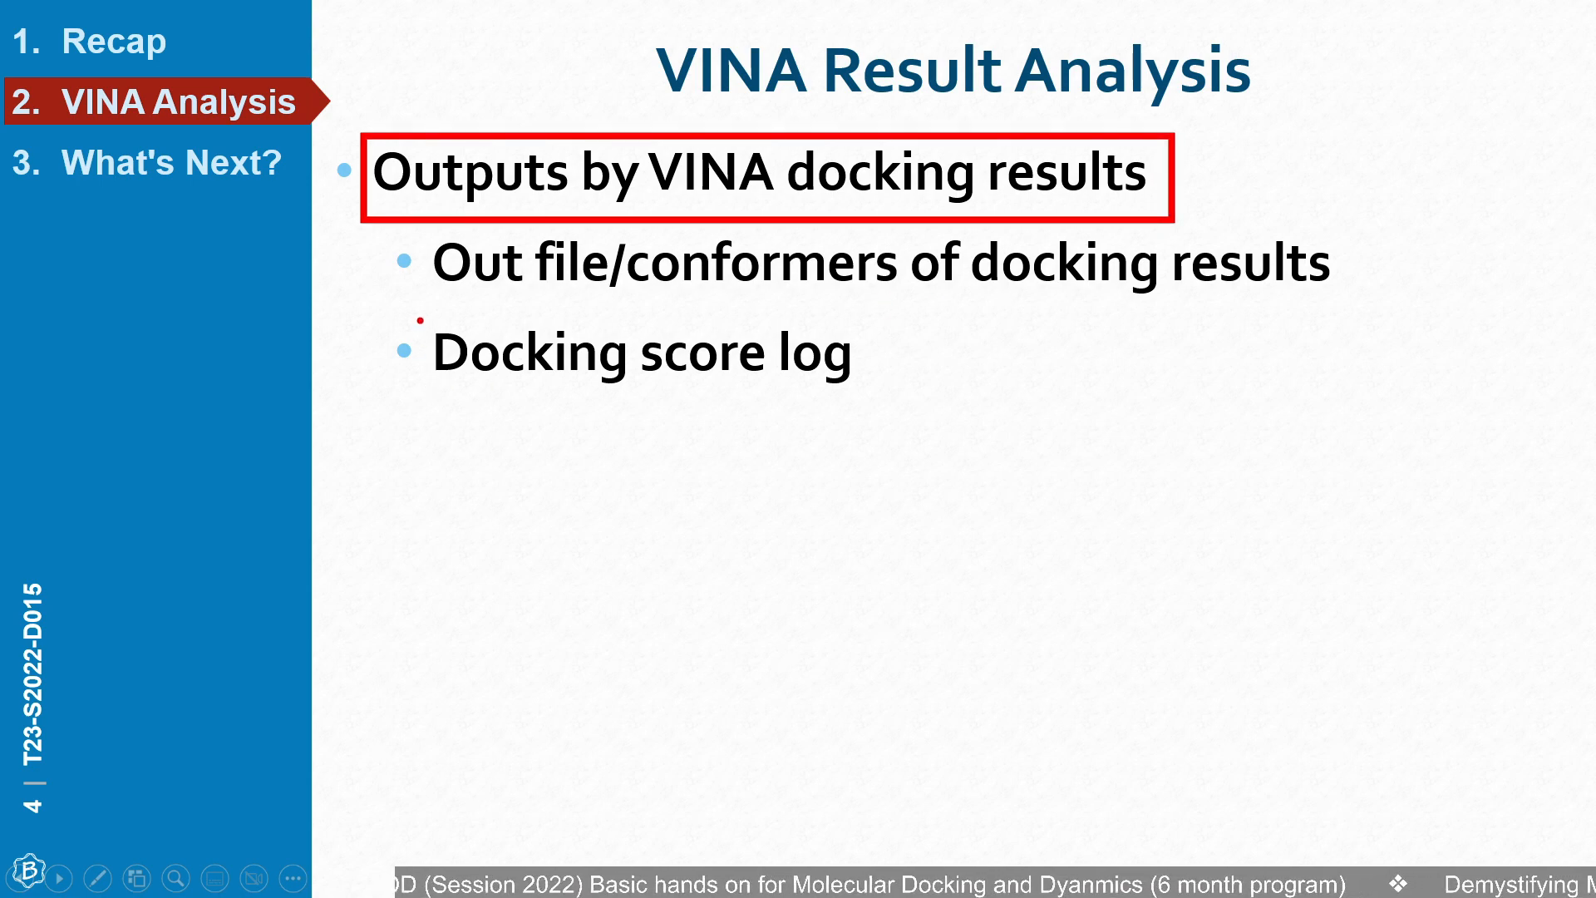
{"action": "left_click_drag", "start_coordinate": [420, 321], "coordinate": [902, 403]}
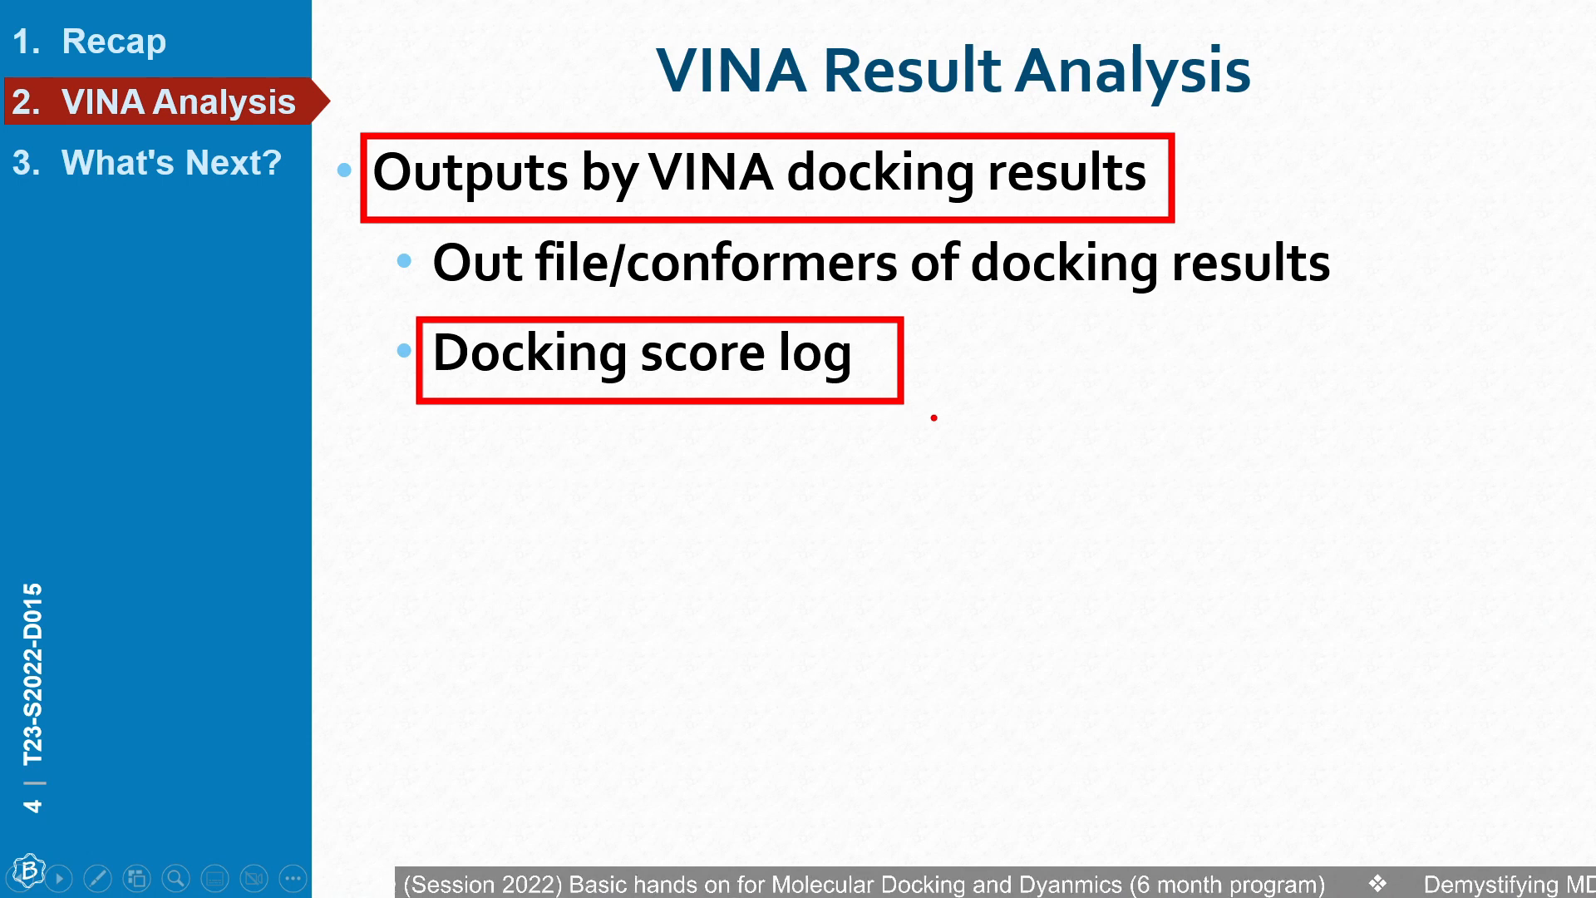
{"action": "left_click_drag", "start_coordinate": [926, 363], "coordinate": [1052, 346]}
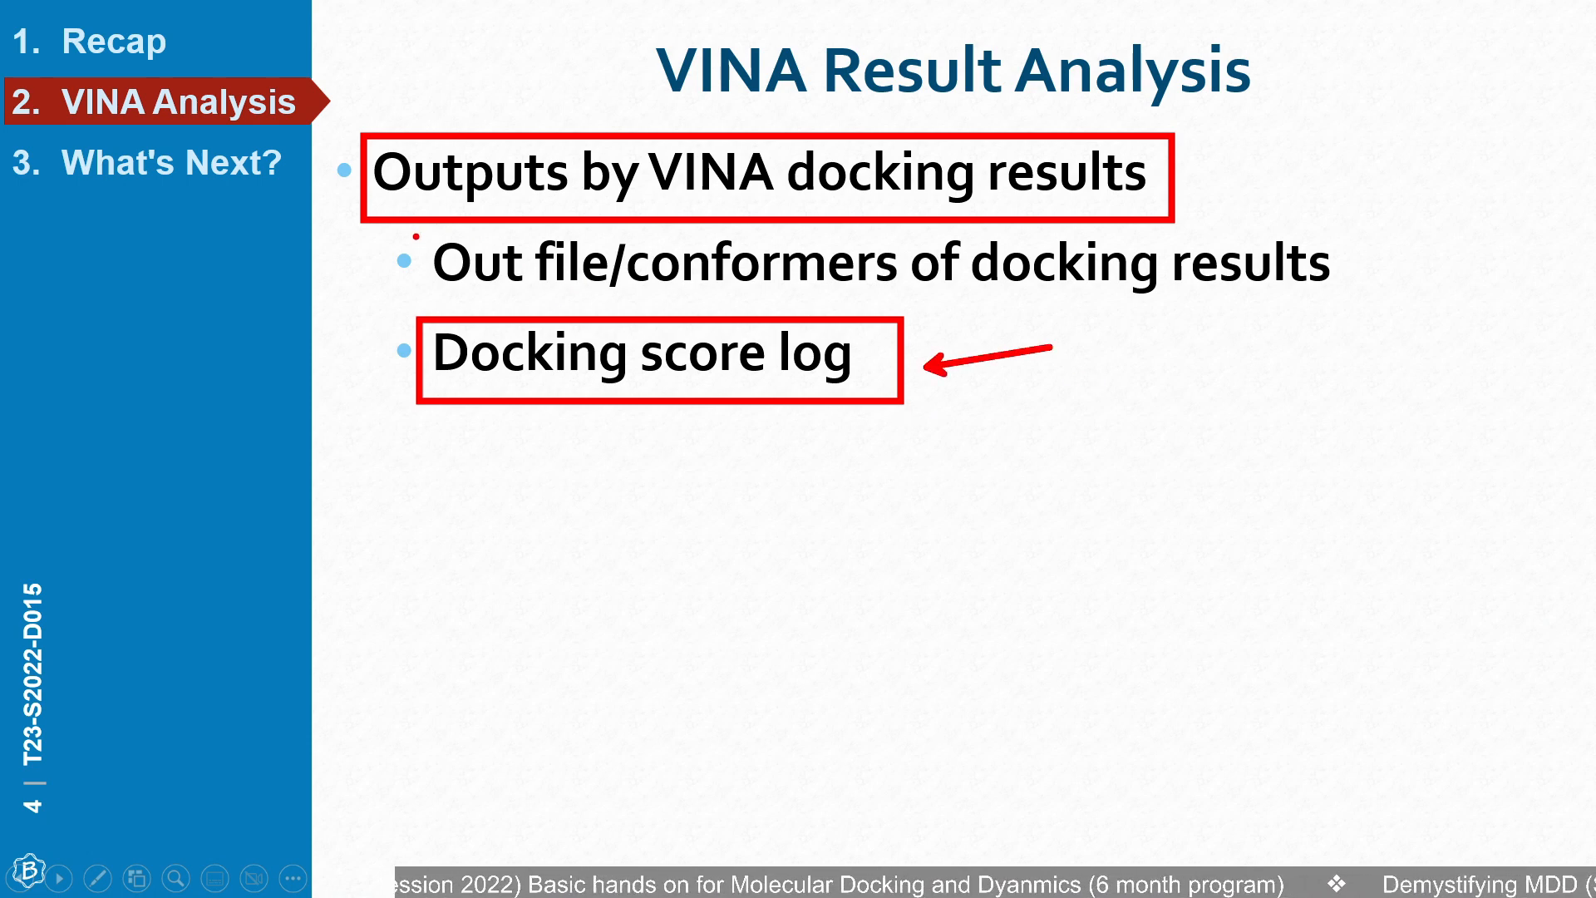
{"action": "left_click_drag", "start_coordinate": [415, 233], "coordinate": [1340, 304]}
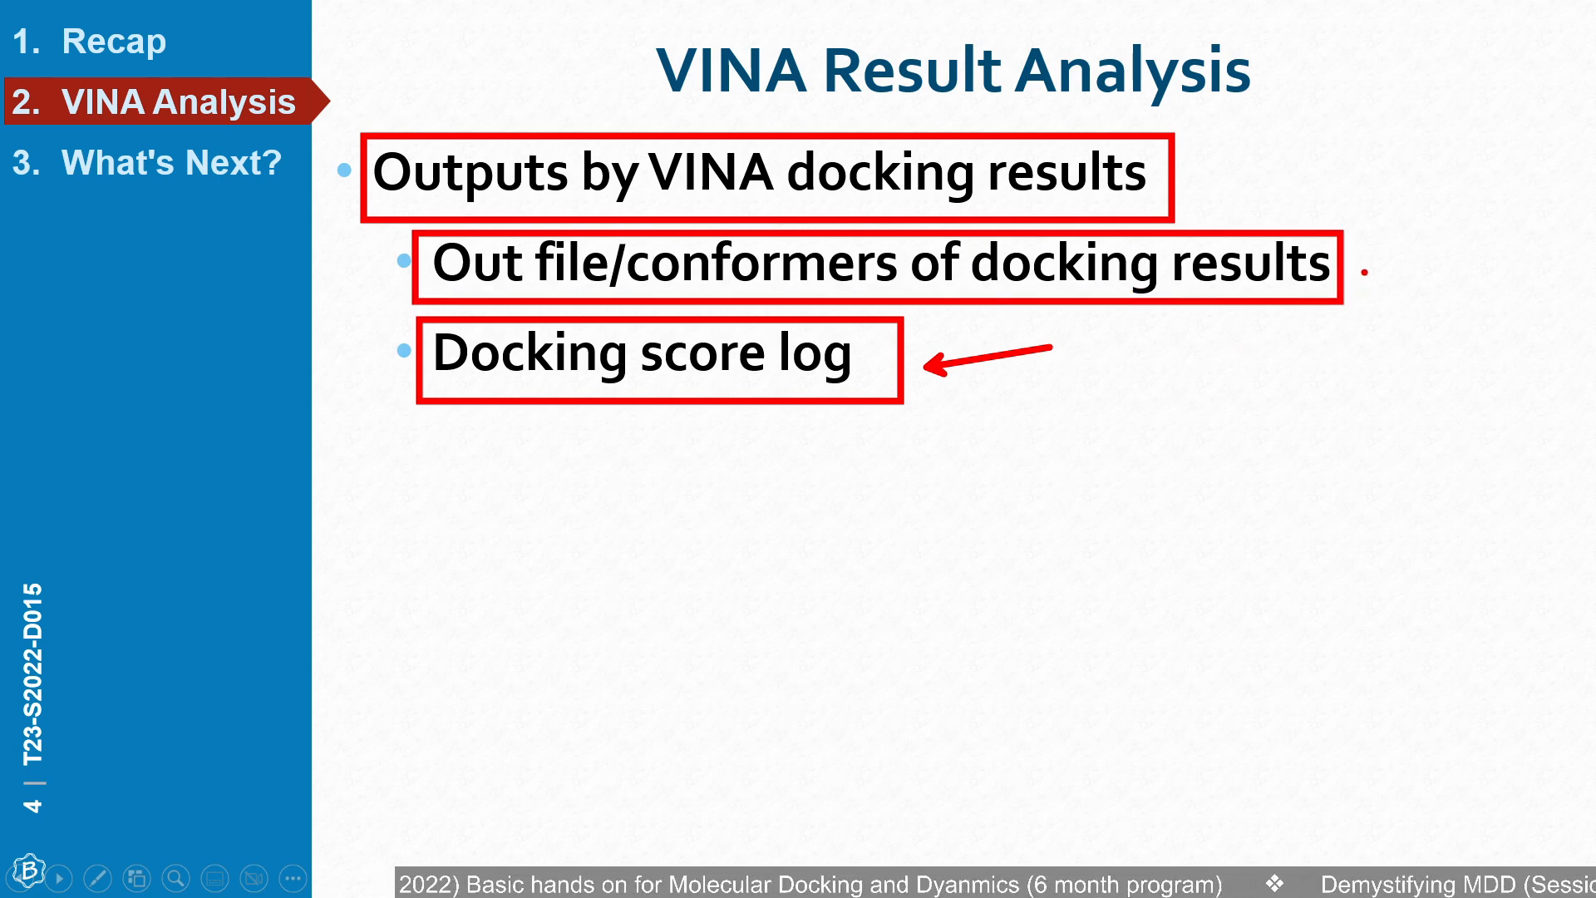
{"action": "left_click_drag", "start_coordinate": [1364, 272], "coordinate": [1441, 258]}
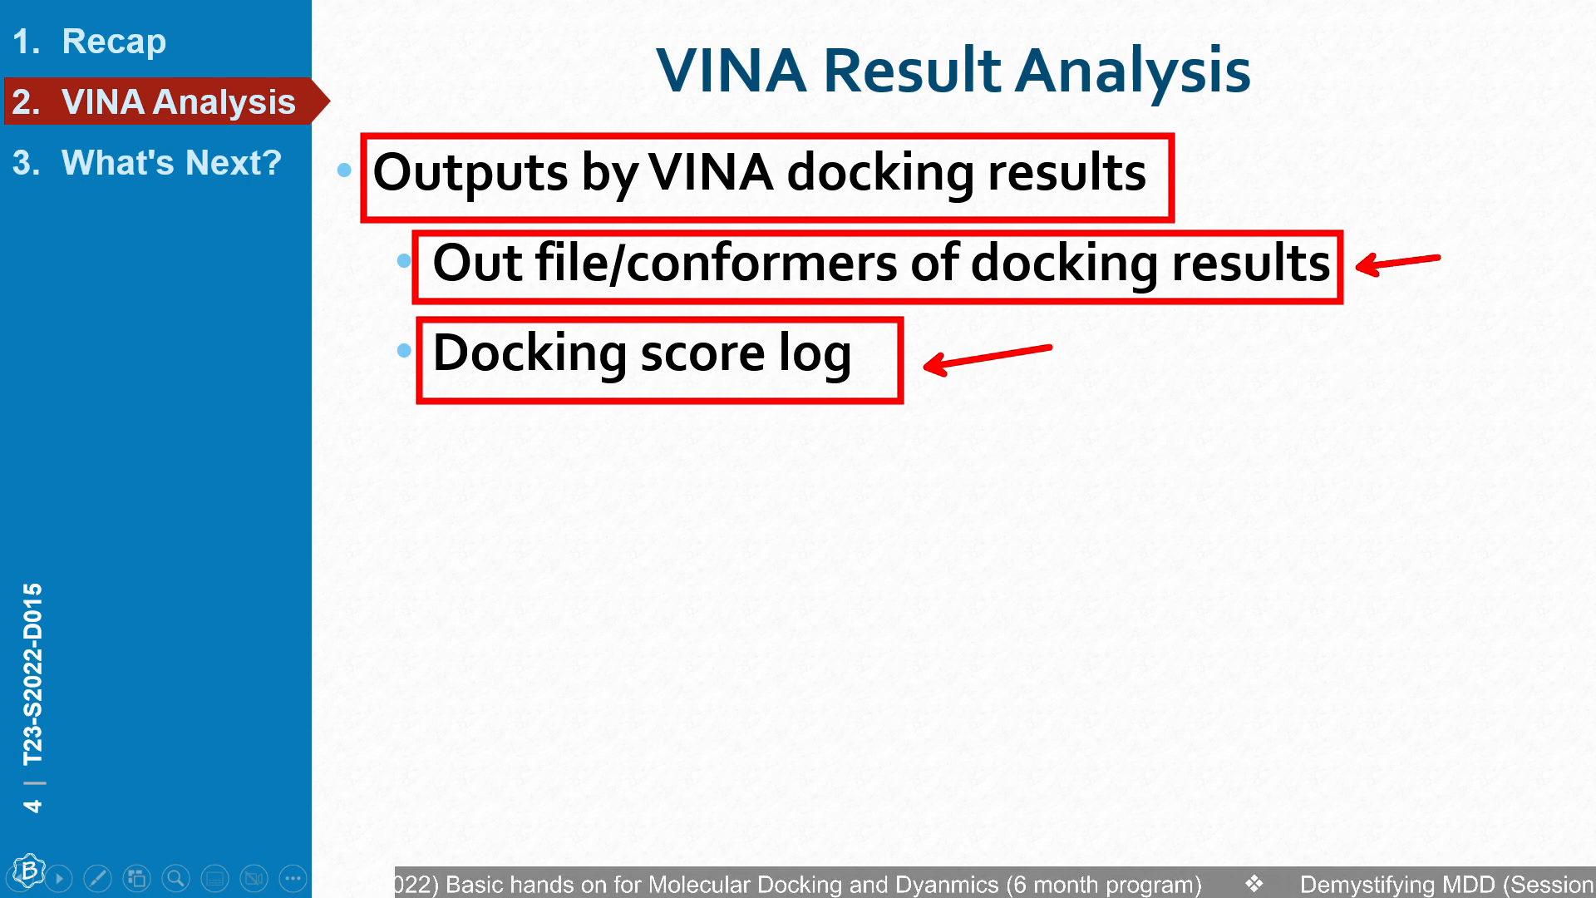
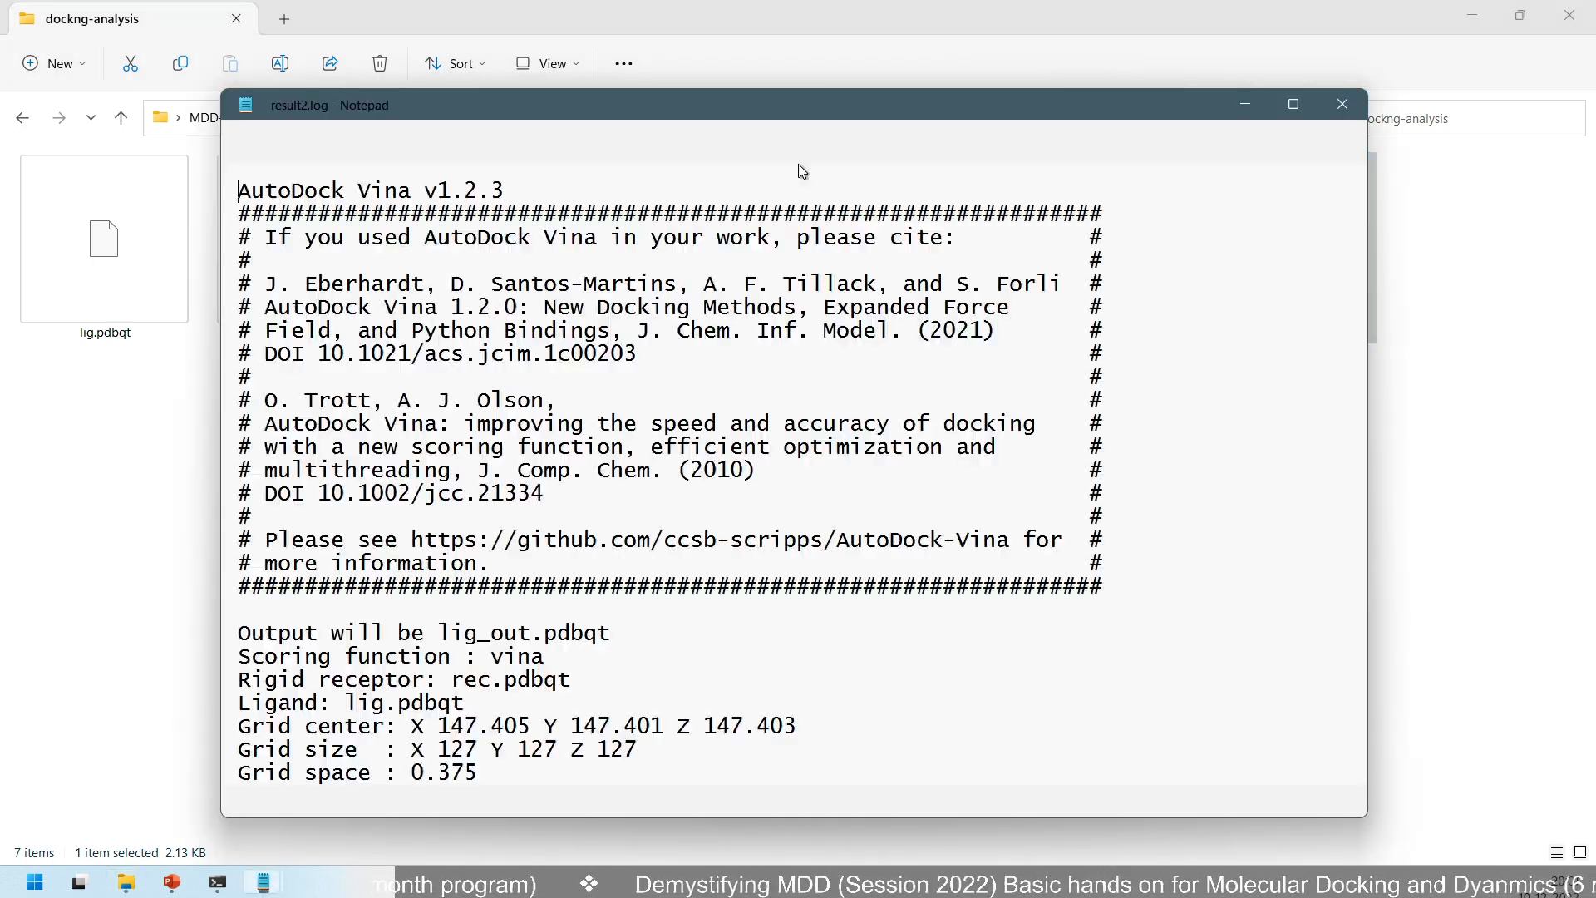
- Place result2.log and result.log side by side in Notepad and compare their docking settings and modes tables
{"action": "left_click_drag", "start_coordinate": [814, 102], "coordinate": [1593, 158]}
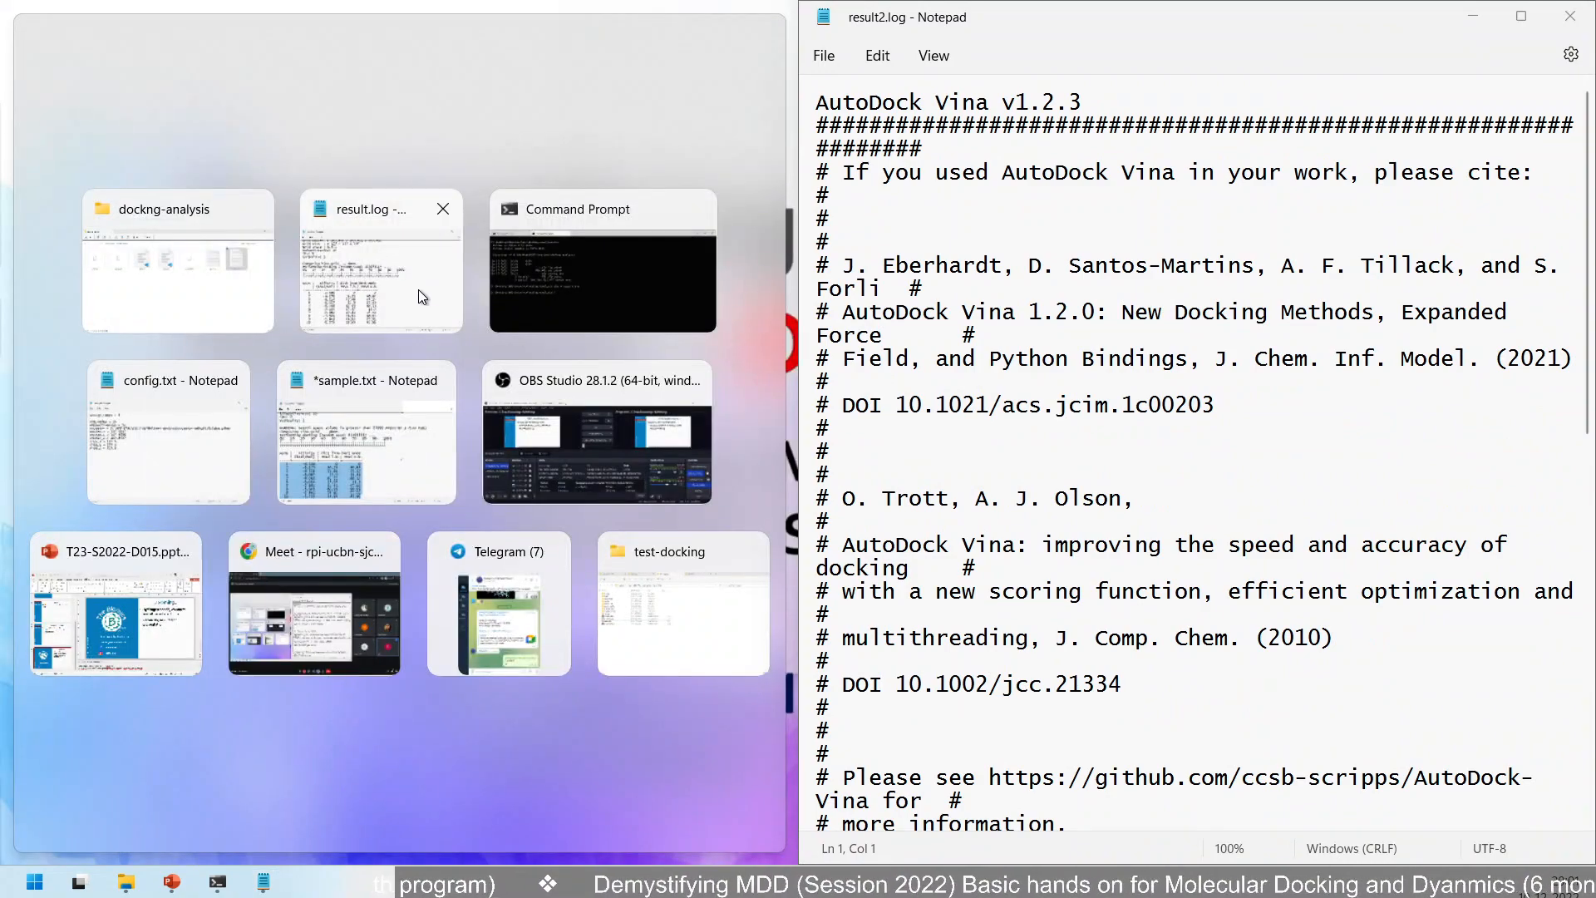
{"action": "left_click", "coordinate": [370, 276]}
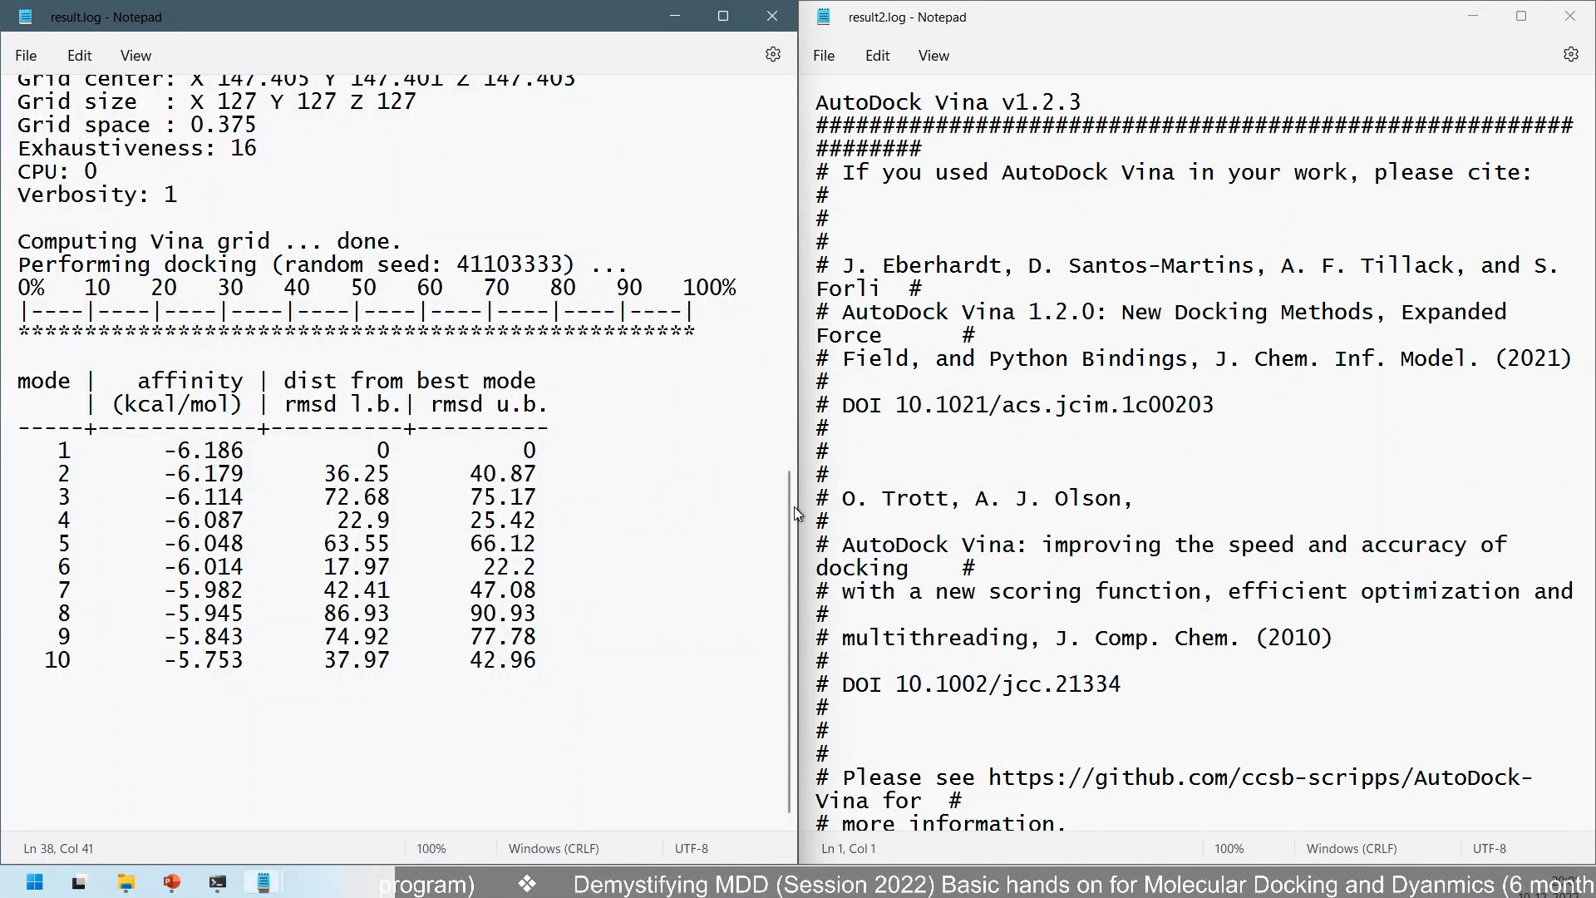
{"action": "scroll", "coordinate": [1031, 456], "scroll_direction": "down", "scroll_amount": 10}
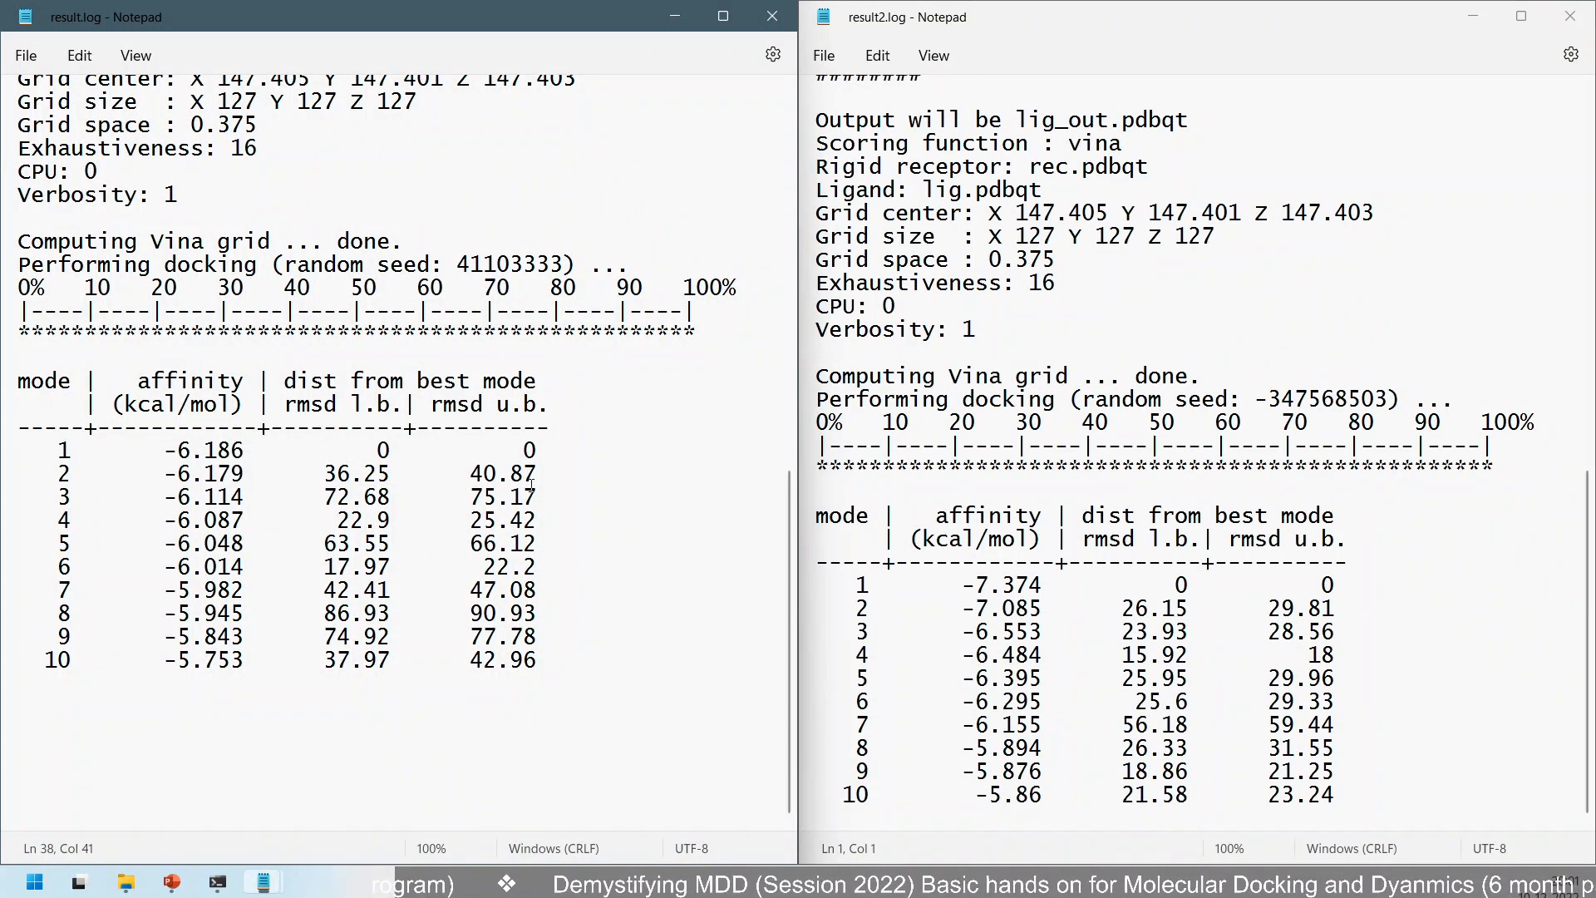
{"action": "scroll", "coordinate": [480, 477], "scroll_direction": "up", "scroll_amount": 5}
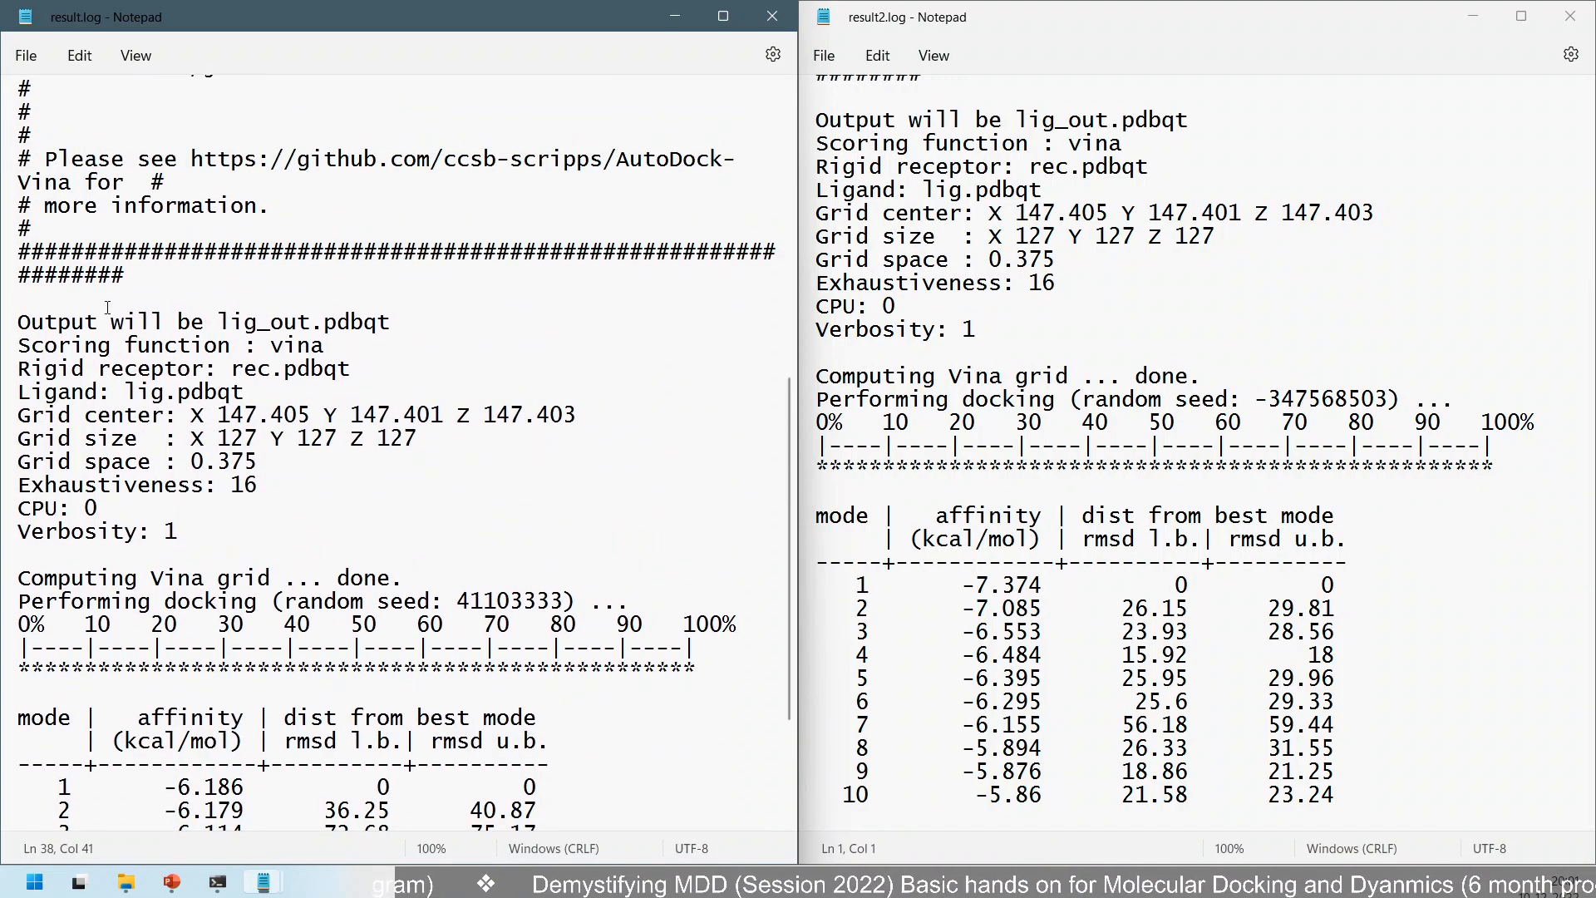
{"action": "scroll", "coordinate": [148, 331], "scroll_direction": "up", "scroll_amount": 9}
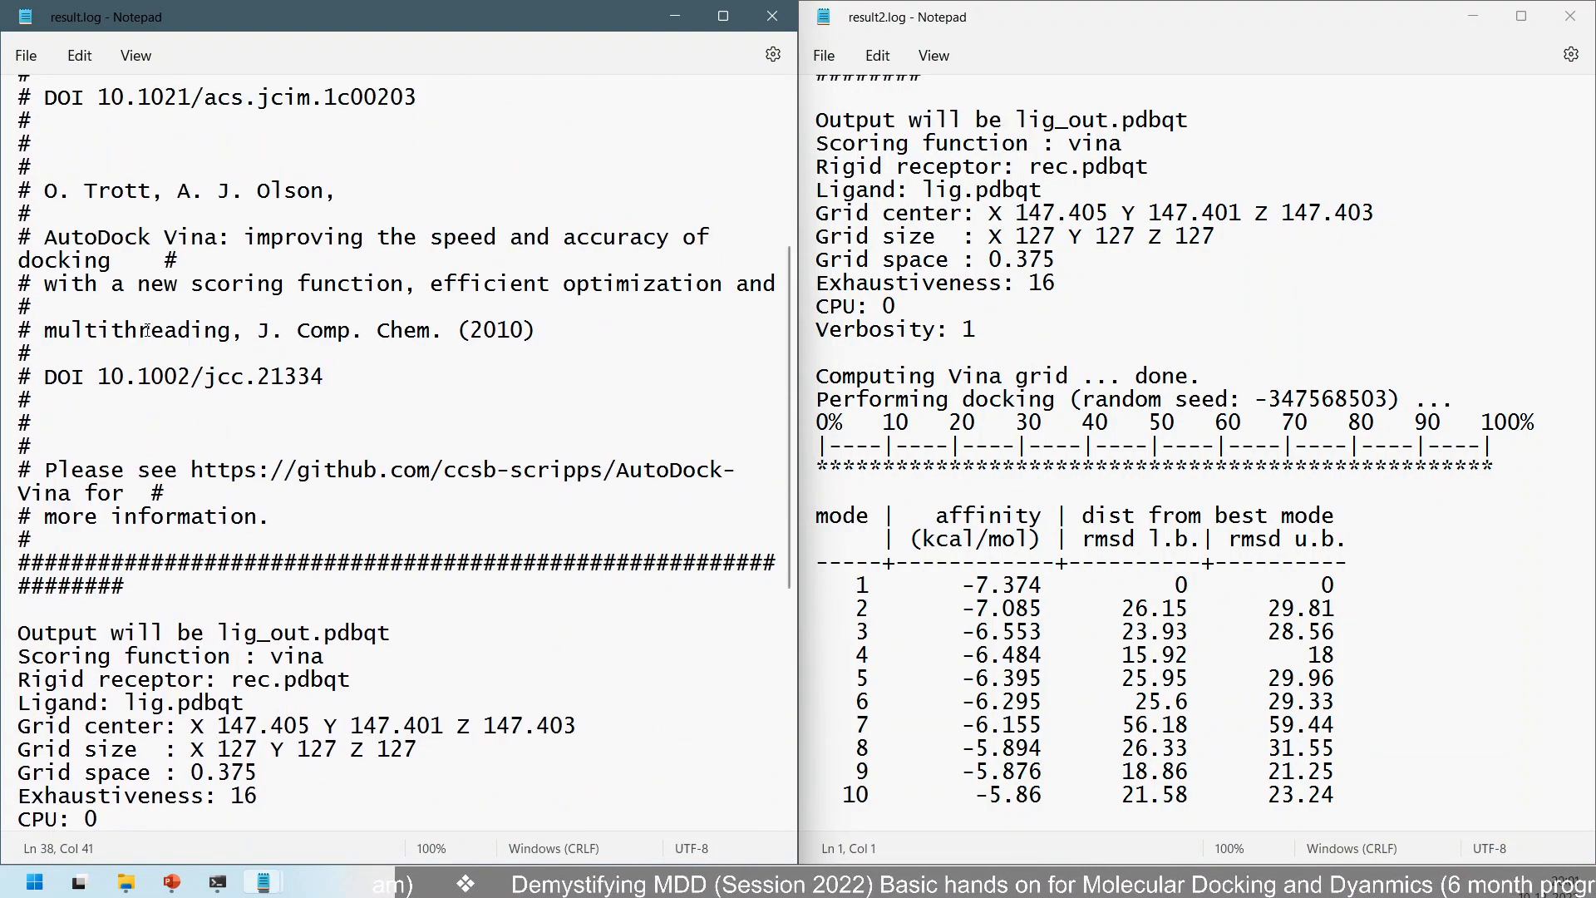
- Highlight the docking settings from the output file line to the verbosity line in both result2.log and result.log
{"action": "scroll", "coordinate": [174, 271], "scroll_direction": "down", "scroll_amount": 11}
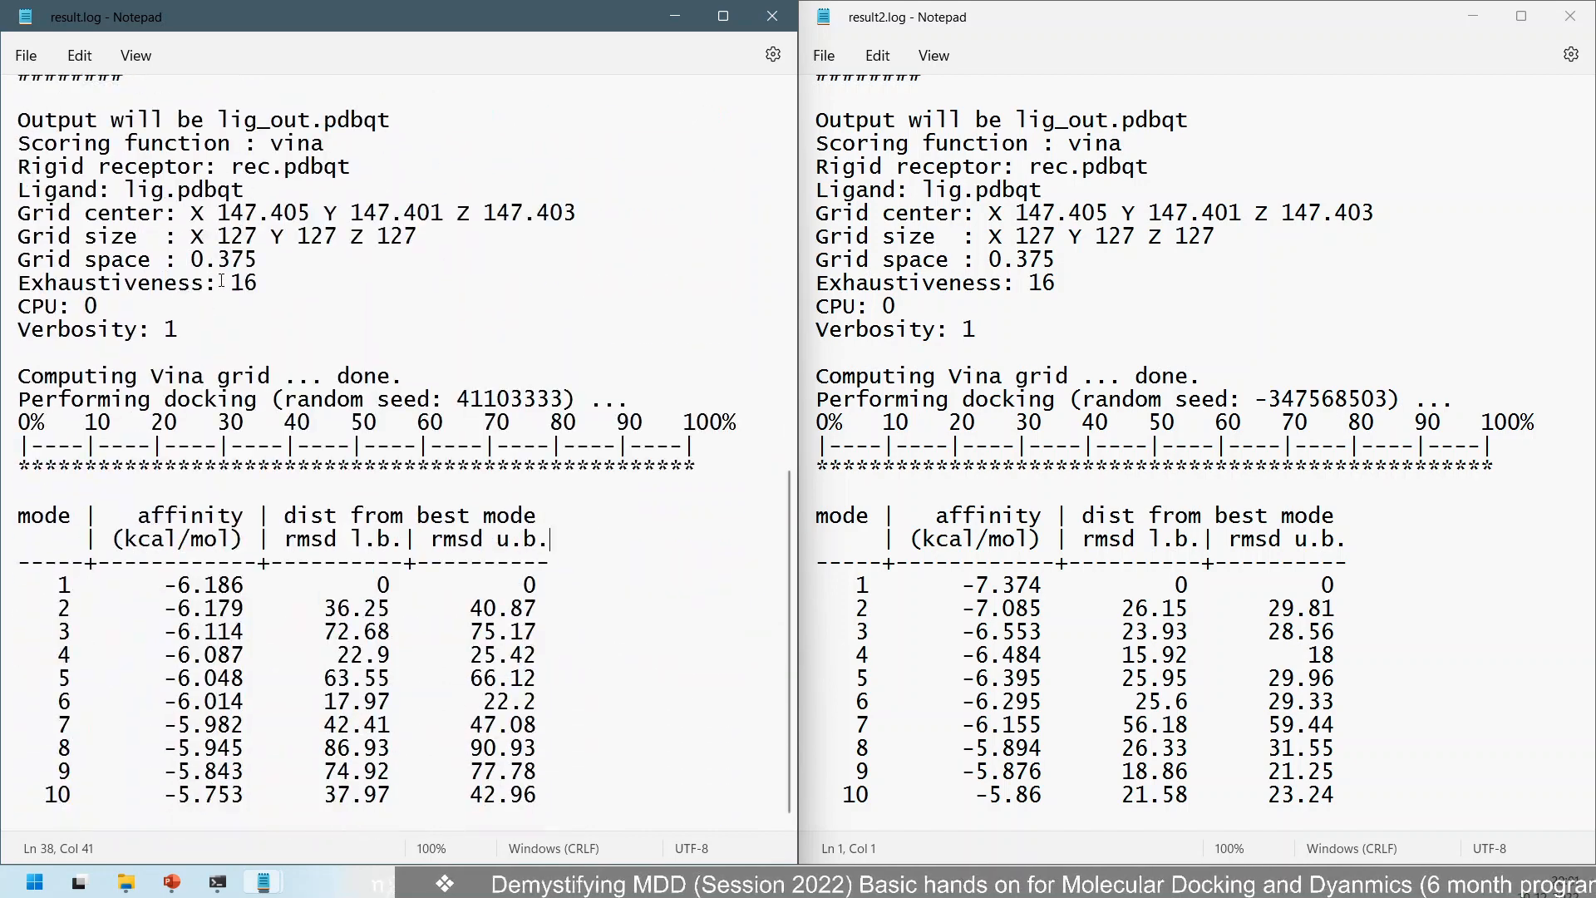
{"action": "left_click", "coordinate": [868, 144]}
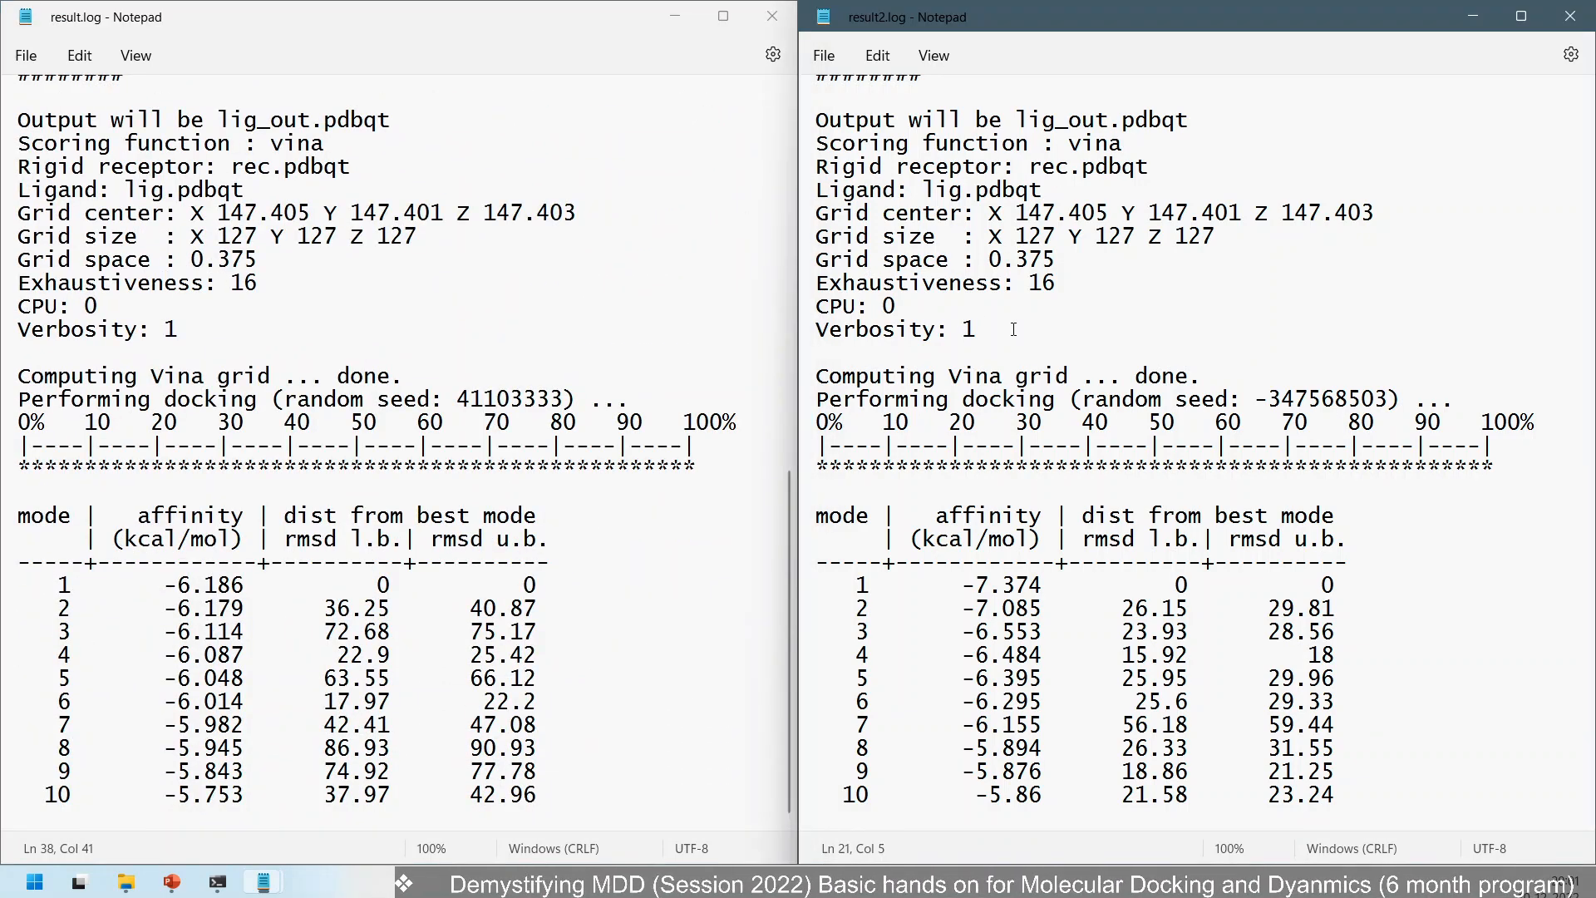
{"action": "left_click_drag", "start_coordinate": [973, 330], "coordinate": [809, 125]}
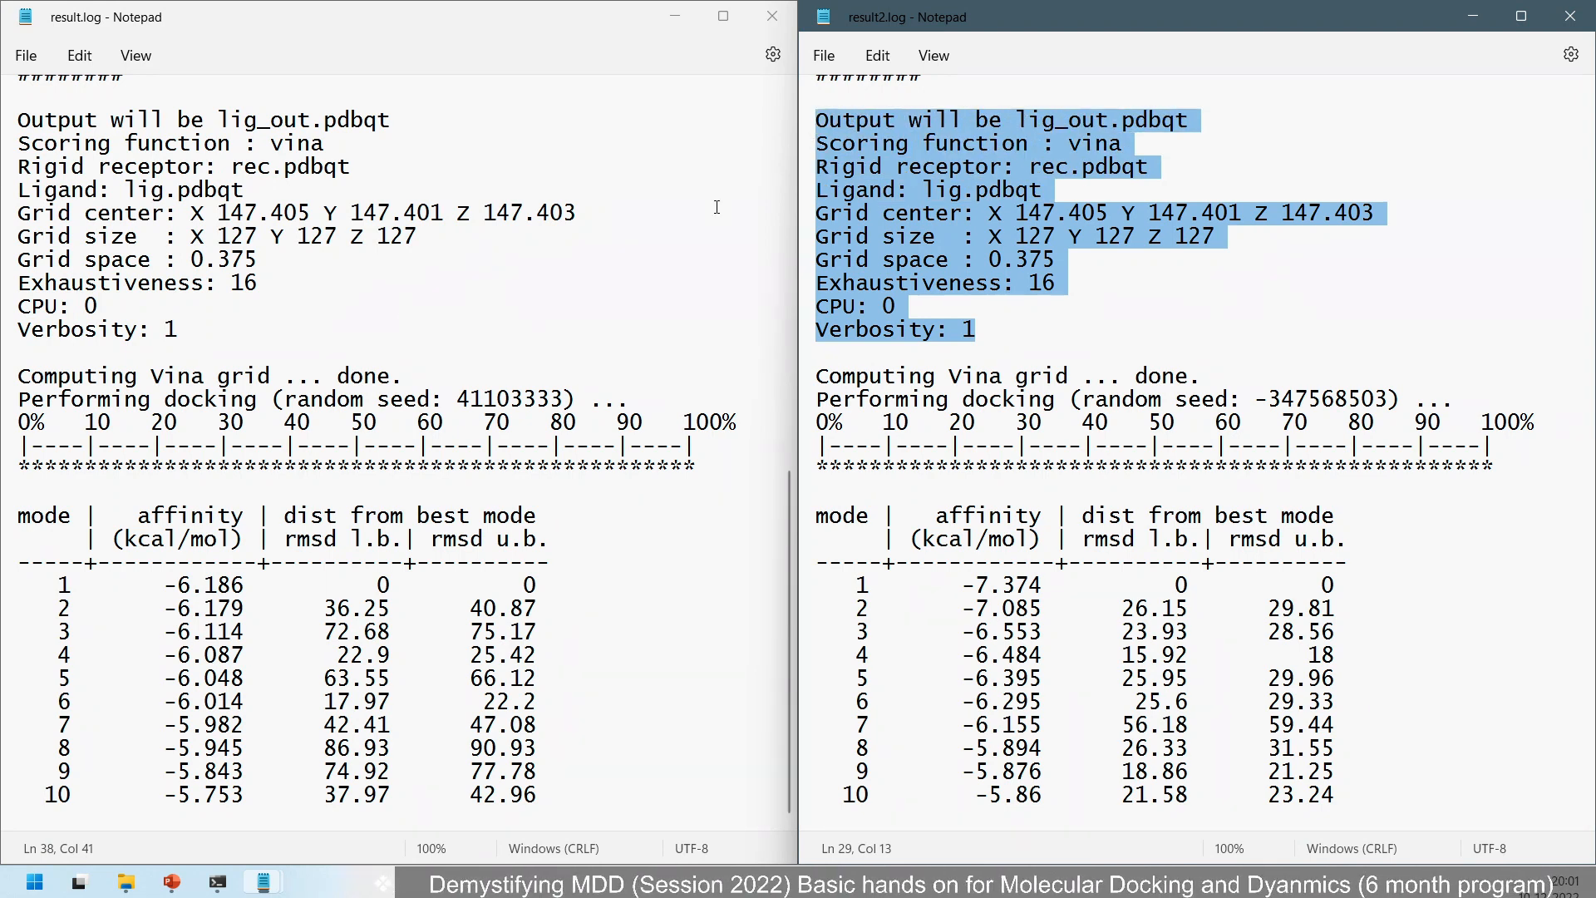
{"action": "left_click_drag", "start_coordinate": [209, 329], "coordinate": [18, 121]}
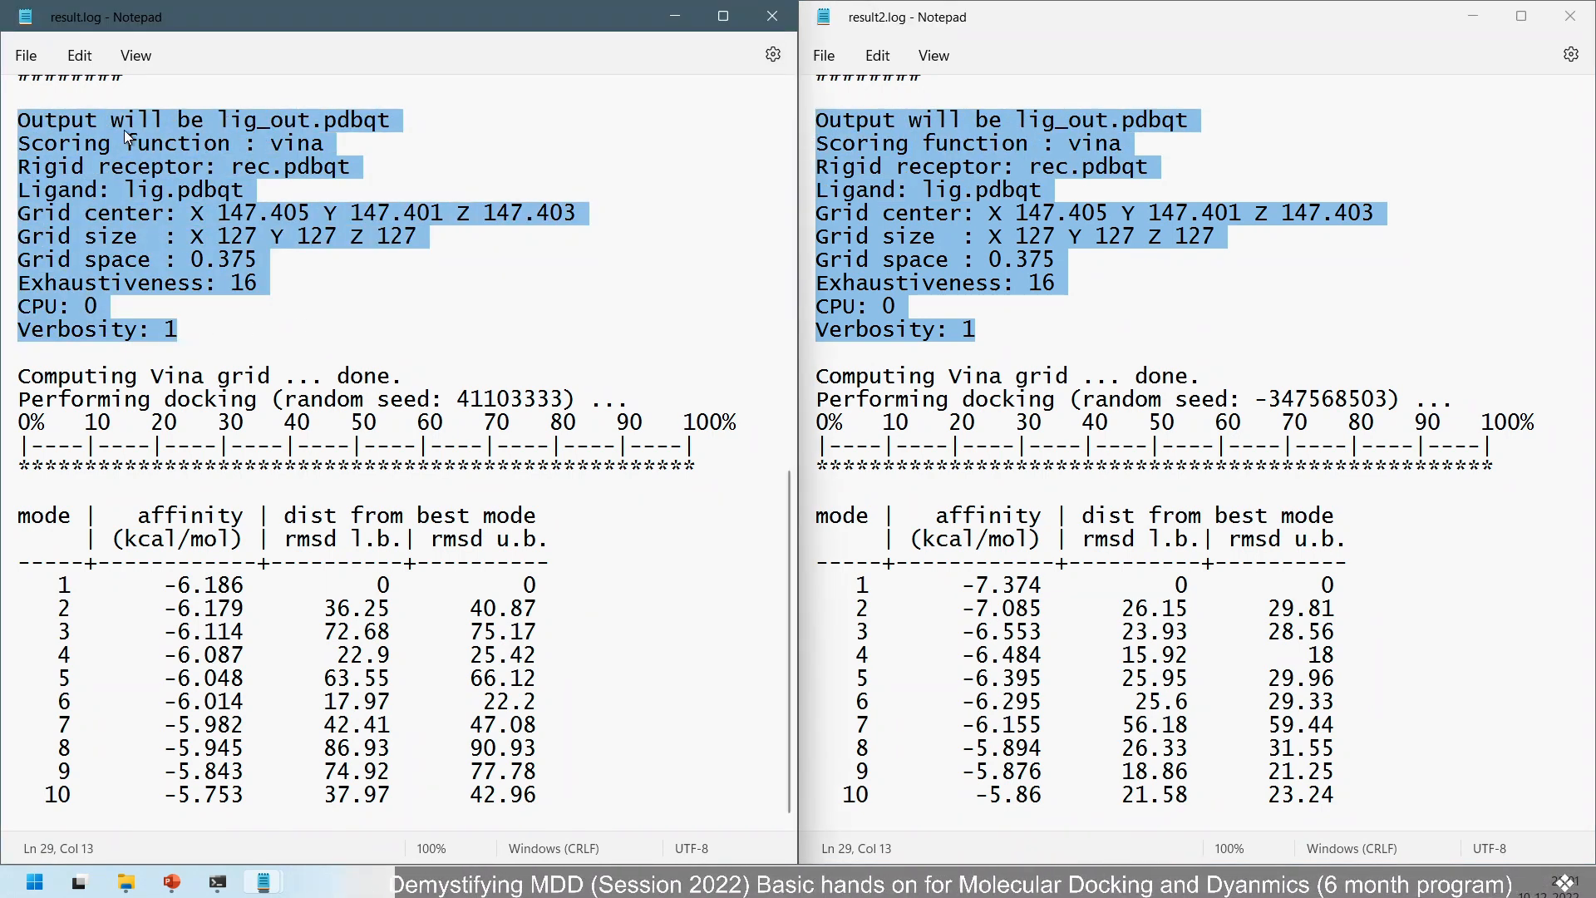
{"action": "left_click", "coordinate": [303, 317]}
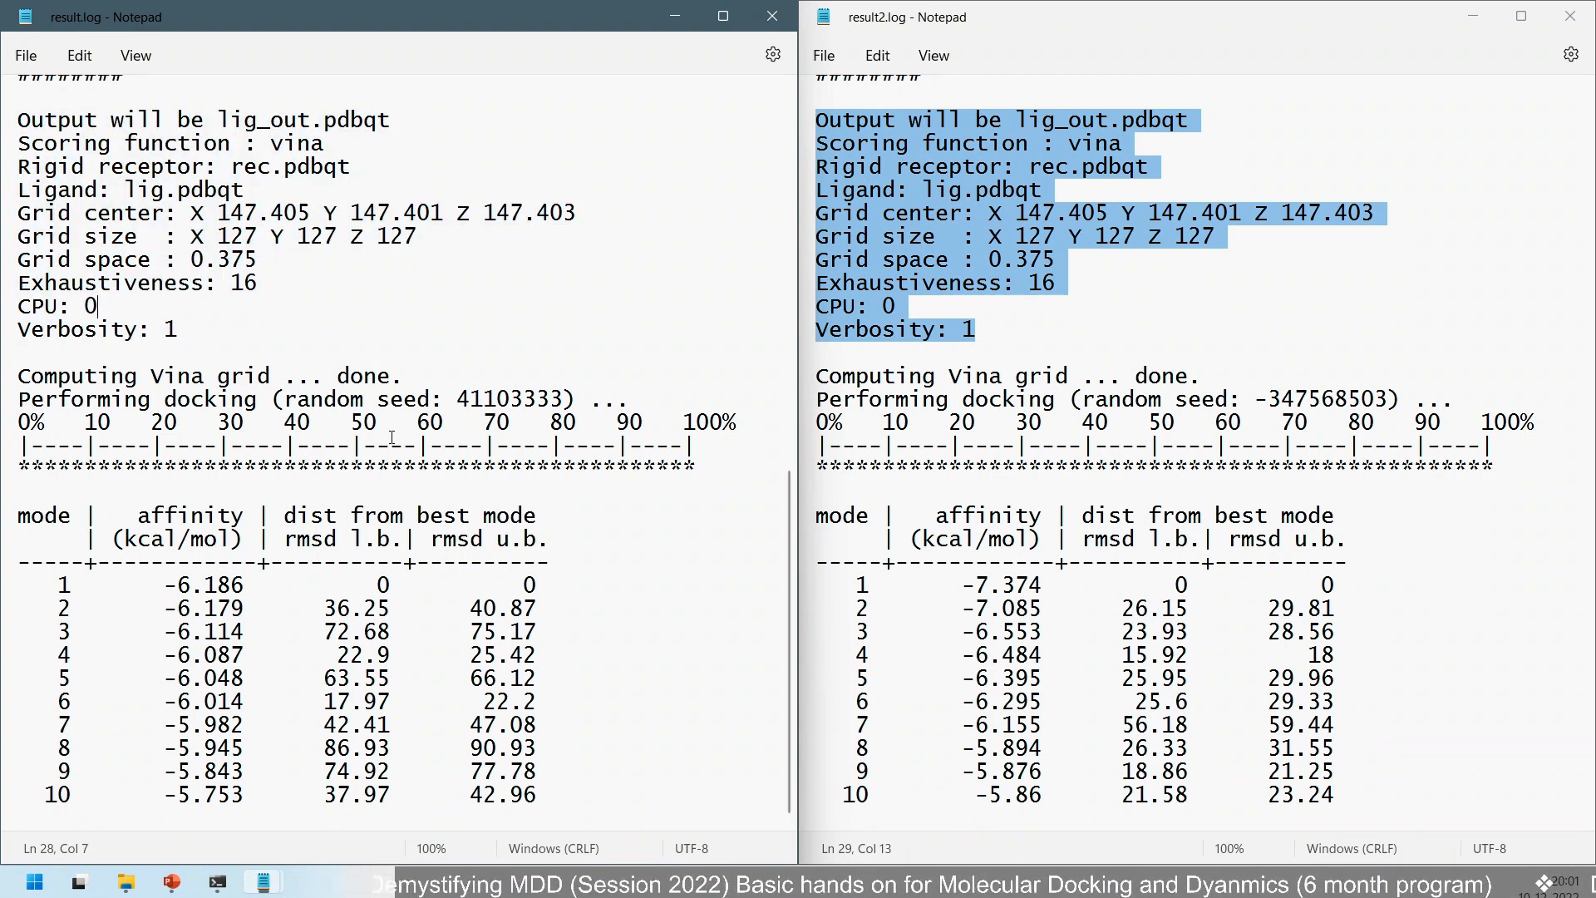
- Highlight the random seed in result.log and in result2.log to compare the two runs
{"action": "left_click_drag", "start_coordinate": [290, 402], "coordinate": [566, 392]}
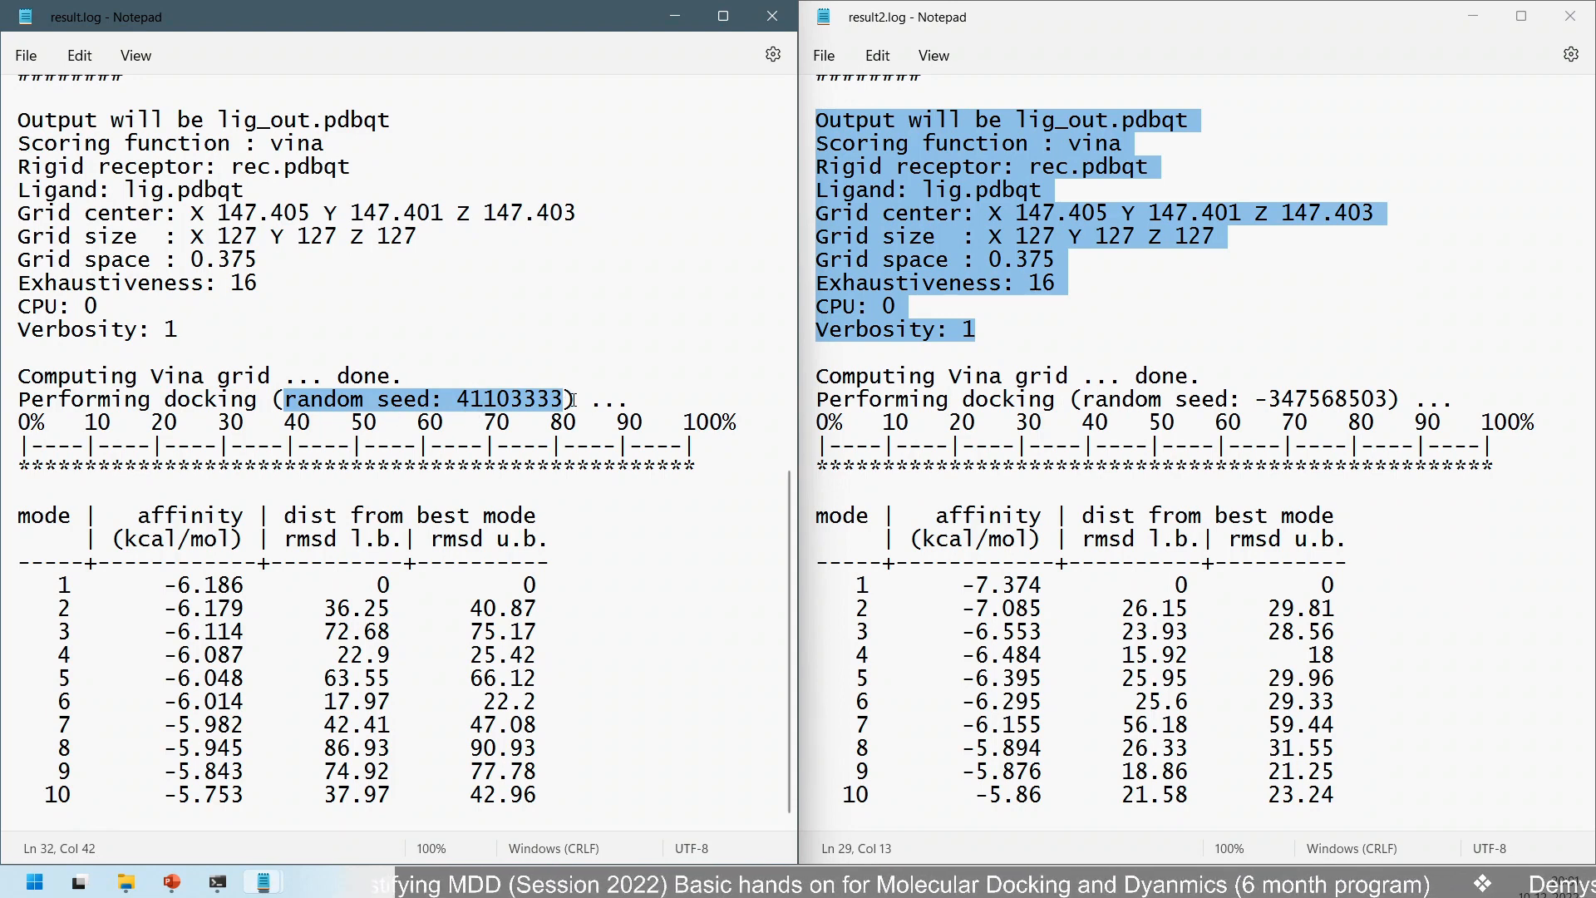
{"action": "left_click", "coordinate": [1084, 398]}
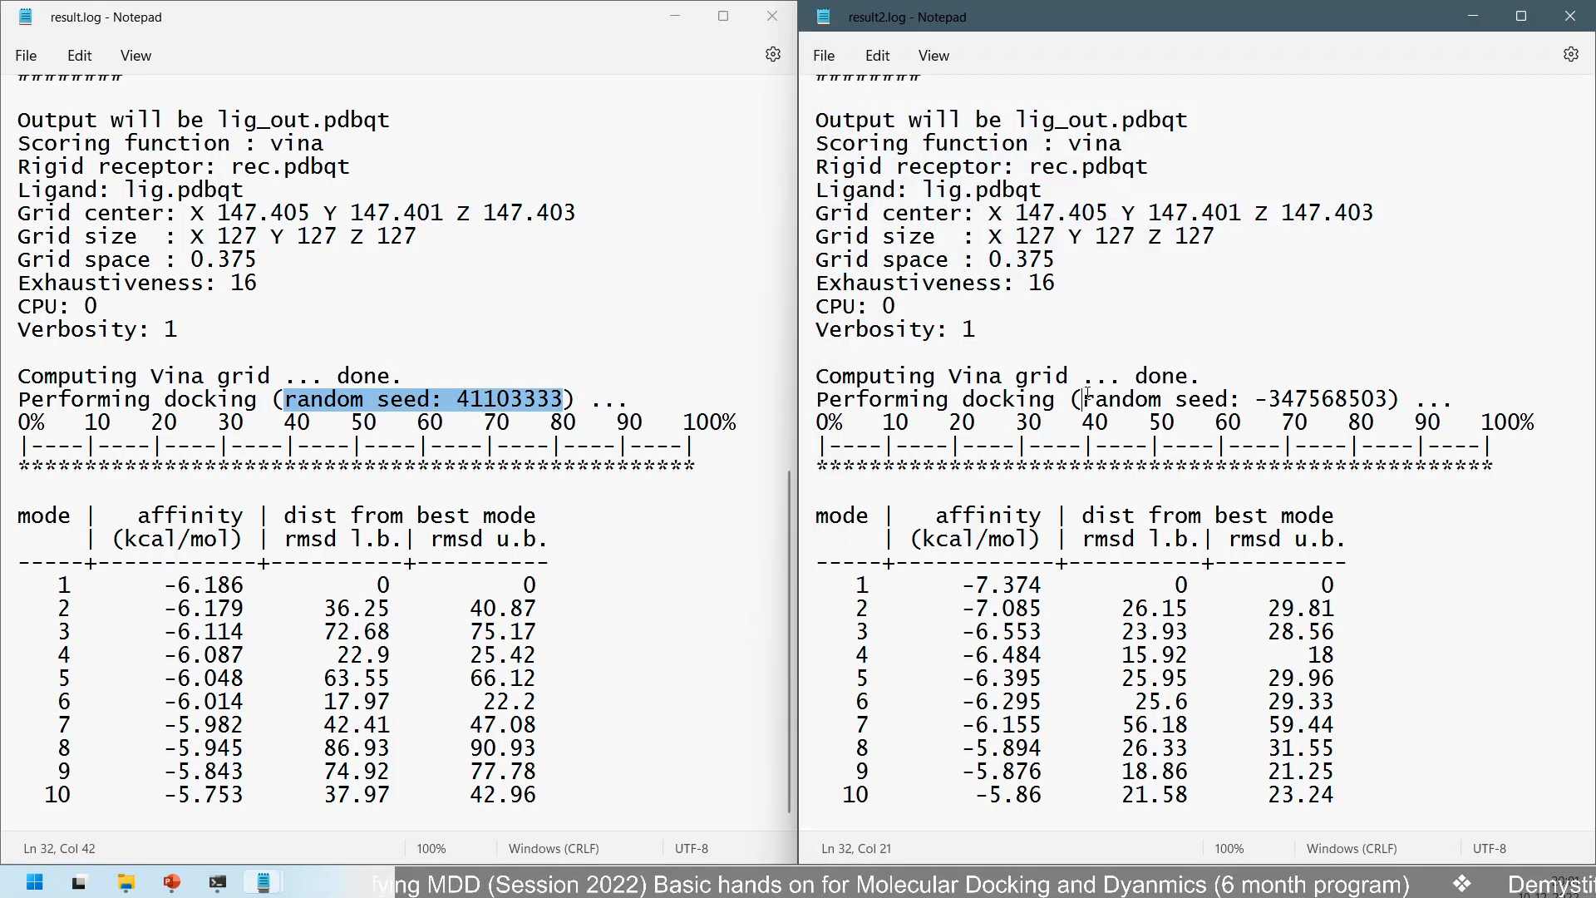
{"action": "left_click_drag", "start_coordinate": [1083, 399], "coordinate": [1390, 400]}
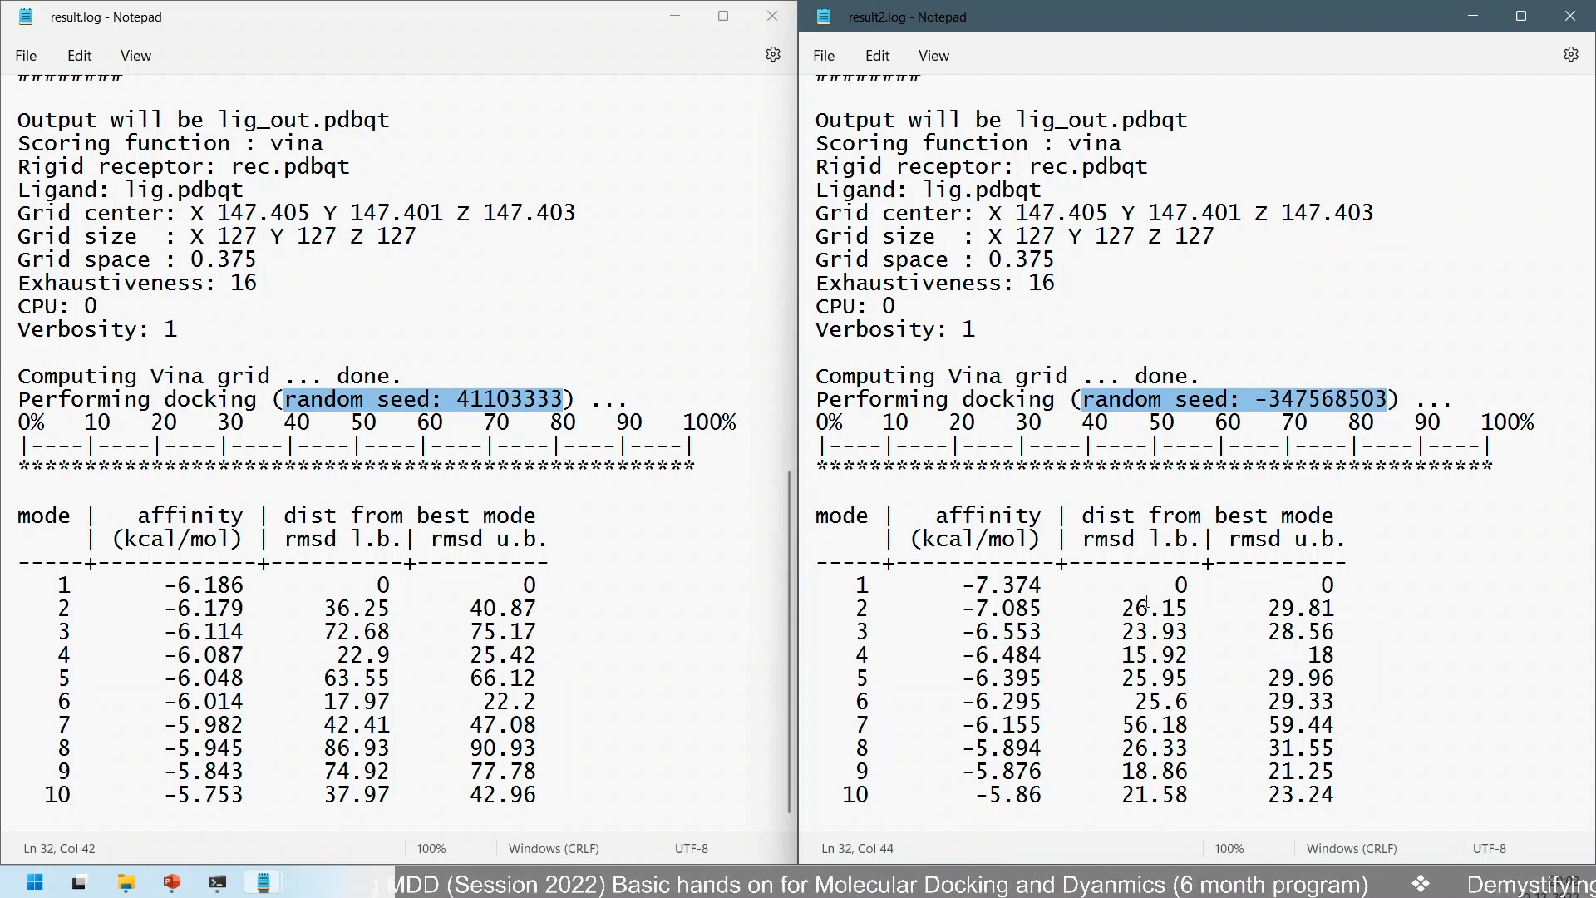
{"action": "left_click", "coordinate": [1115, 617]}
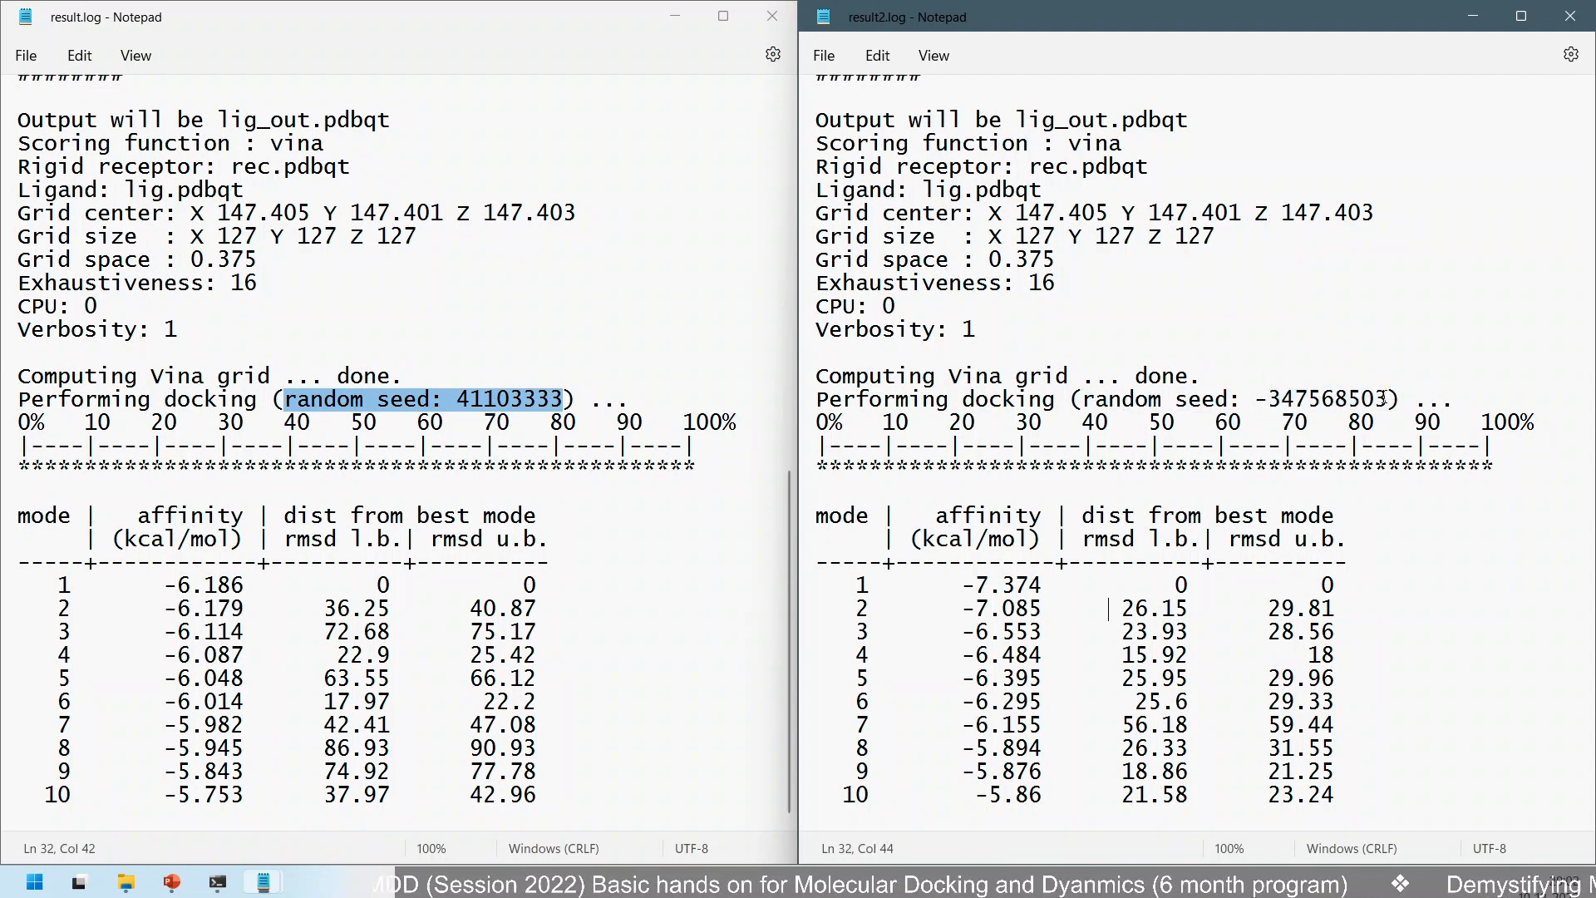
{"action": "left_click_drag", "start_coordinate": [1389, 400], "coordinate": [1089, 394]}
{"action": "left_click", "coordinate": [1019, 565]}
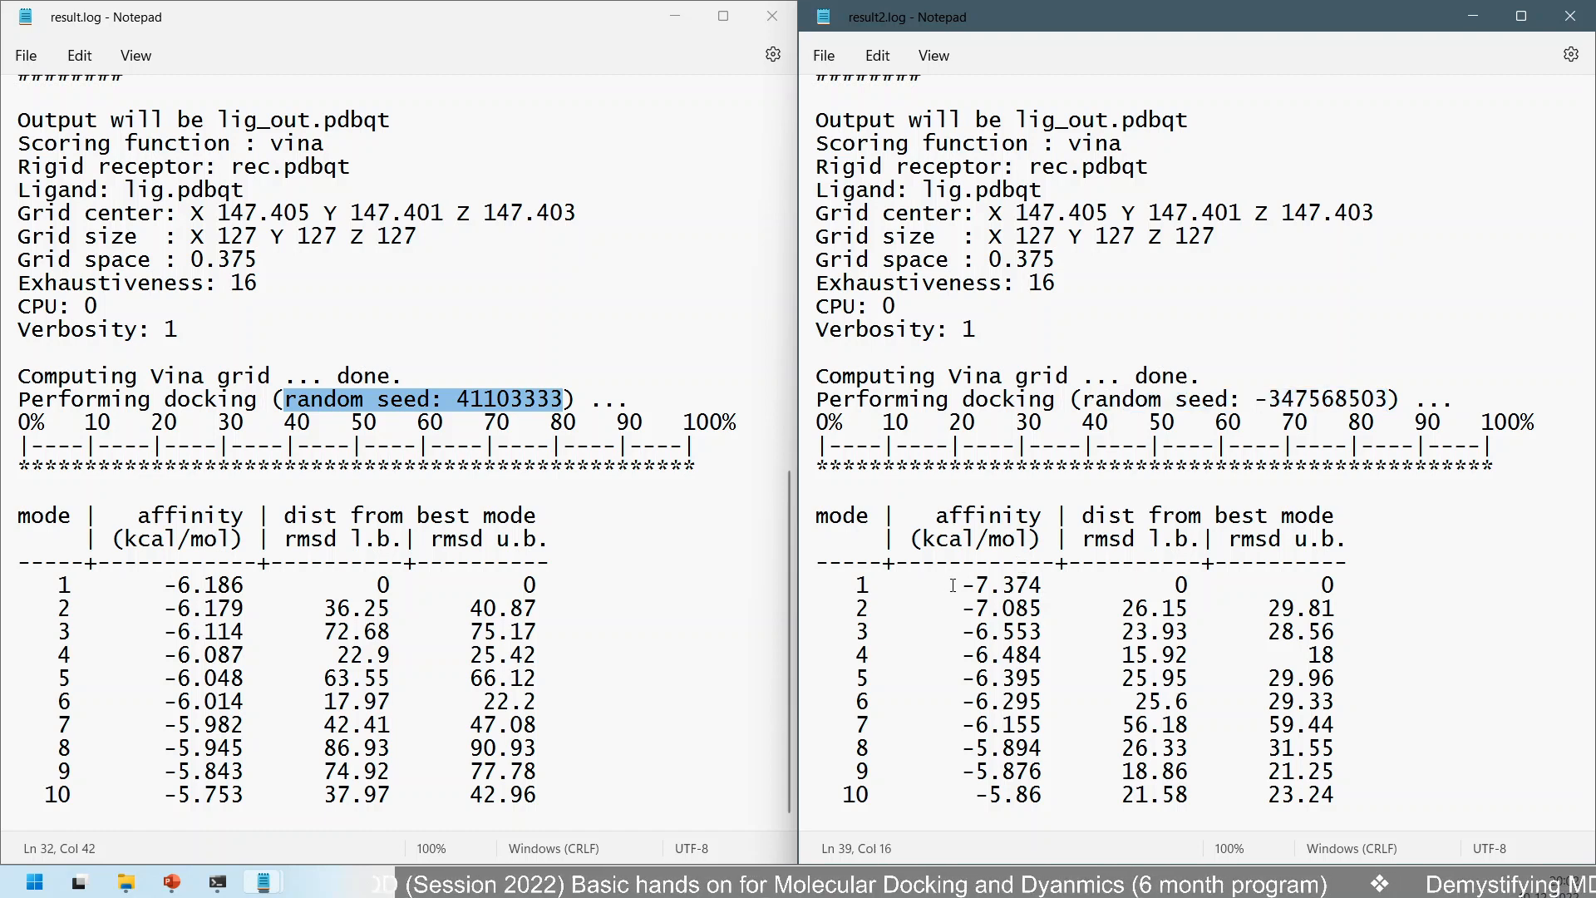
- Compare the first two modes in both result tables, and highlight the random seed number in result2.log
{"action": "left_click_drag", "start_coordinate": [960, 585], "coordinate": [1031, 569]}
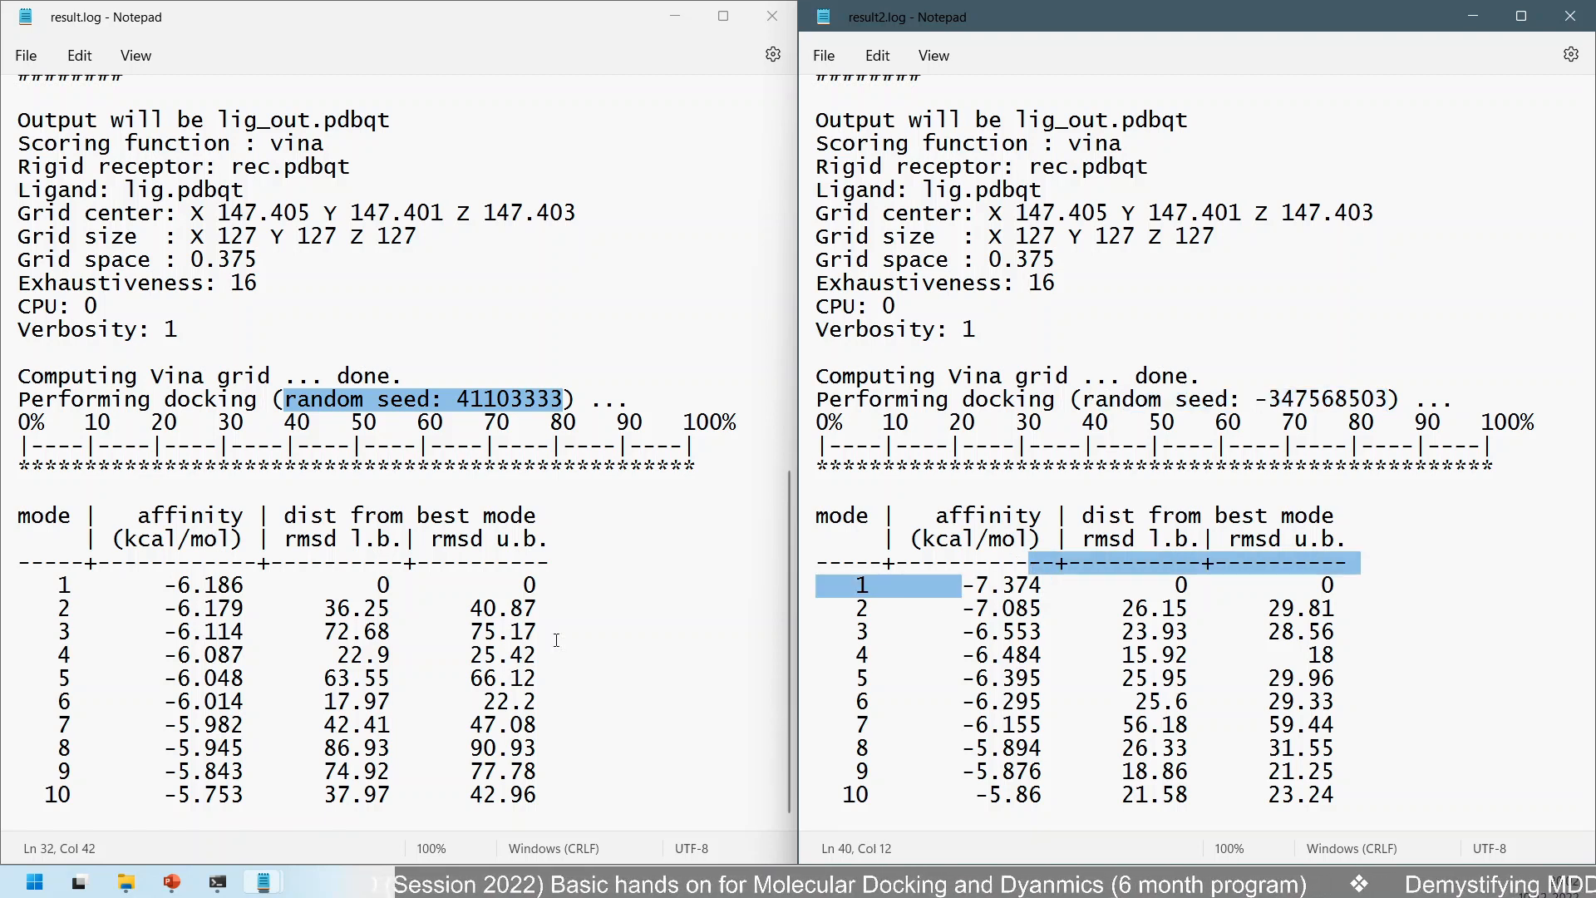
{"action": "left_click_drag", "start_coordinate": [323, 608], "coordinate": [568, 595]}
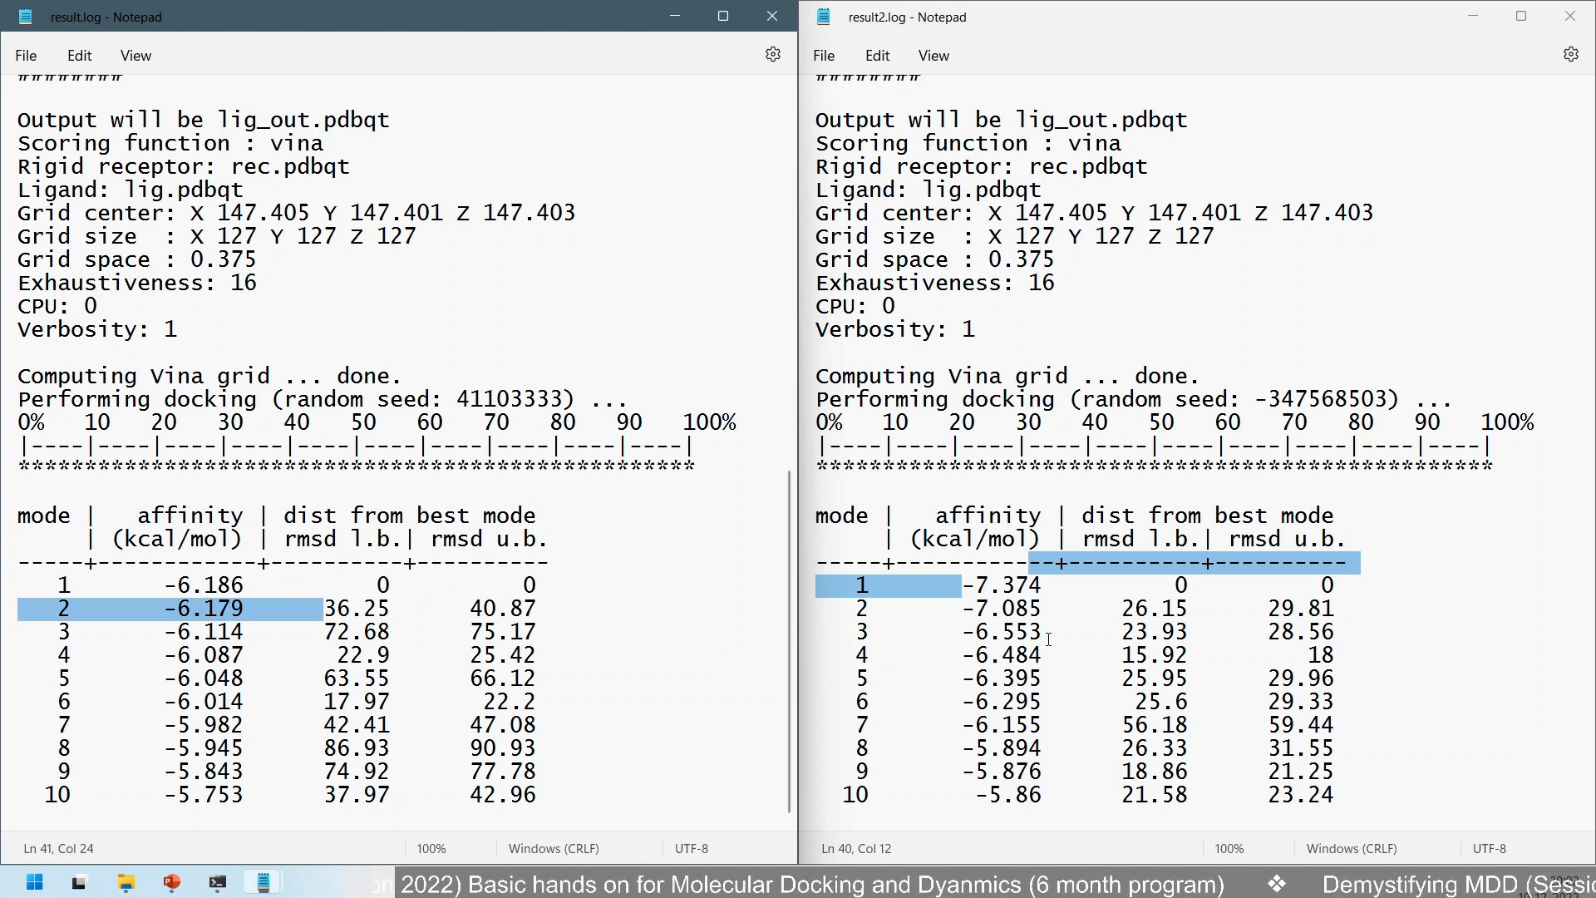
{"action": "left_click", "coordinate": [1124, 607]}
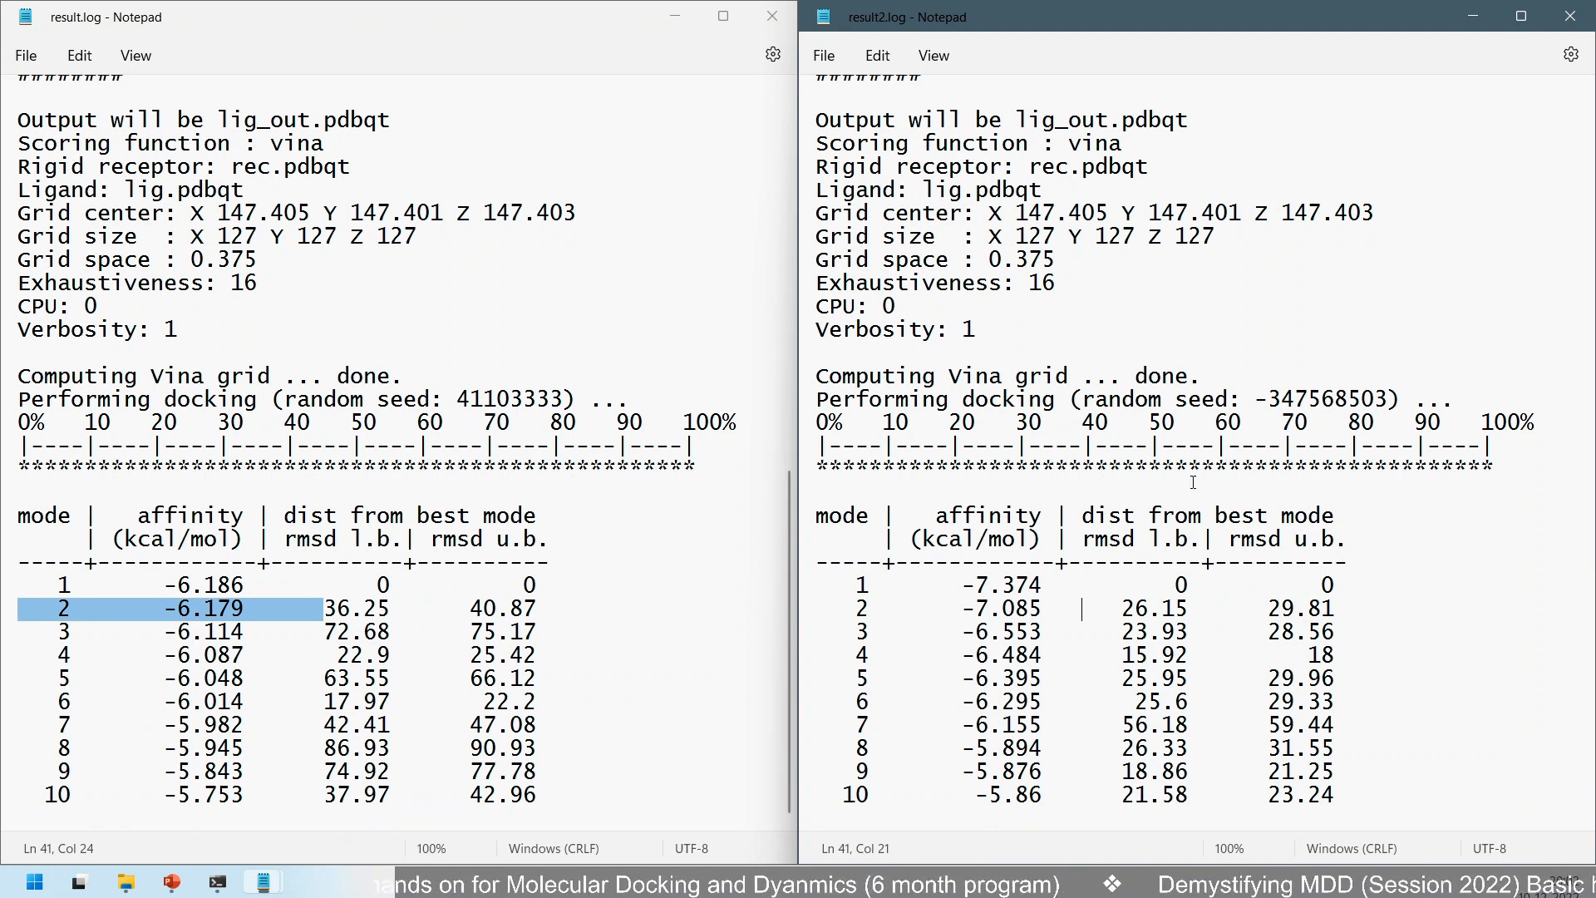
{"action": "double_click", "coordinate": [1300, 399]}
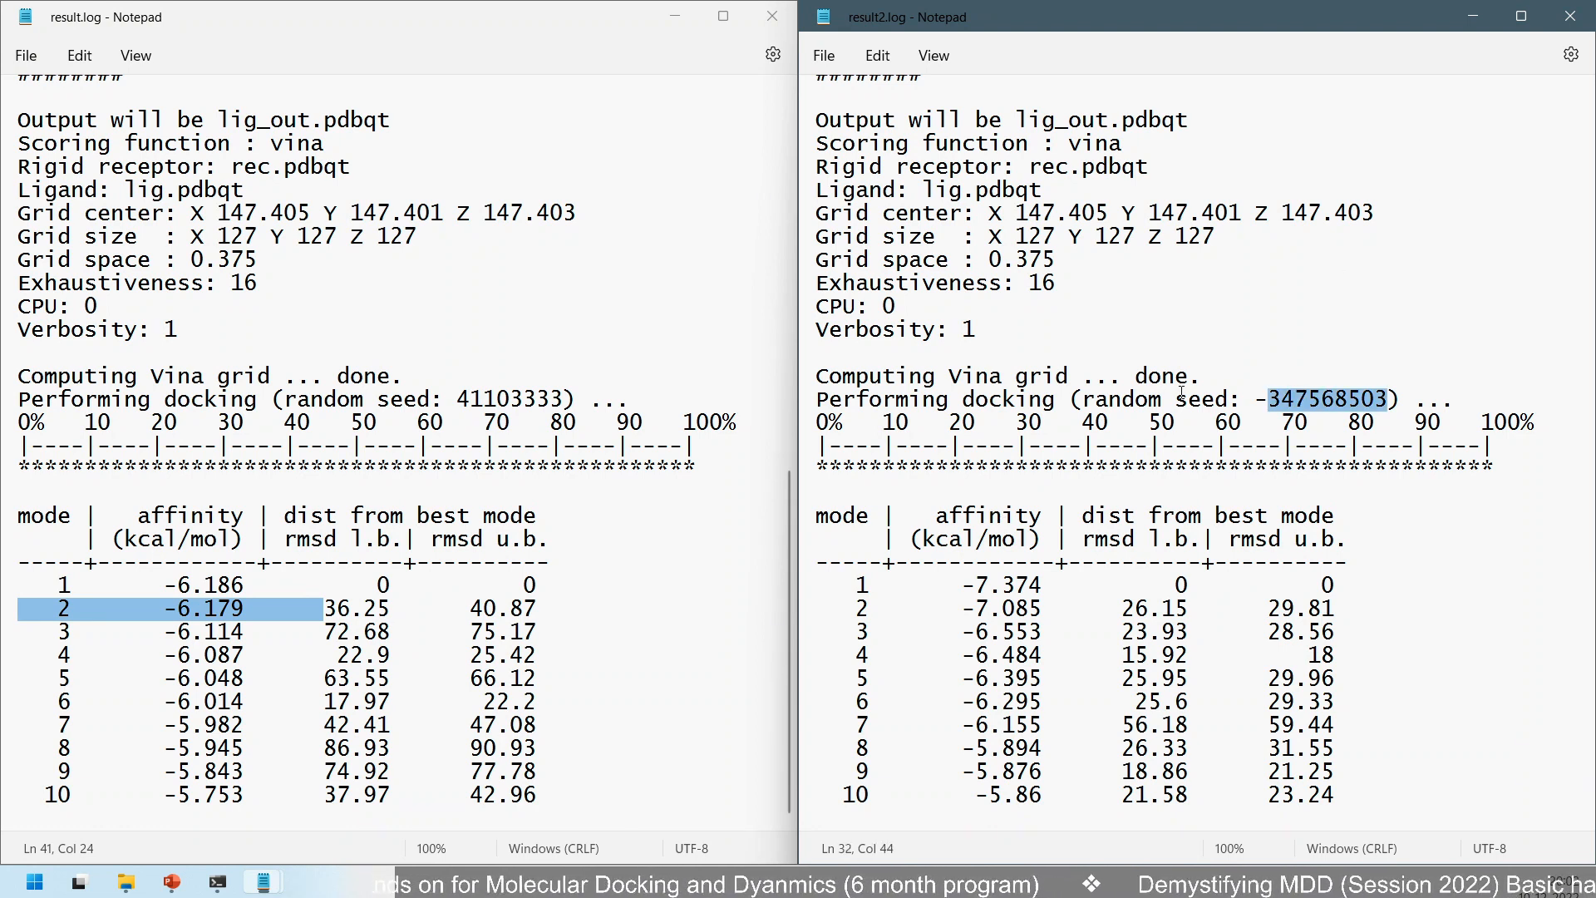
{"action": "left_click_drag", "start_coordinate": [1255, 400], "coordinate": [1391, 401]}
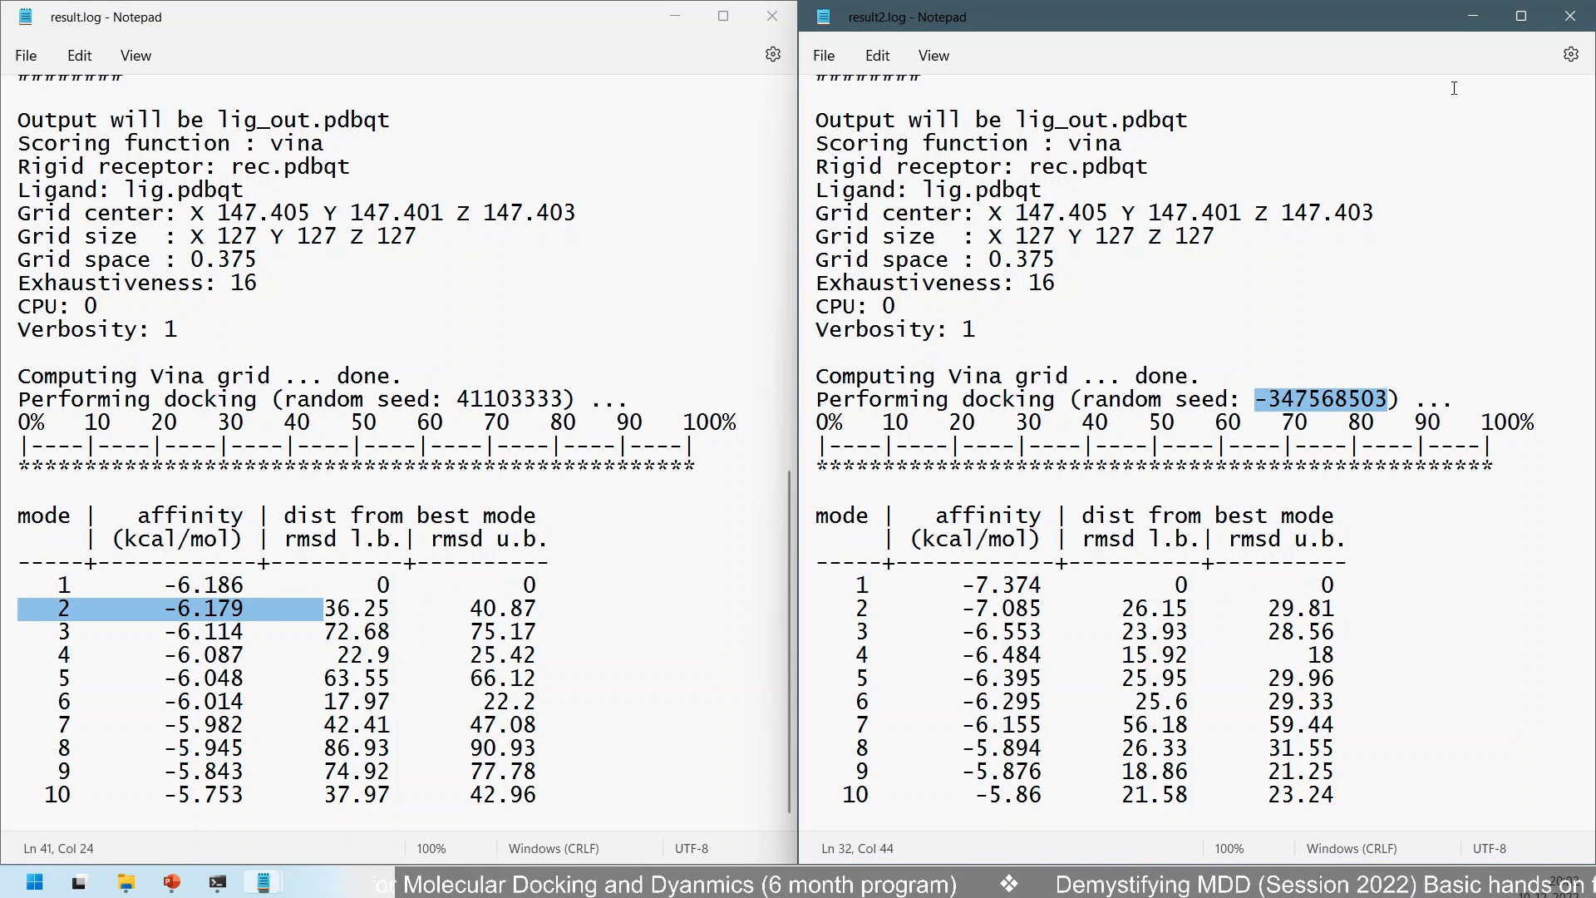
- Highlight the scoring function value and the grid center, size and space lines in result2.log
{"action": "double_click", "coordinate": [1095, 144]}
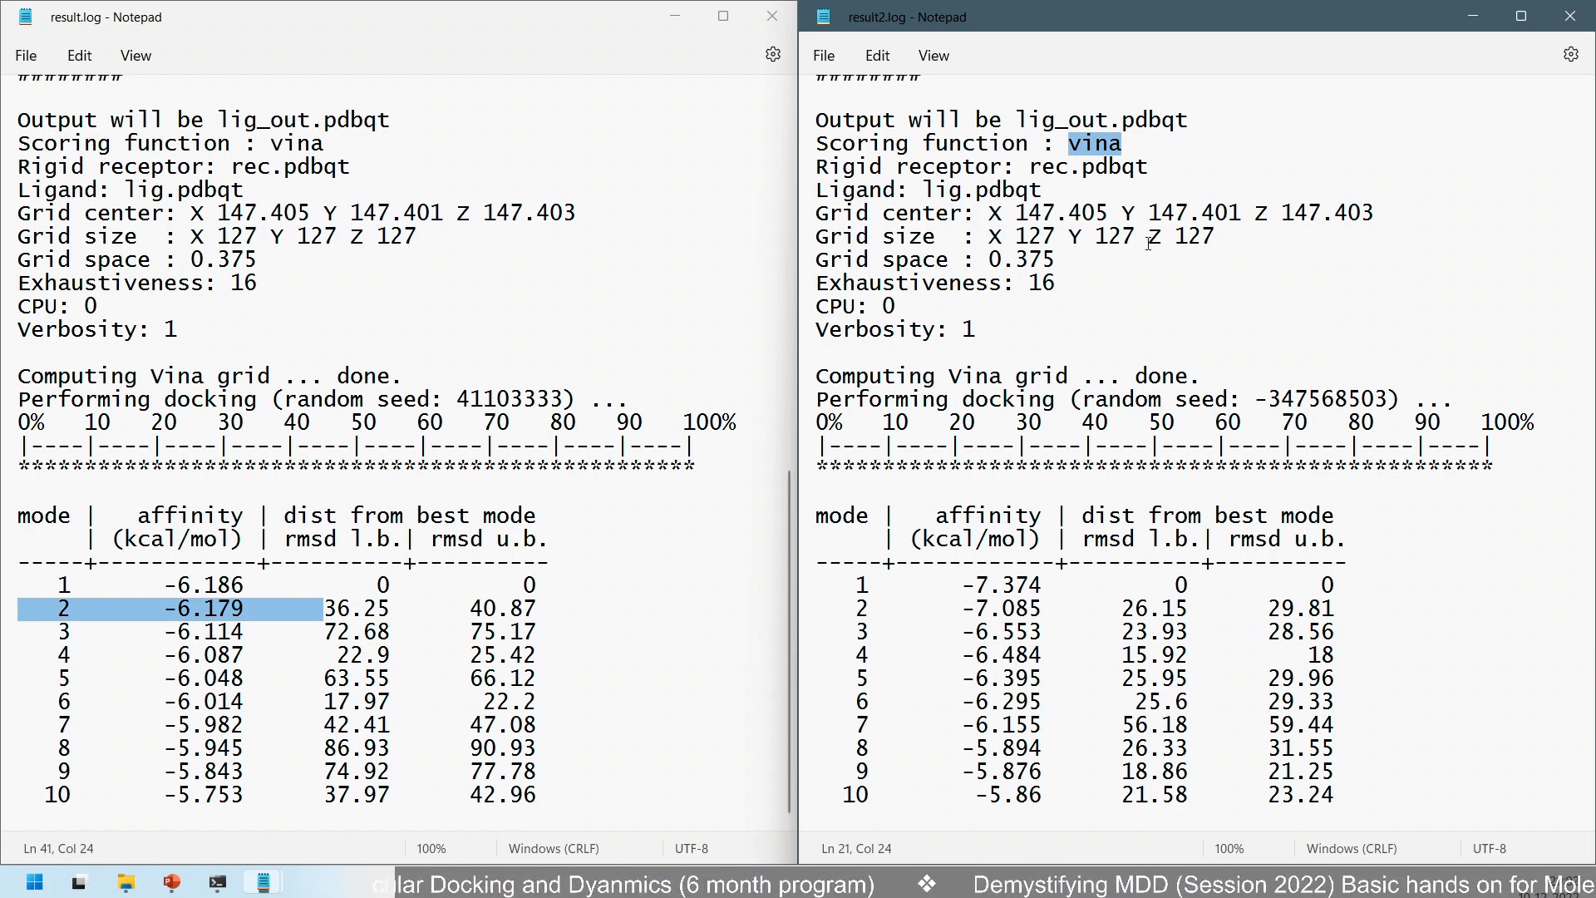
{"action": "left_click_drag", "start_coordinate": [1067, 266], "coordinate": [817, 214]}
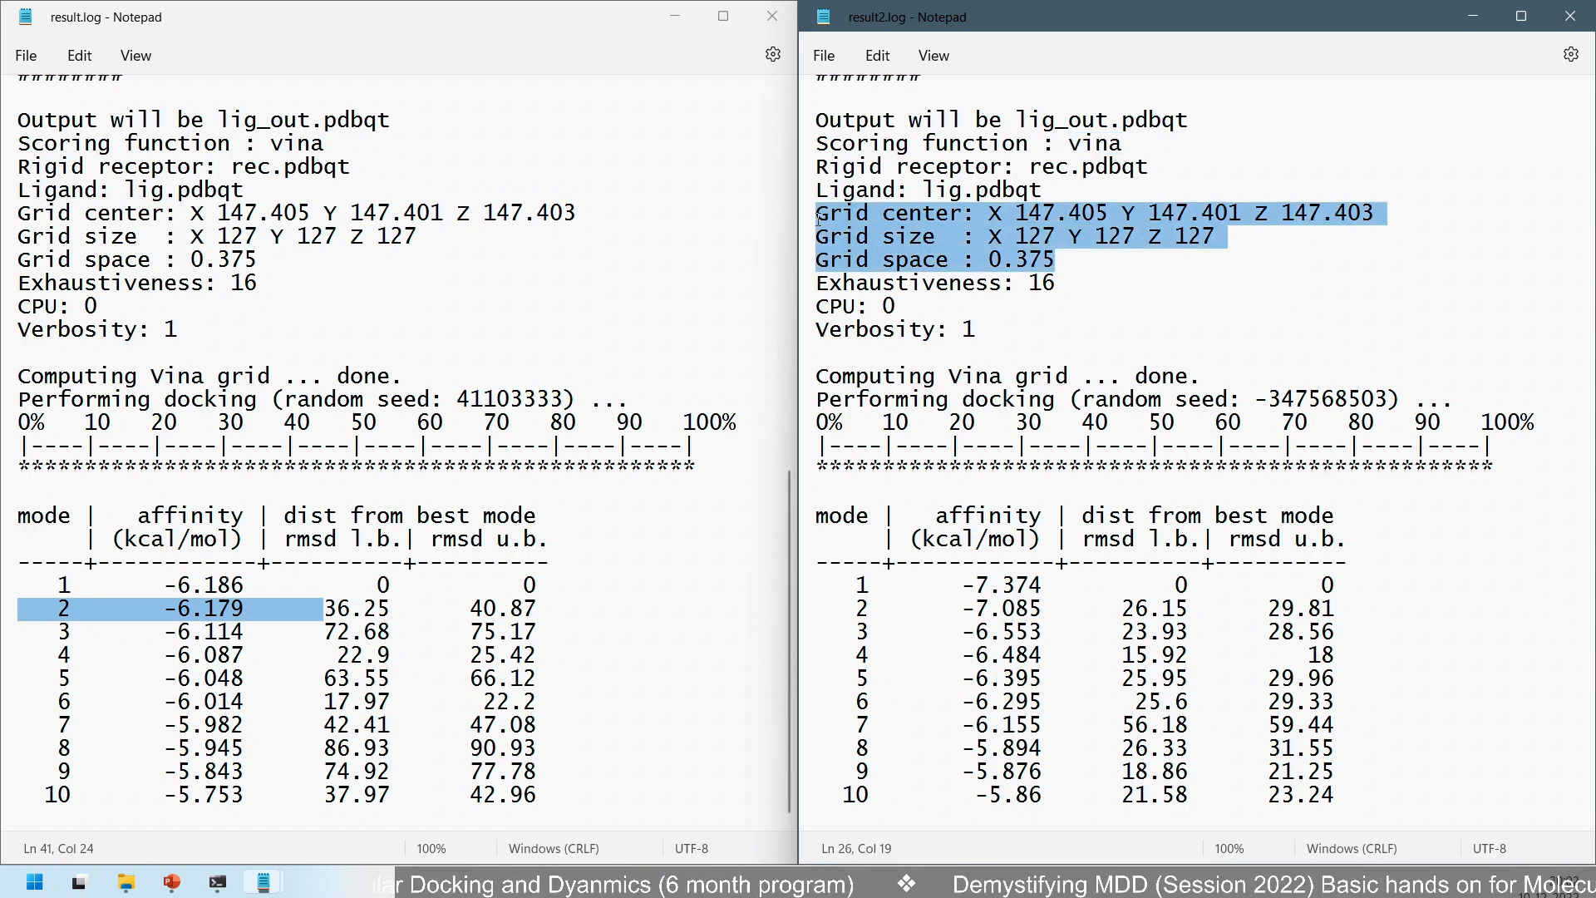
{"action": "left_click", "coordinate": [1159, 265]}
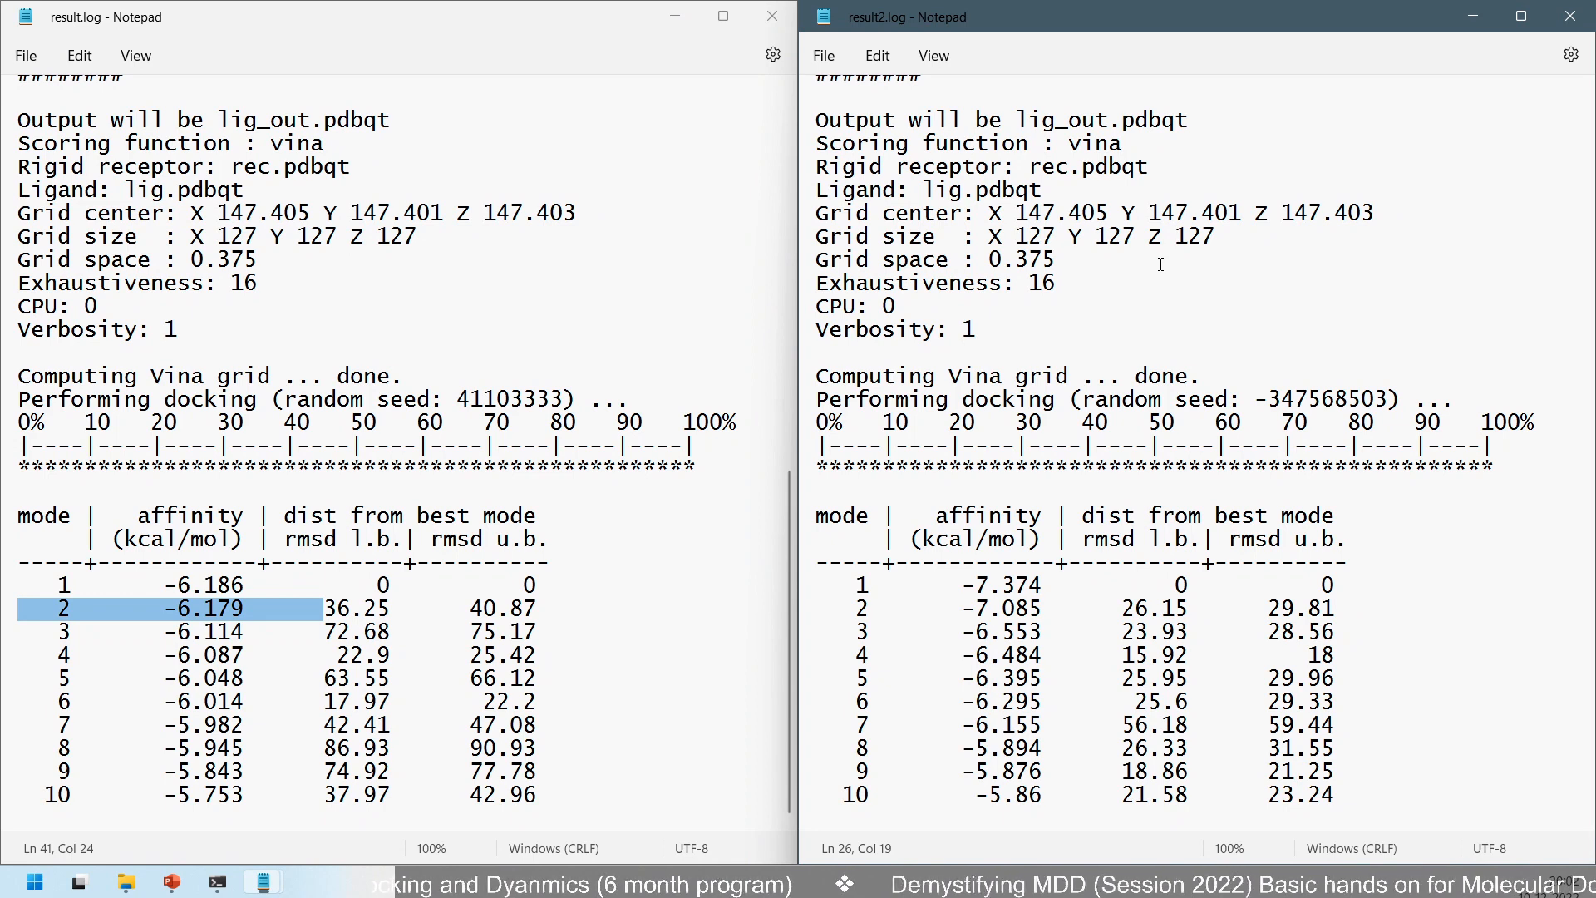
- Minimize both log windows and select lig_out.pdbqt in the dockng-analysis folder
{"action": "left_click", "coordinate": [1473, 15]}
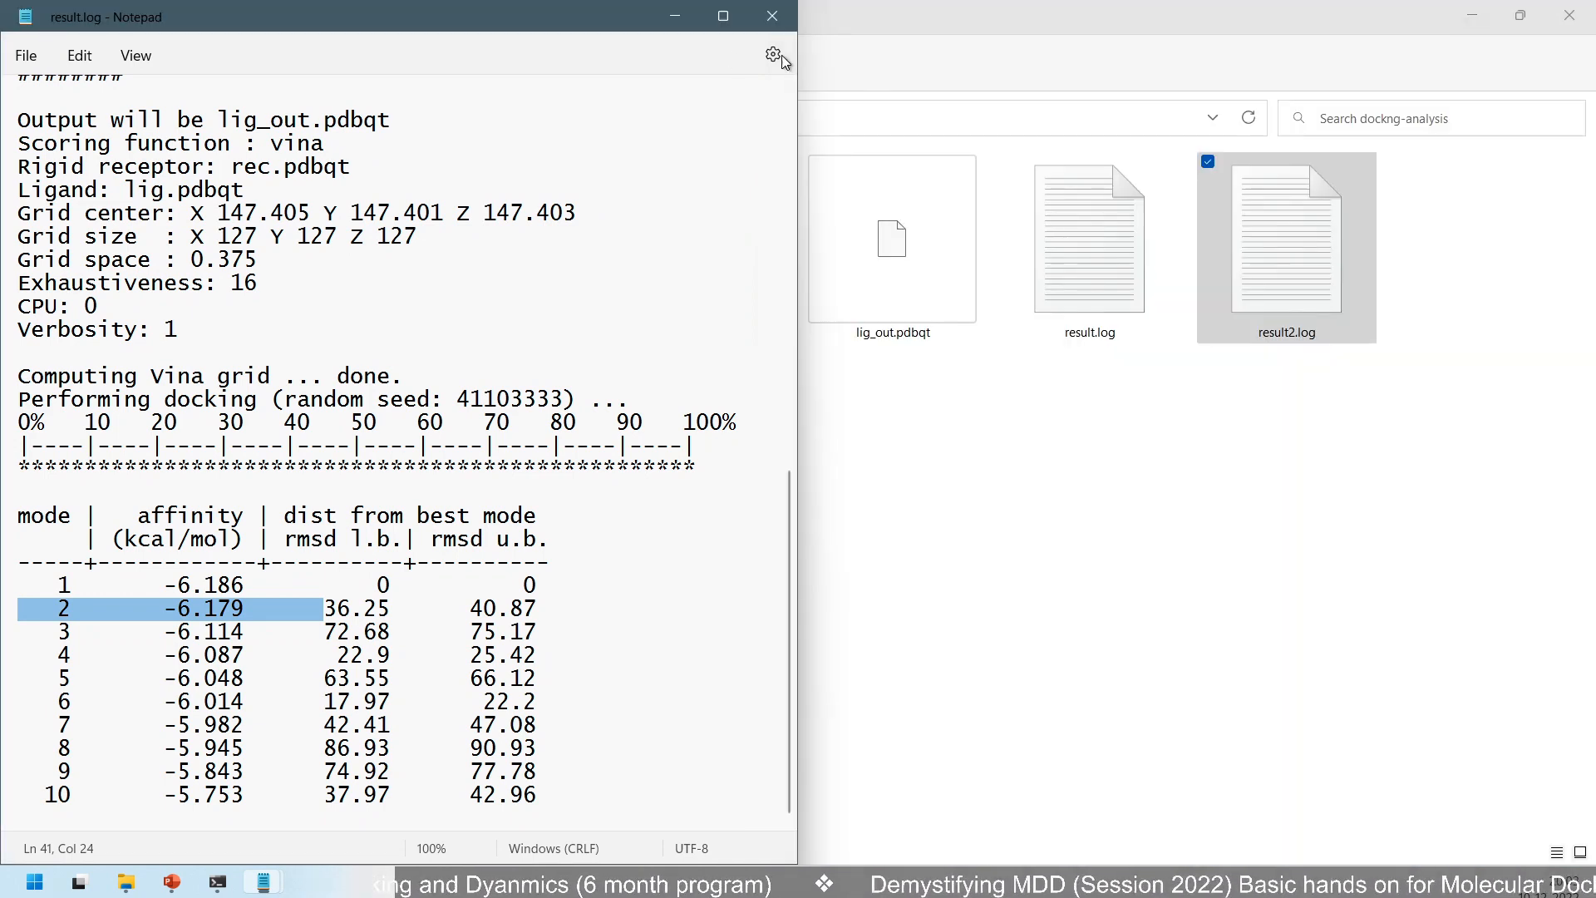
{"action": "left_click", "coordinate": [674, 17]}
{"action": "left_click", "coordinate": [890, 268]}
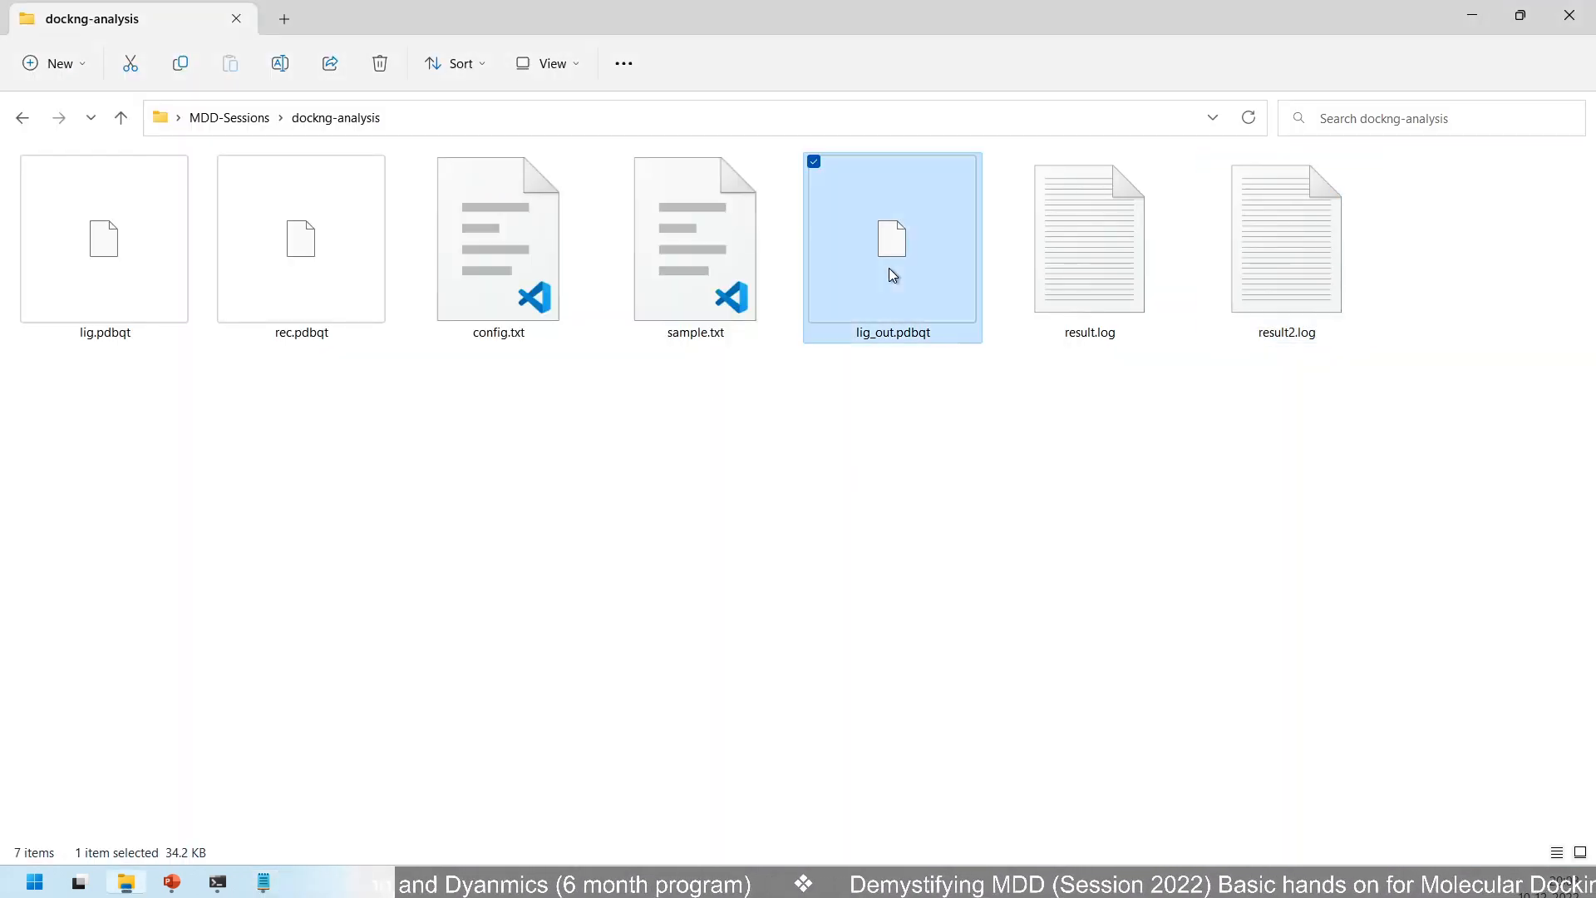
{"action": "left_click", "coordinate": [748, 569]}
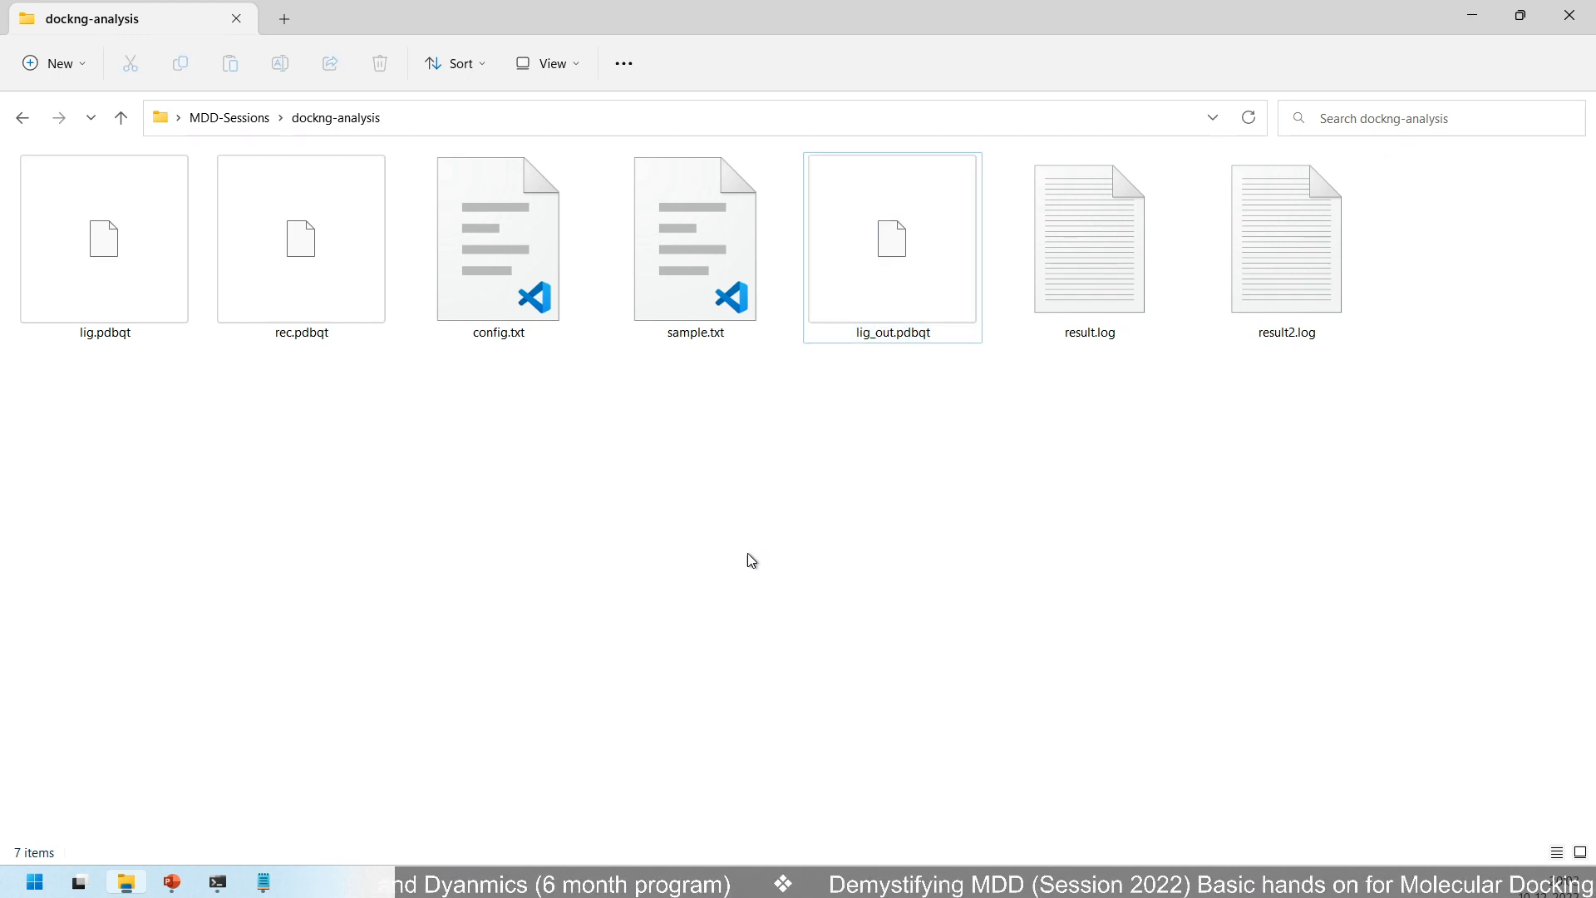
{"action": "left_click", "coordinate": [846, 320]}
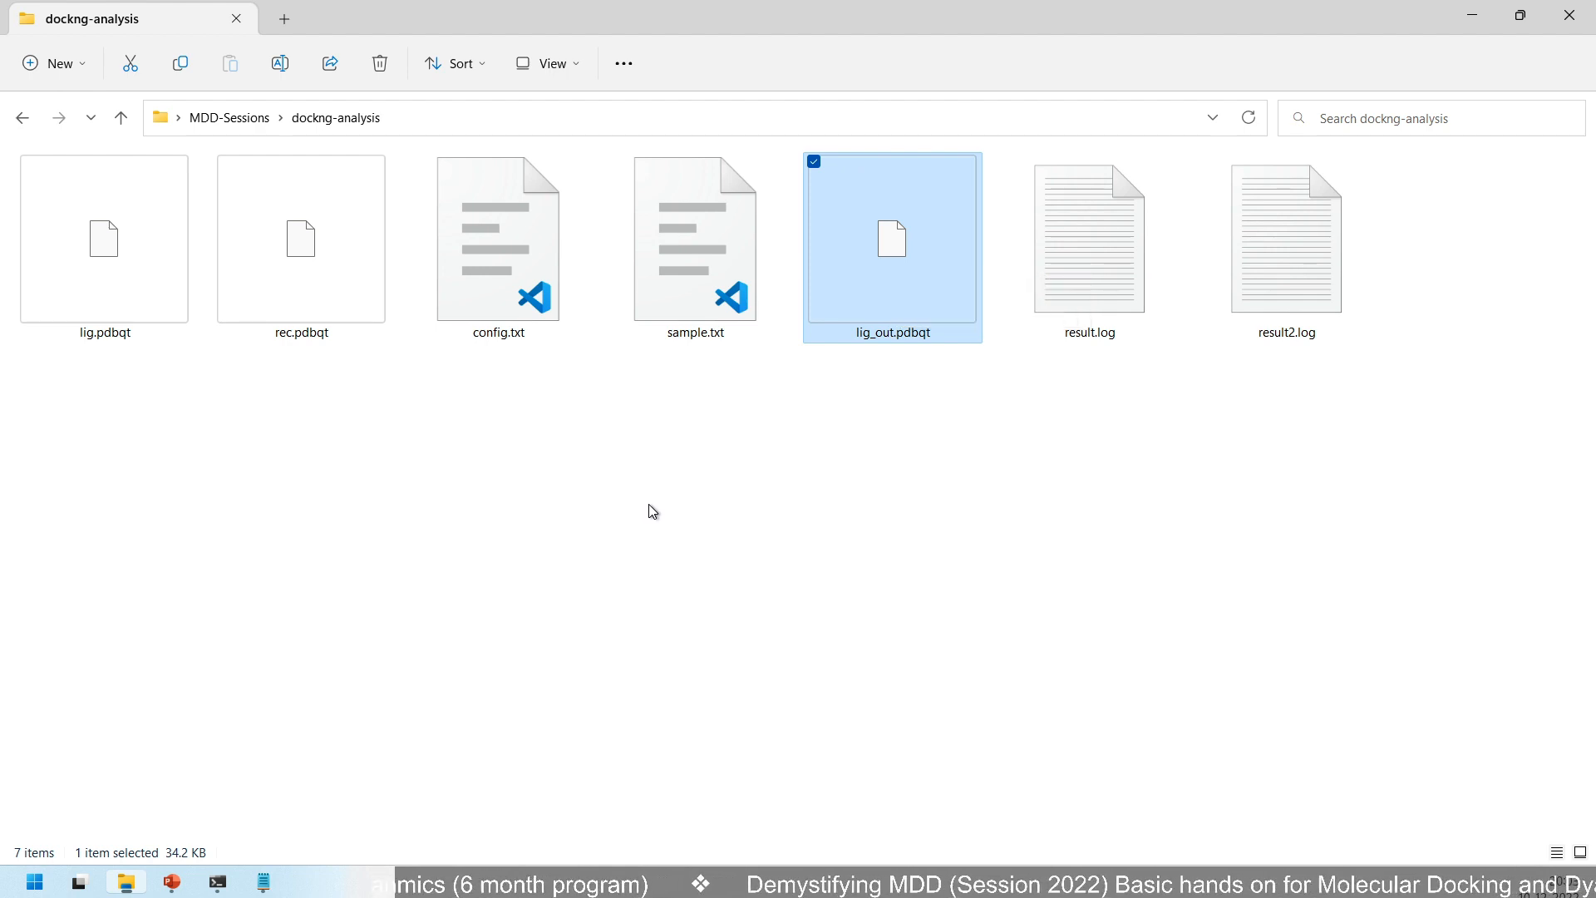
- Launch ChimeraX, minimize the dockng-analysis folder window and bring ChimeraX to the front
{"action": "key", "text": "super"}
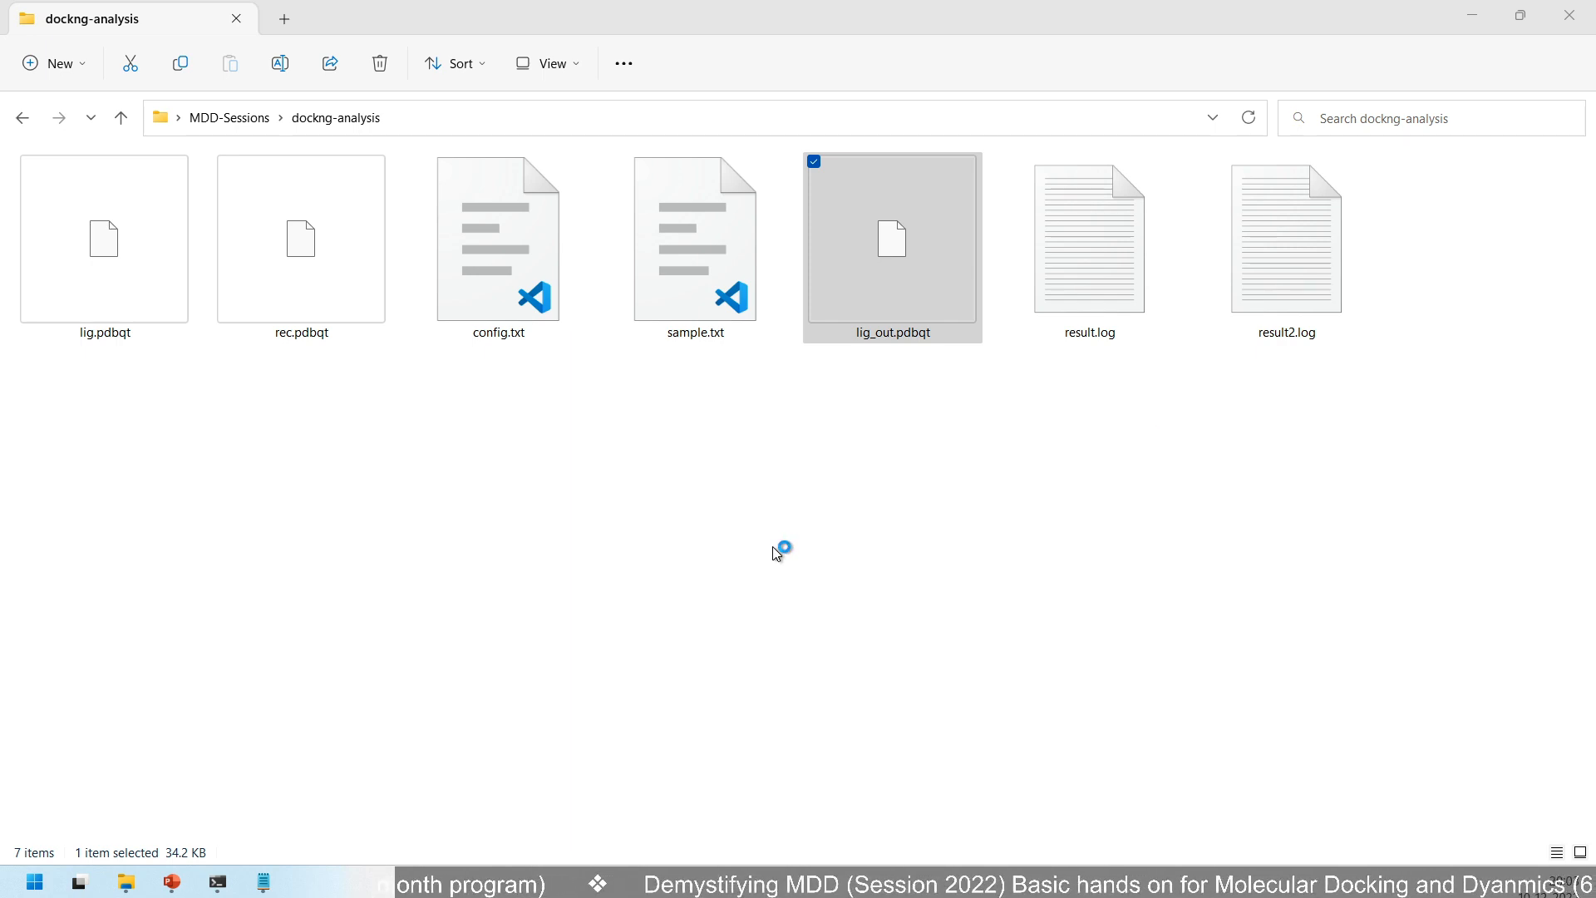
{"action": "mouse_move", "coordinate": [265, 880]}
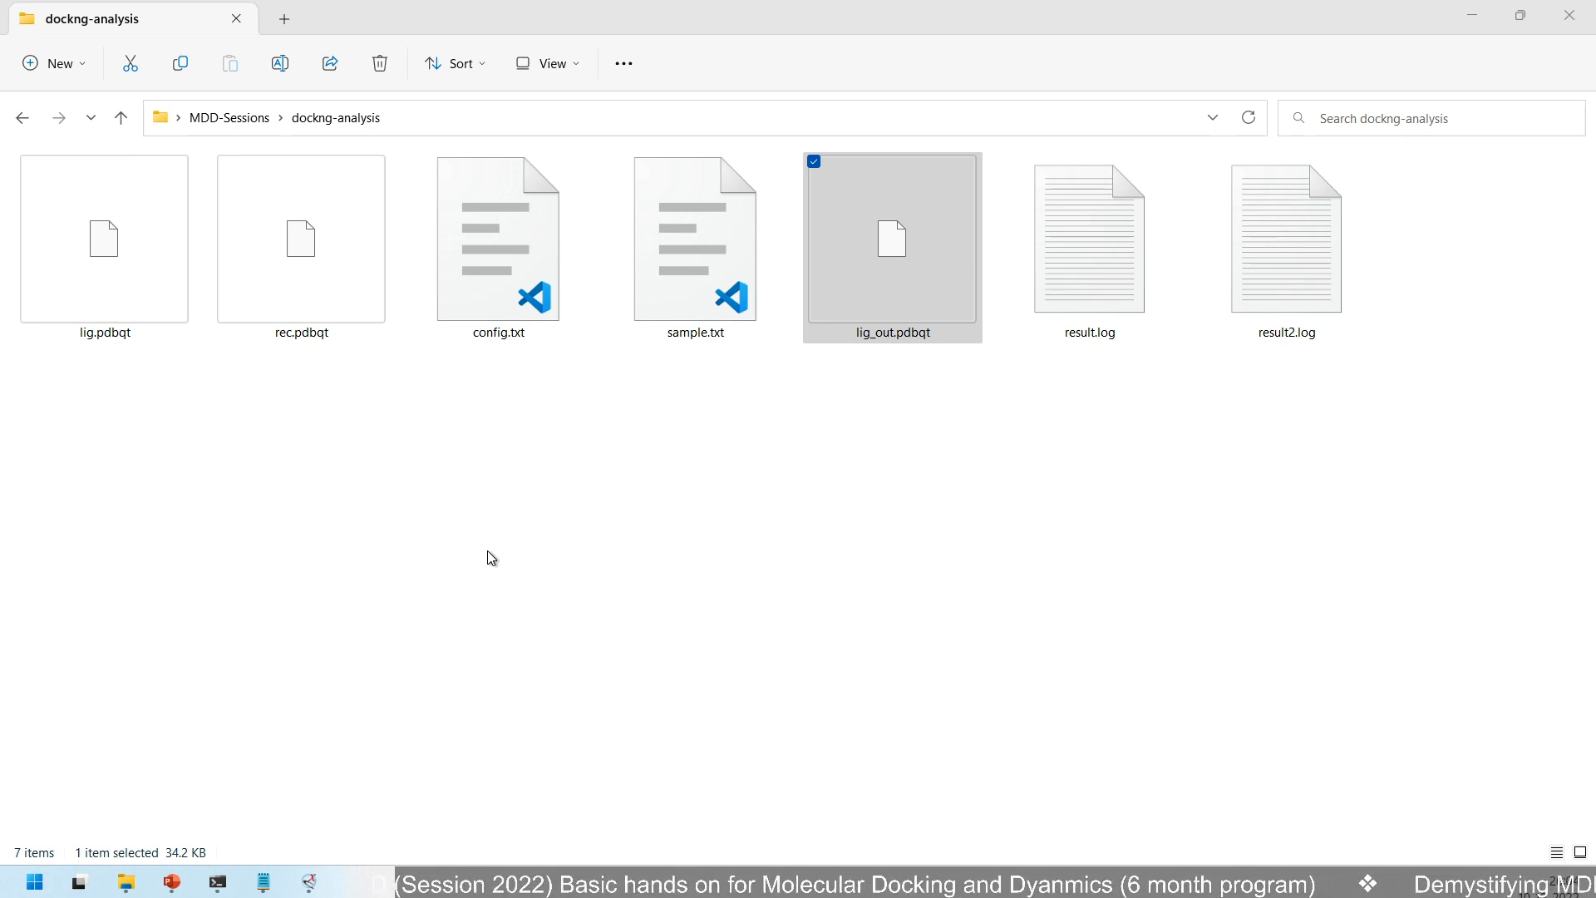
{"action": "left_click", "coordinate": [1476, 18]}
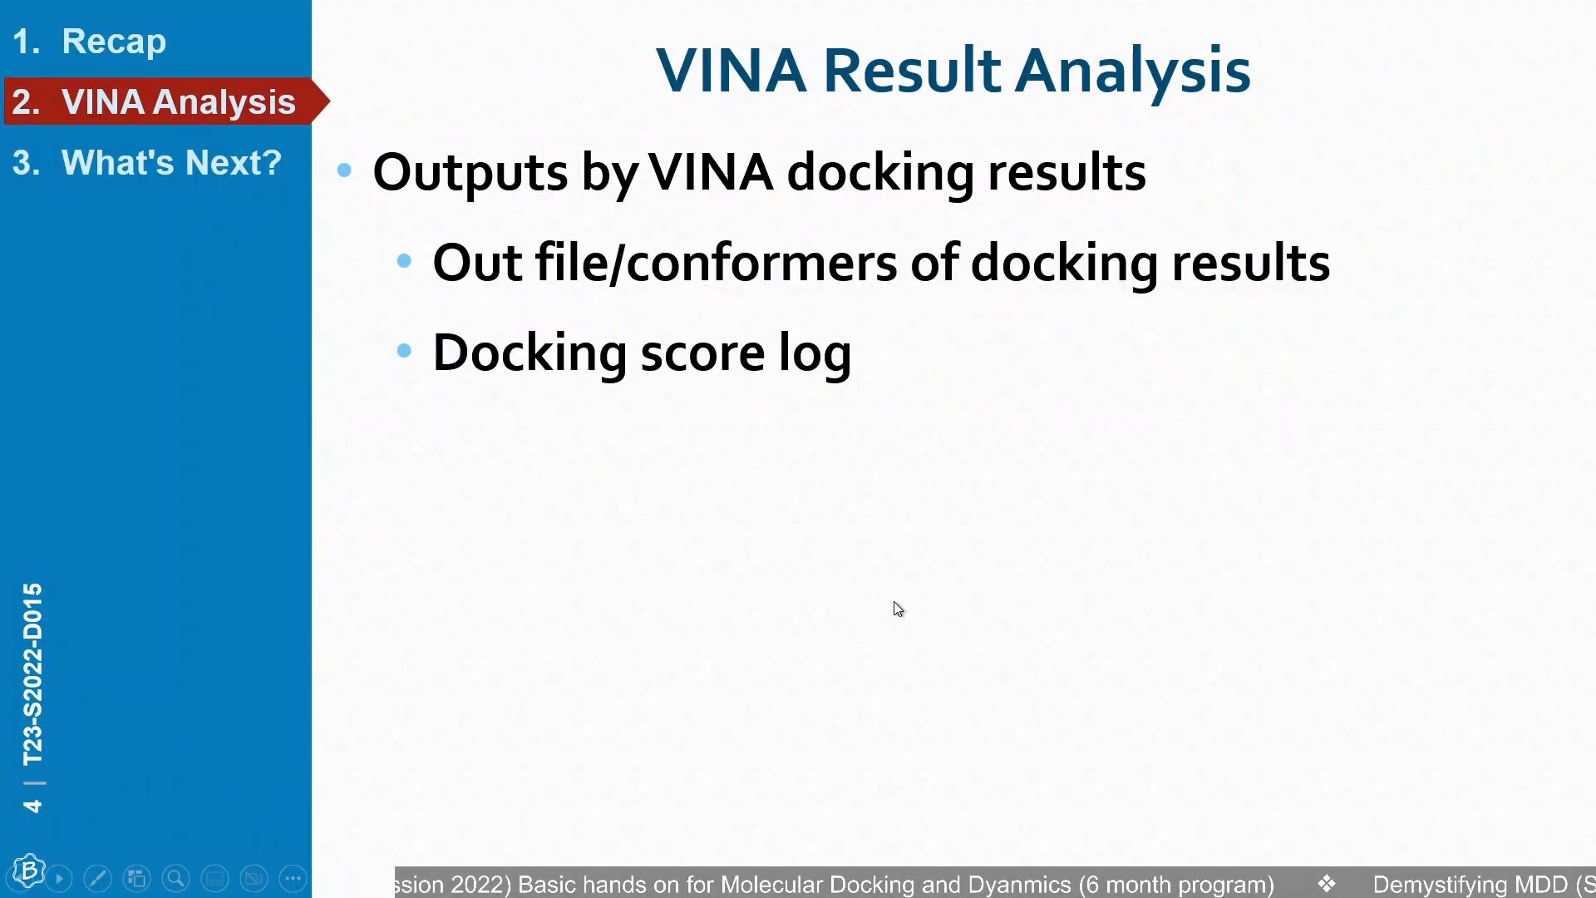
{"action": "key", "text": "alt+Tab"}
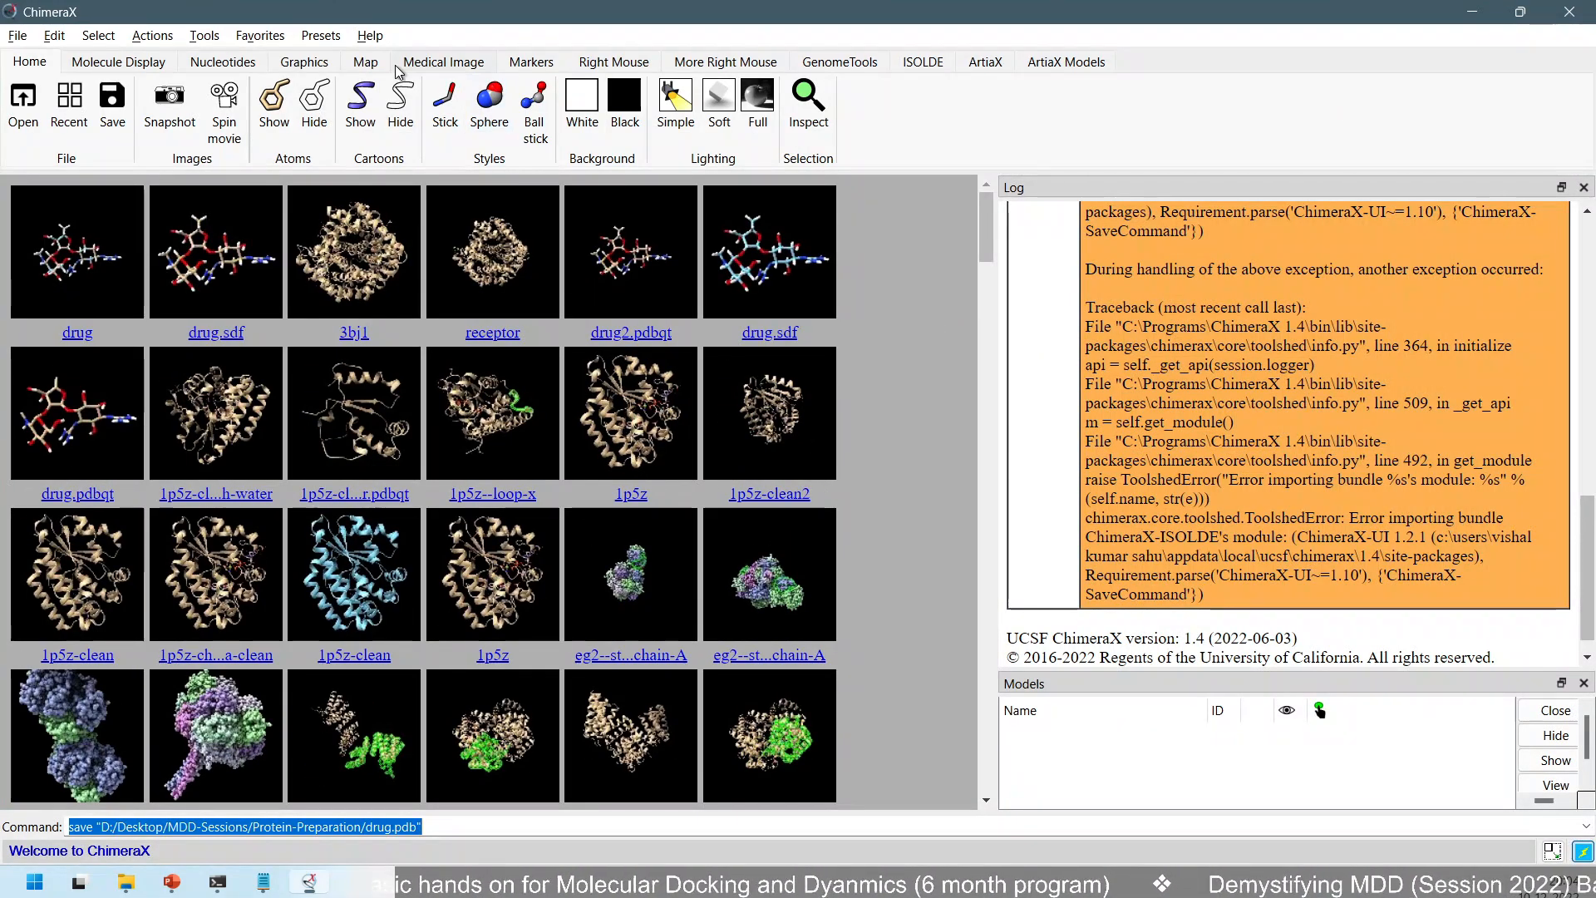
{"action": "left_click", "coordinate": [198, 38]}
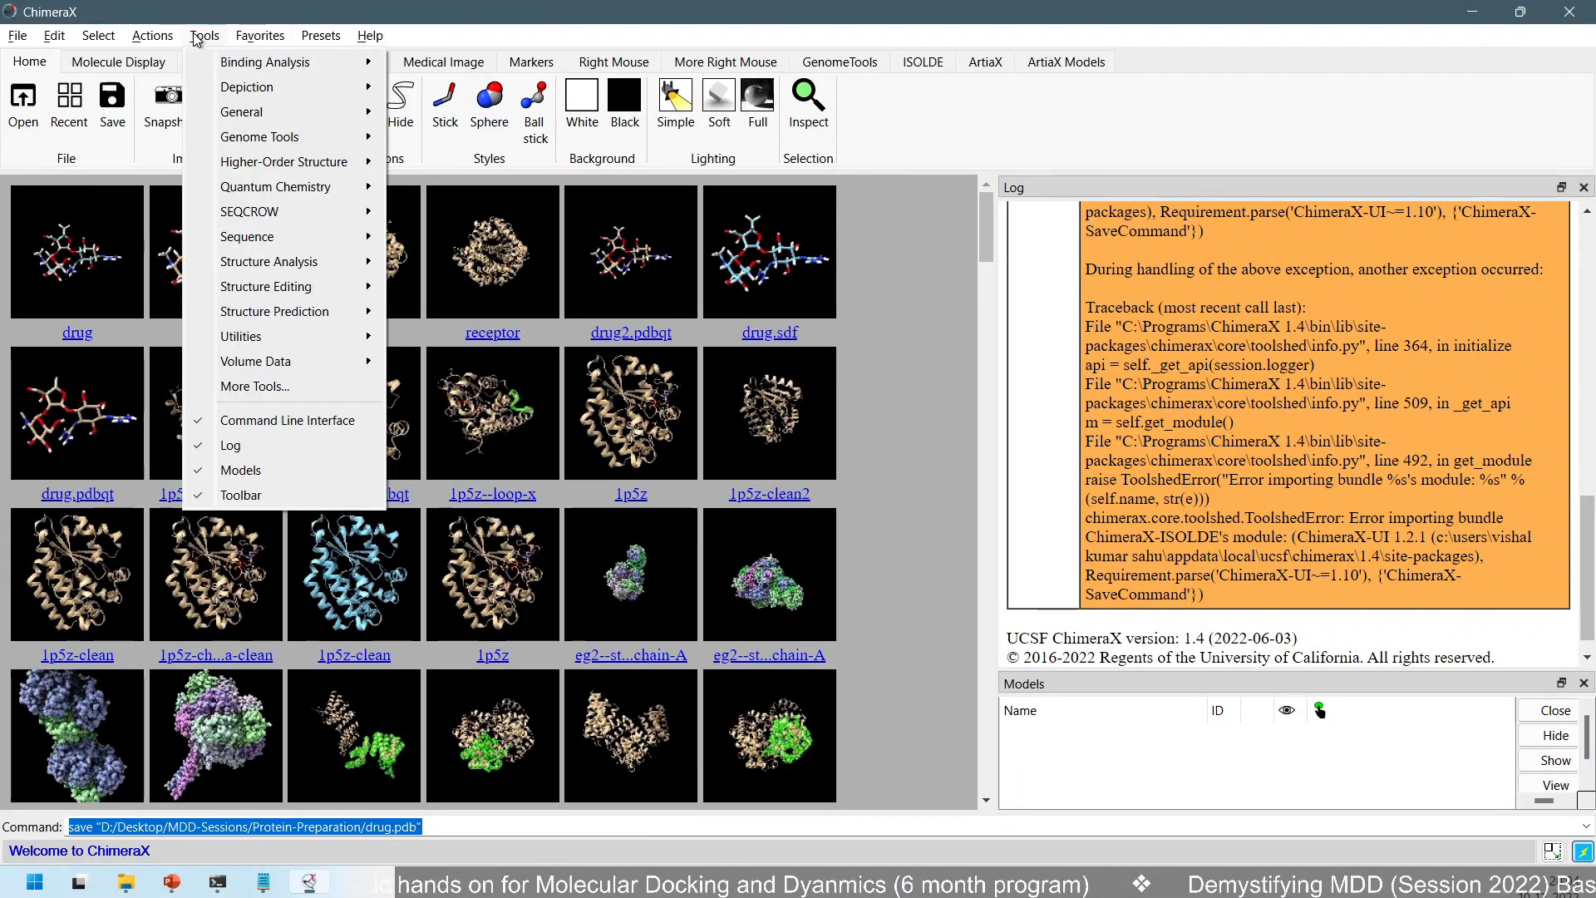
{"action": "left_click", "coordinate": [199, 36]}
{"action": "left_click", "coordinate": [199, 36]}
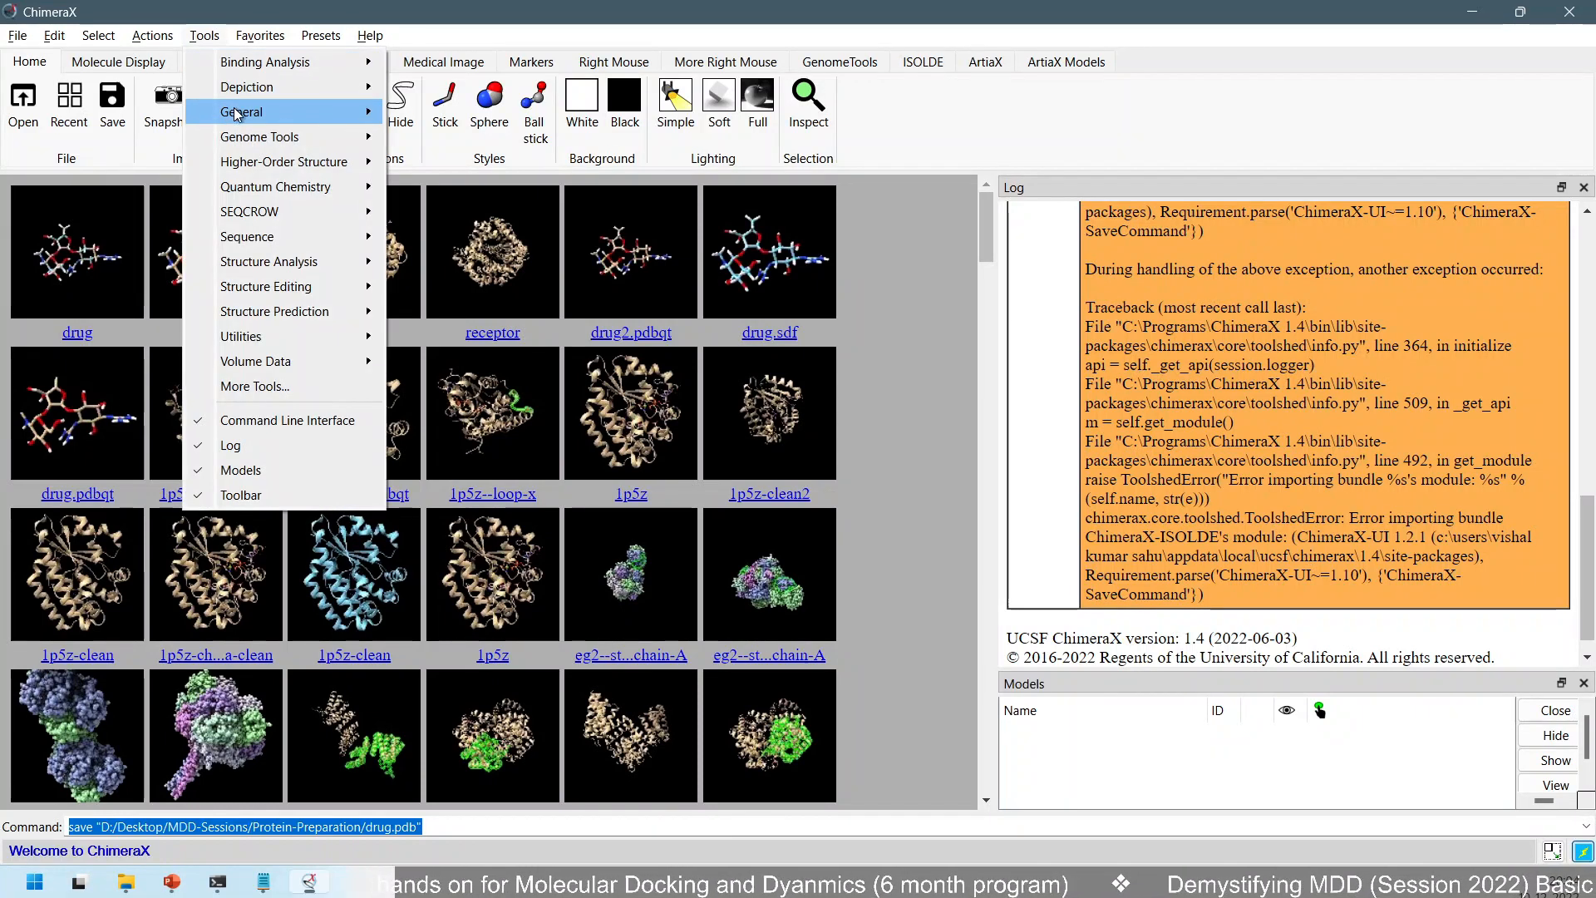
{"action": "mouse_move", "coordinate": [274, 264]}
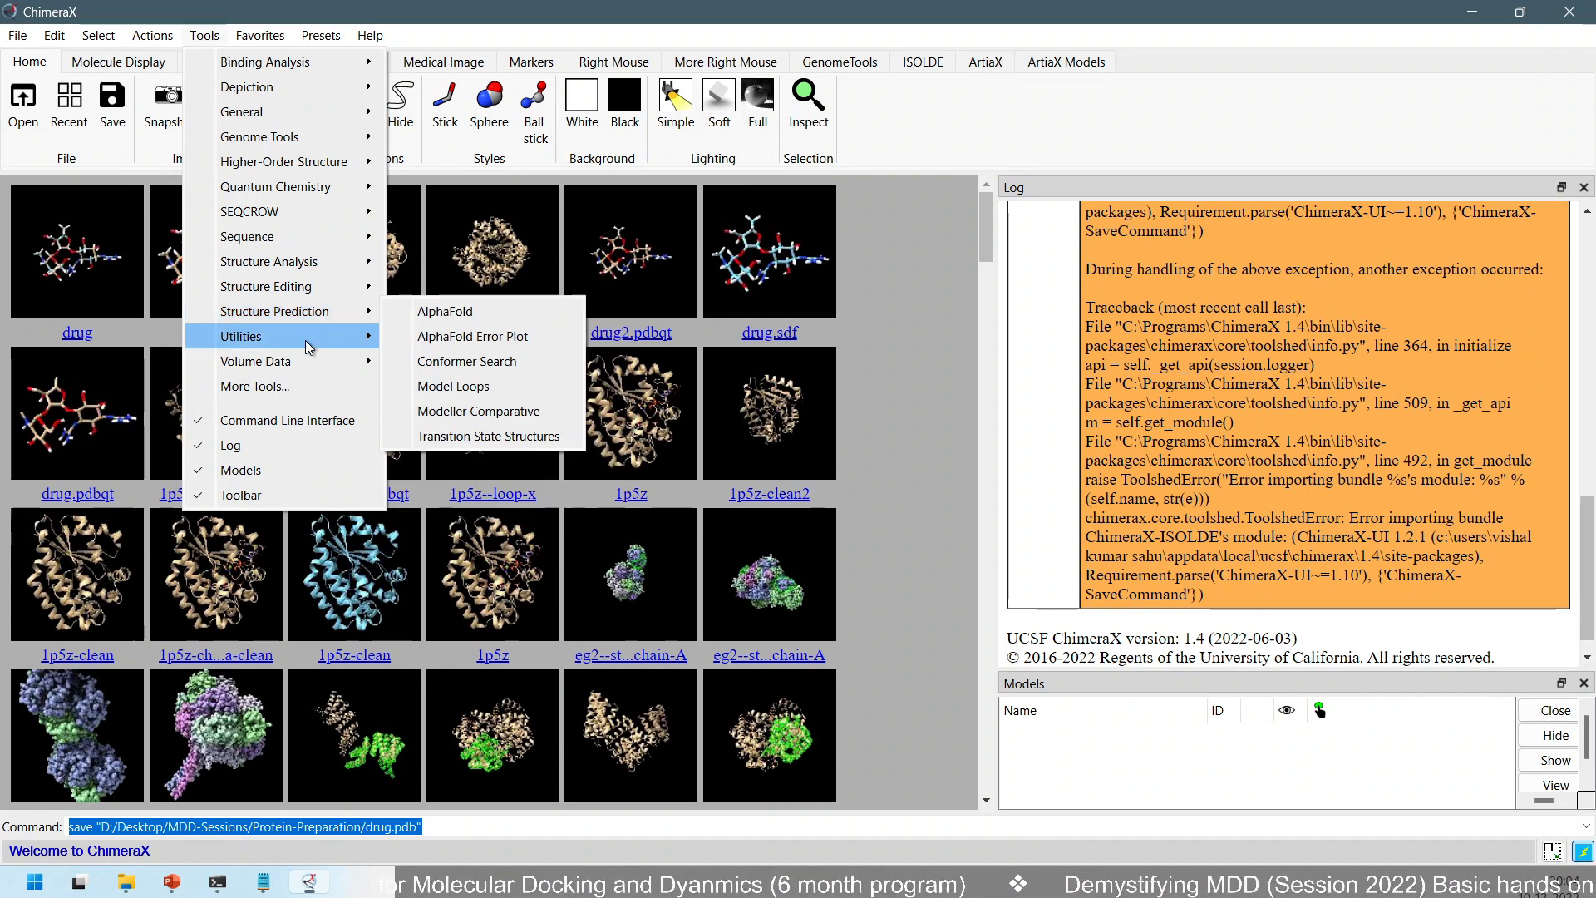
{"action": "mouse_move", "coordinate": [306, 341]}
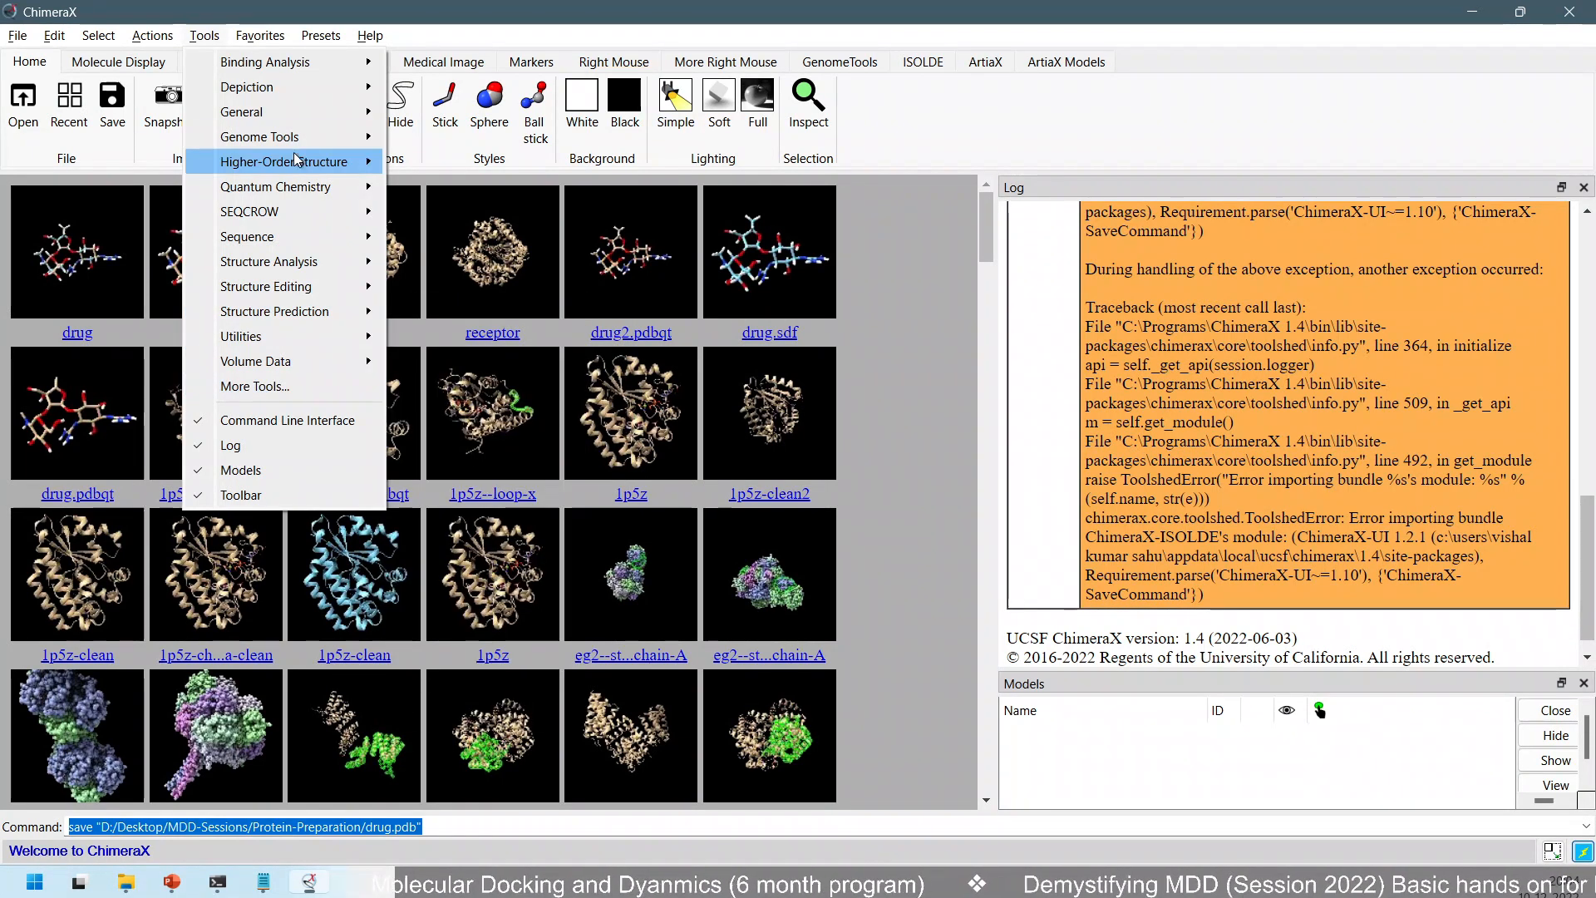
{"action": "mouse_move", "coordinate": [306, 110]}
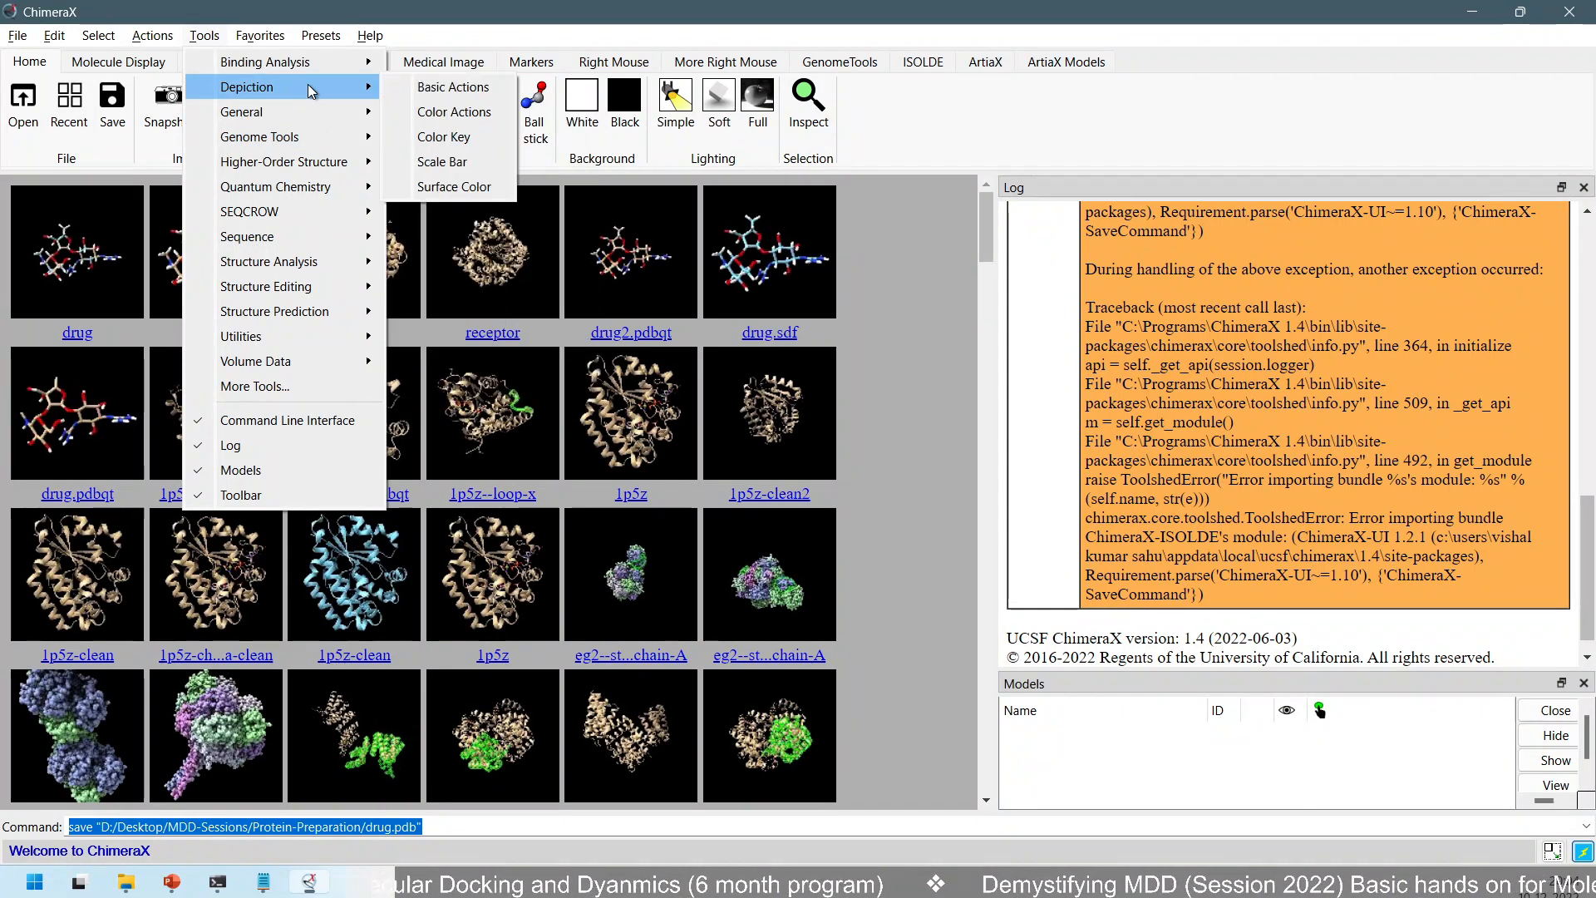
{"action": "mouse_move", "coordinate": [318, 65]}
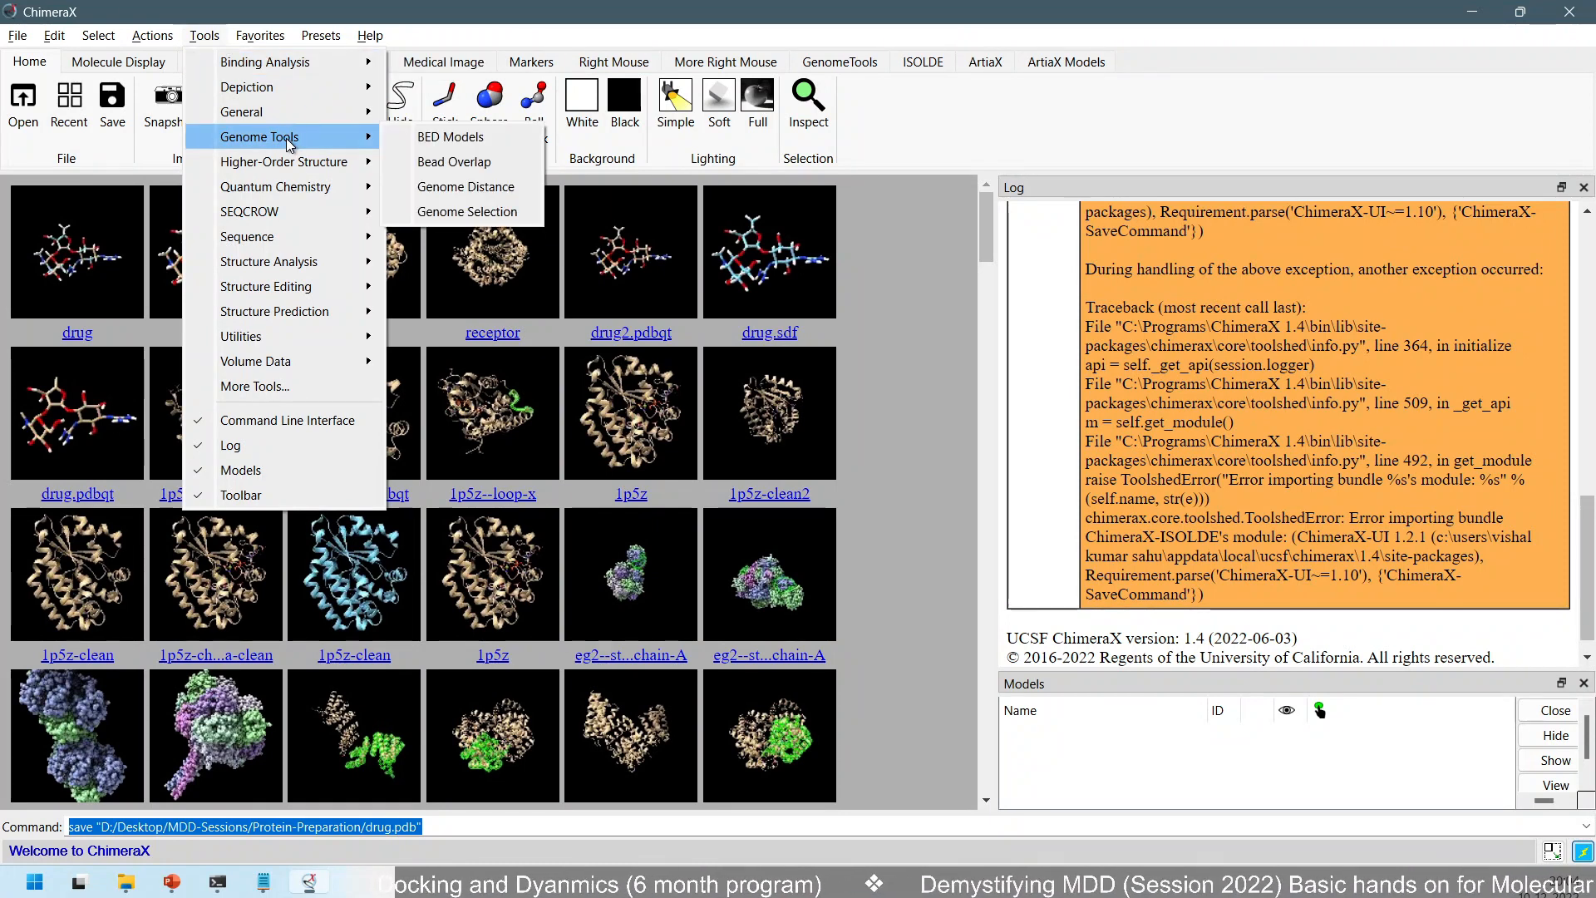
{"action": "mouse_move", "coordinate": [290, 158]}
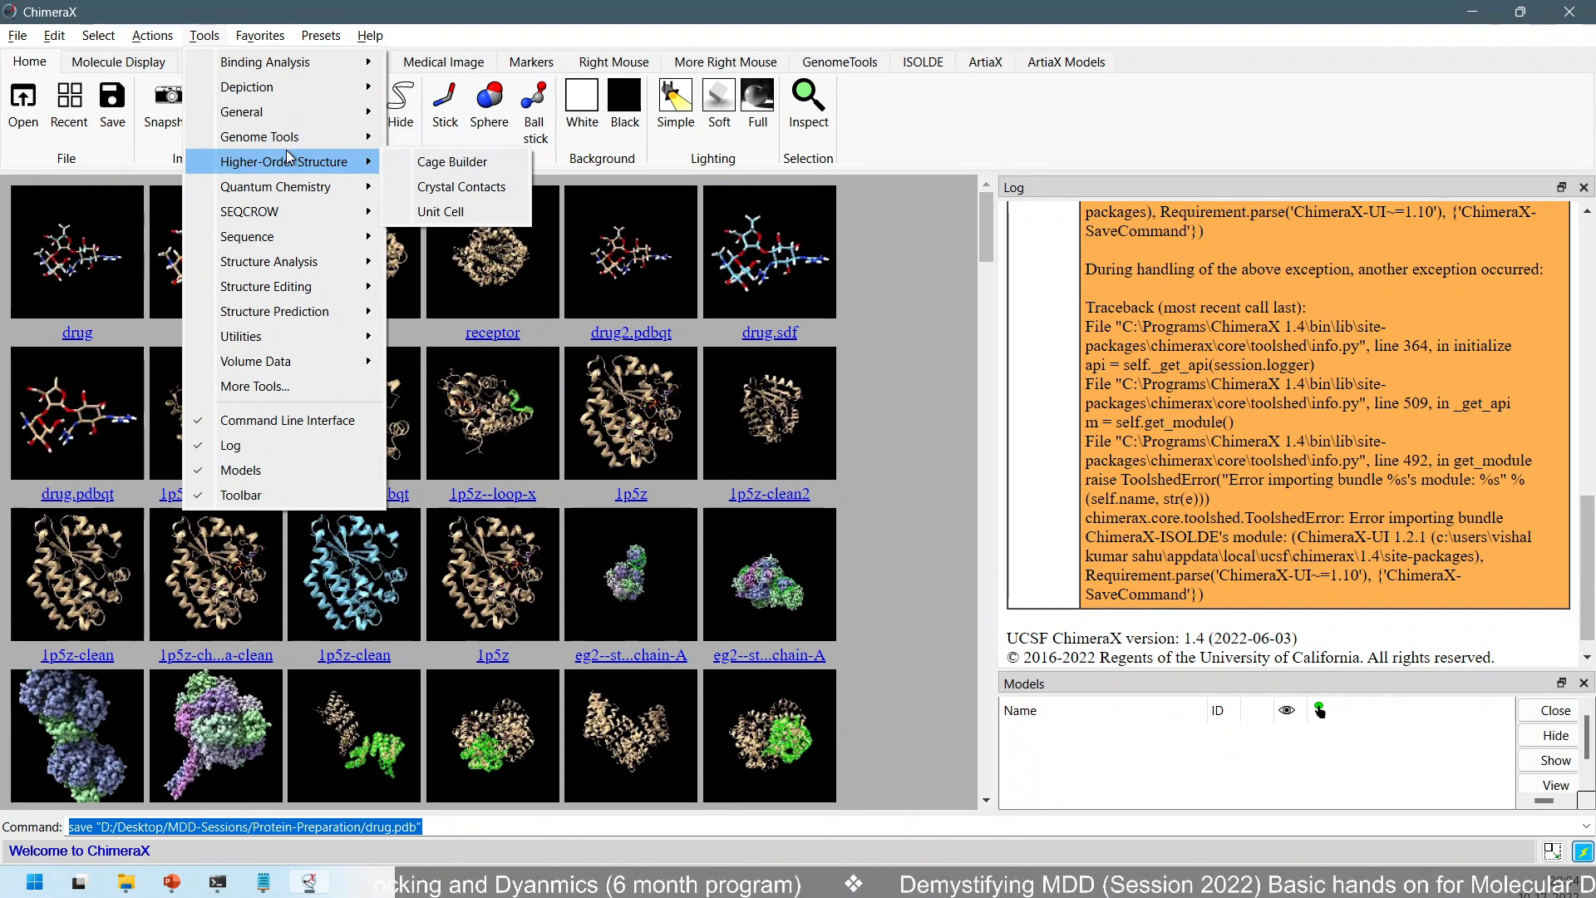
{"action": "mouse_move", "coordinate": [290, 190]}
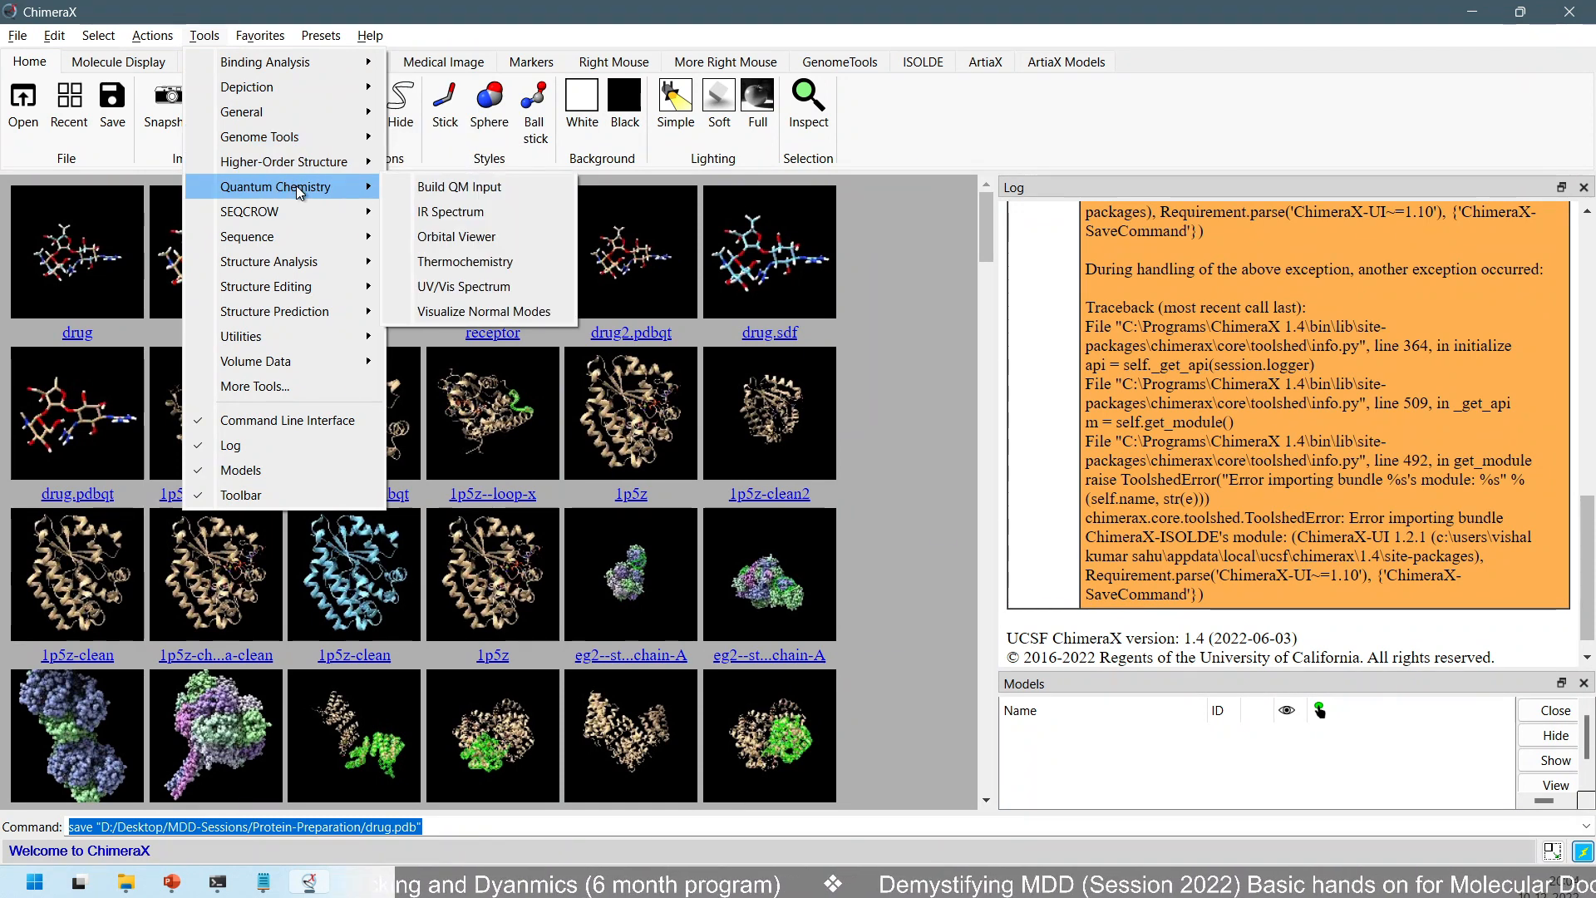
{"action": "mouse_move", "coordinate": [292, 235]}
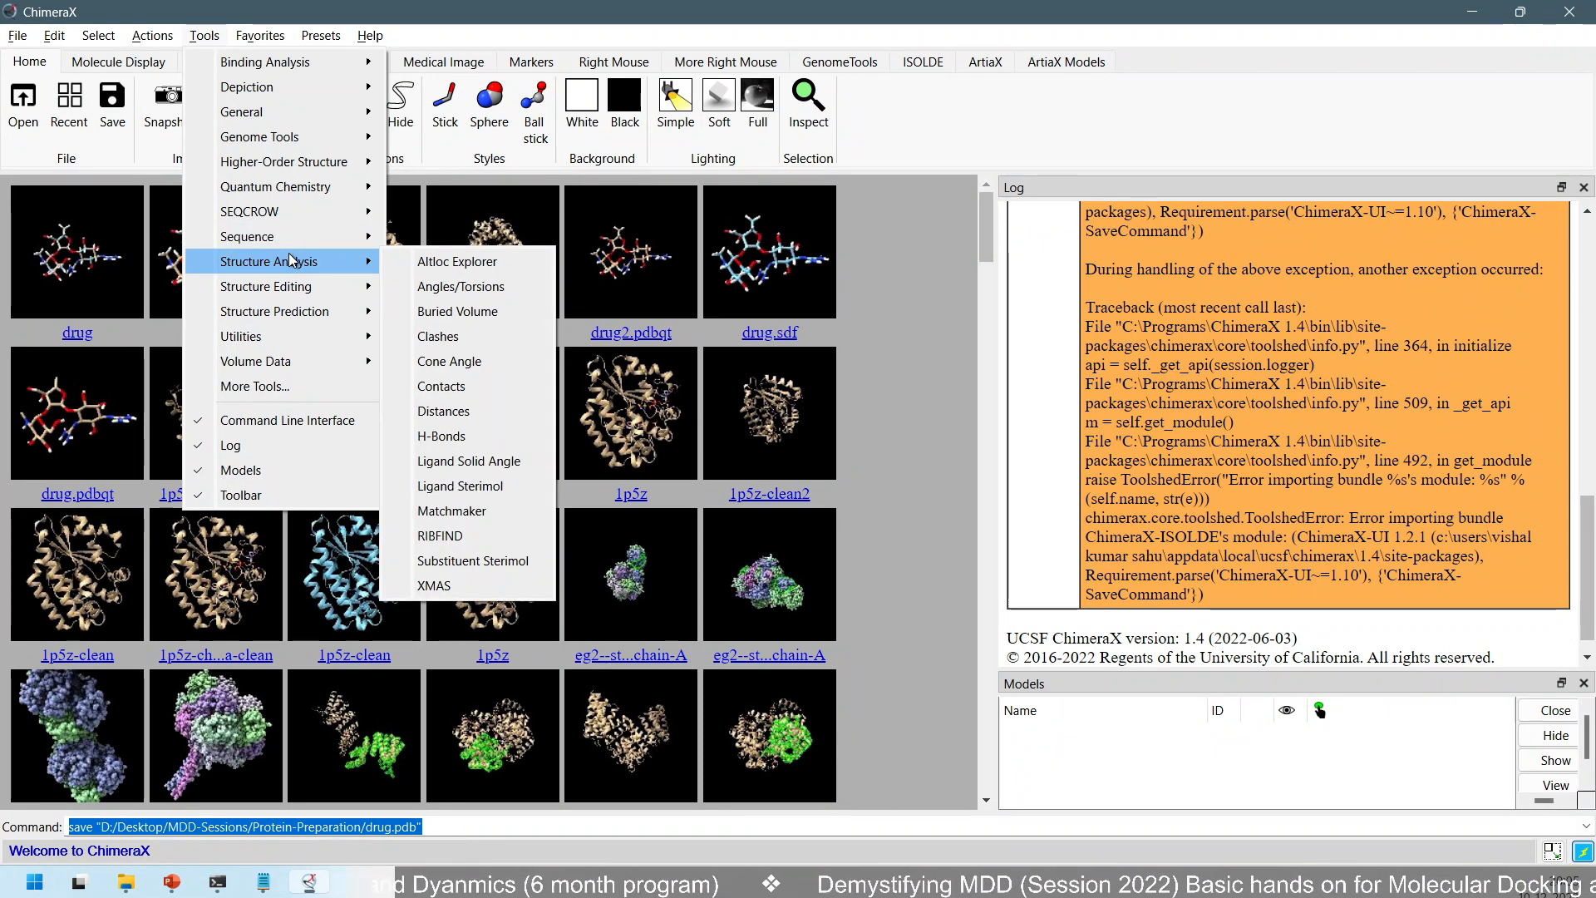
{"action": "mouse_move", "coordinate": [323, 35]}
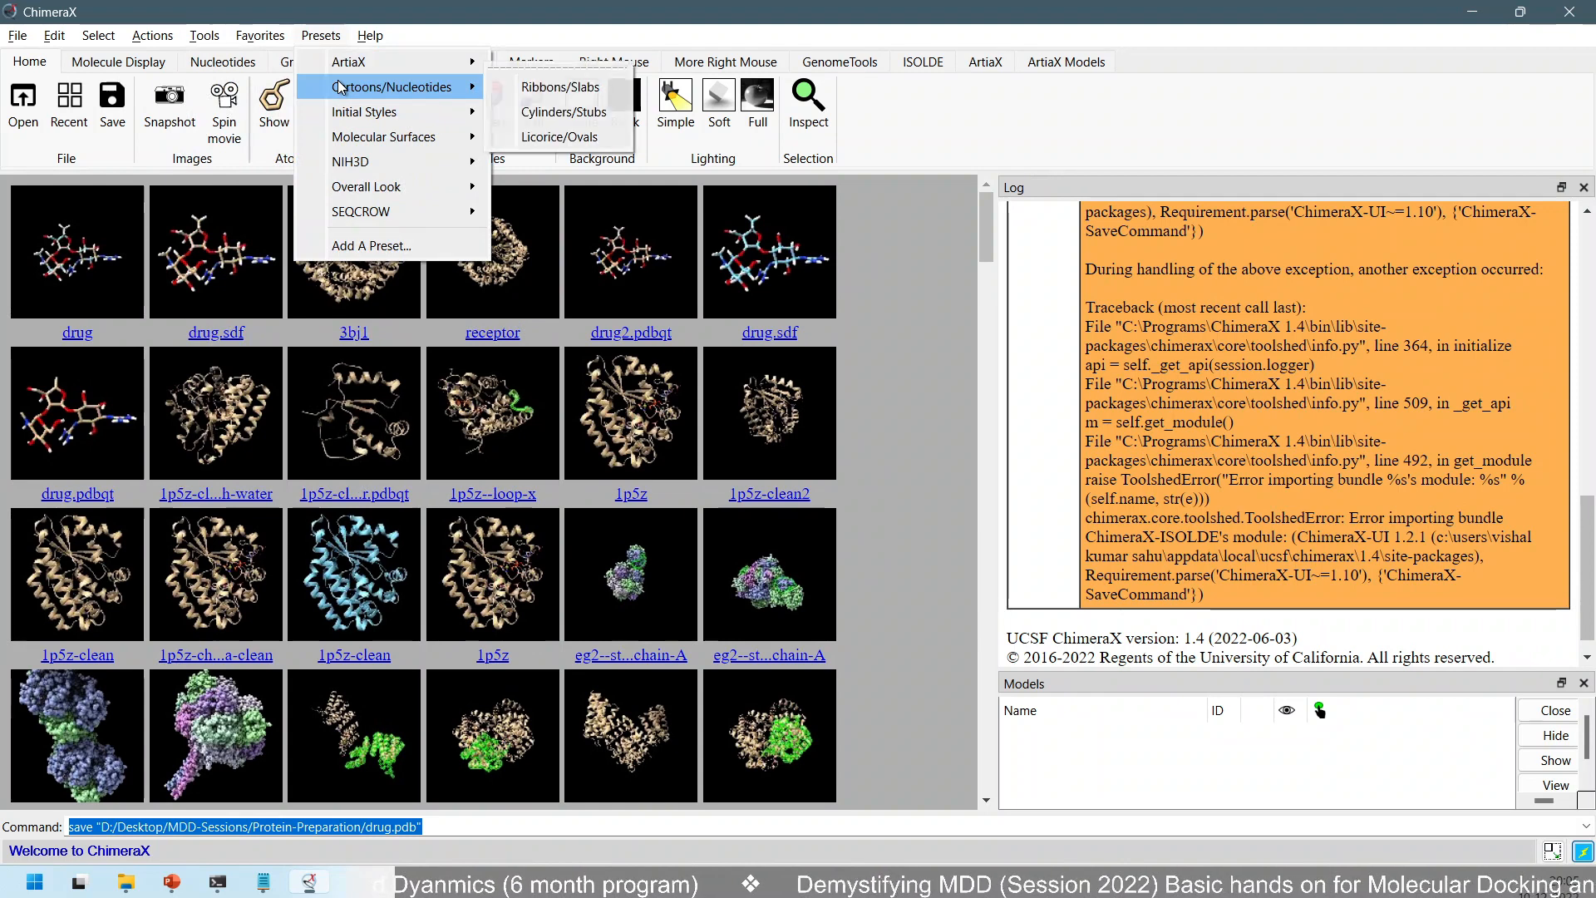
{"action": "mouse_move", "coordinate": [265, 39]}
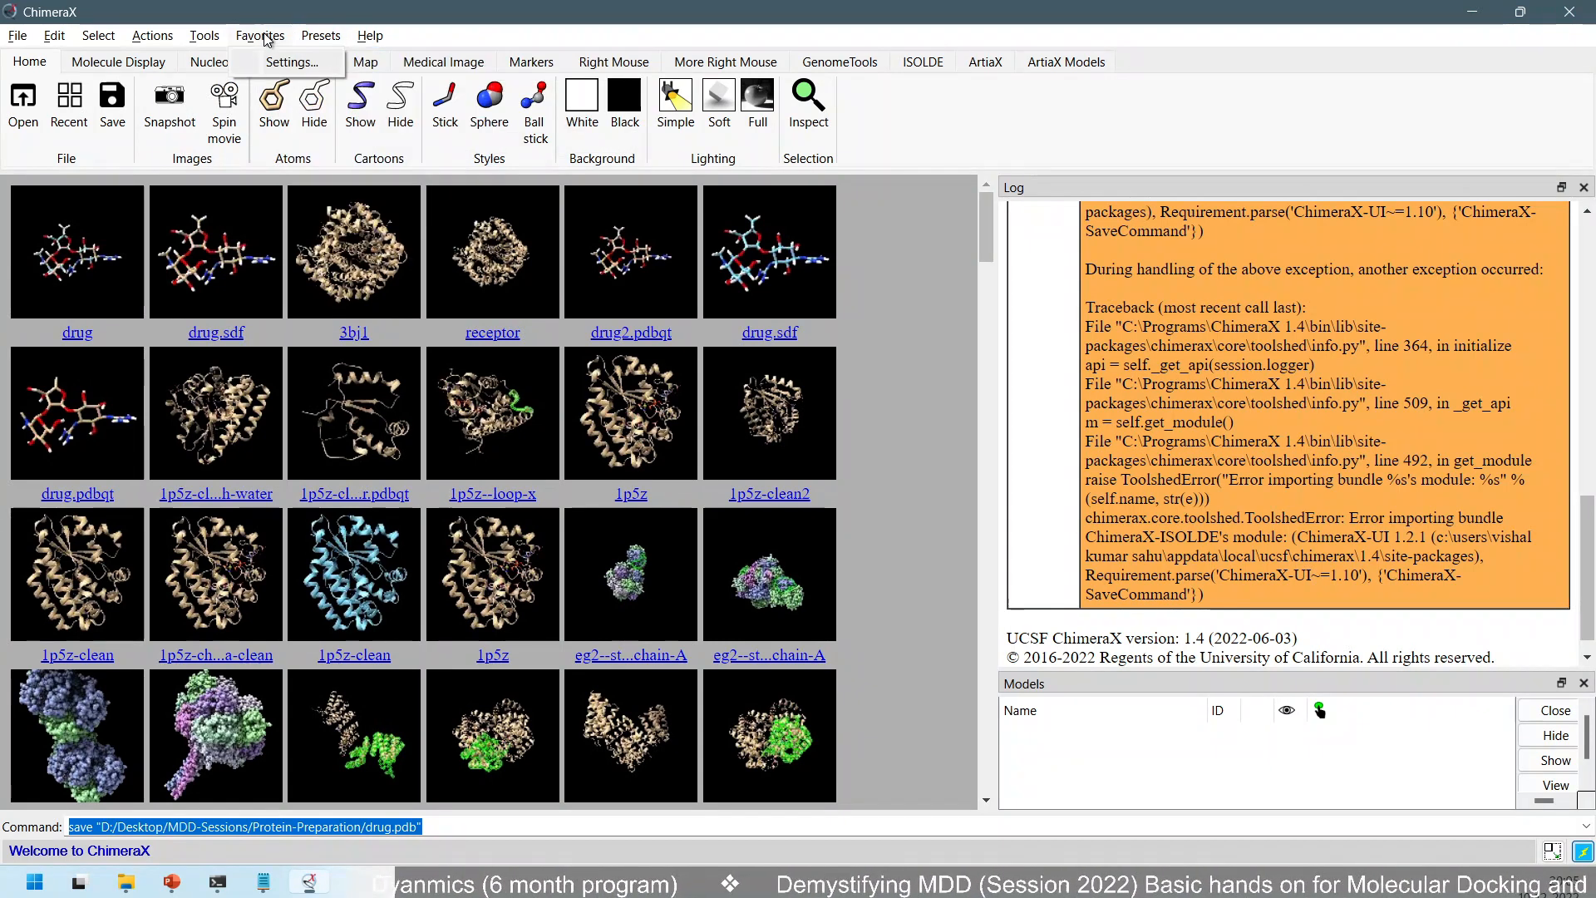
- Open rec.pdbqt and lig_out.pdbqt together from the dockng-analysis folder in ChimeraX
{"action": "left_click", "coordinate": [1217, 96]}
{"action": "left_click", "coordinate": [1472, 17]}
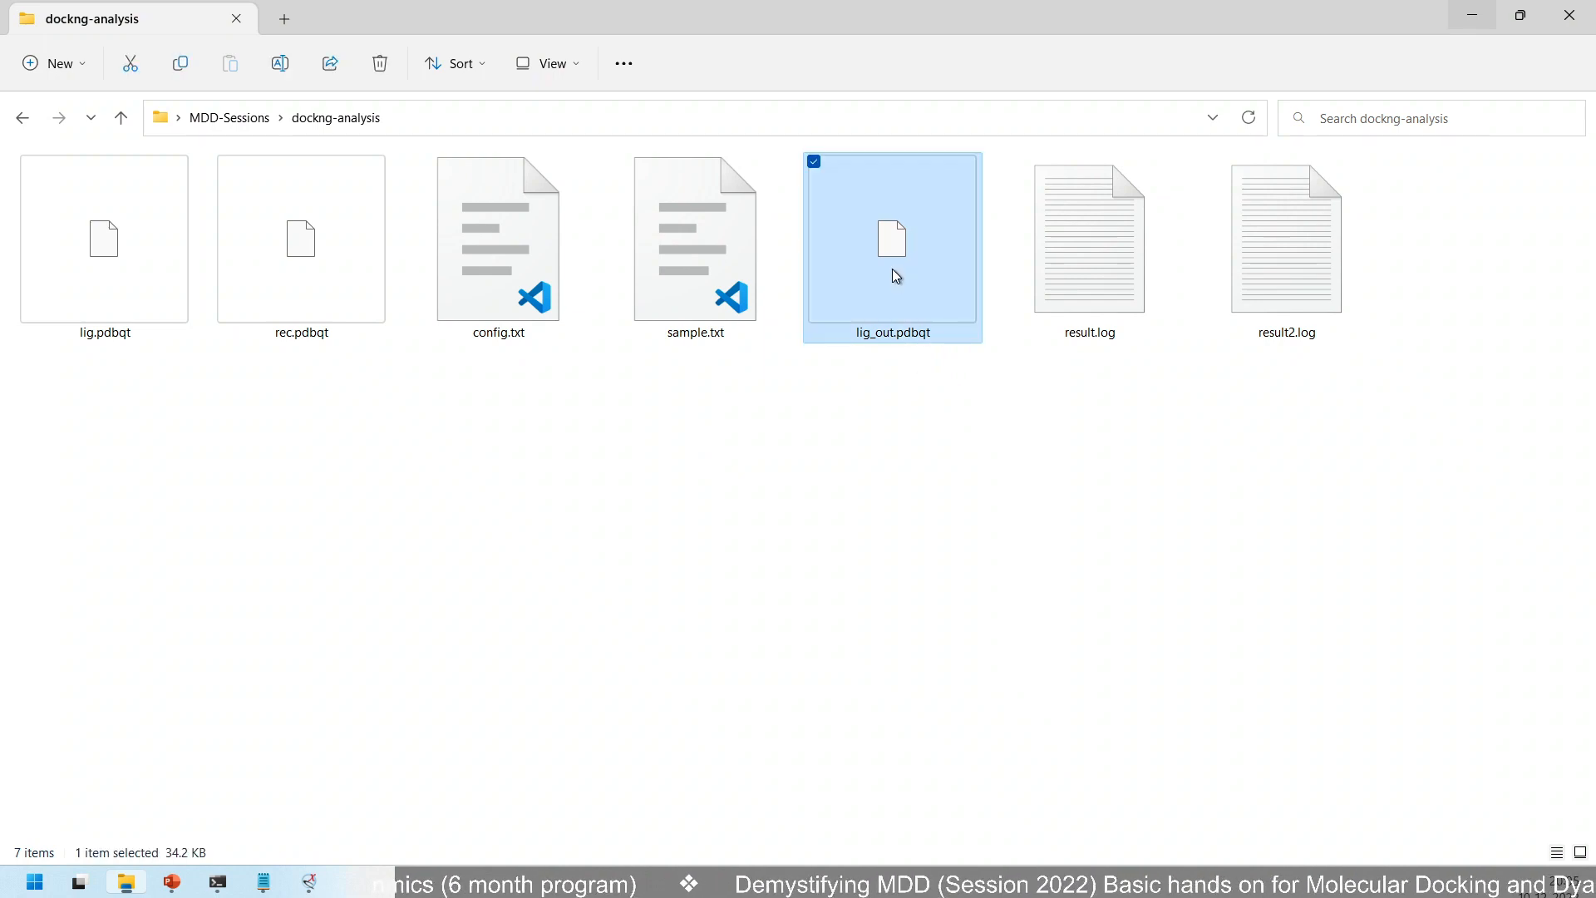
{"action": "left_click", "coordinate": [308, 276], "text": "ctrl"}
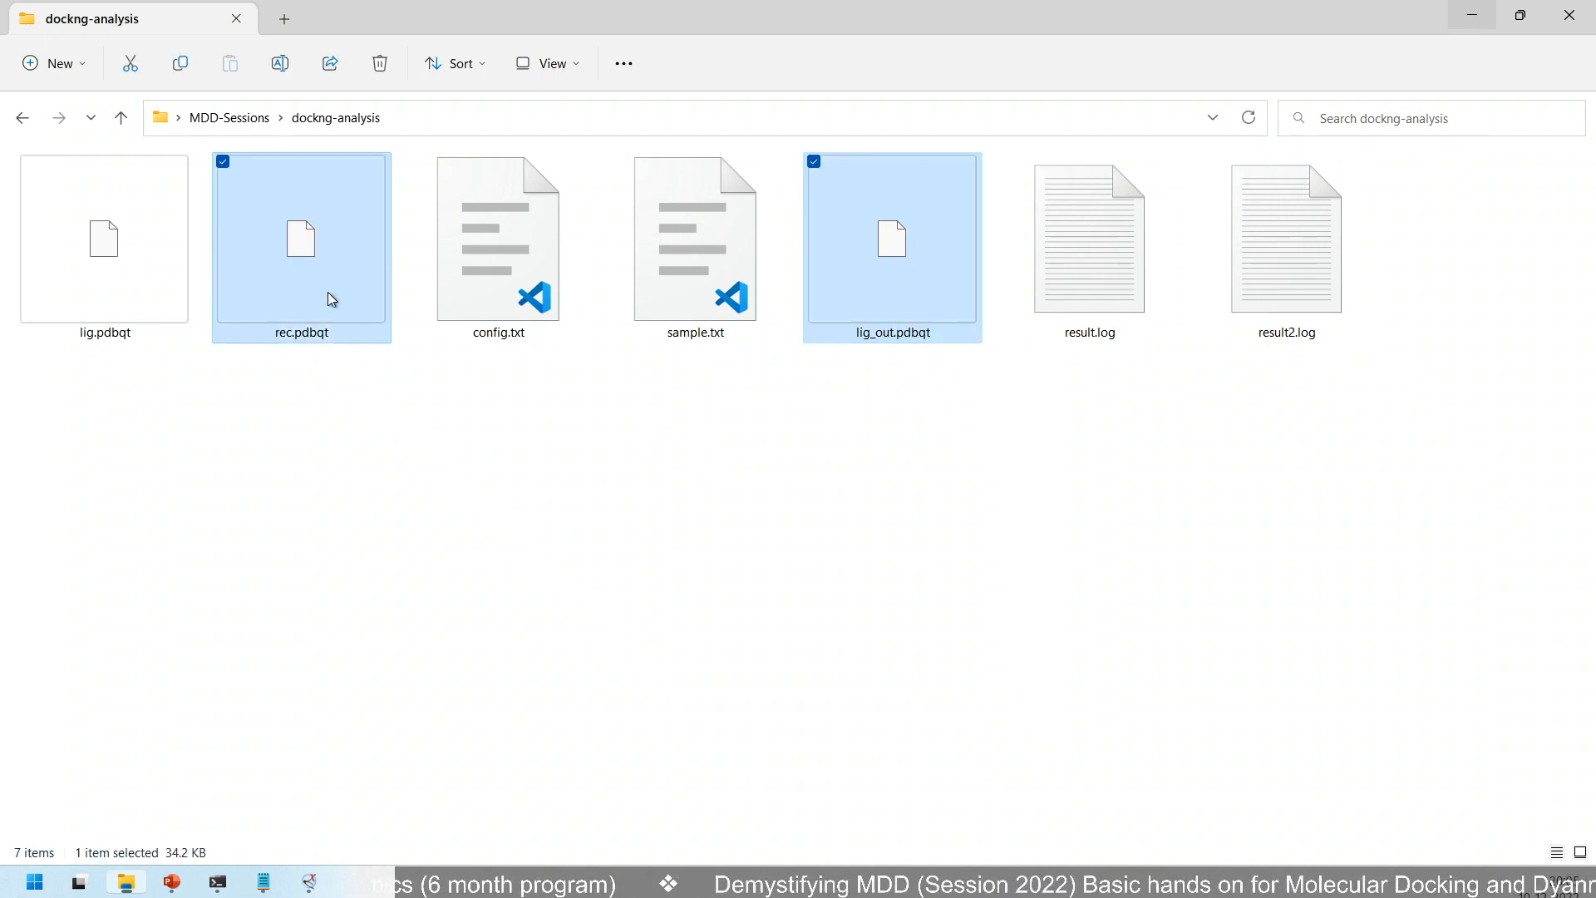
{"action": "left_click_drag", "start_coordinate": [297, 238], "coordinate": [482, 401]}
{"action": "key", "text": "alt+Tab"}
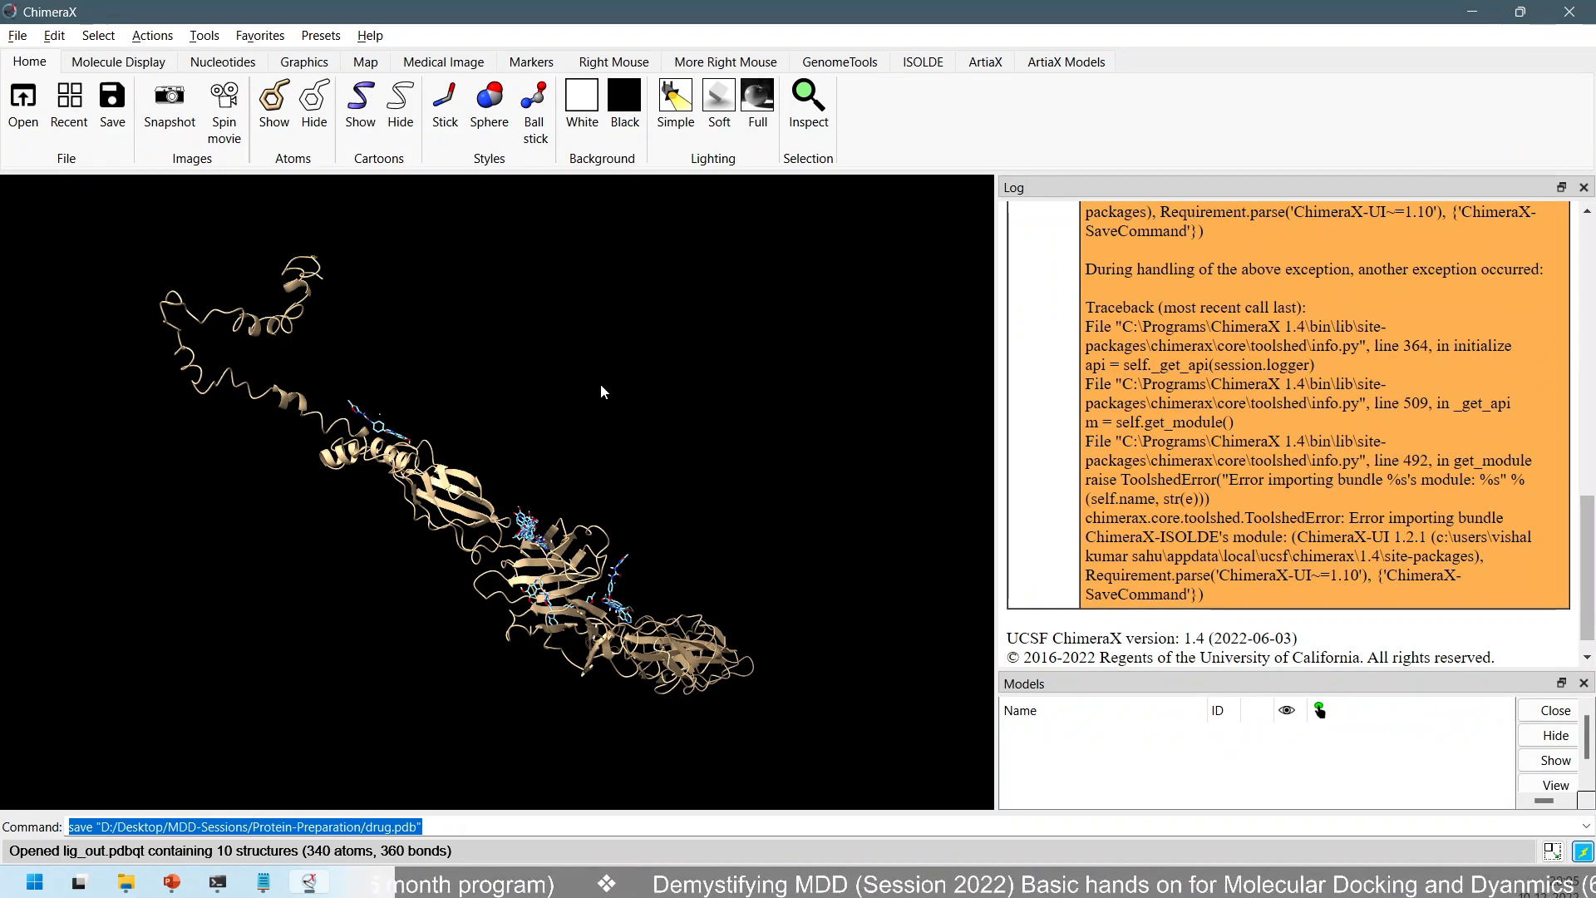
- Hide the rec.pdb receptor so that only the docked ligand conformers are displayed
{"action": "left_click_drag", "start_coordinate": [463, 539], "coordinate": [582, 369]}
{"action": "left_click", "coordinate": [1077, 751]}
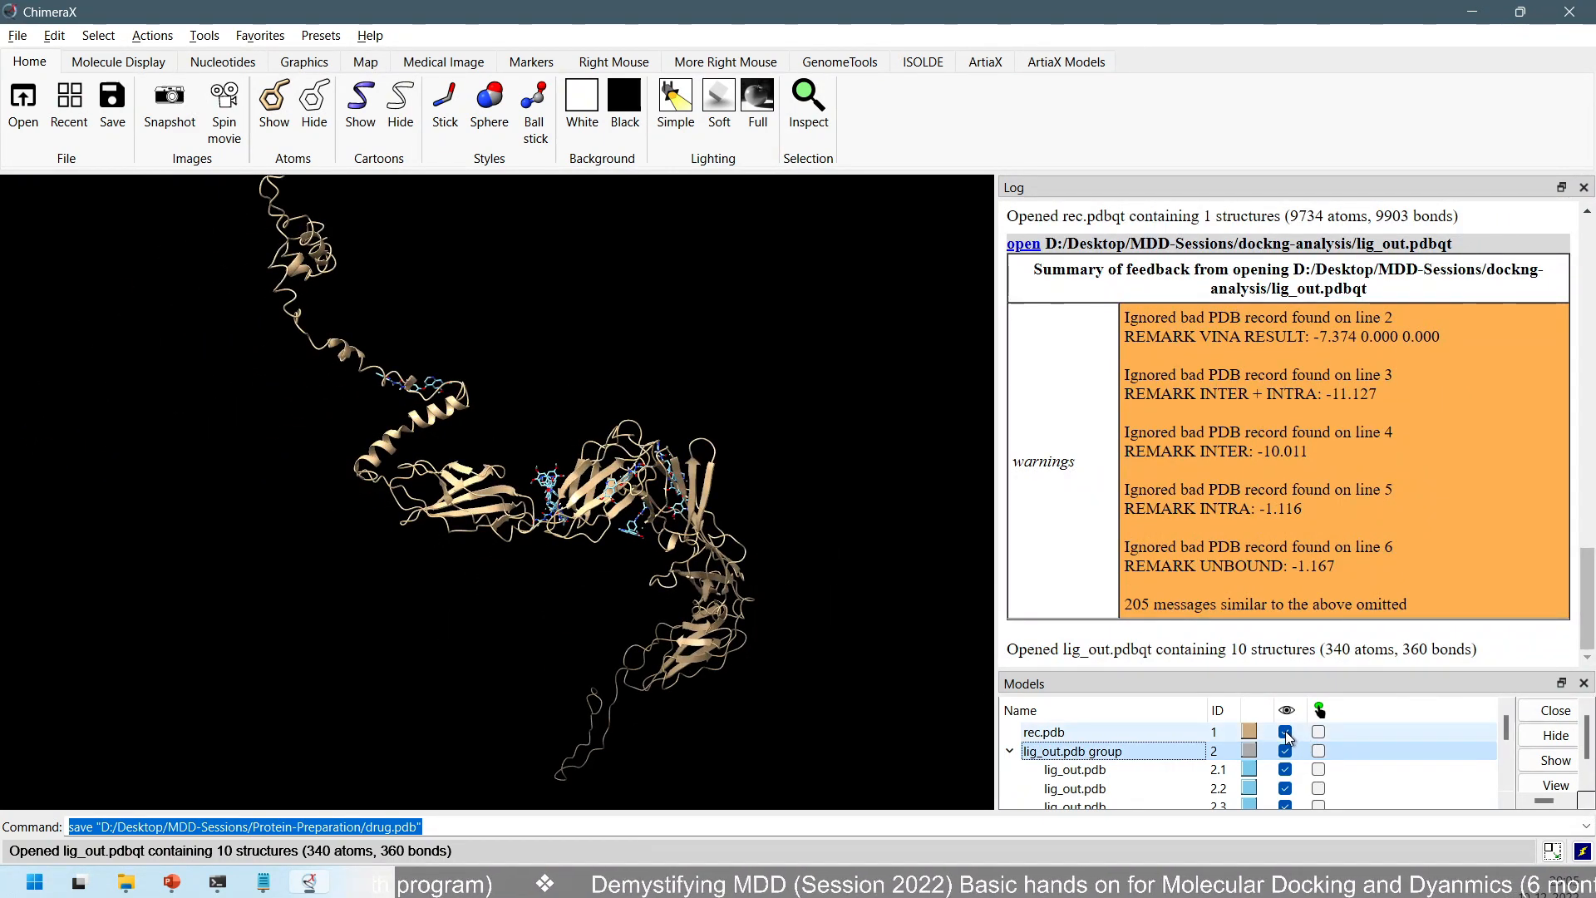
{"action": "left_click", "coordinate": [1285, 731]}
{"action": "left_click_drag", "start_coordinate": [476, 577], "coordinate": [570, 405]}
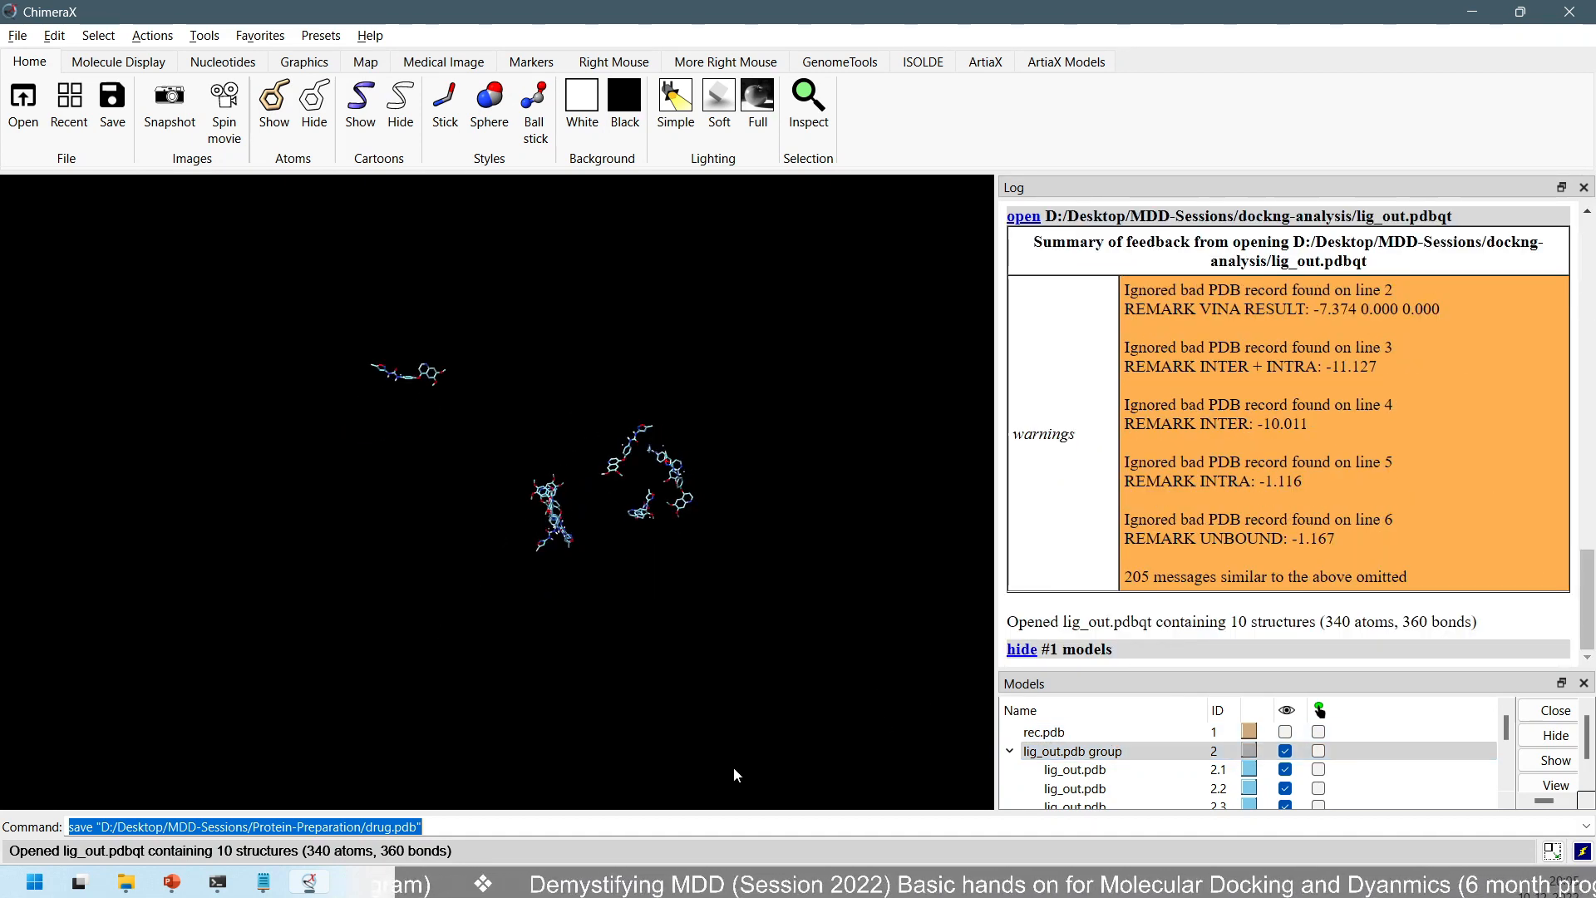
- Open lig.pdbqt from the dockng-analysis folder in the current ChimeraX session
{"action": "key", "text": "alt+Tab"}
{"action": "left_click", "coordinate": [584, 422]}
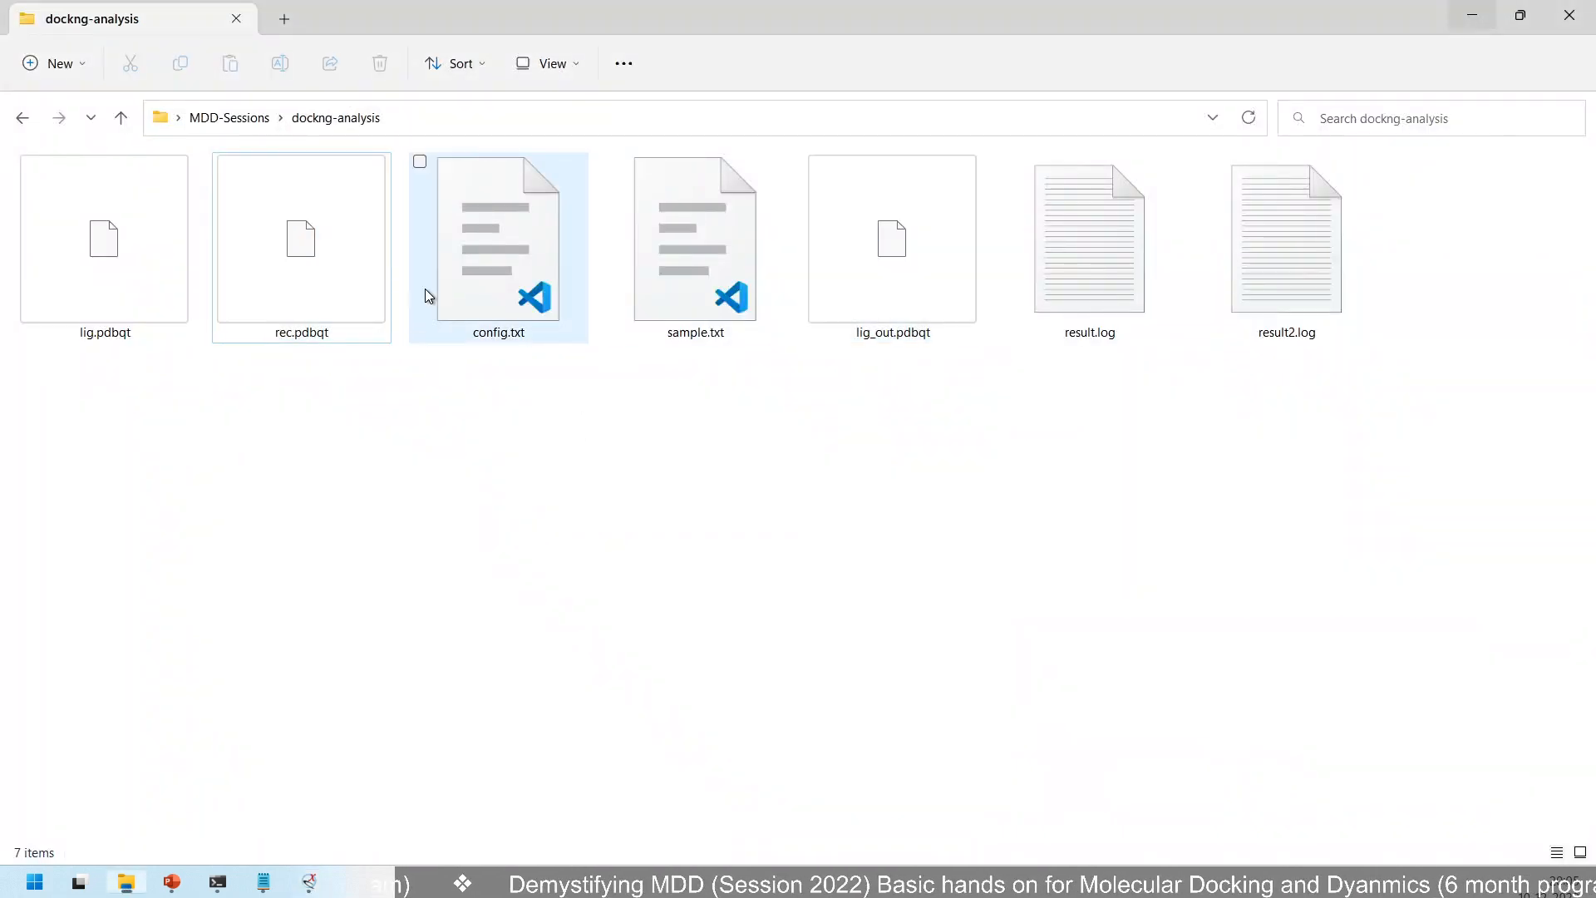
{"action": "left_click_drag", "start_coordinate": [91, 253], "coordinate": [474, 491]}
{"action": "key", "text": "alt+Tab"}
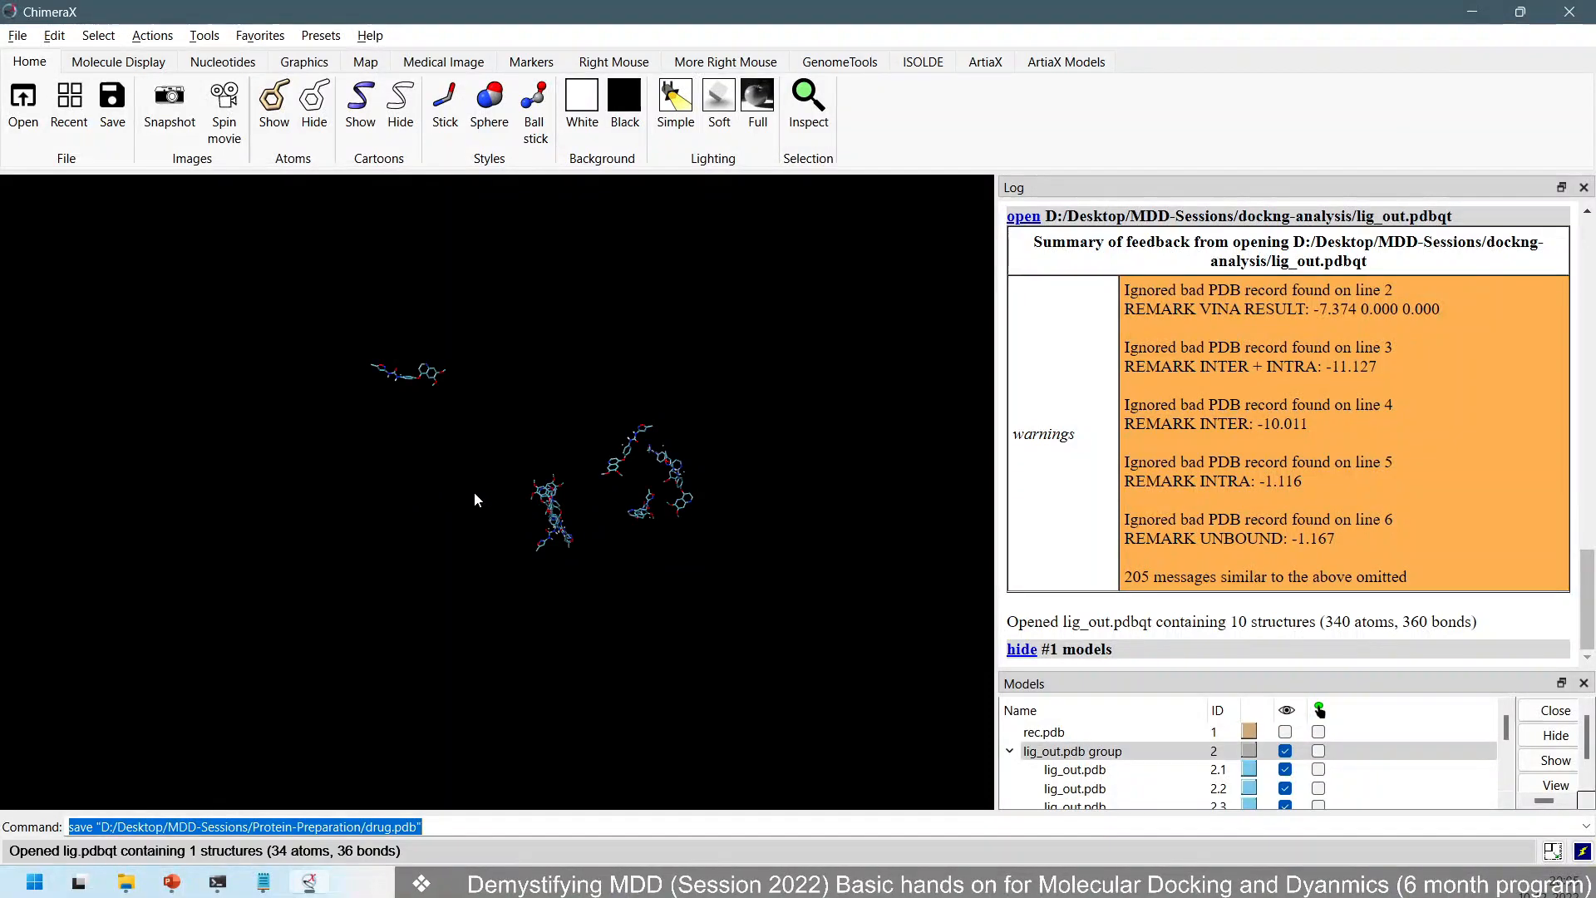
- Hide the lig_out.pdb group and run the view command to fit the input ligand in the display
{"action": "left_click", "coordinate": [1285, 751]}
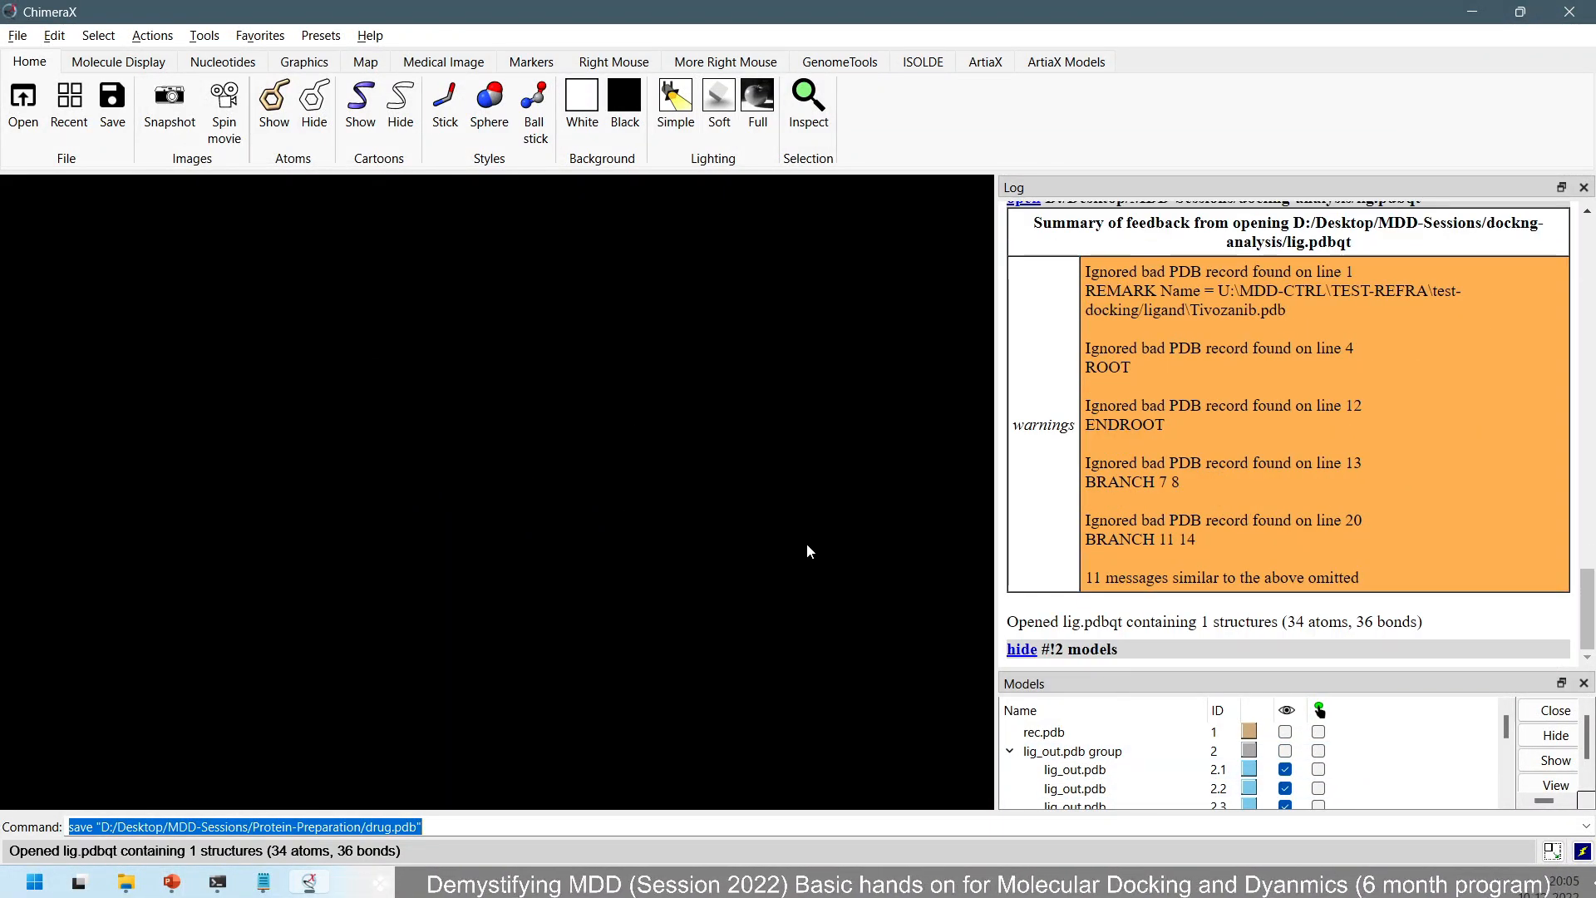
{"action": "type", "text": "view"}
{"action": "key", "text": "Return"}
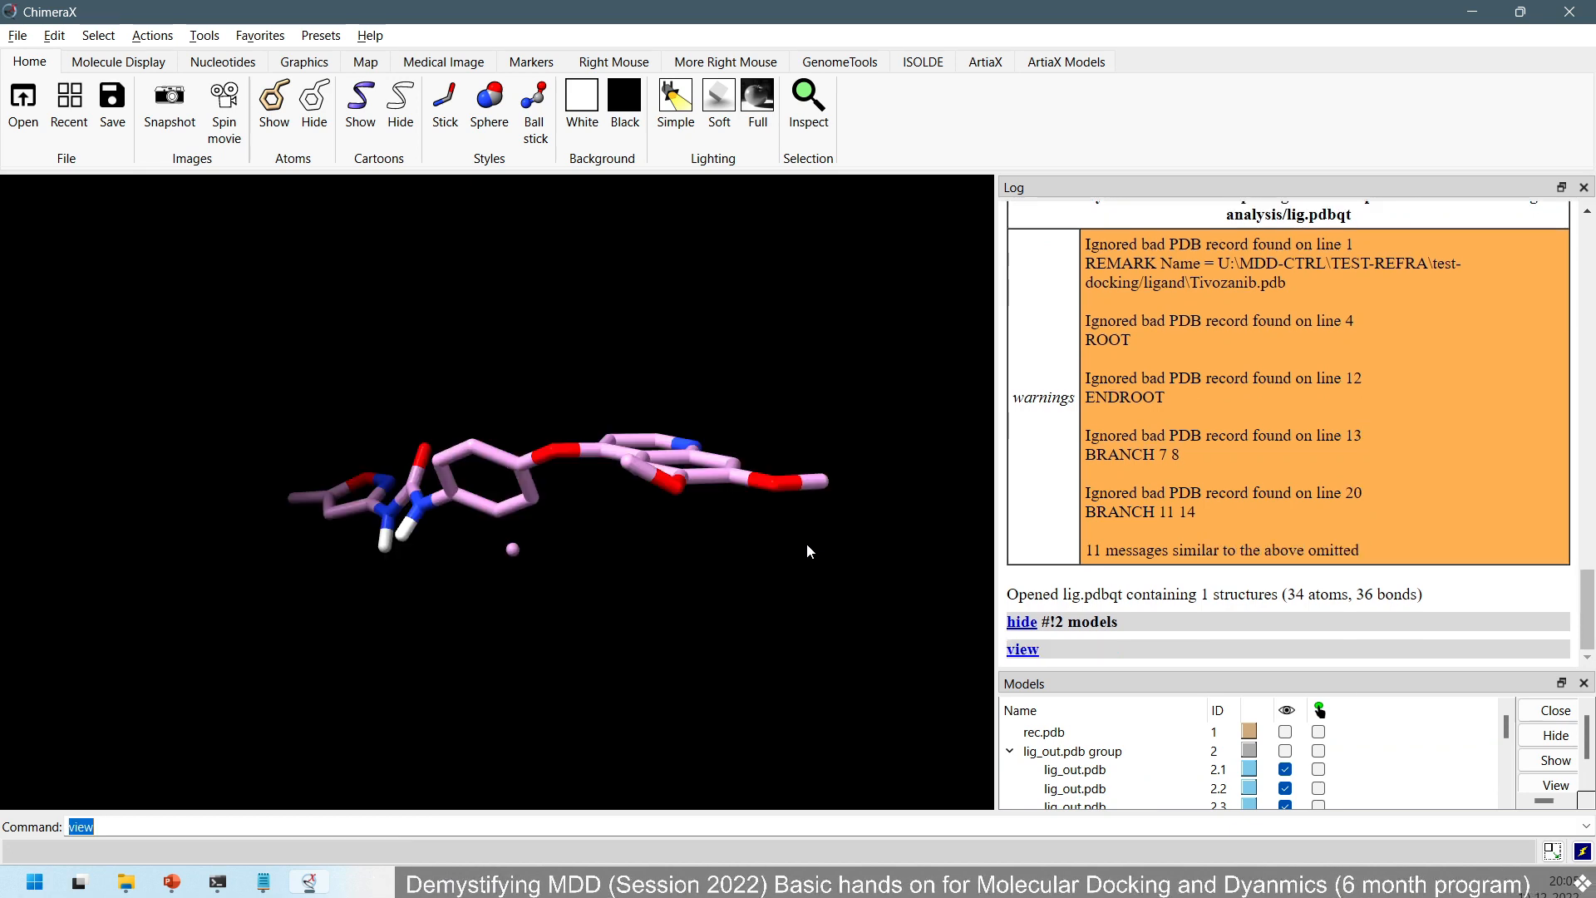
- Show rec.pdb again, refit the view, and point arrows at the undocked ligand and the receptor
{"action": "left_click", "coordinate": [1291, 732]}
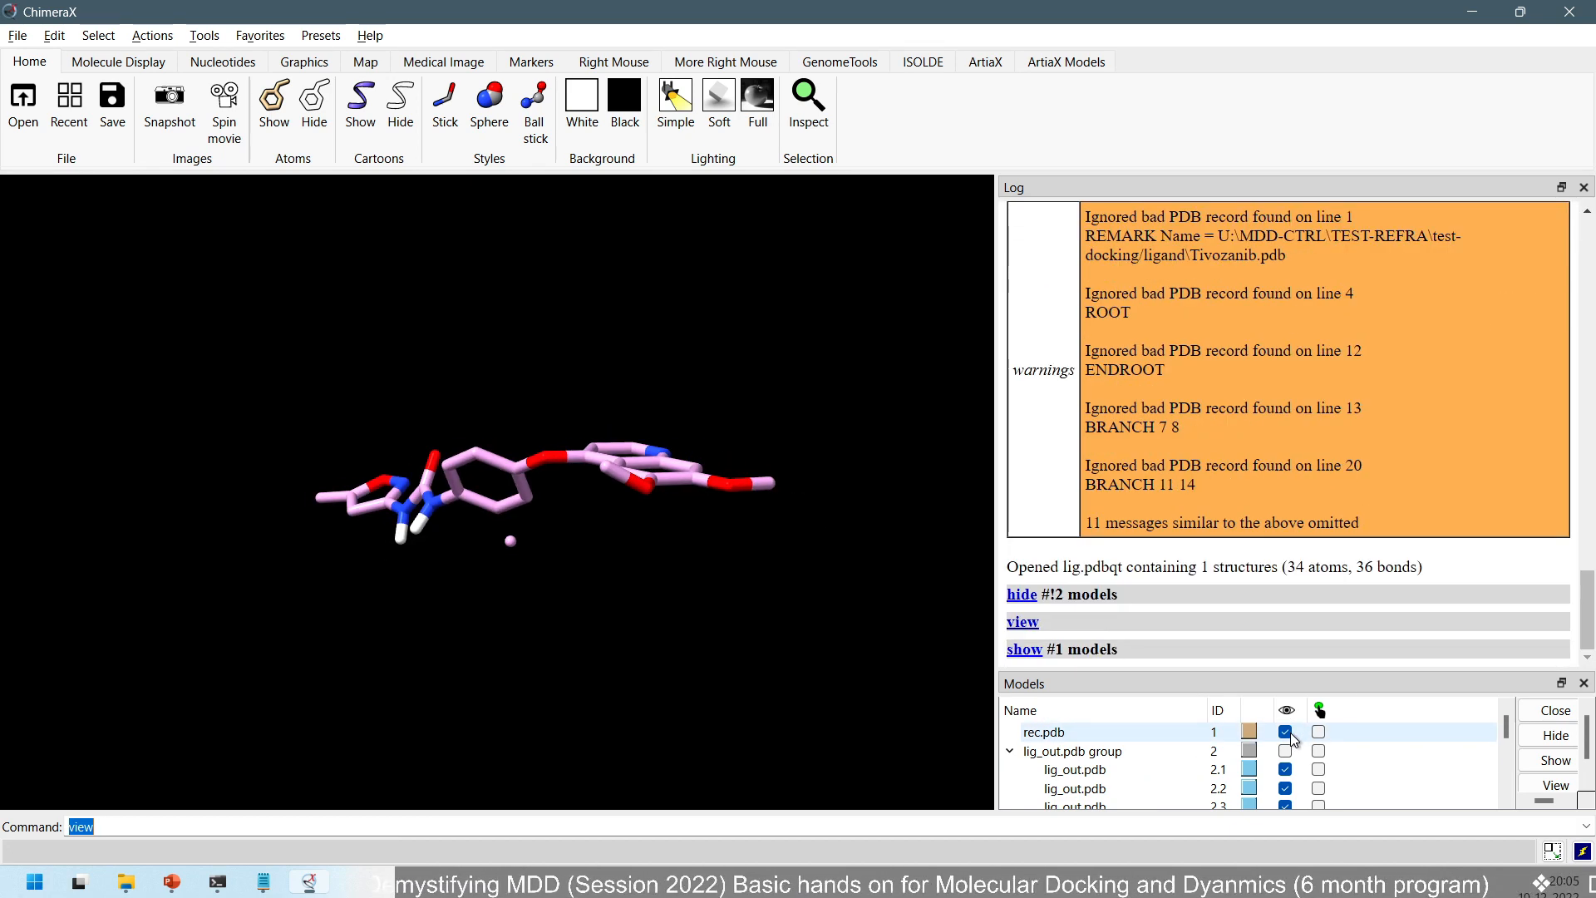
{"action": "key", "text": "Return"}
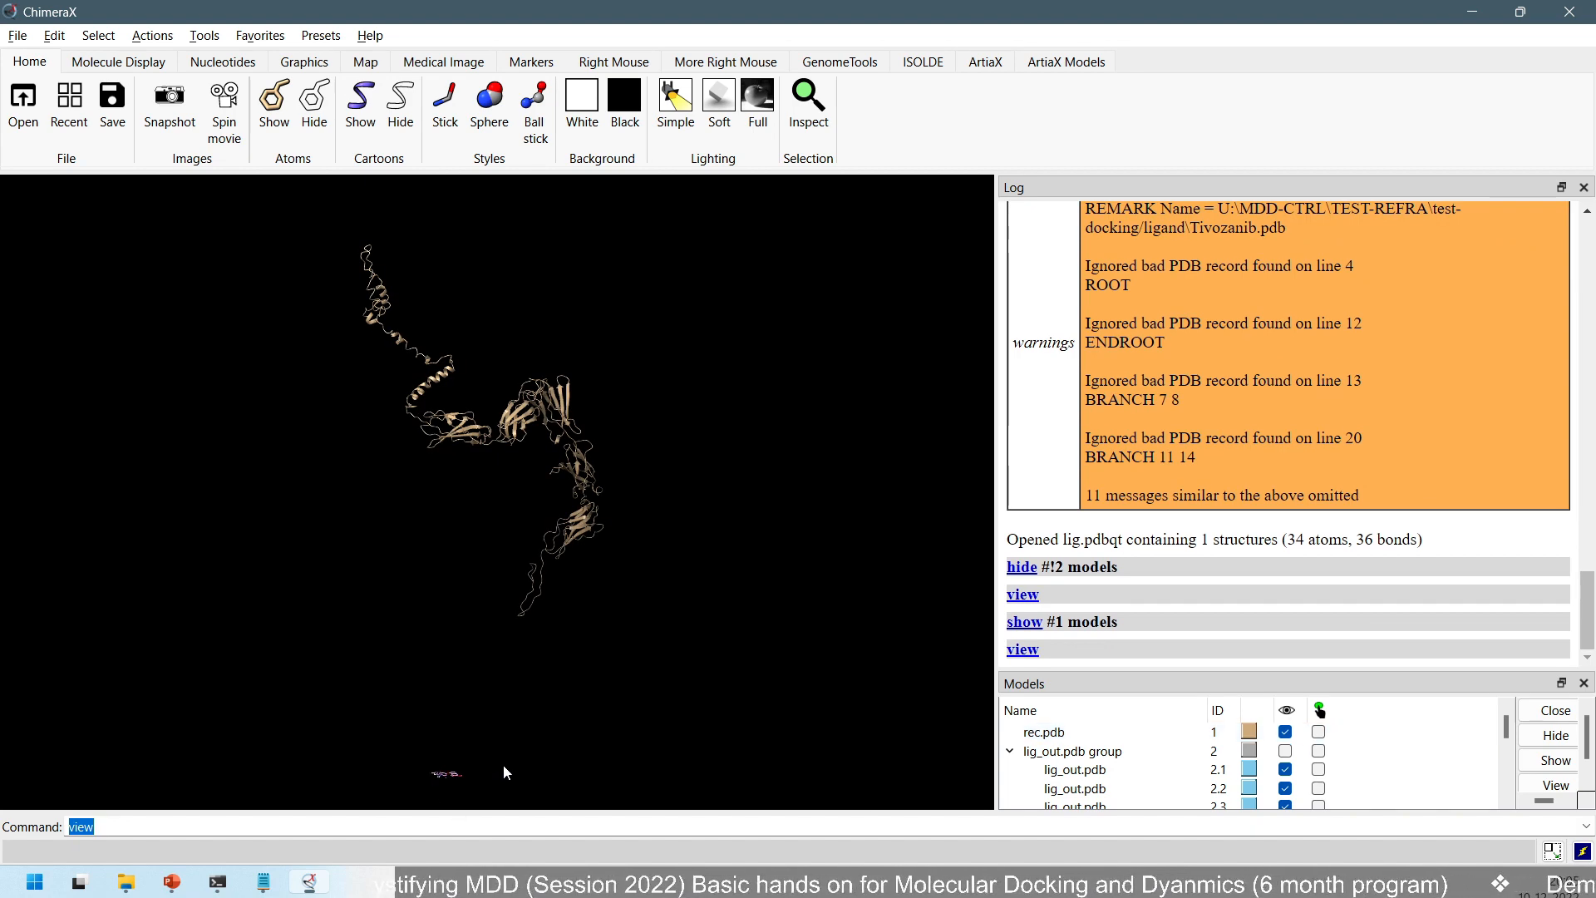
{"action": "mouse_move", "coordinate": [494, 746]}
{"action": "left_mouse_down"}
{"action": "mouse_move", "coordinate": [343, 686]}
{"action": "mouse_move", "coordinate": [328, 636]}
{"action": "mouse_move", "coordinate": [288, 606]}
{"action": "mouse_move", "coordinate": [380, 632]}
{"action": "left_mouse_up"}
{"action": "left_click_drag", "start_coordinate": [636, 420], "coordinate": [739, 322]}
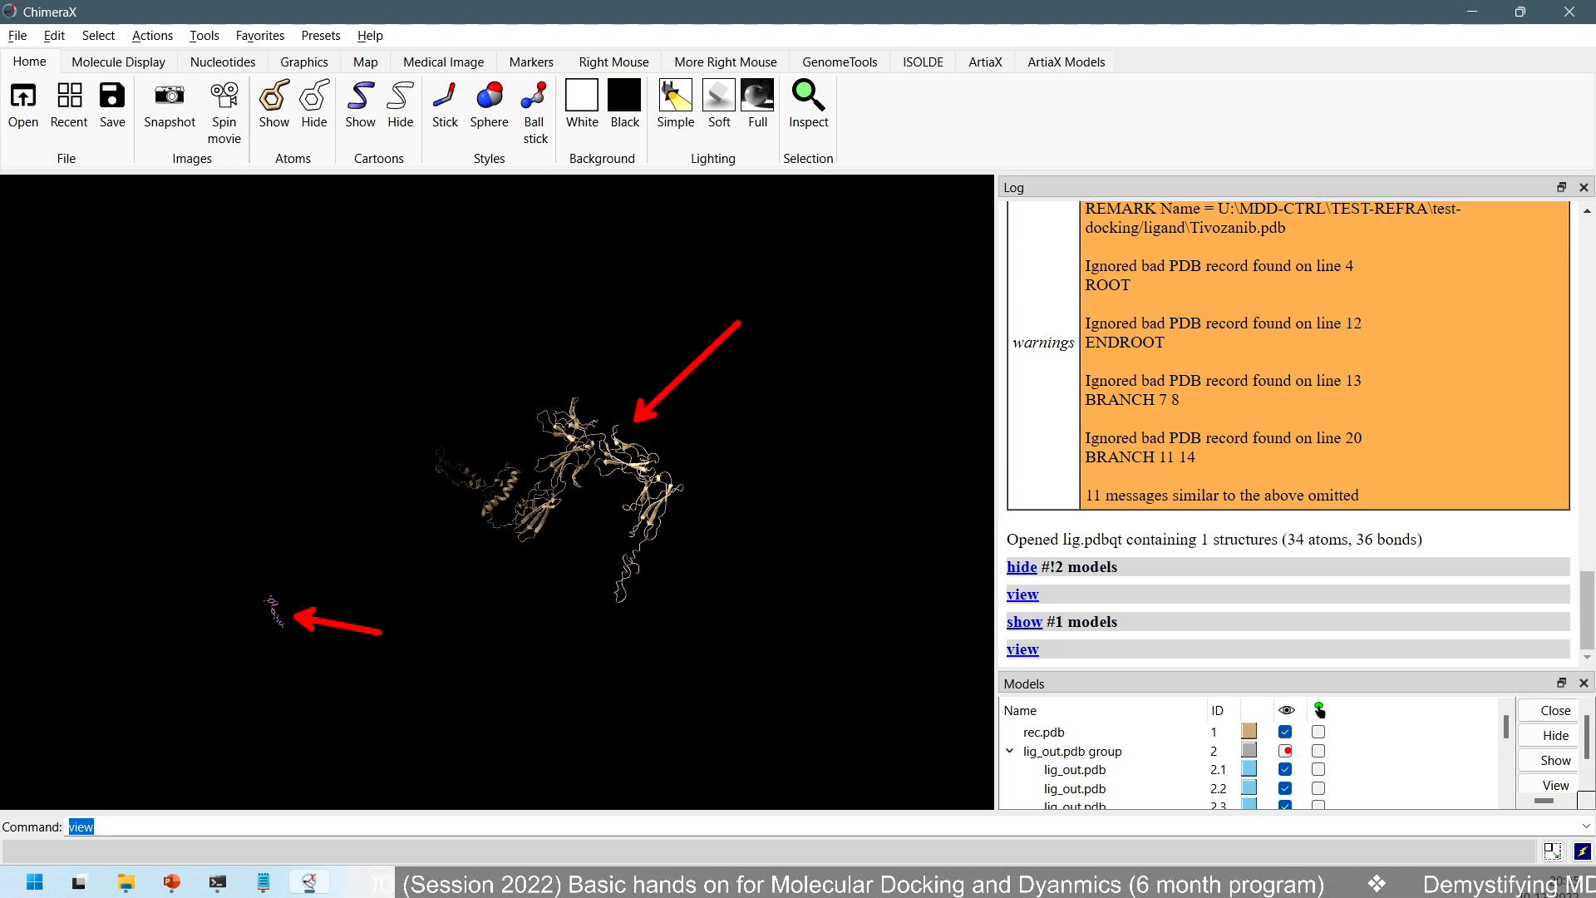
- Show and select the whole lig_out.pdb group, and mark its binding locations on the receptor with arrows
{"action": "left_click", "coordinate": [1286, 751]}
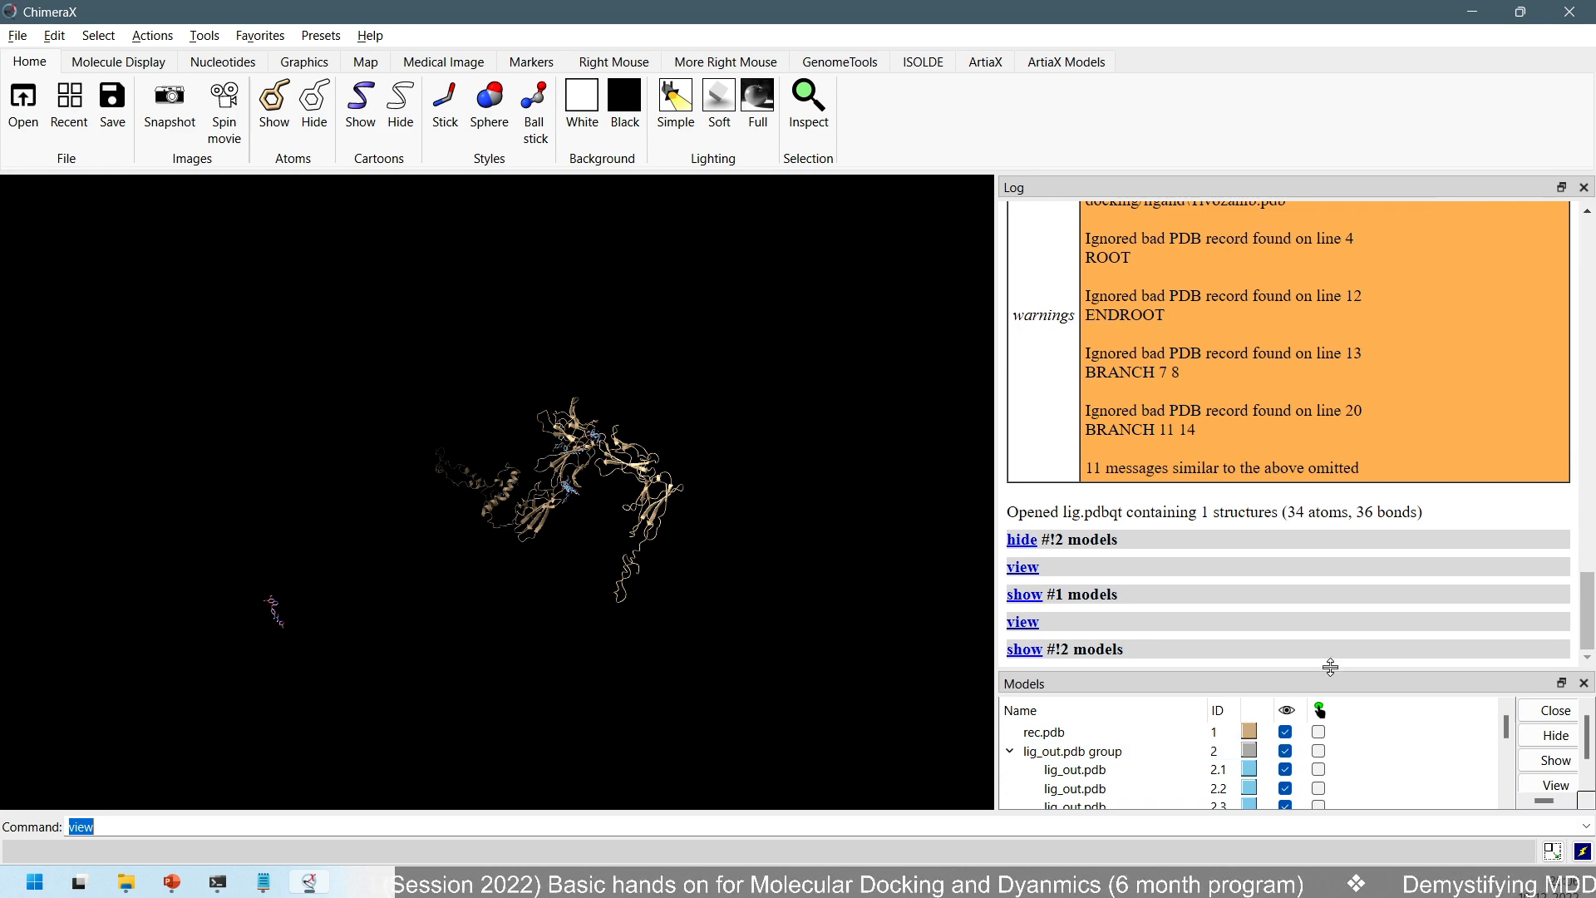
{"action": "left_click", "coordinate": [1319, 750]}
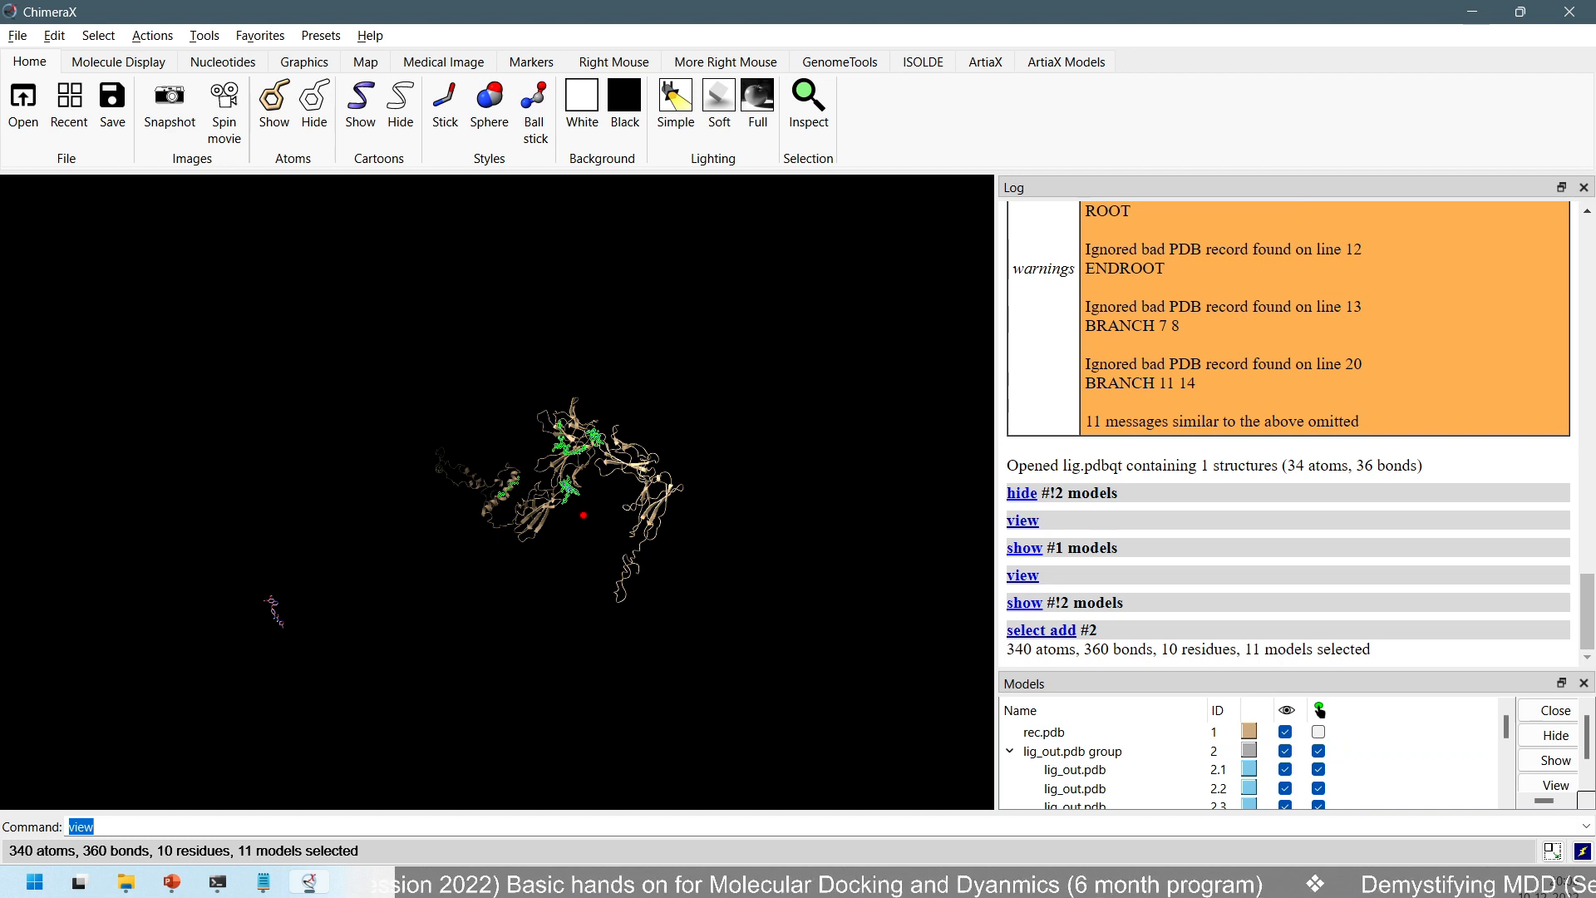
{"action": "left_click_drag", "start_coordinate": [575, 509], "coordinate": [619, 596]}
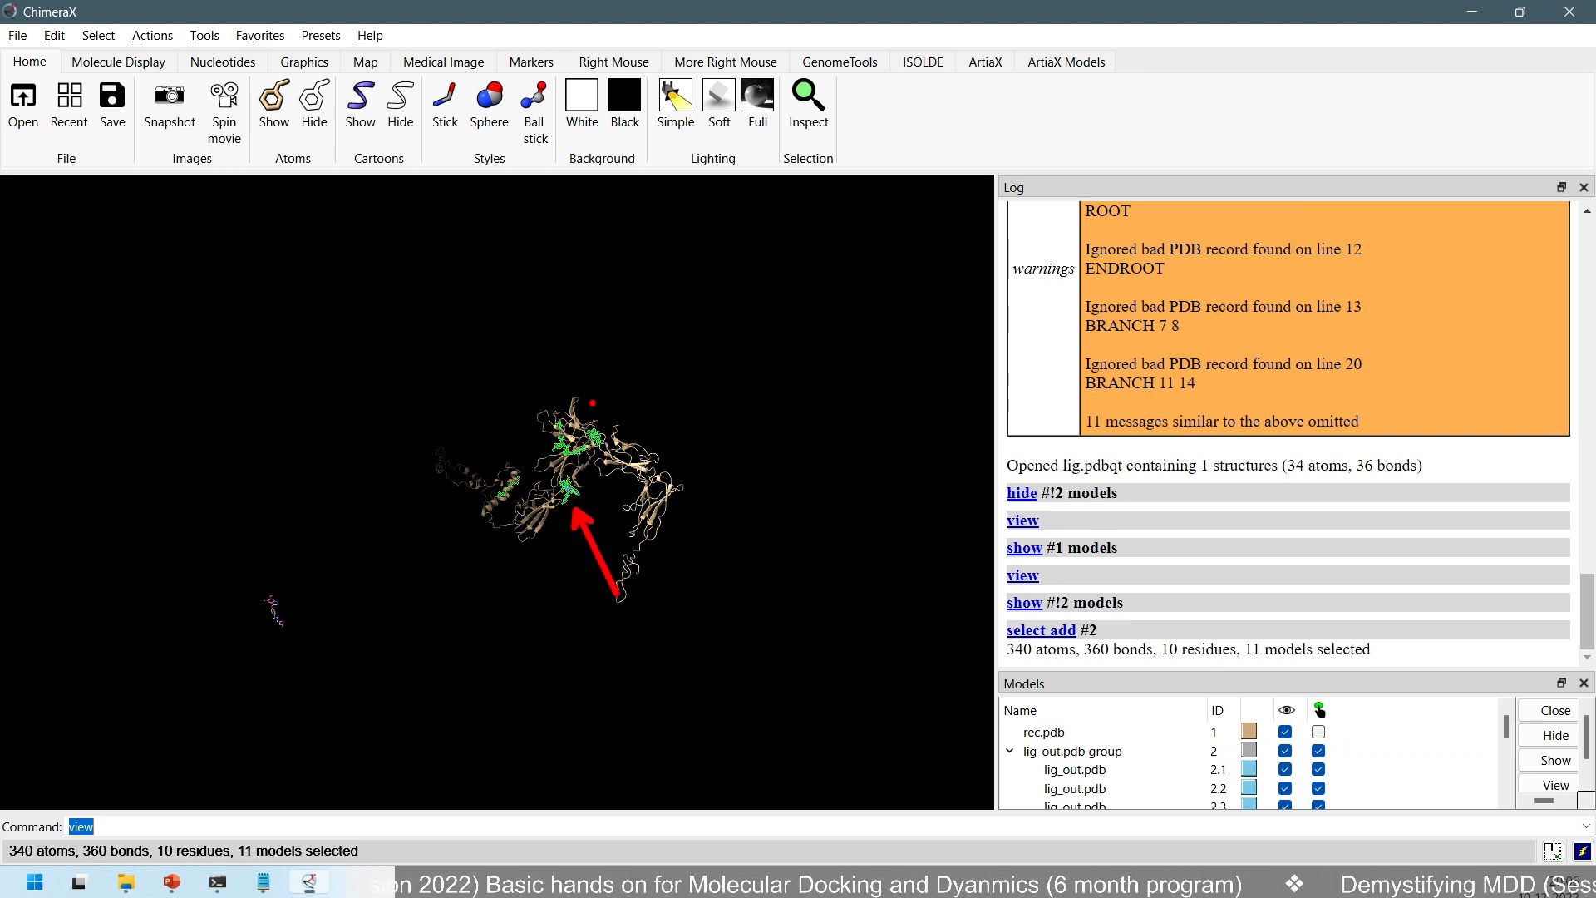
{"action": "left_click_drag", "start_coordinate": [599, 412], "coordinate": [647, 339]}
{"action": "left_click_drag", "start_coordinate": [504, 464], "coordinate": [446, 397]}
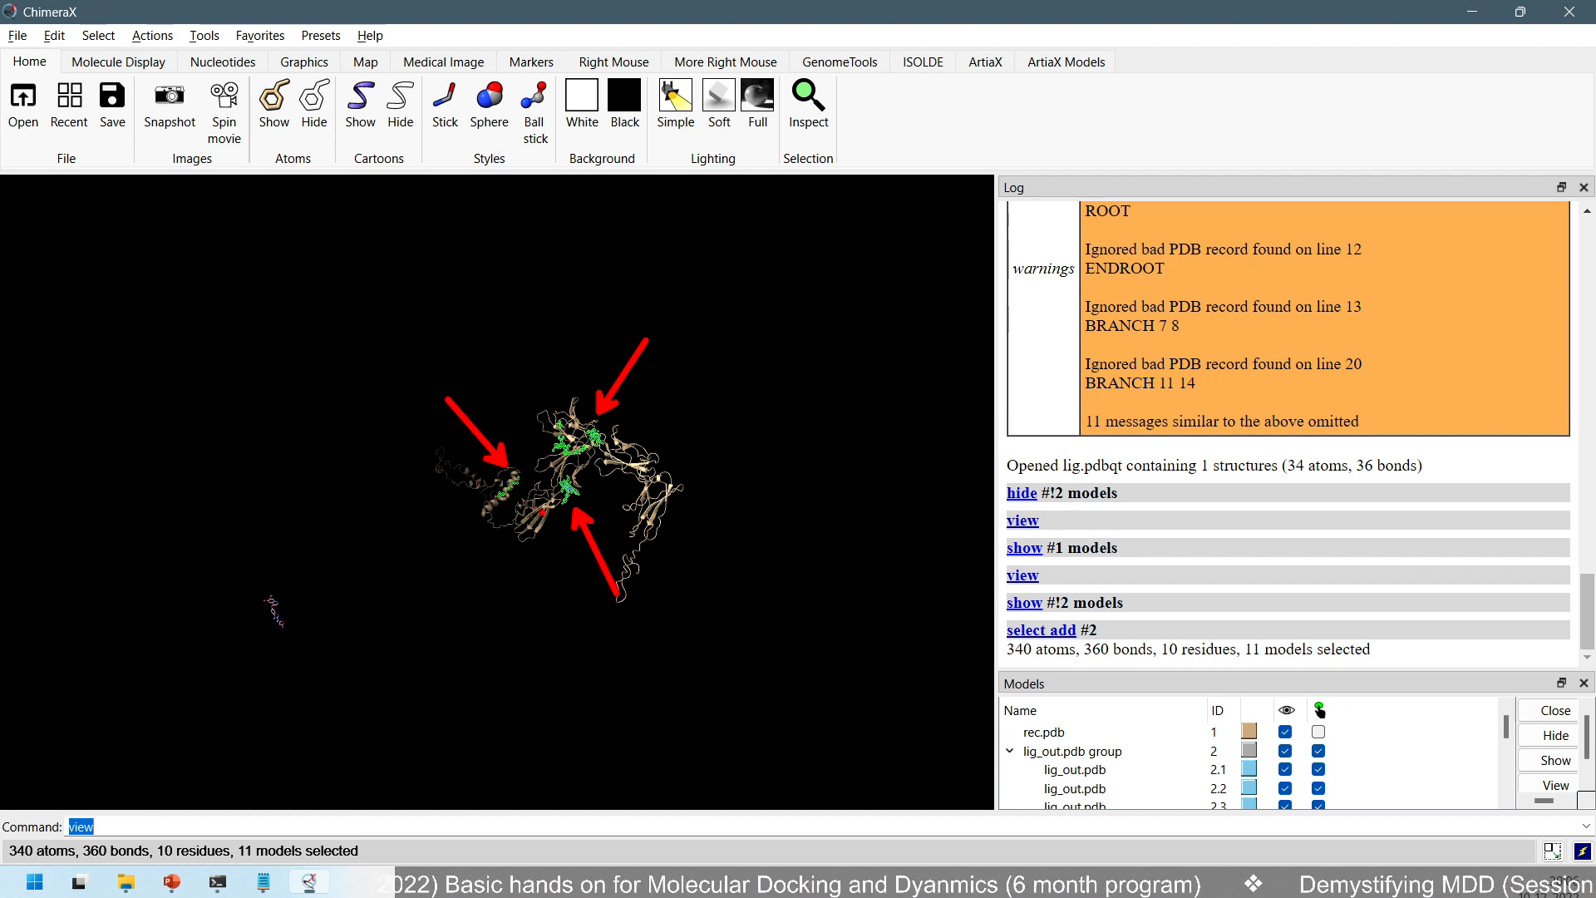
{"action": "key", "text": "Escape"}
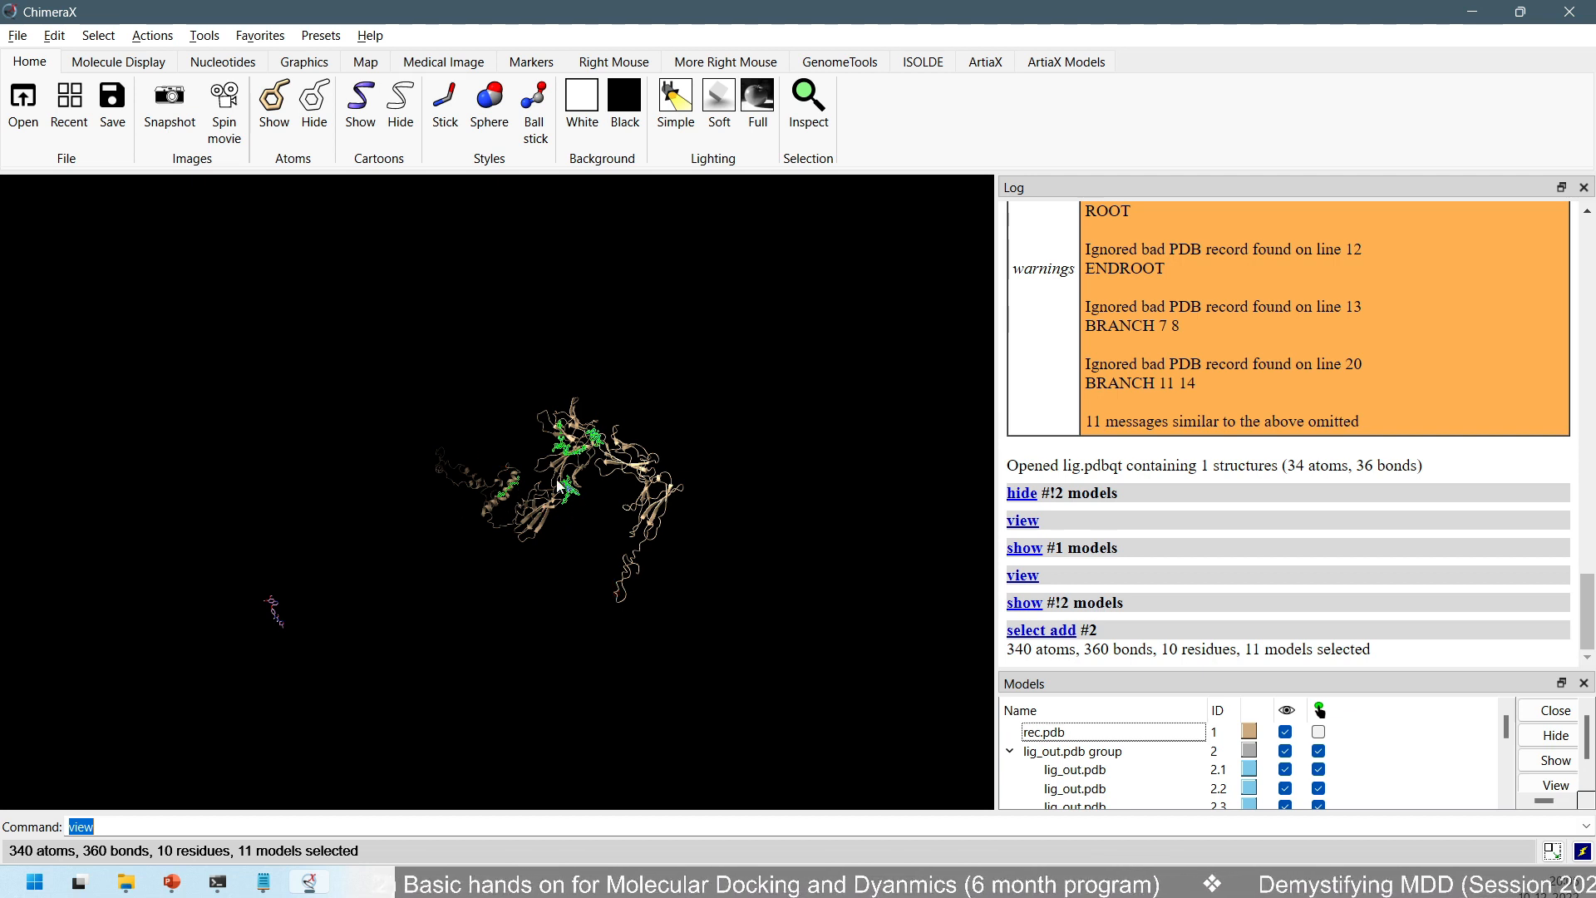
- Close the lig.pdb model and refit the view to the receptor and docked conformers
{"action": "scroll", "coordinate": [578, 493], "scroll_direction": "up", "scroll_amount": 5}
{"action": "scroll", "coordinate": [577, 481], "scroll_direction": "down", "scroll_amount": 6}
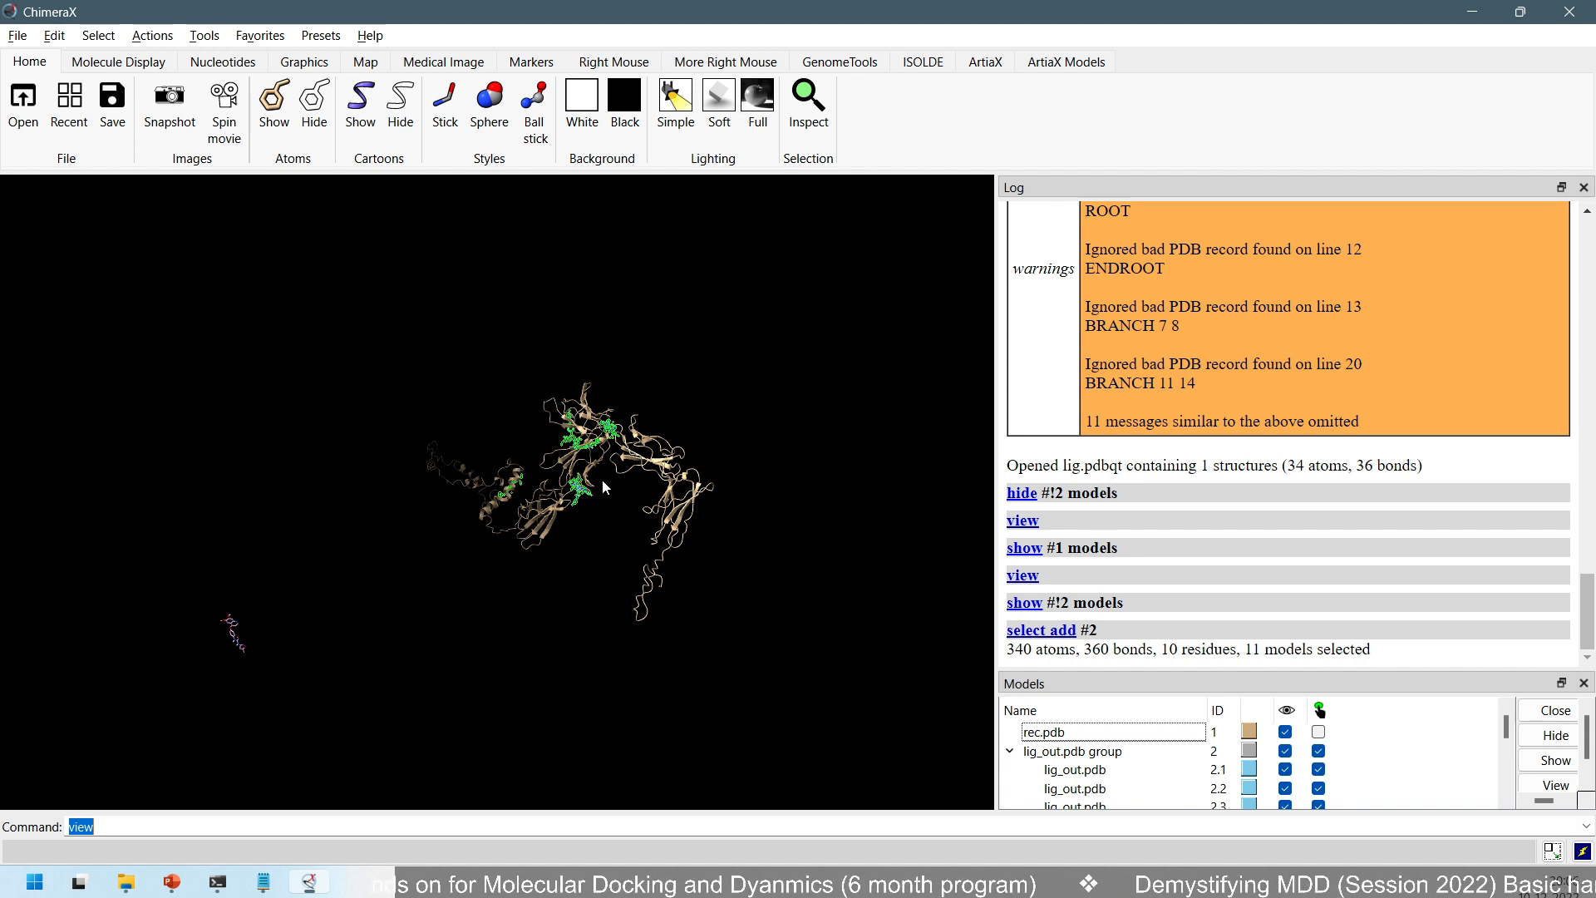
{"action": "left_click", "coordinate": [1011, 754]}
{"action": "left_click", "coordinate": [1073, 768]}
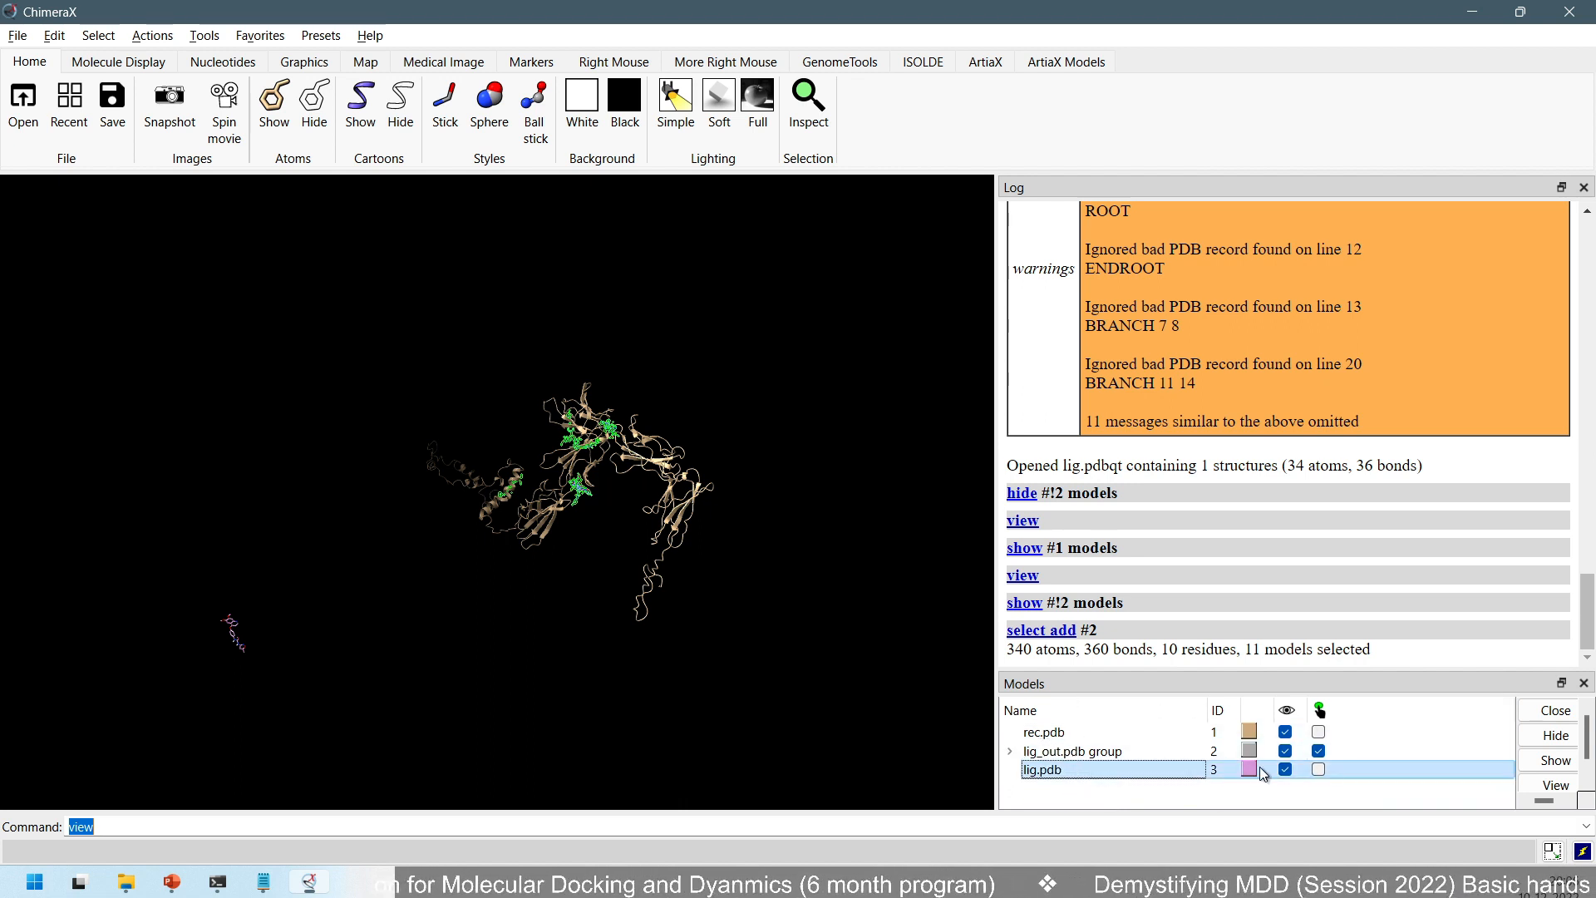
{"action": "left_click", "coordinate": [1554, 710]}
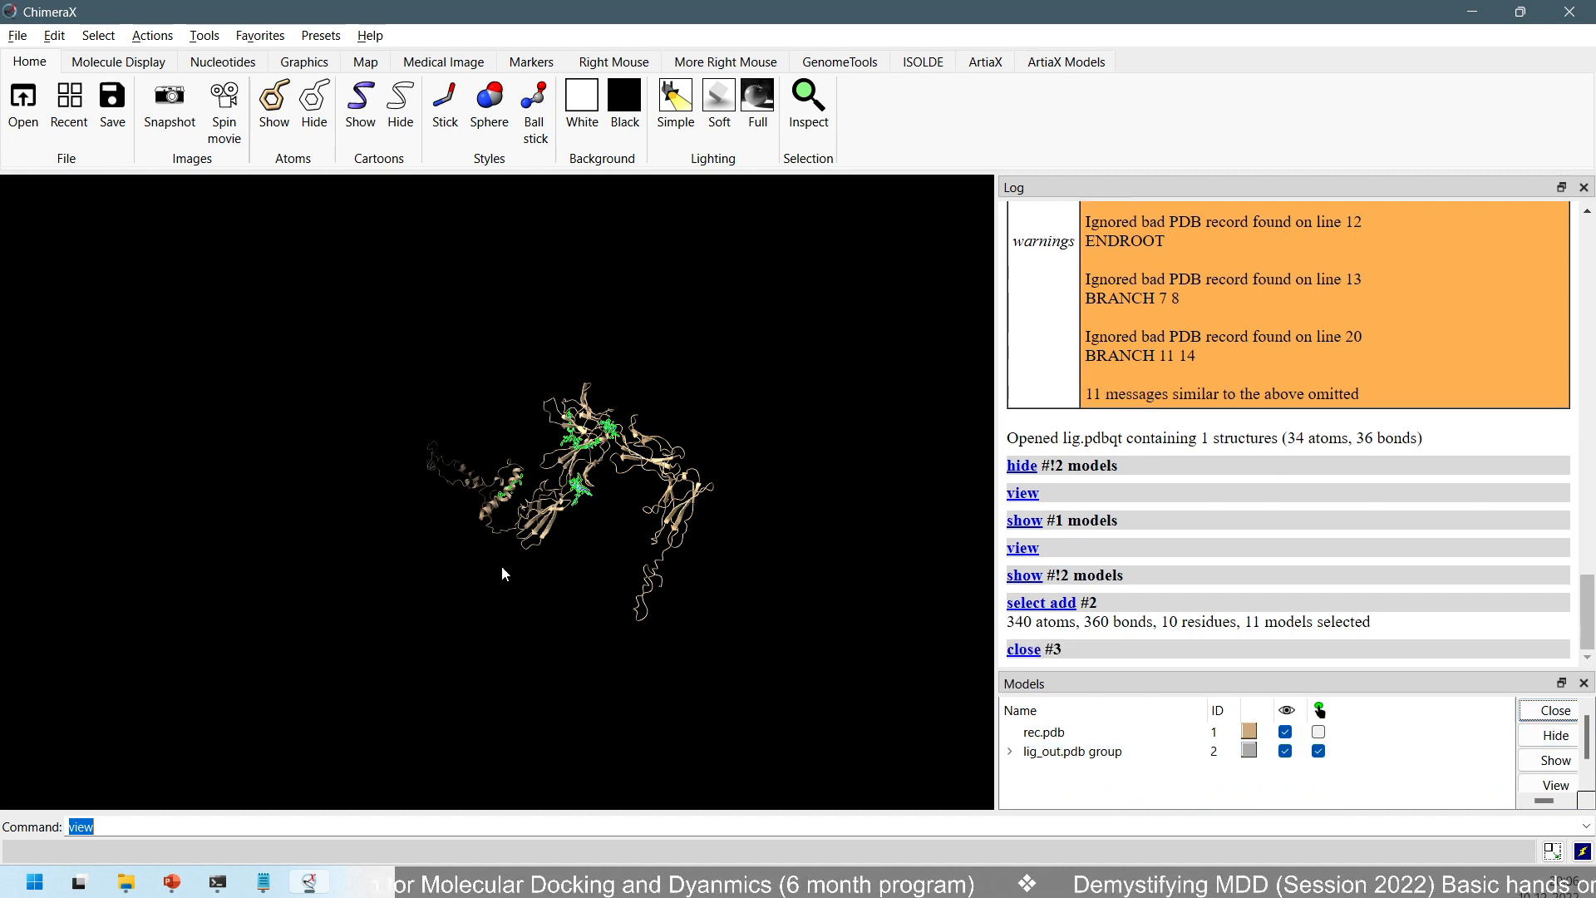
{"action": "key", "text": "Return"}
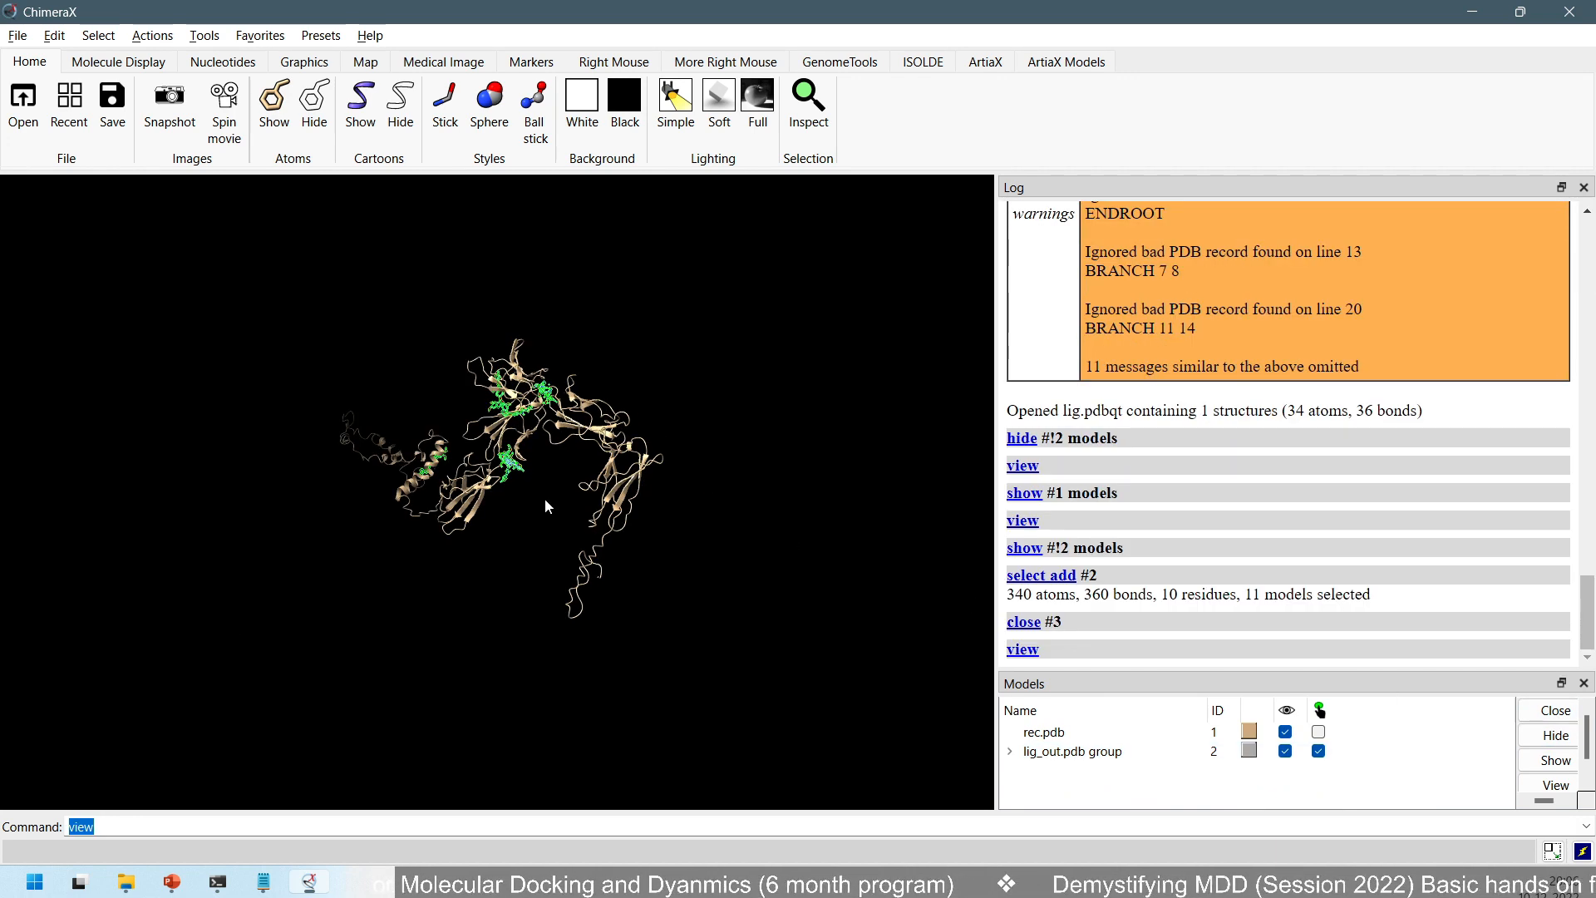
- Expand the lig_out.pdb group and enlarge the model list to show every docked conformer
{"action": "scroll", "coordinate": [545, 481], "scroll_direction": "up", "scroll_amount": 3}
{"action": "left_click_drag", "start_coordinate": [657, 359], "coordinate": [636, 463]}
{"action": "scroll", "coordinate": [631, 597], "scroll_direction": "up", "scroll_amount": 1}
{"action": "left_click", "coordinate": [1011, 752]}
{"action": "left_click_drag", "start_coordinate": [1178, 665], "coordinate": [1178, 323]}
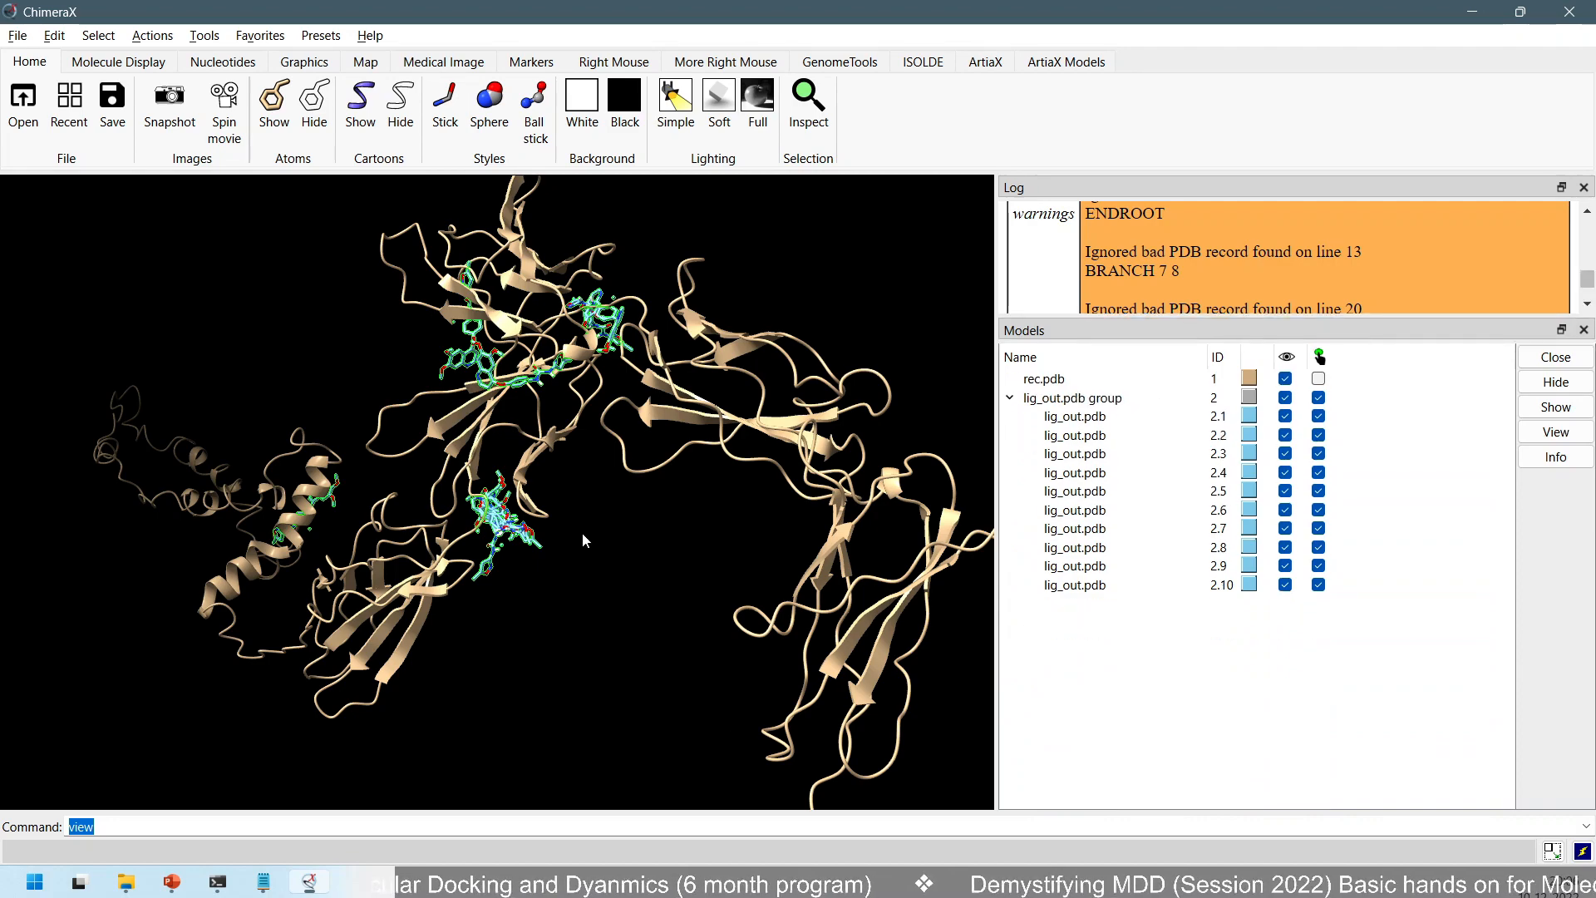
- Create a model series slider for the ten docked conformers with the command mseries slider #2.1-10
{"action": "left_click_drag", "start_coordinate": [582, 470], "coordinate": [701, 517]}
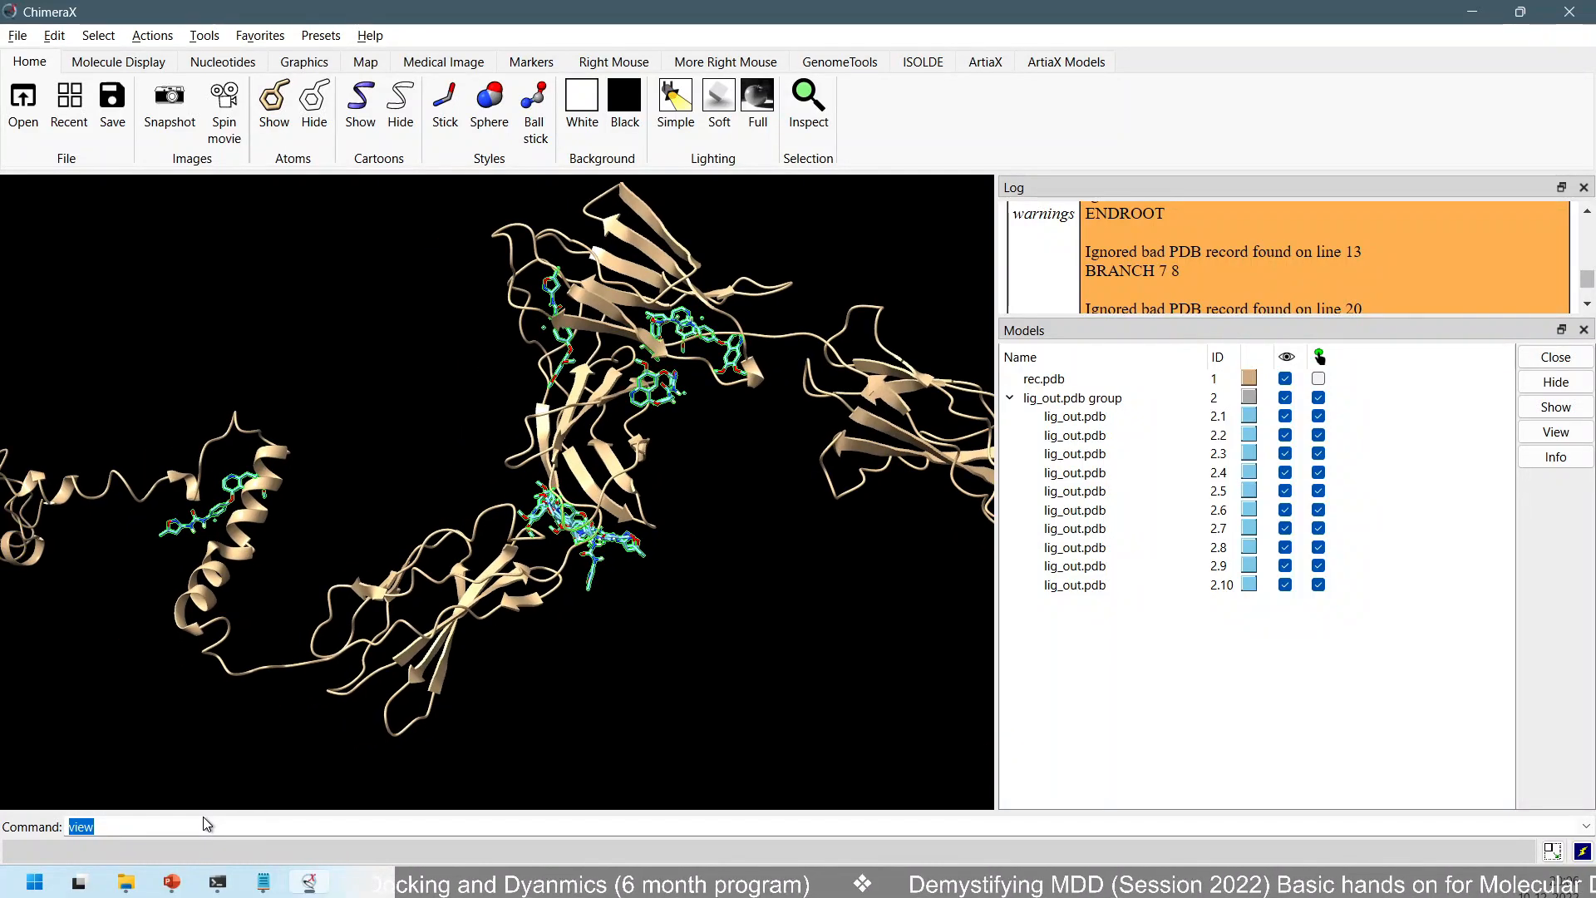
{"action": "type", "text": "ms"}
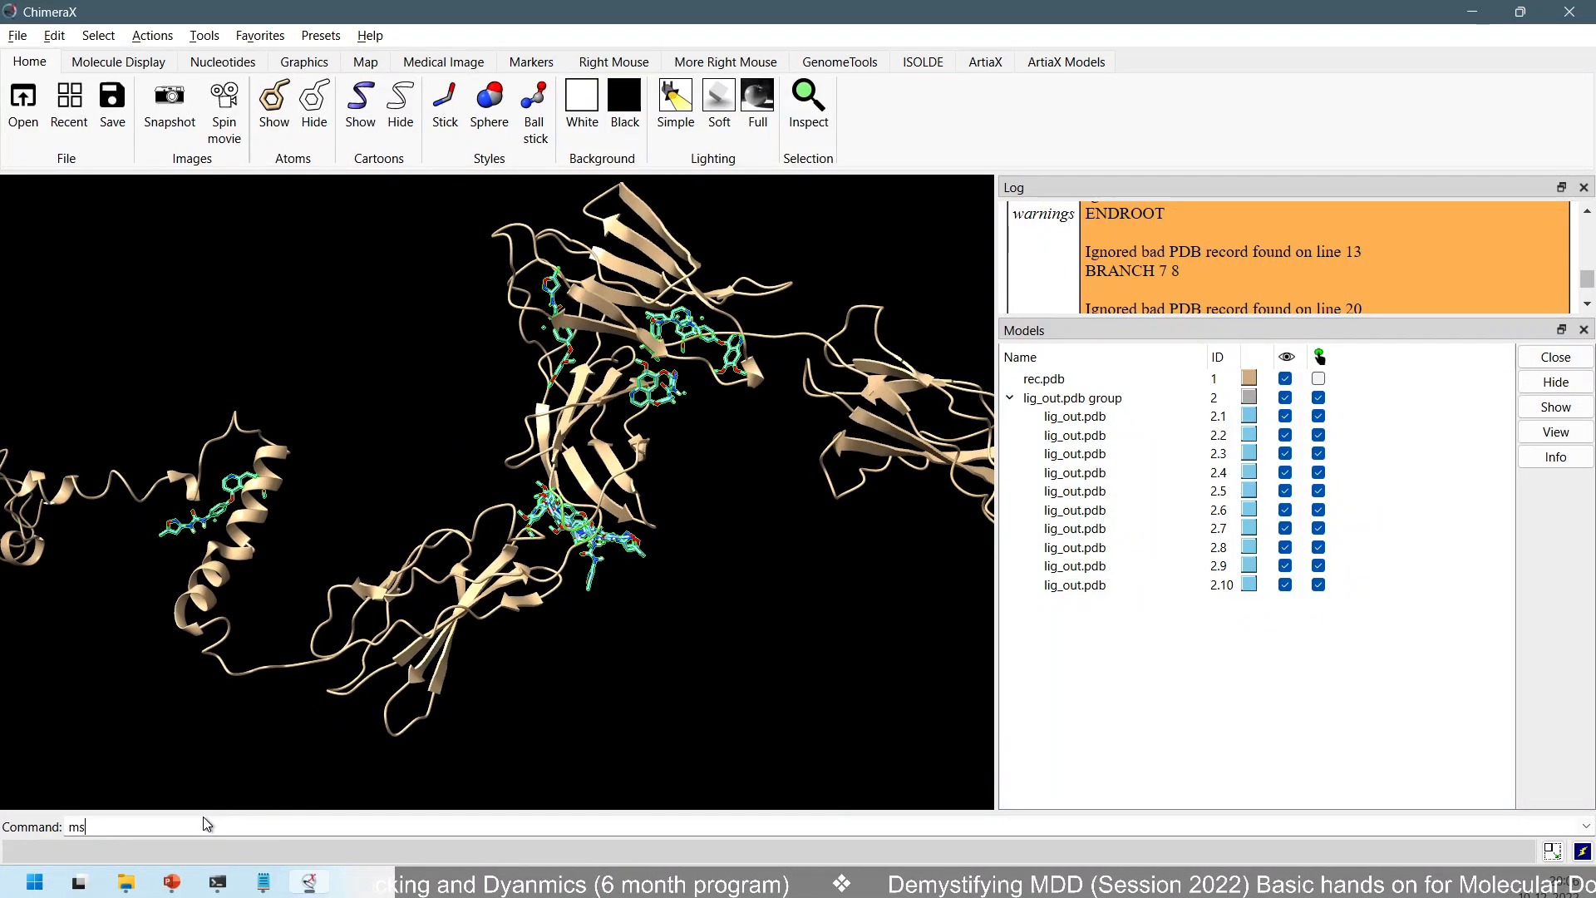
{"action": "type", "text": "eries "}
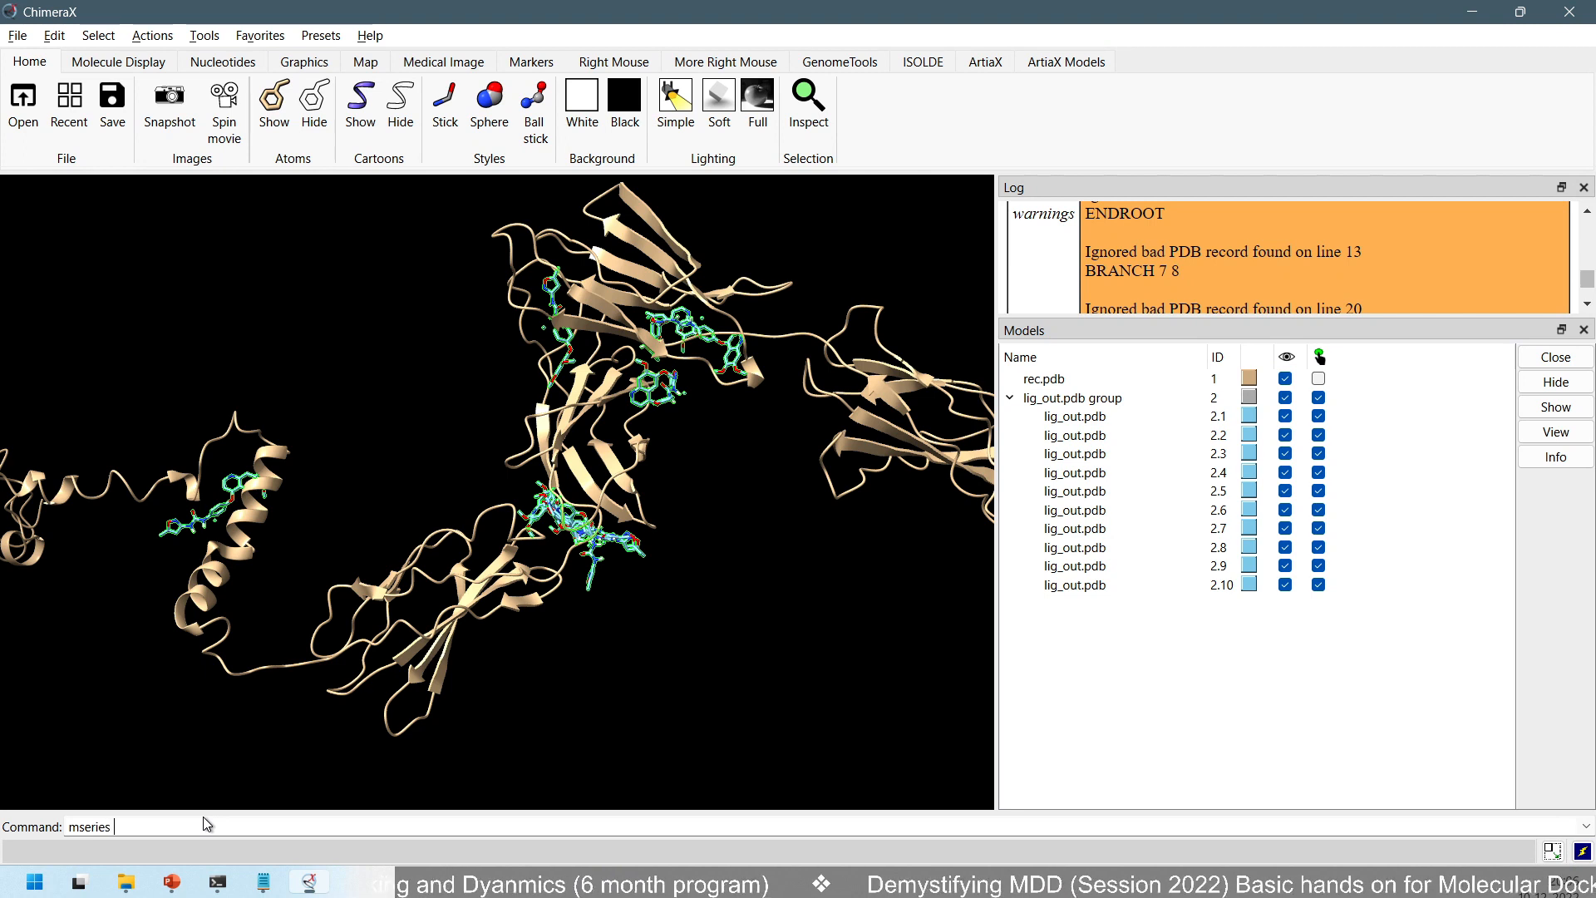
{"action": "type", "text": "slider "}
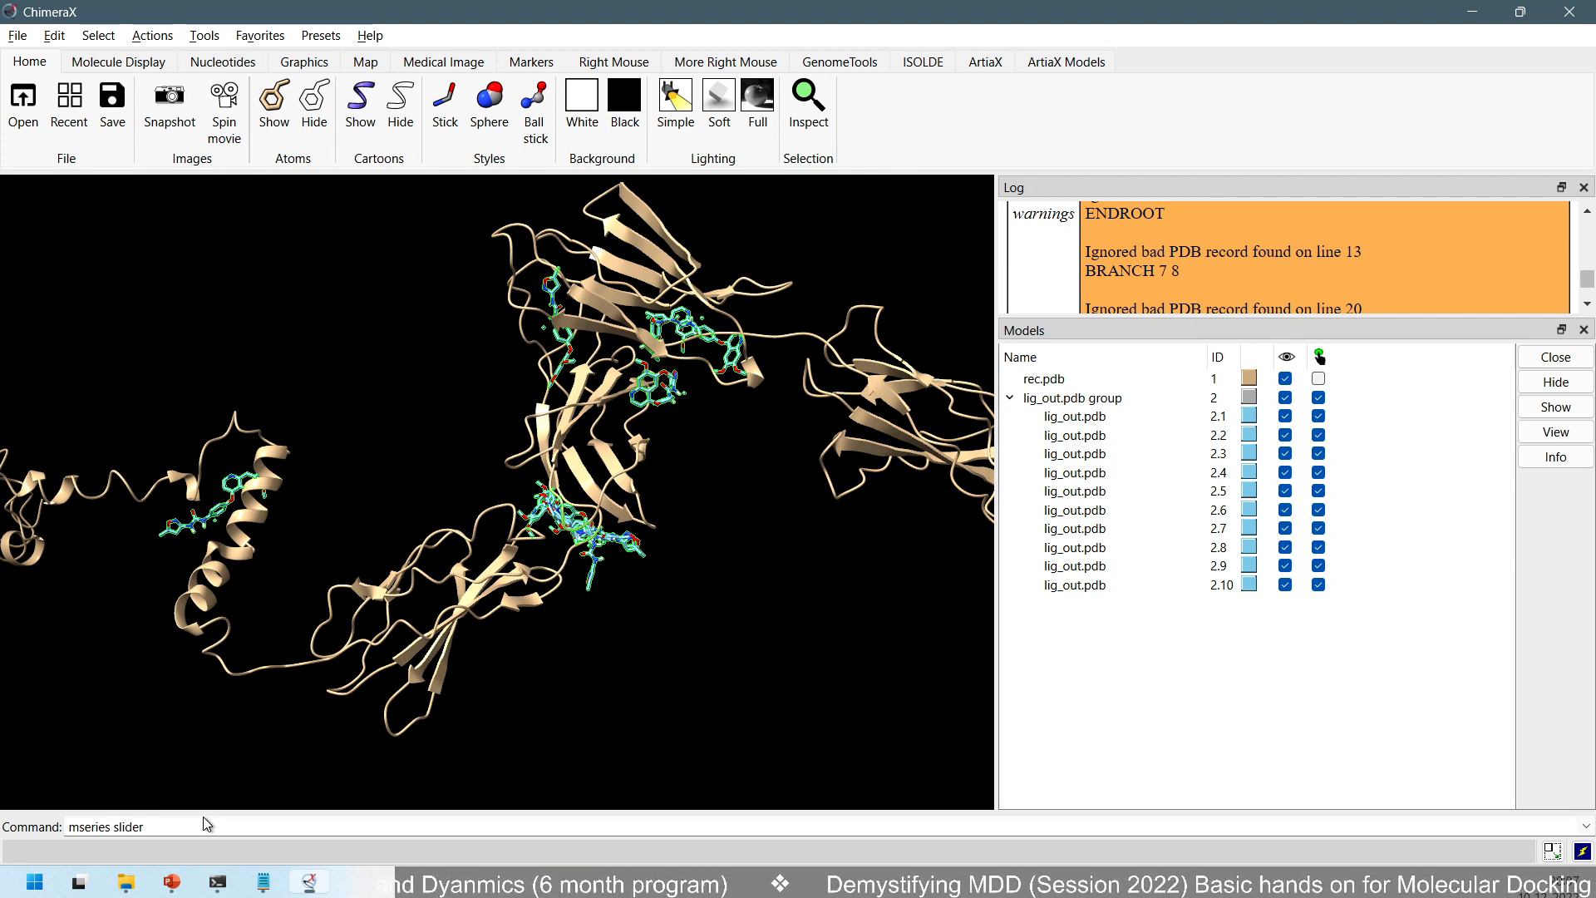
{"action": "type", "text": "#"}
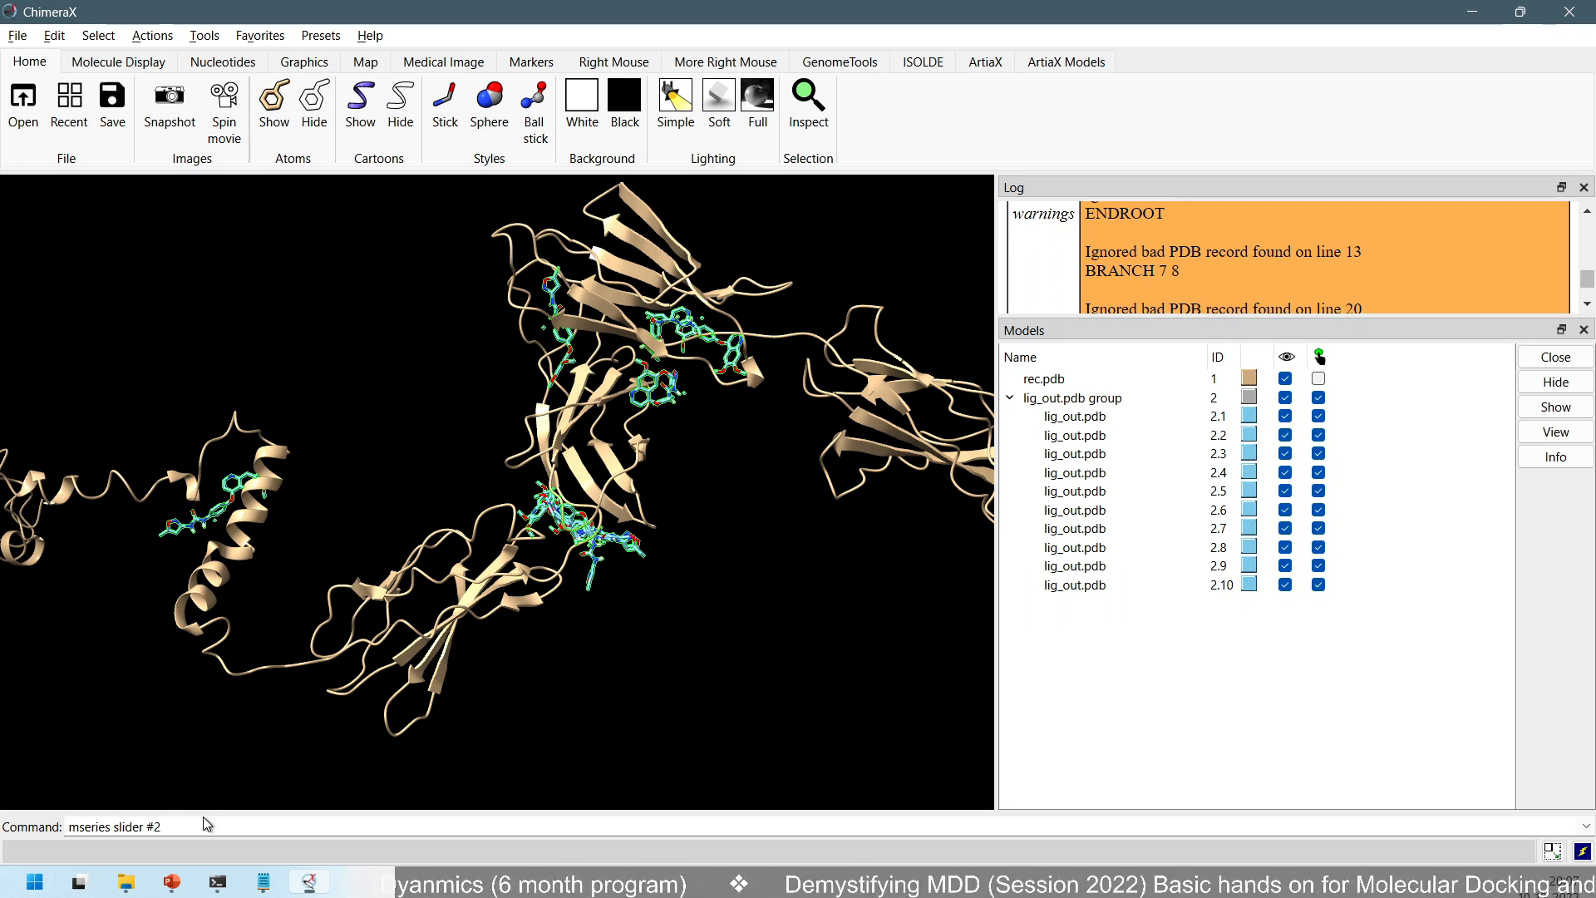
{"action": "type", "text": "2.1-10"}
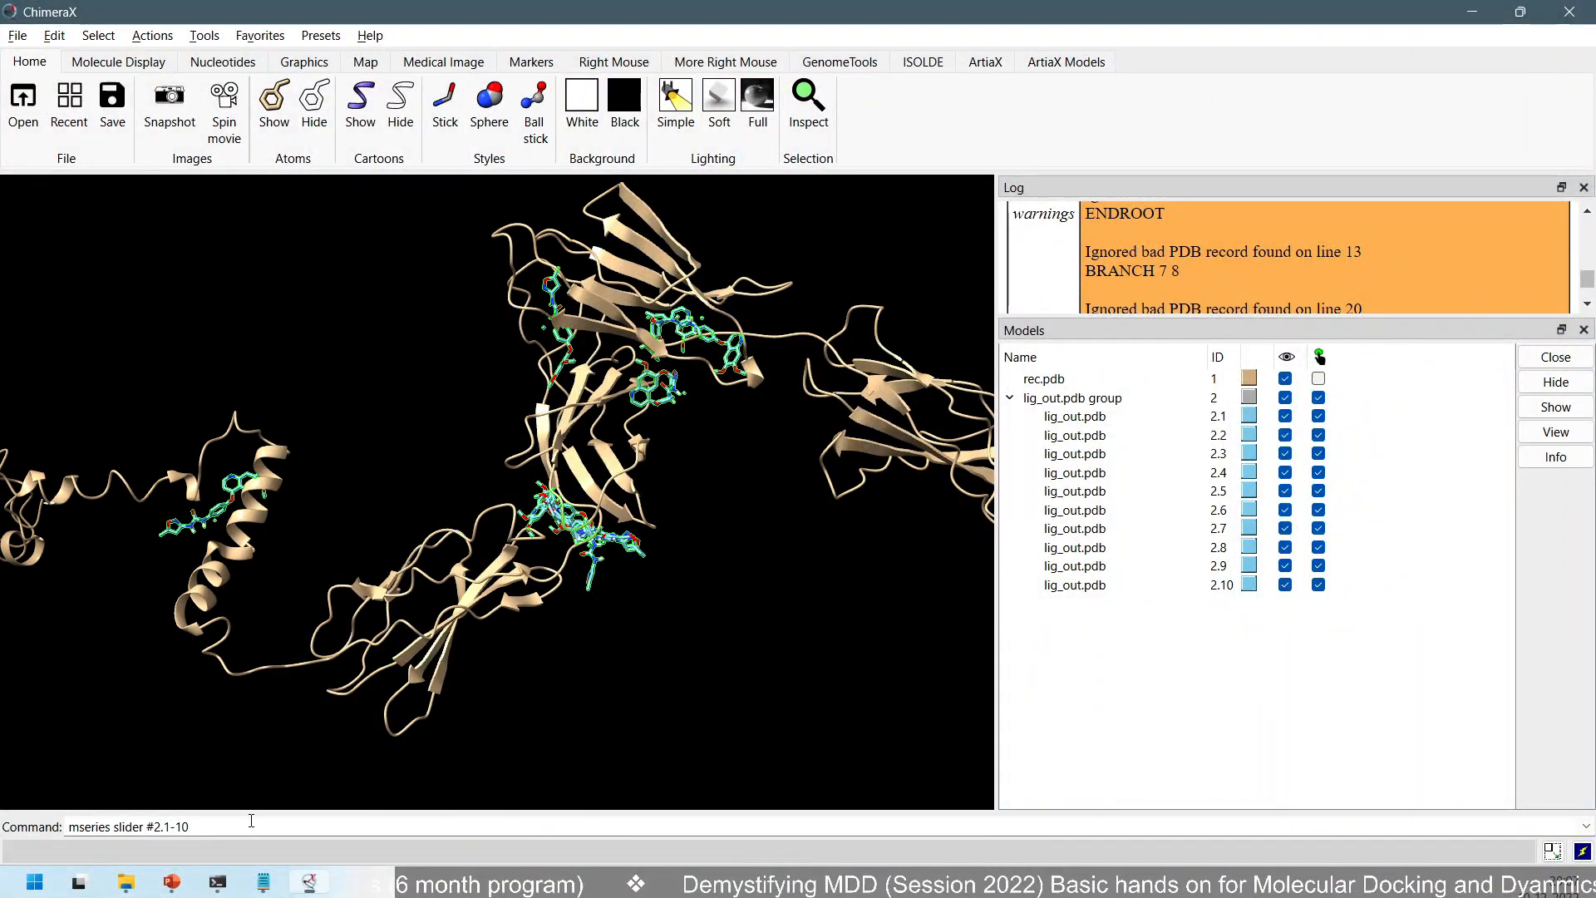
{"action": "key", "text": "Return"}
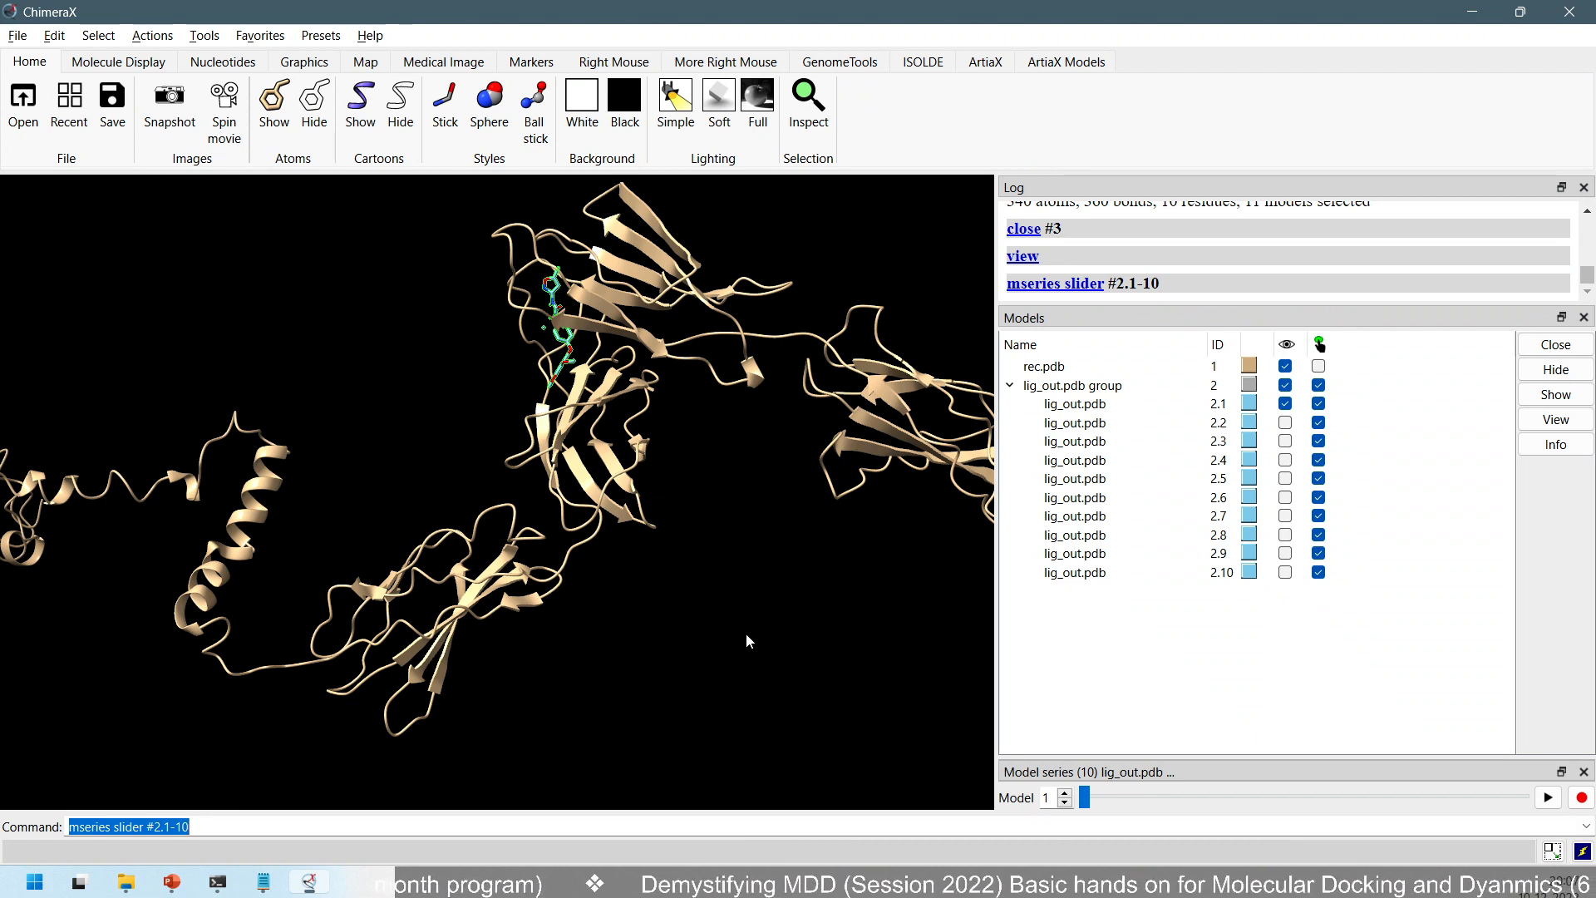
- Advance the model series one conformer at a time from 1 to 9 to examine each docking location
{"action": "left_click", "coordinate": [1064, 794]}
{"action": "left_click", "coordinate": [1065, 794]}
{"action": "left_click", "coordinate": [1066, 795]}
{"action": "left_click", "coordinate": [1065, 795]}
{"action": "left_click", "coordinate": [1065, 795]}
{"action": "left_click", "coordinate": [1065, 795]}
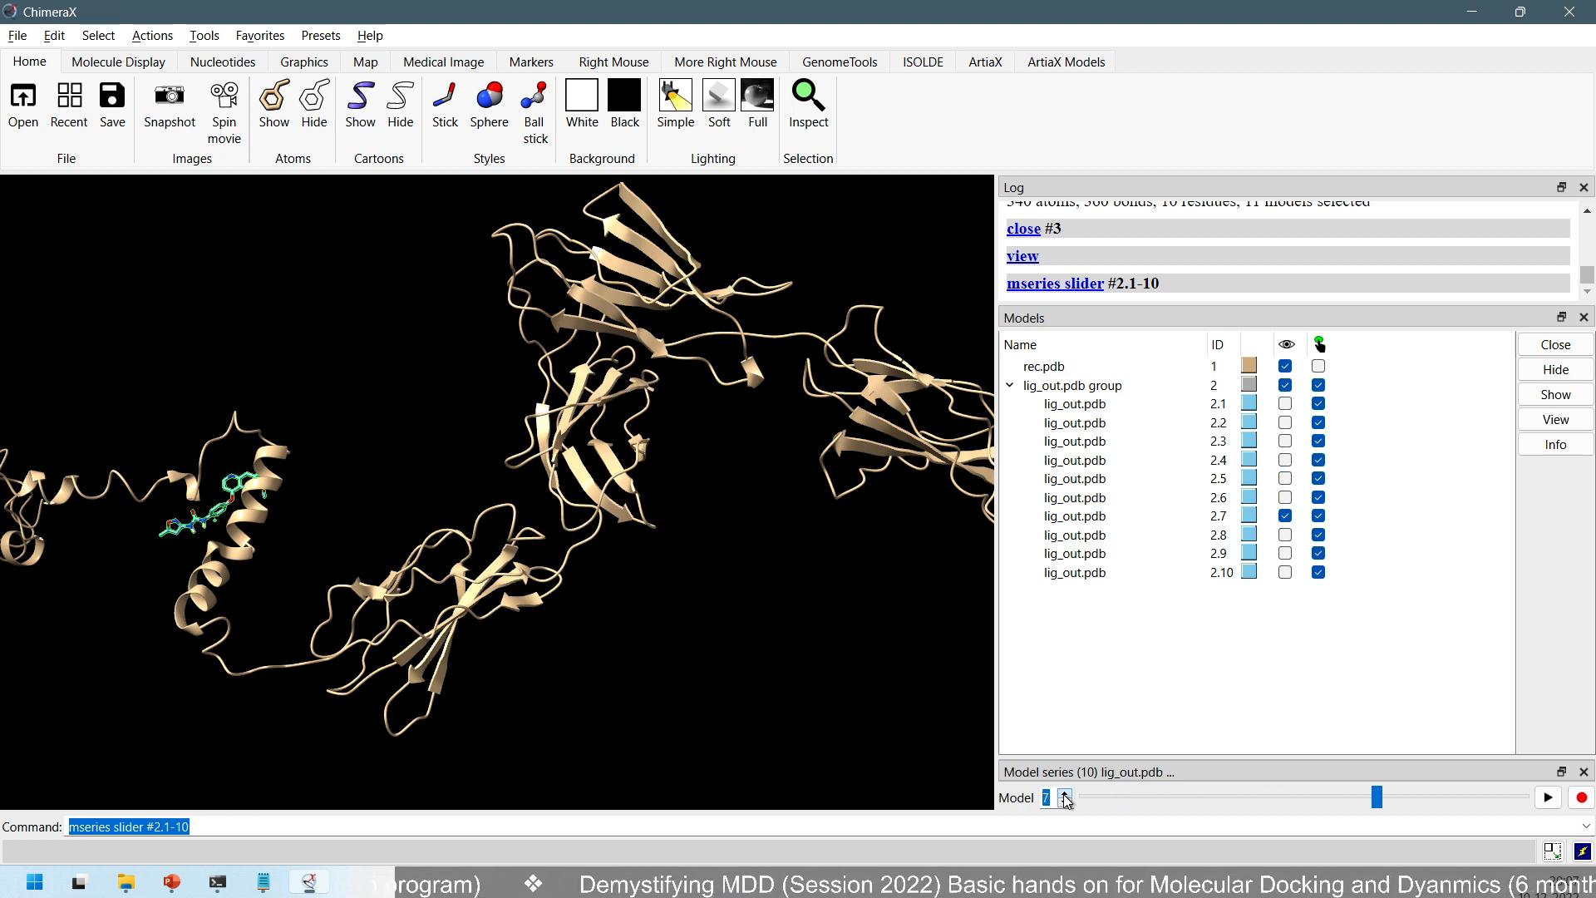
{"action": "left_click", "coordinate": [1066, 795]}
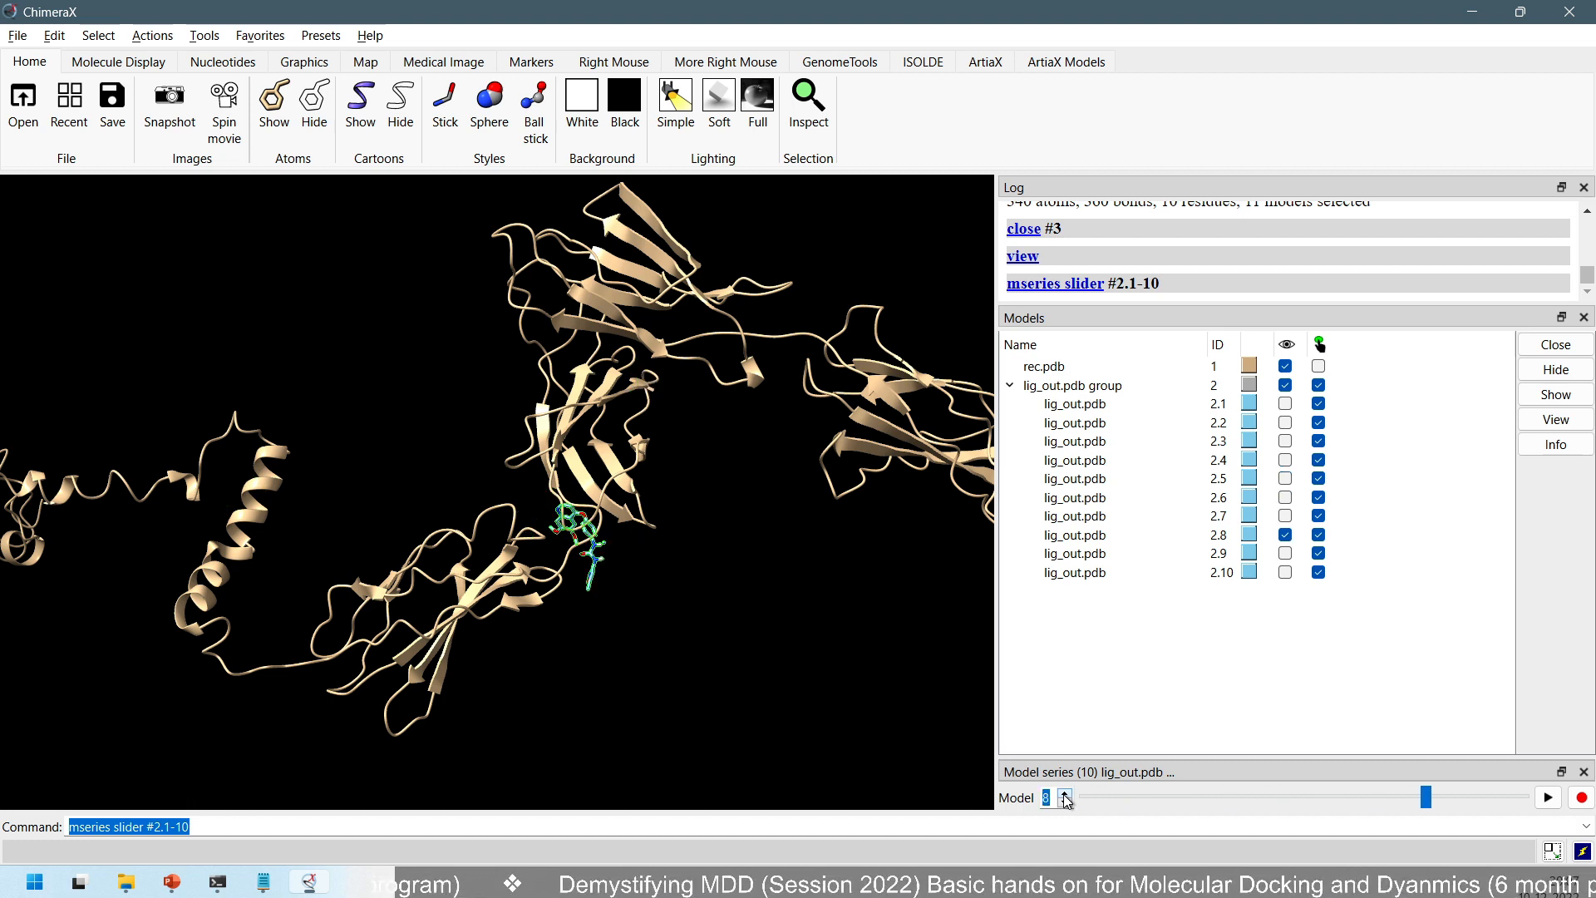
{"action": "left_click", "coordinate": [1065, 795]}
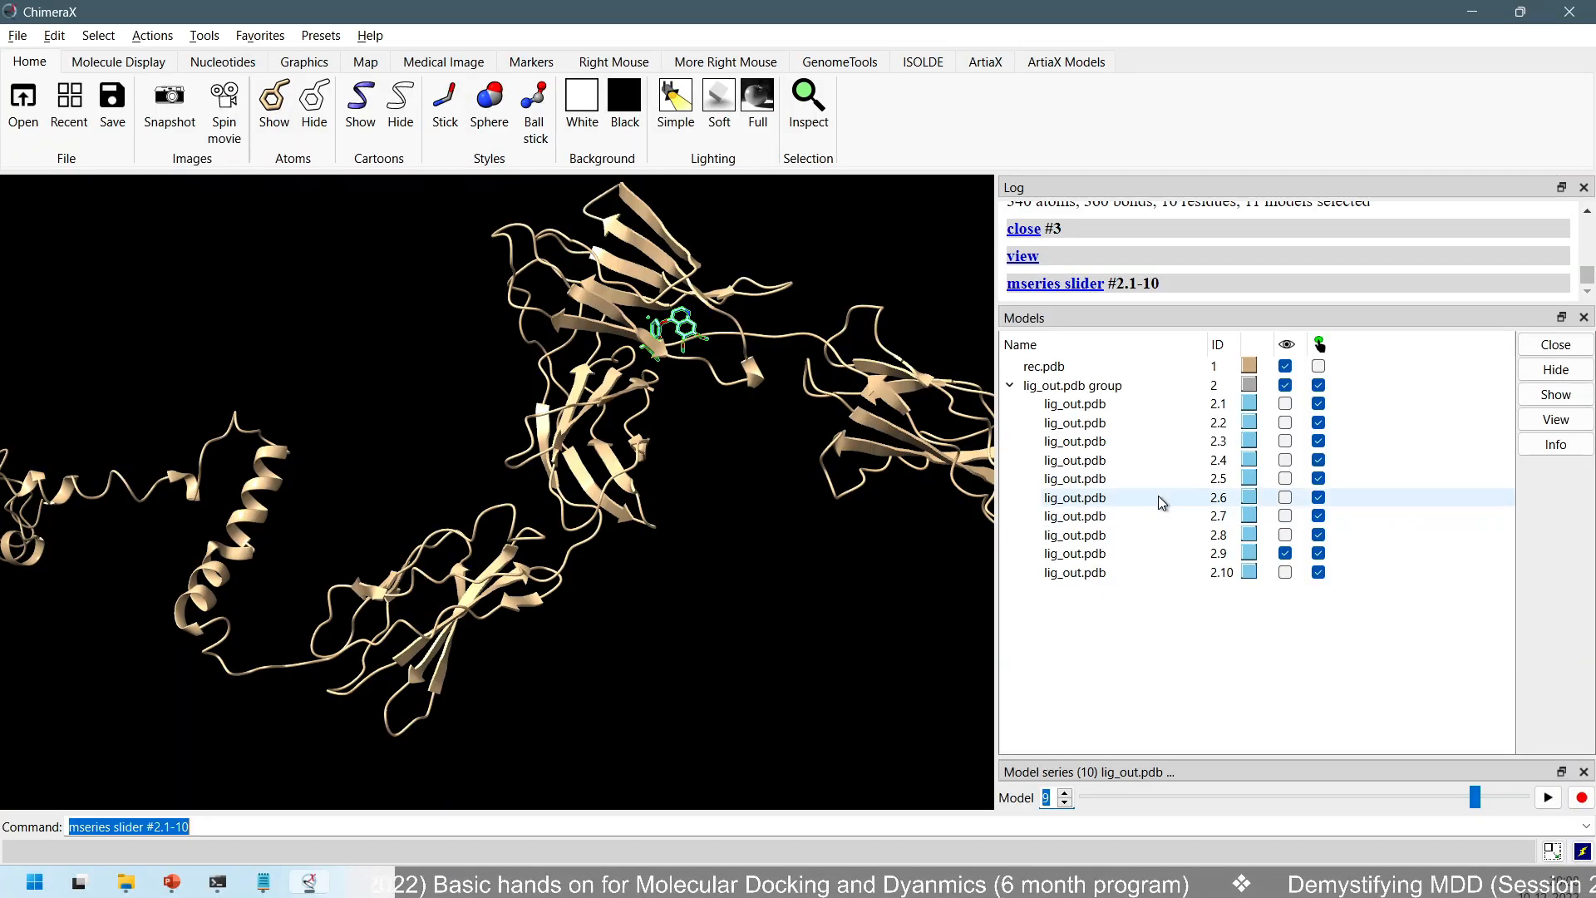
- Highlight the lig_out.pdb conformers 2.1 to 2.10 in the model list with a red box and arrows, and clear the annotations
{"action": "left_click", "coordinate": [1215, 408]}
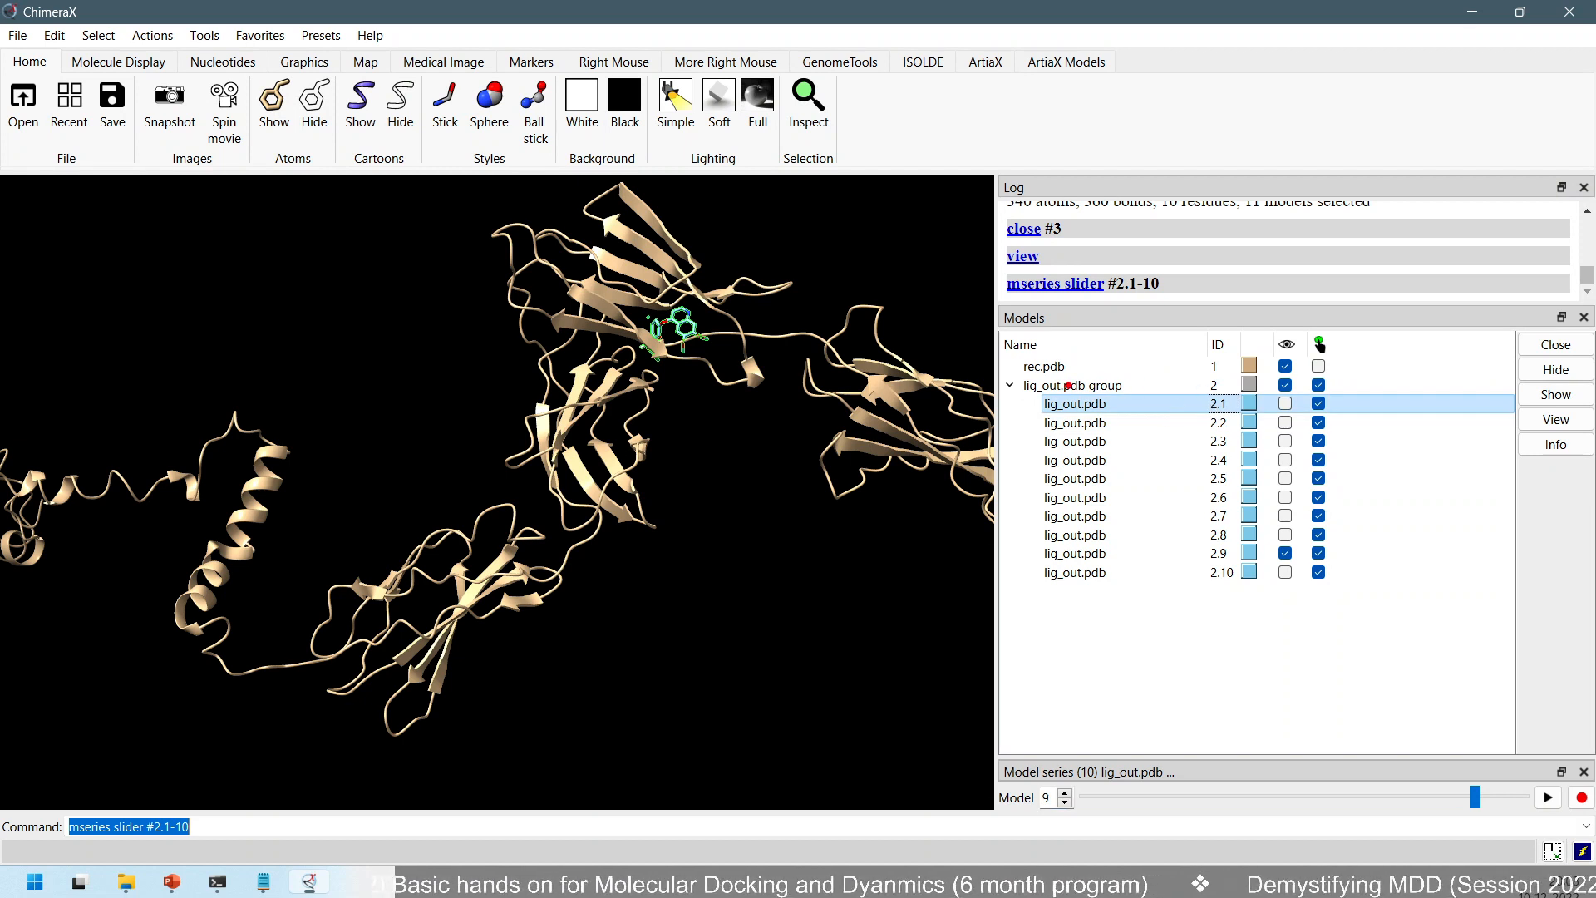
{"action": "mouse_move", "coordinate": [991, 374]}
{"action": "left_mouse_down"}
{"action": "mouse_move", "coordinate": [1105, 472]}
{"action": "mouse_move", "coordinate": [1364, 605]}
{"action": "left_mouse_up"}
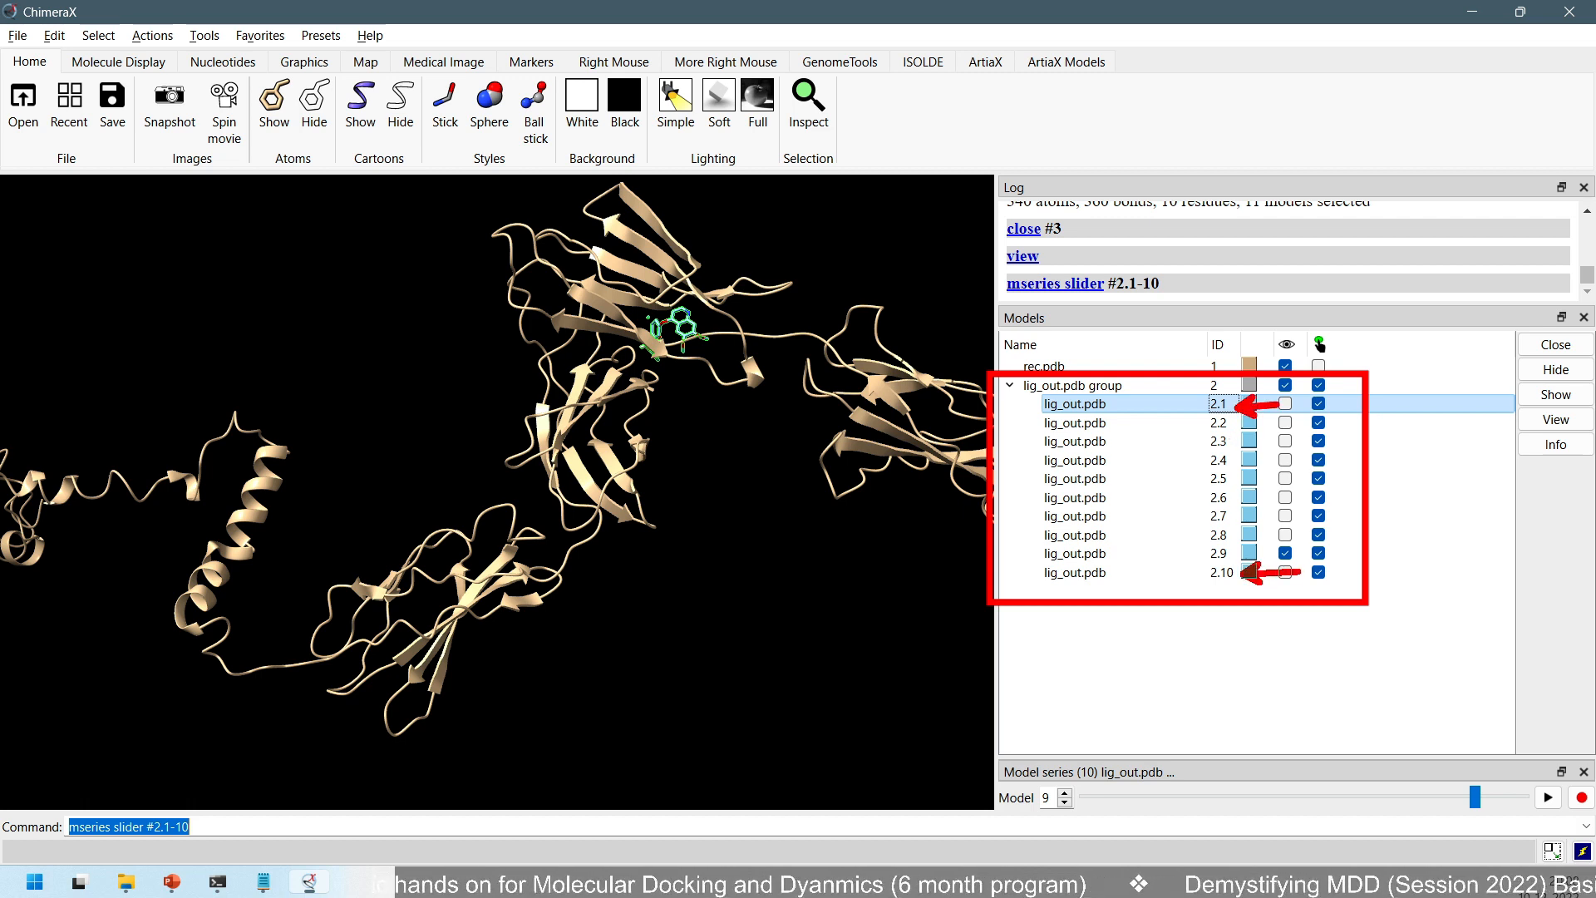
{"action": "key", "text": "Escape"}
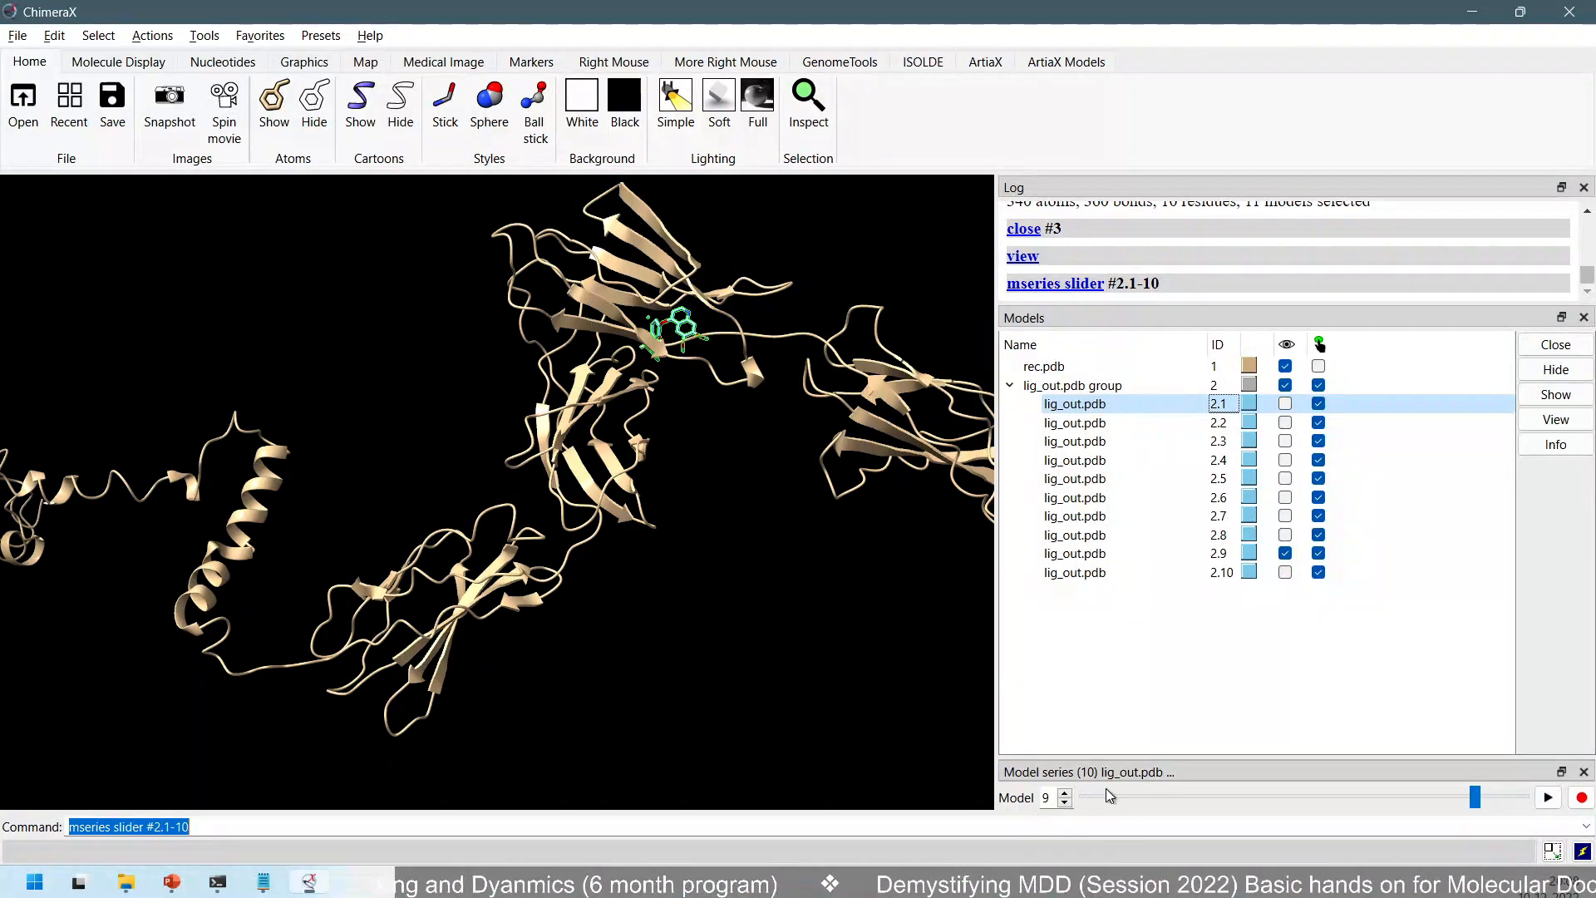
- Advance the model series to conformer 10 and step back through the conformers to 1
{"action": "left_click", "coordinate": [1065, 793]}
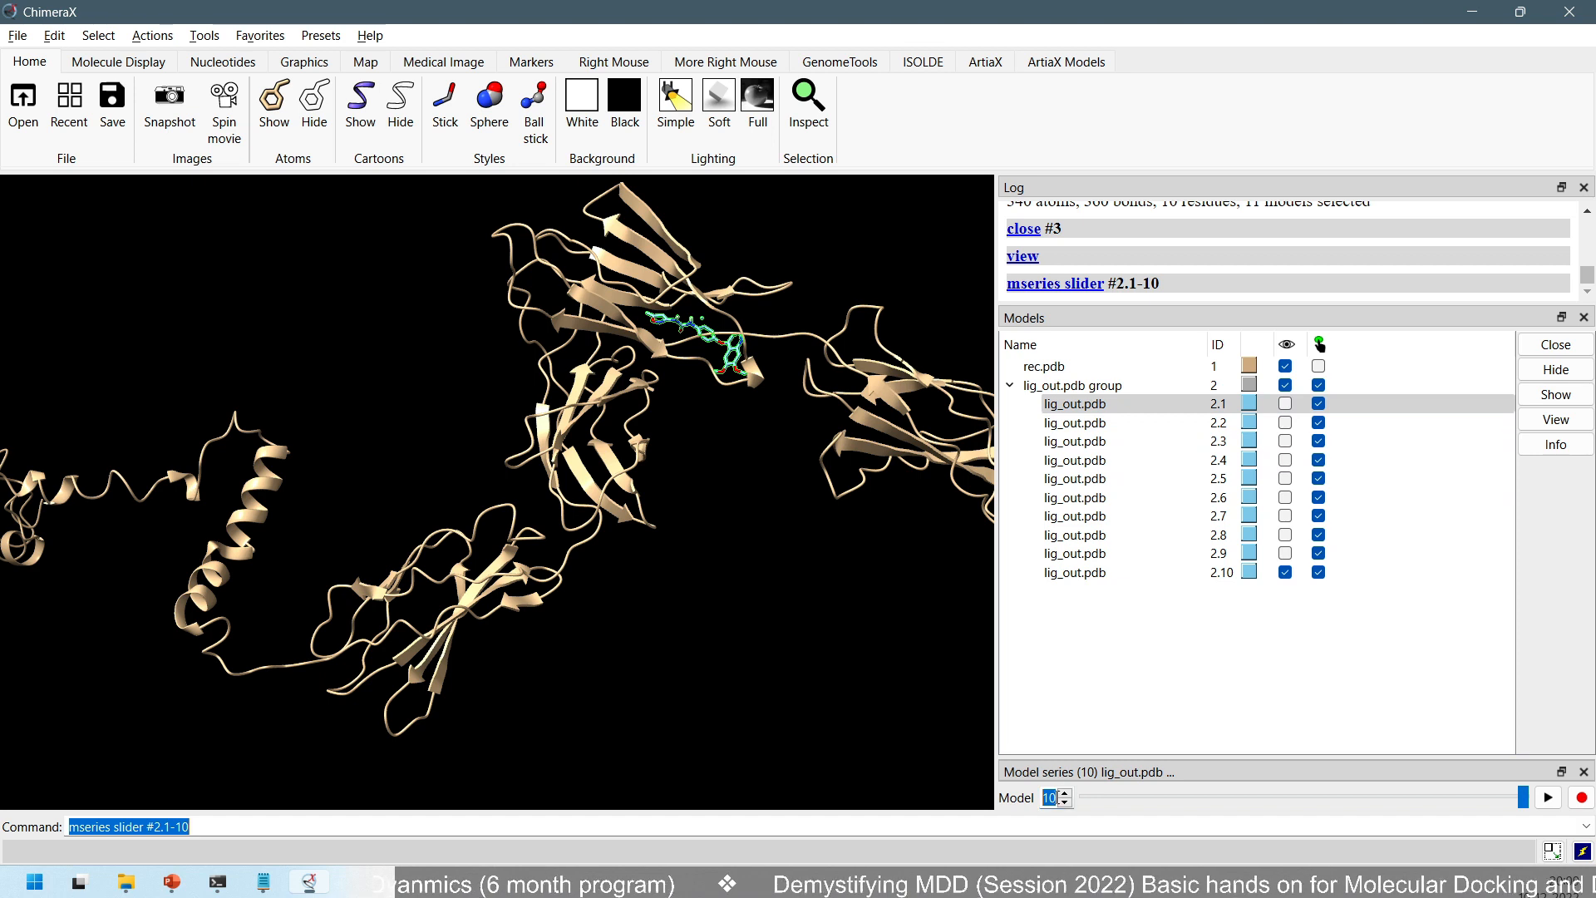
{"action": "left_click", "coordinate": [1065, 803]}
{"action": "left_click", "coordinate": [1065, 803]}
{"action": "left_click", "coordinate": [1065, 803]}
{"action": "left_click", "coordinate": [1066, 804]}
{"action": "left_click", "coordinate": [1065, 803]}
{"action": "left_click", "coordinate": [1065, 803]}
{"action": "left_click", "coordinate": [1065, 803]}
{"action": "left_click", "coordinate": [1065, 803]}
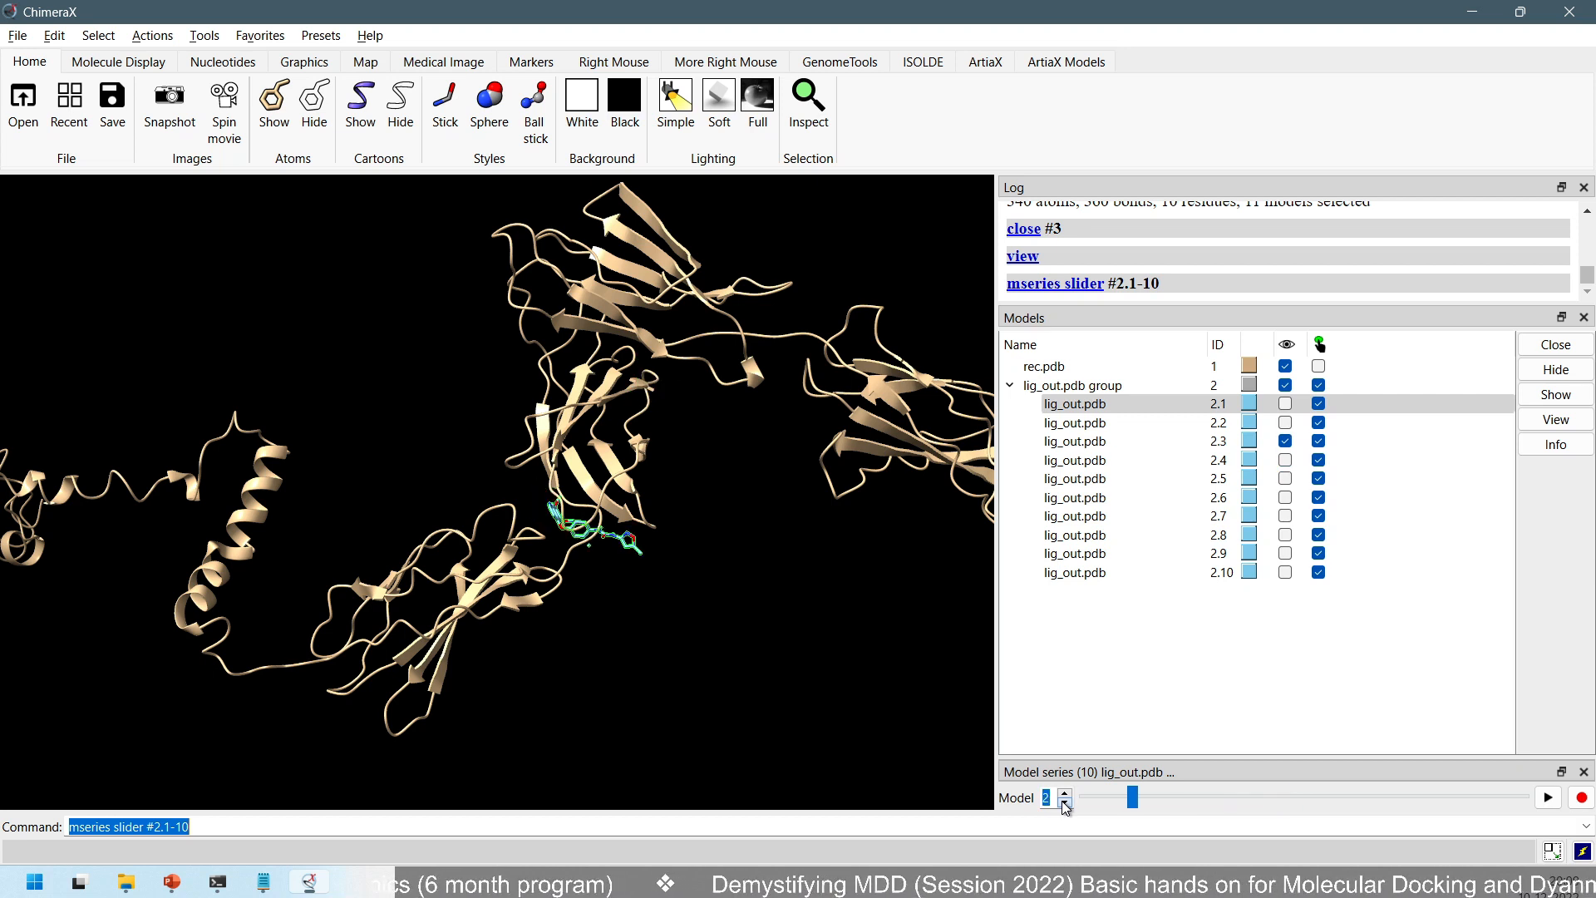
{"action": "left_click", "coordinate": [1066, 803]}
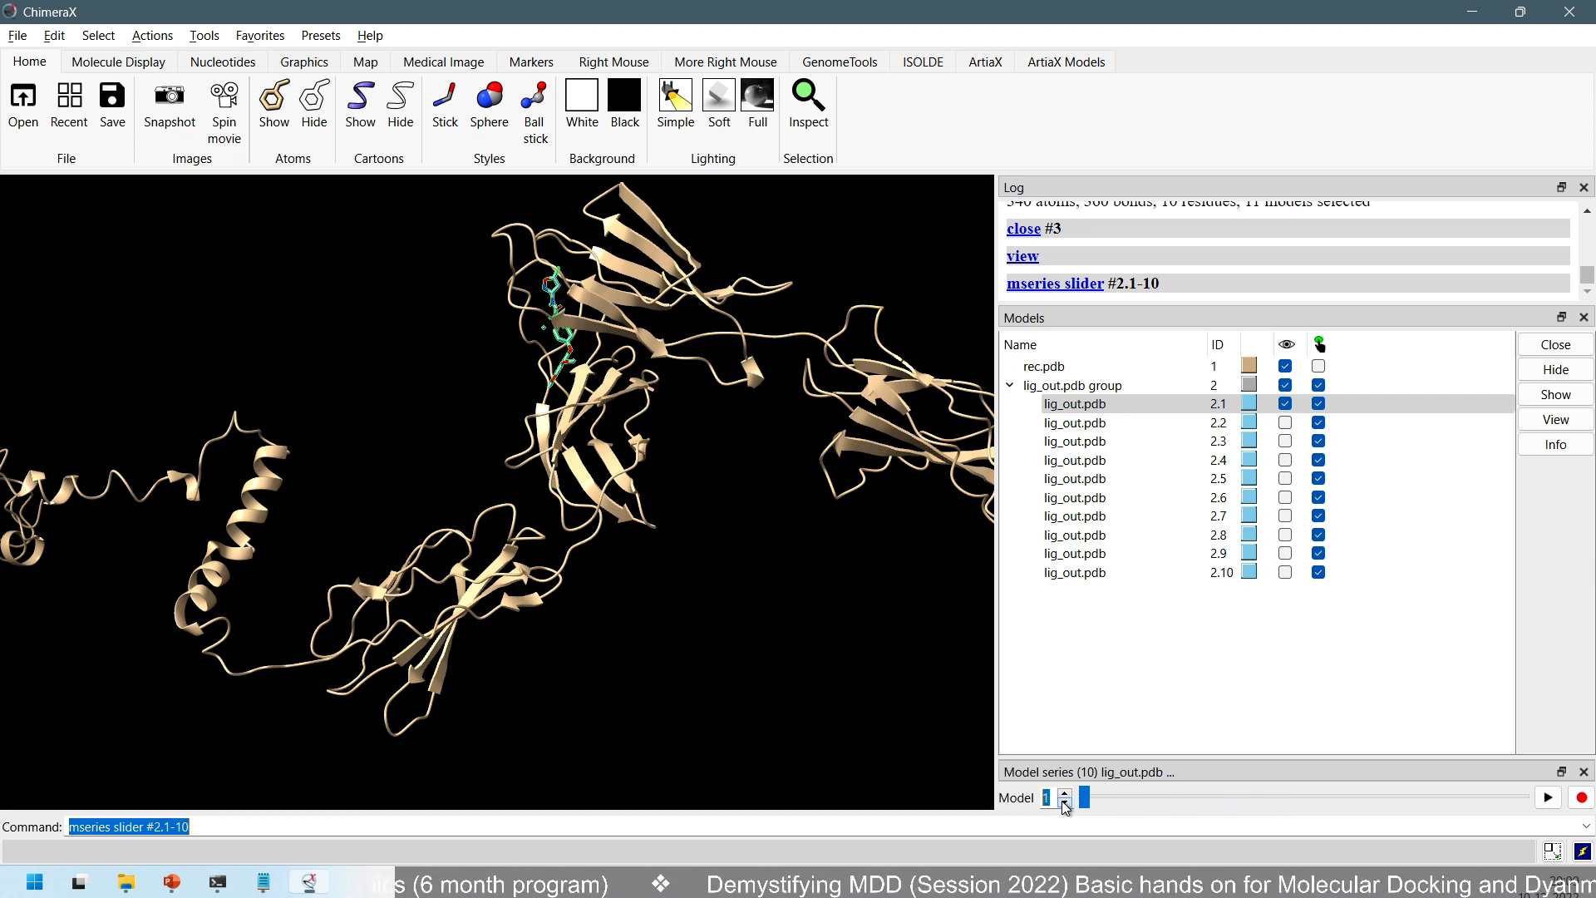
- Show the molecular surface of conformer 2.1 and play the model series, pausing at conformer 7
{"action": "left_click", "coordinate": [124, 63]}
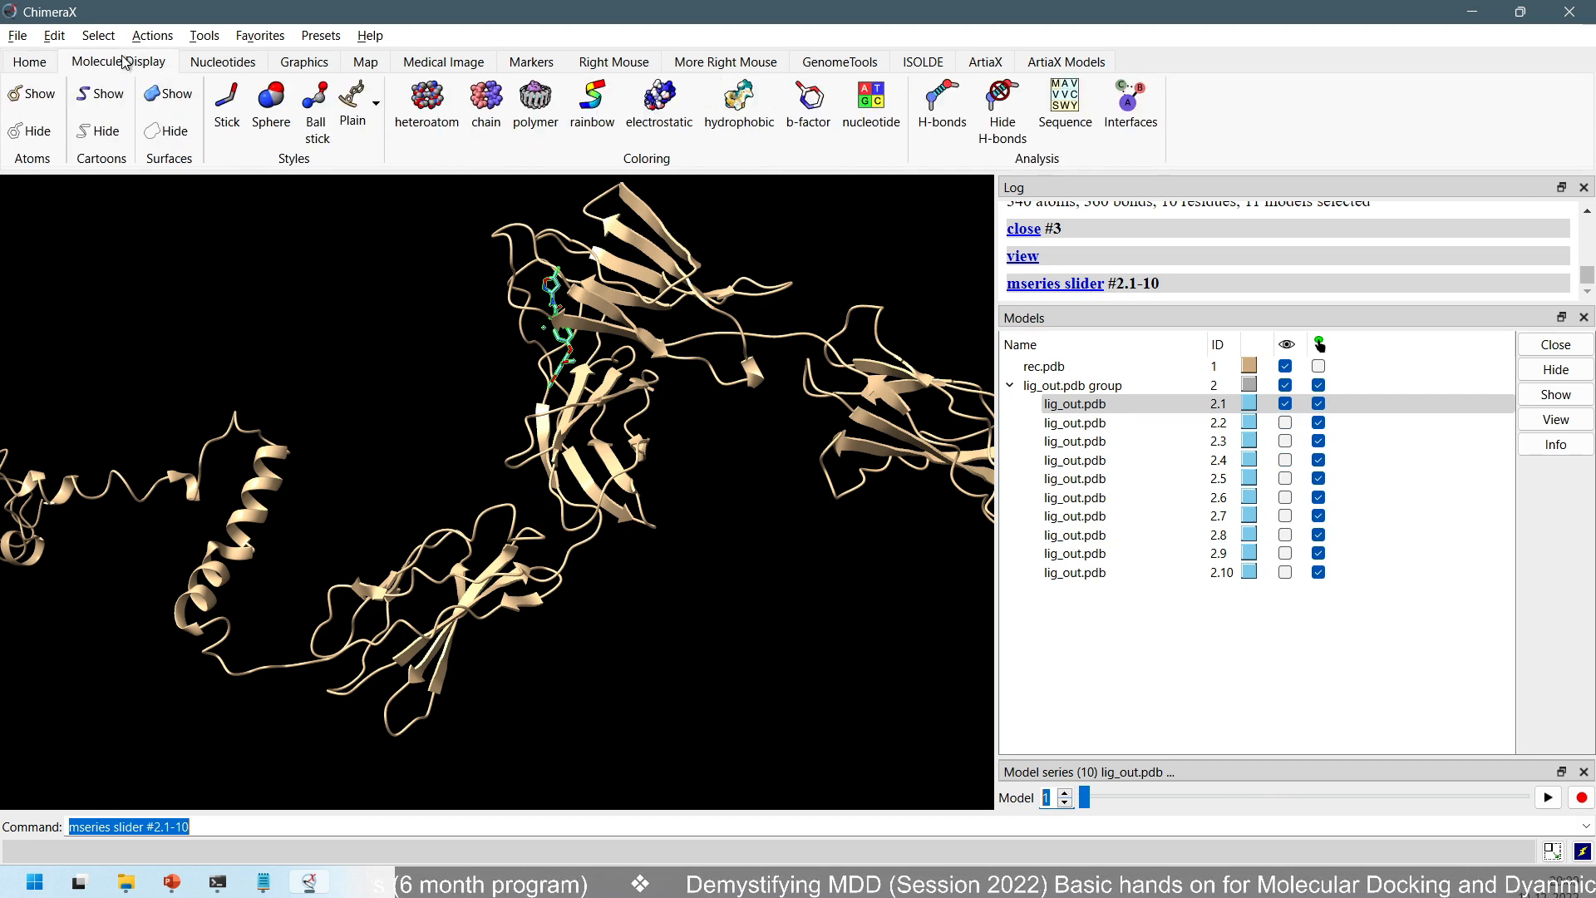
{"action": "left_click", "coordinate": [170, 97]}
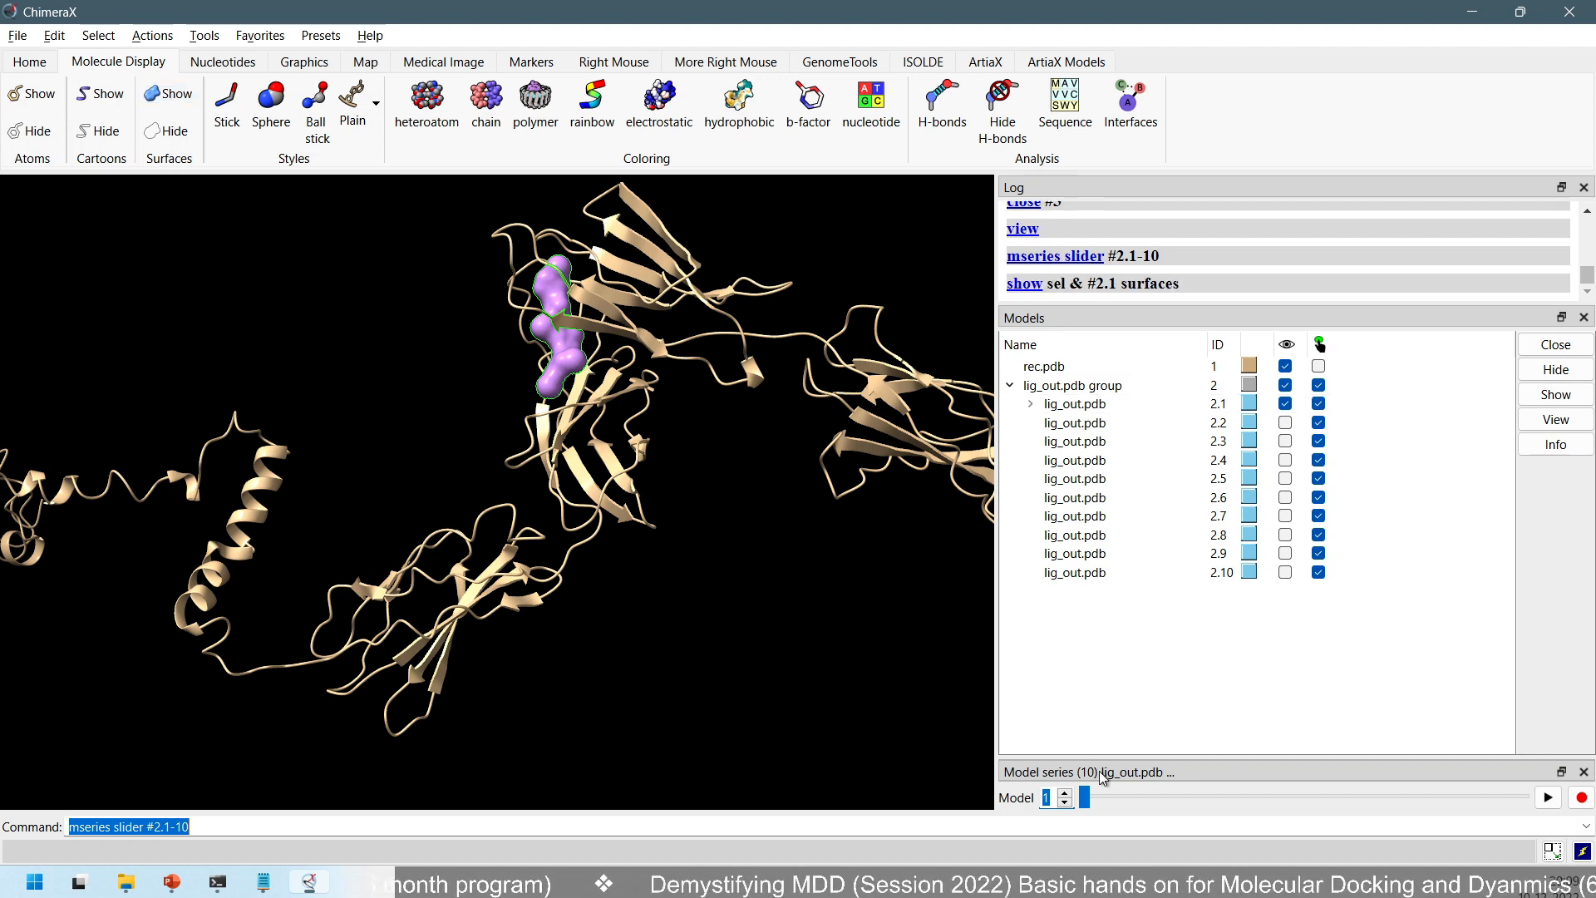
{"action": "left_click", "coordinate": [1549, 798]}
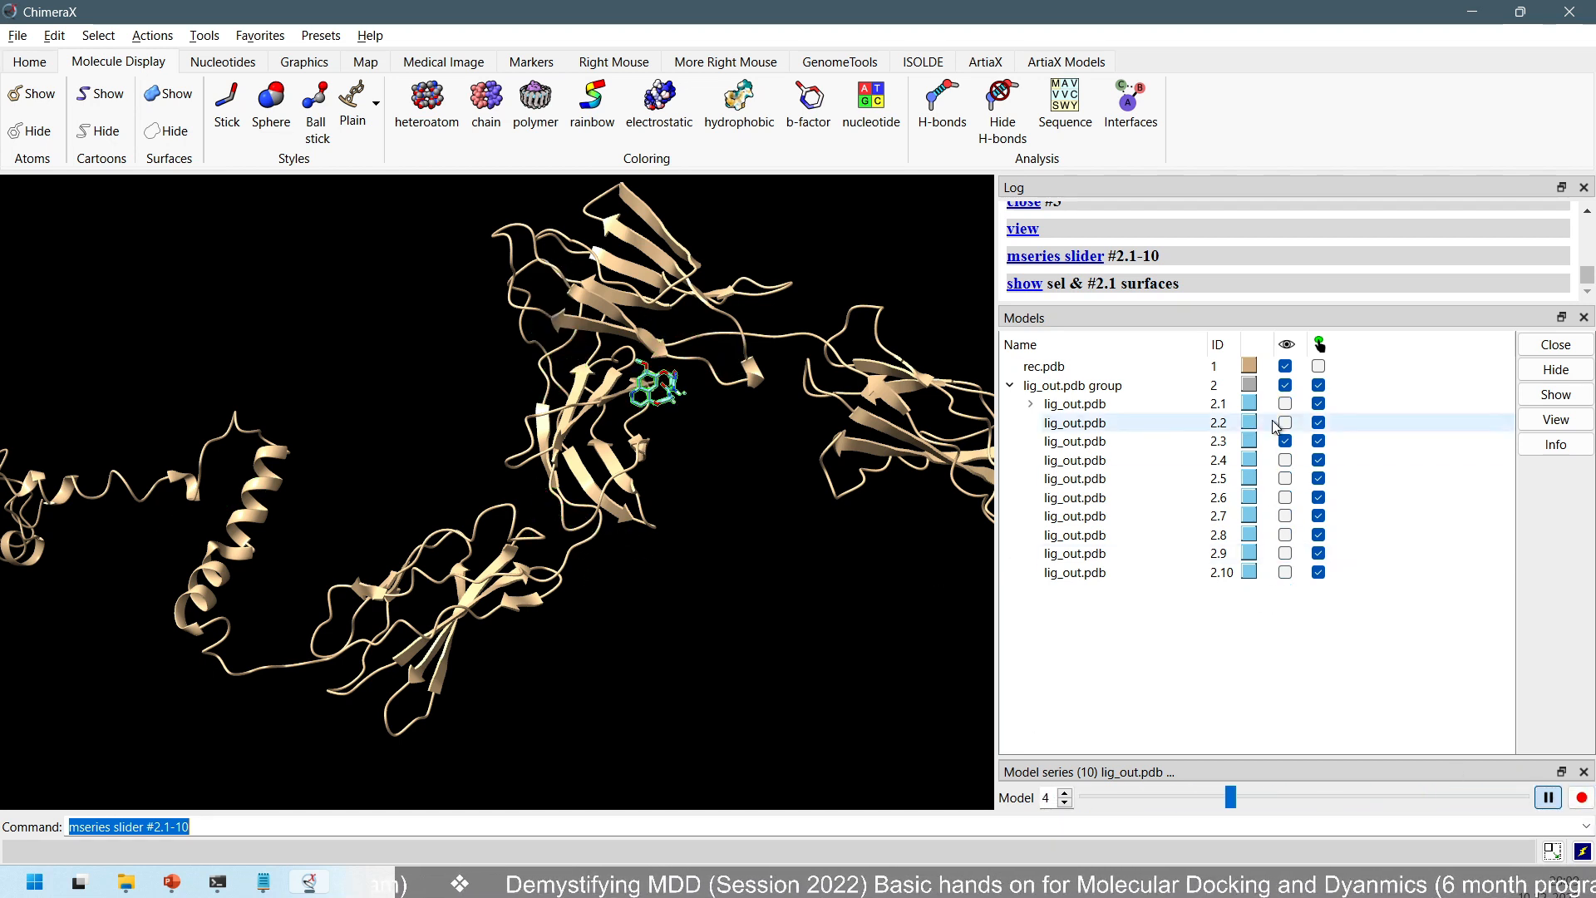
{"action": "left_click", "coordinate": [1547, 800]}
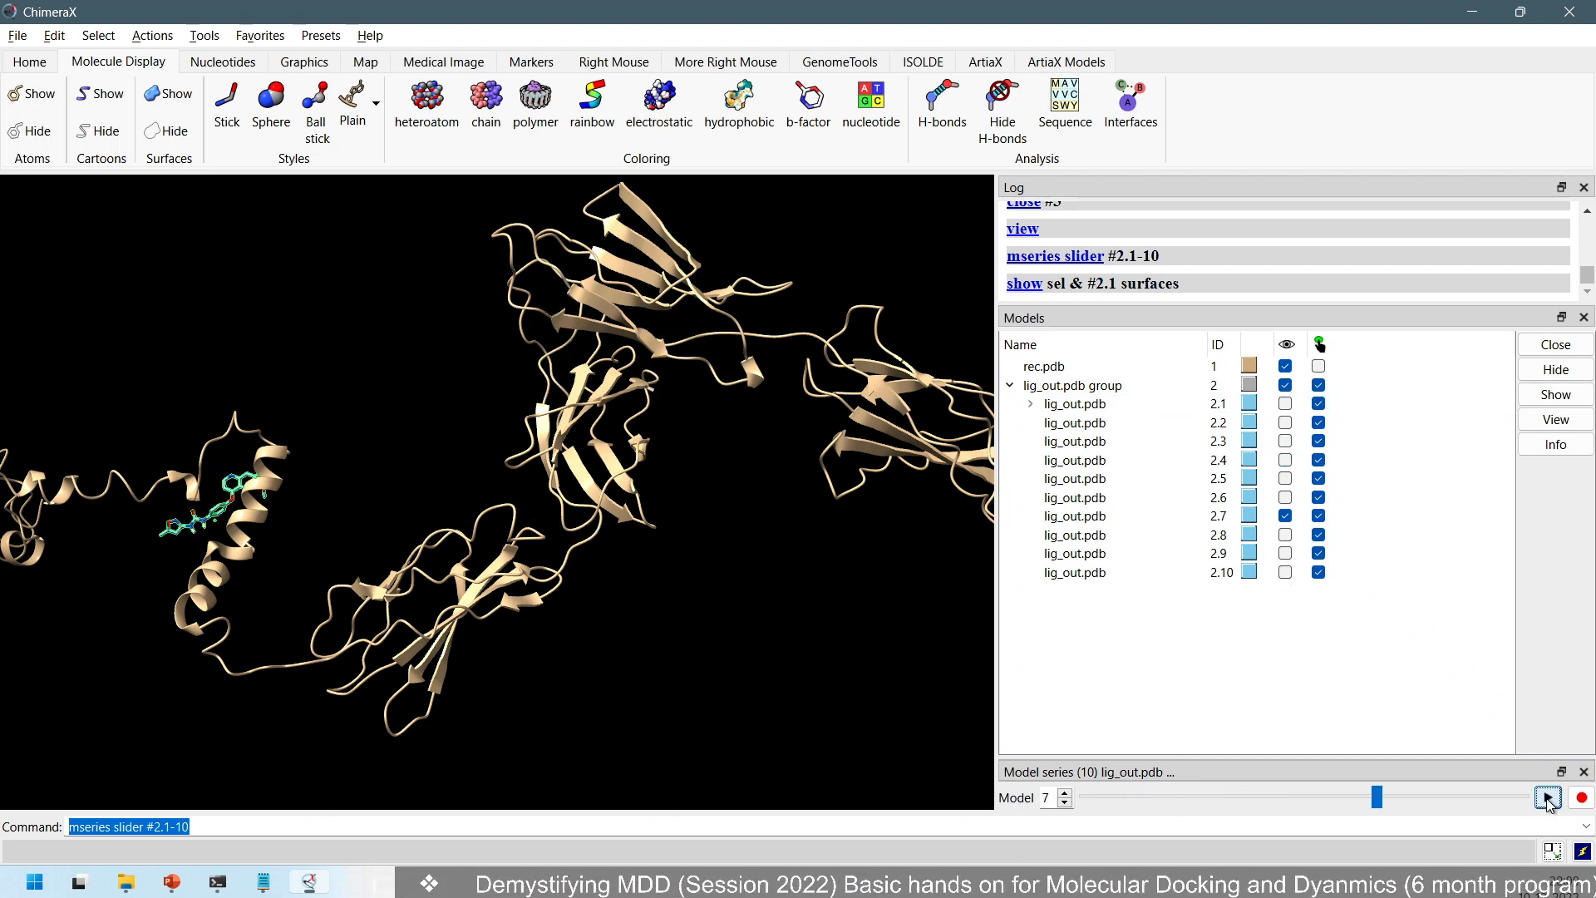
- Make all ten lig_out.pdb conformers, 2.1 to 2.10, visible and show their molecular surfaces
{"action": "left_click", "coordinate": [1286, 404]}
{"action": "left_click", "coordinate": [1286, 404]}
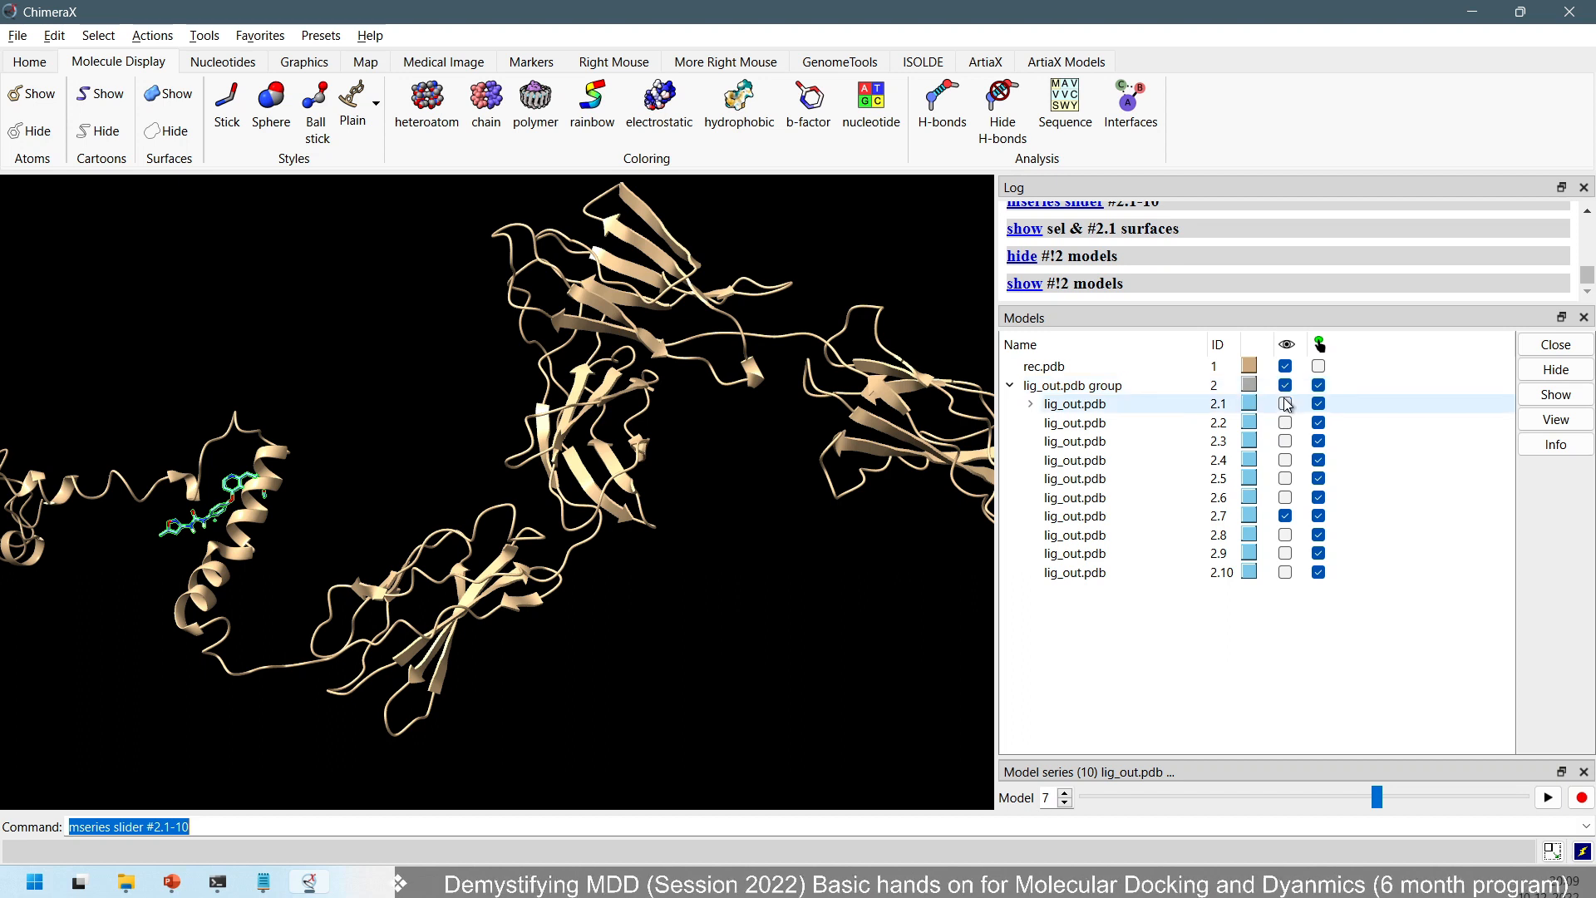
{"action": "left_click", "coordinate": [1286, 404]}
{"action": "left_click", "coordinate": [1286, 423]}
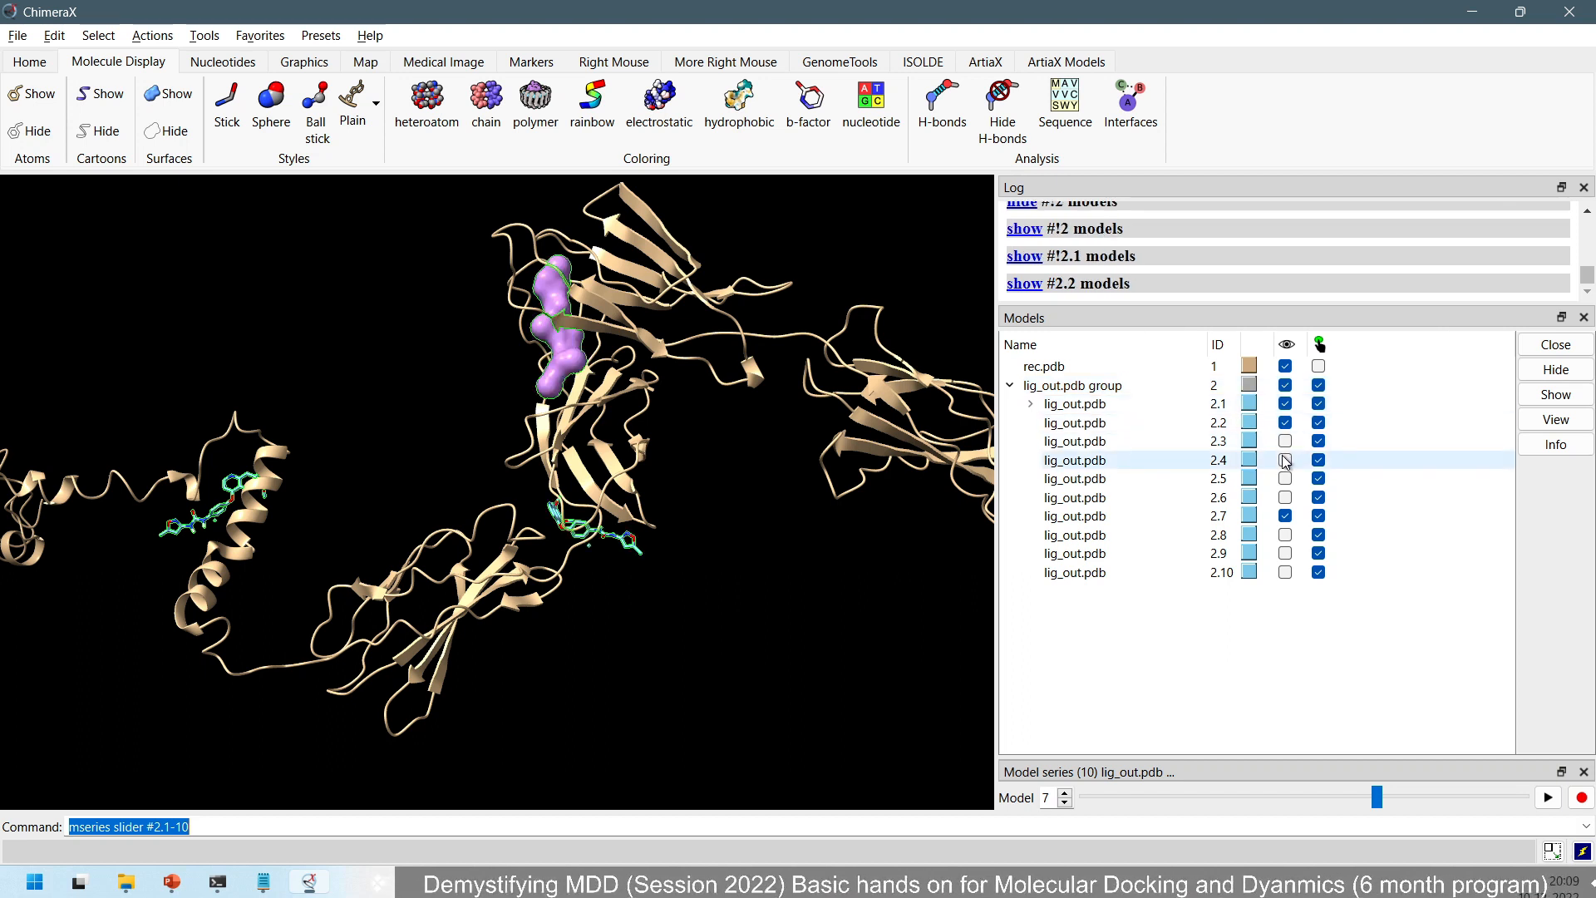
{"action": "left_click", "coordinate": [1286, 442]}
{"action": "left_click", "coordinate": [1285, 479]}
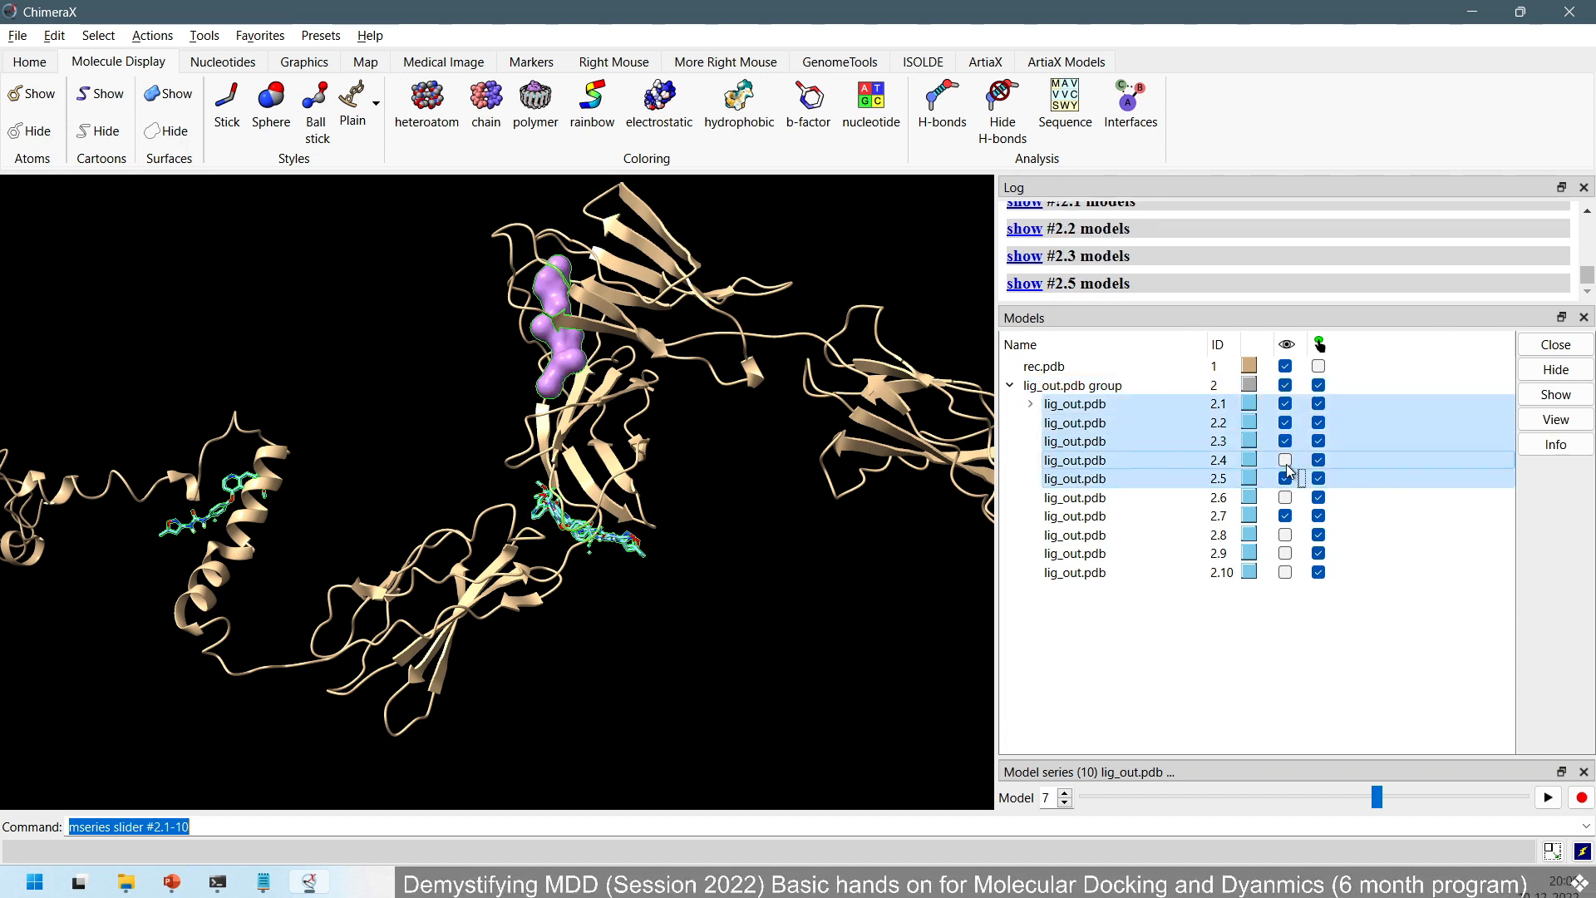
{"action": "left_click", "coordinate": [1286, 460]}
{"action": "left_click", "coordinate": [1285, 497]}
{"action": "left_click", "coordinate": [1286, 535]}
{"action": "left_click", "coordinate": [1285, 553]}
{"action": "left_click", "coordinate": [1285, 573]}
{"action": "left_click", "coordinate": [1134, 576], "text": "shift"}
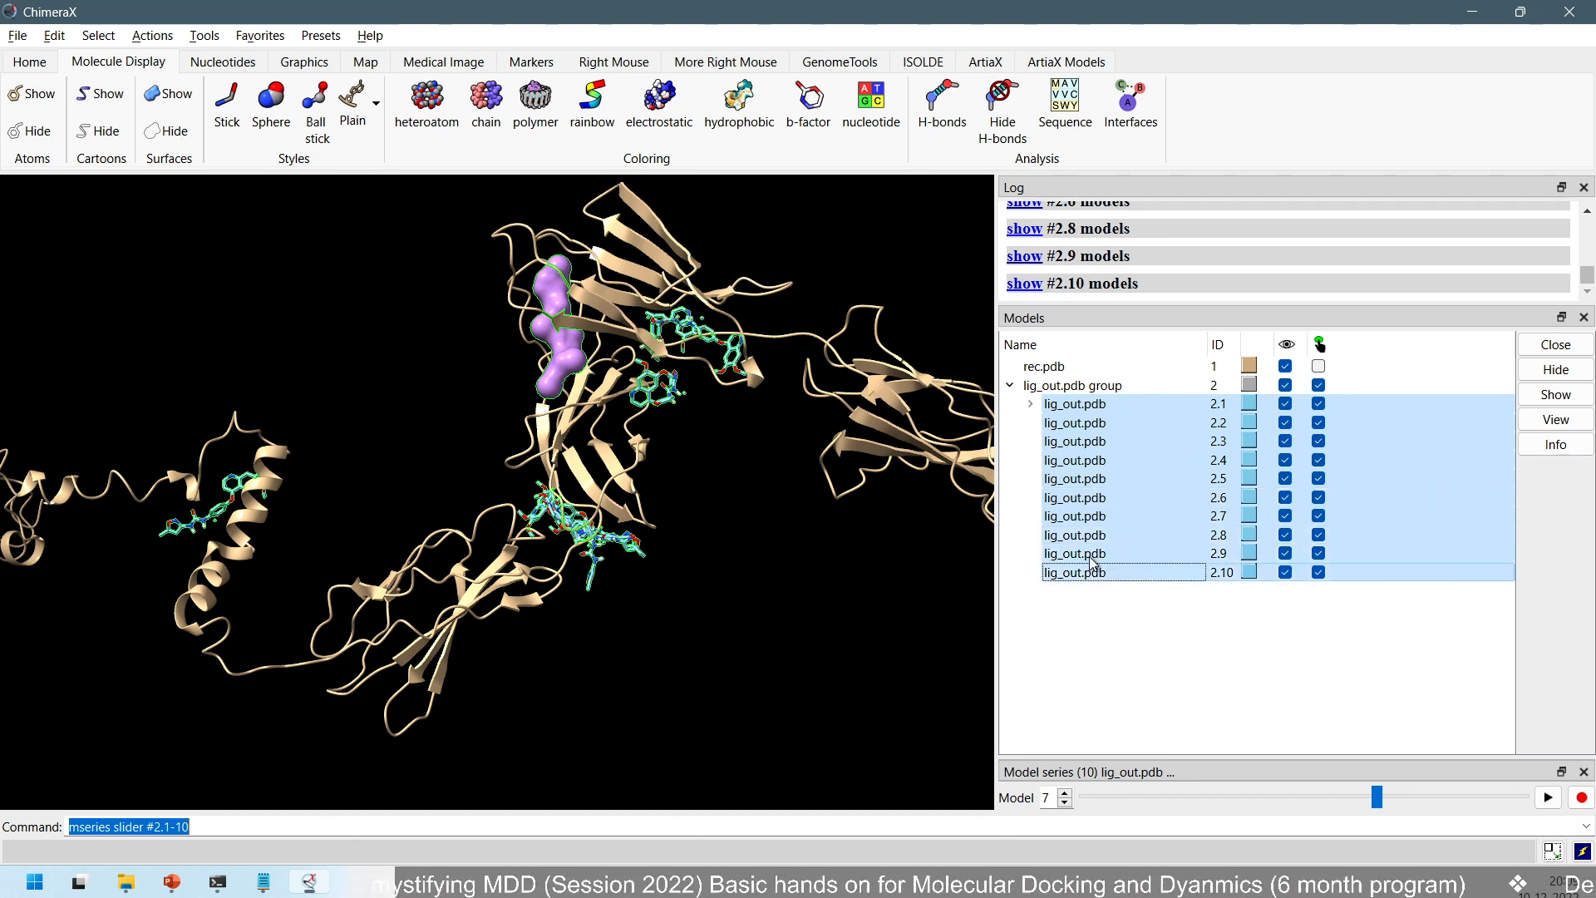
{"action": "left_click", "coordinate": [169, 113]}
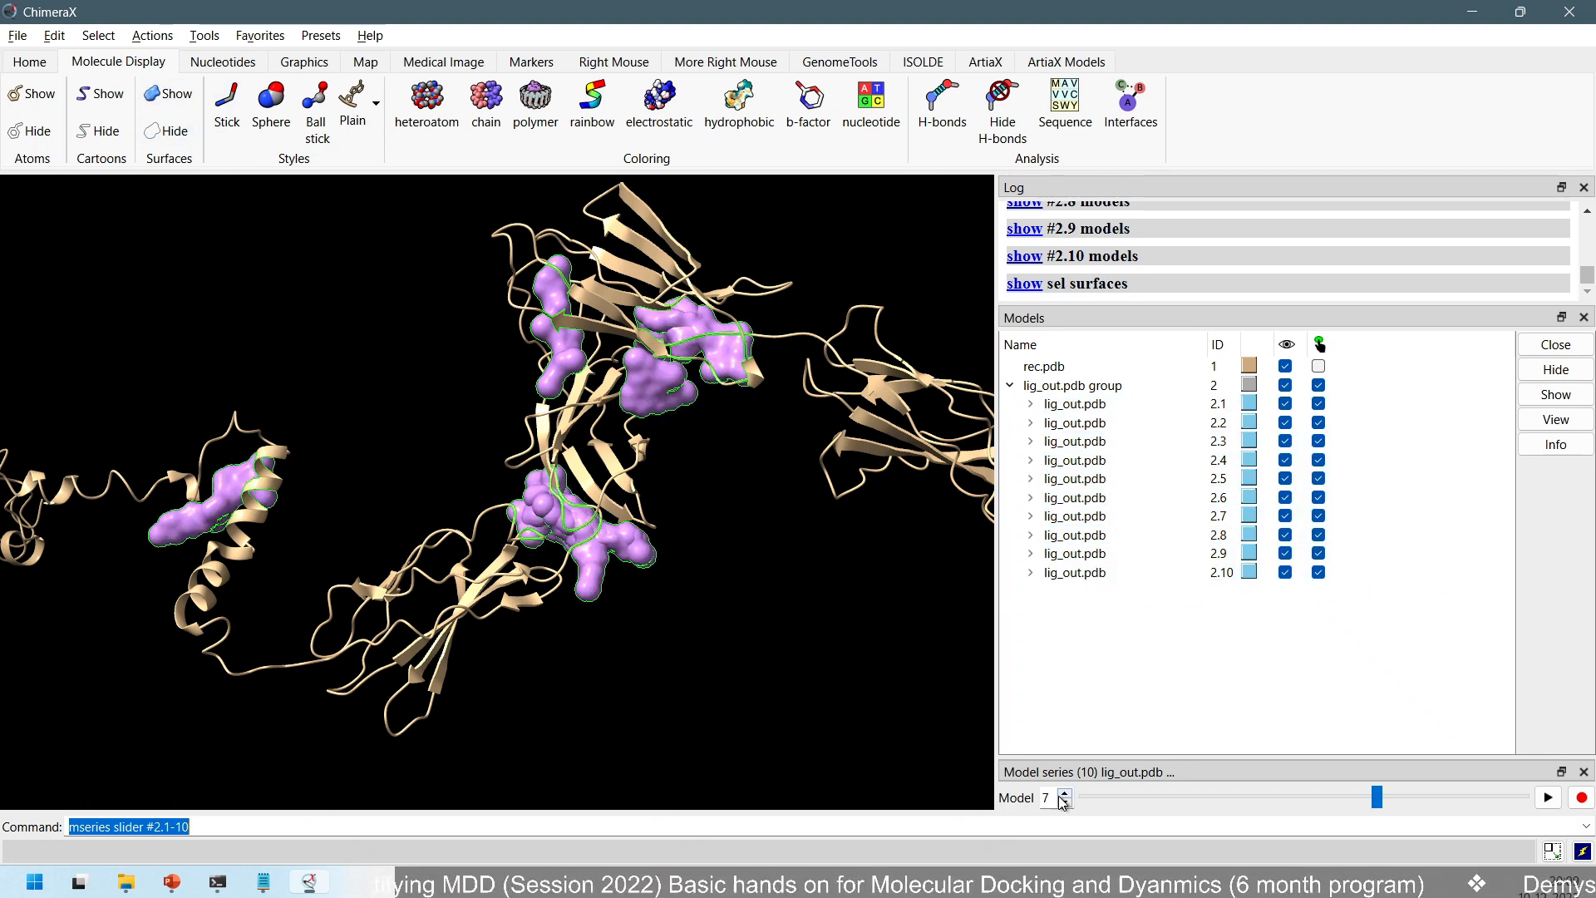
- Play the model series with the surfaces shown, pause it at conformer 10, and step back to conformer 9
{"action": "left_click", "coordinate": [1548, 797]}
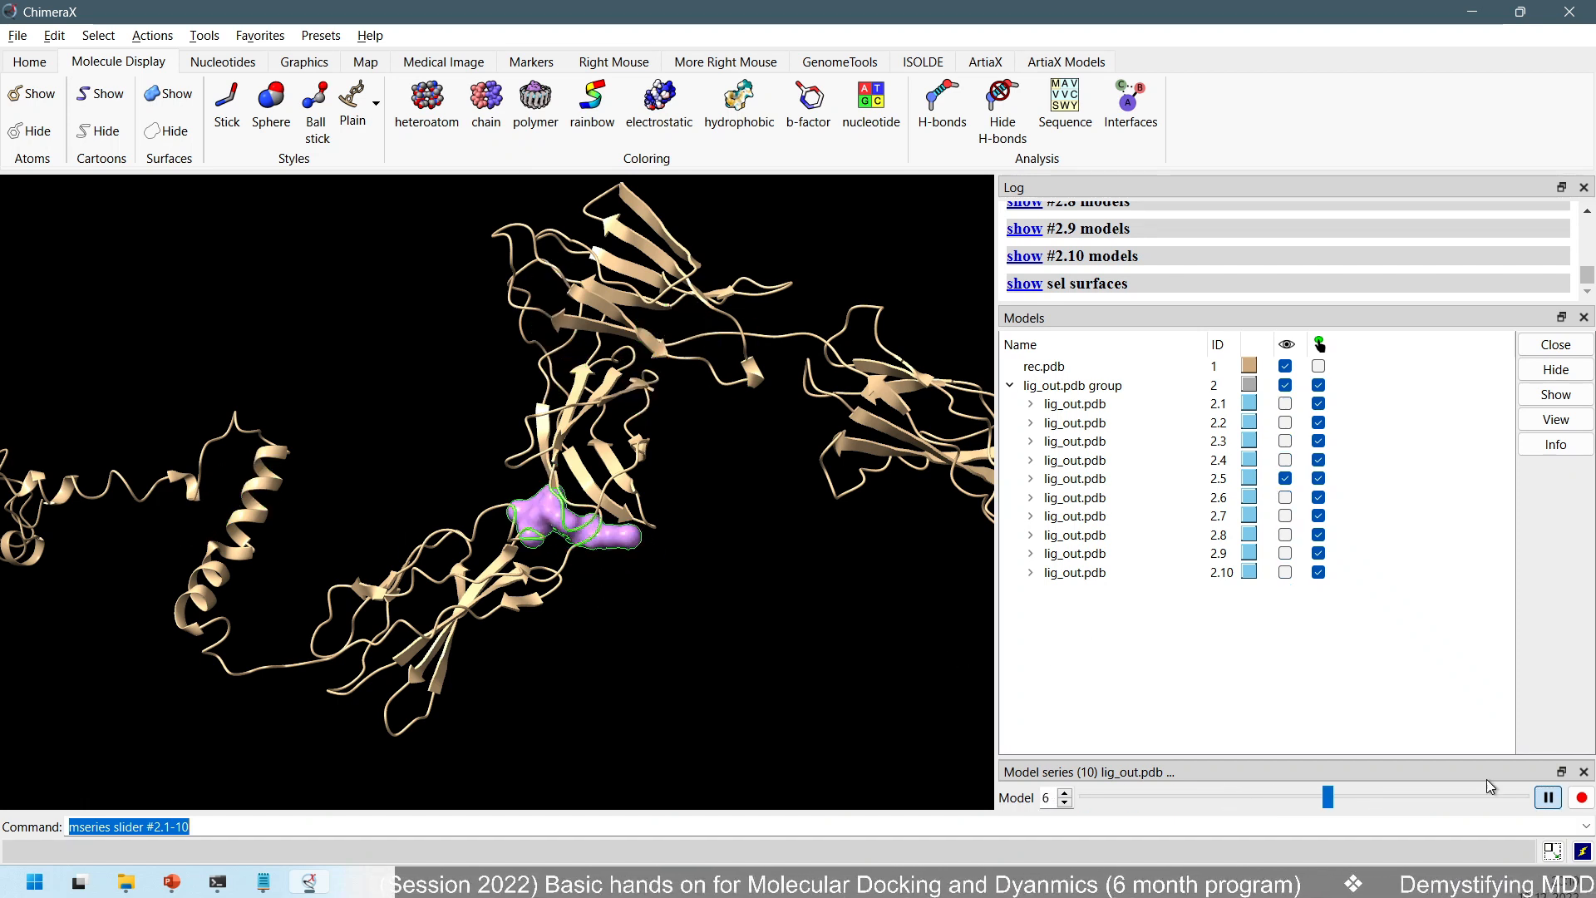
{"action": "left_click", "coordinate": [1549, 799]}
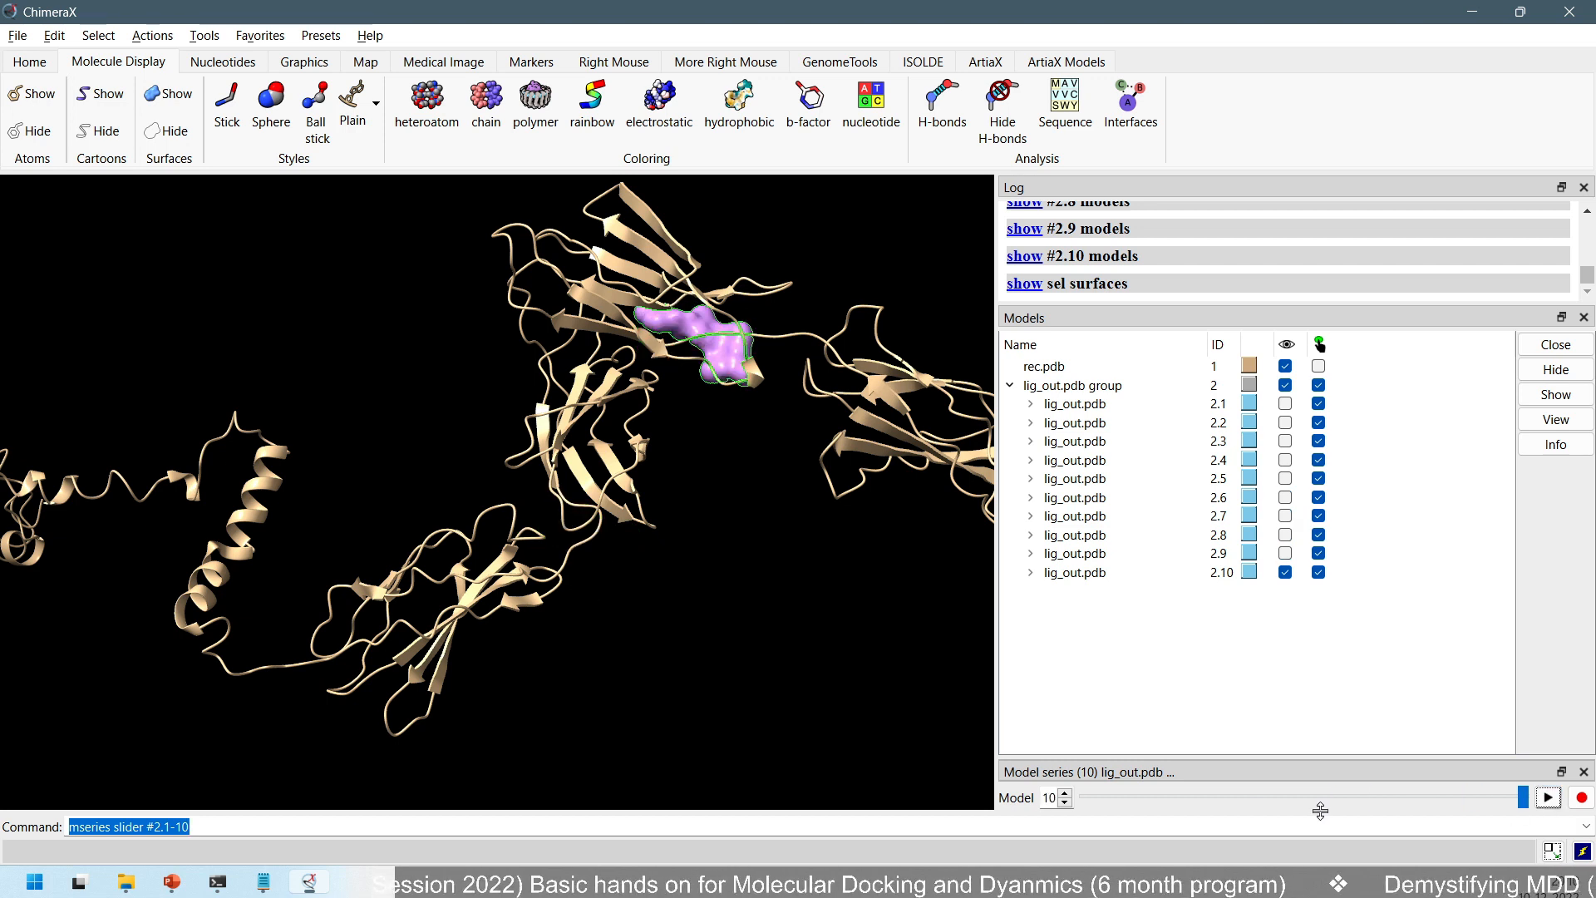
{"action": "left_click", "coordinate": [1065, 803]}
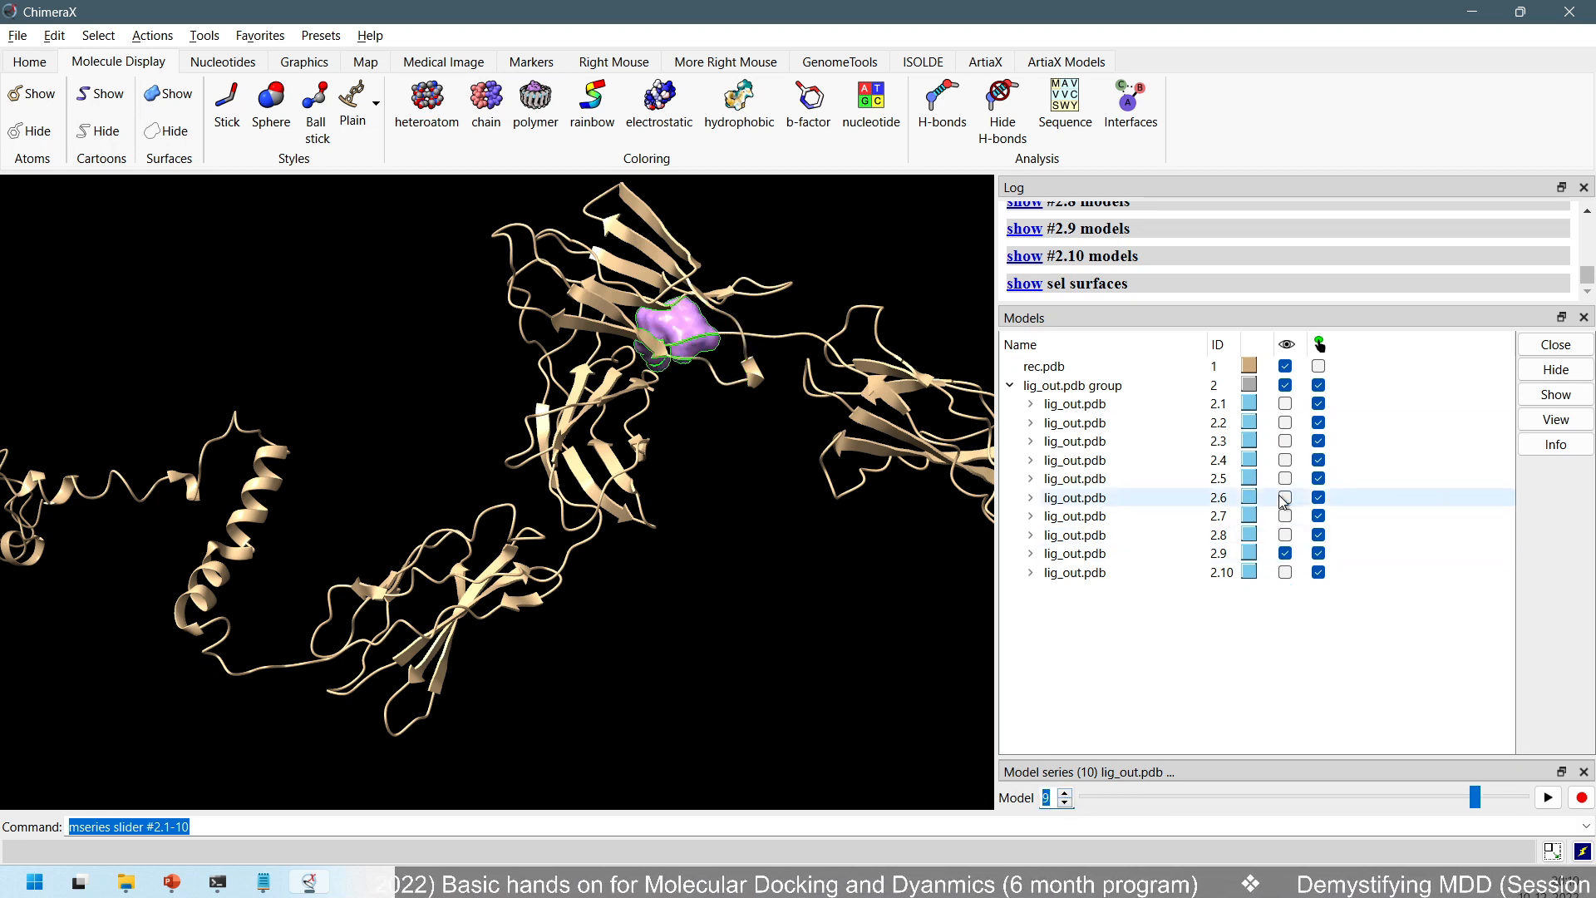
- Show conformer 2.1 and hide conformer 2.9, leaving a single docked pose on the receptor
{"action": "left_click", "coordinate": [1287, 406]}
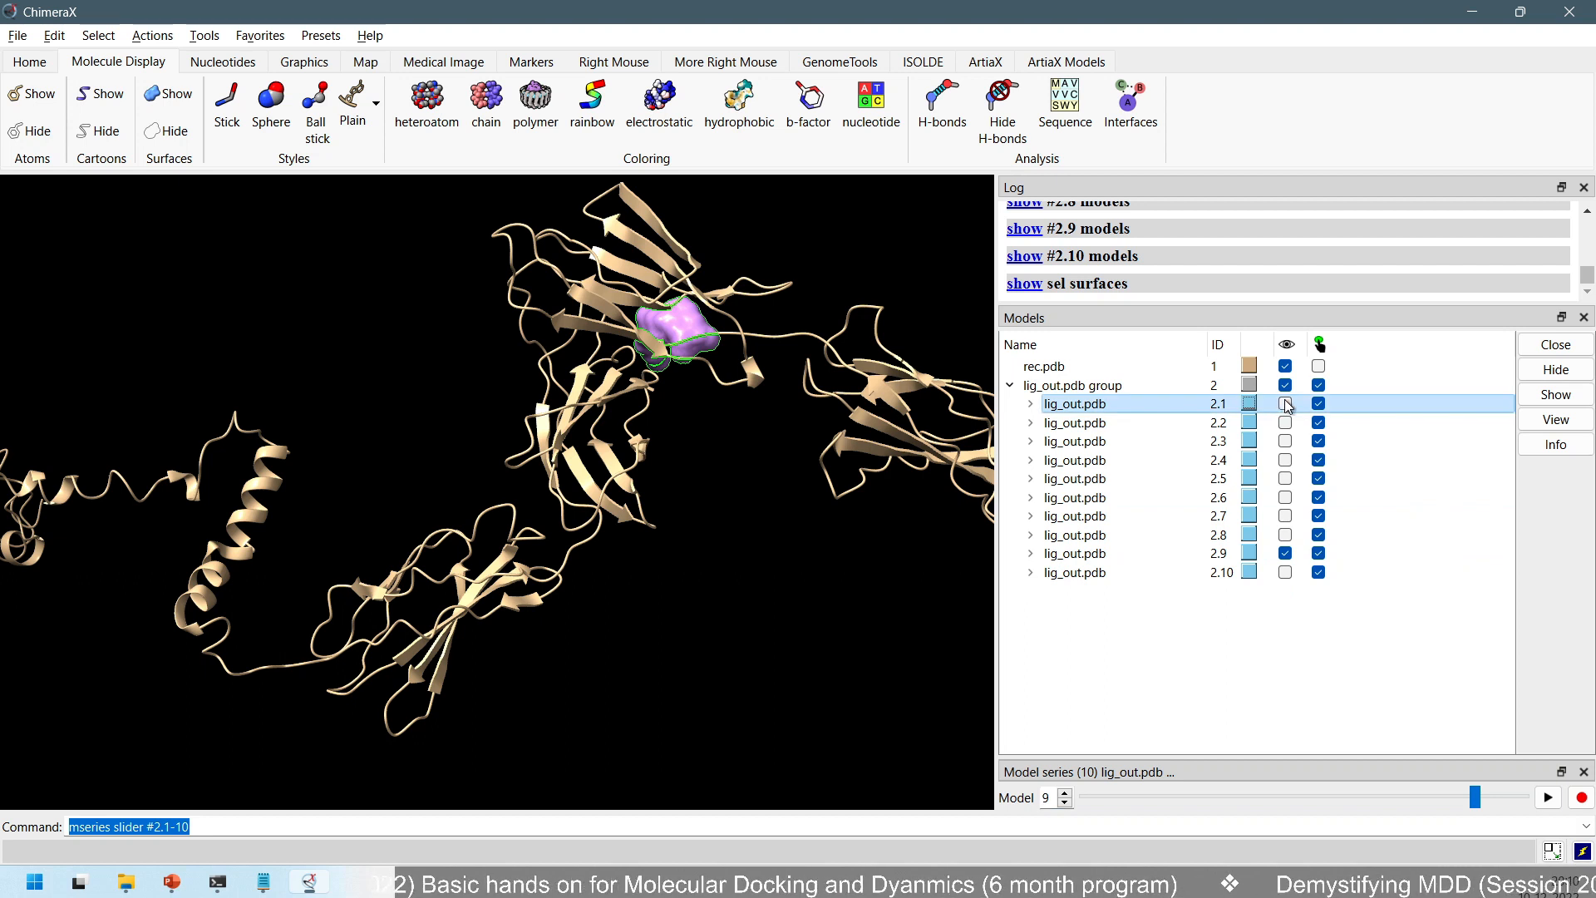
{"action": "left_click", "coordinate": [1286, 405]}
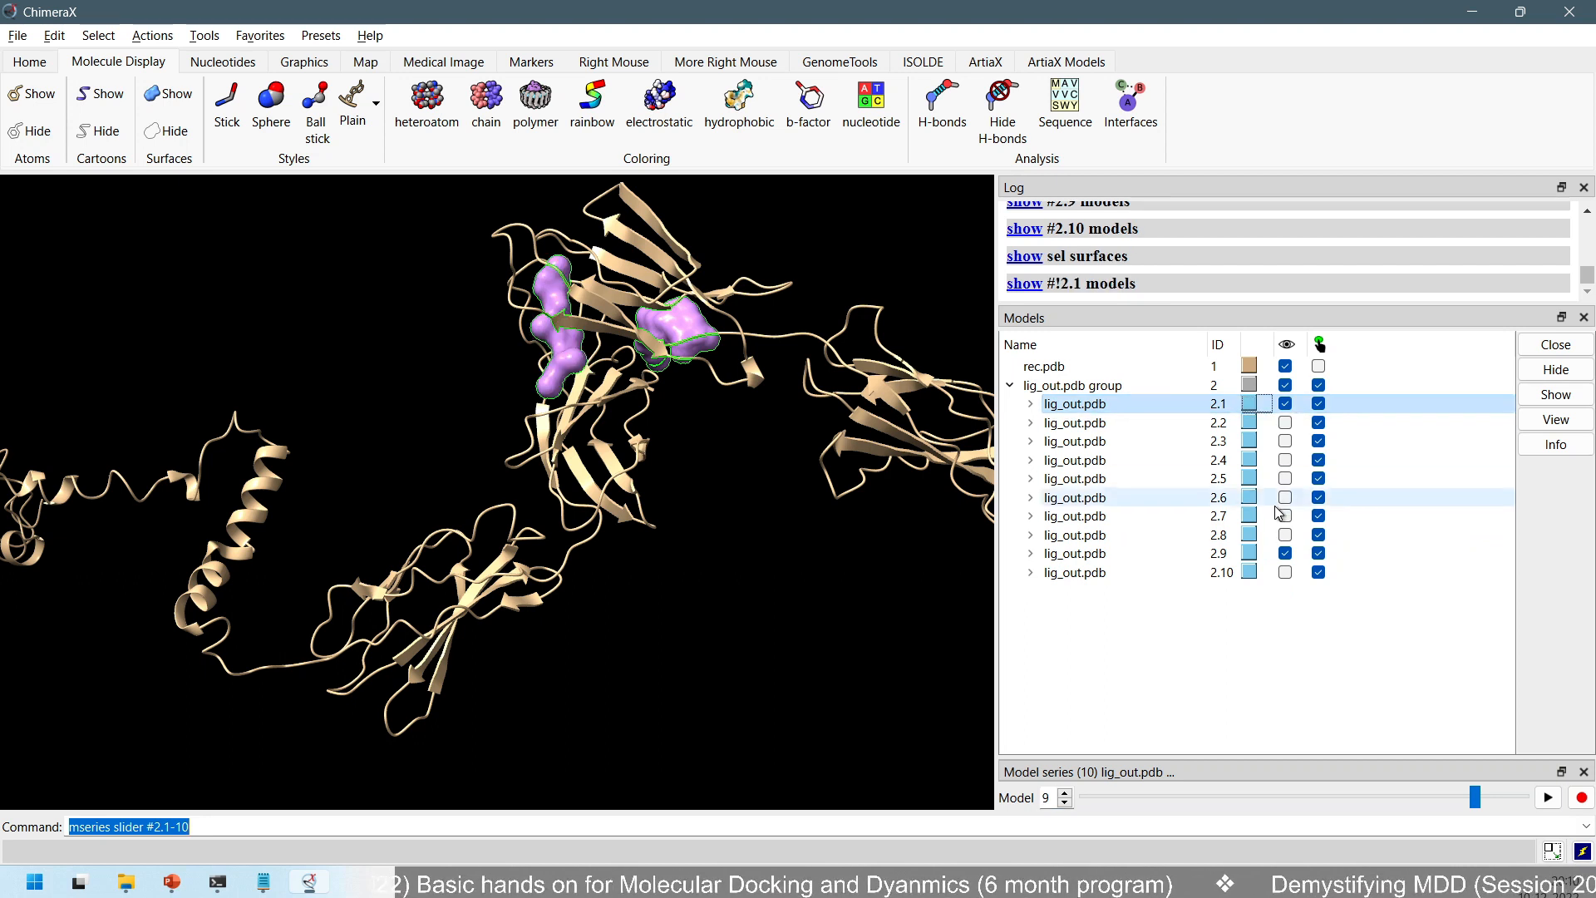
{"action": "left_click", "coordinate": [1286, 554]}
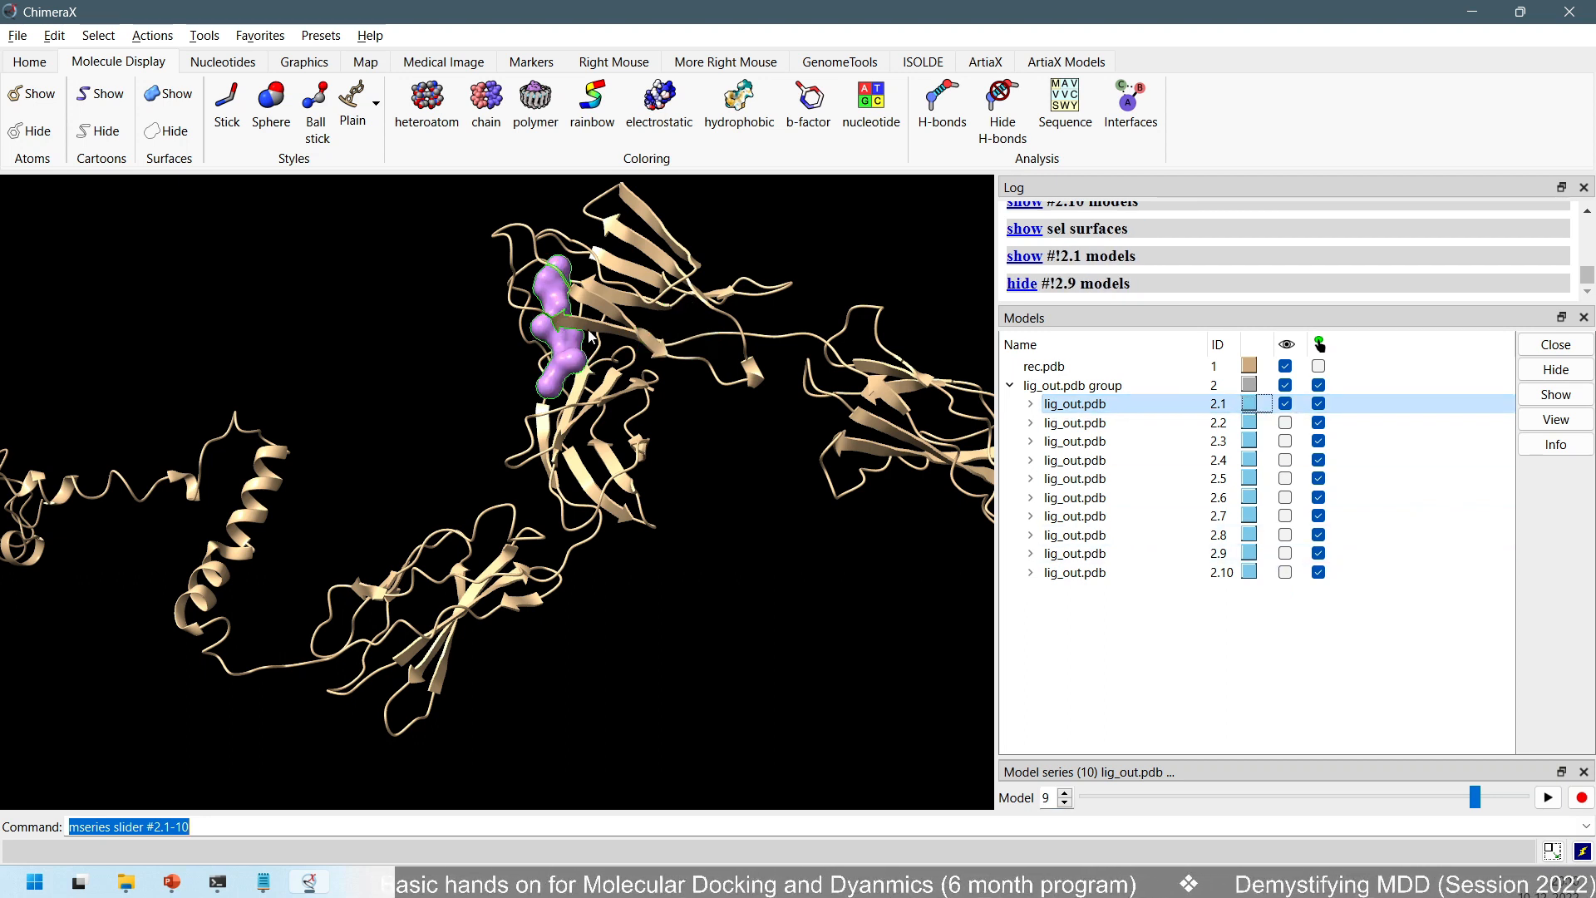
- Show conformer 2.2 alongside 2.1, and briefly show and hide conformer 2.3 to compare their binding locations
{"action": "left_click", "coordinate": [1285, 422]}
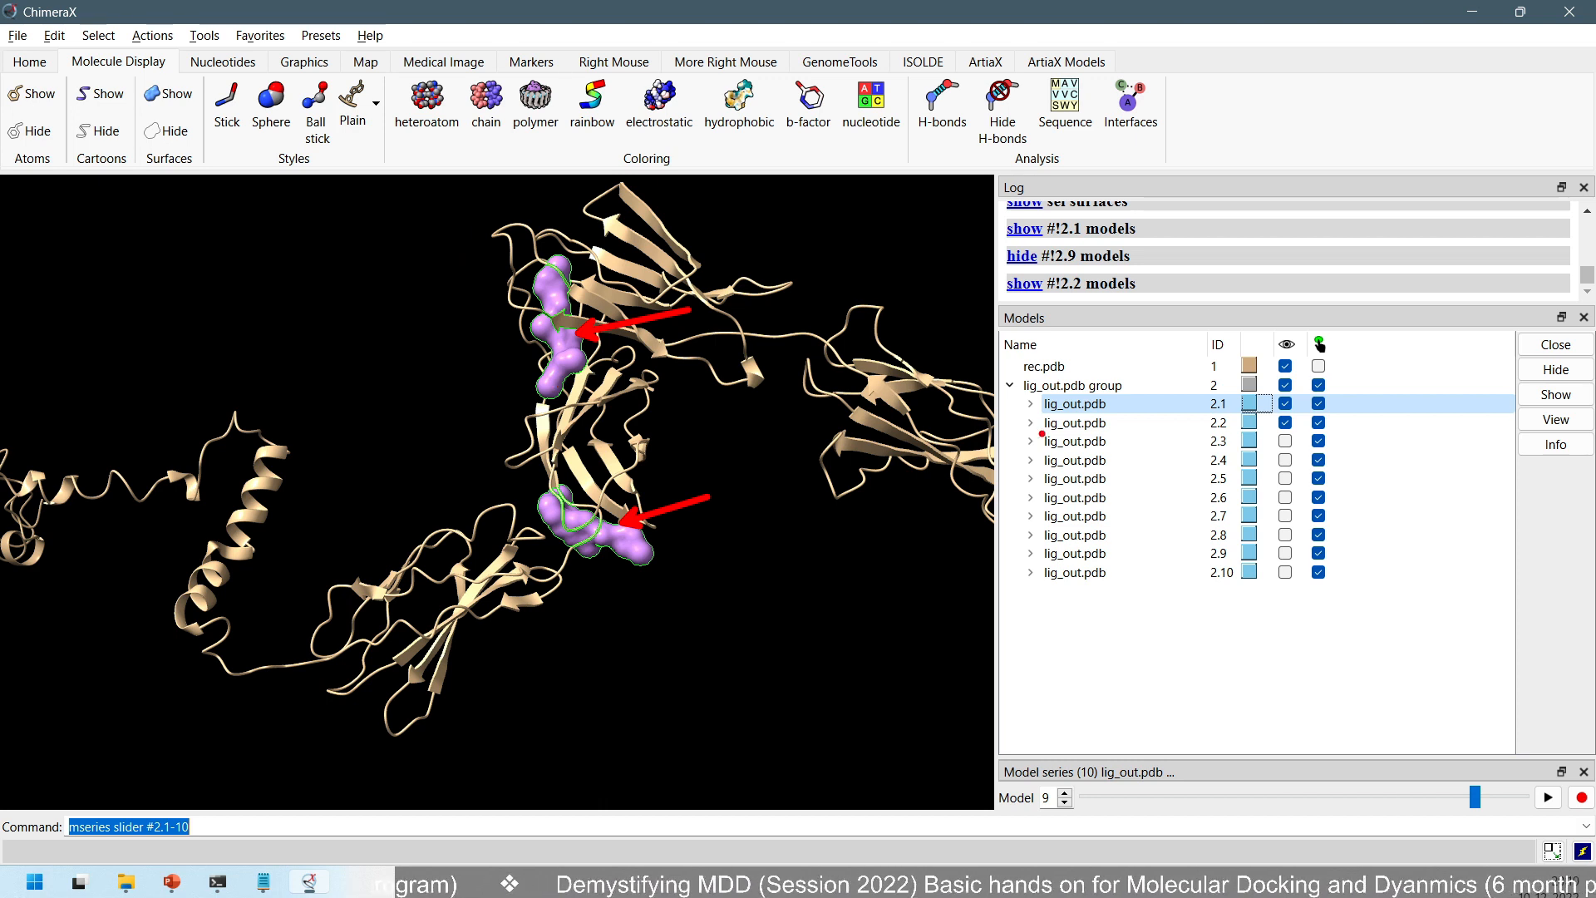
{"action": "key", "text": "Escape"}
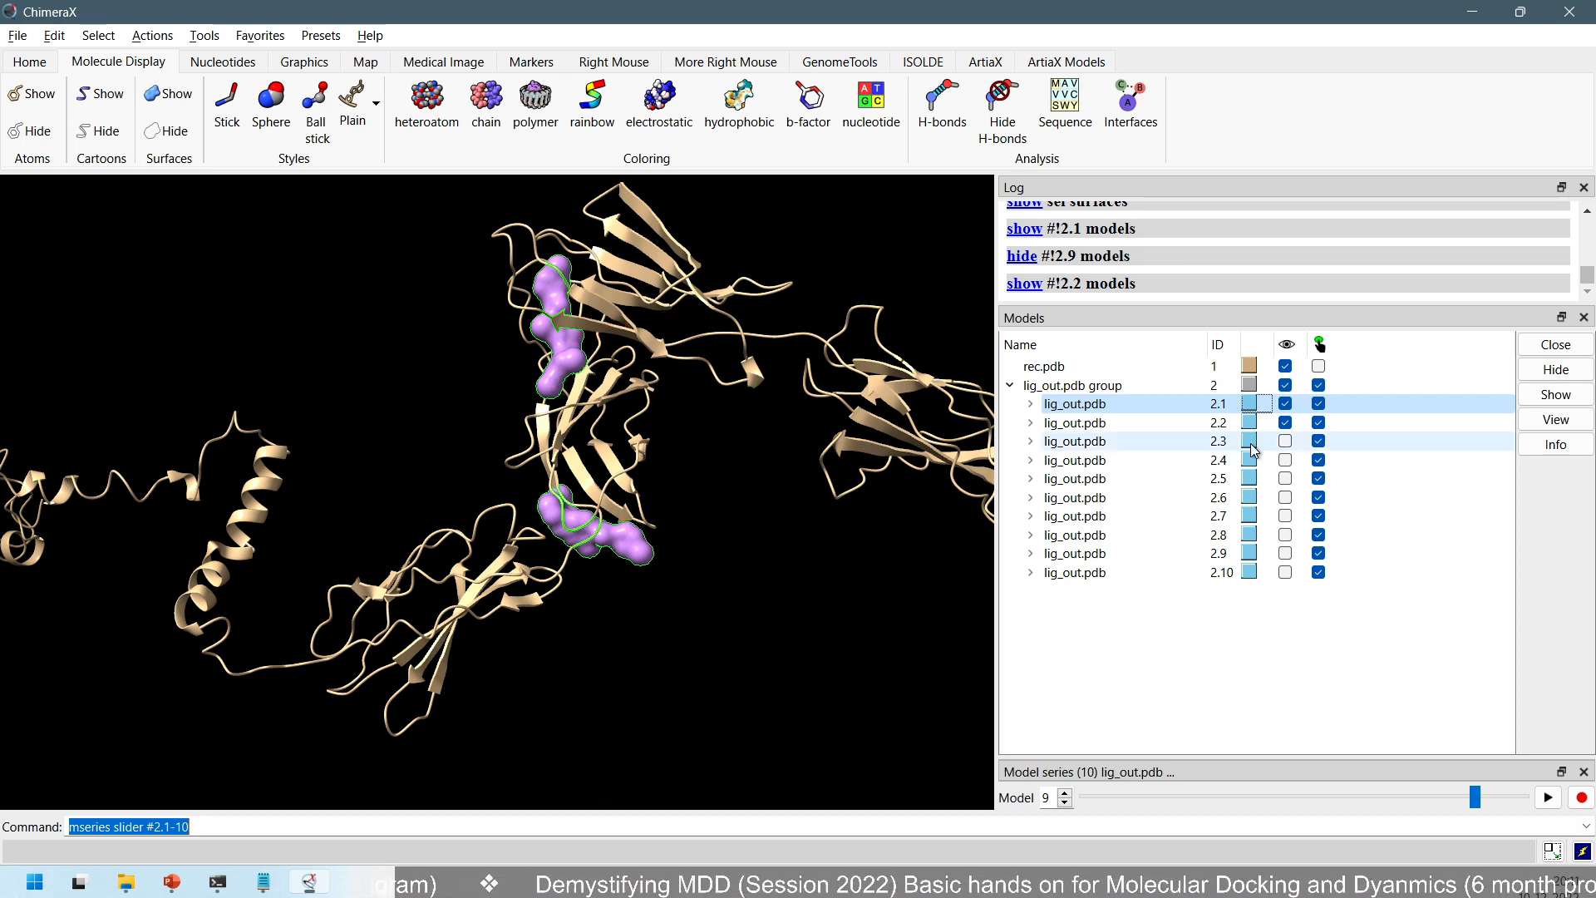
{"action": "left_click", "coordinate": [1286, 440]}
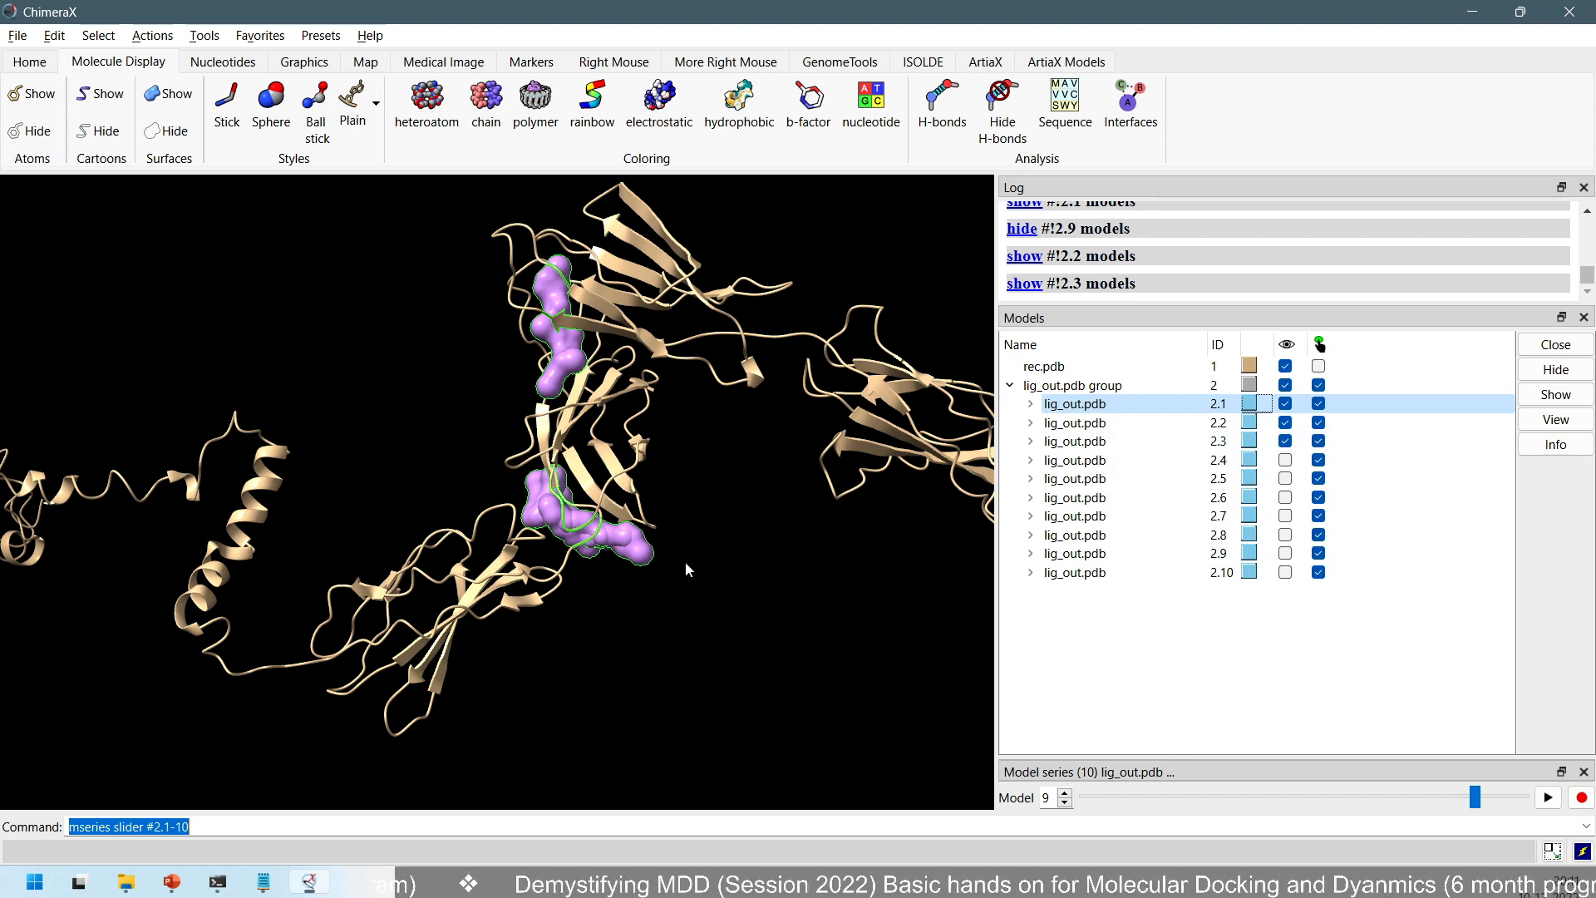
{"action": "left_click", "coordinate": [1286, 441]}
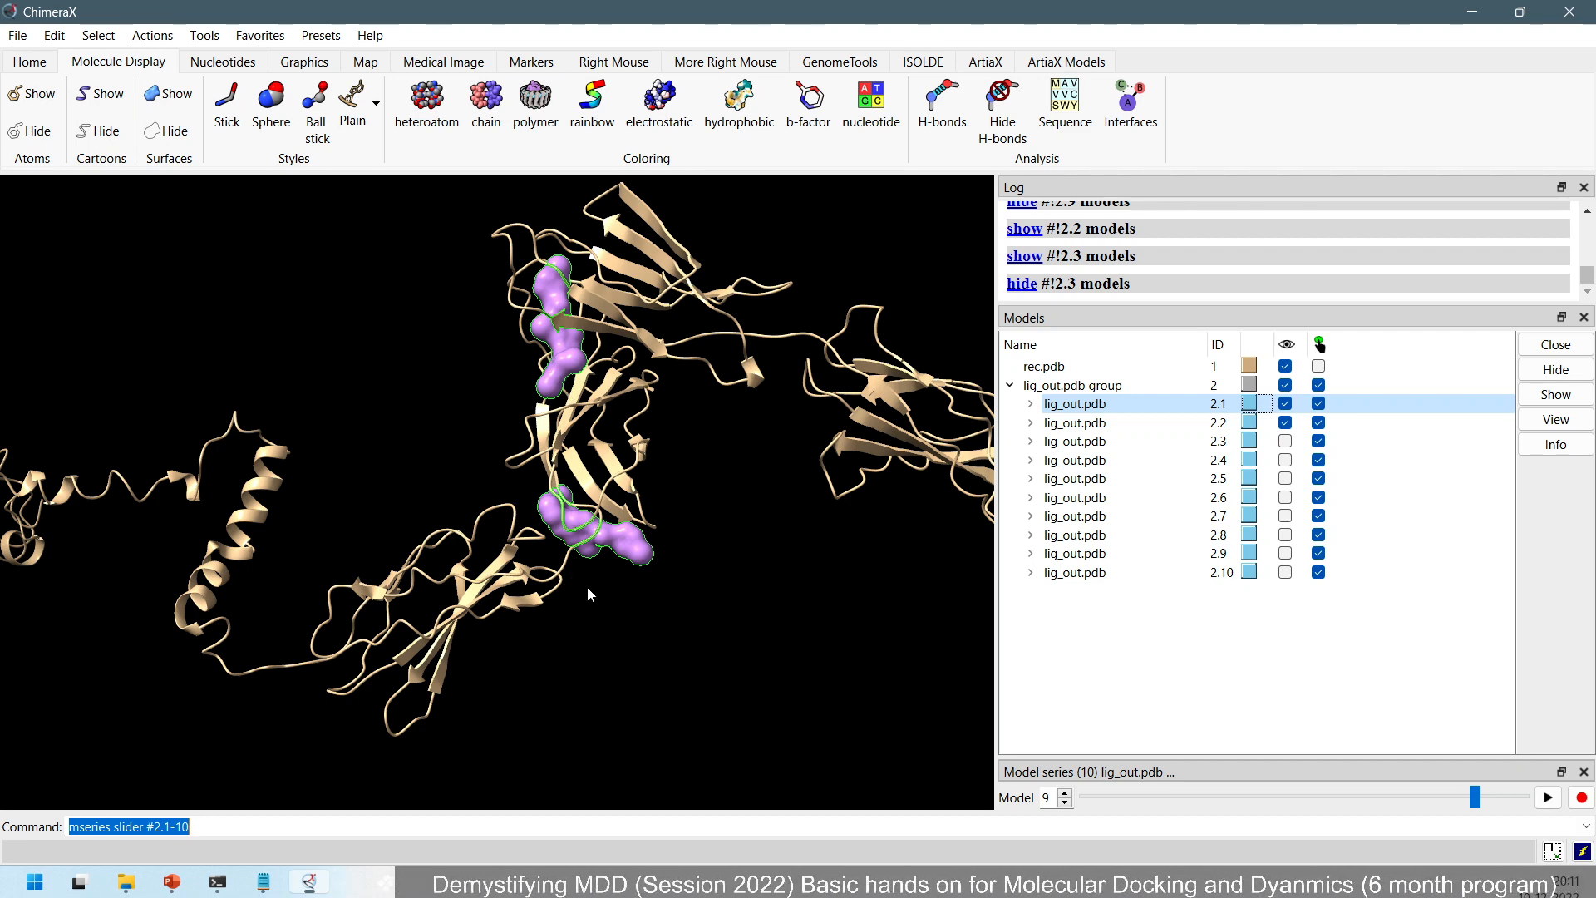
- Switch to result.log in Notepad and place it beside the ChimeraX structure view, with the cursor at mode 1 in the affinity table
{"action": "mouse_move", "coordinate": [263, 881]}
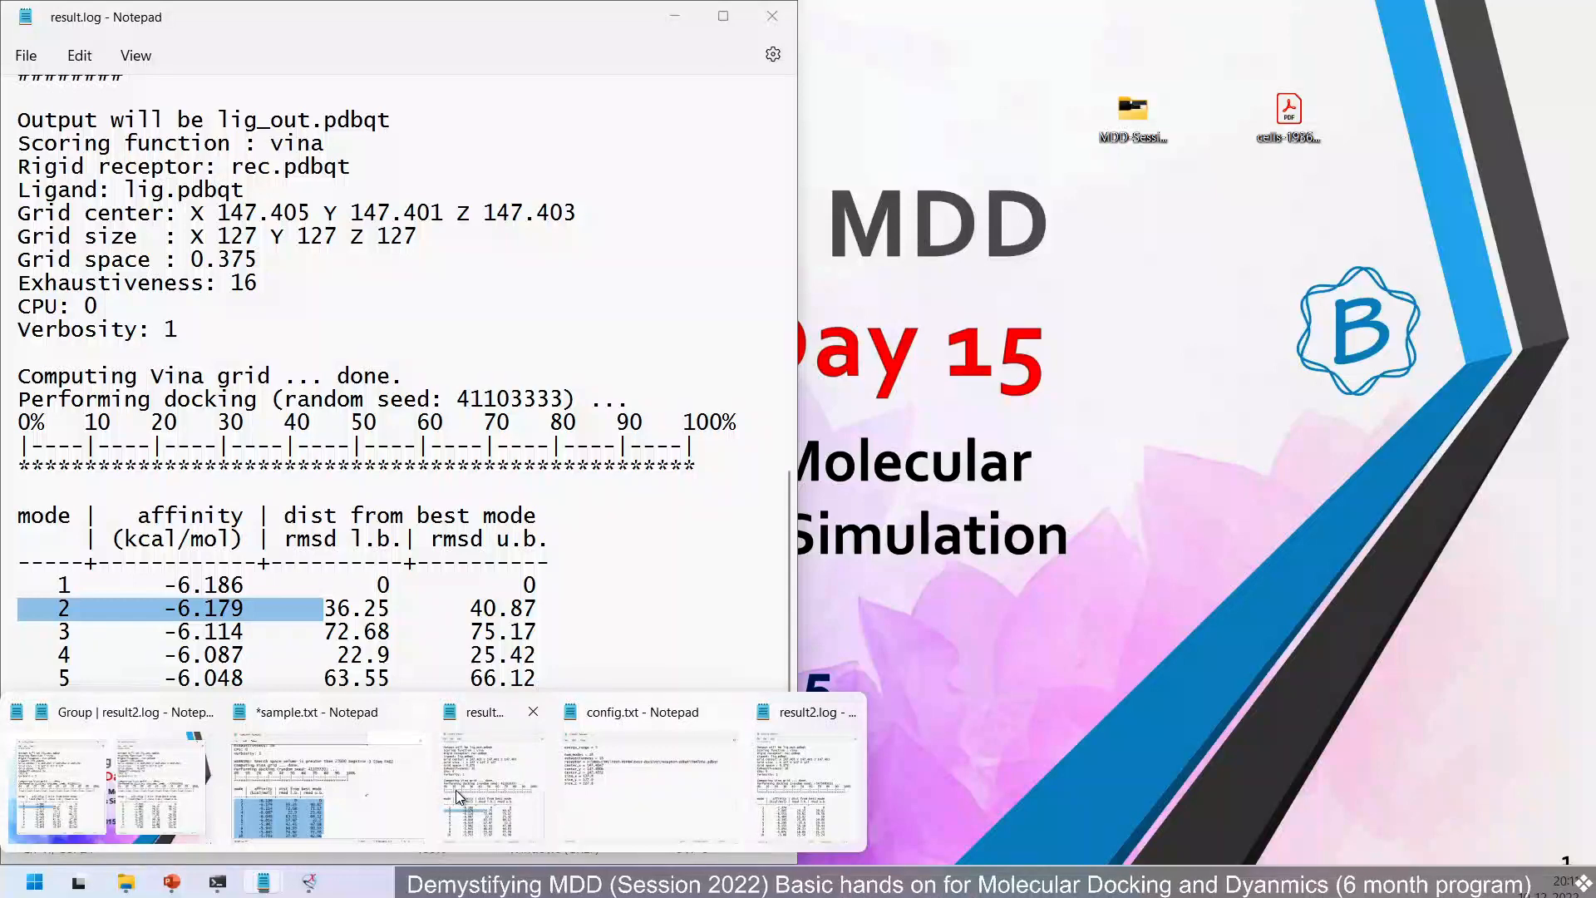
{"action": "left_click", "coordinate": [462, 790]}
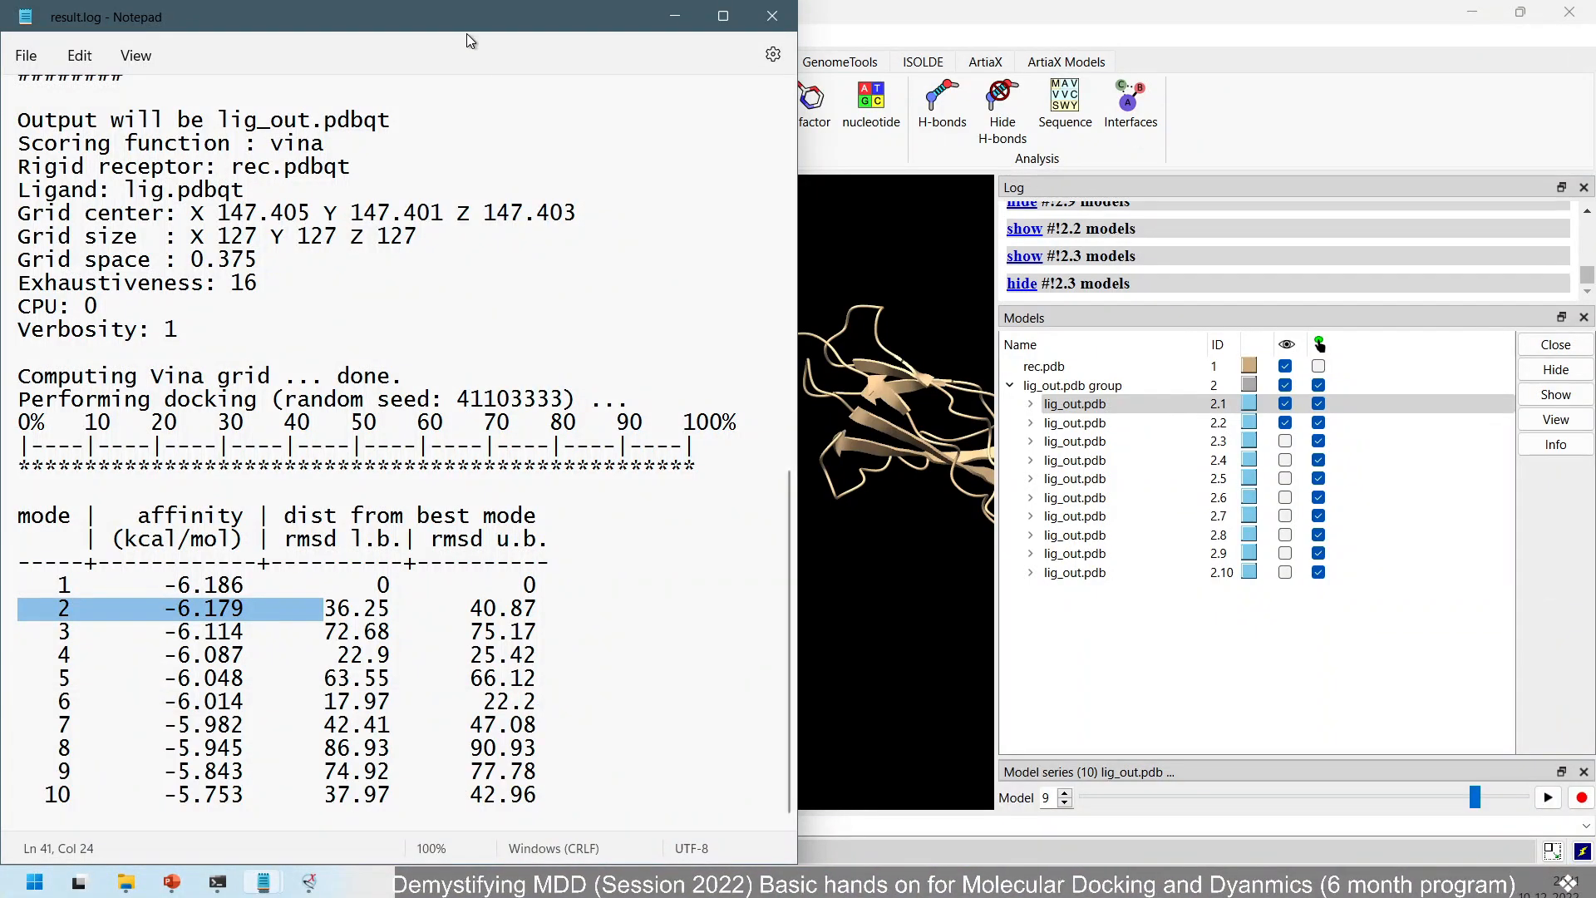
{"action": "left_click_drag", "start_coordinate": [473, 19], "coordinate": [1375, 7]}
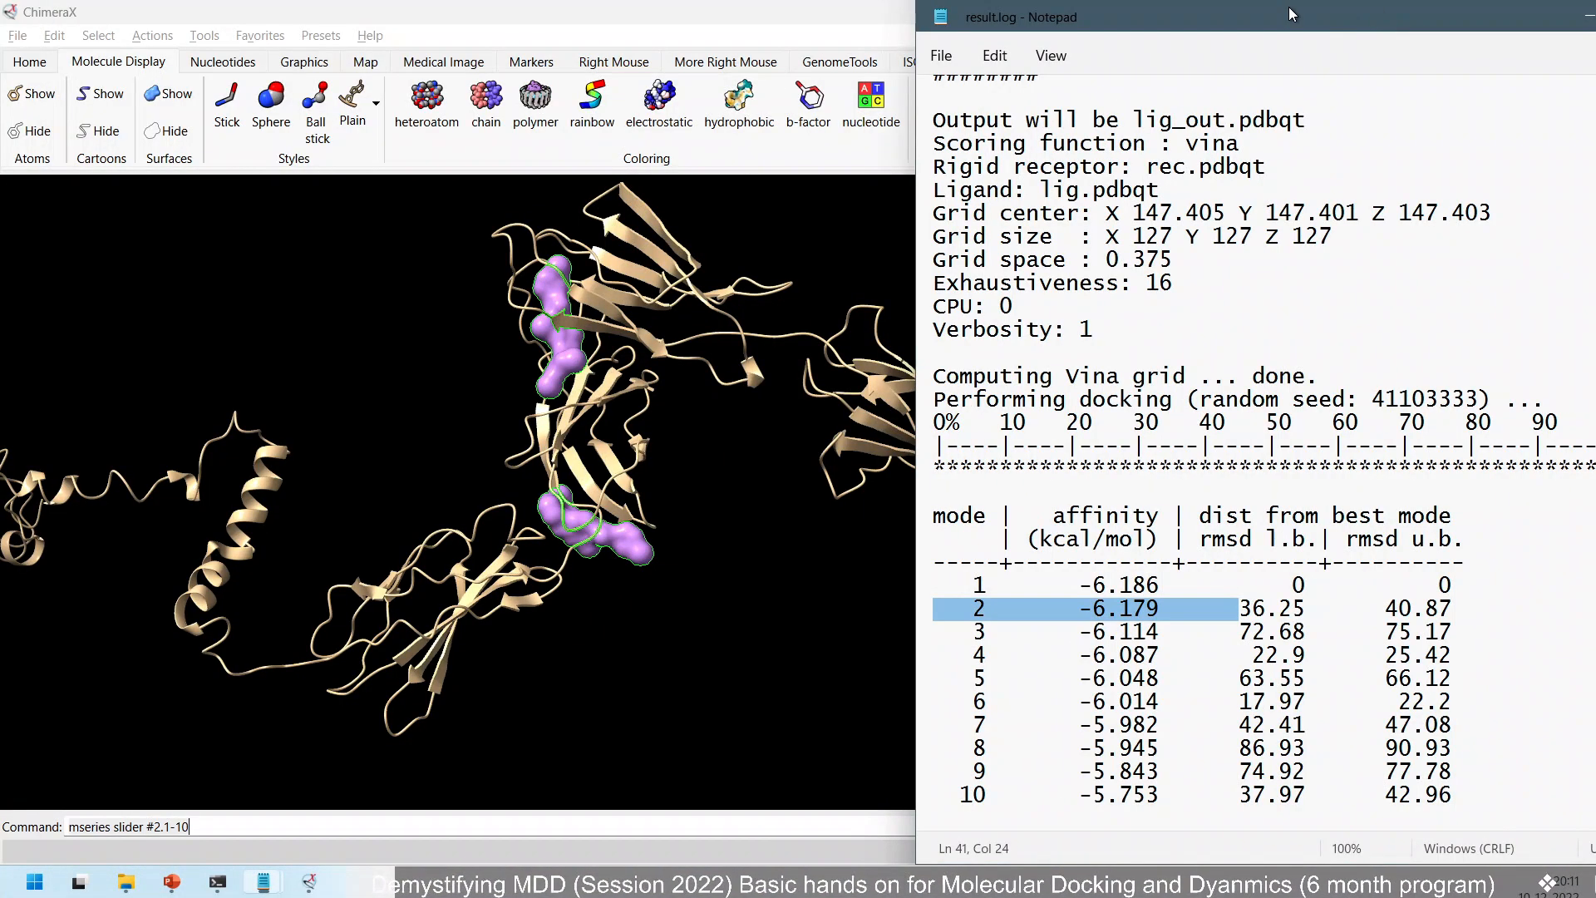
{"action": "left_click_drag", "start_coordinate": [1086, 17], "coordinate": [1065, 21]}
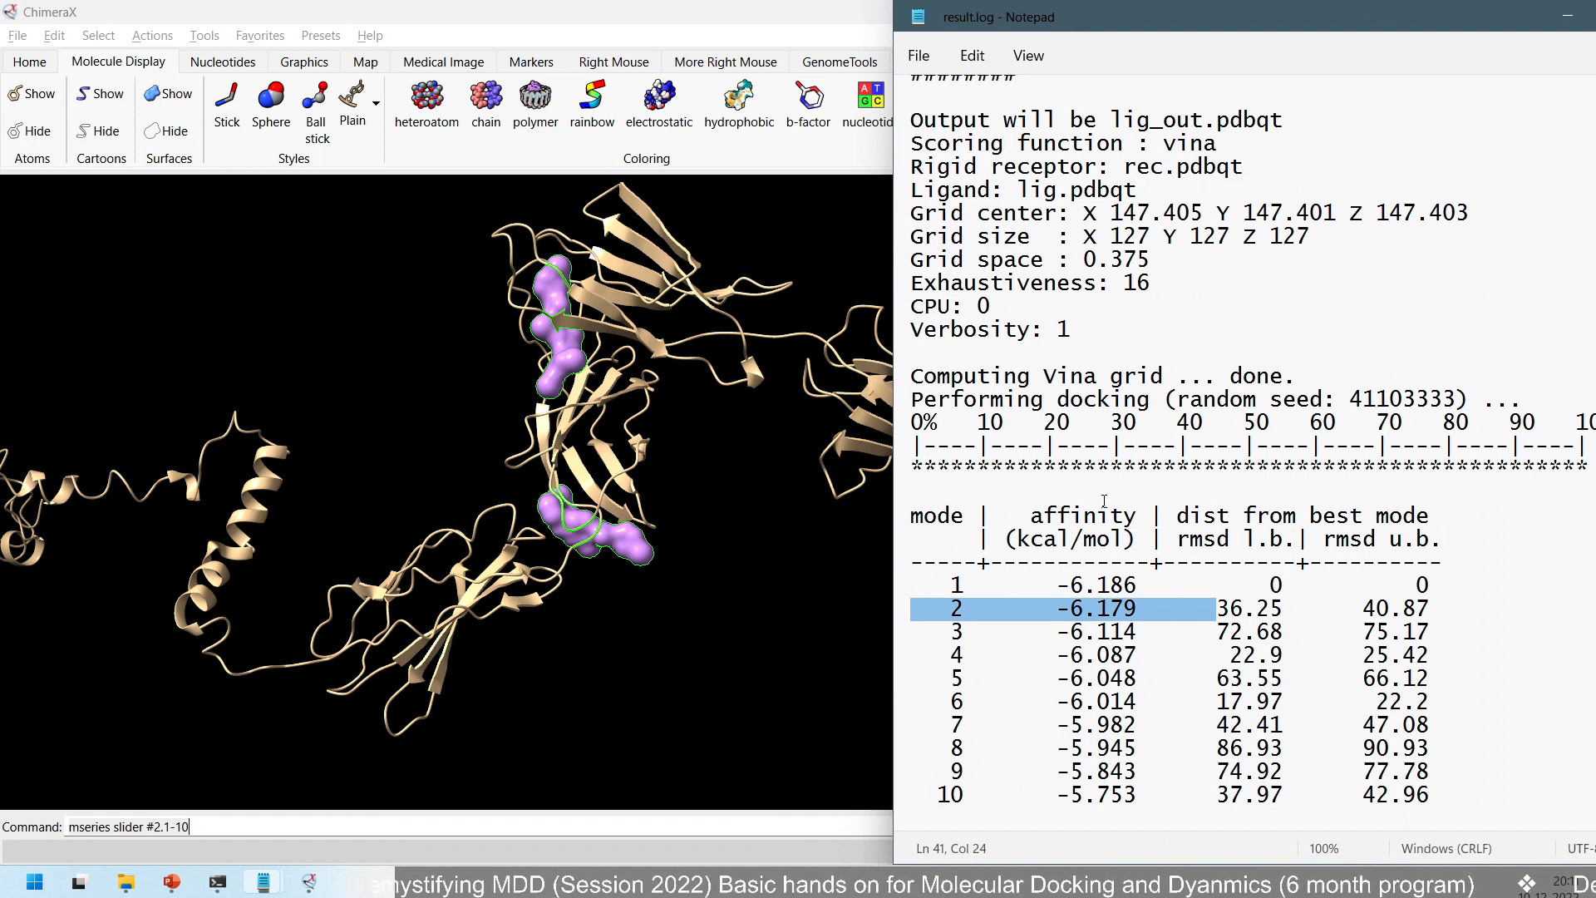
{"action": "left_click", "coordinate": [967, 587]}
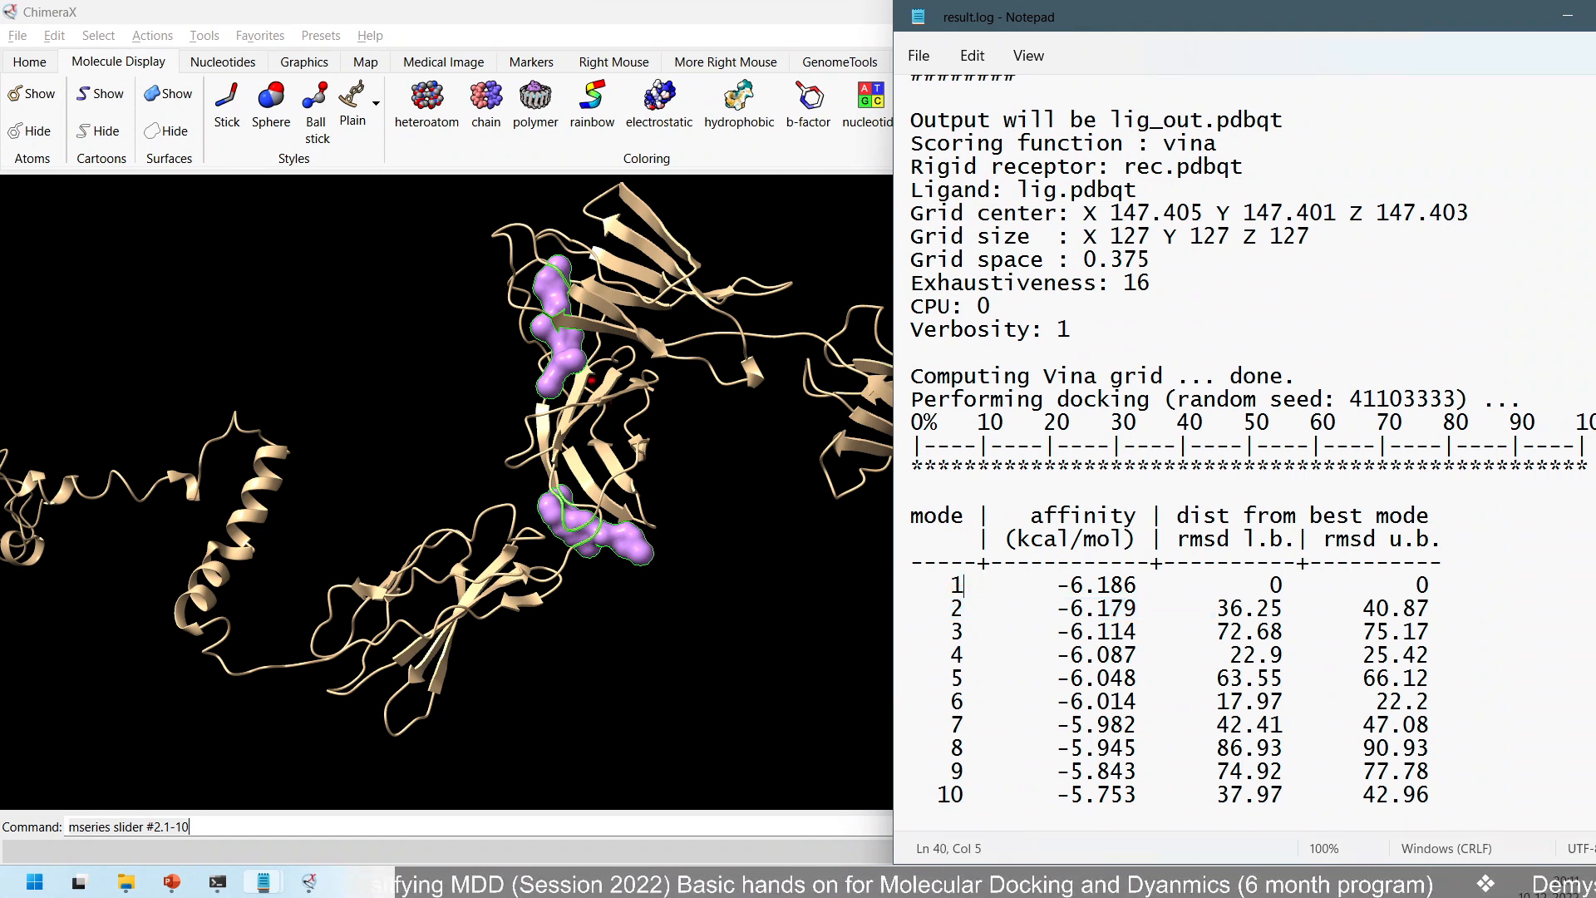
- Annotate the screen with red arrows linking modes 1 and 2 to their docked poses and affinities, and box both poses
{"action": "mouse_move", "coordinate": [580, 377]}
{"action": "left_mouse_down"}
{"action": "mouse_move", "coordinate": [792, 525]}
{"action": "mouse_move", "coordinate": [947, 578]}
{"action": "left_mouse_up"}
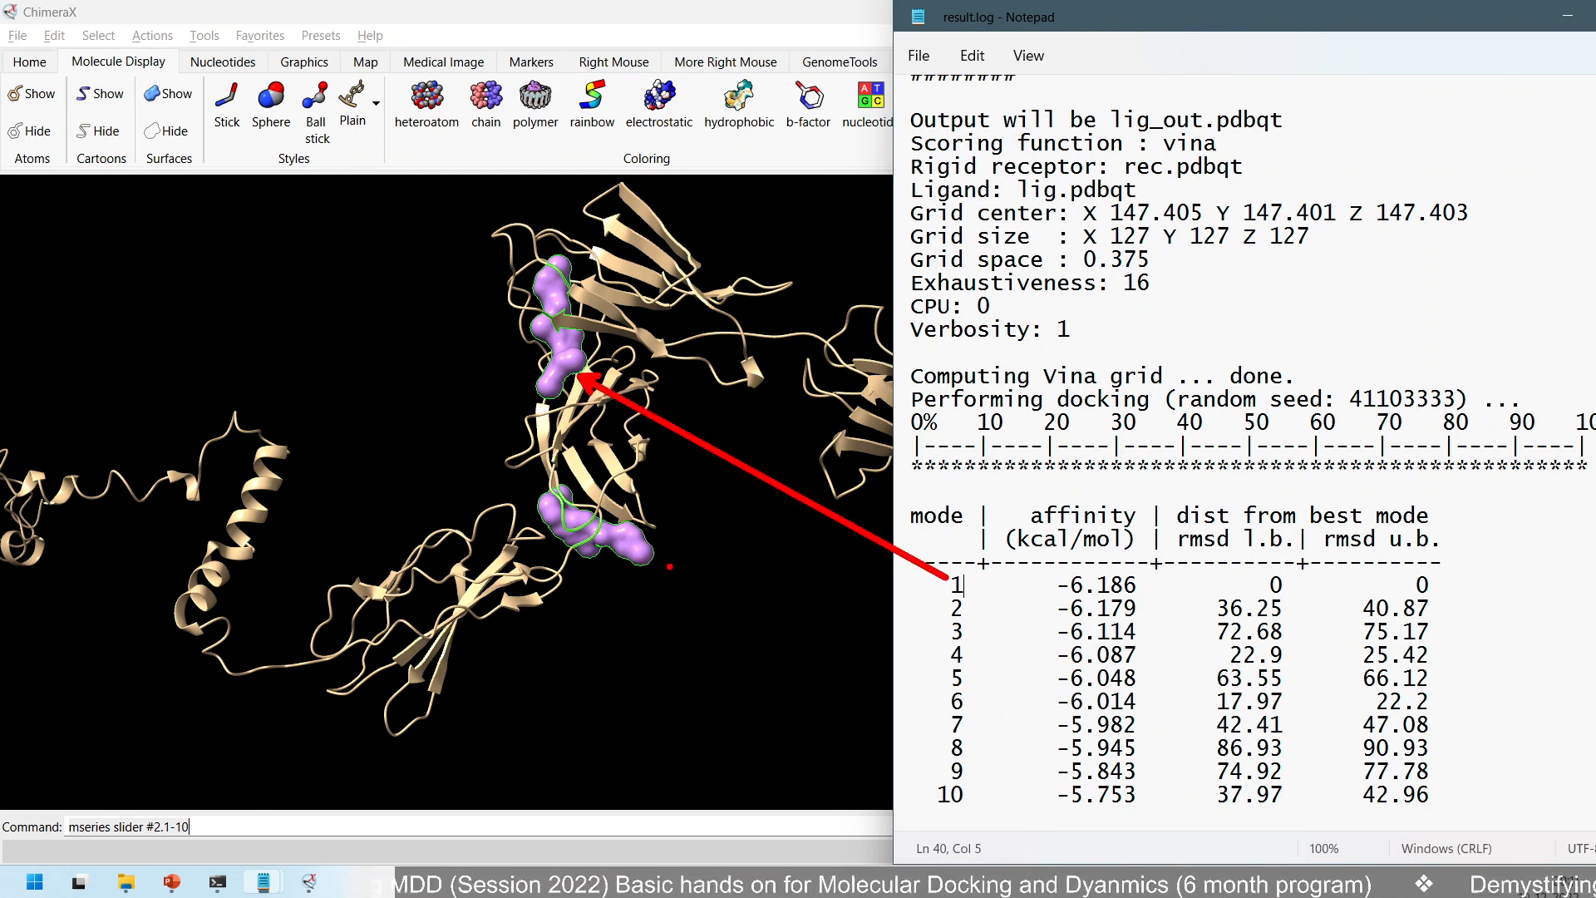
{"action": "left_click_drag", "start_coordinate": [664, 561], "coordinate": [944, 611]}
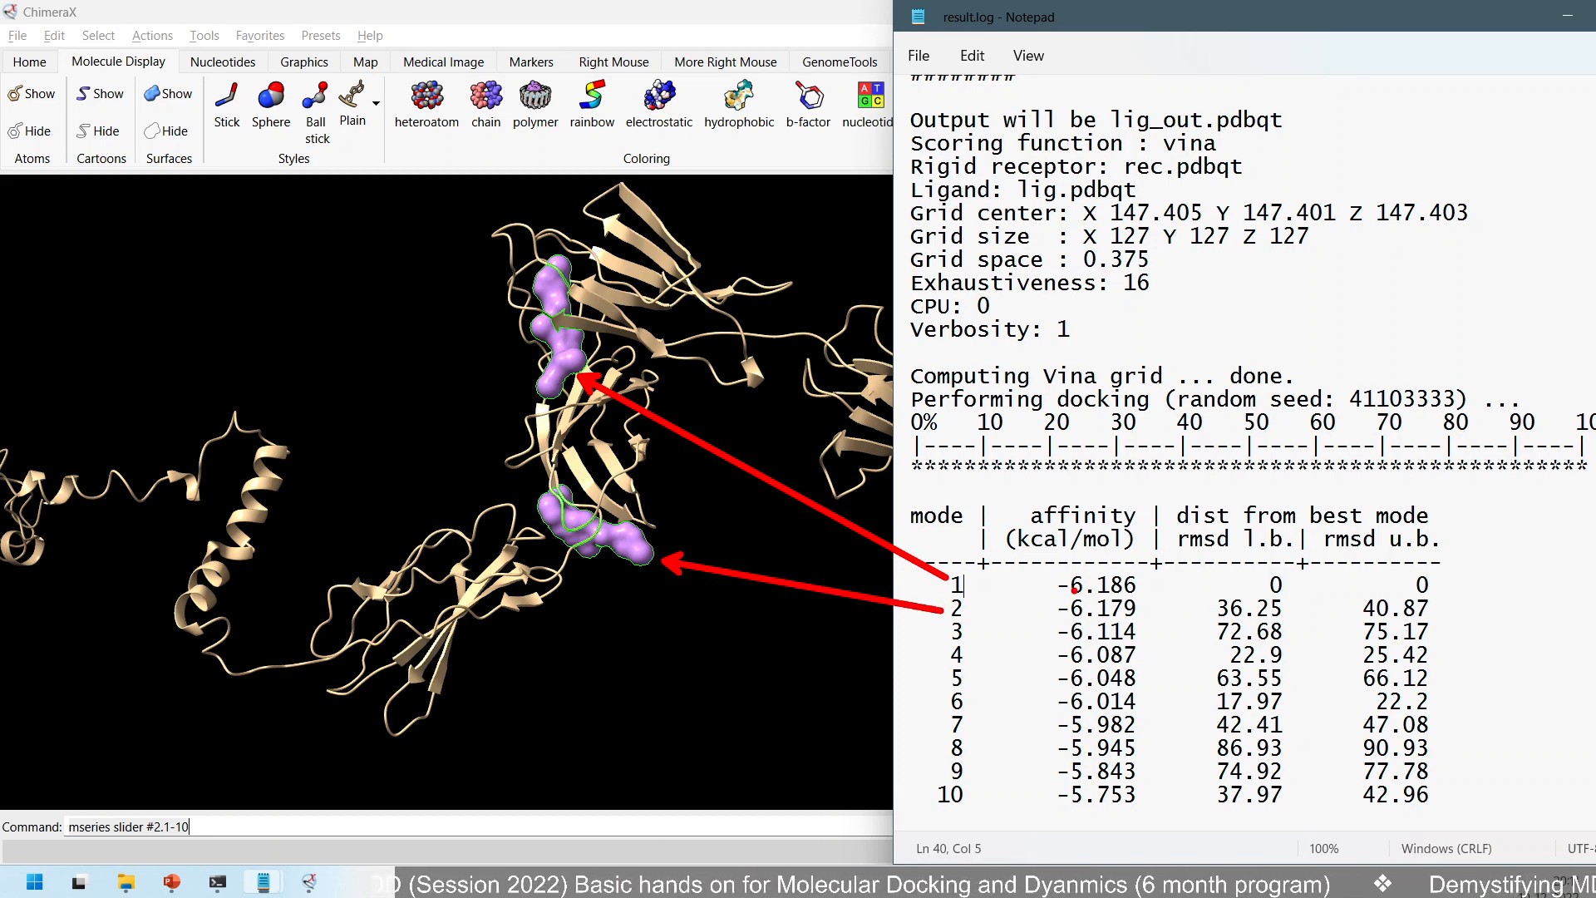
{"action": "mouse_move", "coordinate": [501, 467]}
{"action": "left_mouse_down"}
{"action": "mouse_move", "coordinate": [542, 513]}
{"action": "mouse_move", "coordinate": [693, 587]}
{"action": "left_mouse_up"}
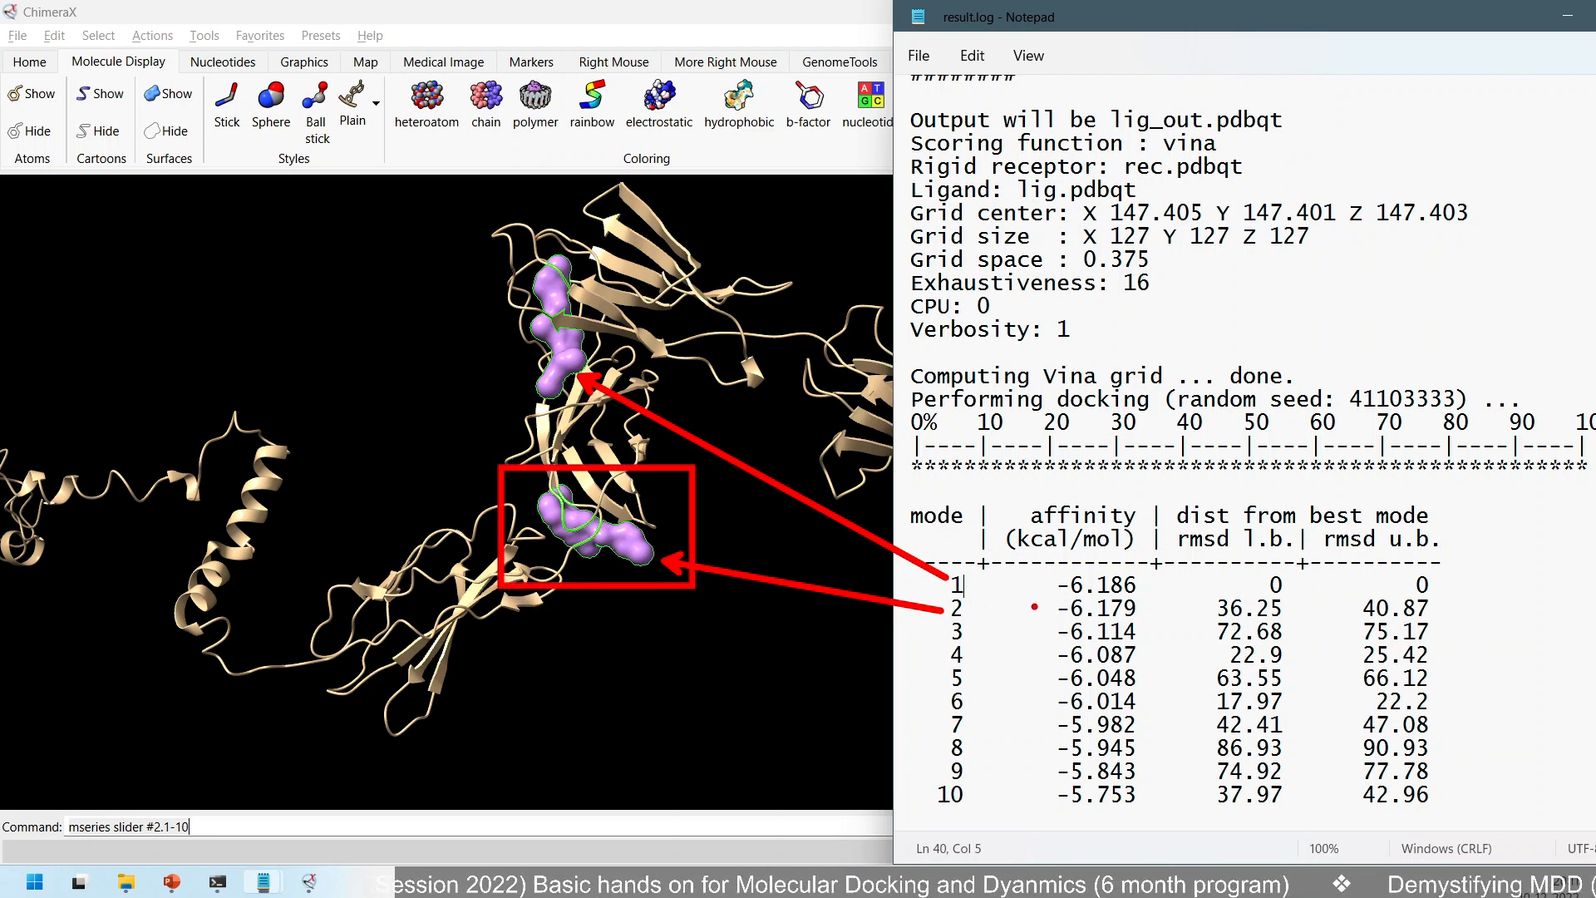
{"action": "left_click_drag", "start_coordinate": [1045, 613], "coordinate": [973, 613]}
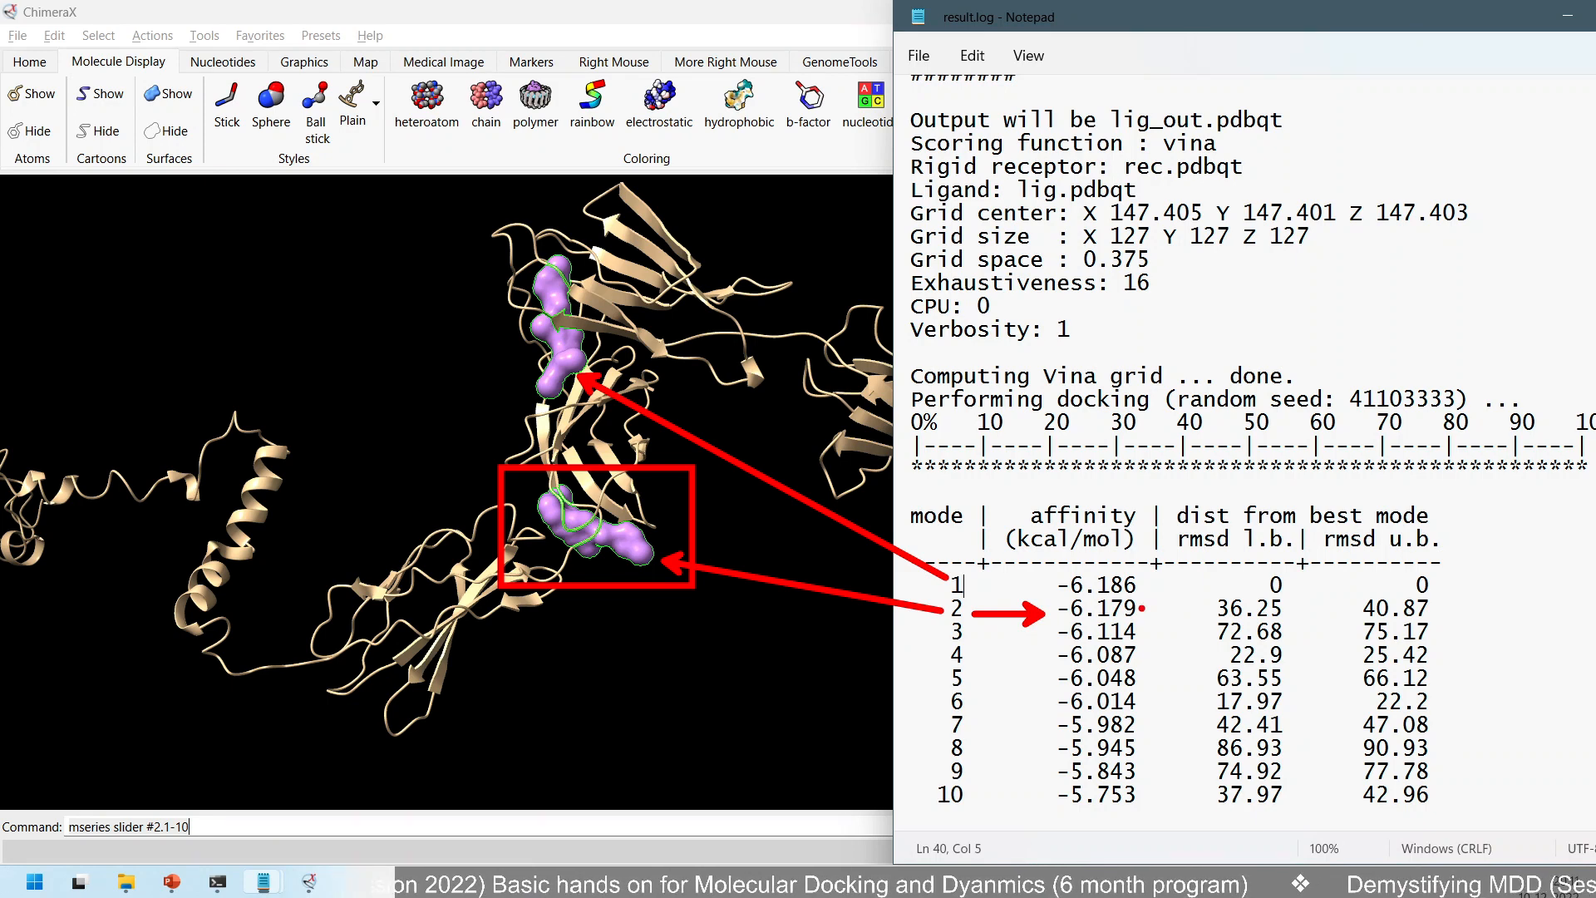
{"action": "mouse_move", "coordinate": [486, 241]}
{"action": "left_mouse_down"}
{"action": "mouse_move", "coordinate": [648, 422]}
{"action": "mouse_move", "coordinate": [630, 409]}
{"action": "left_mouse_up"}
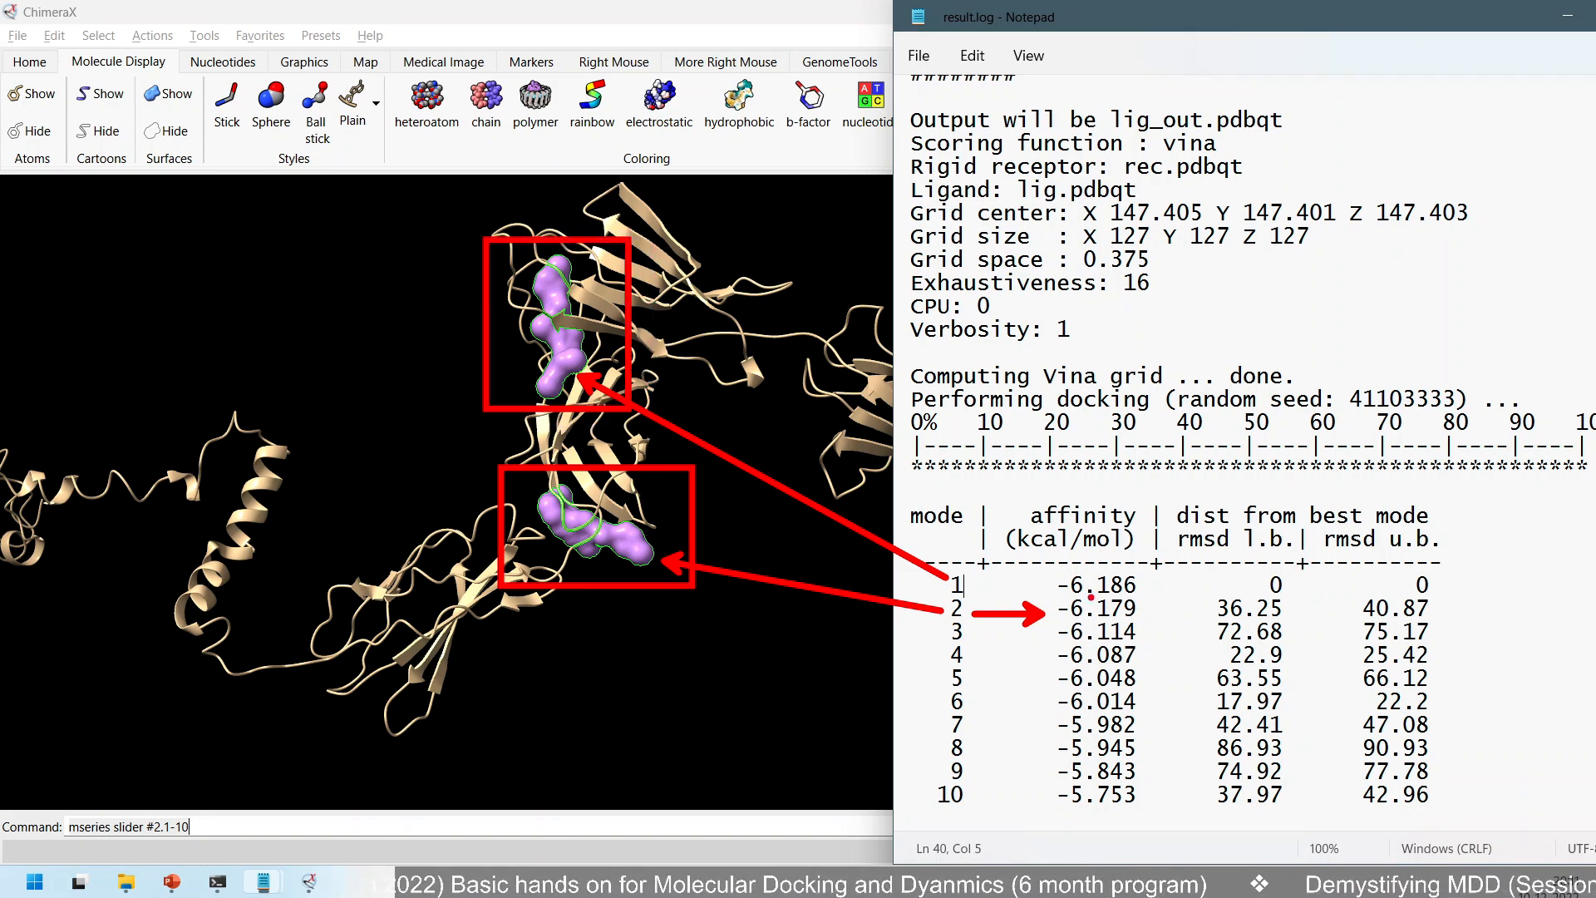
{"action": "mouse_move", "coordinate": [1001, 564]}
{"action": "left_mouse_down"}
{"action": "mouse_move", "coordinate": [1048, 579]}
{"action": "mouse_move", "coordinate": [992, 553]}
{"action": "left_mouse_up"}
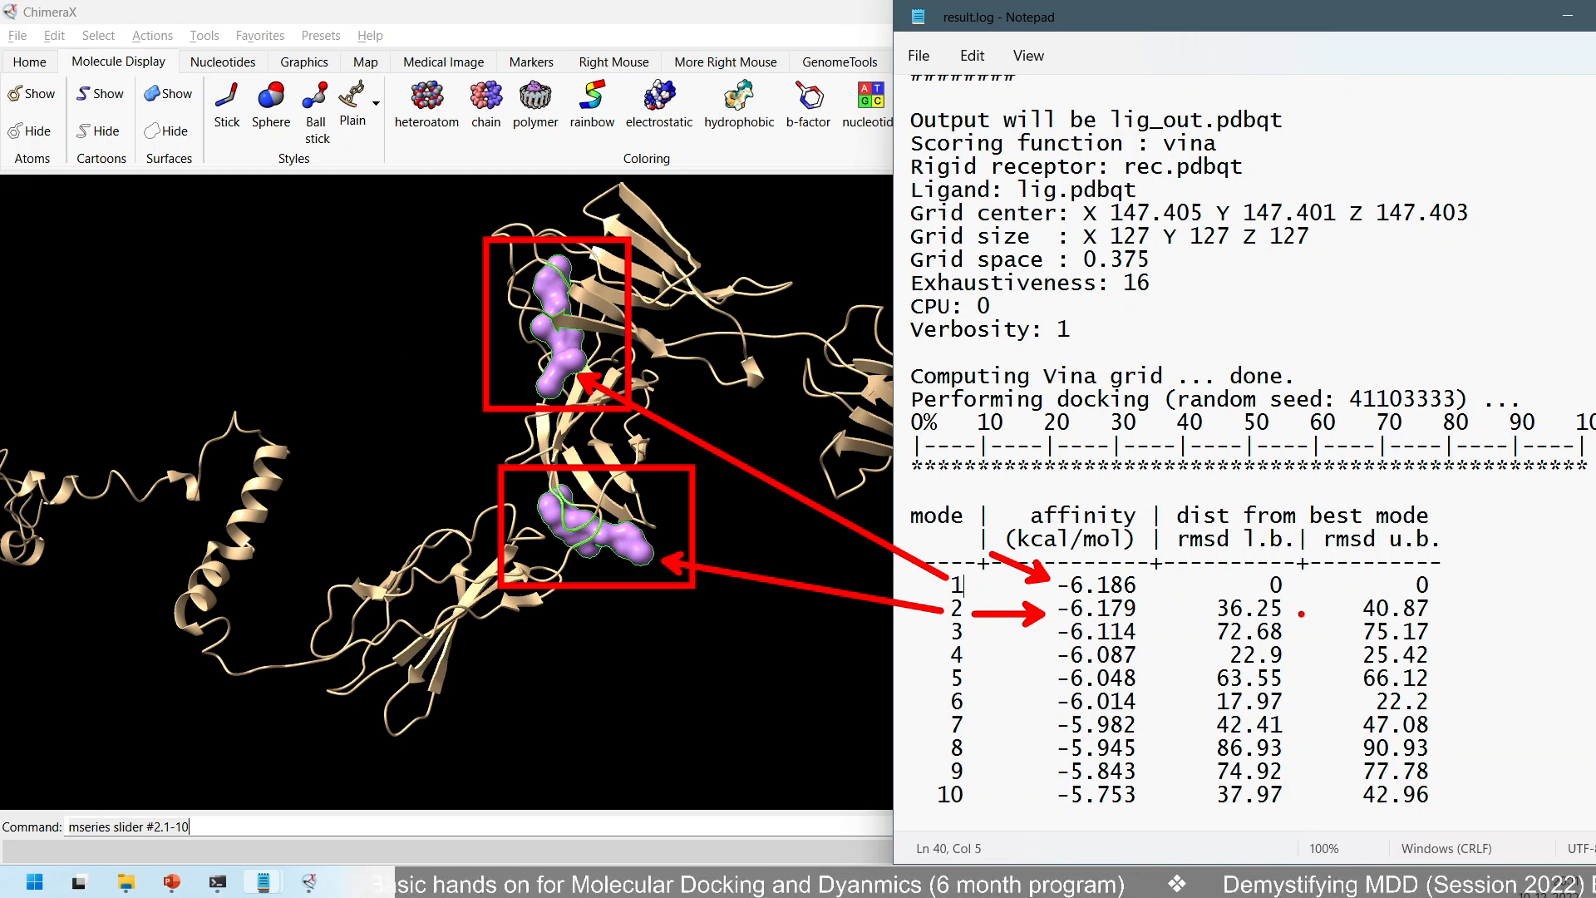
- Box the RMSD values of modes 1 and 2 and connect both poses with a line, clearing the annotations before returning to ChimeraX
{"action": "mouse_move", "coordinate": [1195, 573]}
{"action": "left_mouse_down"}
{"action": "mouse_move", "coordinate": [1388, 640]}
{"action": "mouse_move", "coordinate": [1451, 629]}
{"action": "left_mouse_up"}
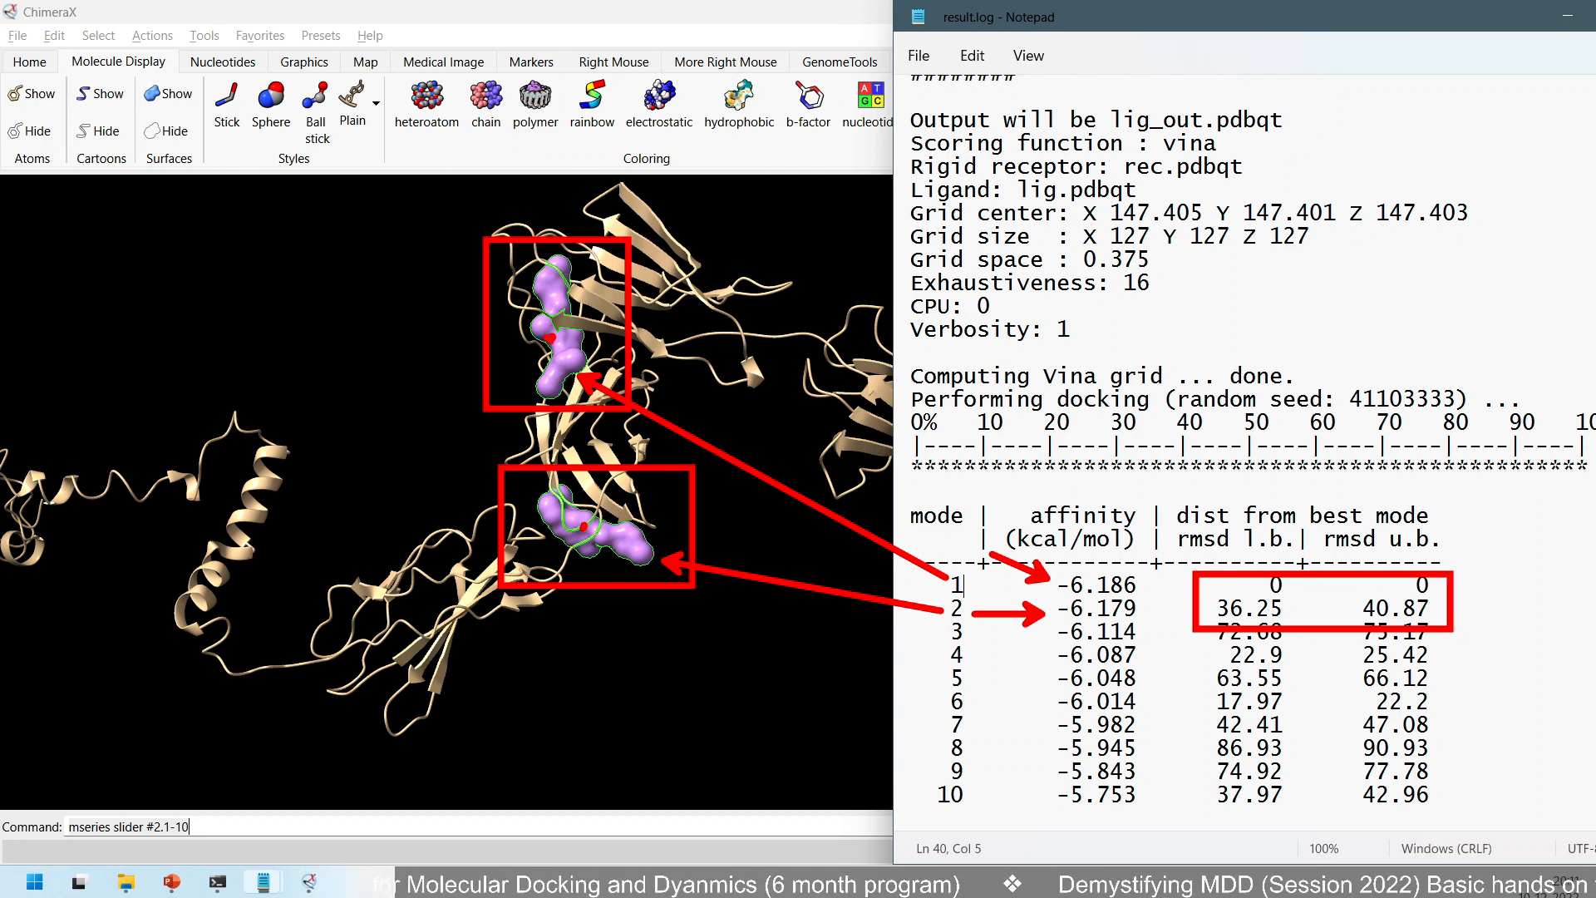
{"action": "left_click_drag", "start_coordinate": [555, 349], "coordinate": [584, 528]}
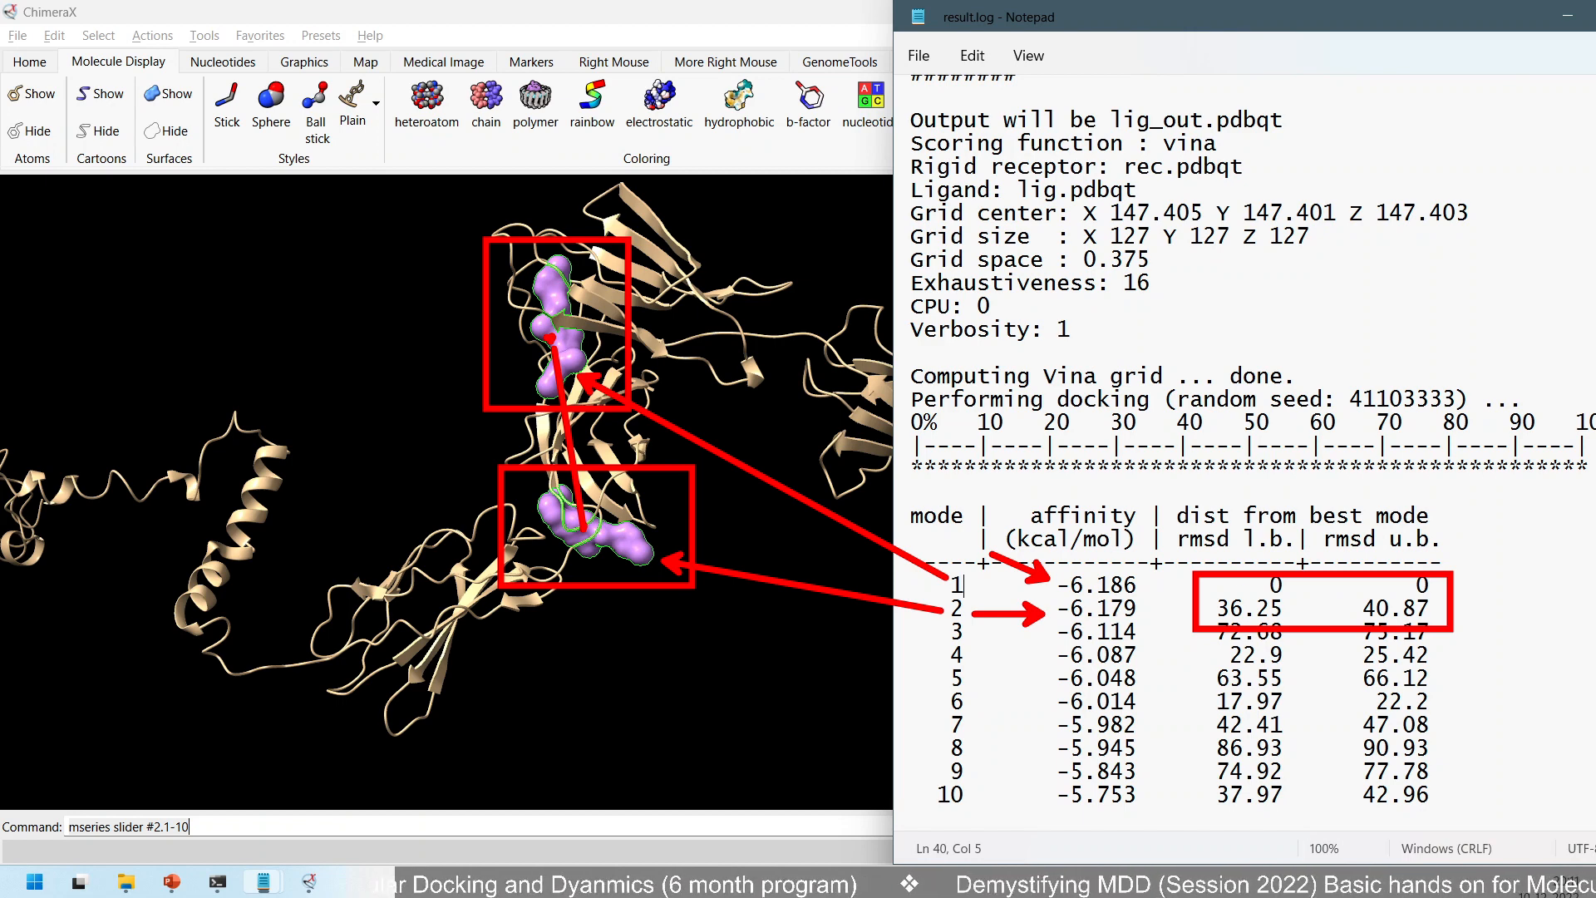
{"action": "key", "text": "Escape"}
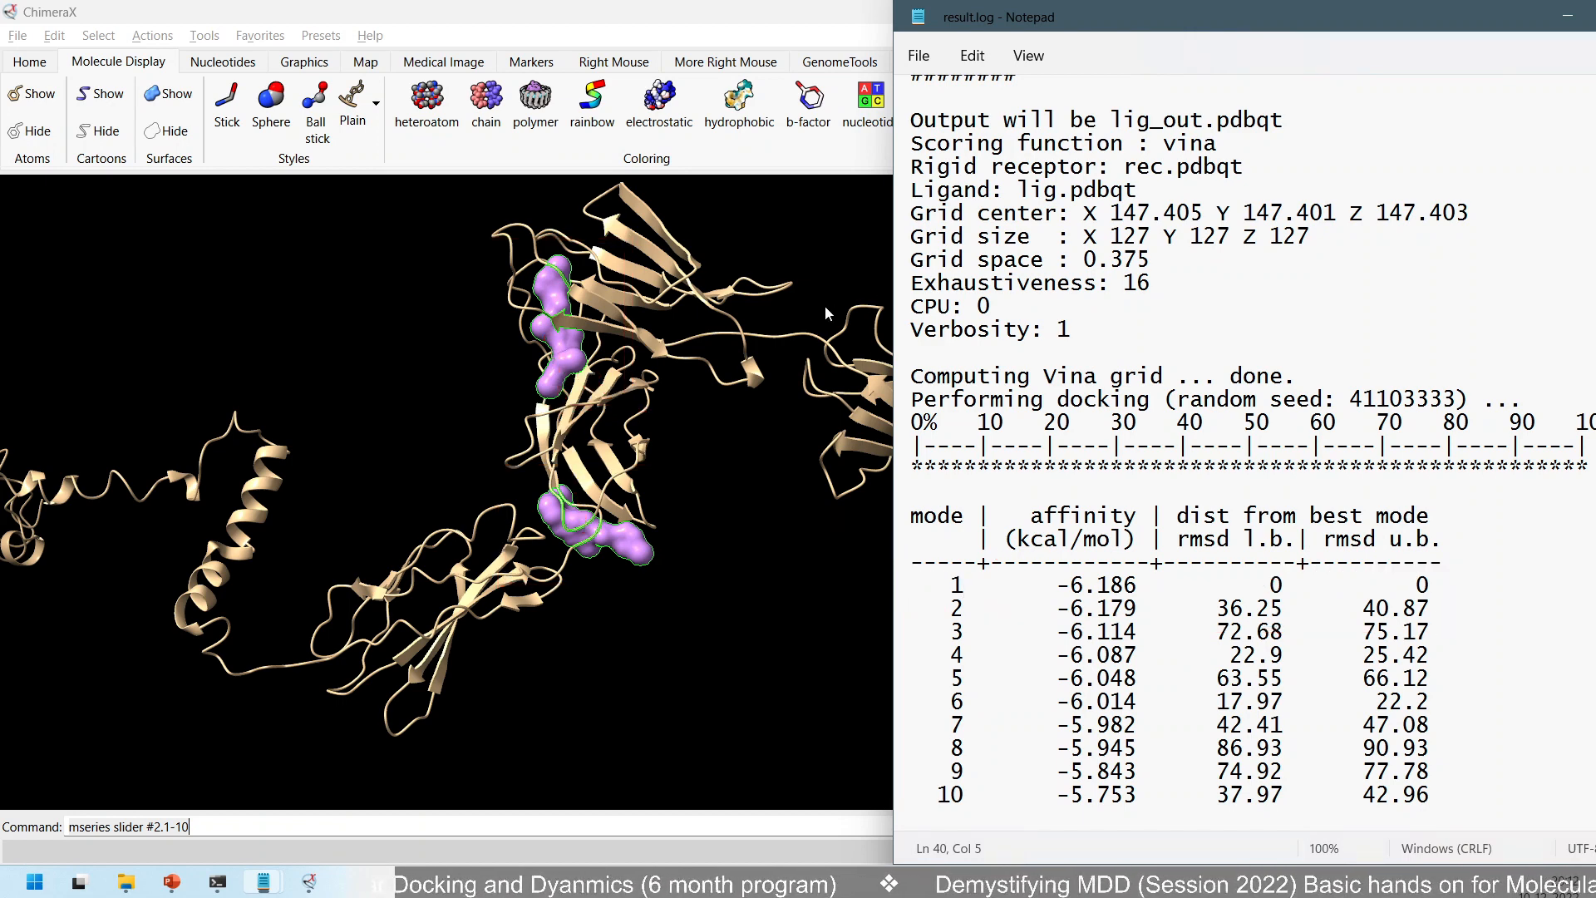
{"action": "left_click", "coordinate": [731, 466]}
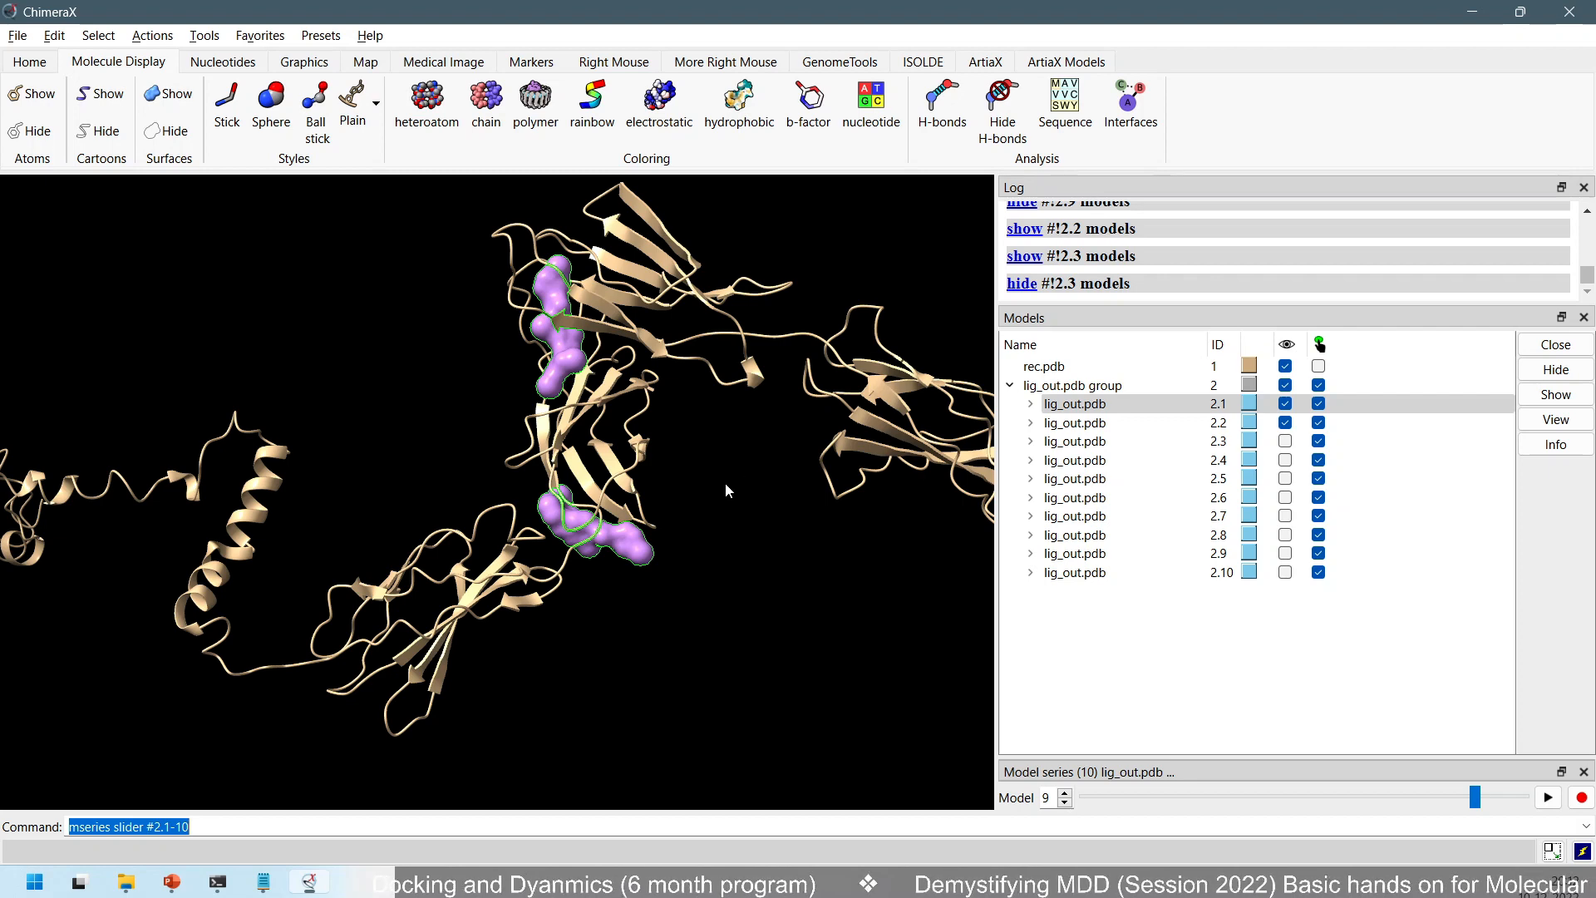
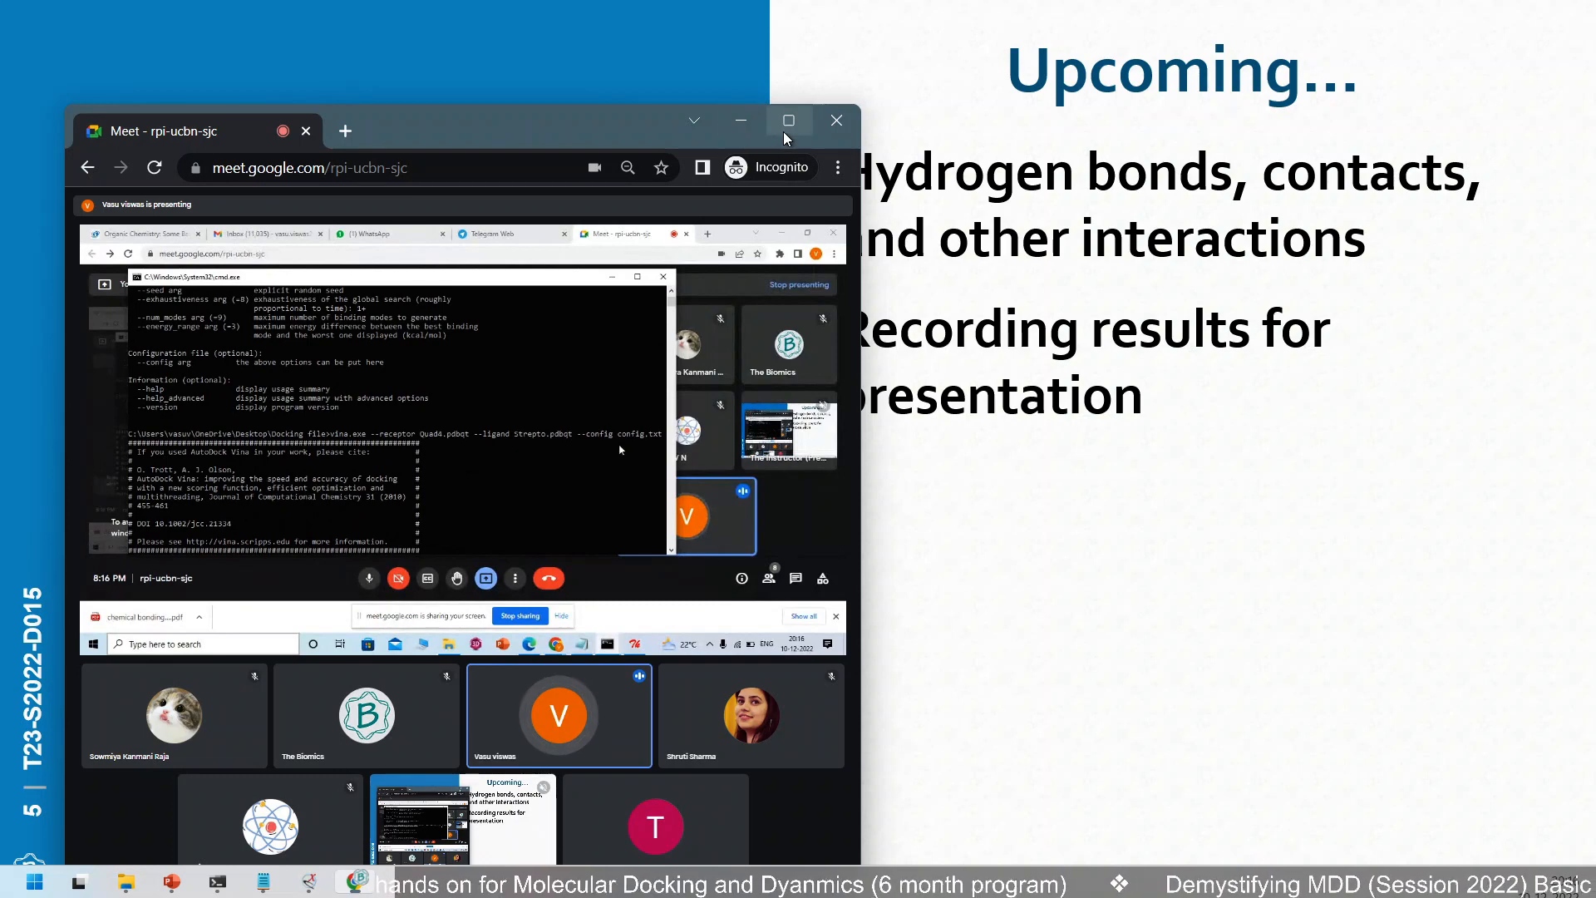
- Maximize the Google Meet window and dismiss the presentation reminders and low-battery notice covering the participant's shared command prompt
{"action": "left_click", "coordinate": [785, 130]}
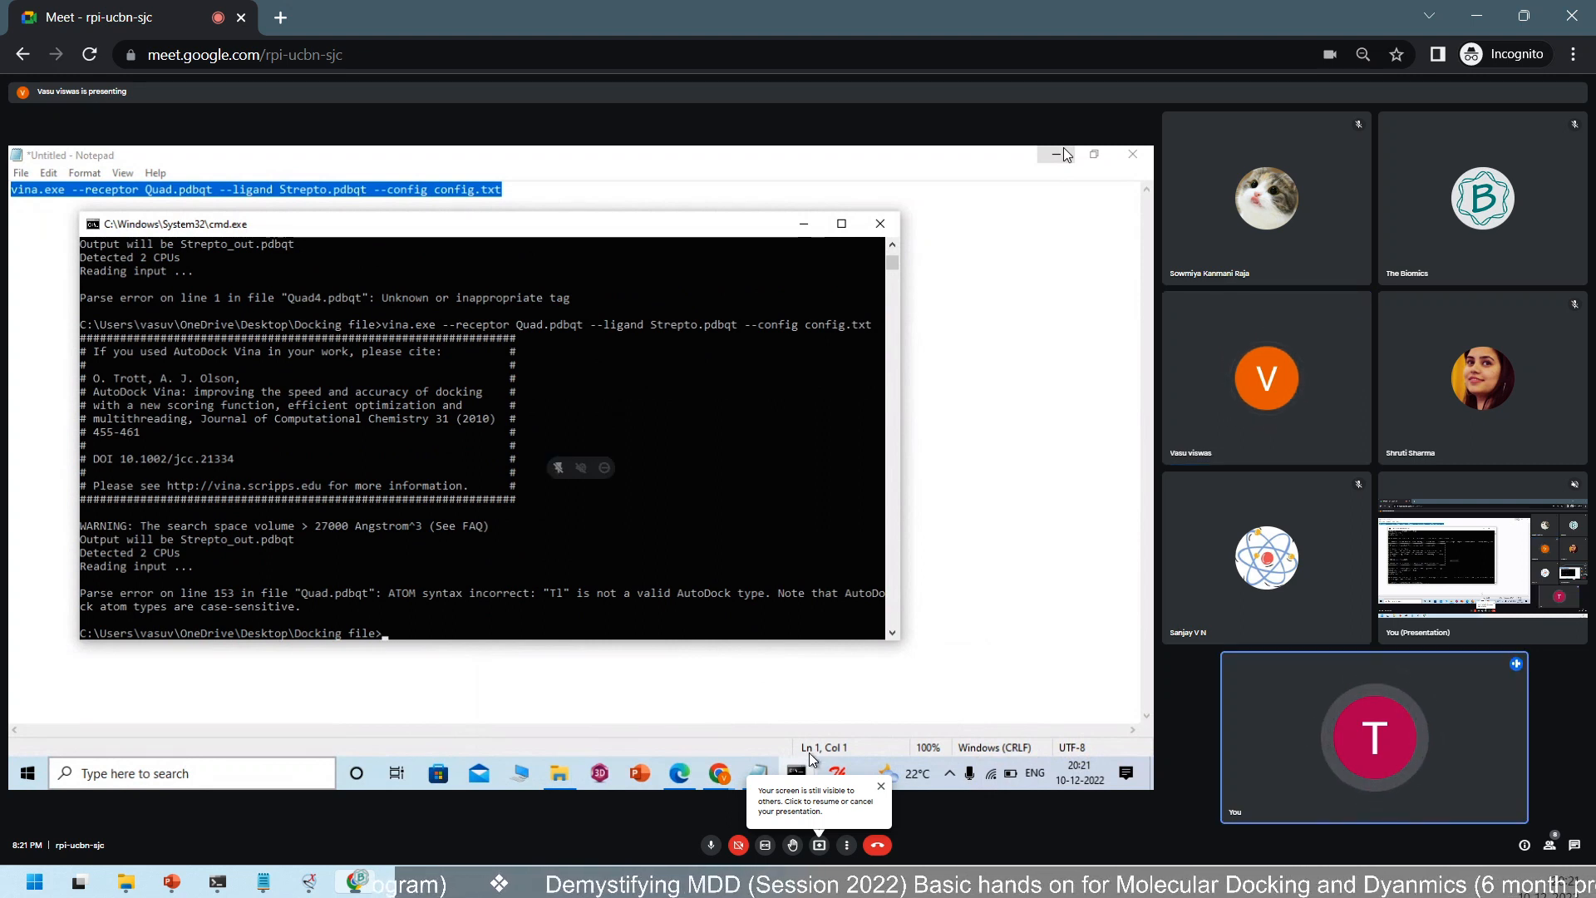
{"action": "left_click", "coordinate": [883, 787]}
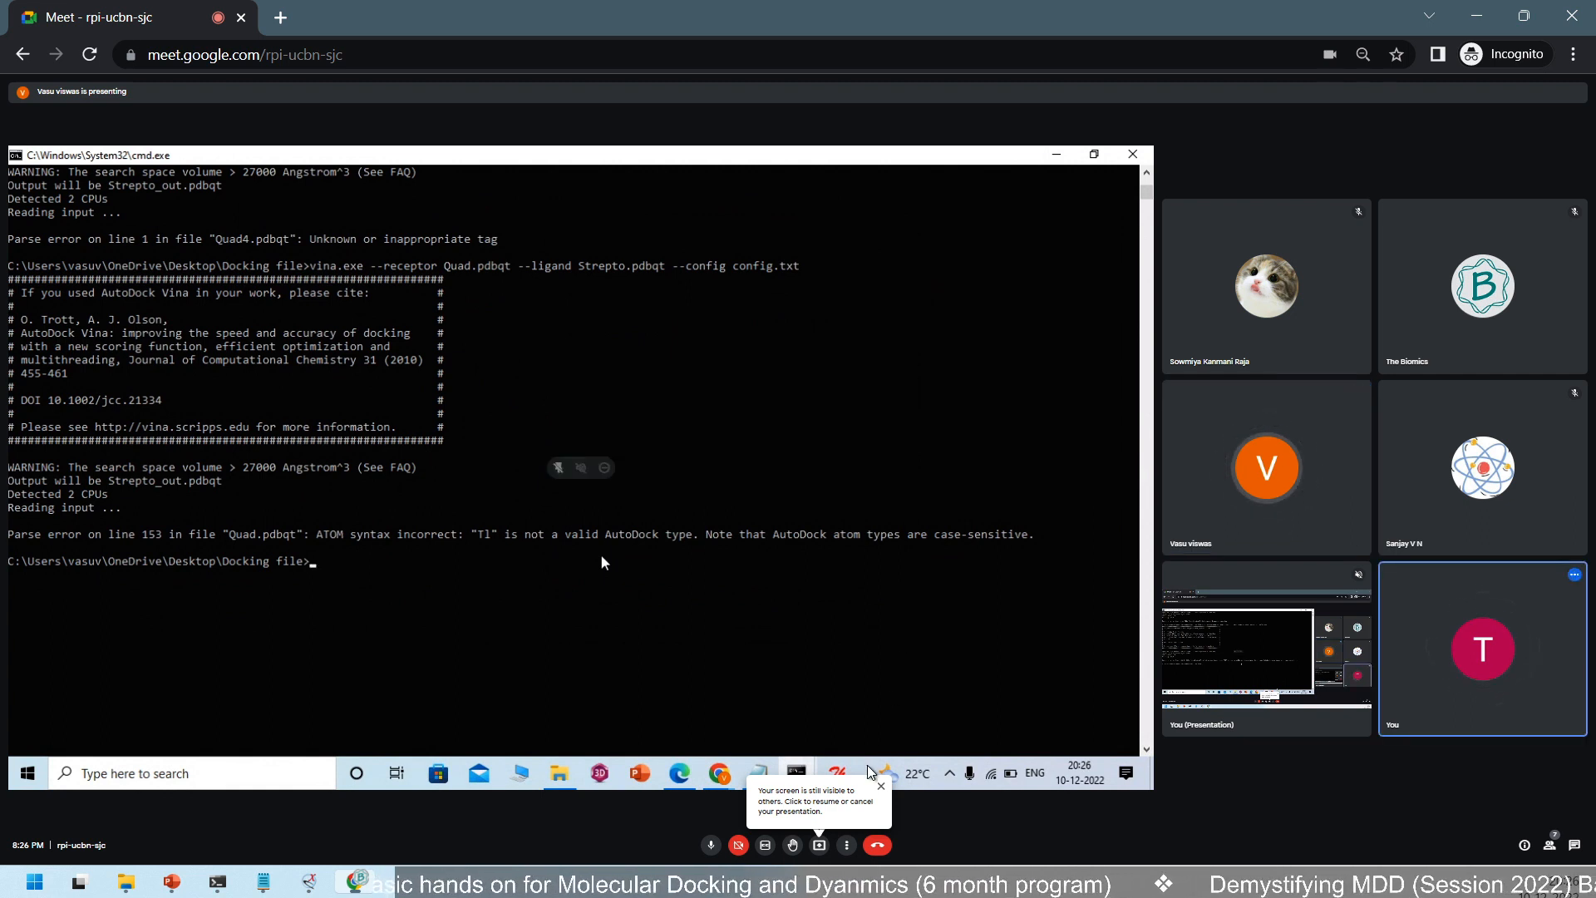
{"action": "left_click", "coordinate": [877, 789]}
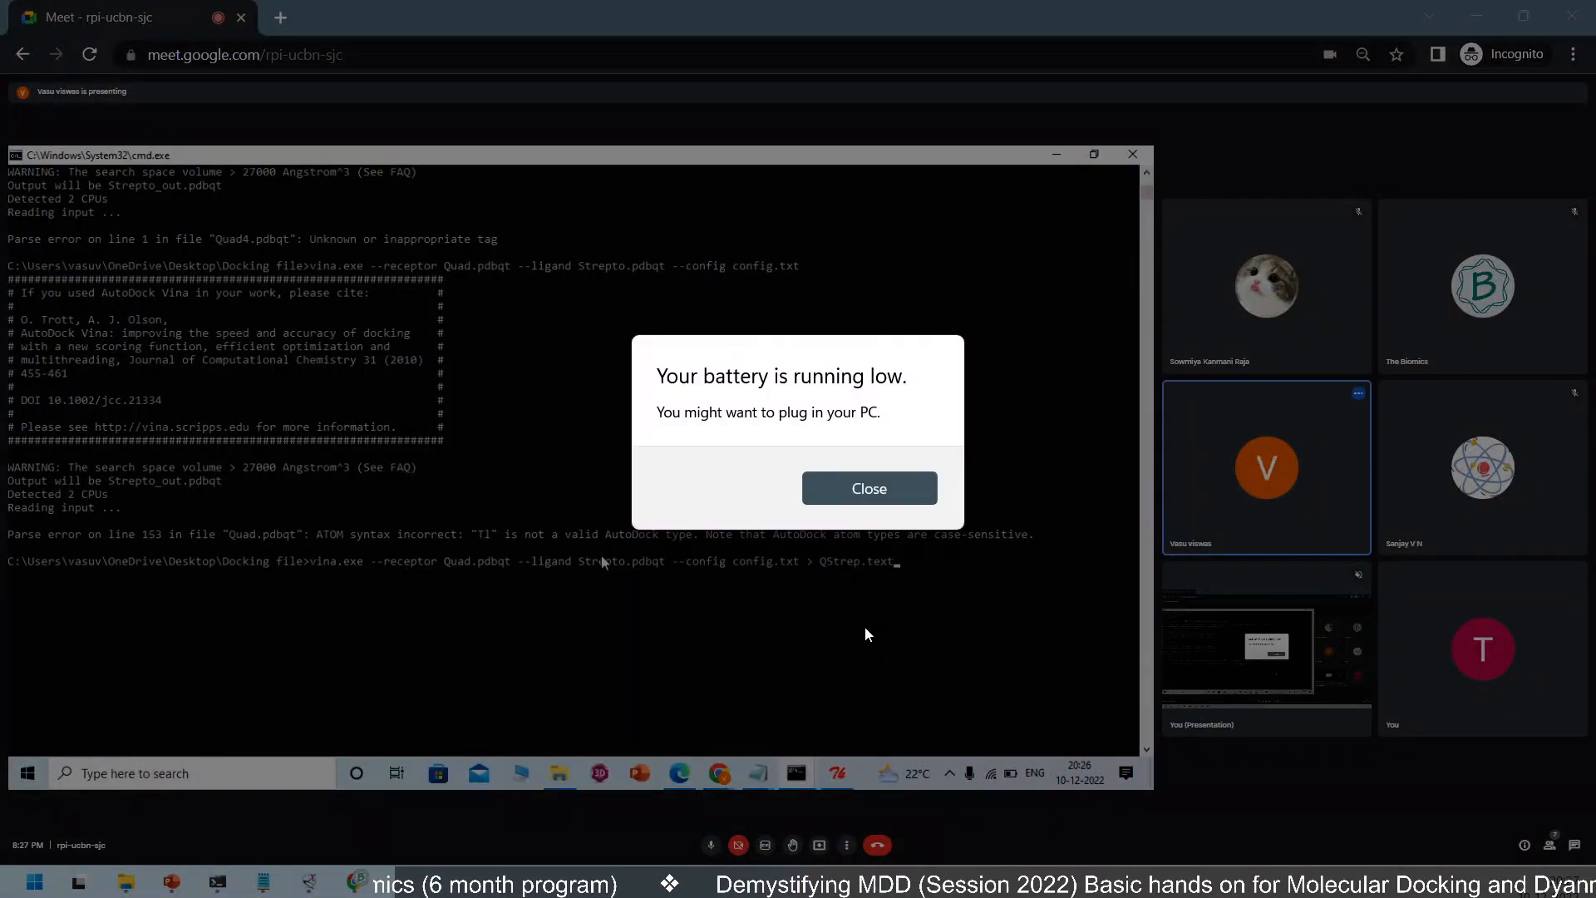
{"action": "left_click", "coordinate": [875, 497]}
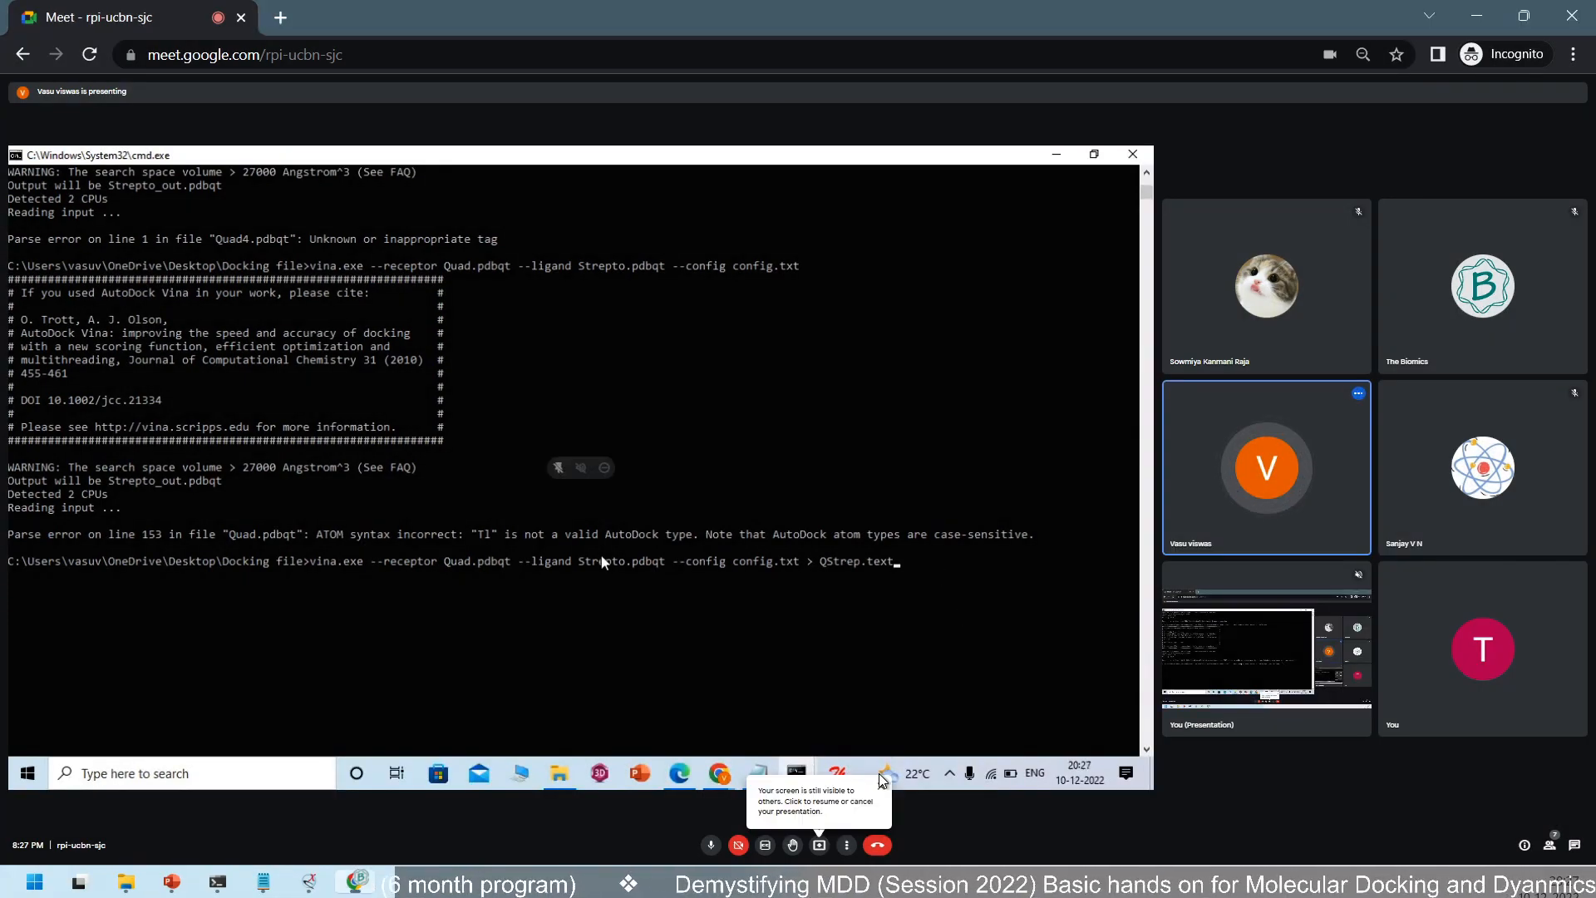
{"action": "left_click", "coordinate": [881, 788]}
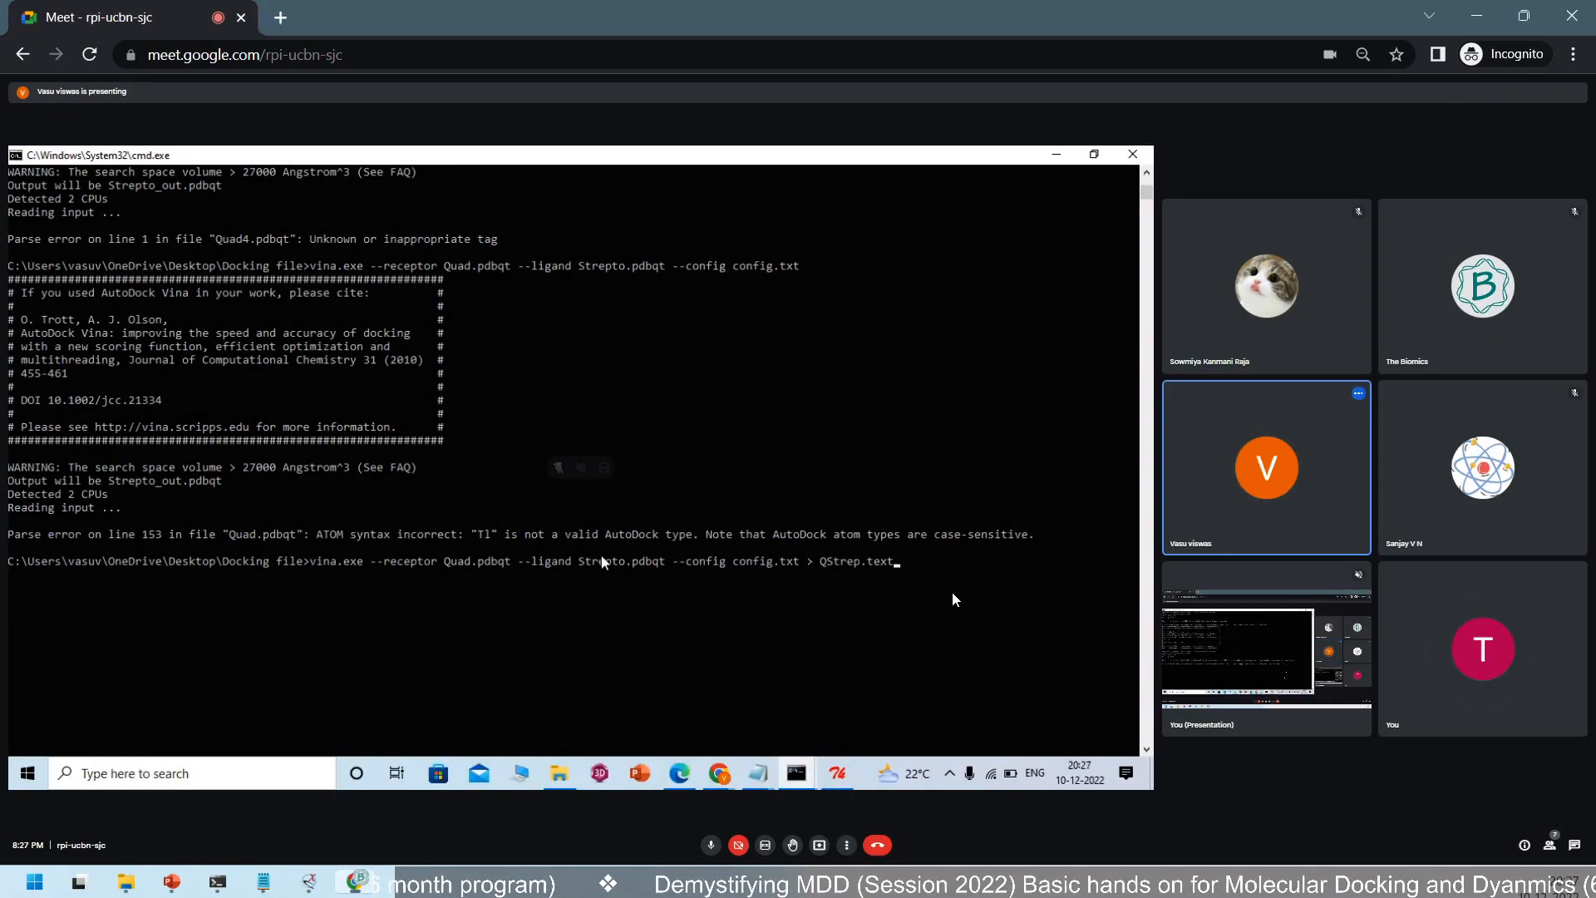